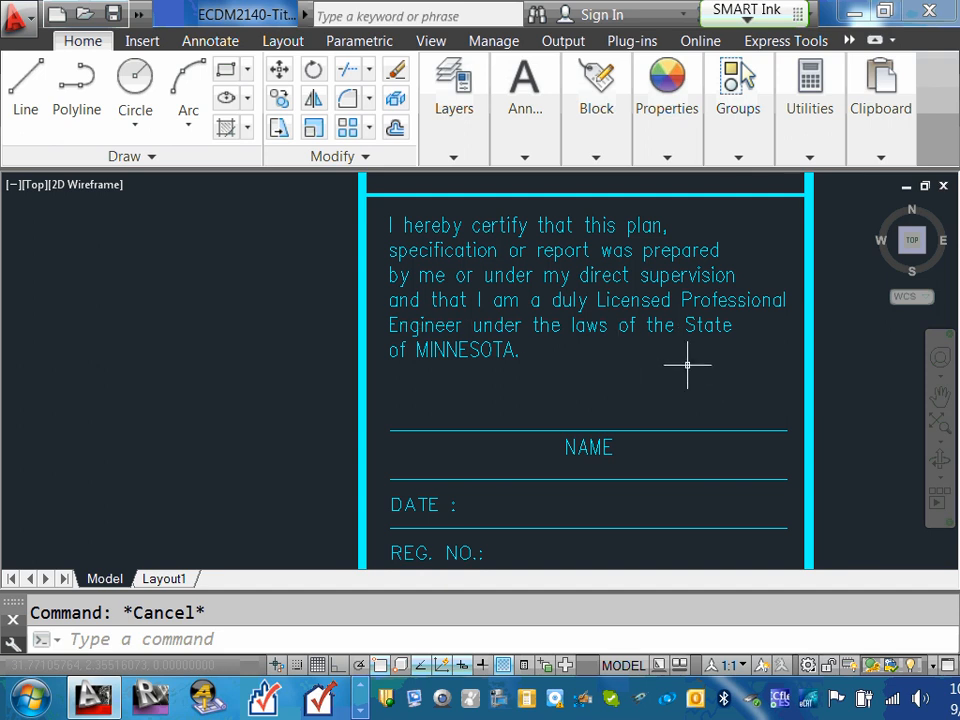
Examine the title block strip from the engineer's certification text and signature lines up to the college name cells
scroll(640, 355, "down", 2)
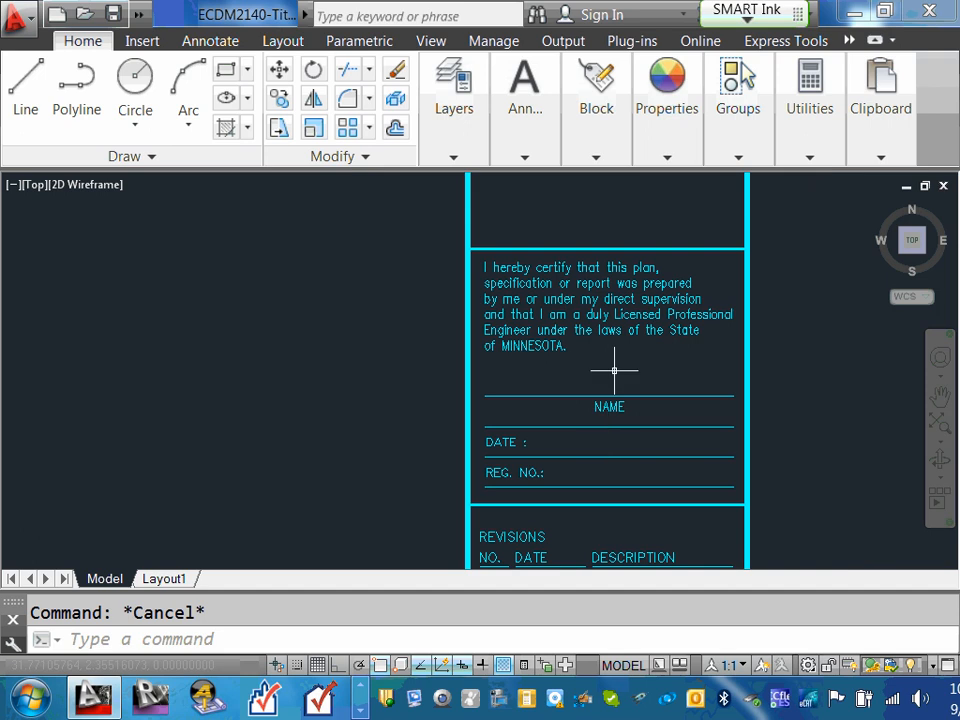
middle_click_drag(602, 439, 575, 358)
scroll(572, 290, "up", 2)
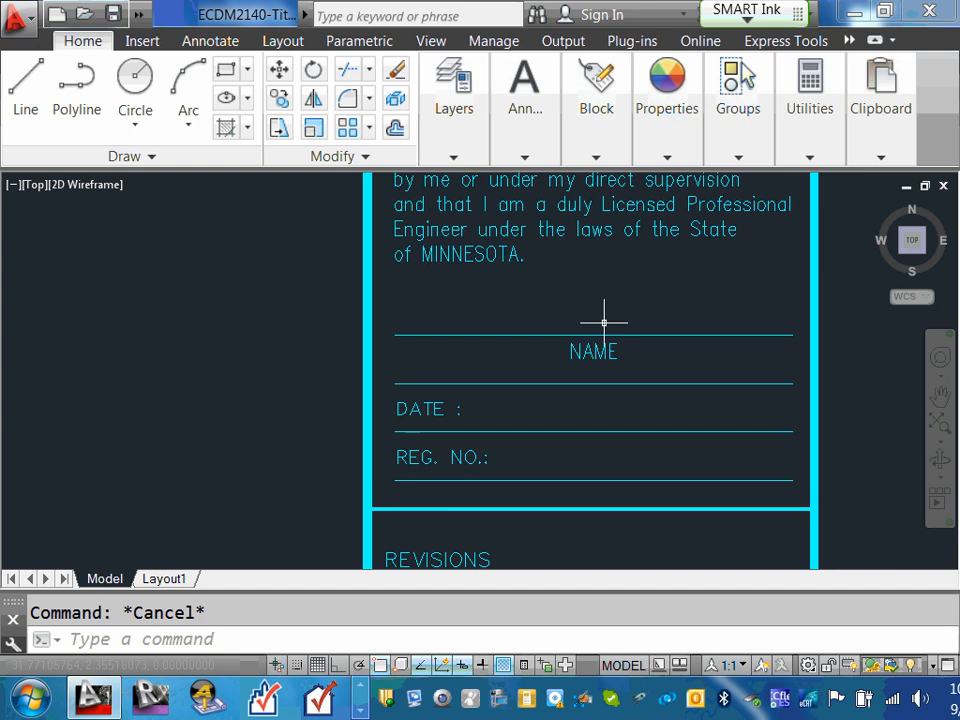
scroll(611, 350, "up", 2)
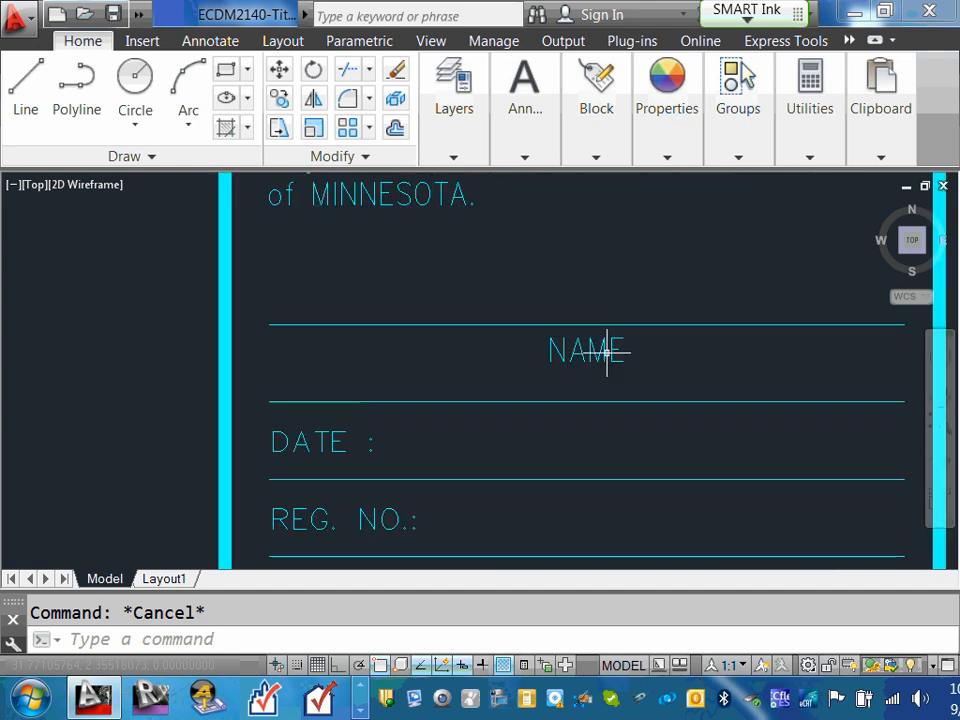
scroll(555, 292, "down", 2)
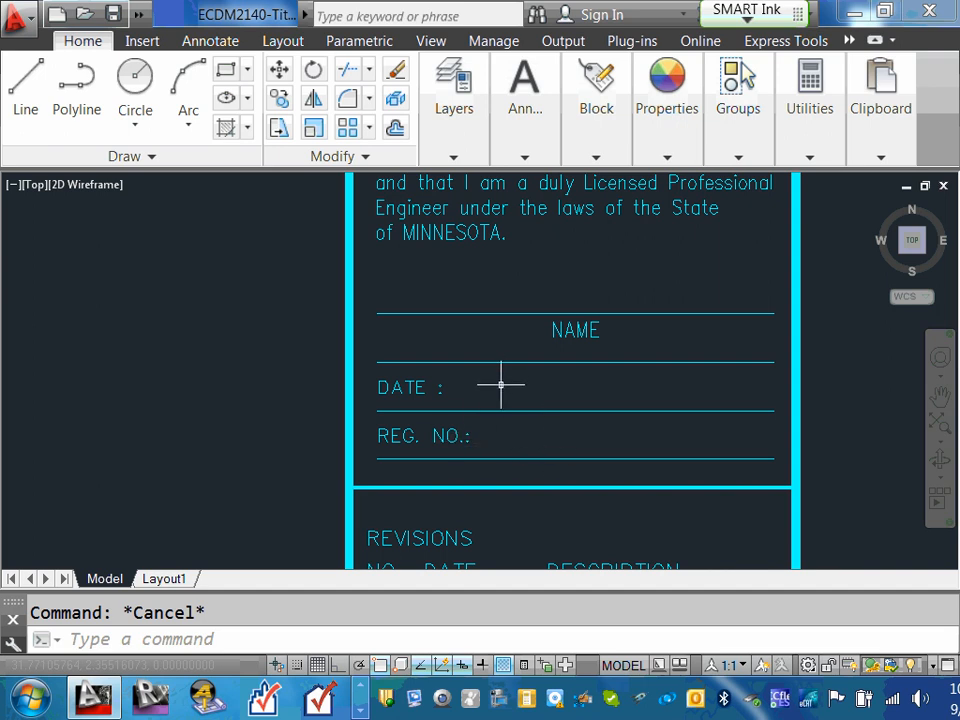
scroll(519, 363, "down", 2)
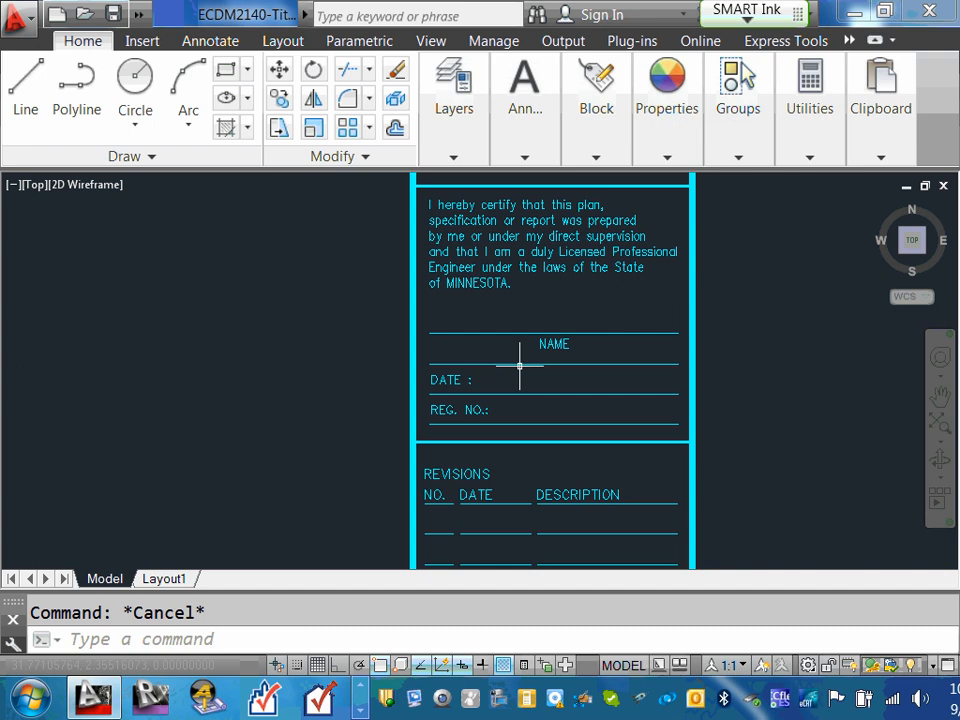
middle_click_drag(523, 354, 506, 465)
middle_click_drag(531, 281, 541, 446)
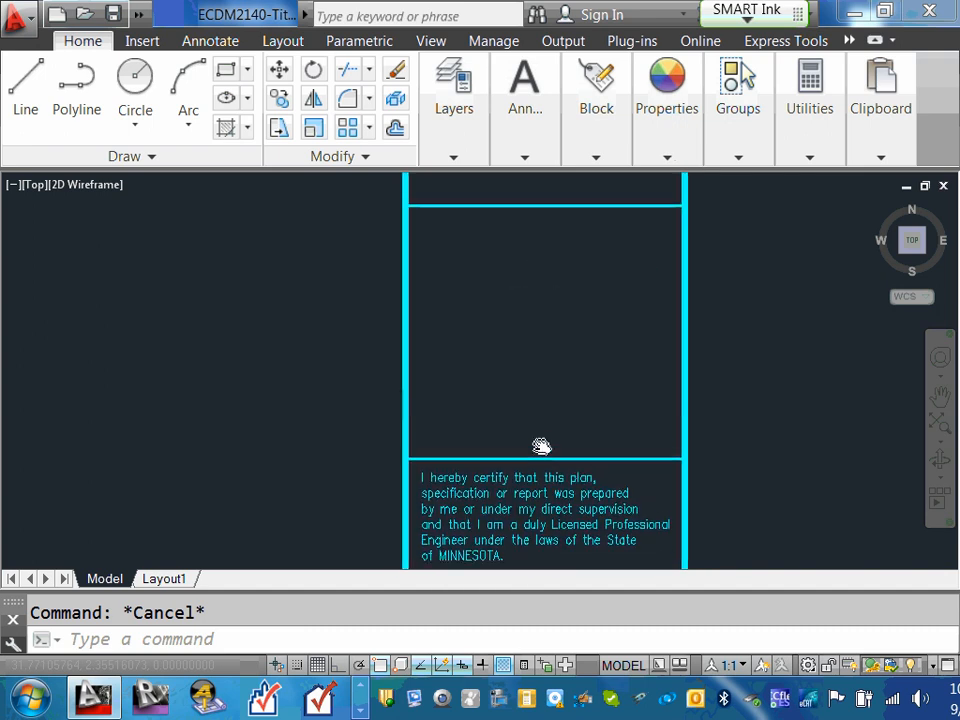
scroll(551, 326, "down", 3)
middle_click_drag(551, 326, 551, 441)
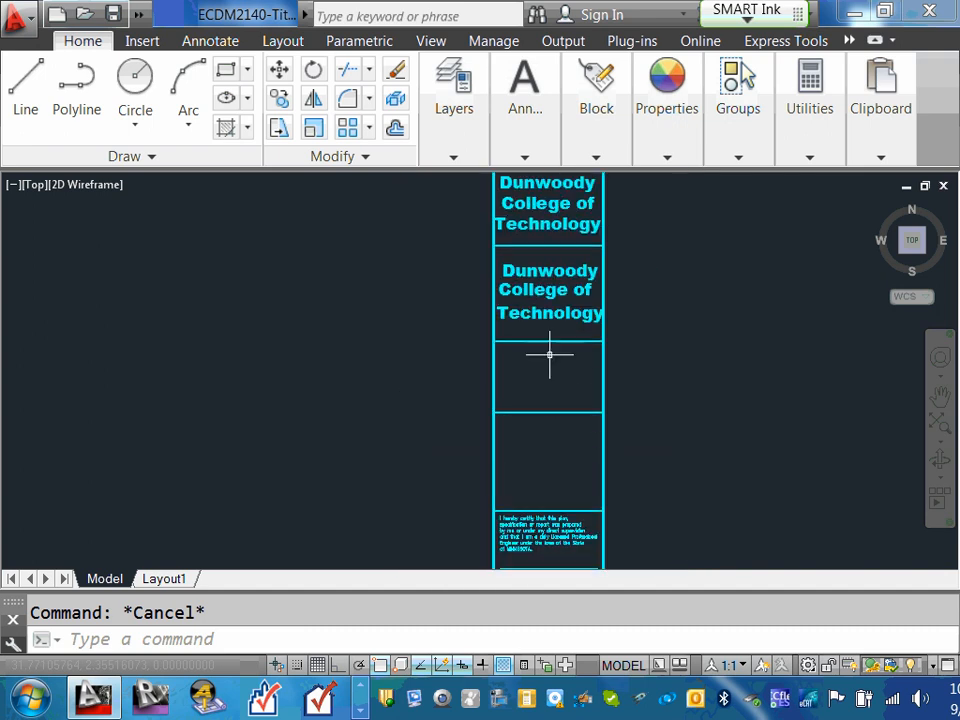
scroll(549, 308, "down", 2)
middle_click_drag(547, 304, 543, 352)
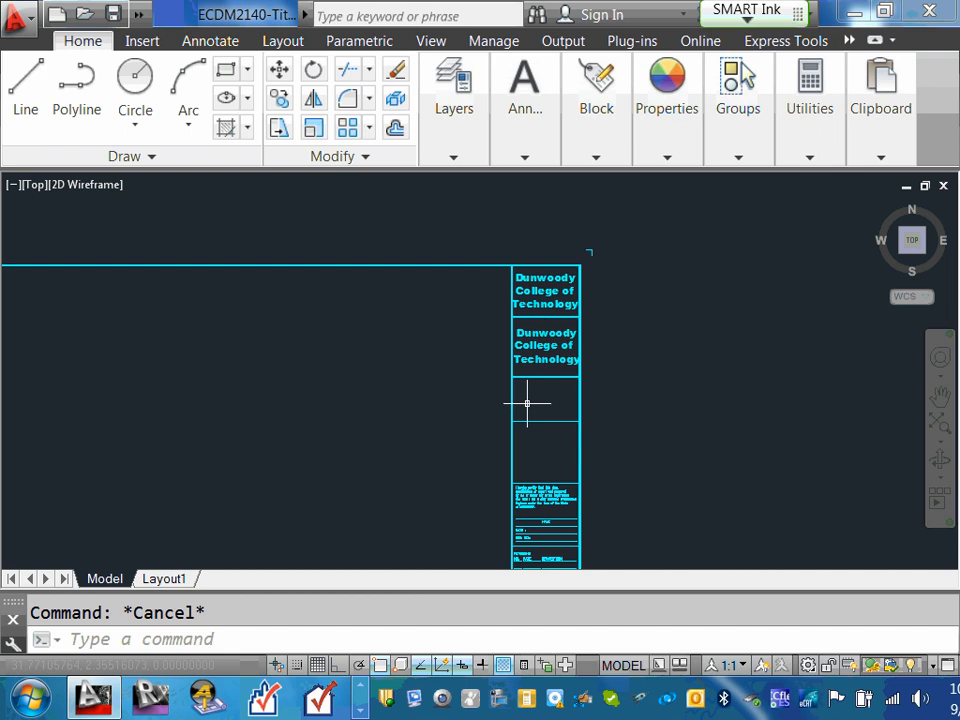
Delete the three text lines "Dunwoody", "College of" and "Technology" from the top cell of the title block
scroll(527, 403, "up", 2)
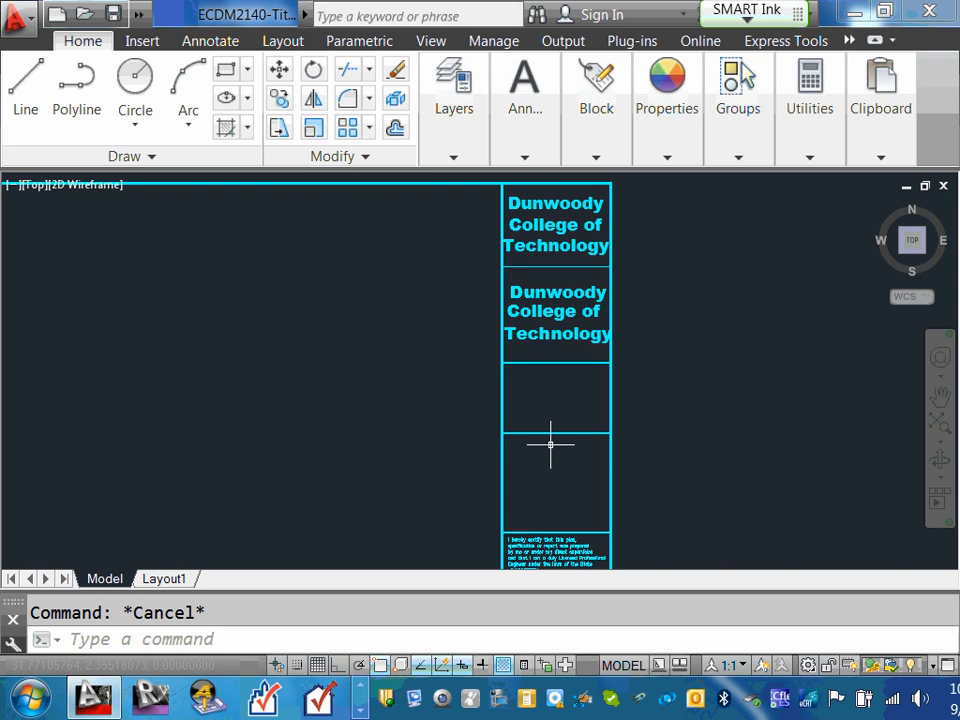
left_click(551, 207)
key("Escape")
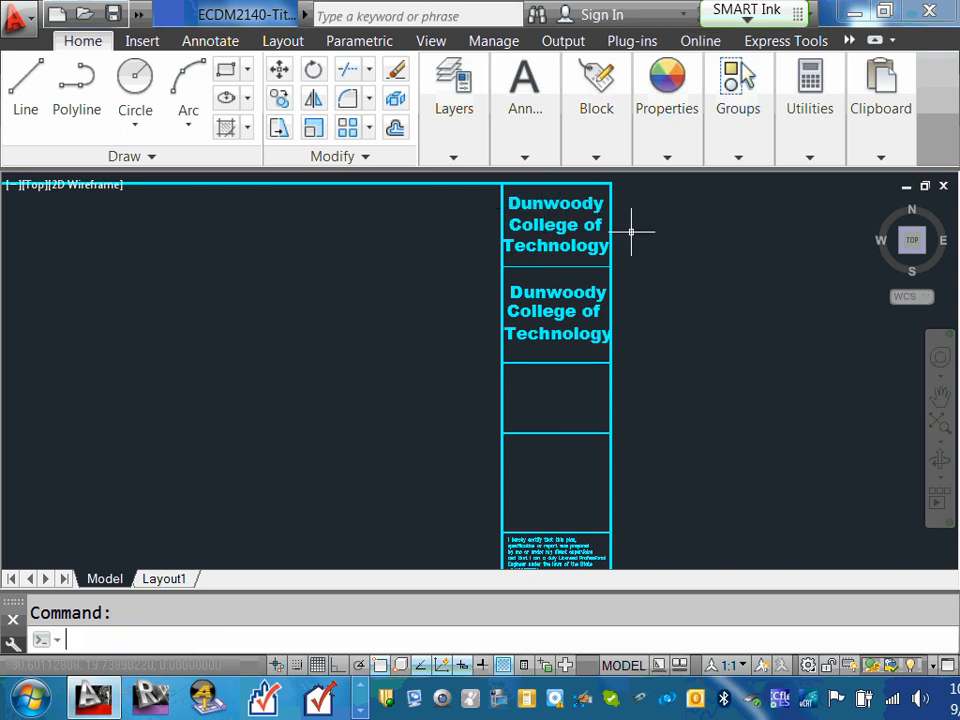
key("Escape")
mouse_move(577, 209)
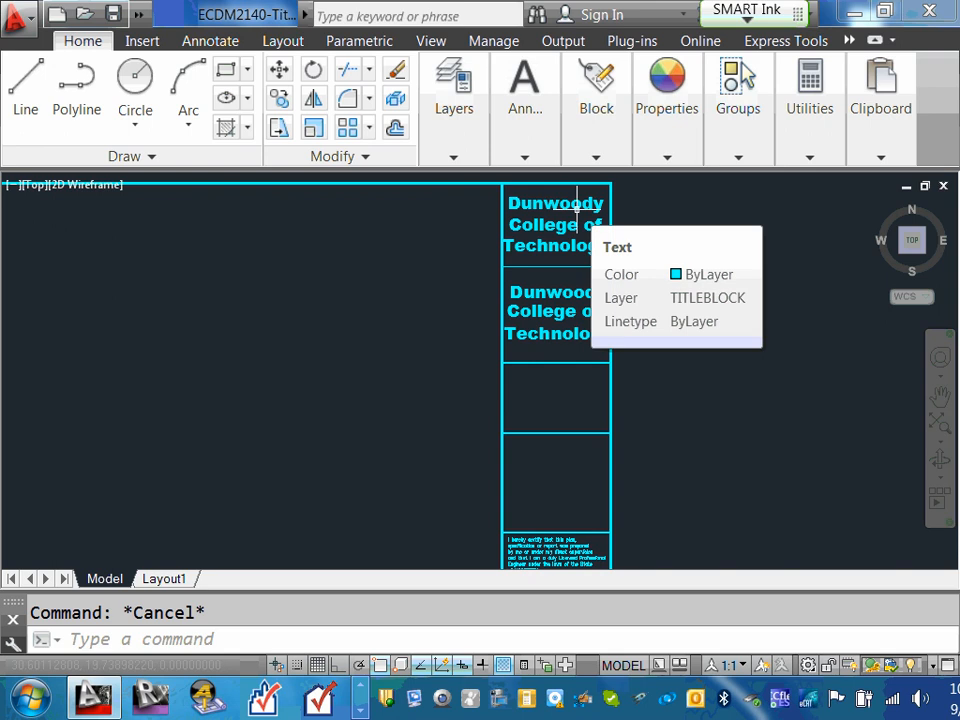
double_click(566, 203)
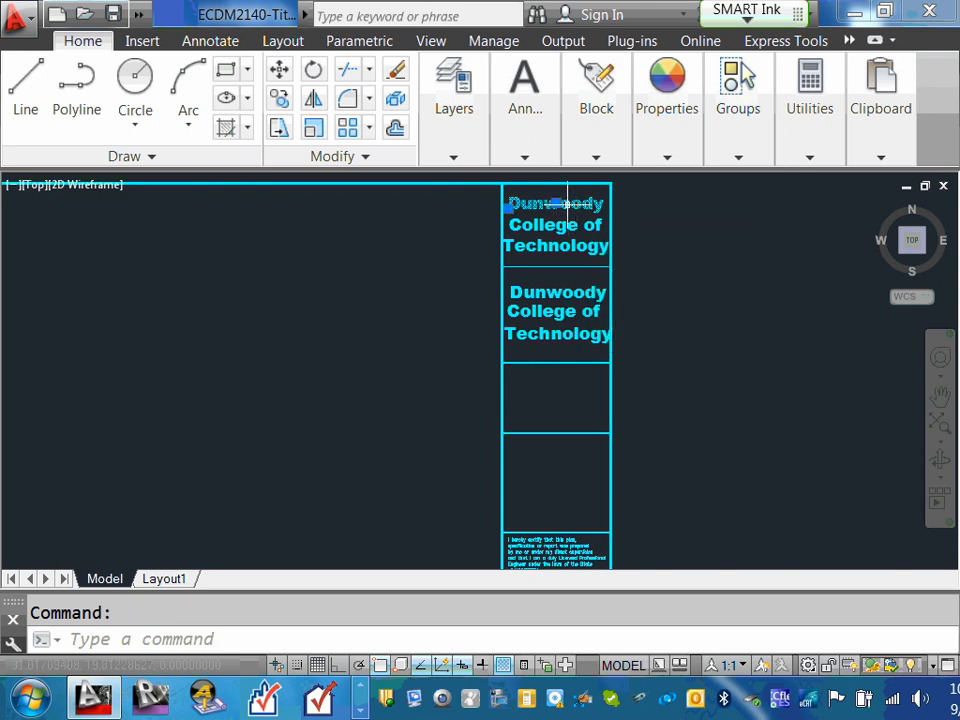
key("Delete")
left_click(563, 224)
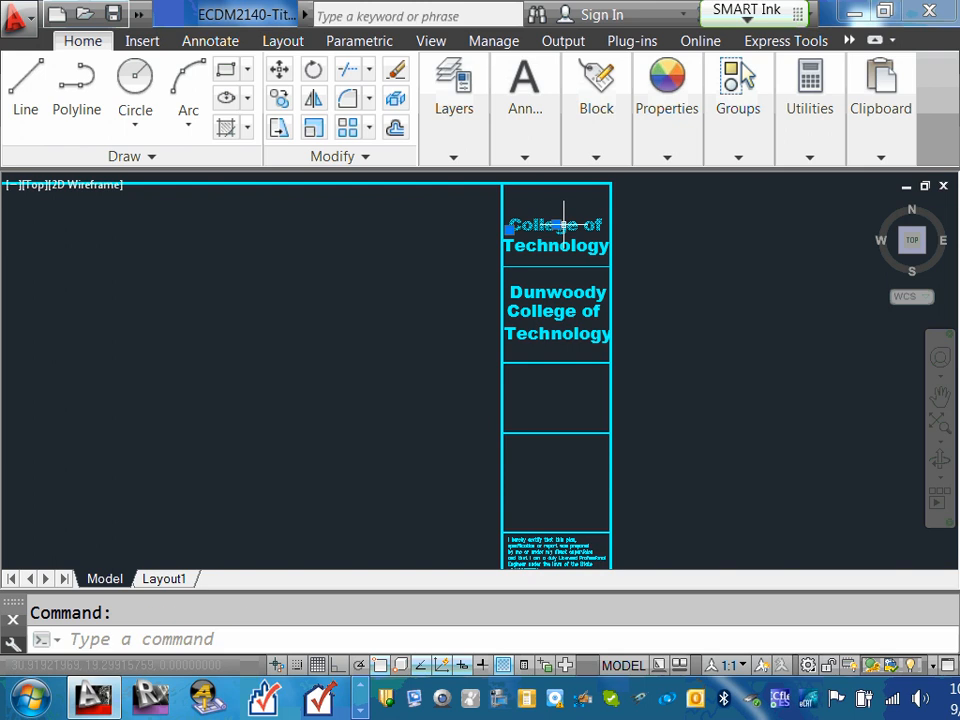
key("Delete")
left_click(557, 245)
key("Delete")
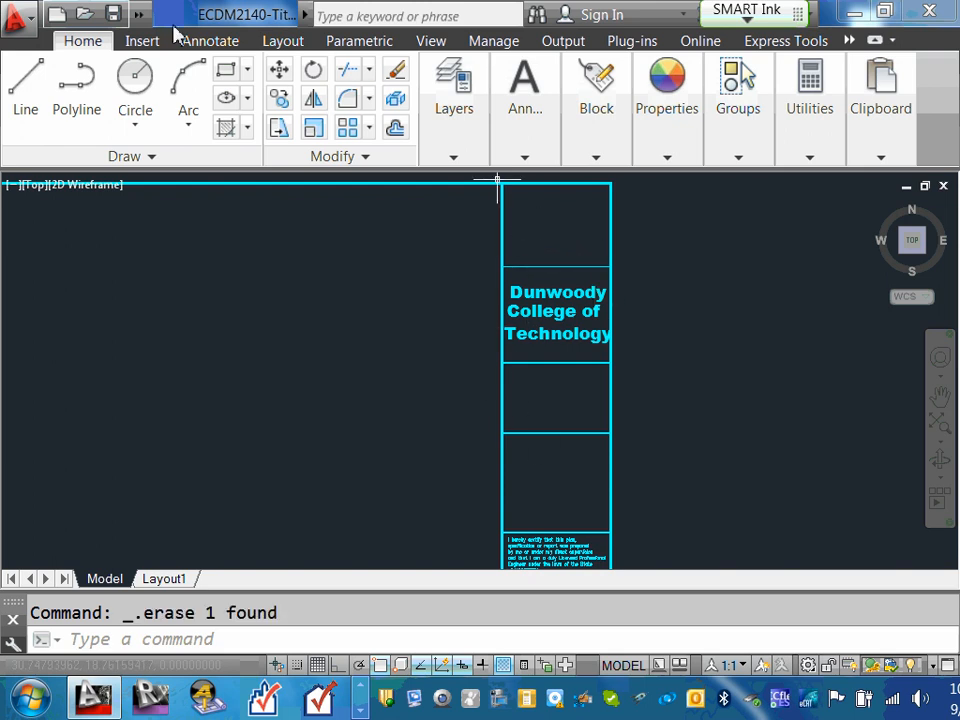
Start attaching a reference file and show the Desktop's contents in the file selection
left_click(144, 44)
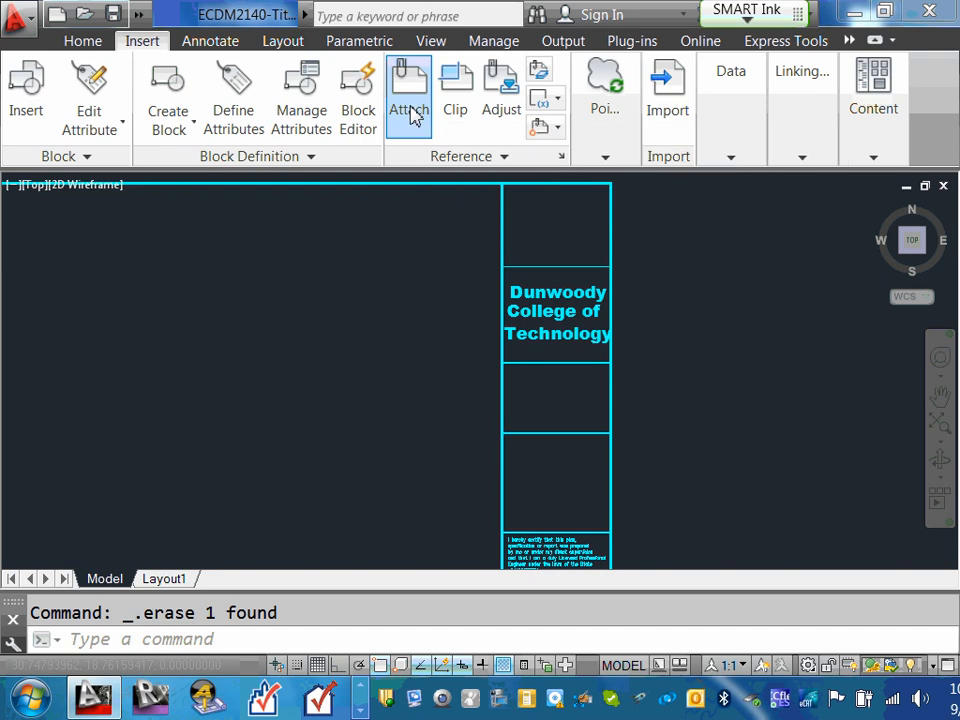
left_click(413, 112)
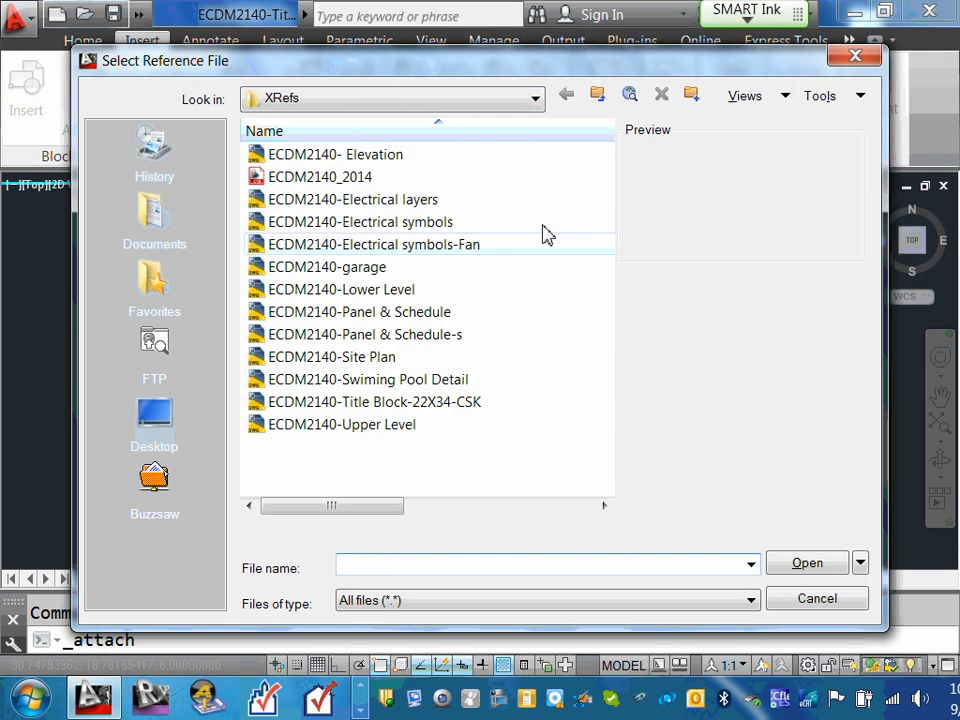
left_click(537, 99)
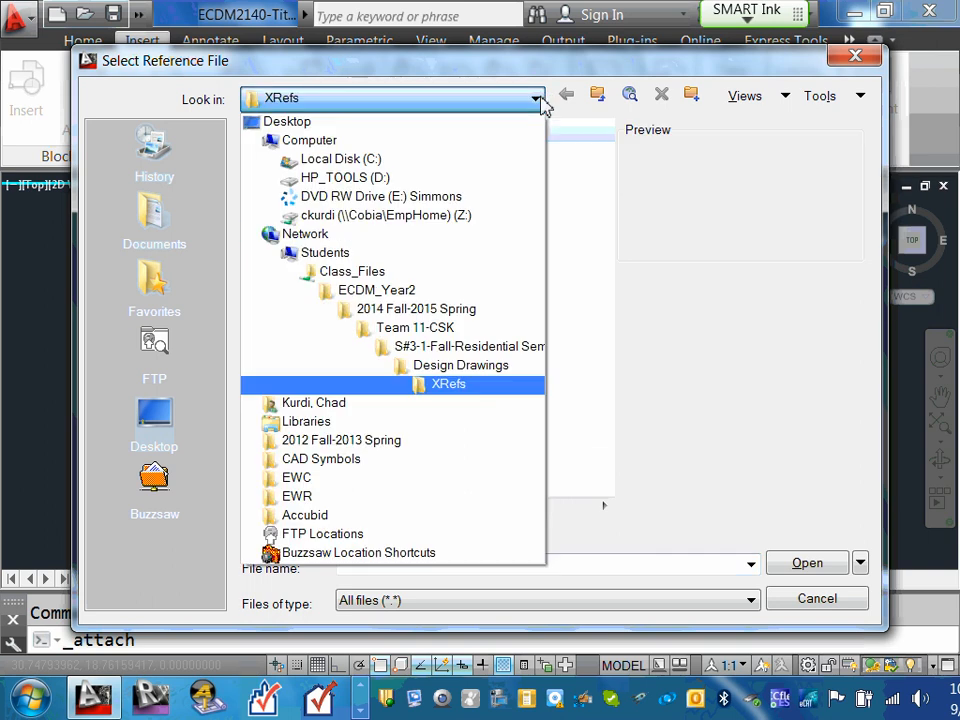
left_click(350, 124)
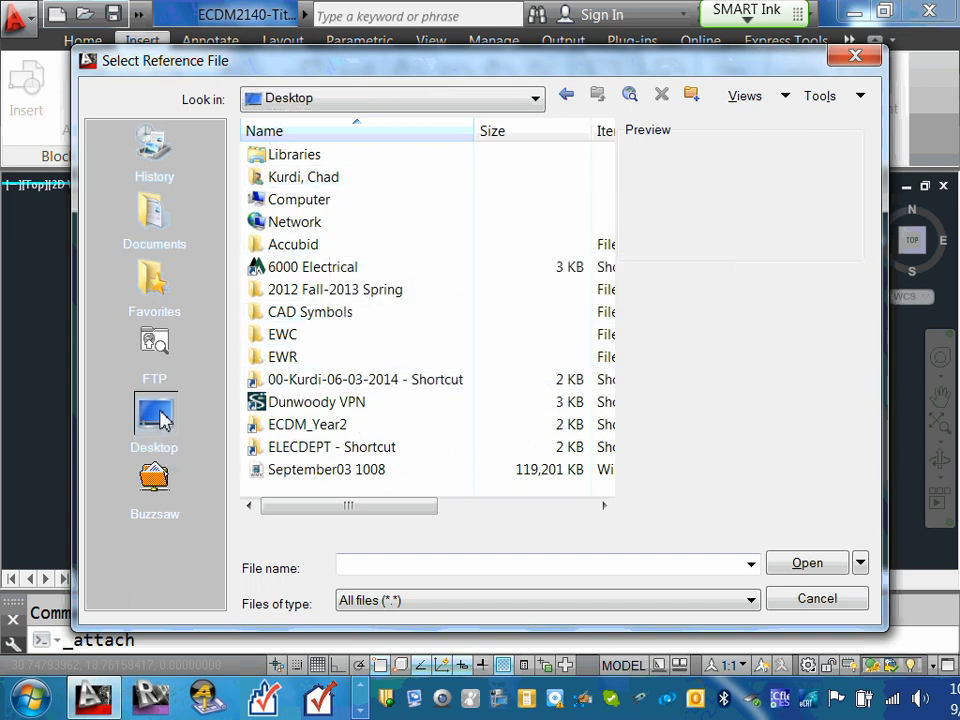
Look through the Documents, Favorites, Desktop and Local Disk (C:) locations for a file to attach
left_click(165, 228)
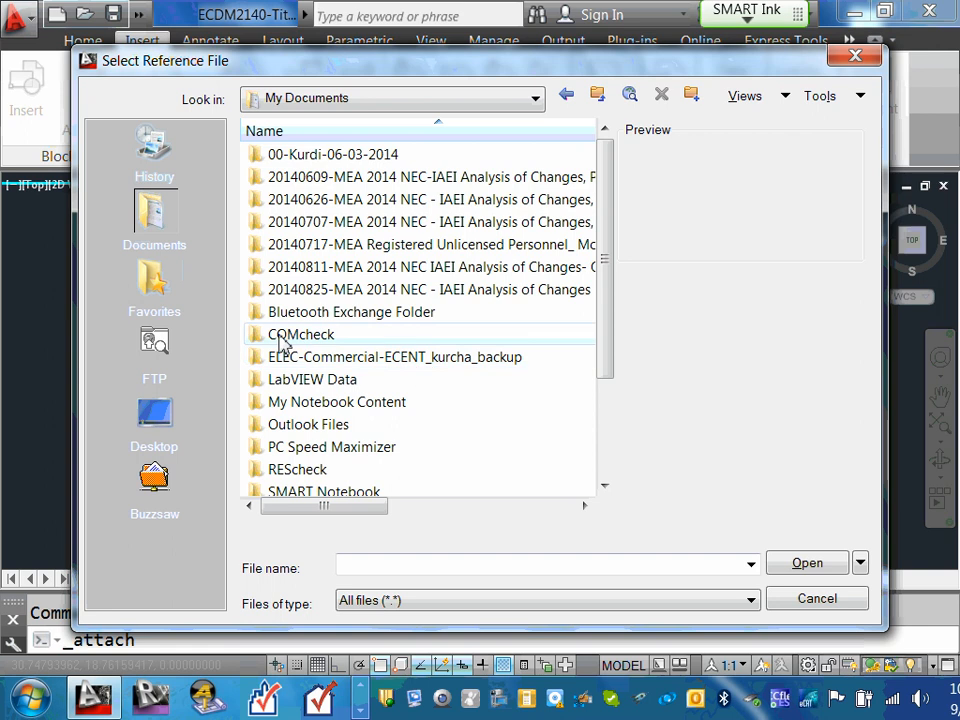
left_click(152, 285)
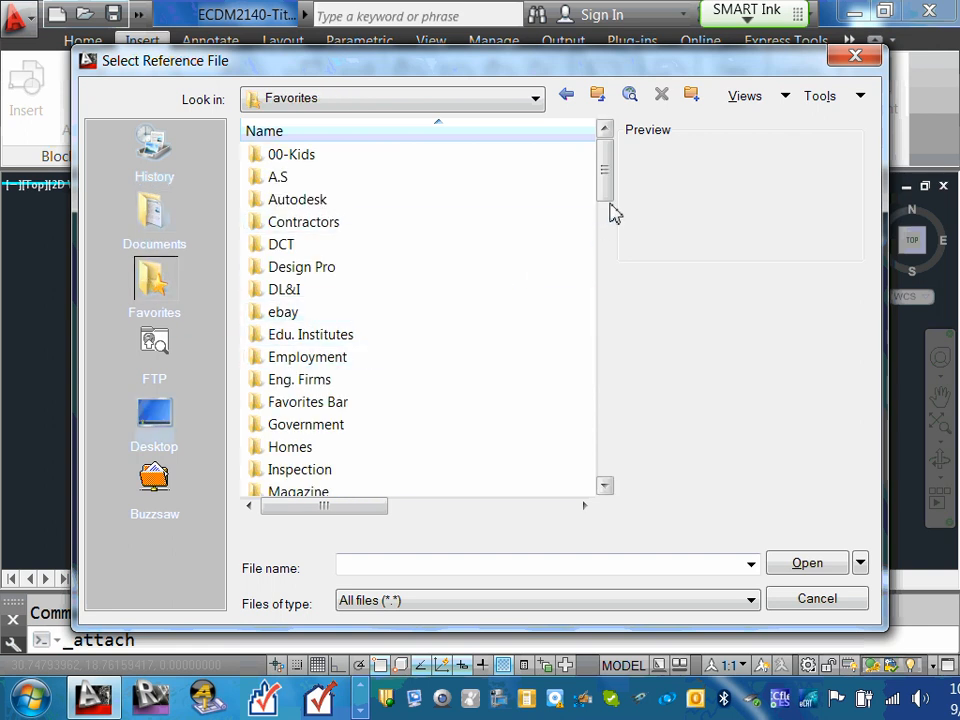
left_click_drag(611, 210, 620, 187)
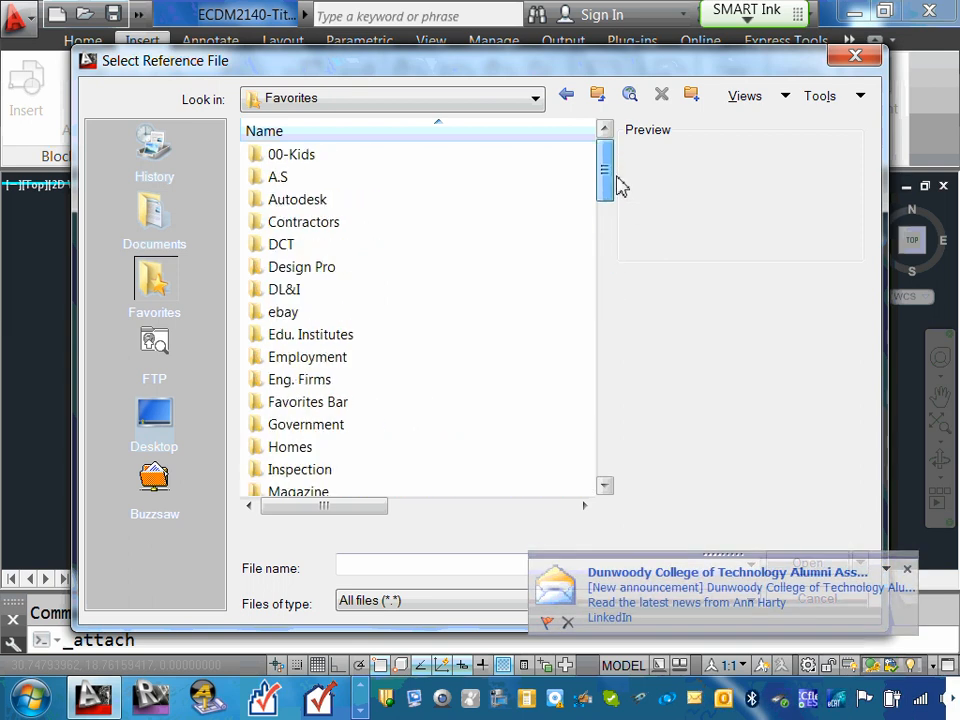
left_click(150, 210)
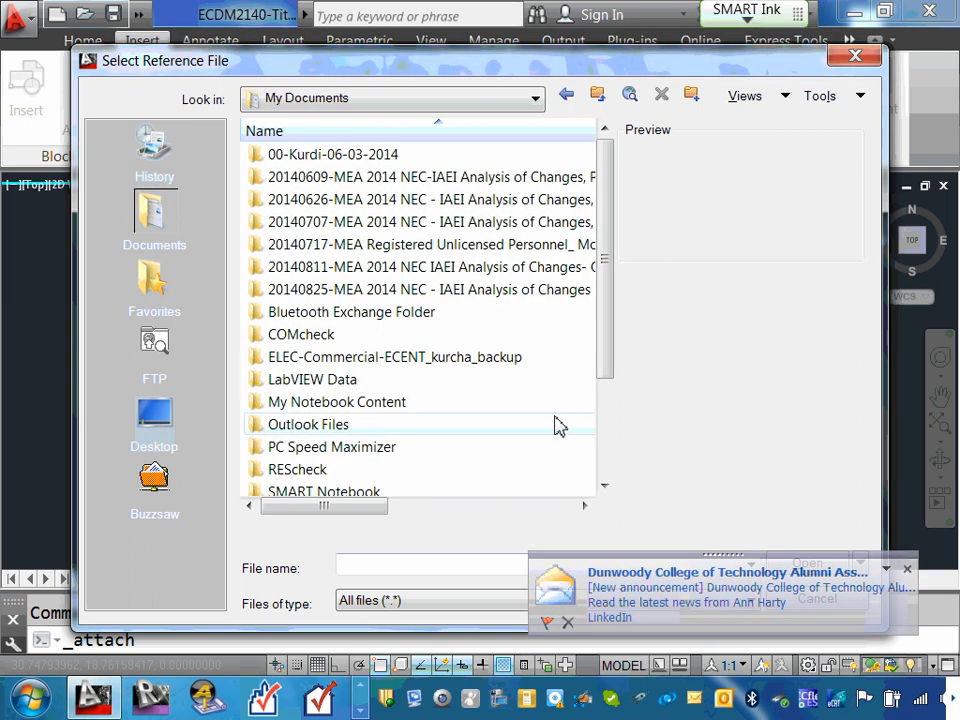
left_click_drag(609, 287, 609, 386)
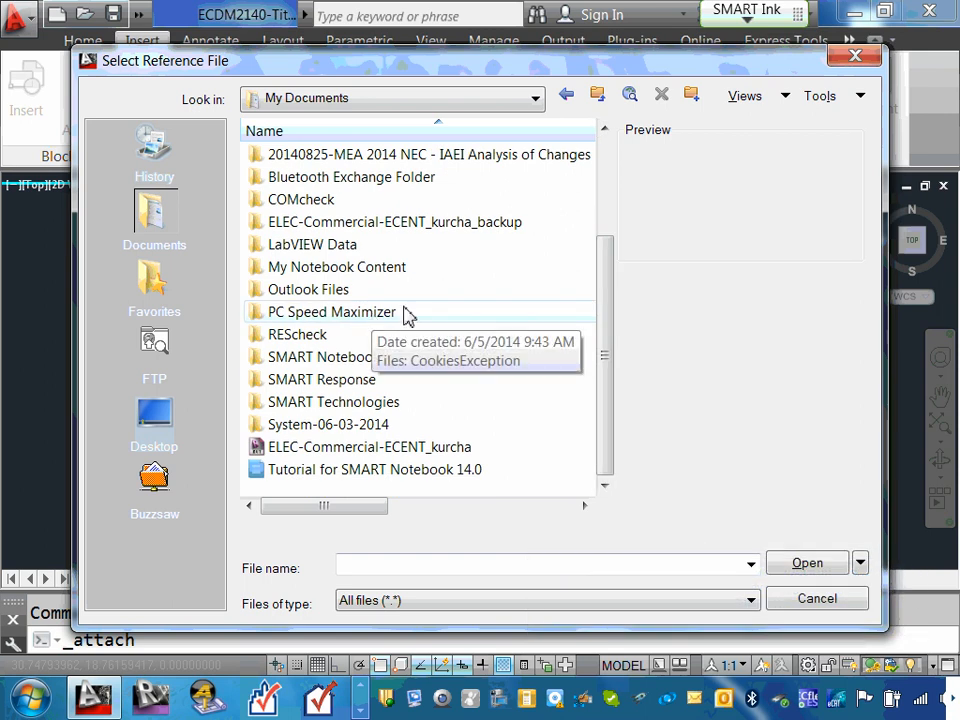
left_click_drag(606, 289, 609, 169)
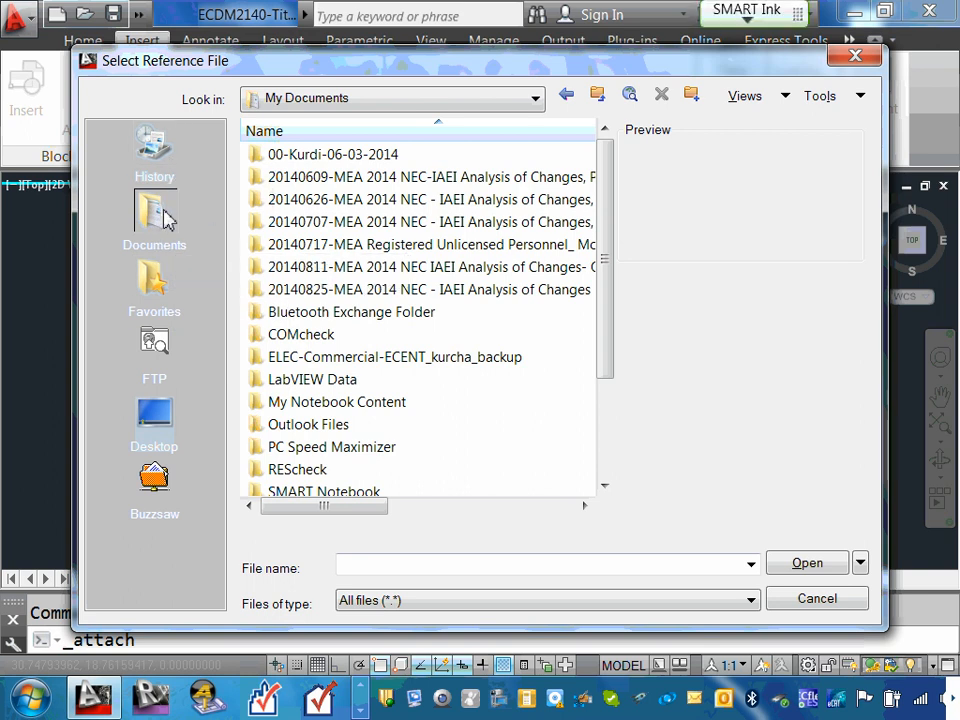
left_click_drag(614, 300, 619, 204)
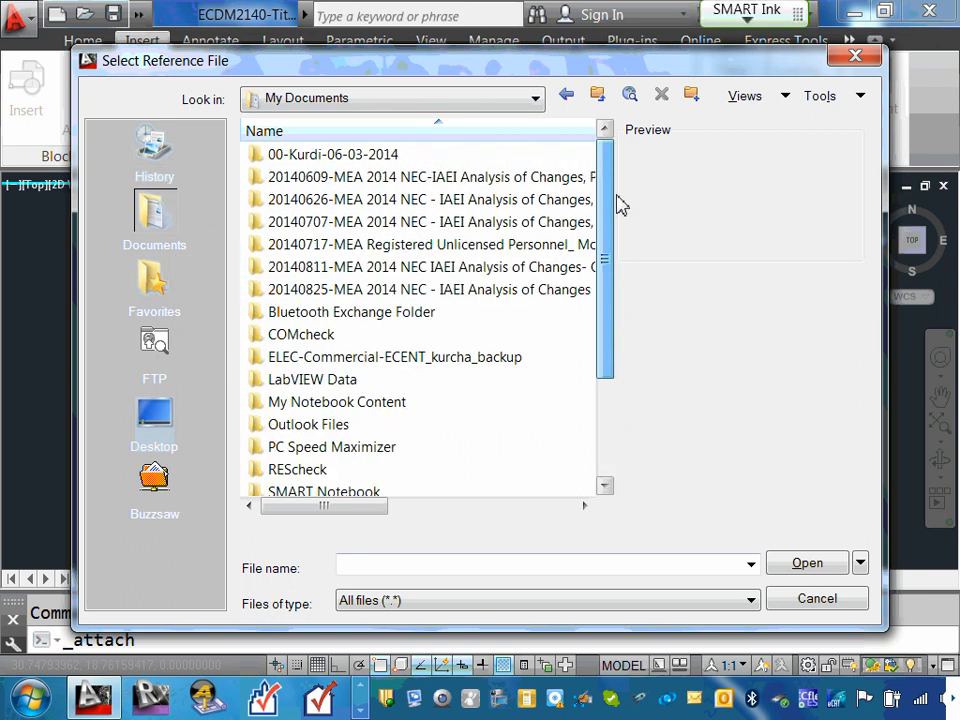
left_click(539, 100)
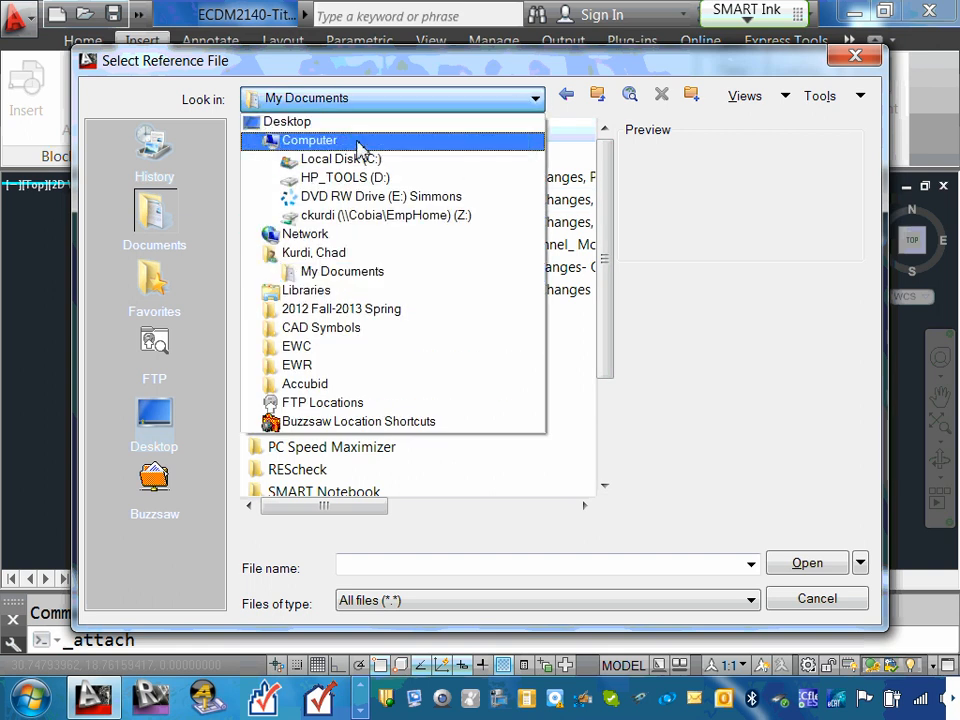
left_click(313, 124)
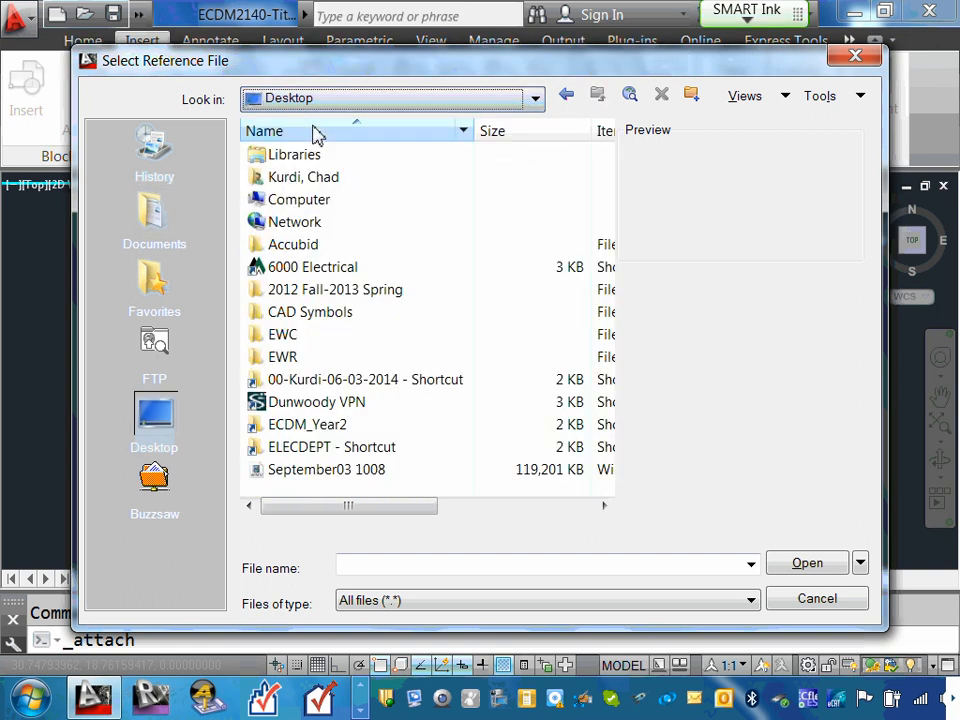
left_click(537, 99)
left_click(399, 161)
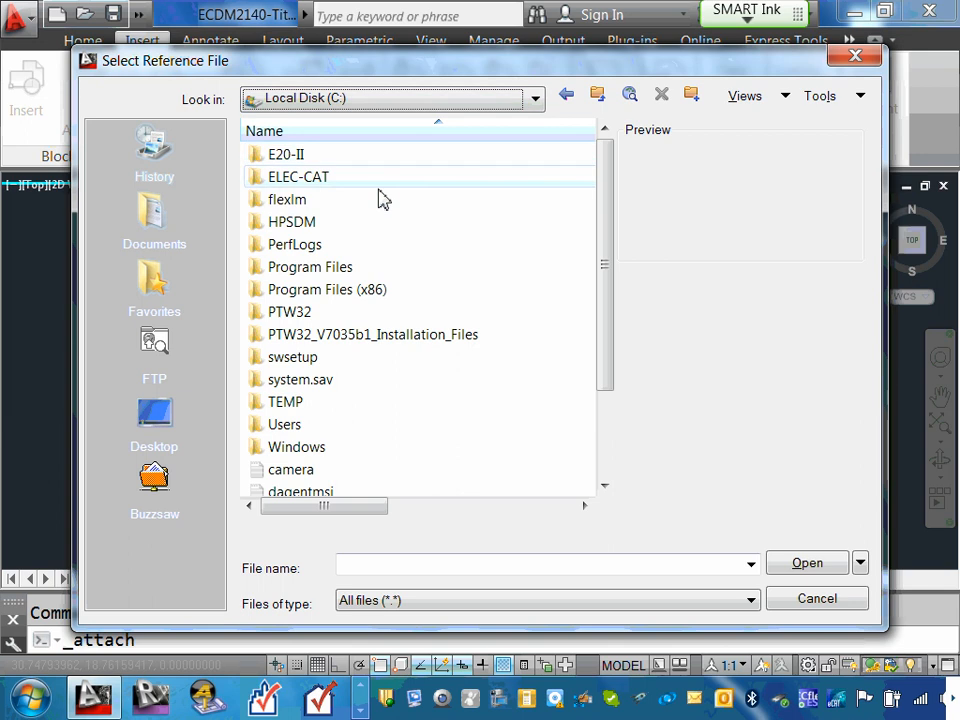
Browse through Libraries and Pictures to the Sample Pictures folder for the reference image
left_click(537, 99)
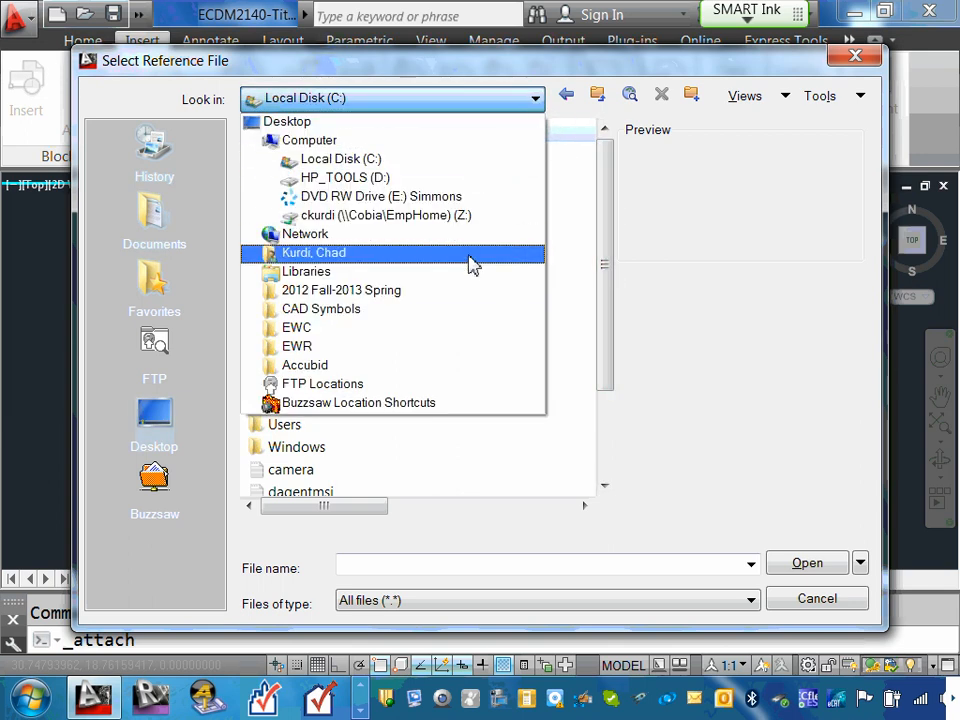
left_click(335, 278)
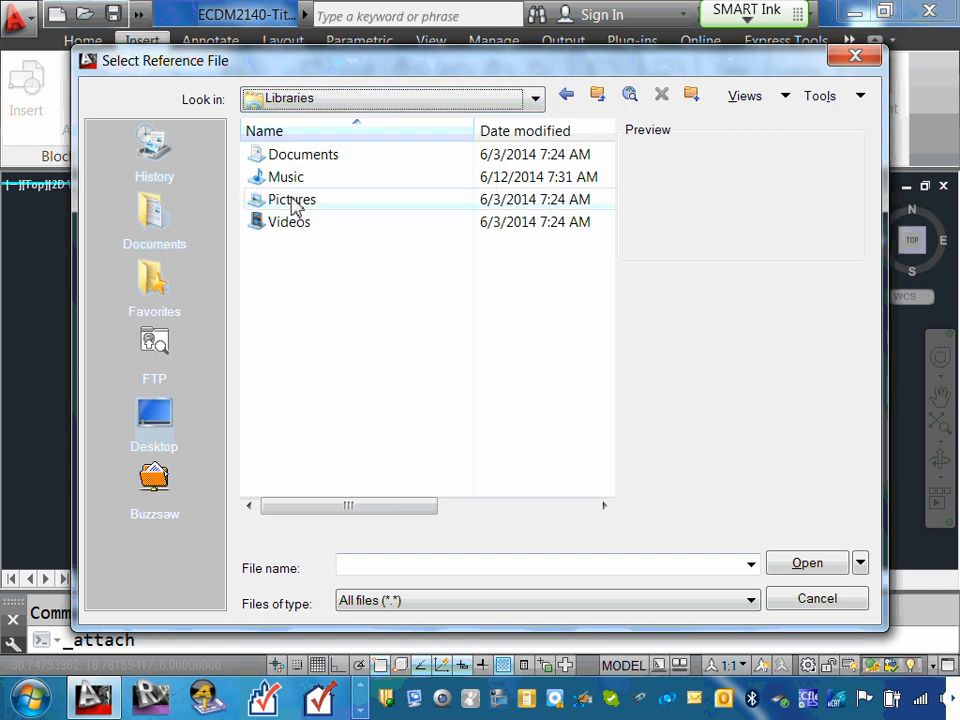
left_click(538, 104)
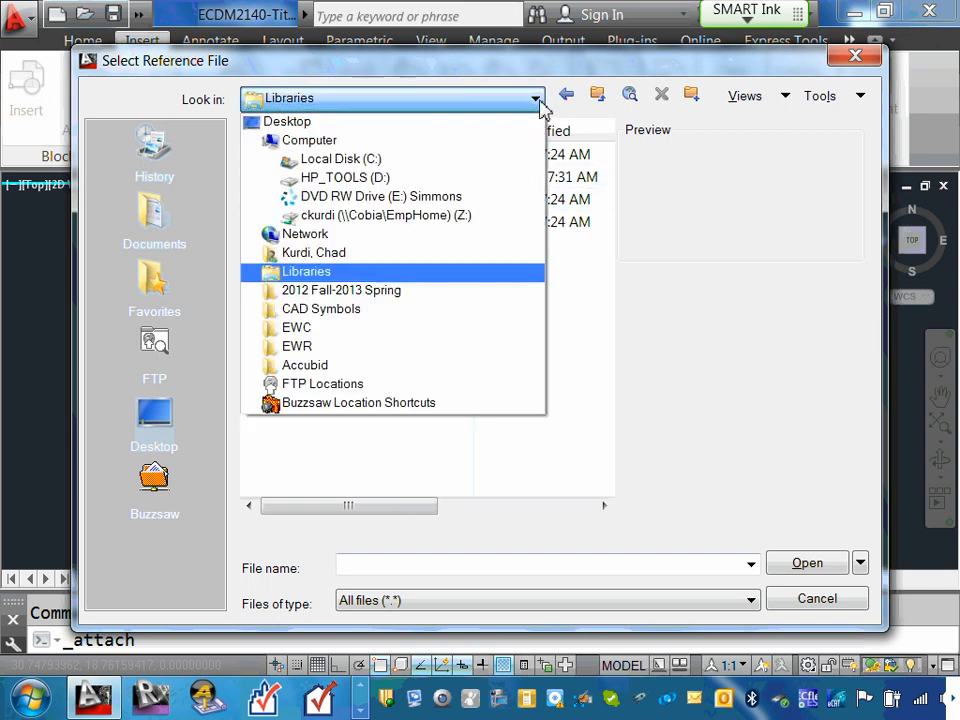
left_click(540, 106)
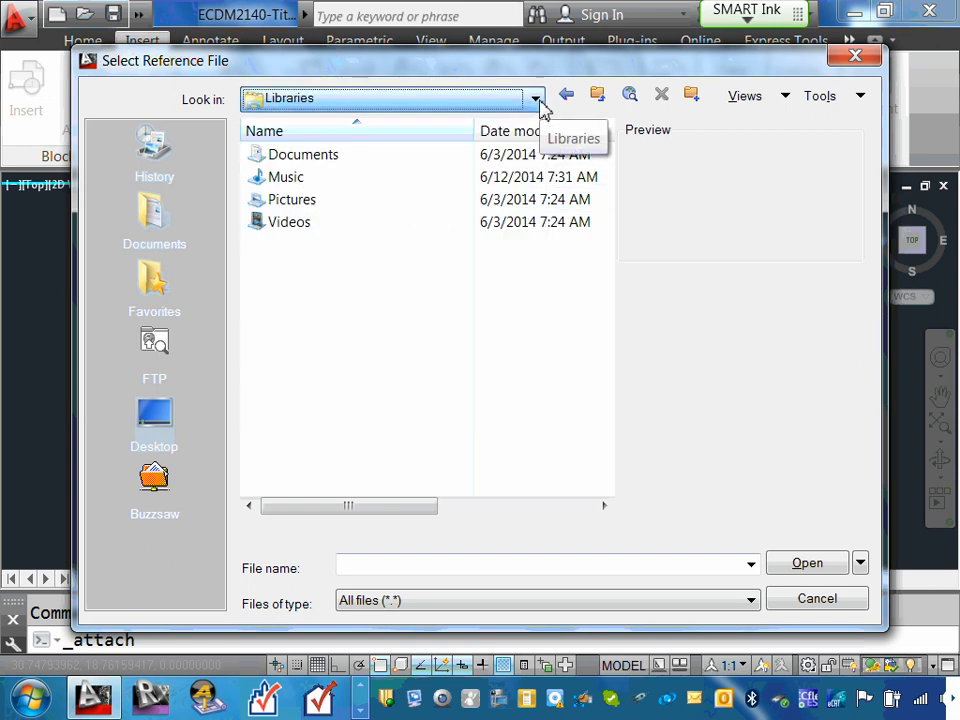
double_click(296, 202)
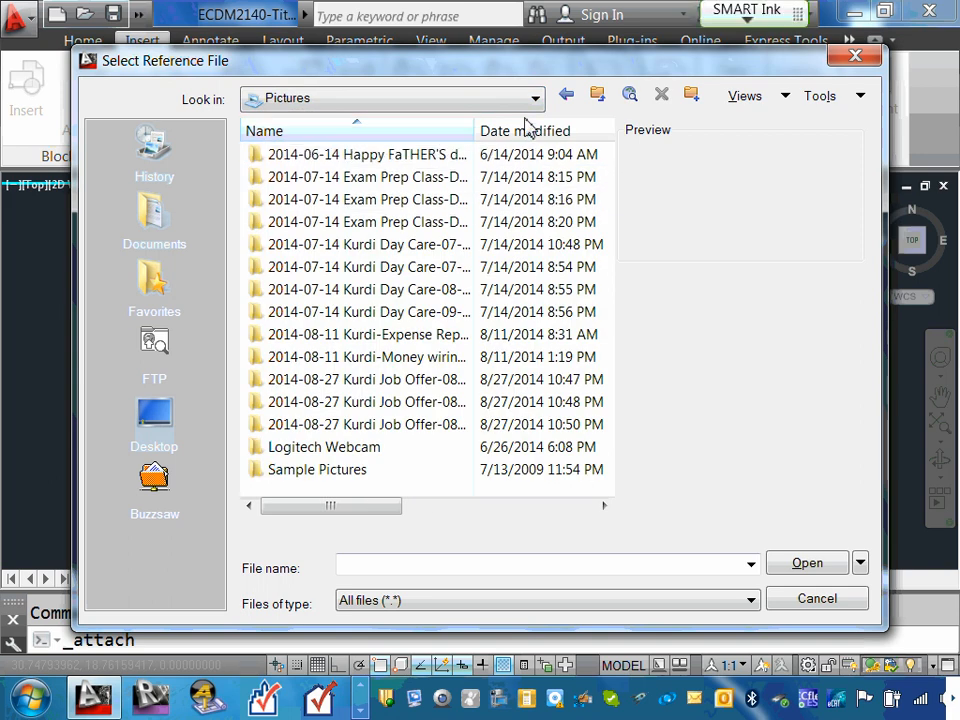
scroll(470, 381, "right", 2)
scroll(334, 520, "left", 2)
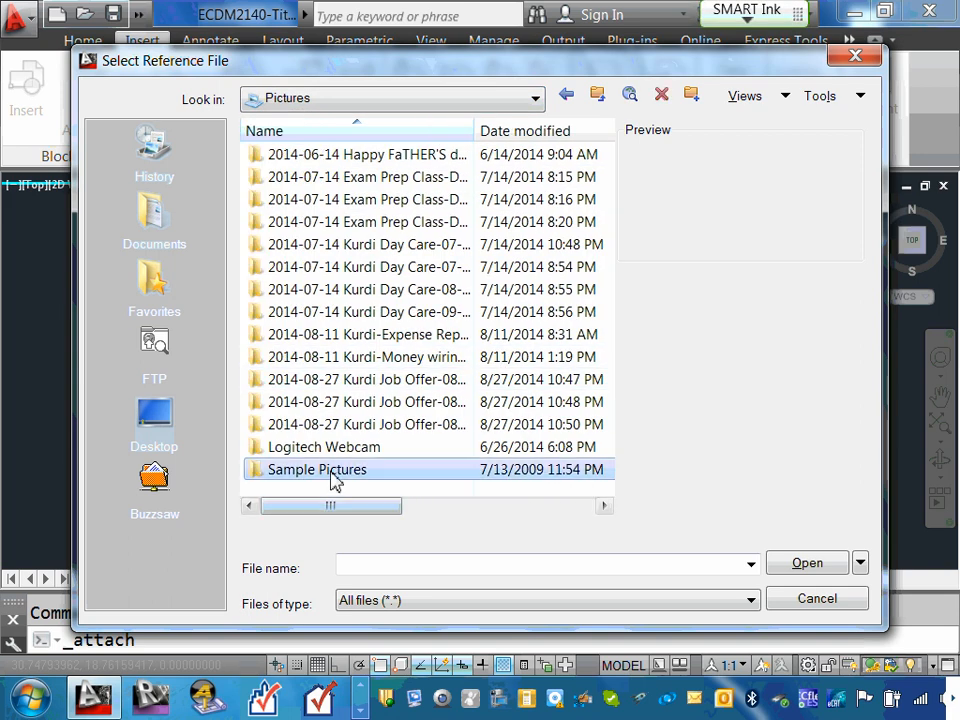
double_click(334, 472)
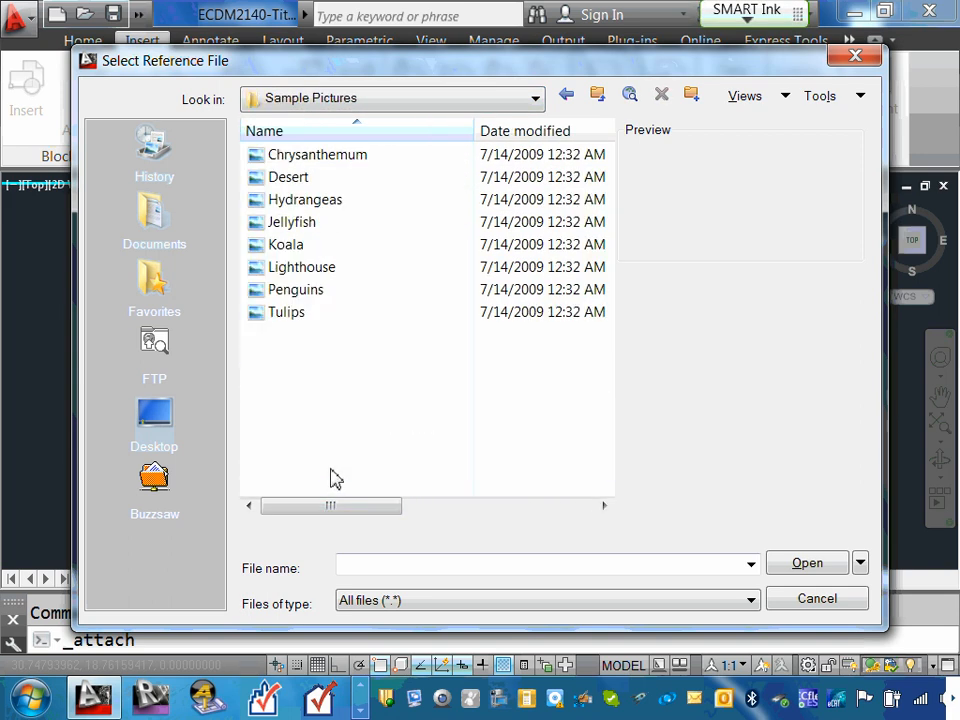
Attach the Koala sample picture with its full path, specifying the insertion point and scale on-screen
left_click(303, 222)
left_click(297, 247)
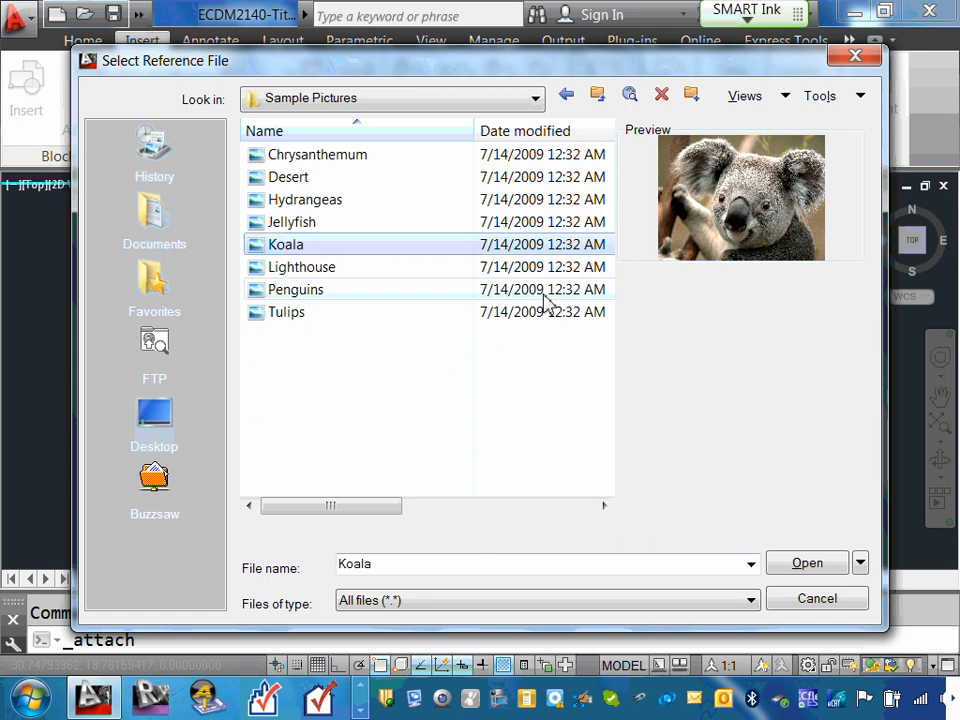
left_click(537, 99)
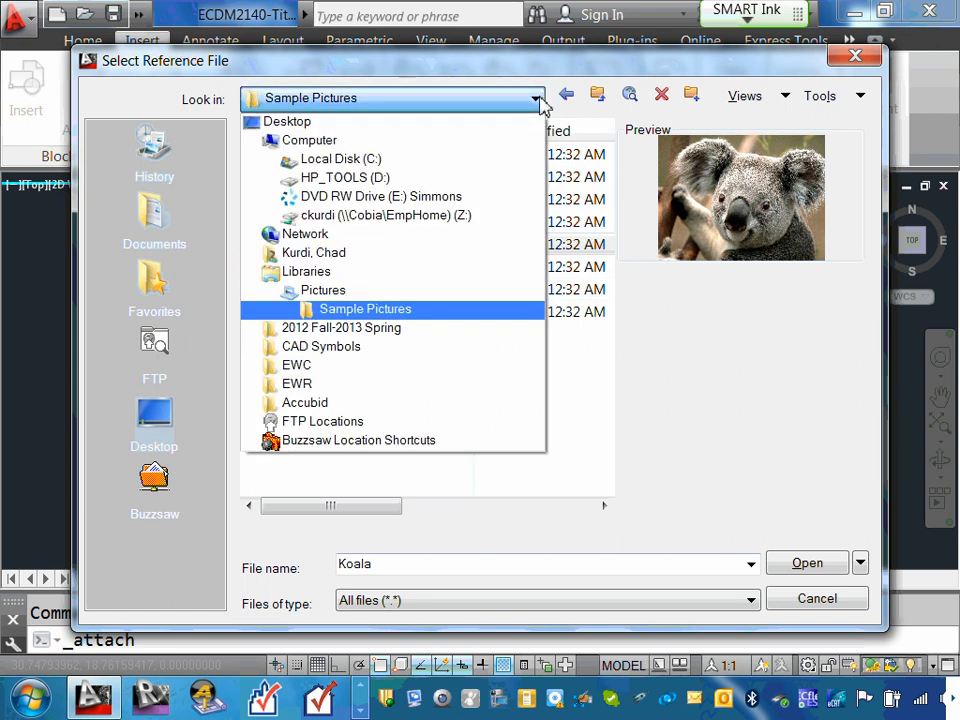
left_click(538, 99)
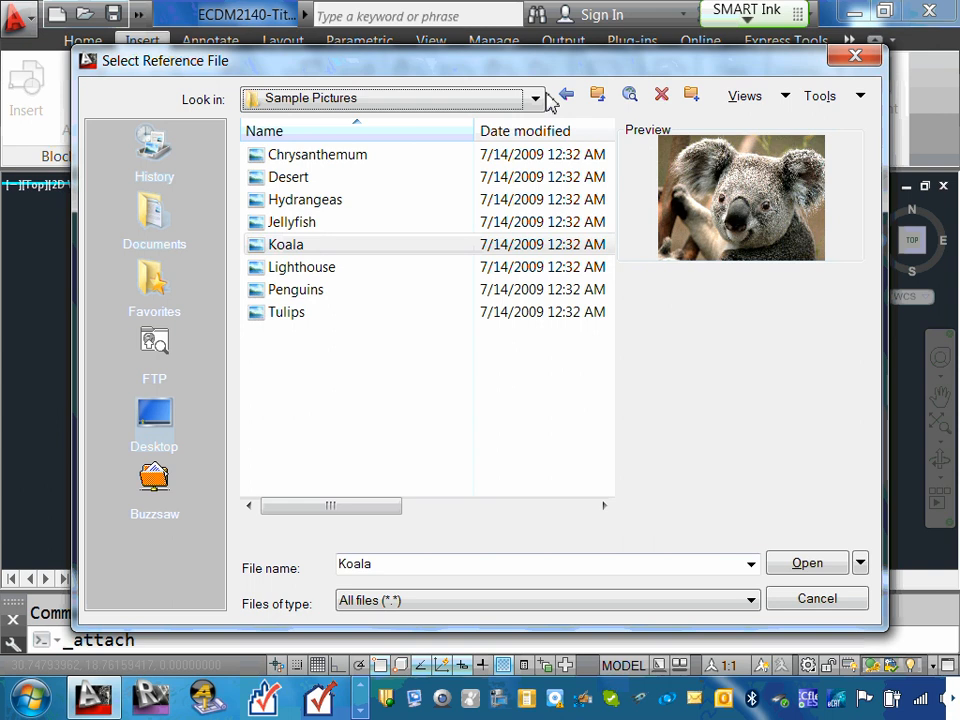
left_click(808, 566)
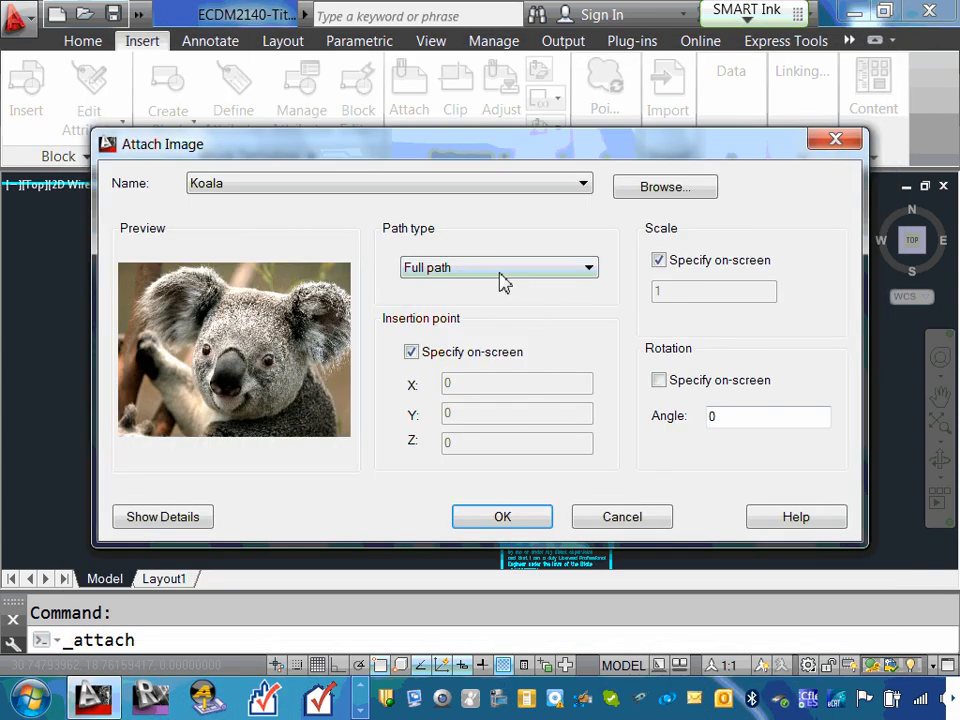
left_click(503, 517)
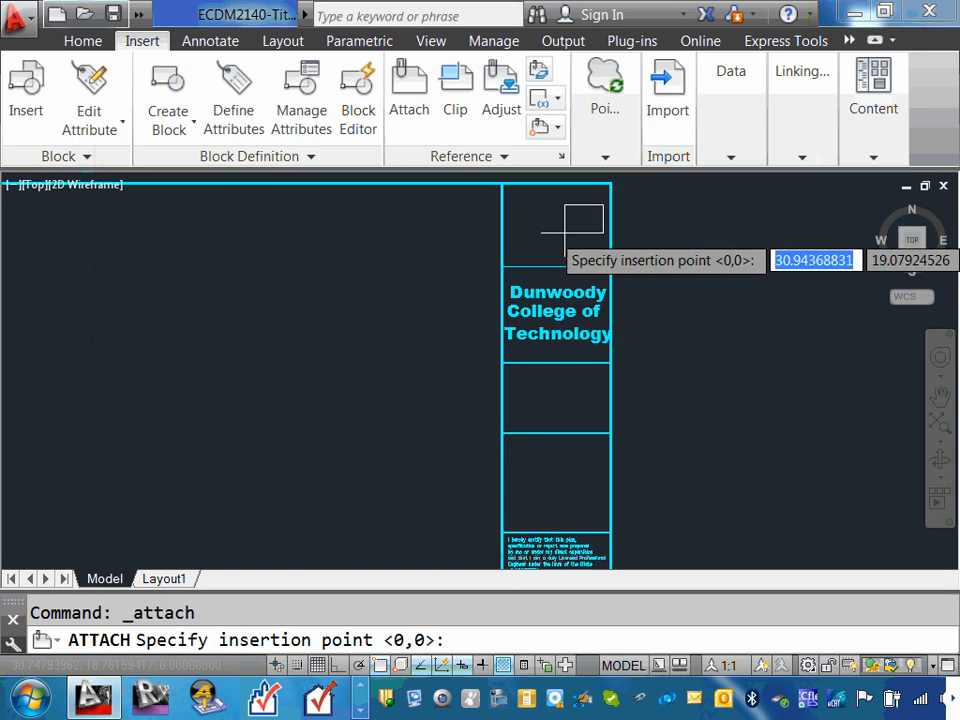
Insert the Koala image at the lower-left corner of the title block's top cell and scale it to fill the cell
left_click(502, 266)
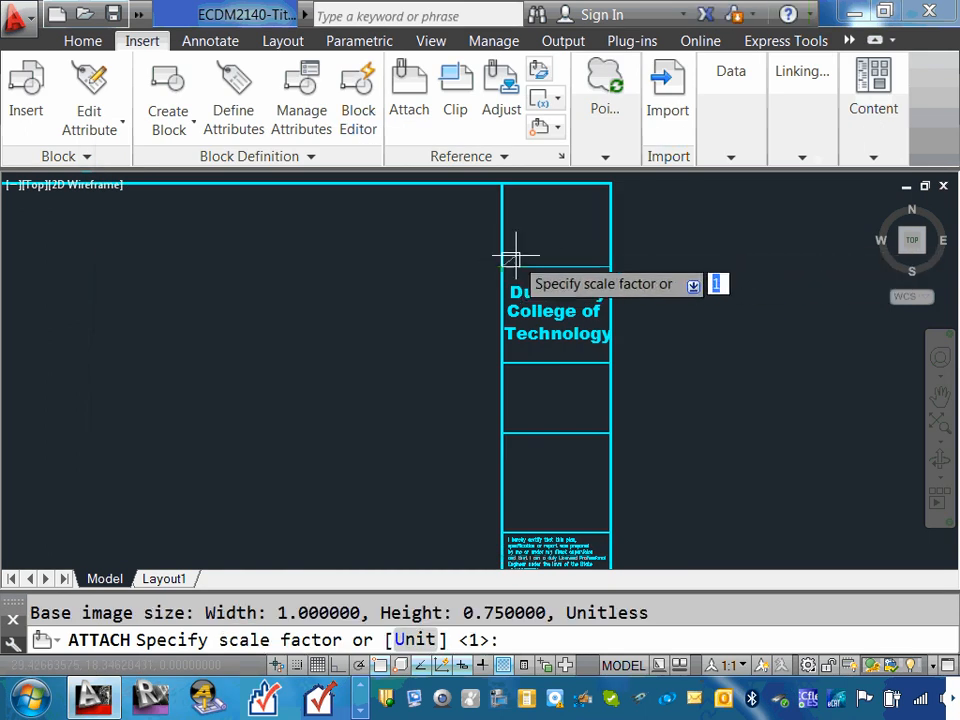
left_click(576, 198)
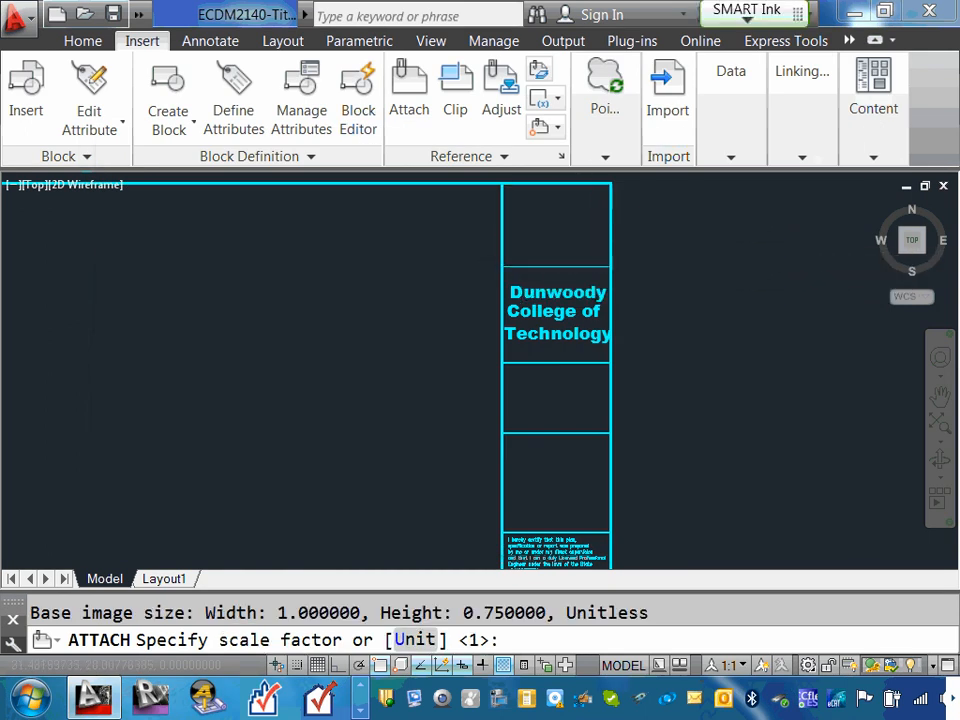
scroll(522, 208, "up", 2)
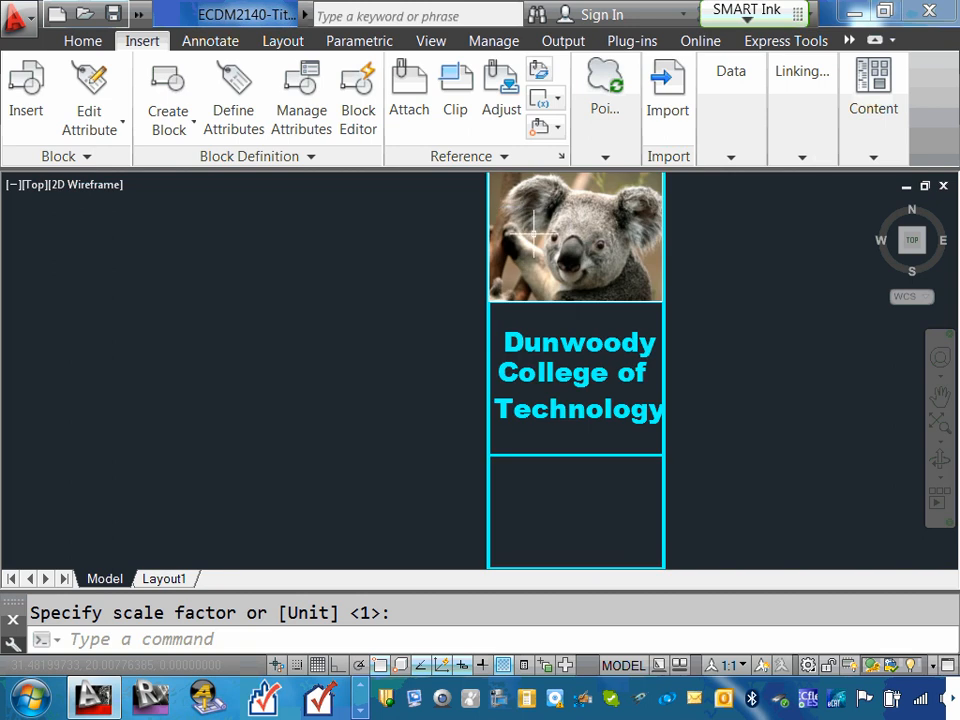
scroll(542, 251, "down", 5)
scroll(537, 290, "up", 7)
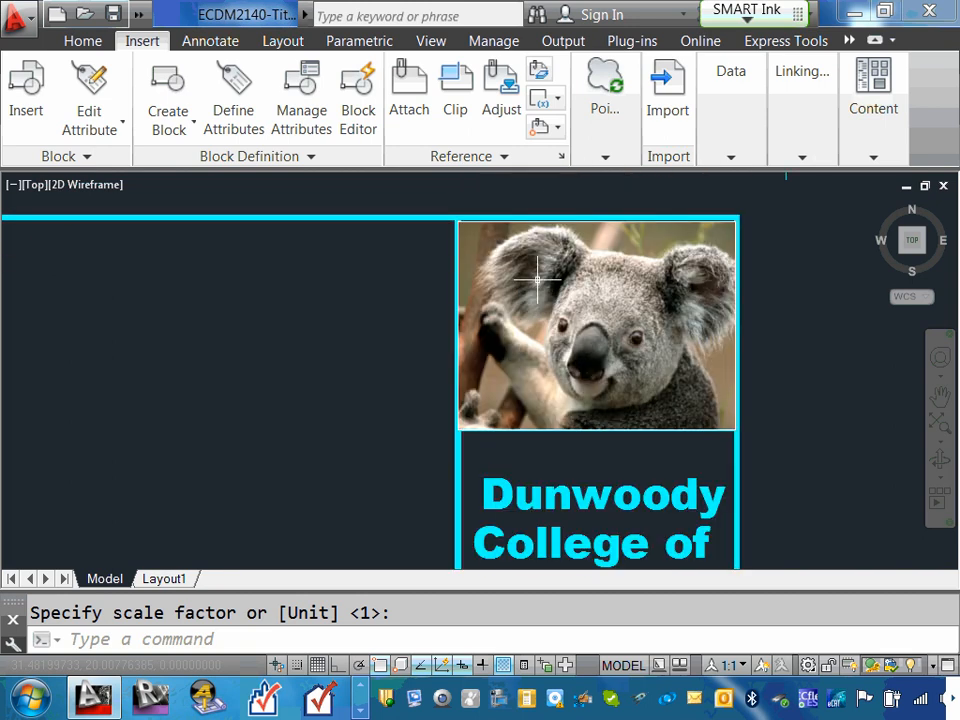
key("Escape")
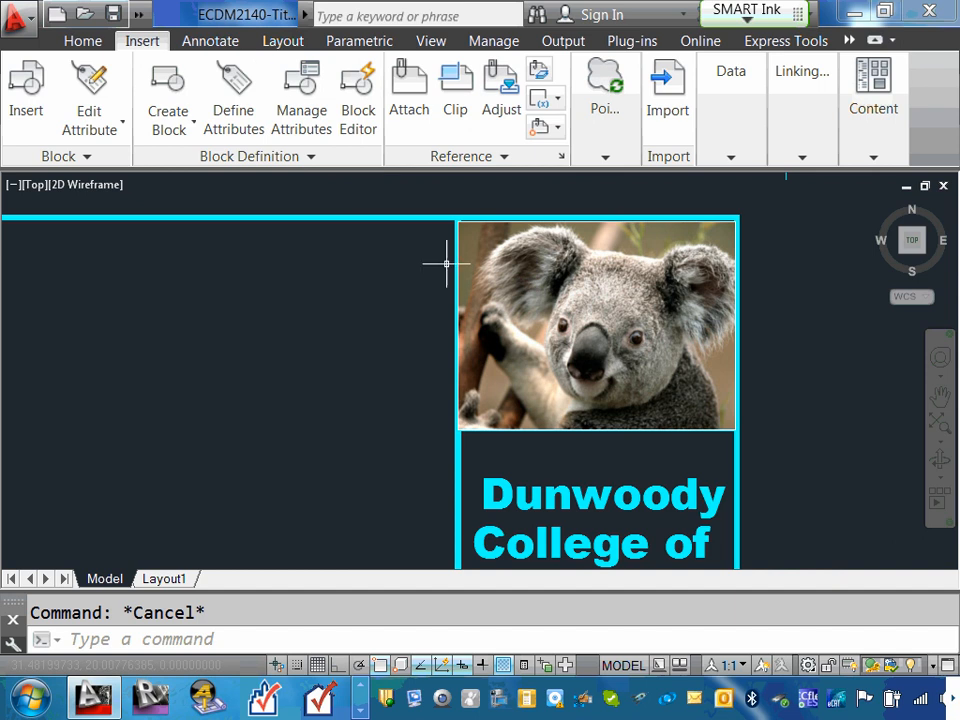
Select the Koala image by its frame and move it slightly left, past the cell's left edge
scroll(450, 432, "up", 5)
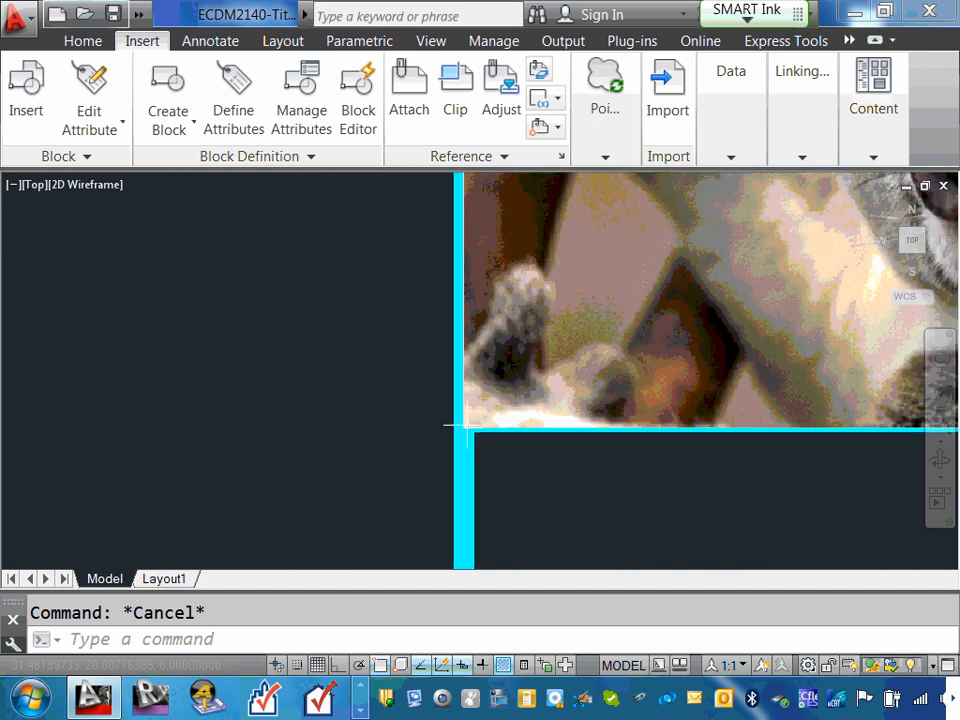
scroll(531, 336, "down", 5)
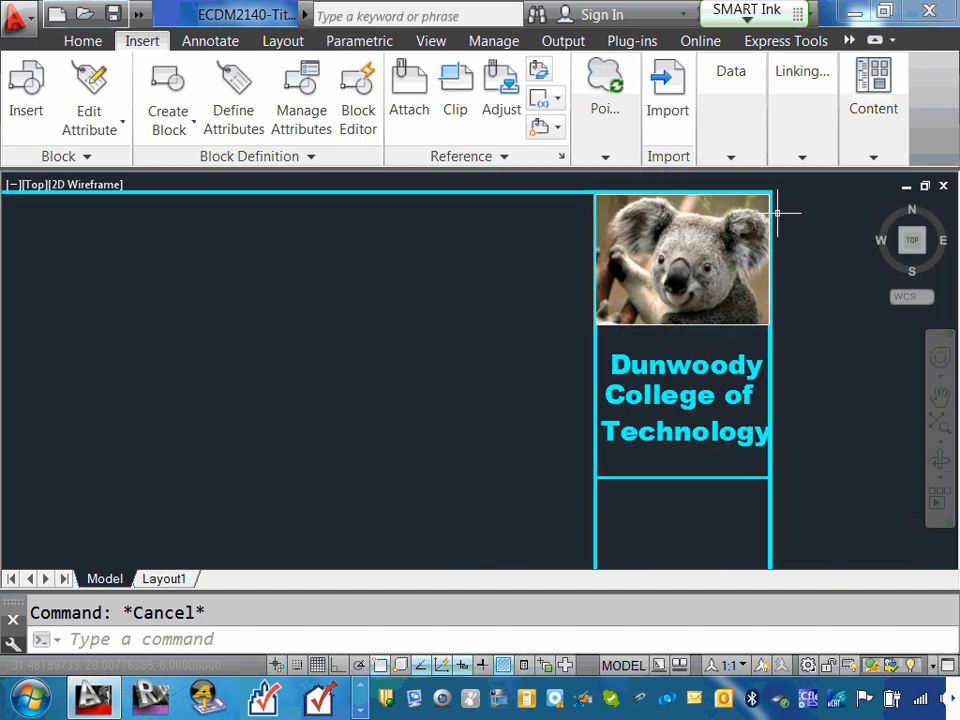
scroll(777, 212, "up", 4)
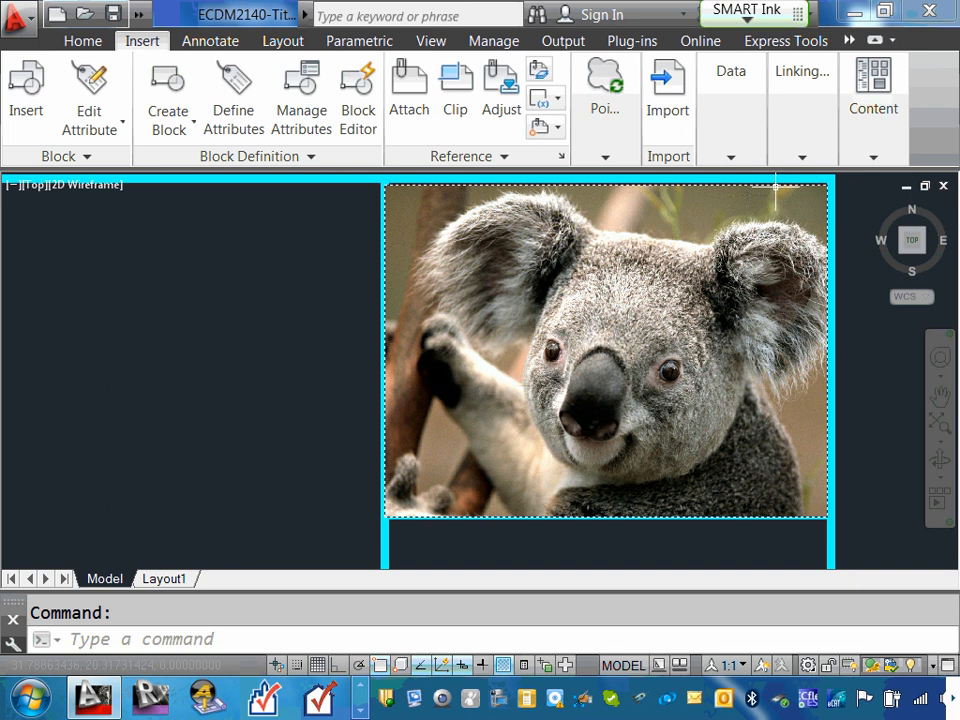
left_click(777, 186)
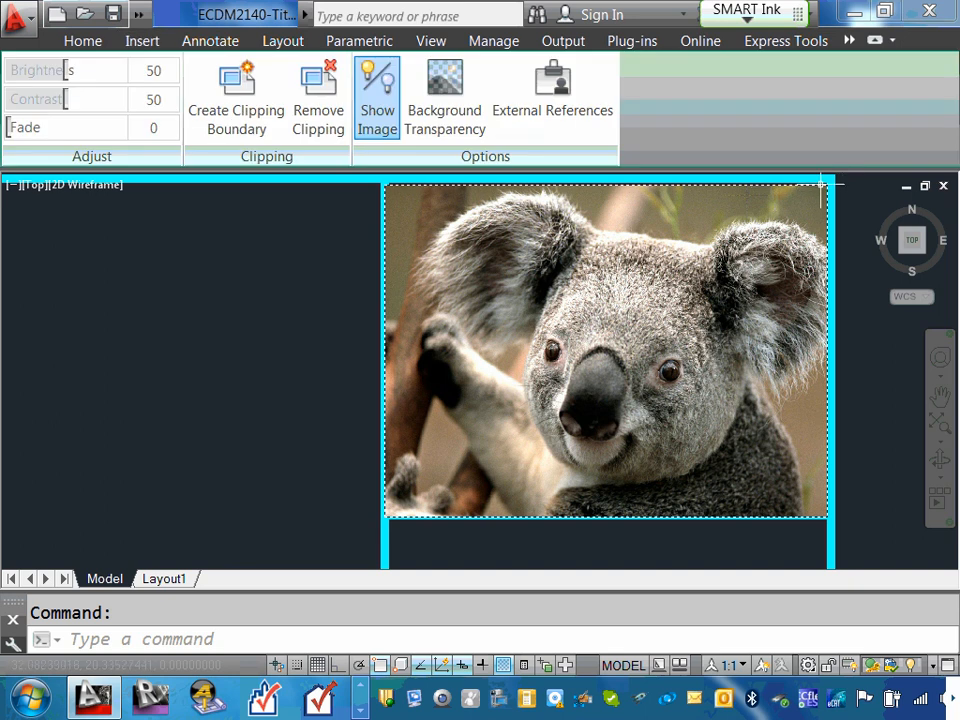
left_click_drag(820, 186, 779, 184)
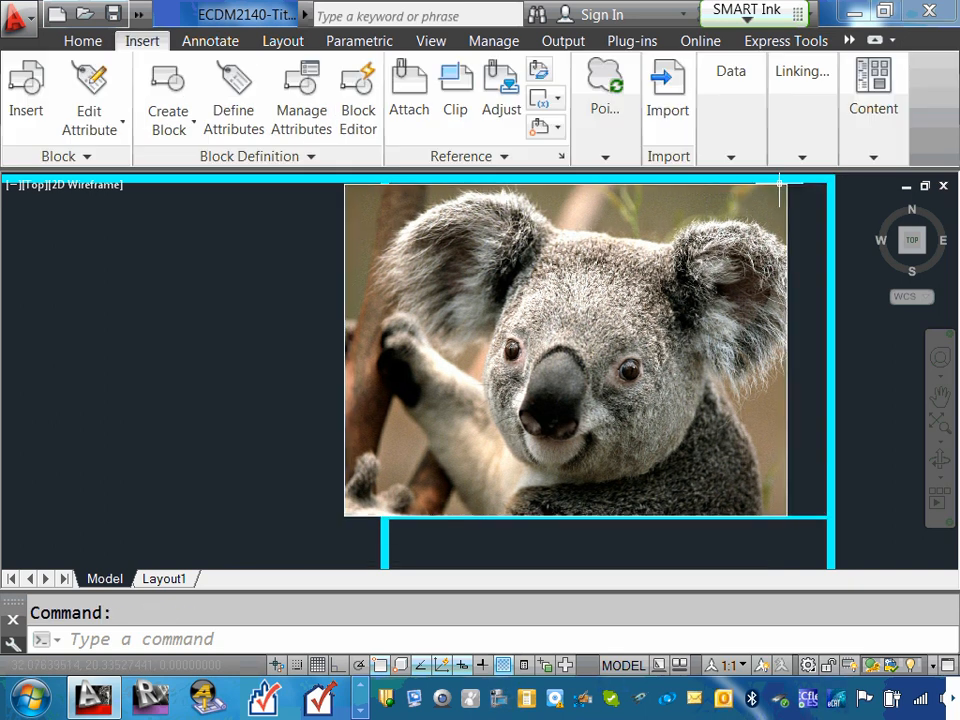
Reselect the Koala image by its frame and move it back right into the title block's top cell
left_click(784, 421)
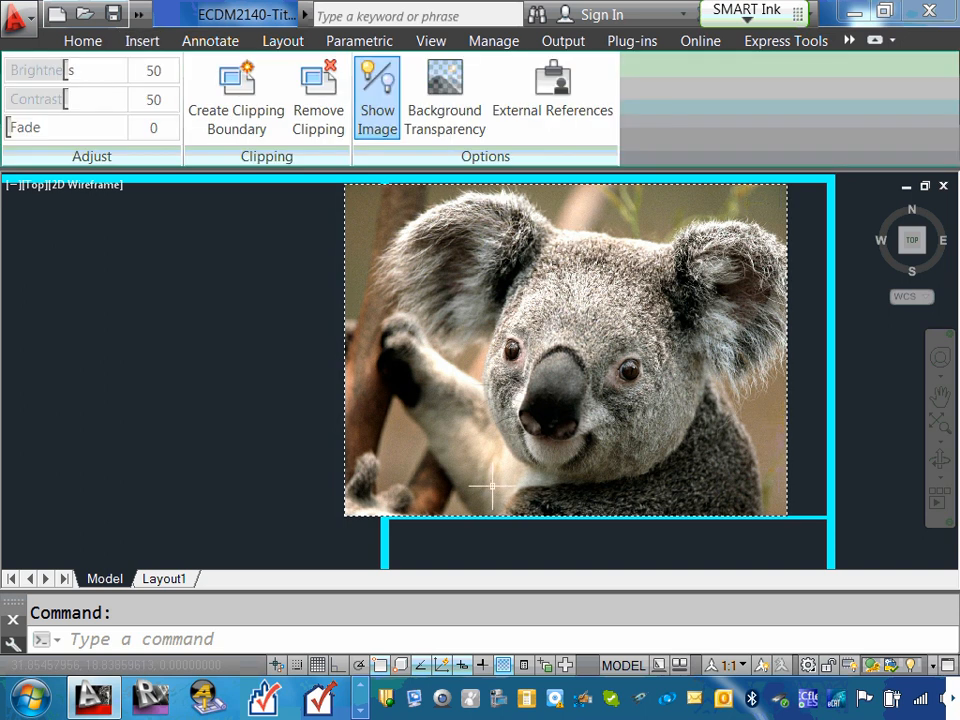
key("Delete")
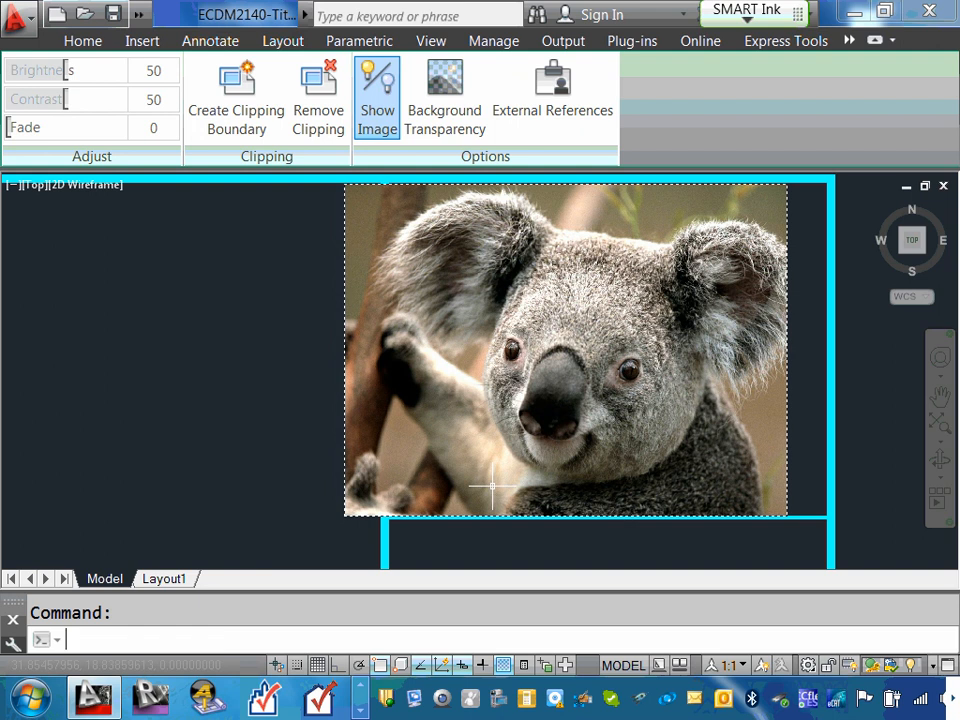
key("Escape")
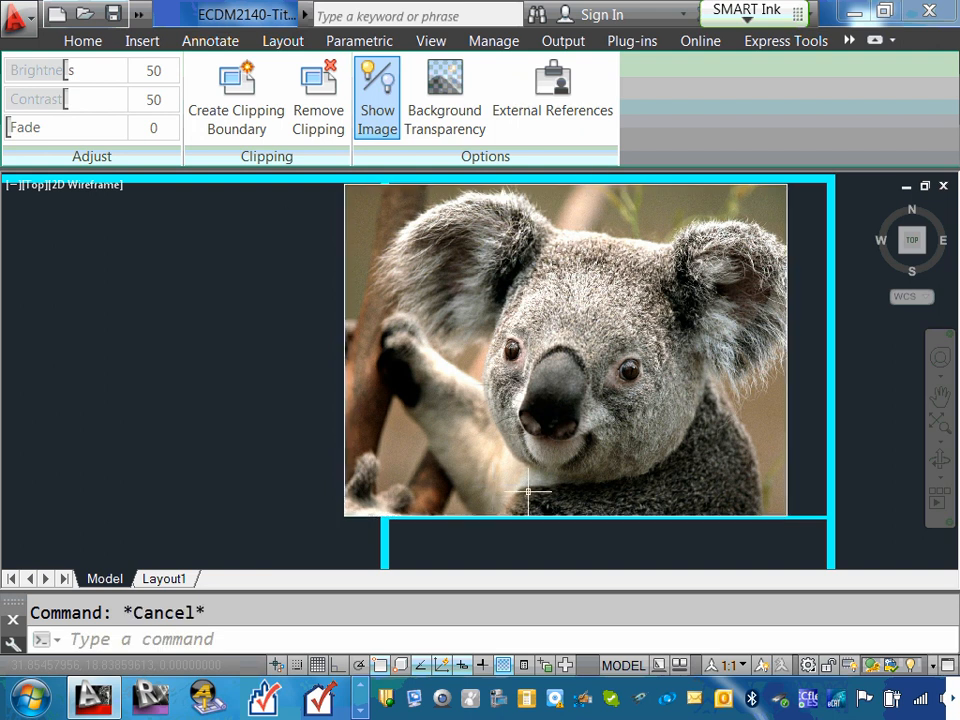
left_click(786, 318)
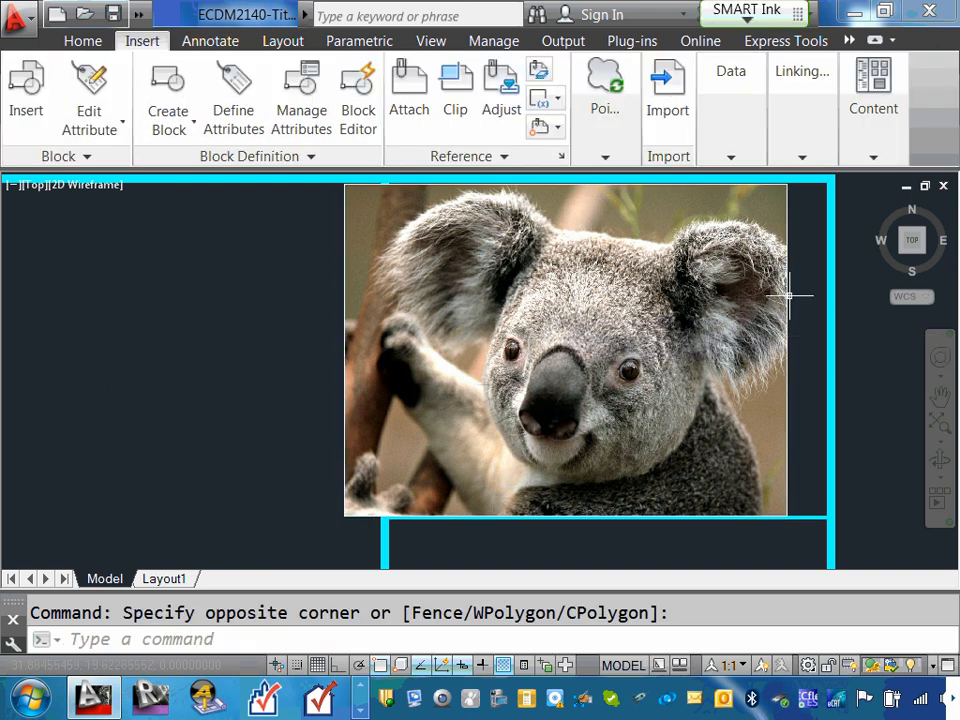
left_click(786, 254)
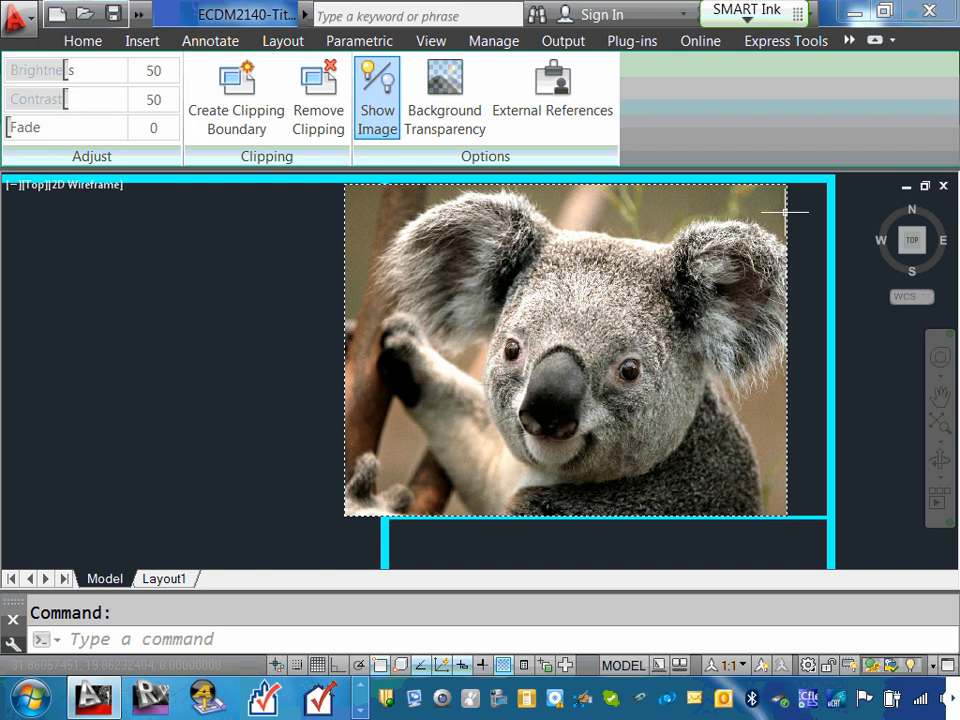
left_click_drag(800, 222, 826, 224)
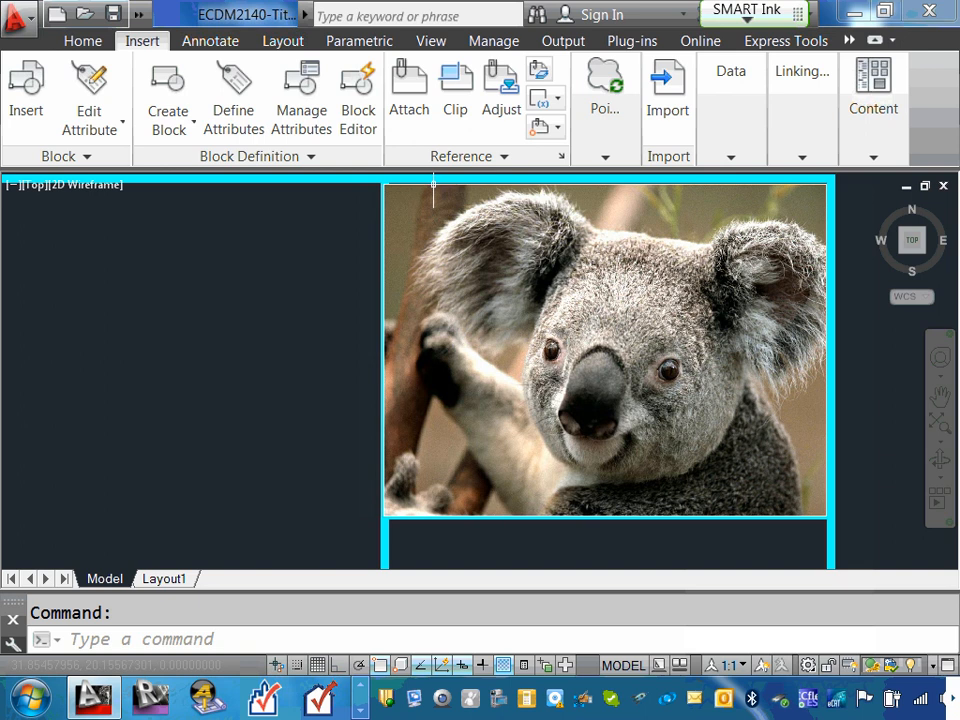
Open the Koala image's properties and bring up its Geometry values
left_click(433, 184)
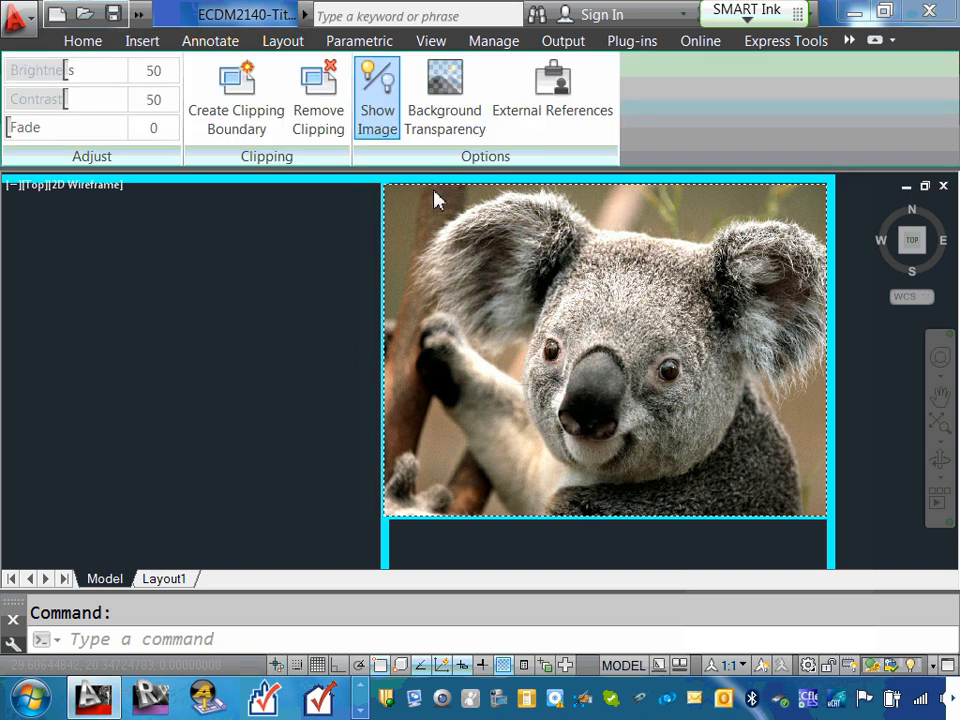
right_click(433, 200)
left_click(531, 639)
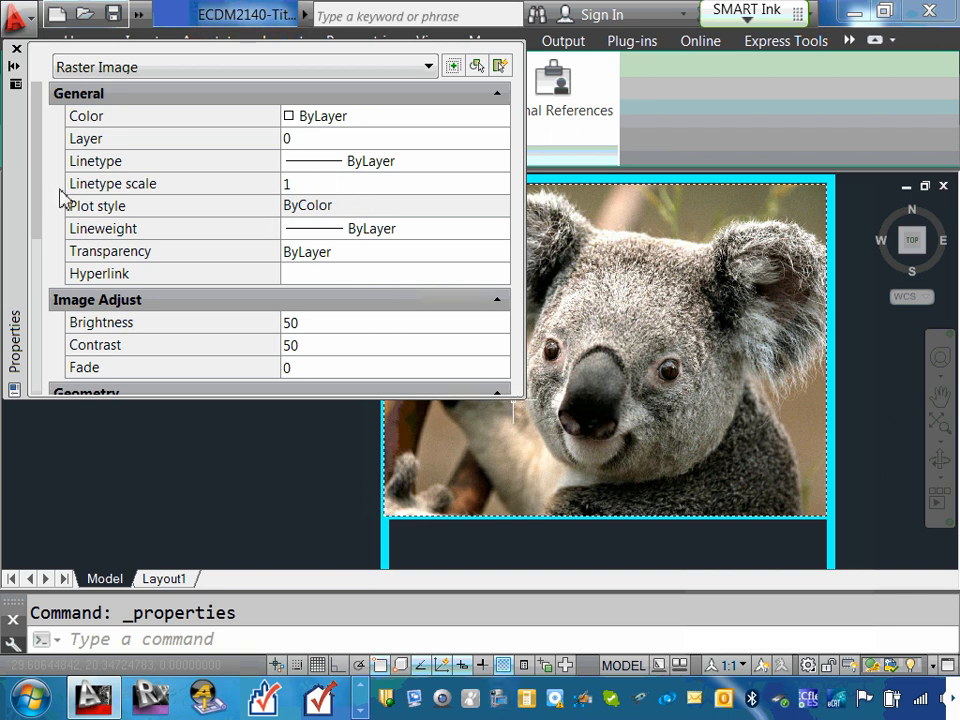
left_click_drag(42, 171, 38, 245)
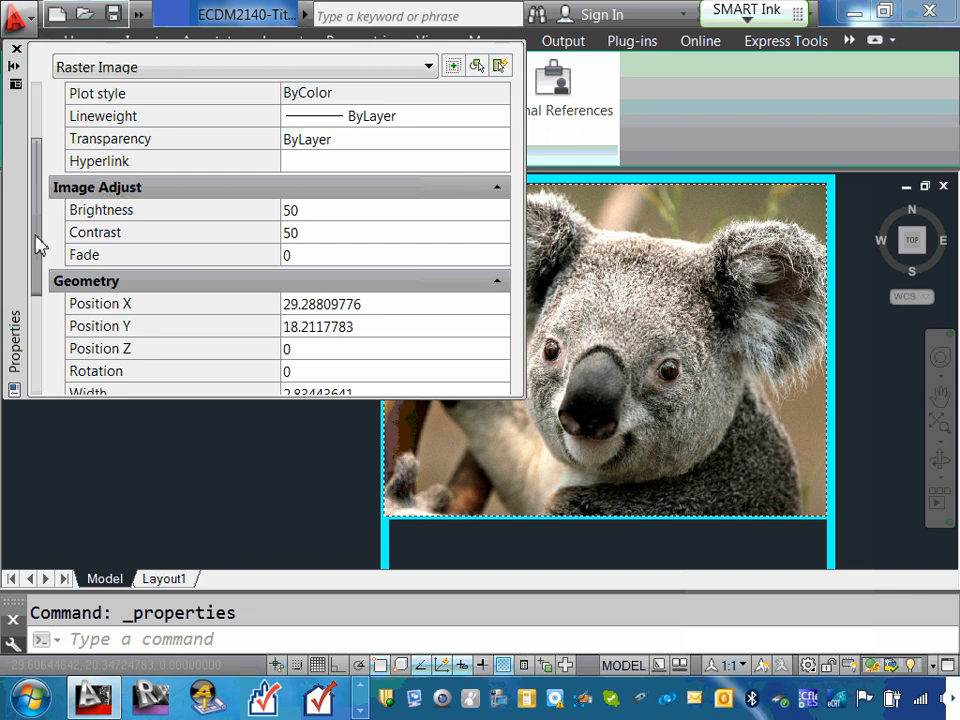
Try to set the image's X and Y position by picking a point in the drawing
left_click(330, 304)
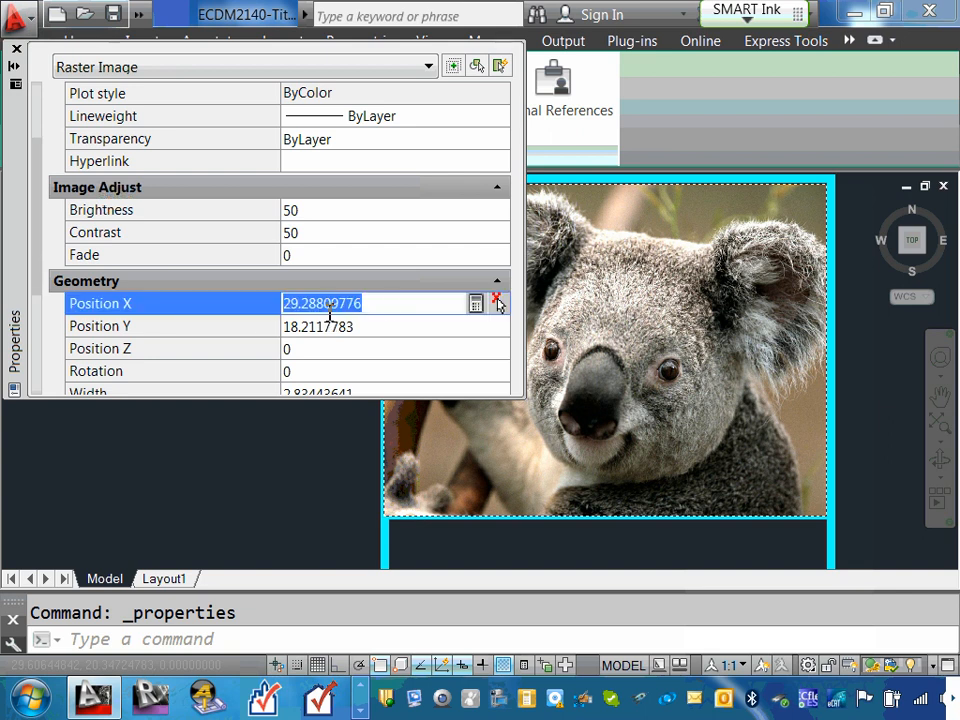
left_click(394, 305)
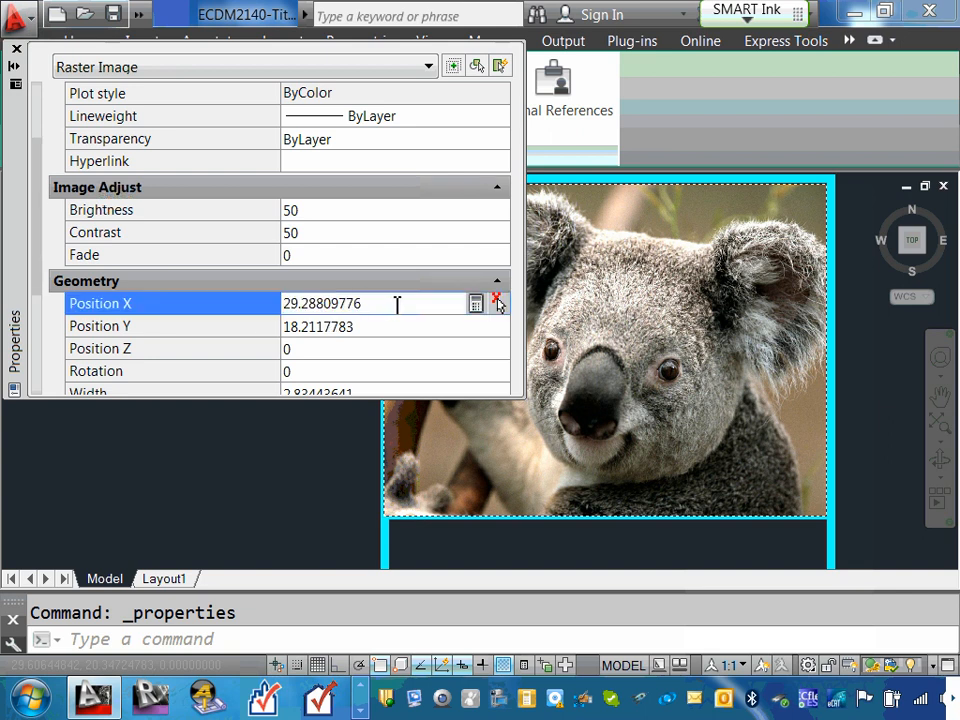
left_click(502, 306)
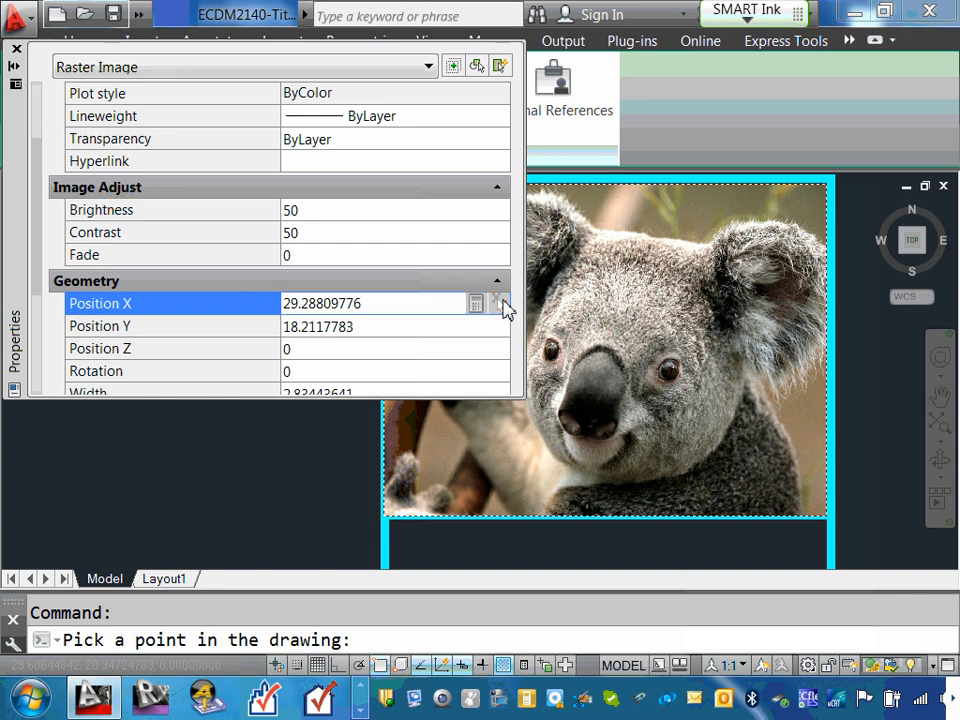
left_click(396, 324)
left_click(388, 303)
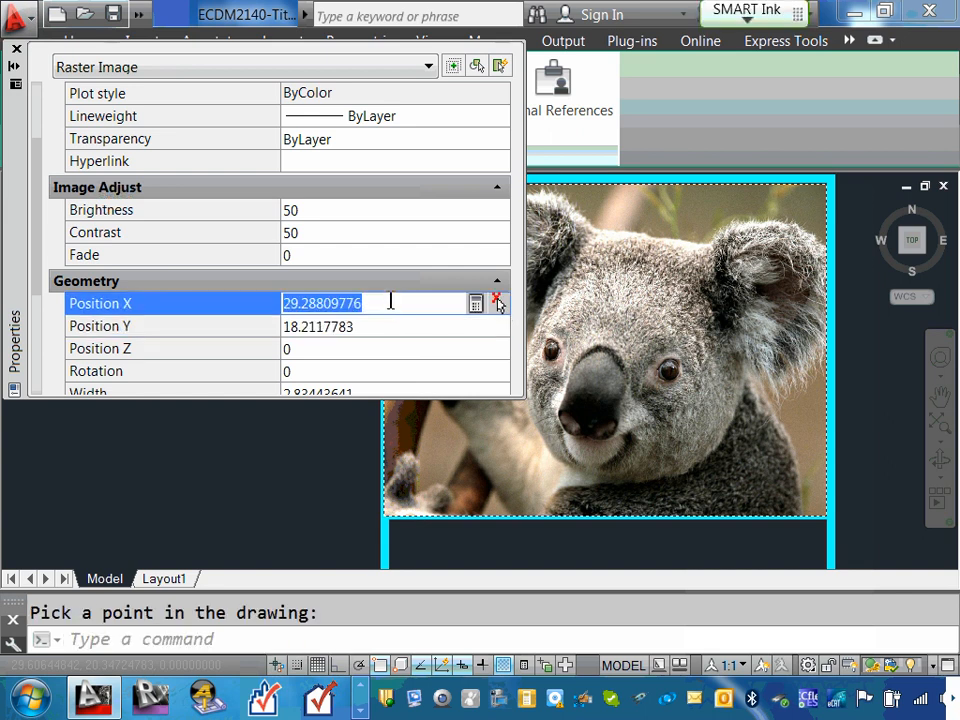
left_click(392, 324)
left_click(497, 325)
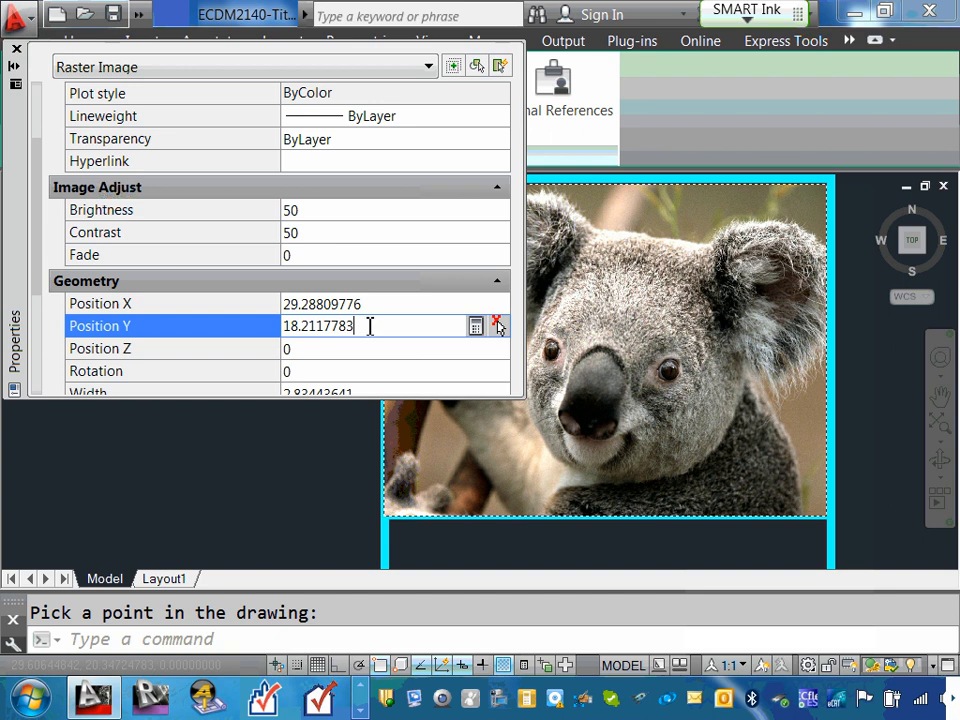
Set the Koala image's Position Y to 20 and close its properties
left_click_drag(376, 326, 285, 326)
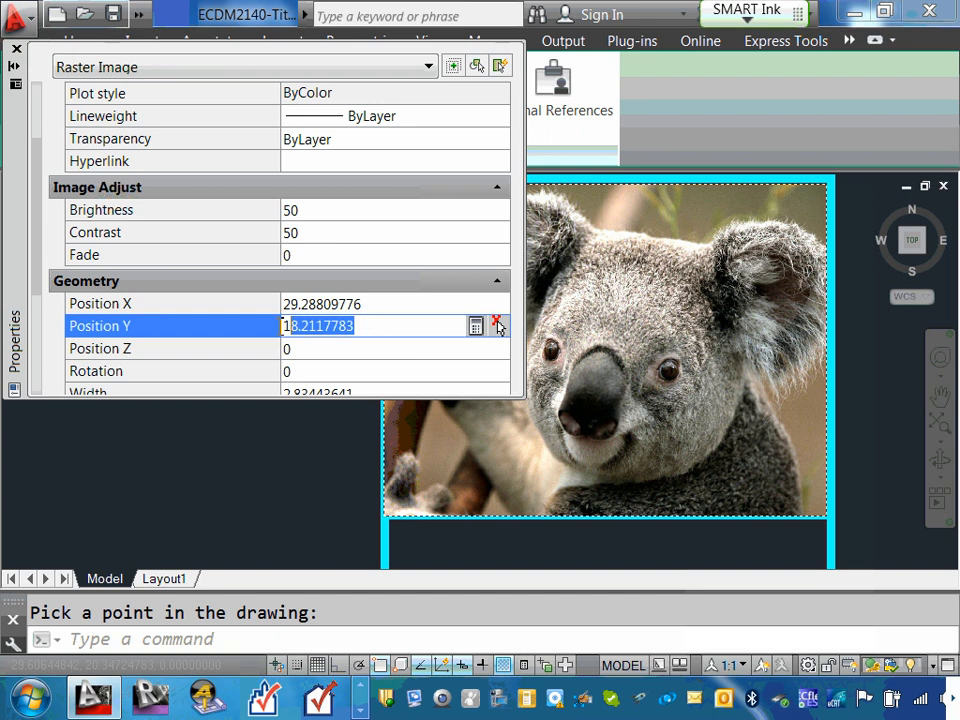
type("20")
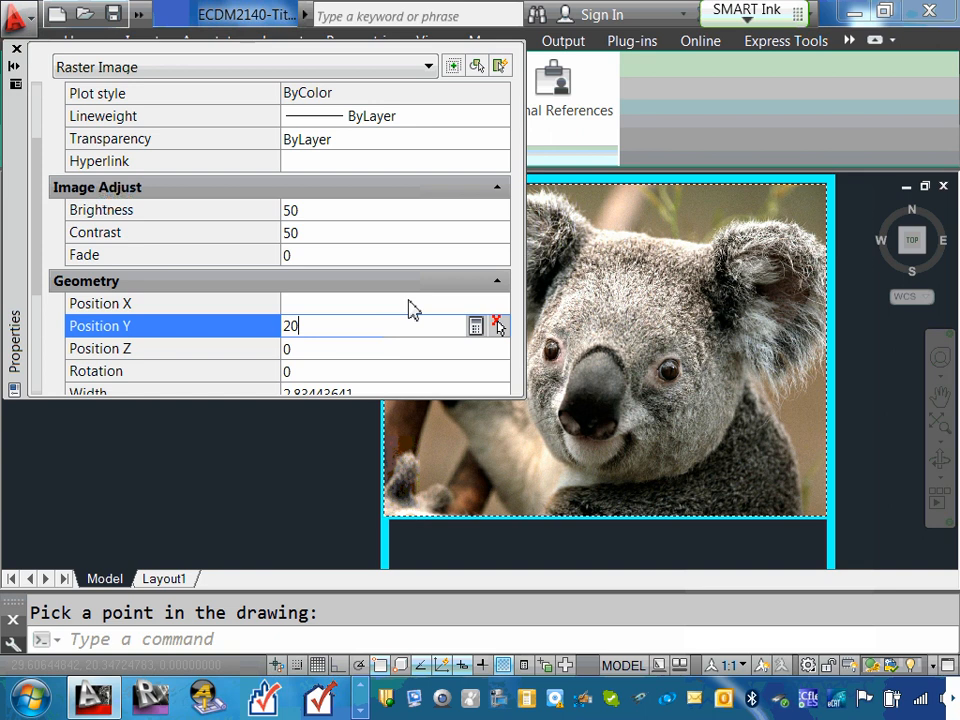
left_click(340, 310)
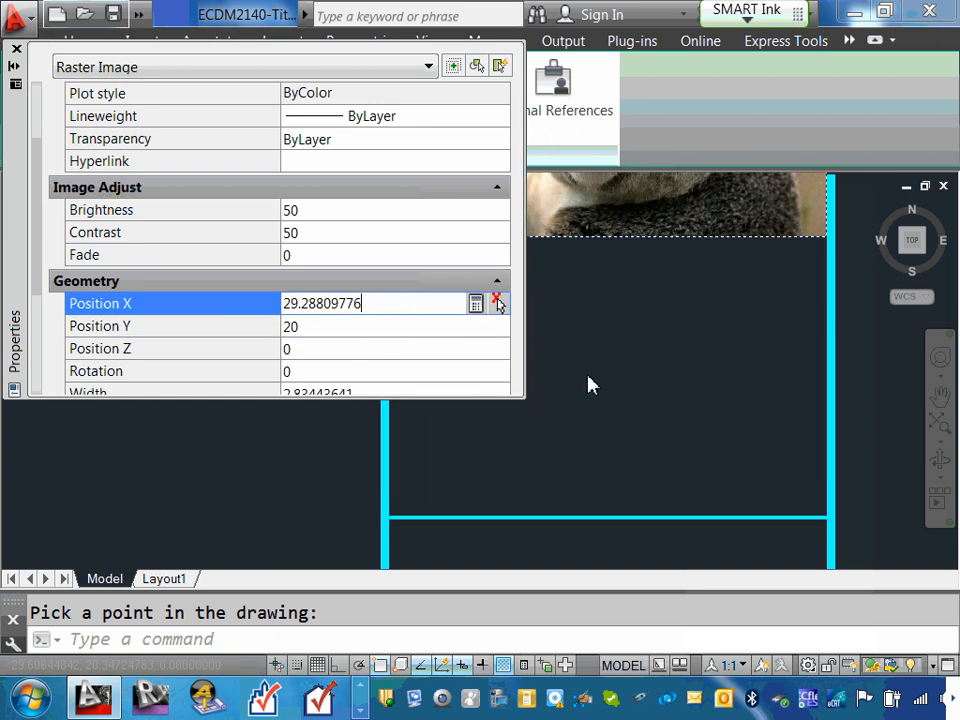
scroll(590, 385, "down", 3)
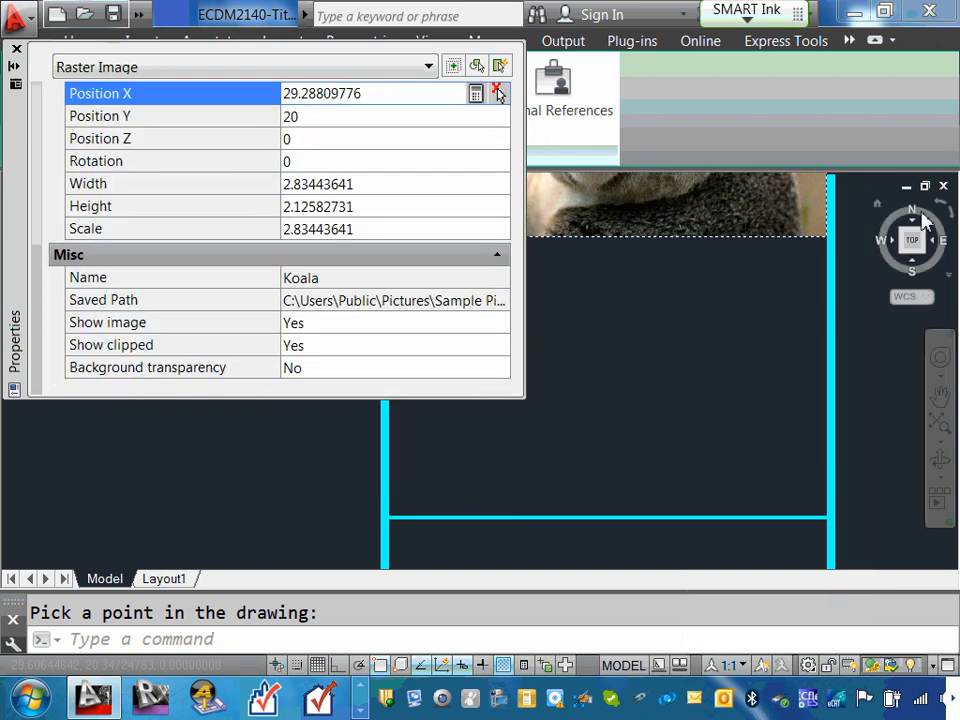
left_click(16, 49)
Clear the selection and examine the Koala image's placement relative to the top of the title block
scroll(733, 410, "down", 5)
scroll(740, 322, "up", 1)
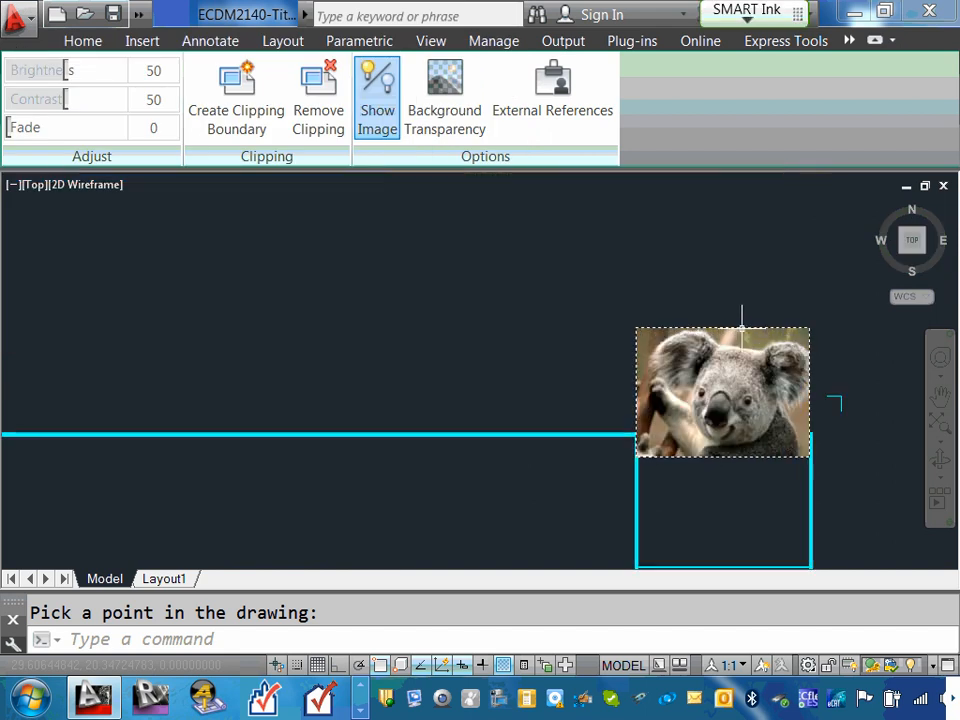
key("Escape")
scroll(707, 313, "down", 3)
scroll(712, 330, "up", 4)
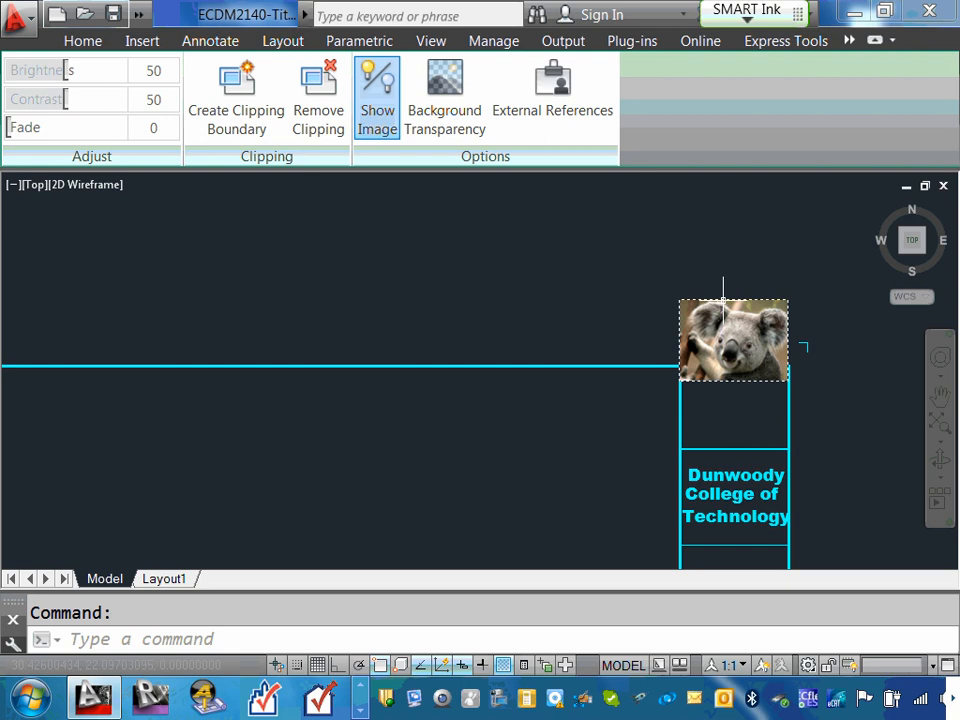
Move the Koala image down into the top cell of the title block
left_click_drag(723, 300, 728, 370)
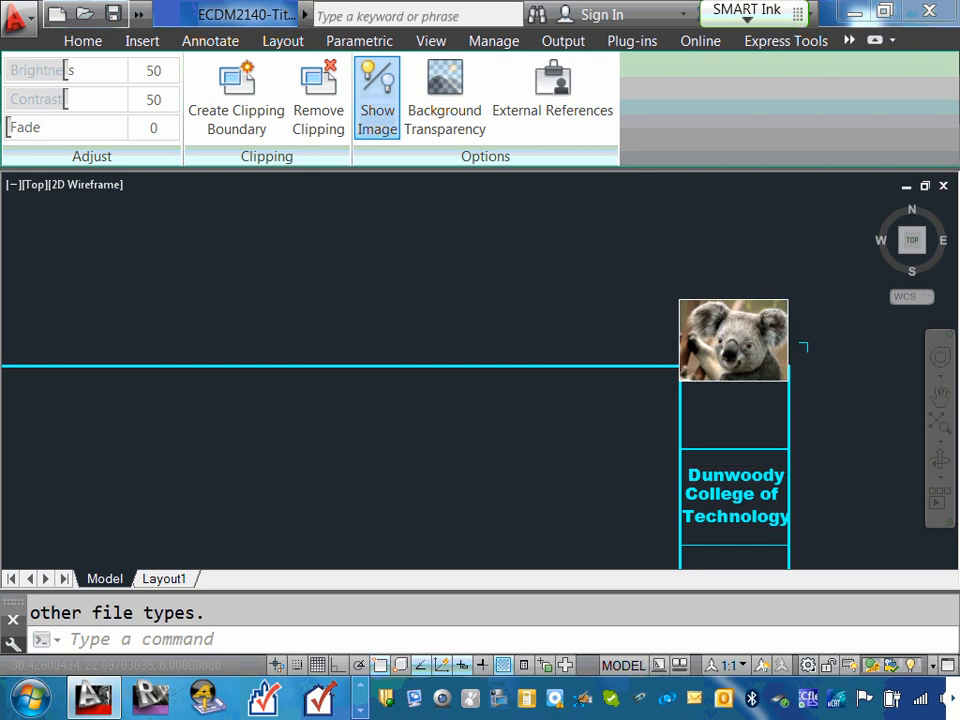
key("Escape")
scroll(731, 370, "up", 8)
scroll(566, 303, "down", 4)
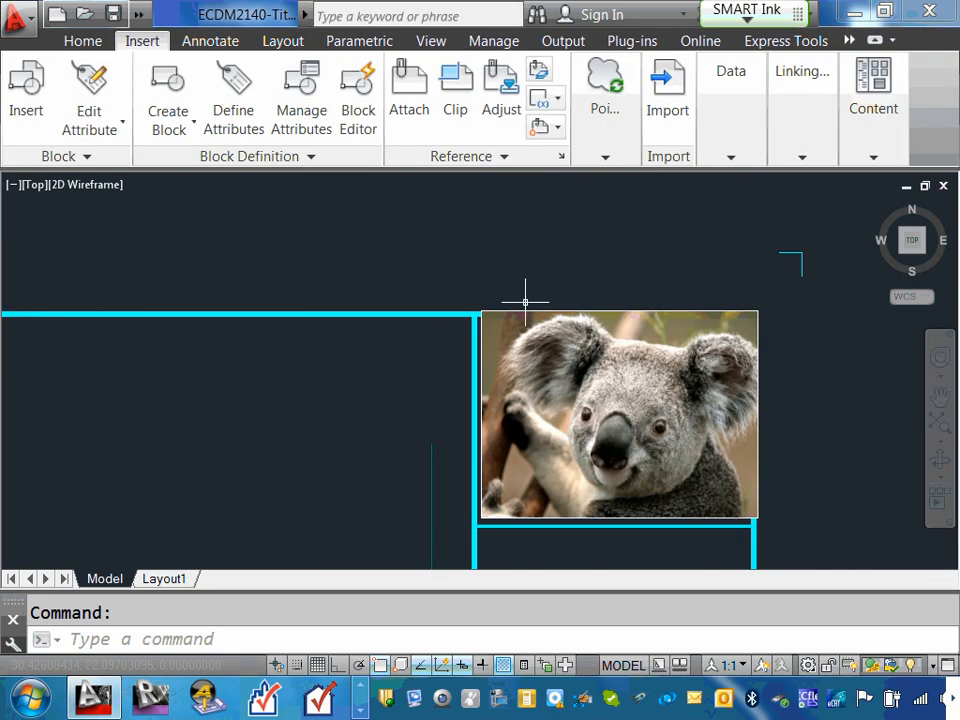
Move the Koala image so its lower-left corner meets the lower-left inside corner of the title block's top cell
scroll(584, 493, "up", 2)
scroll(538, 475, "down", 2)
middle_click_drag(539, 473, 555, 309)
scroll(514, 347, "up", 2)
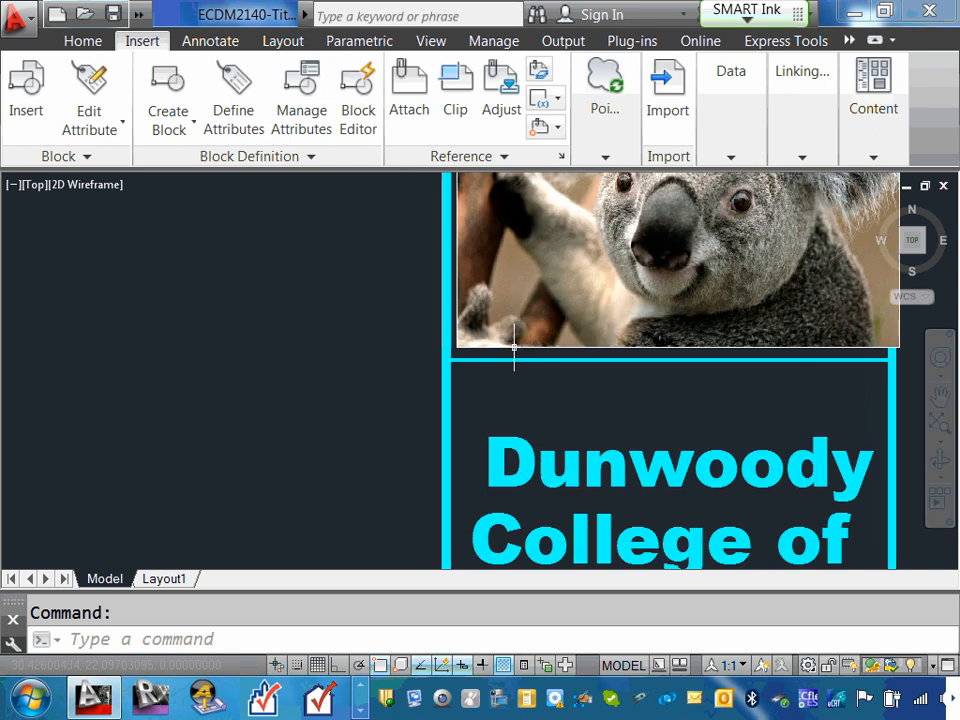
left_click(511, 347)
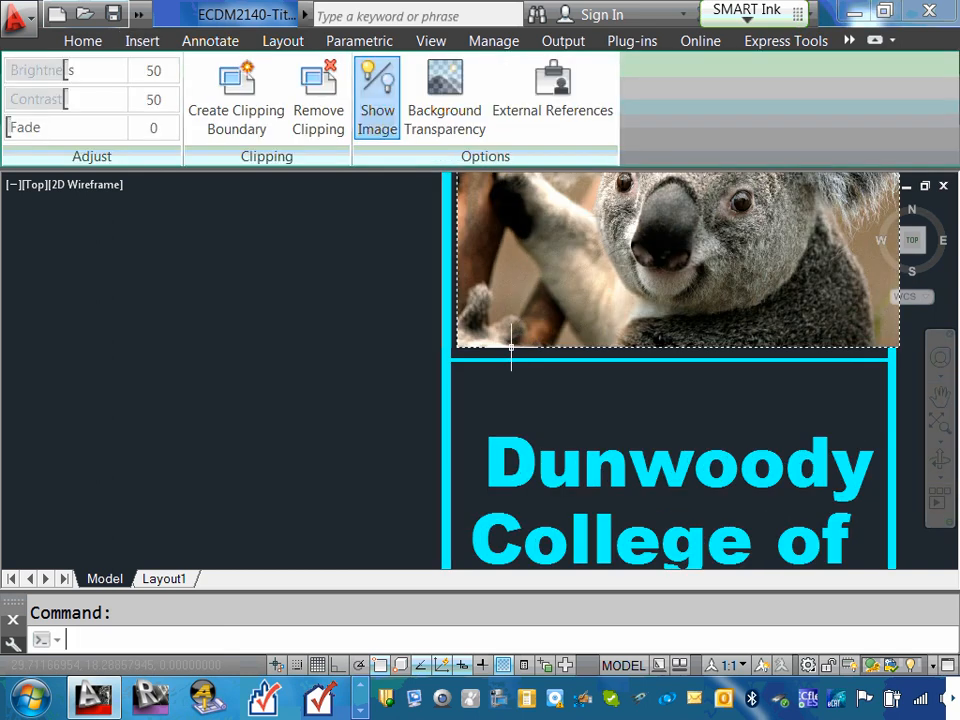
scroll(461, 345, "up", 3)
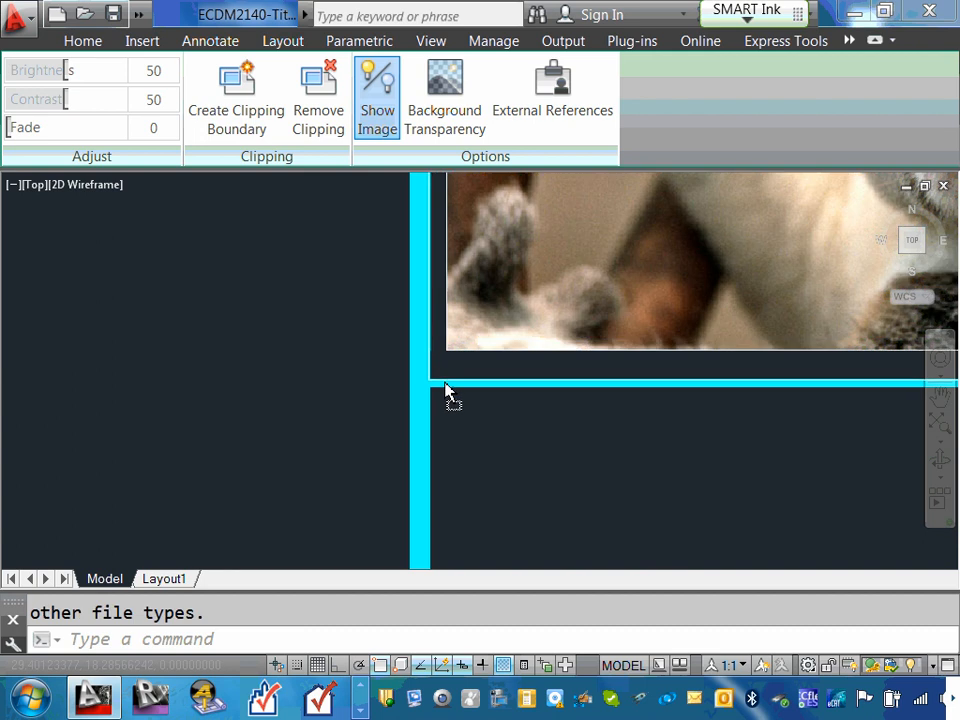
key("Escape")
scroll(452, 334, "down", 3)
scroll(705, 192, "down", 2)
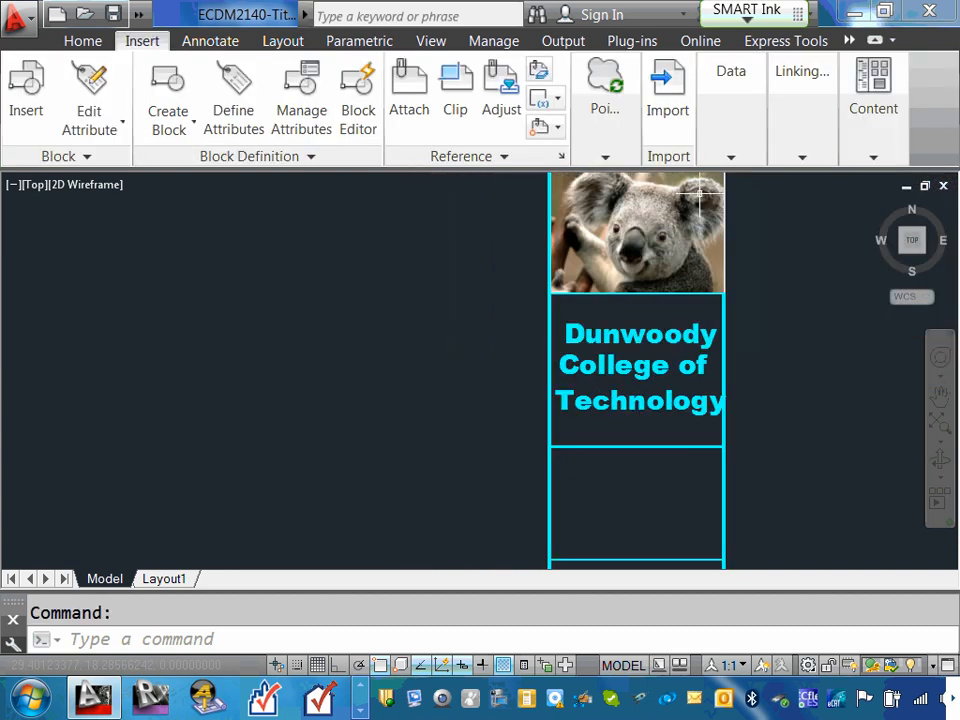
Check the Koala image's fit at the cell's upper-right corner and view its brightness, contrast and fade adjustments
scroll(703, 192, "up", 5)
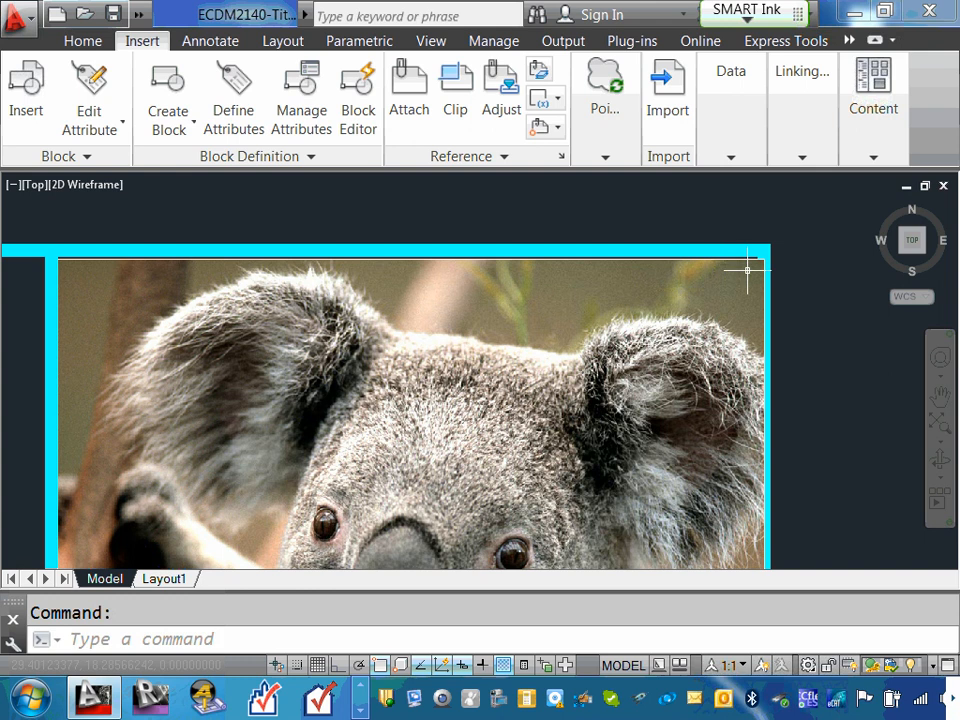
left_click(744, 259)
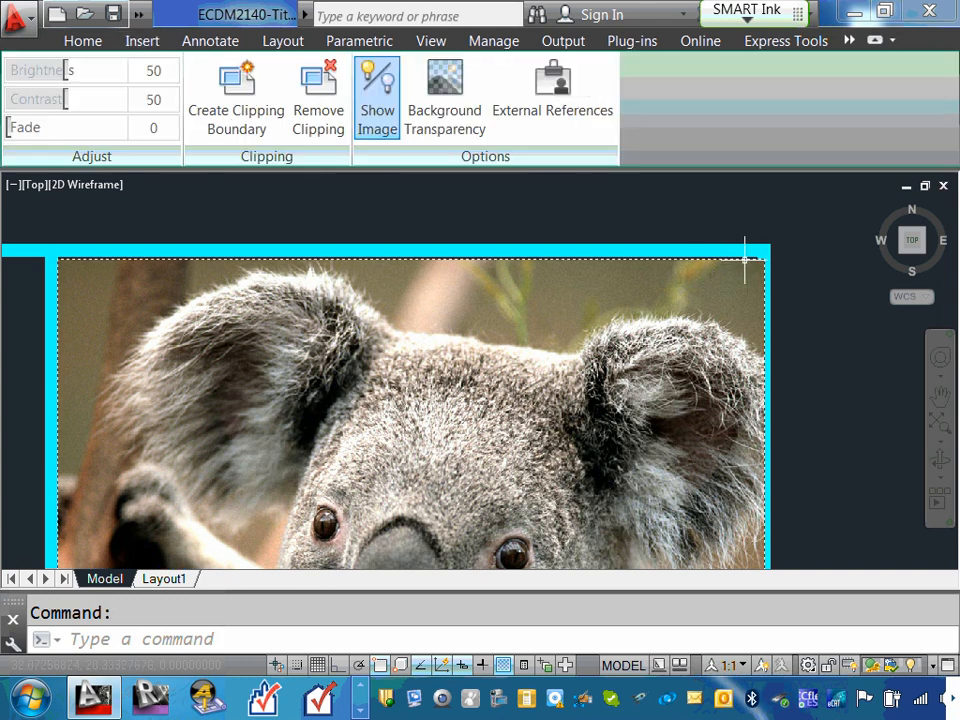
double_click(744, 259)
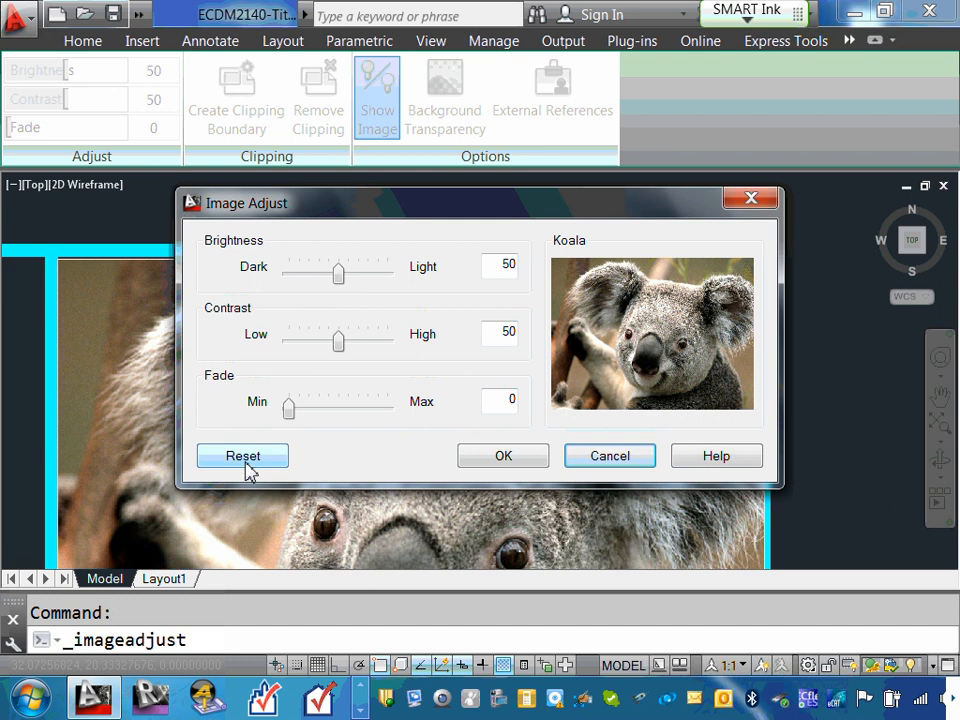
left_click(610, 456)
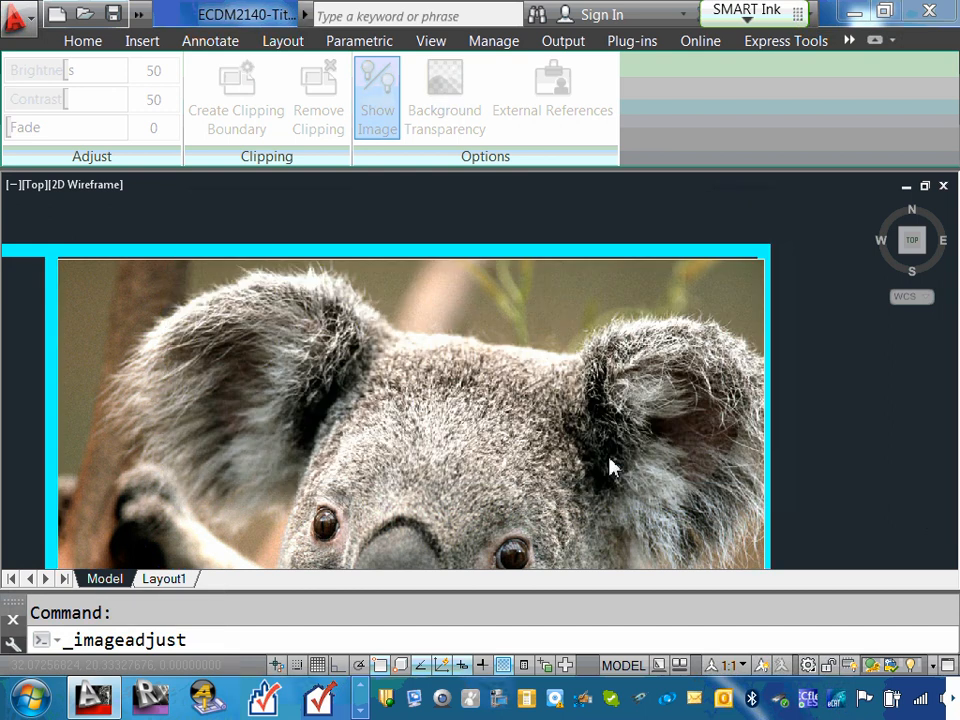
scroll(641, 330, "down", 4)
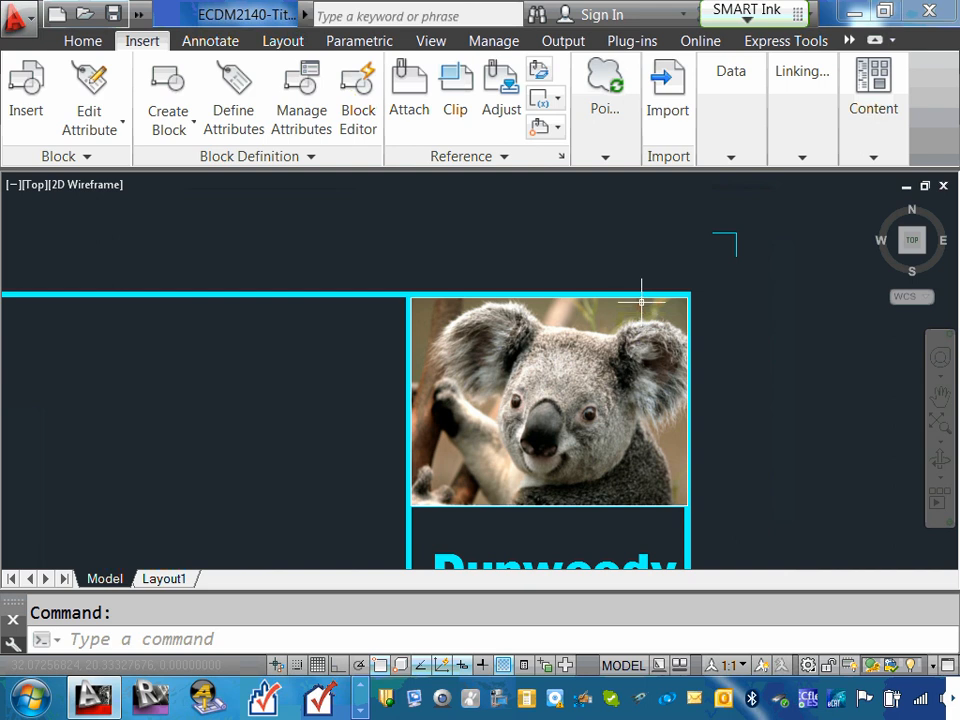
left_click(641, 297)
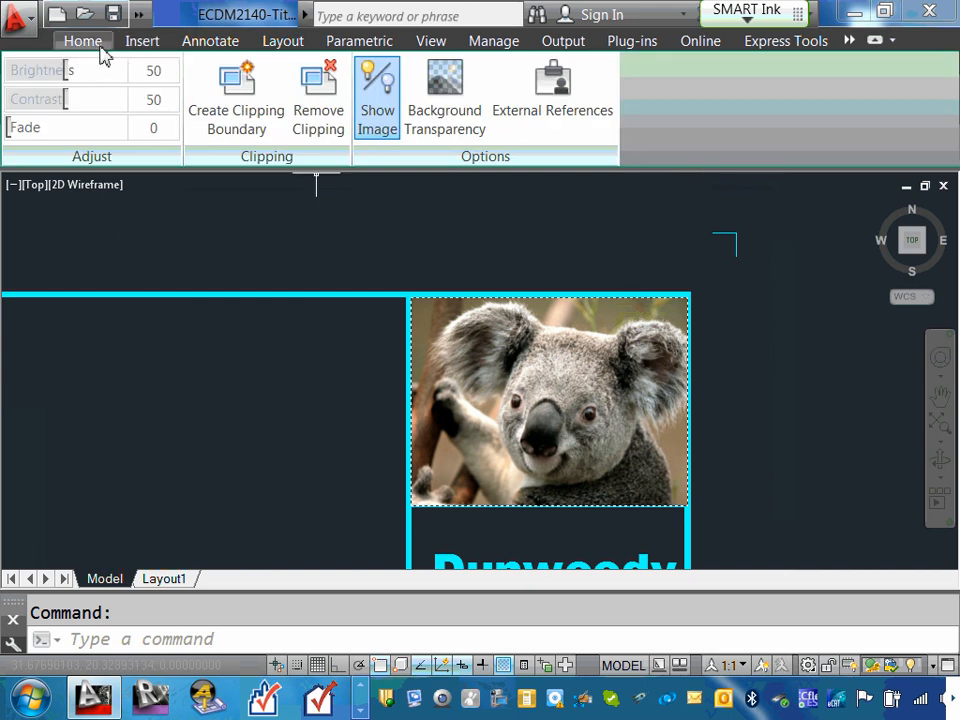
left_click(83, 42)
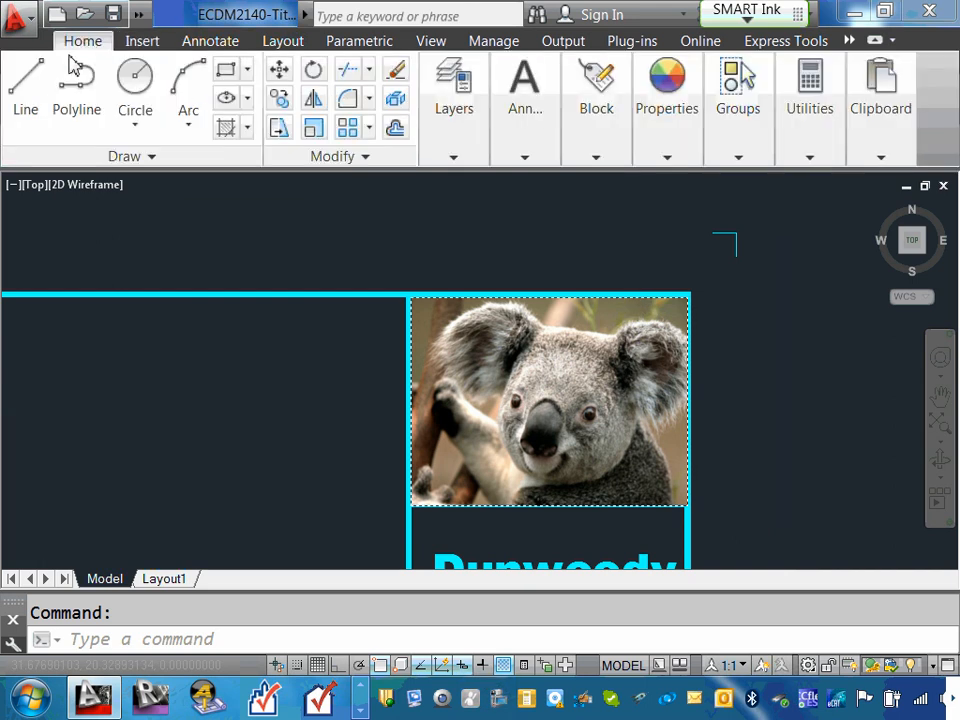
left_click(315, 132)
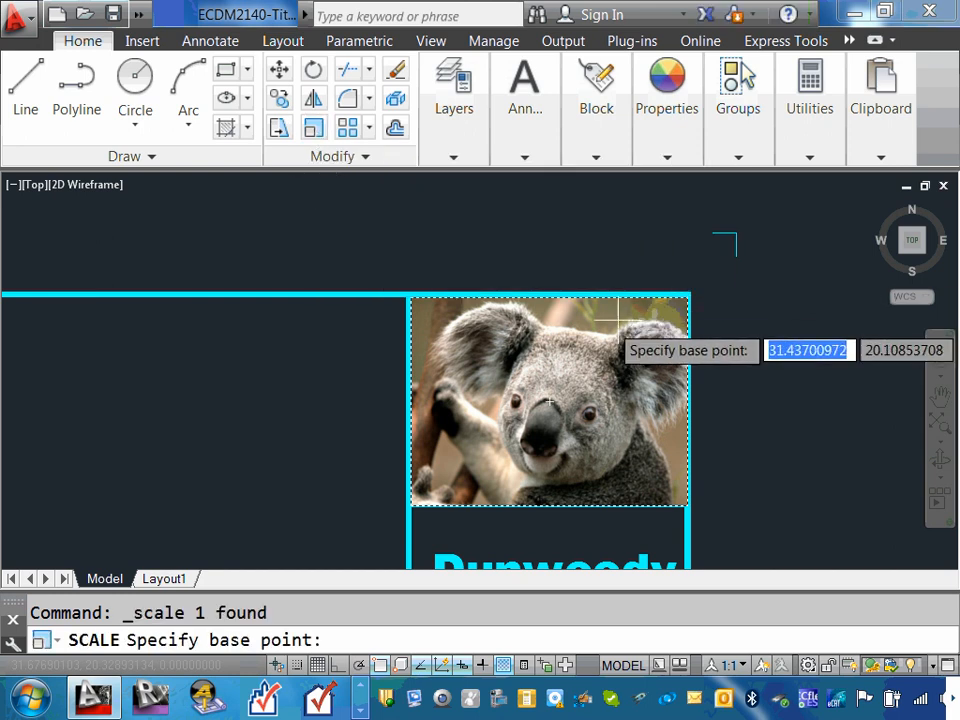
left_click(411, 505)
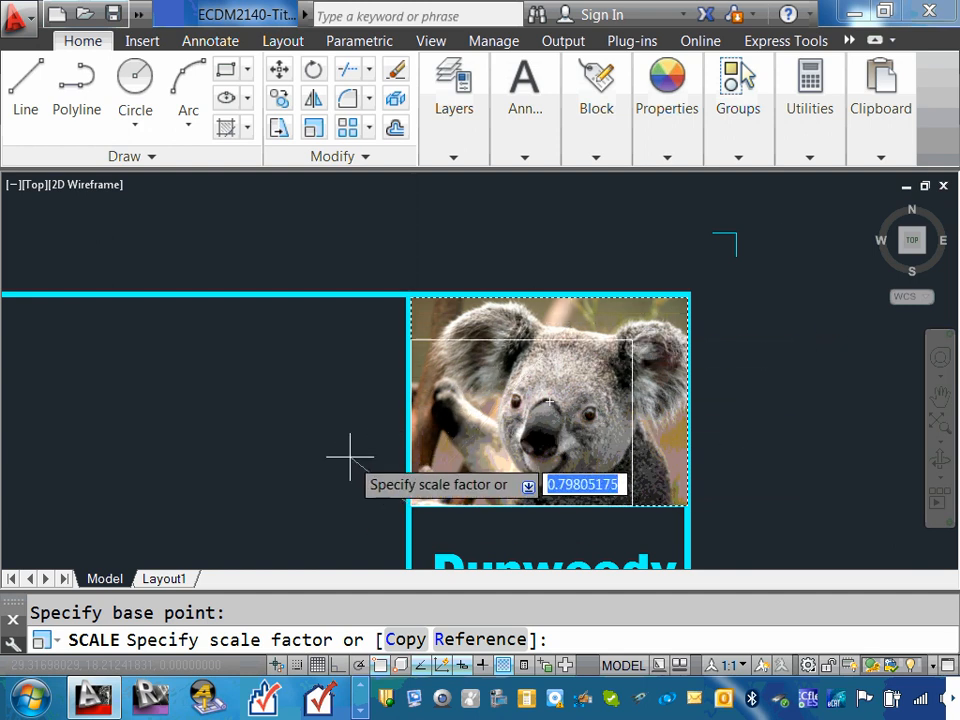
key("Escape")
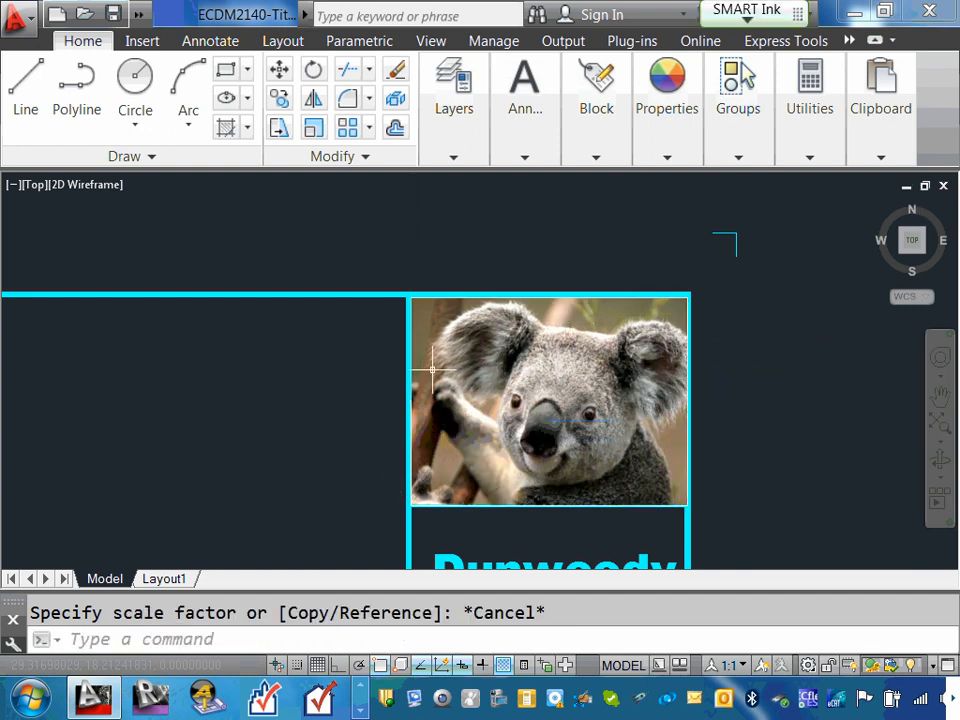
Examine the title block from the Koala image and college name down to the certification cell
scroll(436, 359, "down", 4)
mouse_move(458, 395)
middle_mouse_down()
mouse_move(539, 314)
mouse_move(620, 395)
middle_mouse_up()
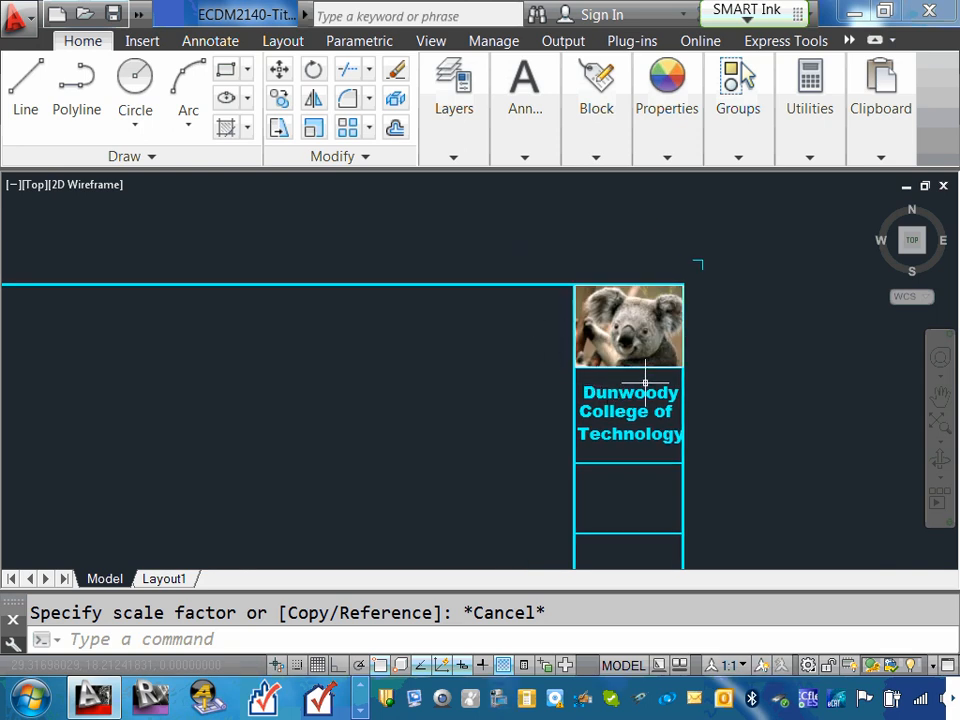
scroll(613, 391, "up", 2)
scroll(621, 422, "down", 4)
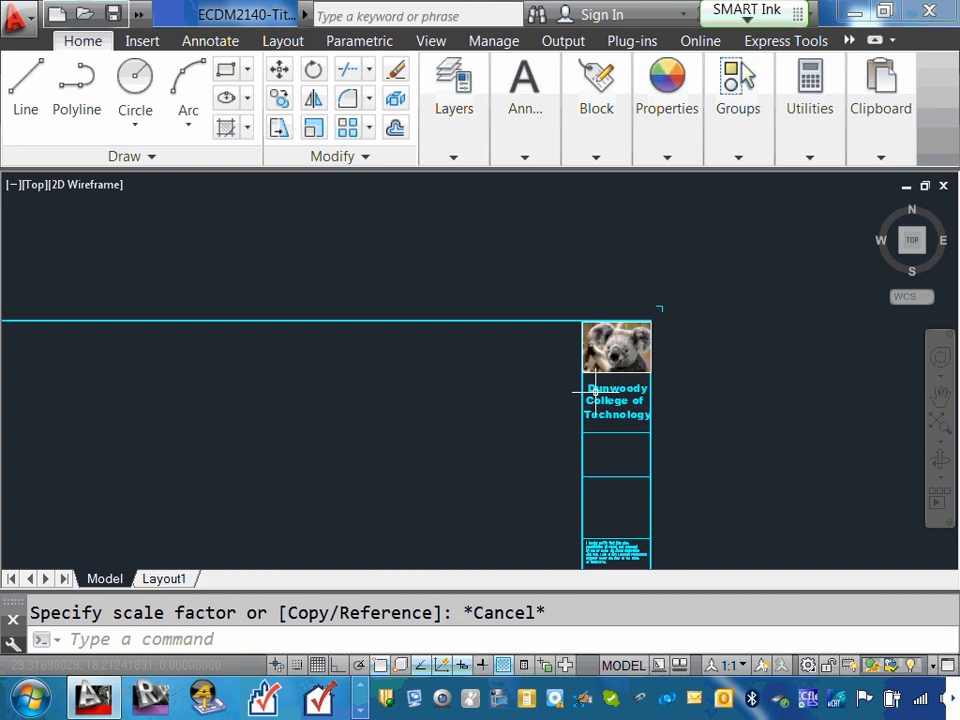
mouse_move(614, 489)
middle_mouse_down()
mouse_move(613, 364)
mouse_move(633, 456)
middle_mouse_up()
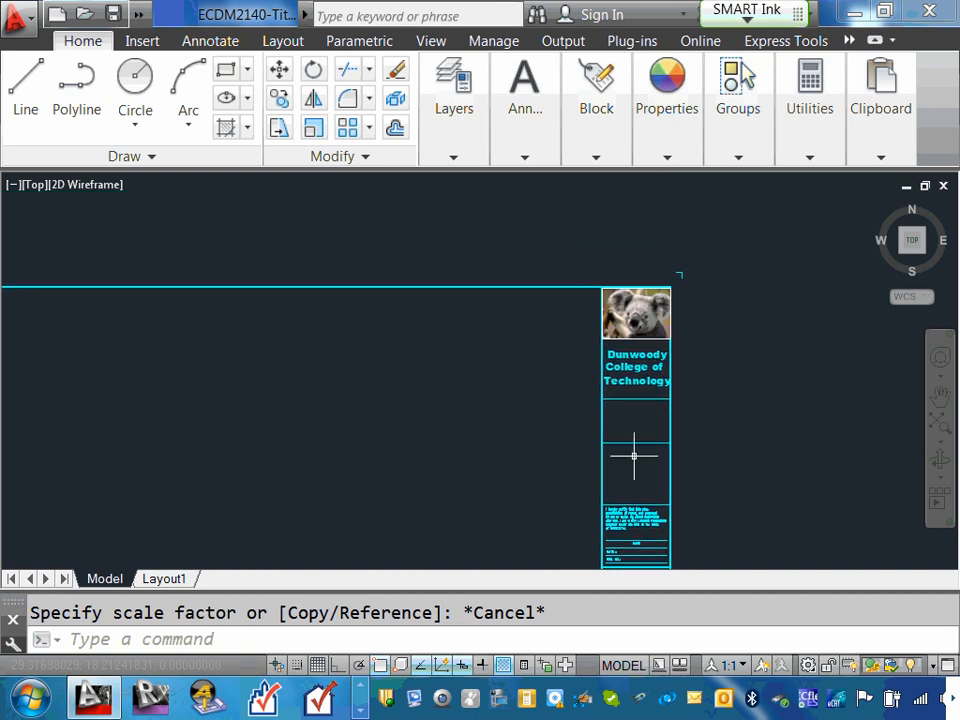
scroll(625, 378, "up", 3)
scroll(625, 350, "down", 4)
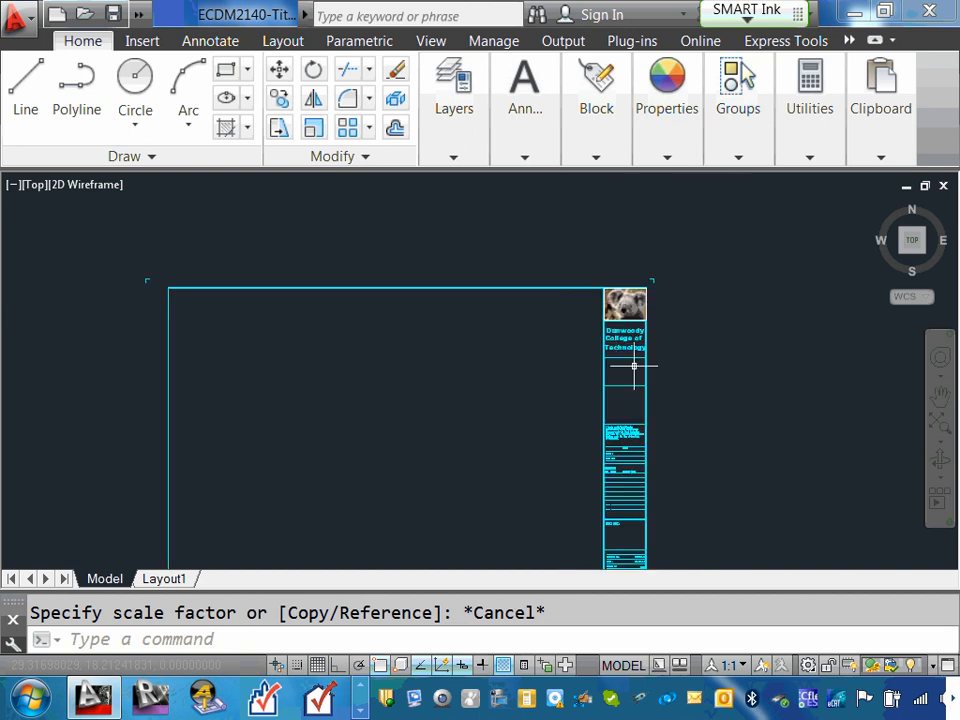
scroll(583, 456, "up", 4)
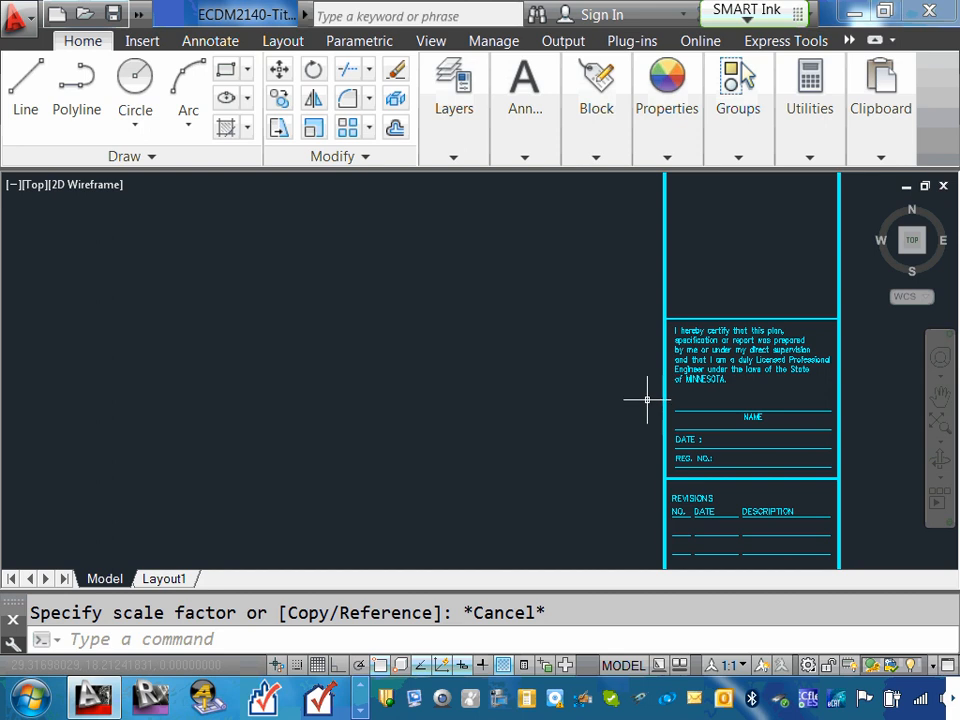
scroll(620, 412, "down", 4)
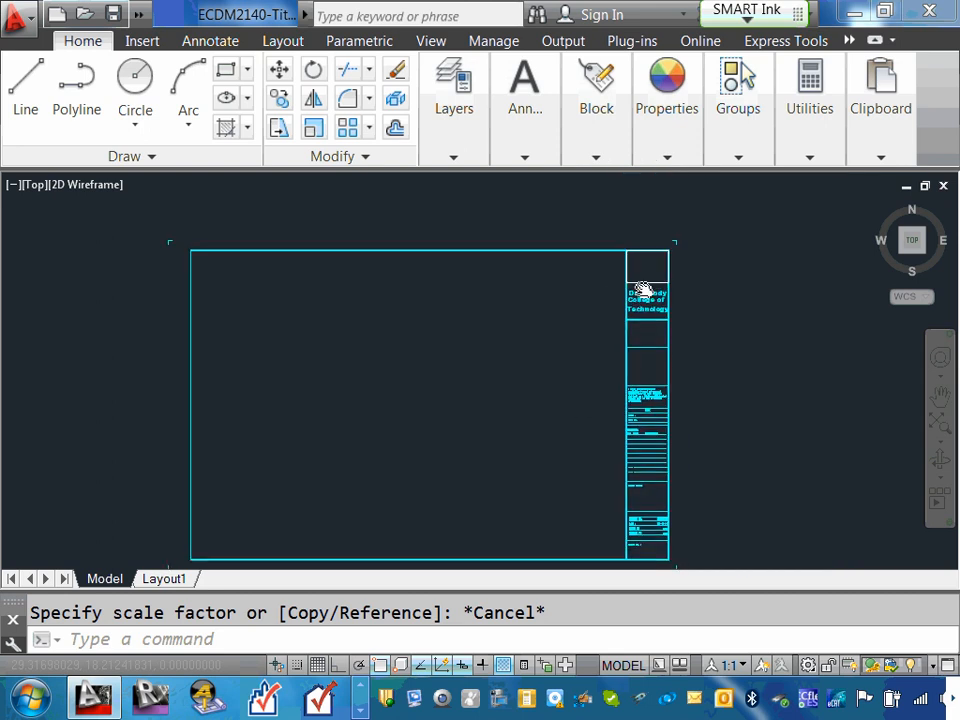
middle_click_drag(643, 289, 633, 397)
scroll(632, 397, "up", 3)
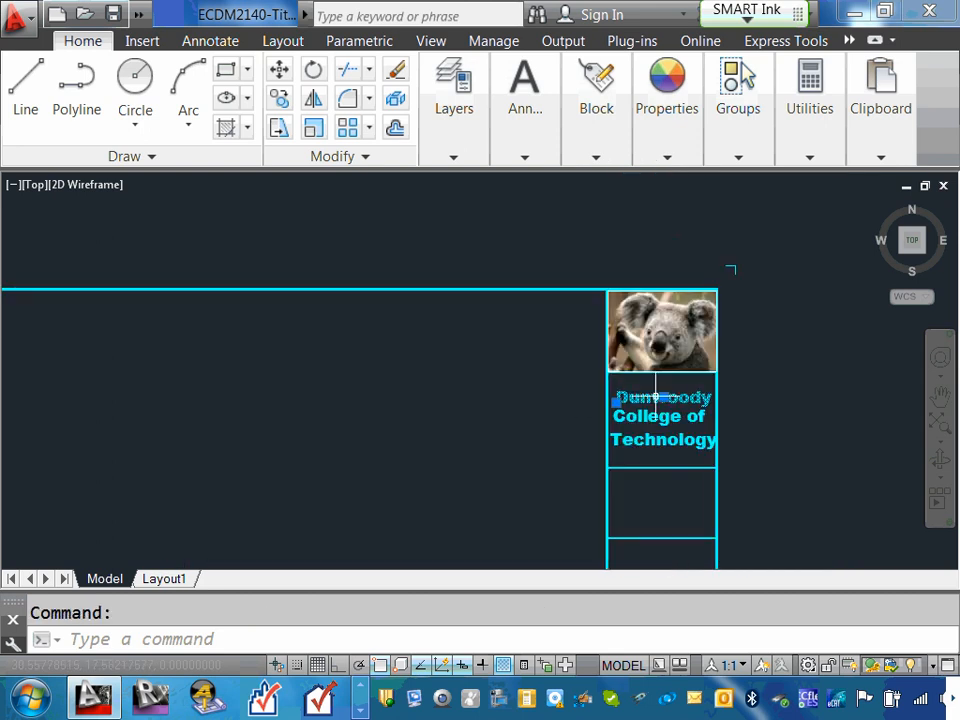
key("Escape")
Examine the certification text and the project number, date, drawn-by and checked-by entries in the title block
scroll(636, 386, "down", 4)
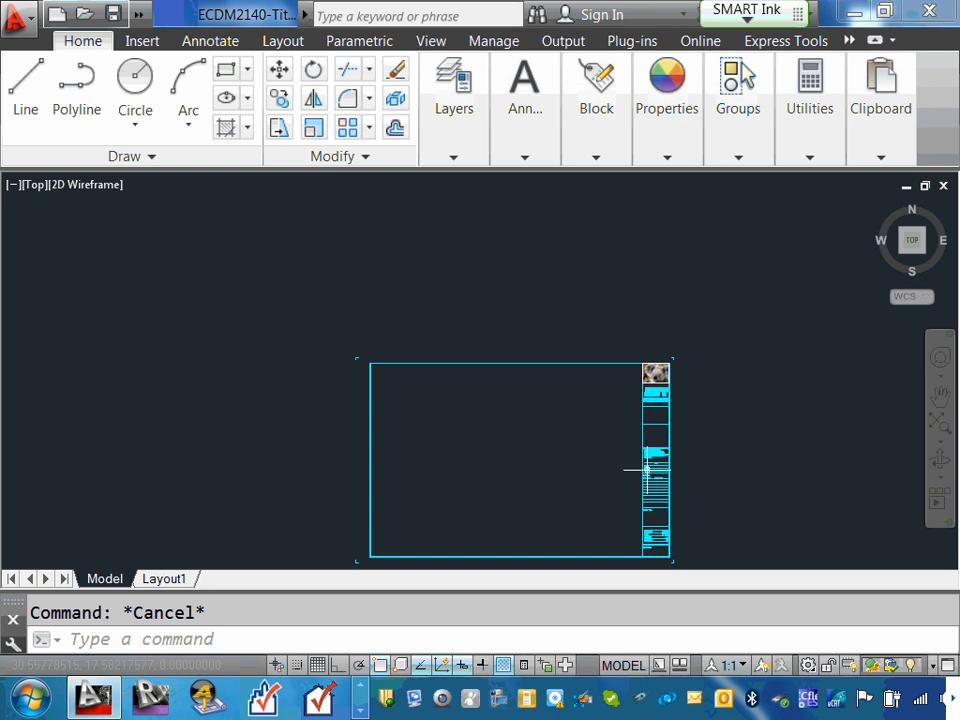
scroll(645, 466, "up", 4)
scroll(650, 466, "up", 3)
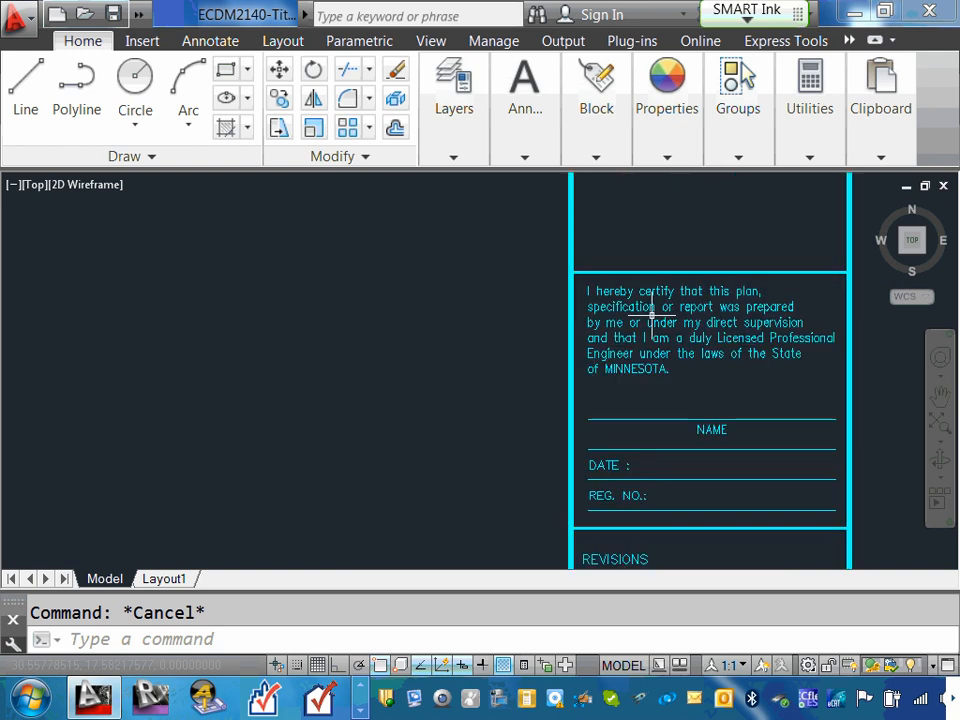
scroll(649, 313, "down", 7)
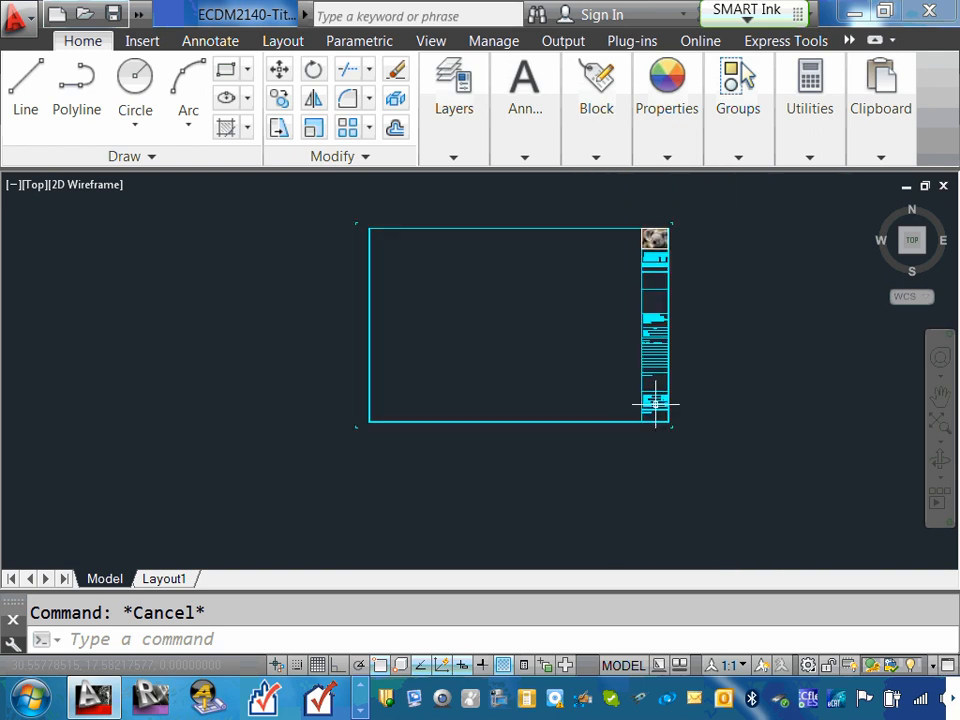
scroll(657, 408, "up", 5)
scroll(657, 408, "up", 2)
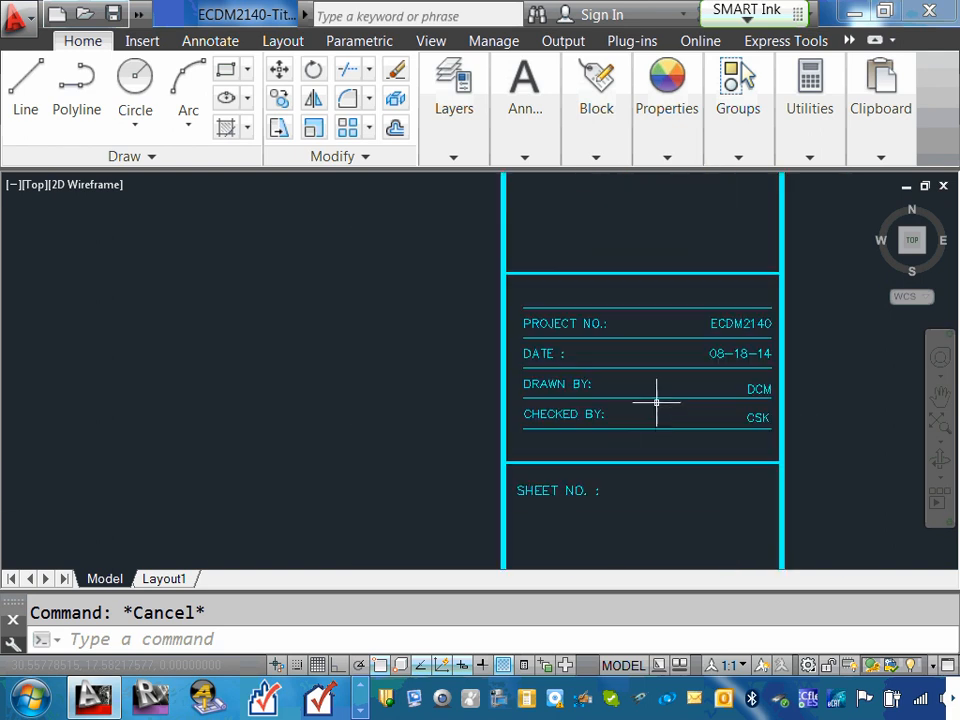
left_click(737, 325)
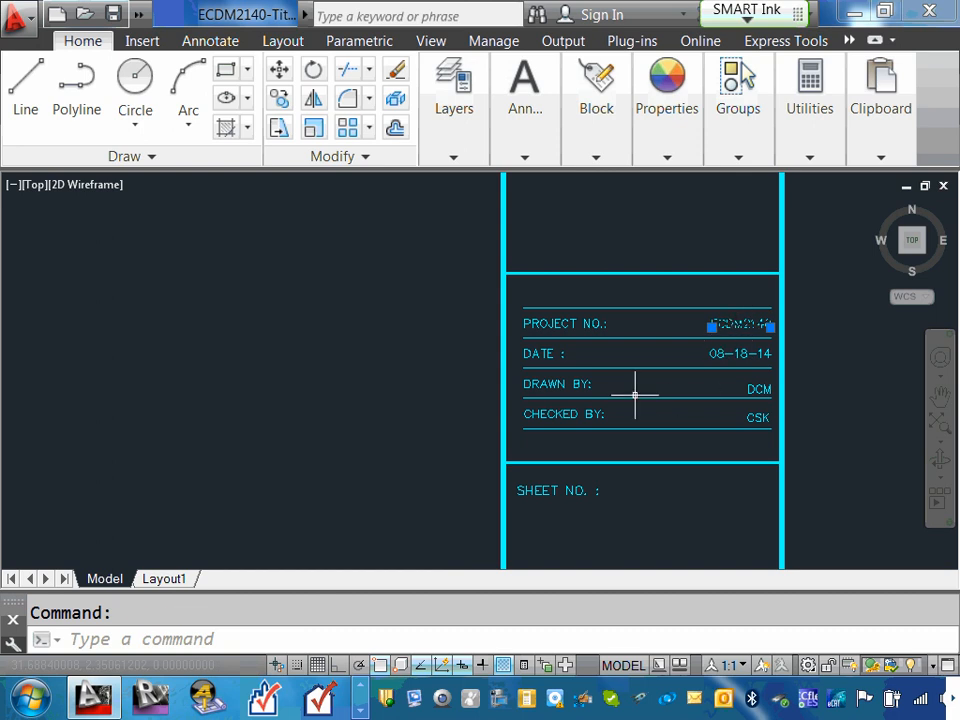
key("Escape")
Delete the three text lines reading "Dunwoody College of Technology" from the cell below the Koala image
scroll(634, 395, "down", 5)
scroll(673, 461, "up", 4)
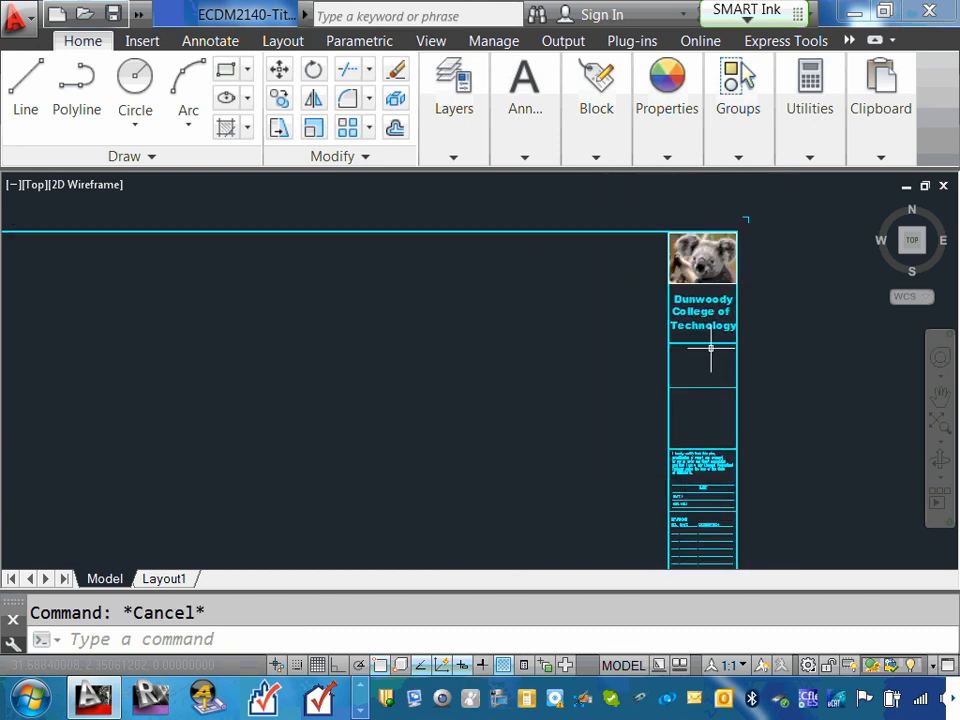
scroll(701, 310, "up", 2)
left_click(701, 300)
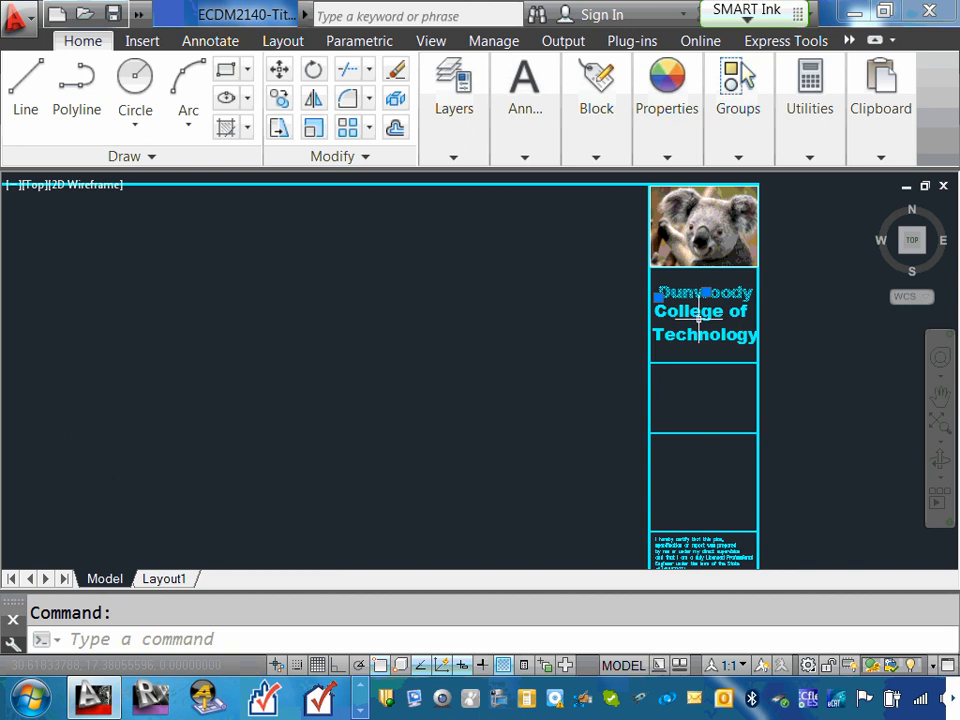
key("Delete")
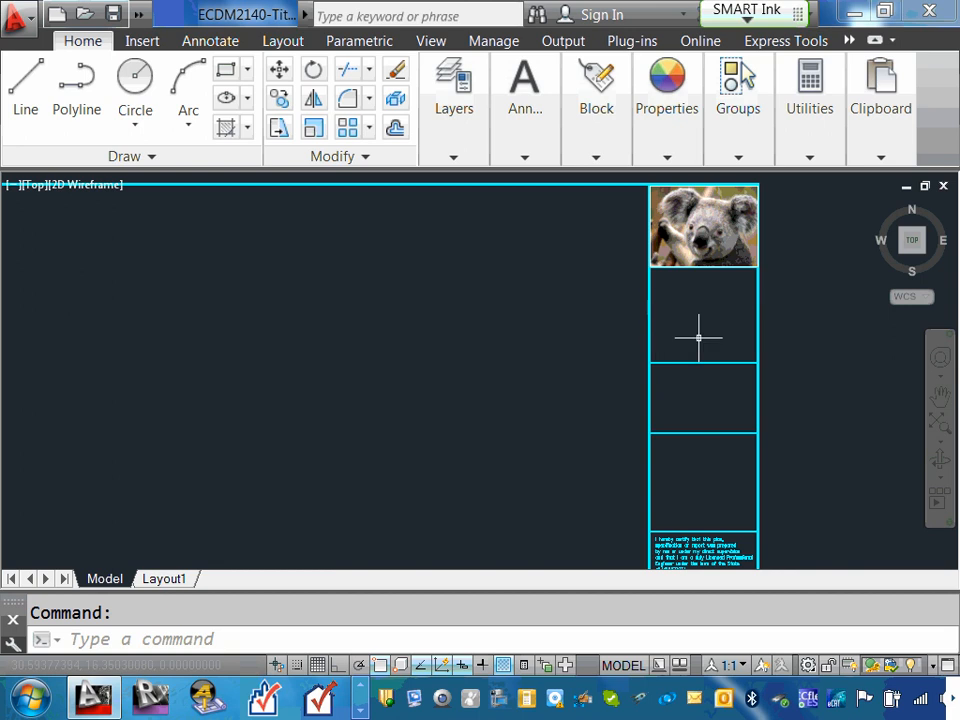
Examine the sheet title, project information and sheet number cells at the lower end of the title block
scroll(698, 336, "down", 2)
middle_click_drag(708, 382, 698, 357)
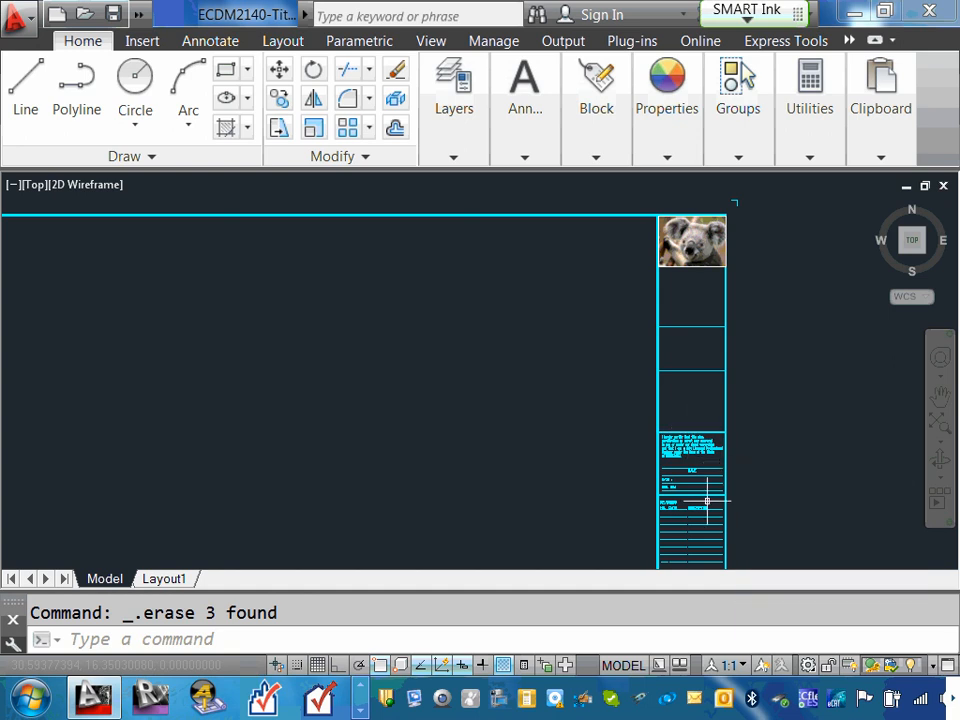
middle_click_drag(757, 486, 735, 376)
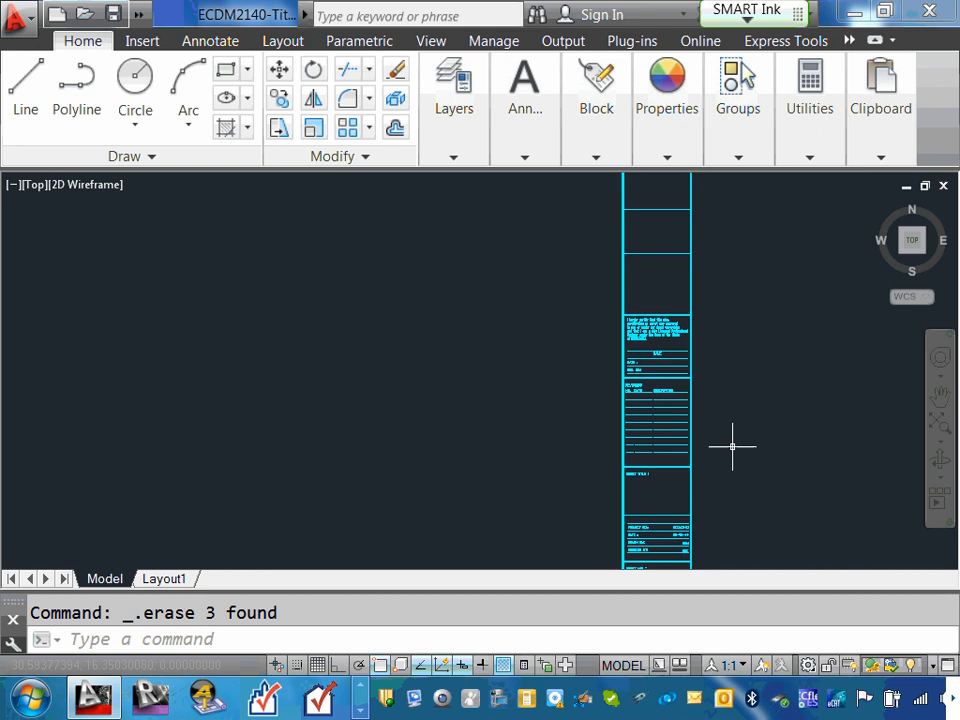
mouse_move(722, 512)
middle_mouse_down()
mouse_move(713, 503)
mouse_move(712, 393)
middle_mouse_up()
scroll(669, 435, "up", 4)
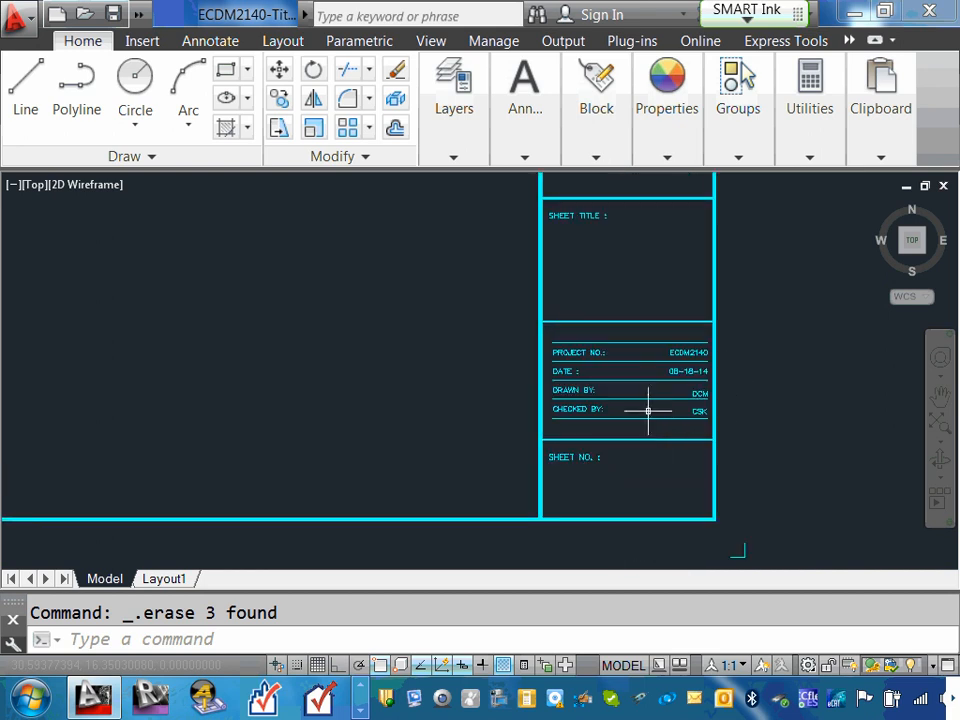
scroll(569, 231, "up", 2)
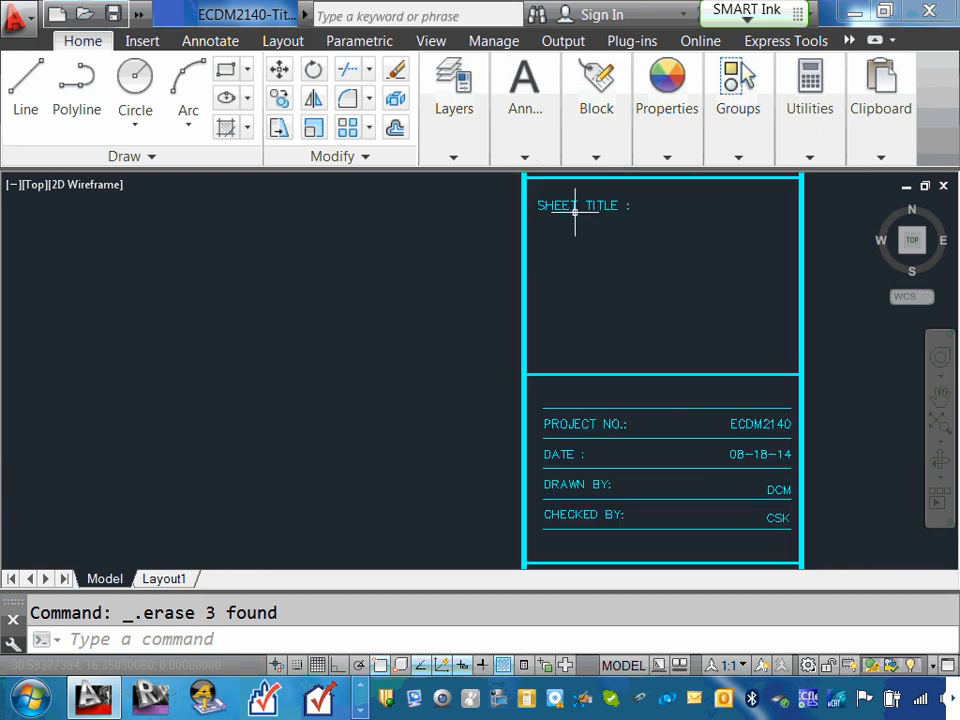
Copy the project number text "ECDM2140" from the title block to the clipboard
left_click(760, 424)
right_click(760, 424)
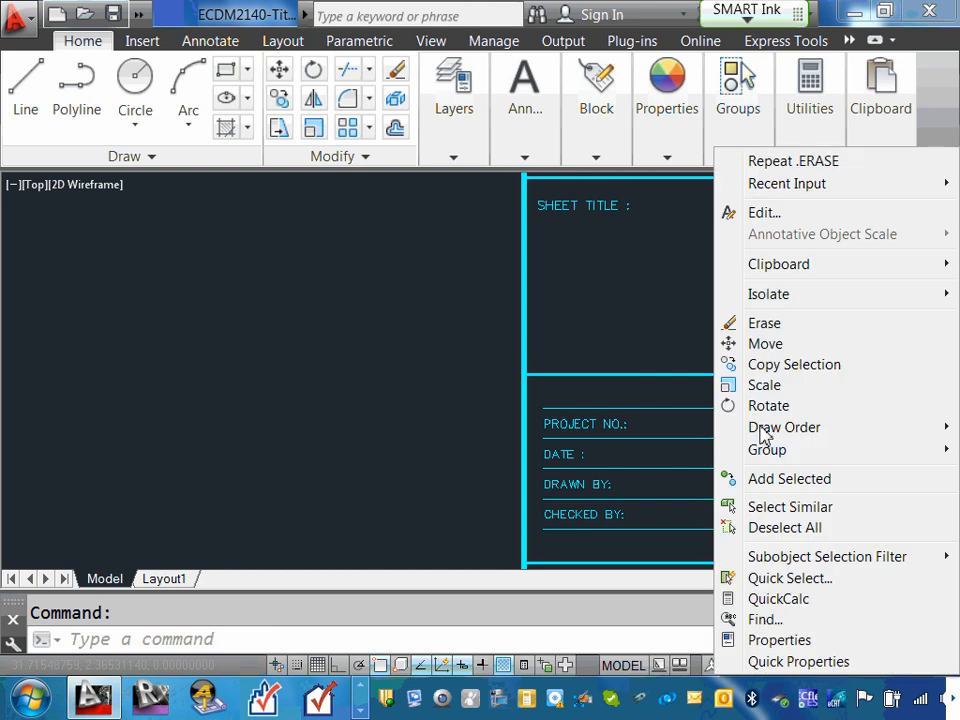
mouse_move(818, 270)
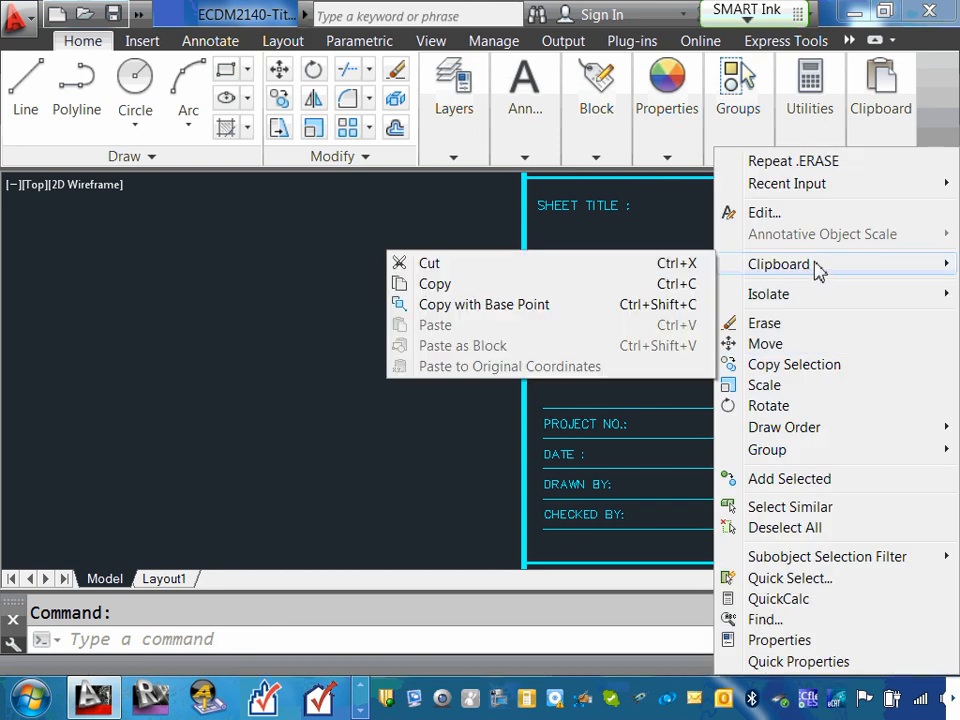
left_click(504, 286)
scroll(606, 343, "down", 5)
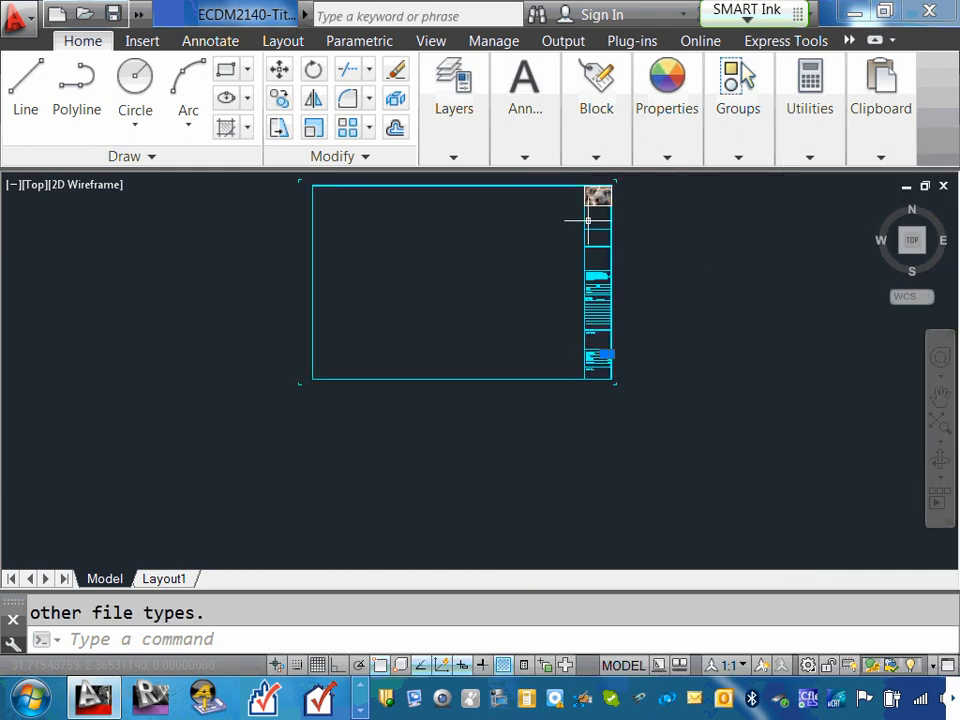
middle_click_drag(588, 220, 596, 392)
scroll(596, 390, "up", 10)
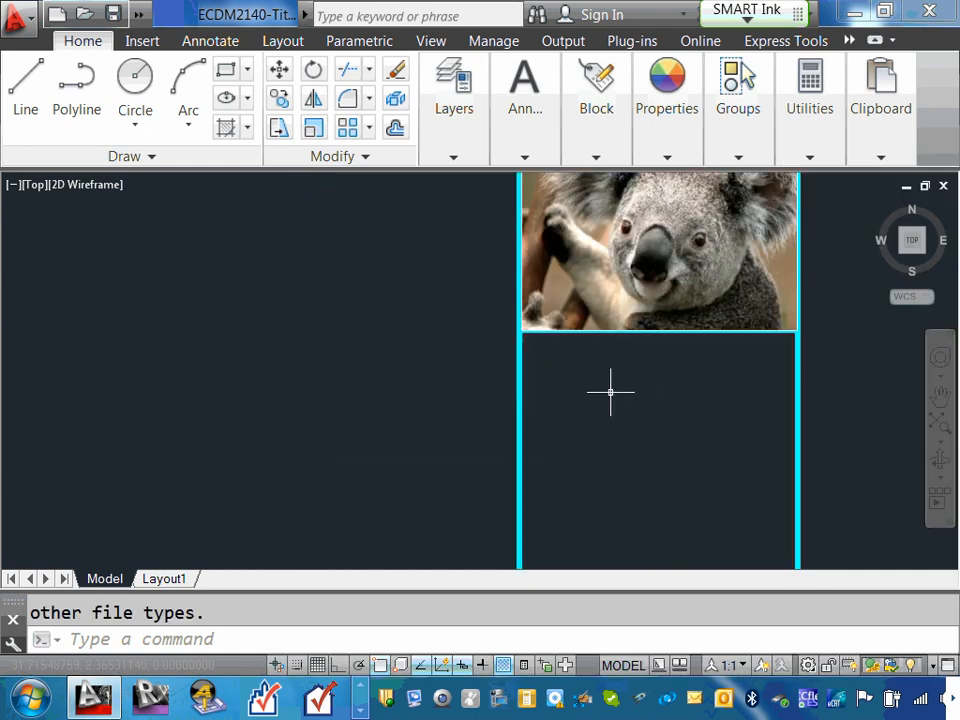
left_click(530, 140)
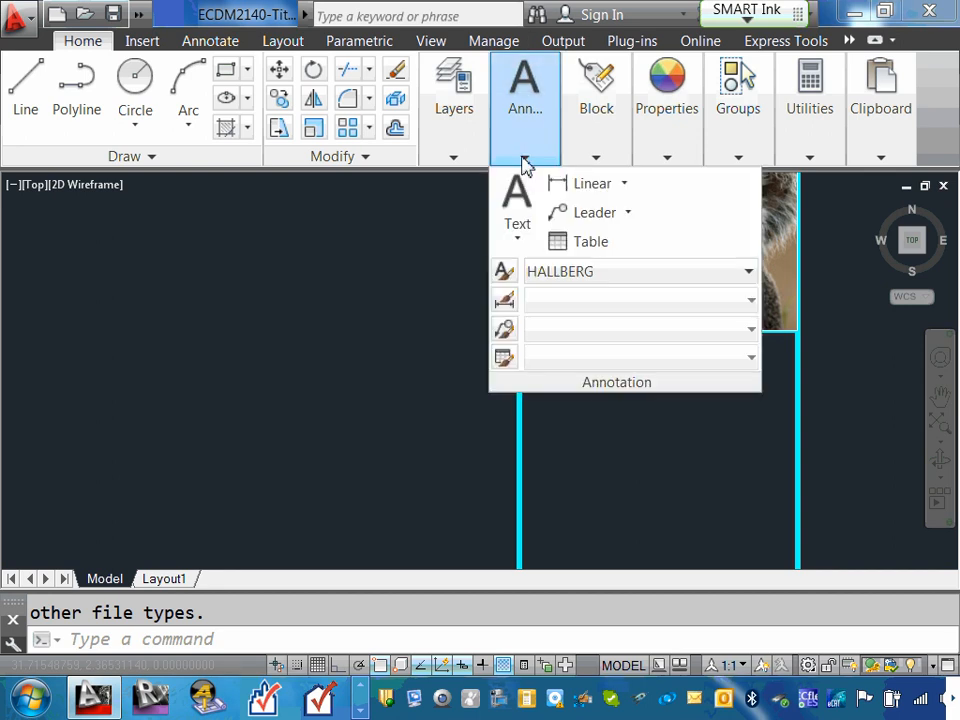
left_click(518, 245)
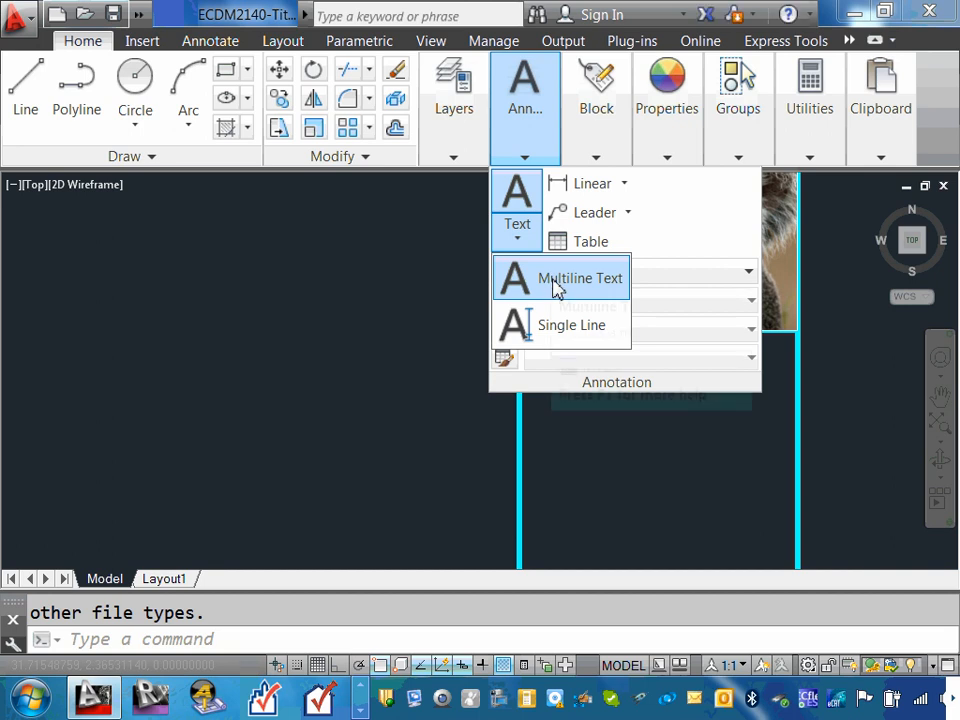
key("Escape")
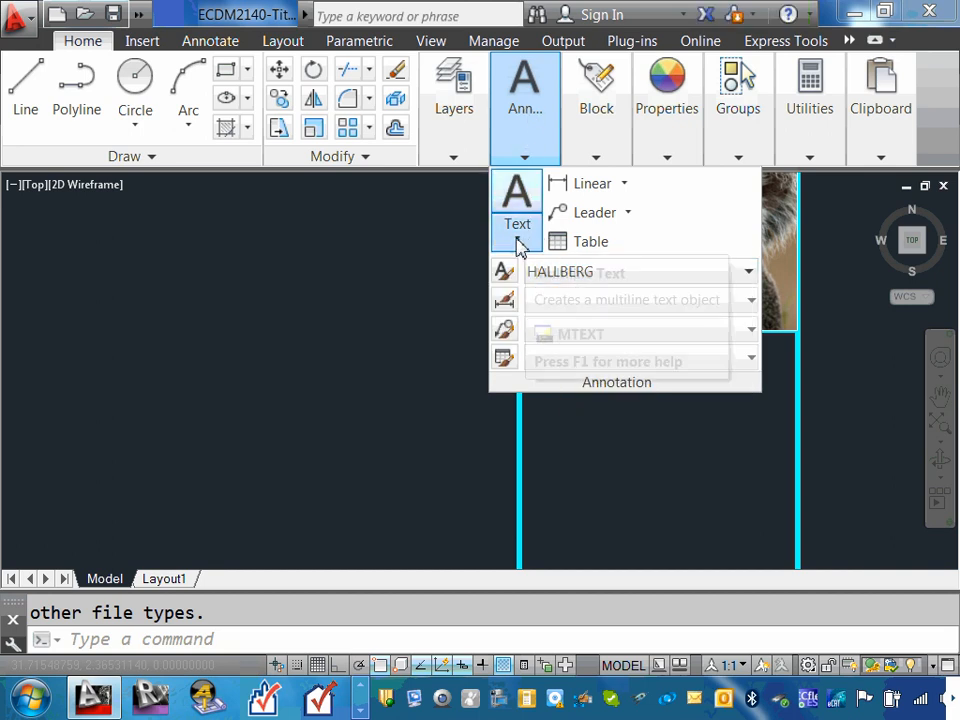
left_click(609, 389)
left_click(612, 400)
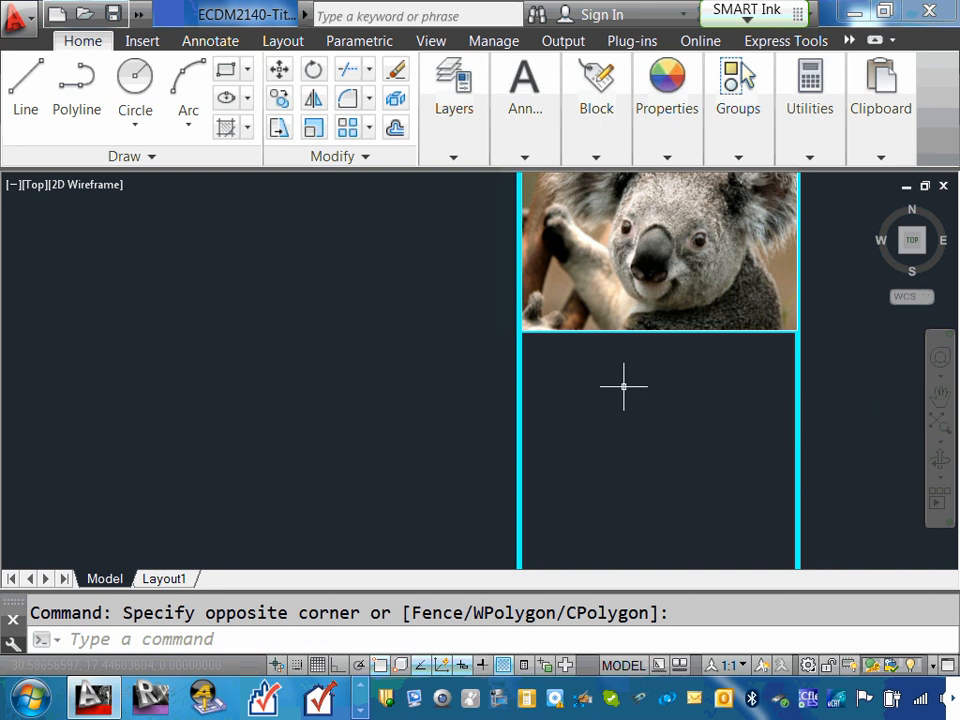
Paste the copied project number text into the empty cell below the Koala image
right_click(592, 384)
mouse_move(745, 265)
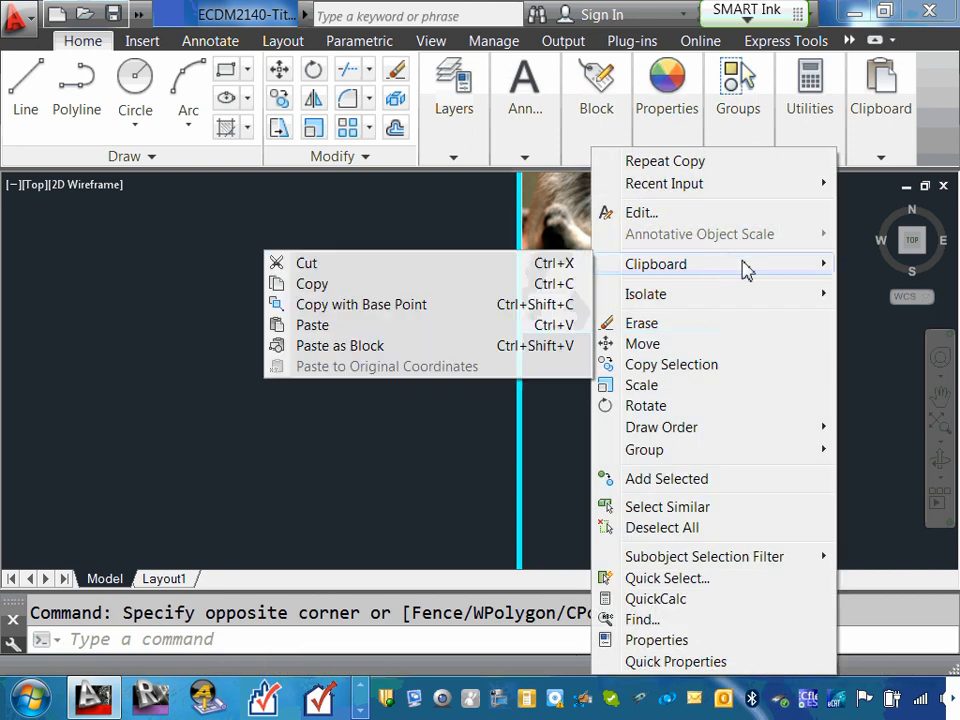
left_click(377, 325)
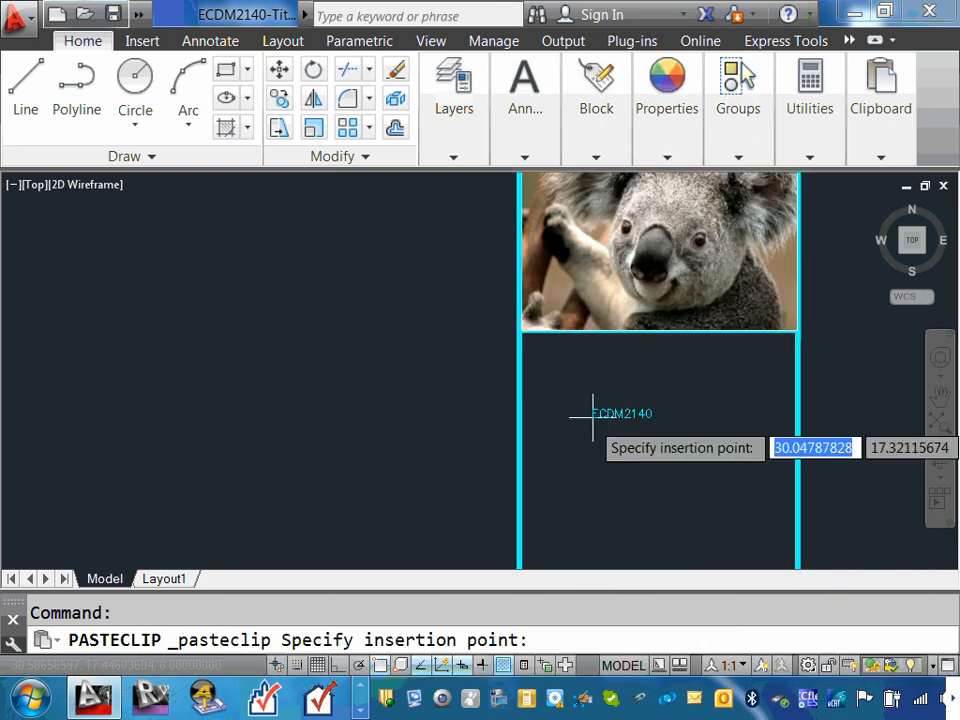
left_click(576, 364)
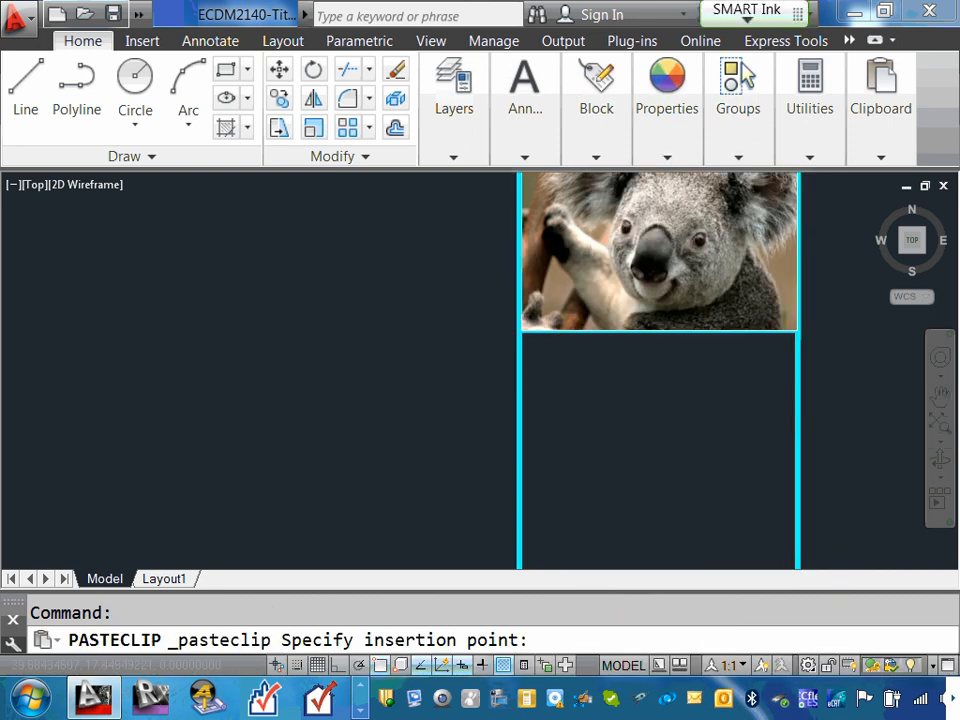
Change the pasted text below the Koala image to "CL Engineerinmg"
left_click(617, 363)
double_click(617, 368)
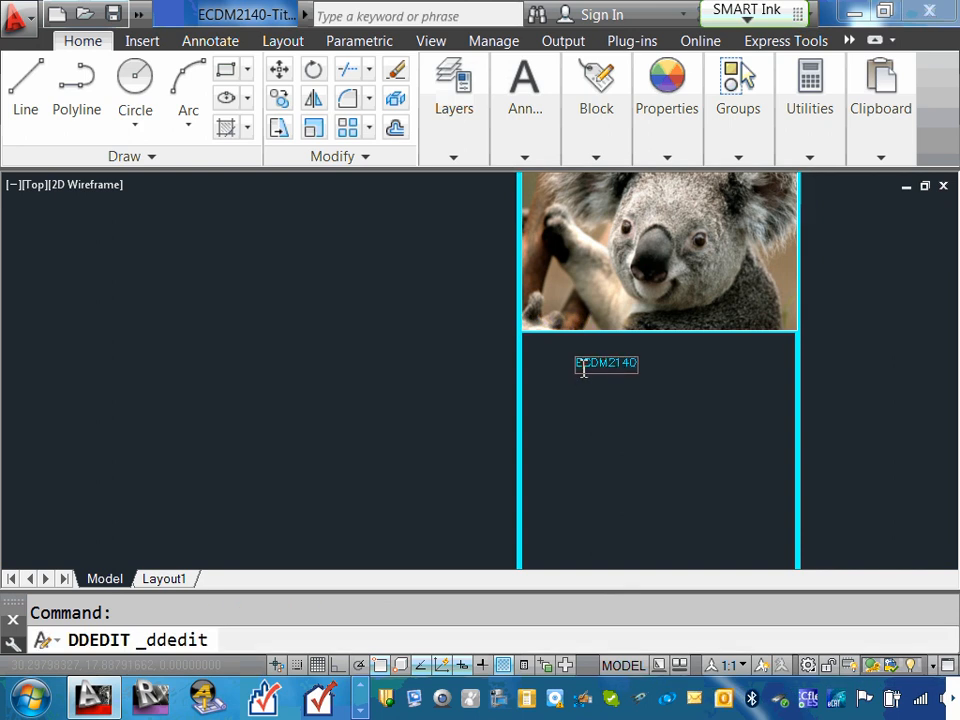
left_click_drag(576, 364, 657, 365)
type("CLIE")
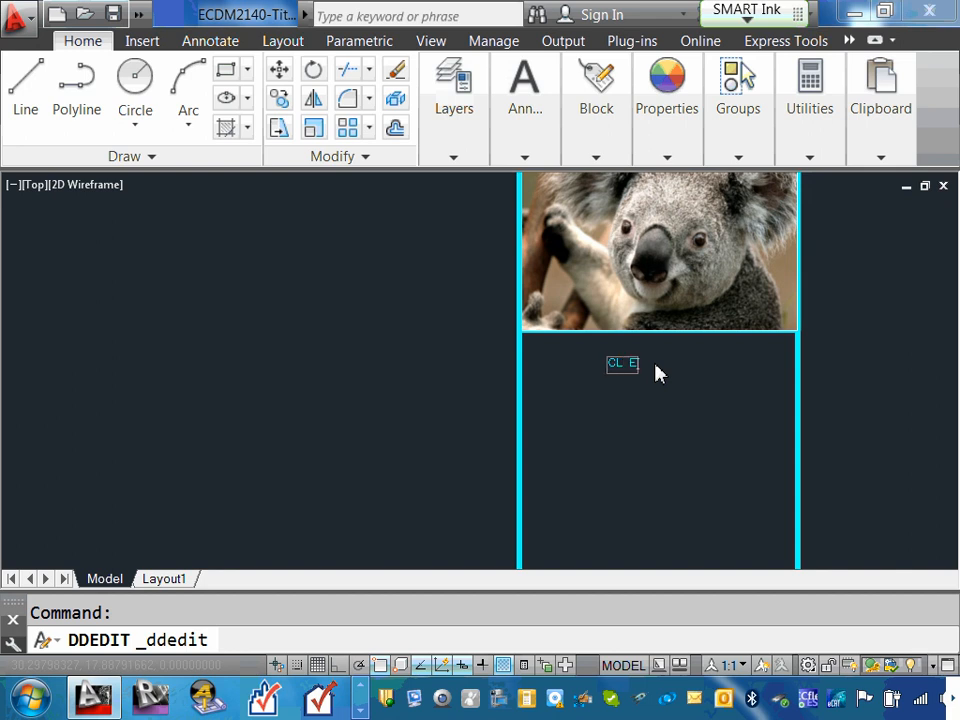
type("ngineerinmg")
key("Return")
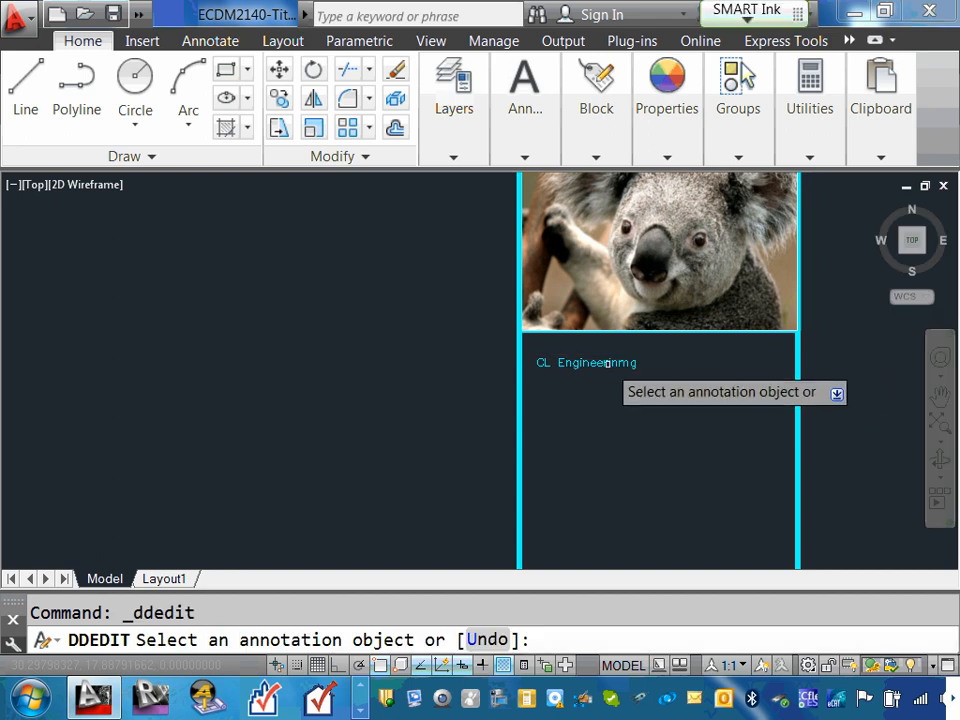
scroll(579, 365, "up", 2)
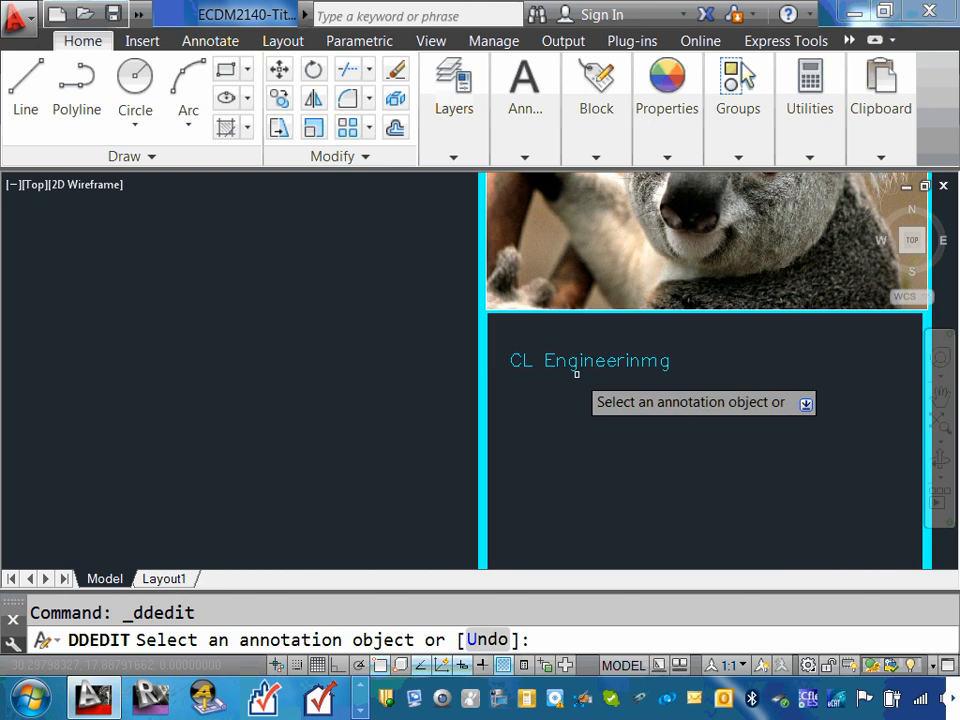
key("Escape")
scroll(579, 377, "down", 2)
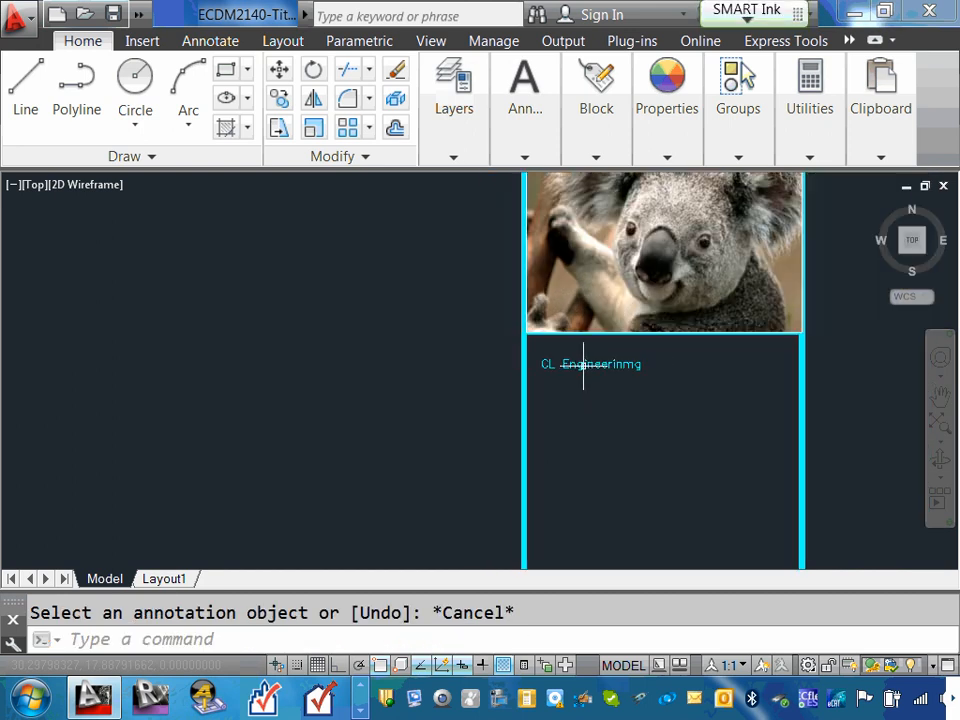
left_click(514, 157)
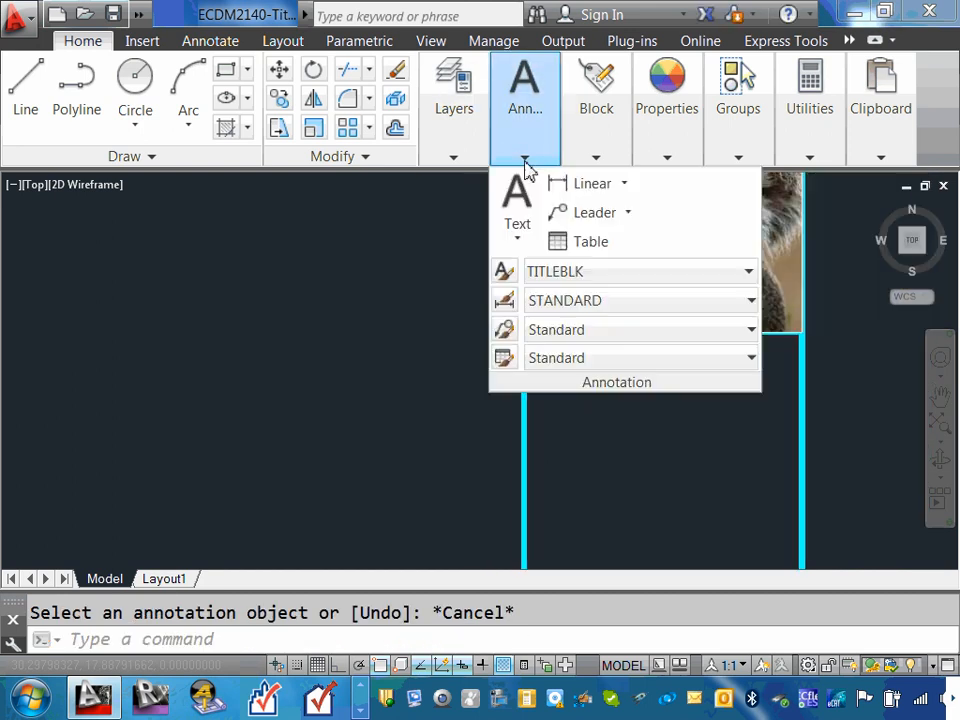
left_click(519, 245)
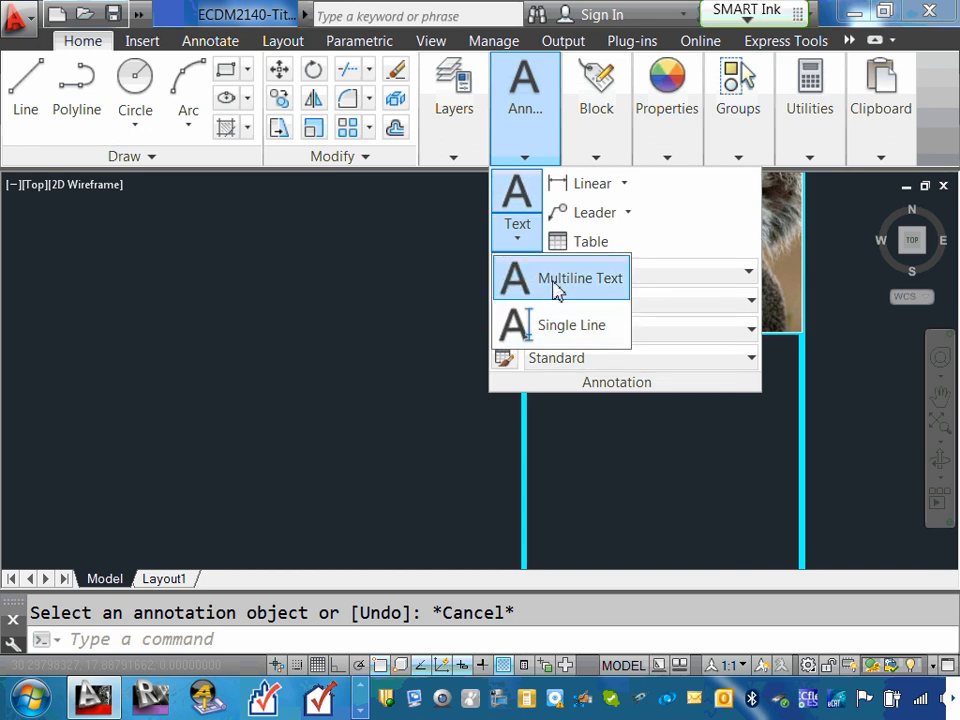
left_click(517, 195)
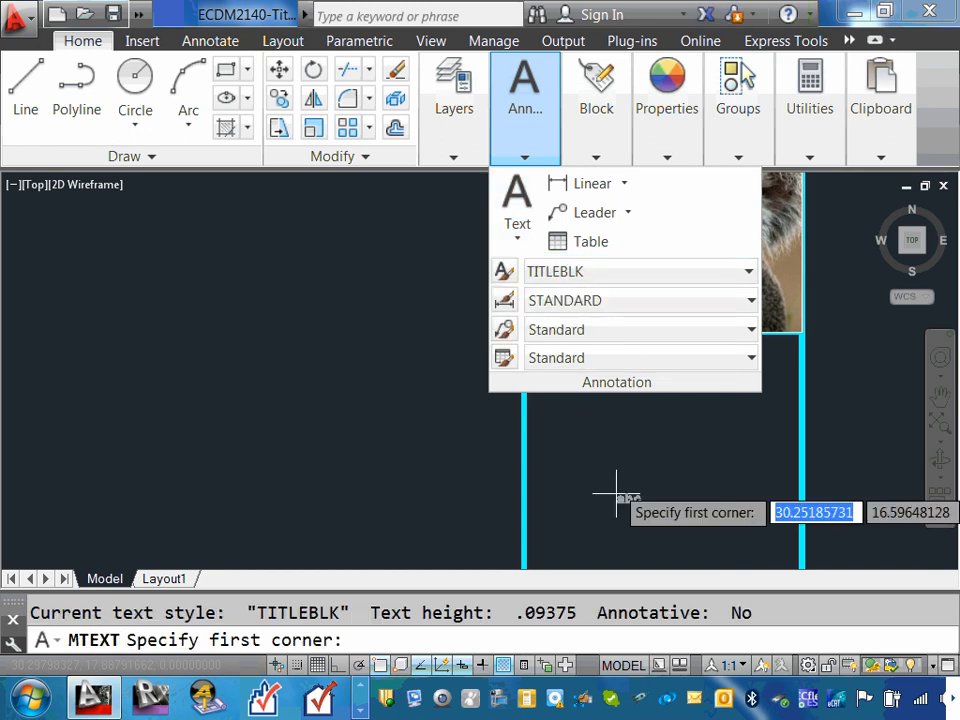
left_click(602, 435)
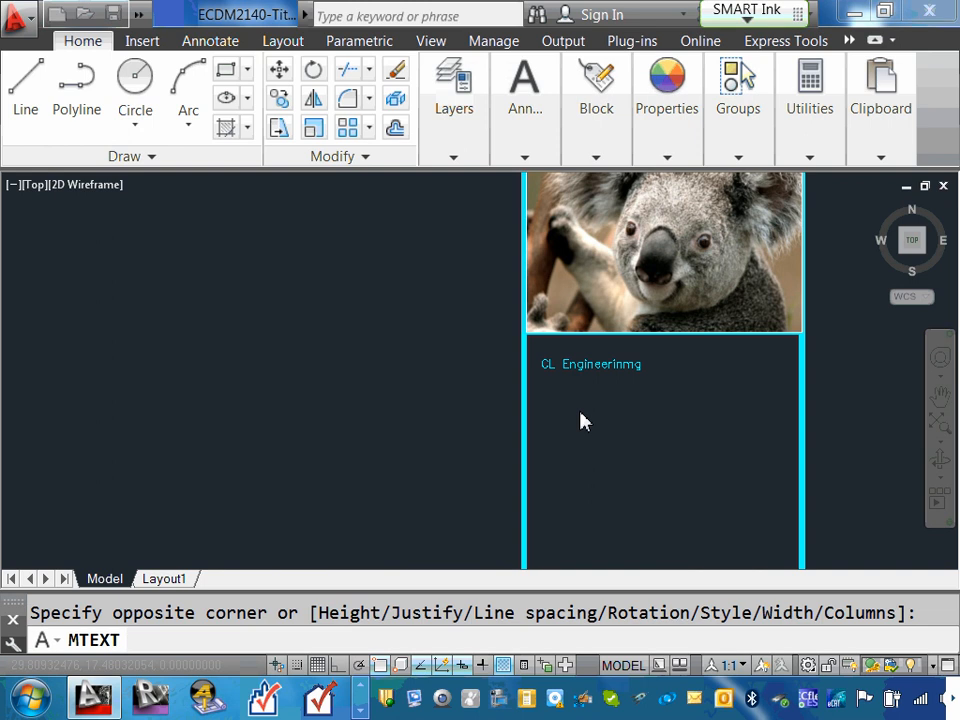
left_click(585, 422)
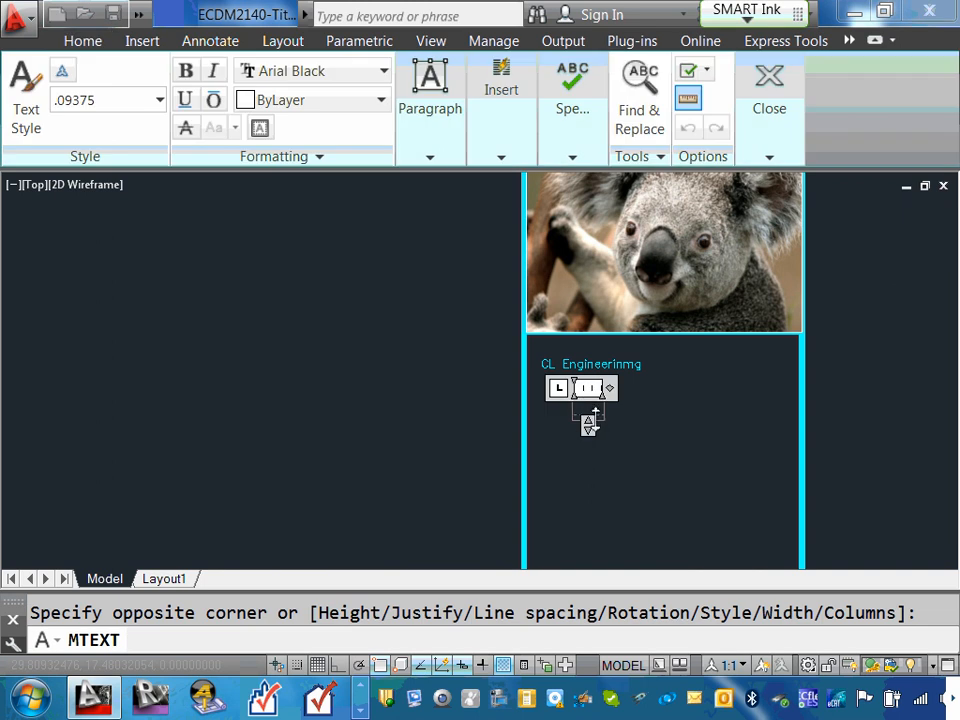
key("Escape")
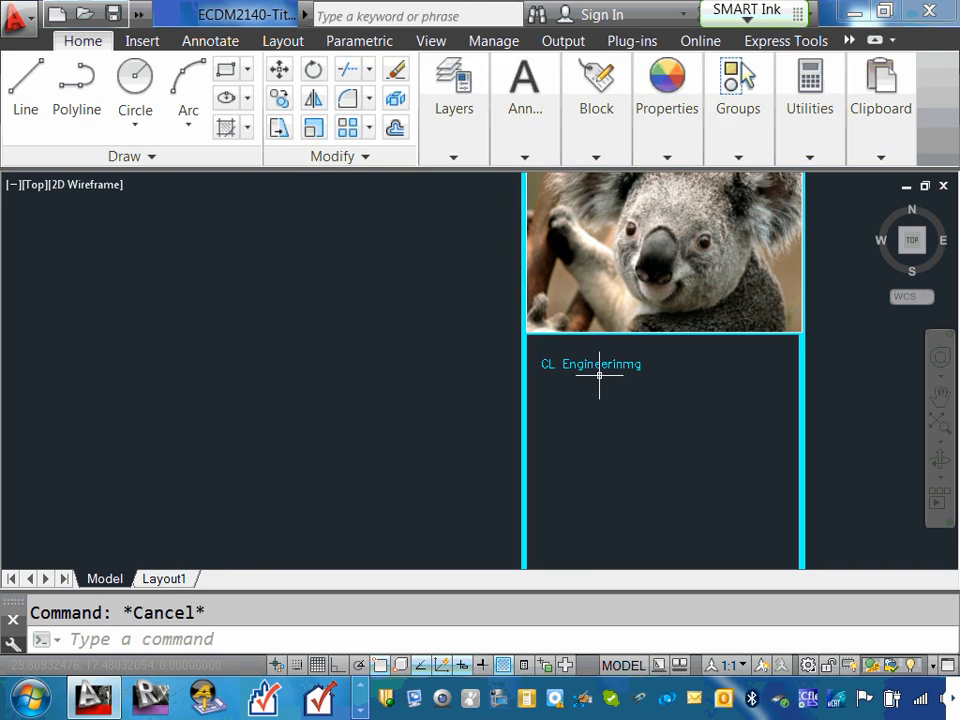
Replace the misspelled company text below the Koala image with new multiline text reading "CL Engineering"
left_click(600, 364)
key("Delete")
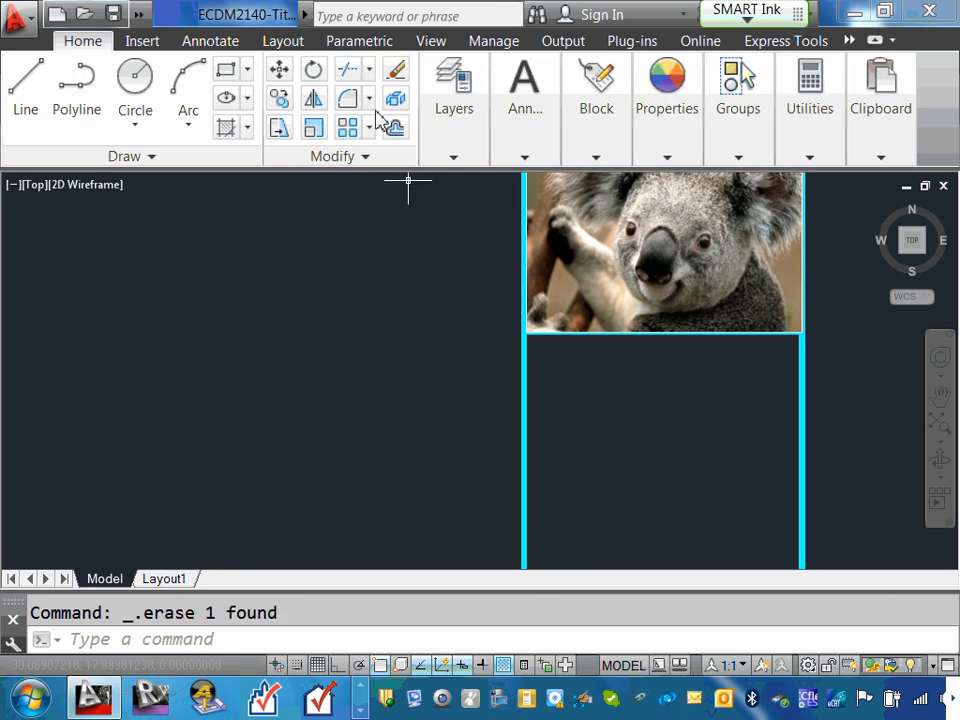
left_click(526, 158)
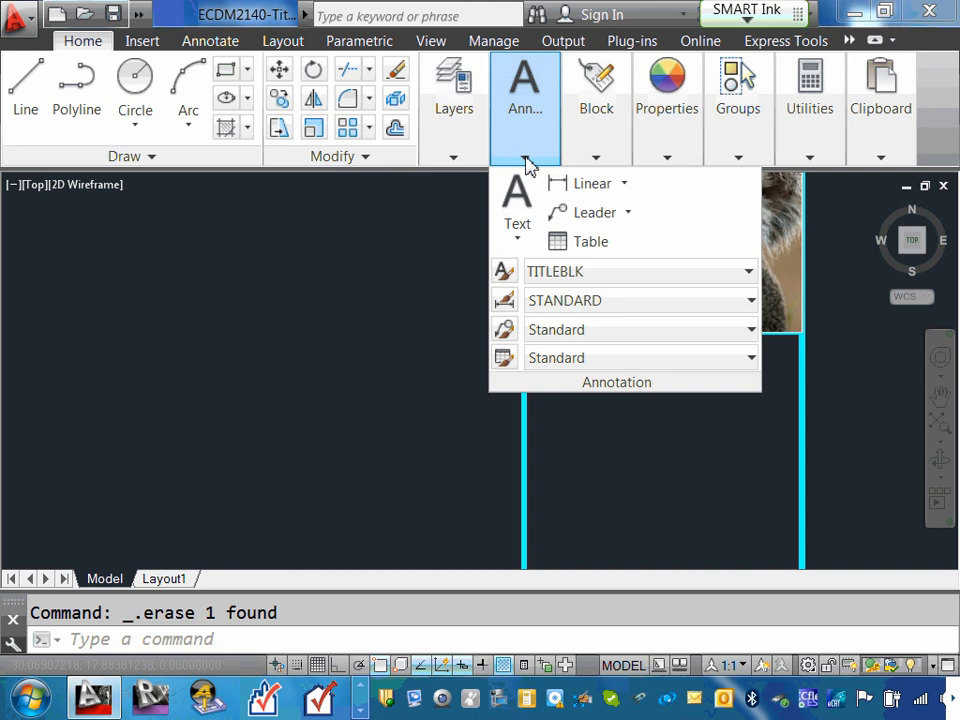
left_click(520, 247)
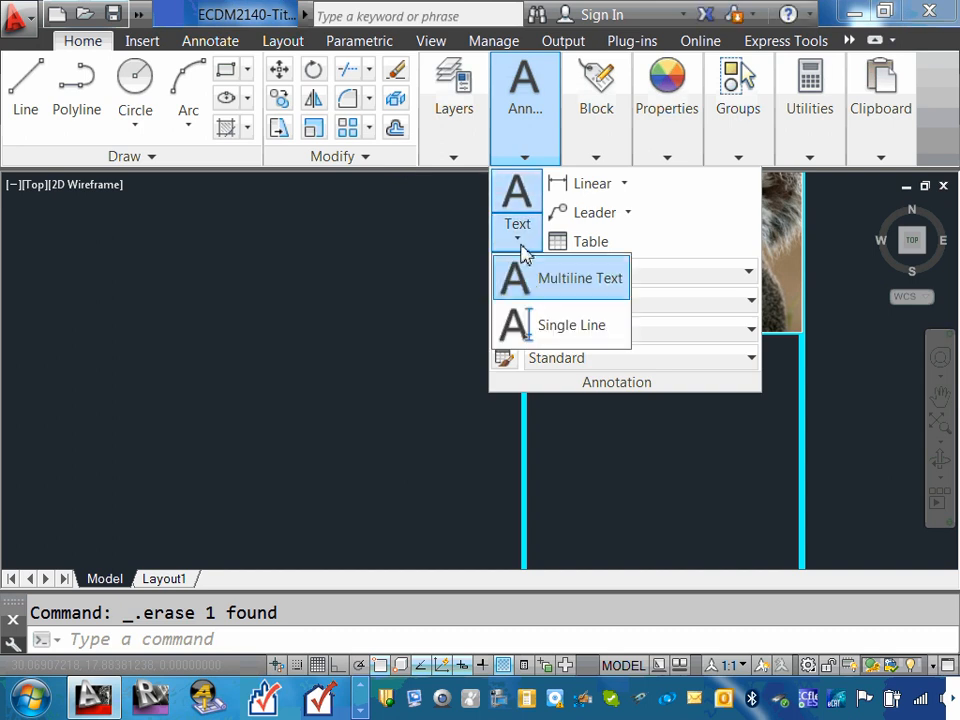
left_click(564, 284)
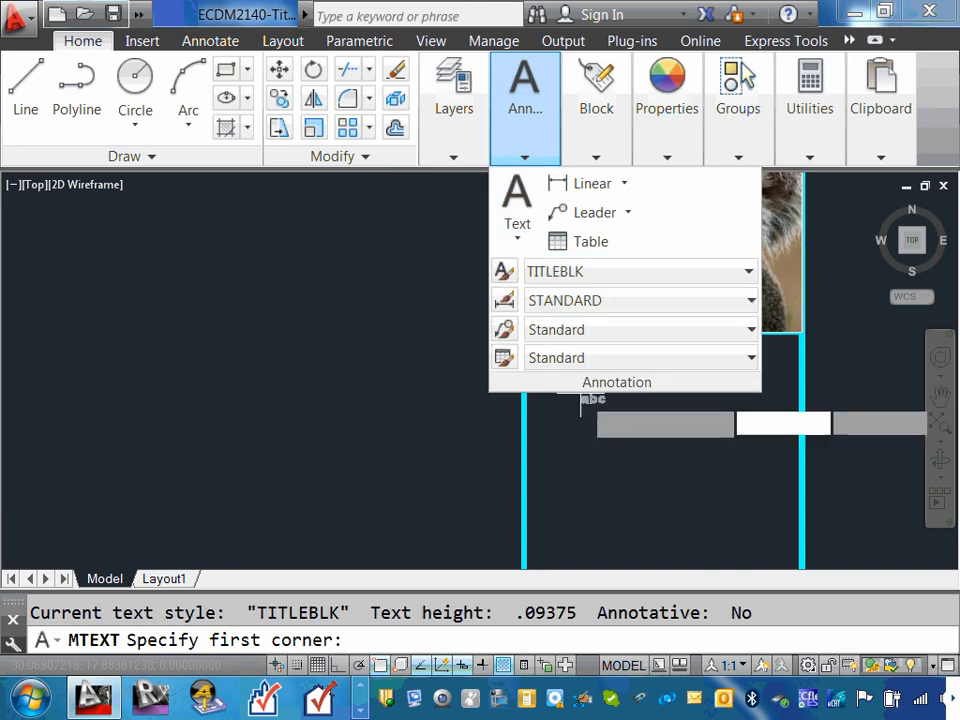
left_click(596, 376)
left_click(593, 374)
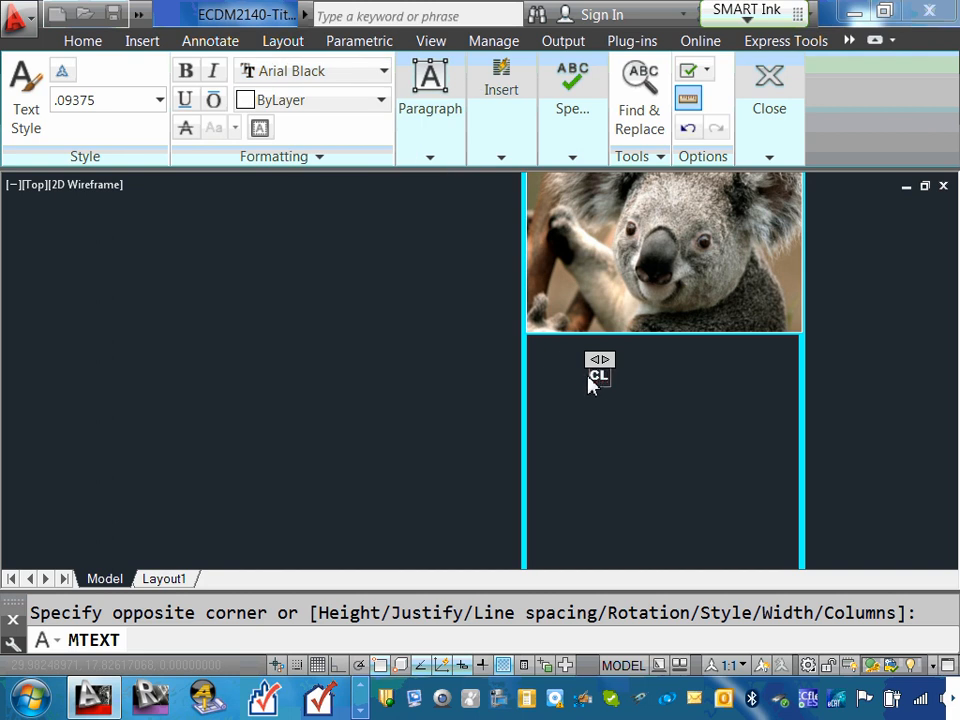
type("Engineerin")
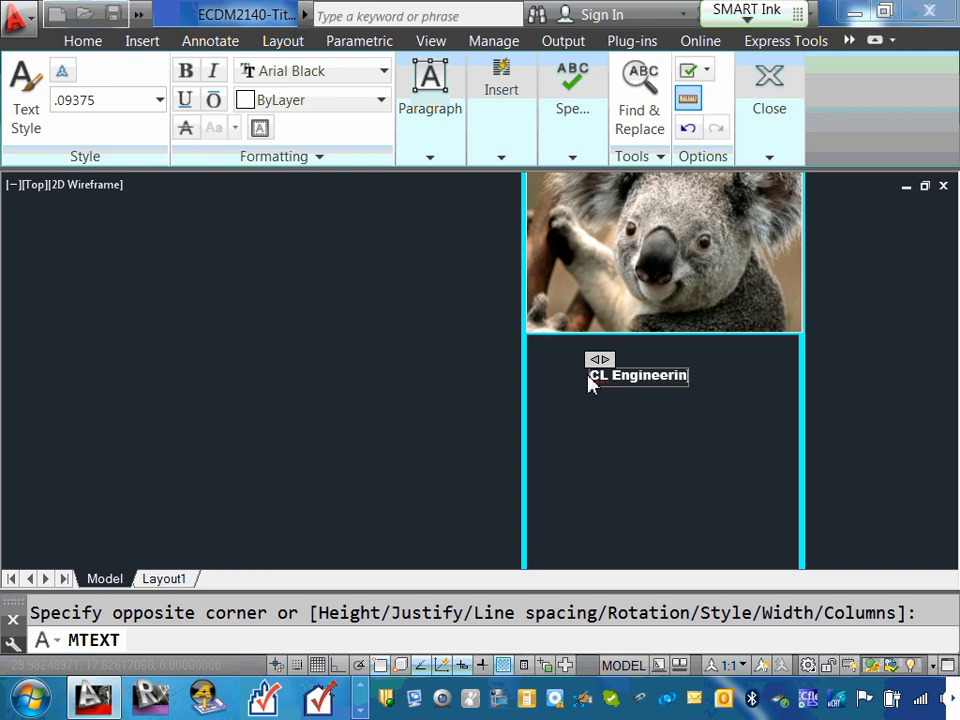
type("g")
Add the company's street address and its city, state and postal code as two lines under the company name, and finish the text
key("Return")
key("BackSpace")
type("Chad")
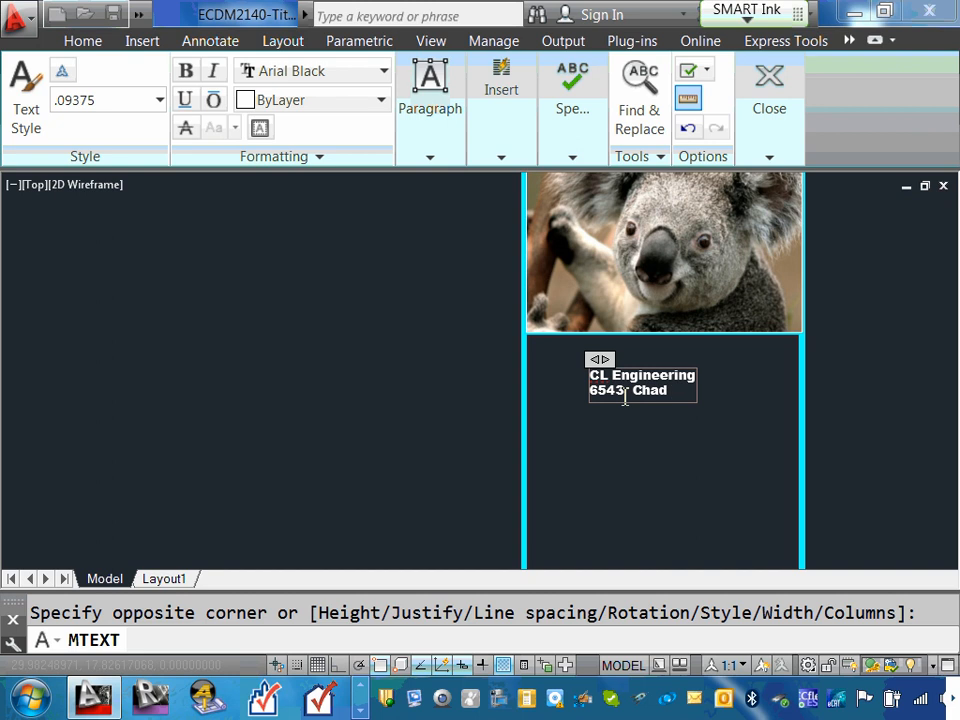
type(" BLVD")
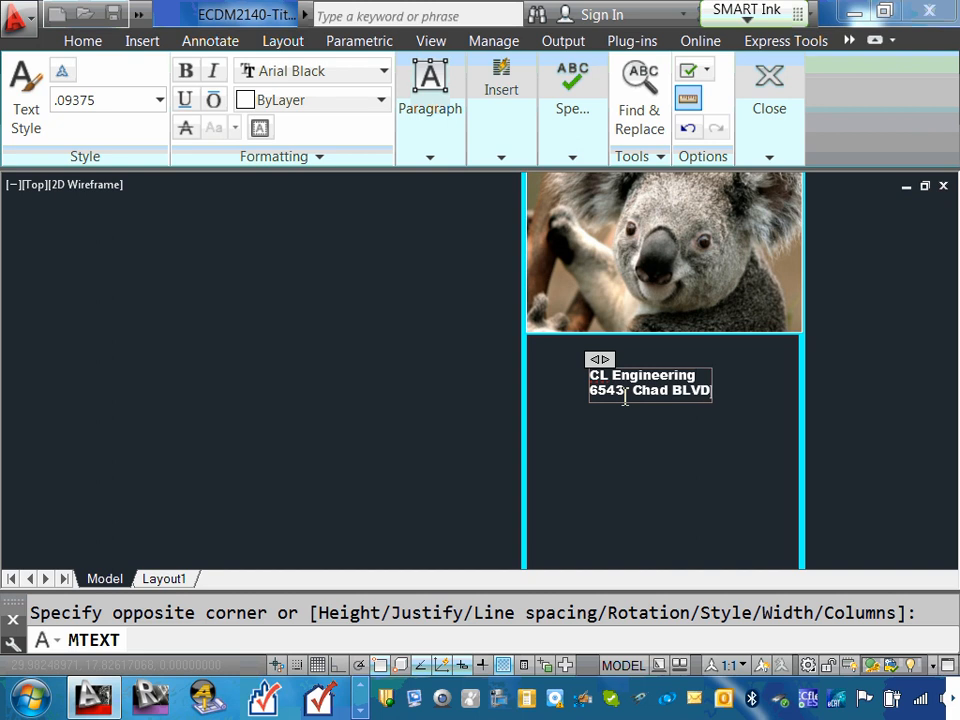
key("Return")
type("Bloomin")
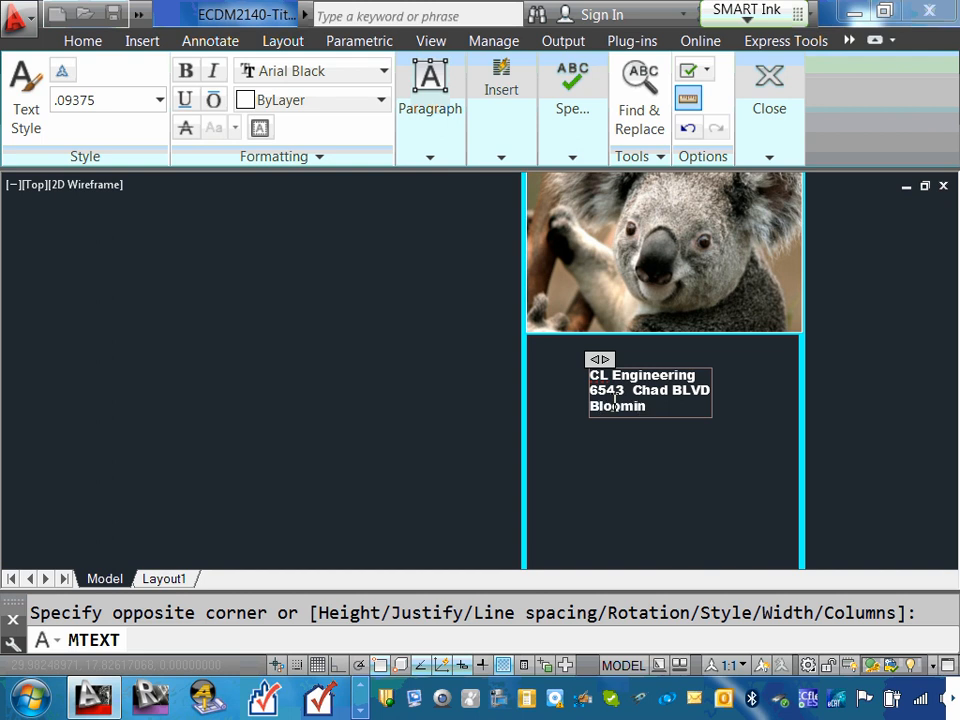
type("gton, MN")
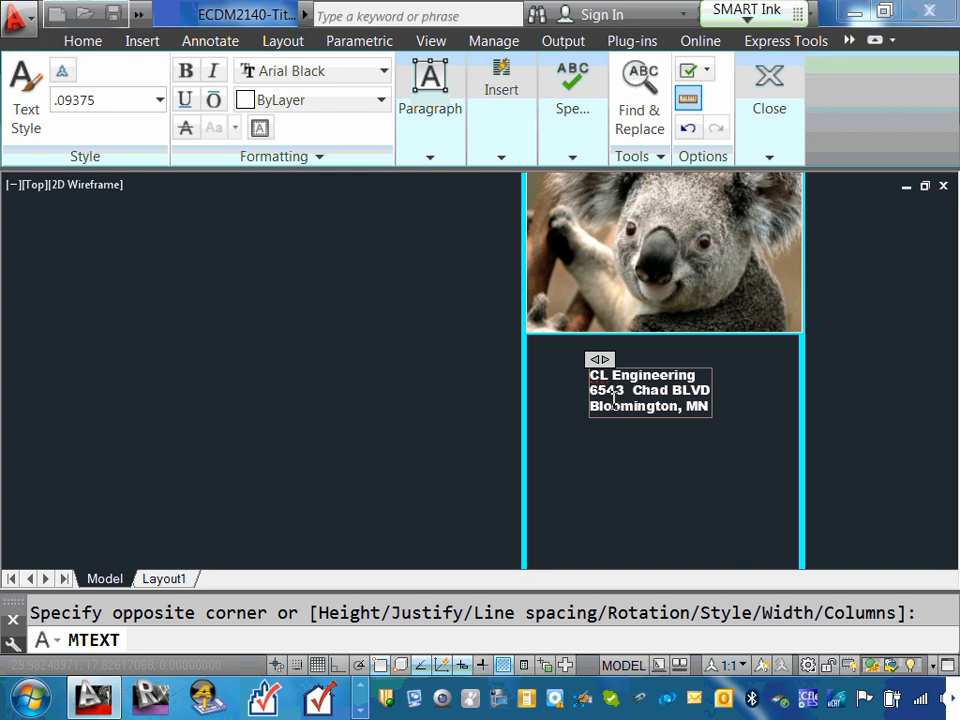
type(" 55432")
key("Return")
left_click(726, 478)
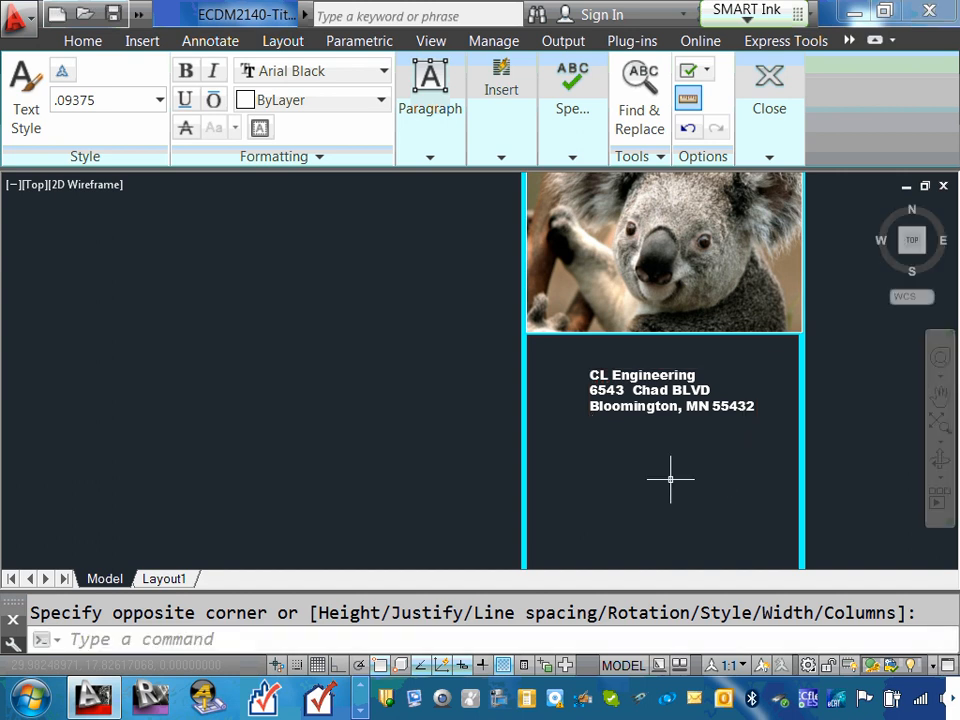
scroll(647, 407, "down", 2)
scroll(620, 348, "up", 5)
scroll(610, 335, "down", 3)
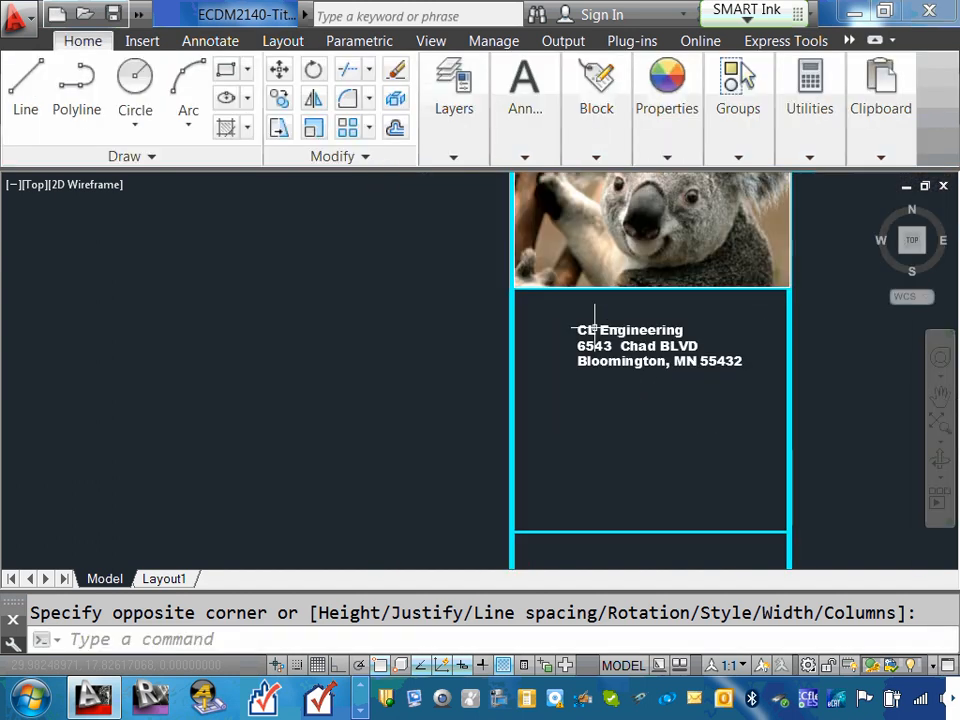
scroll(600, 326, "up", 1)
left_click(607, 325)
double_click(607, 325)
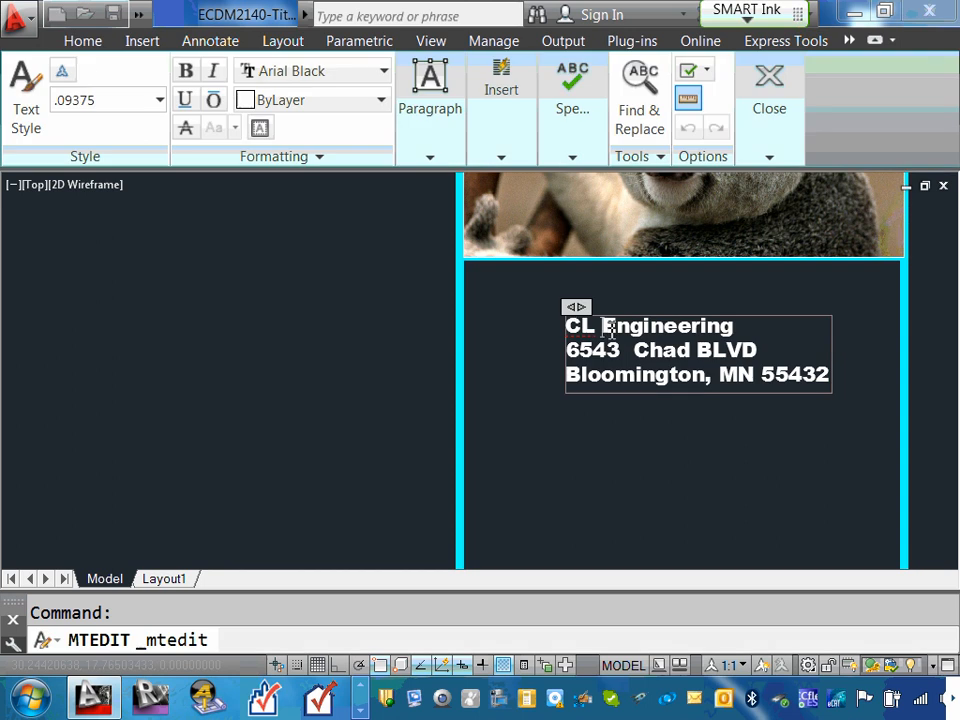
left_click_drag(572, 326, 822, 375)
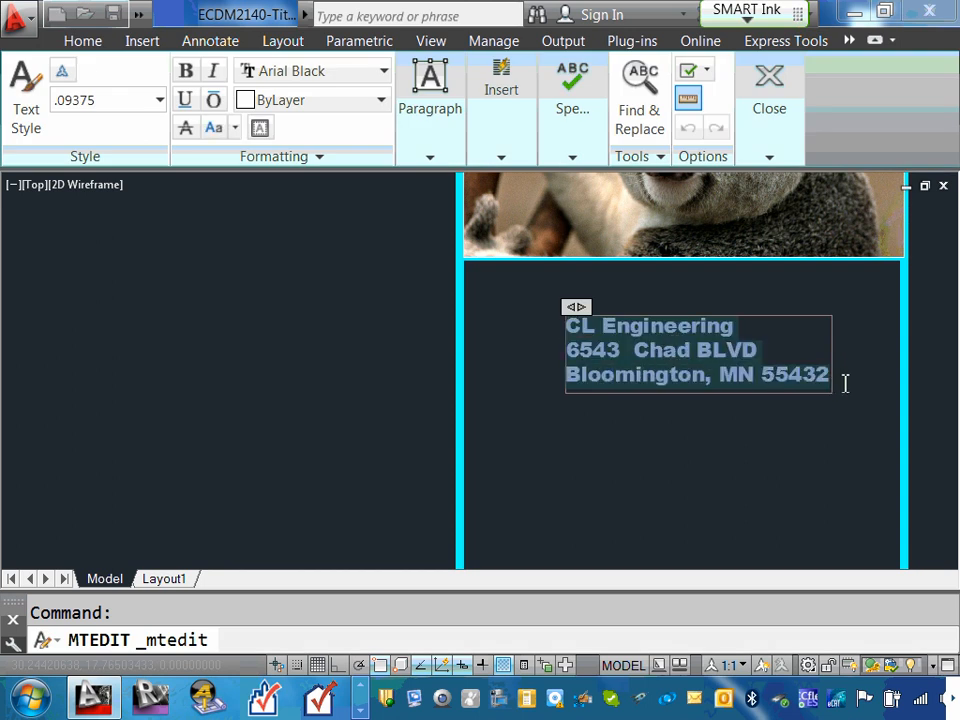
left_click(160, 102)
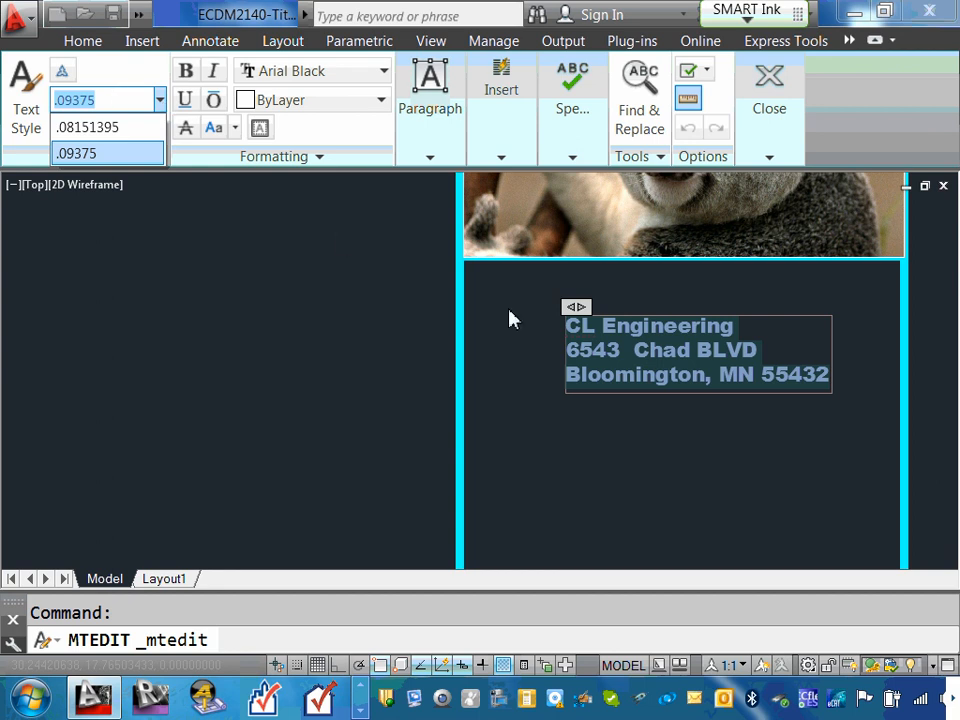
left_click(643, 349)
right_click(643, 357)
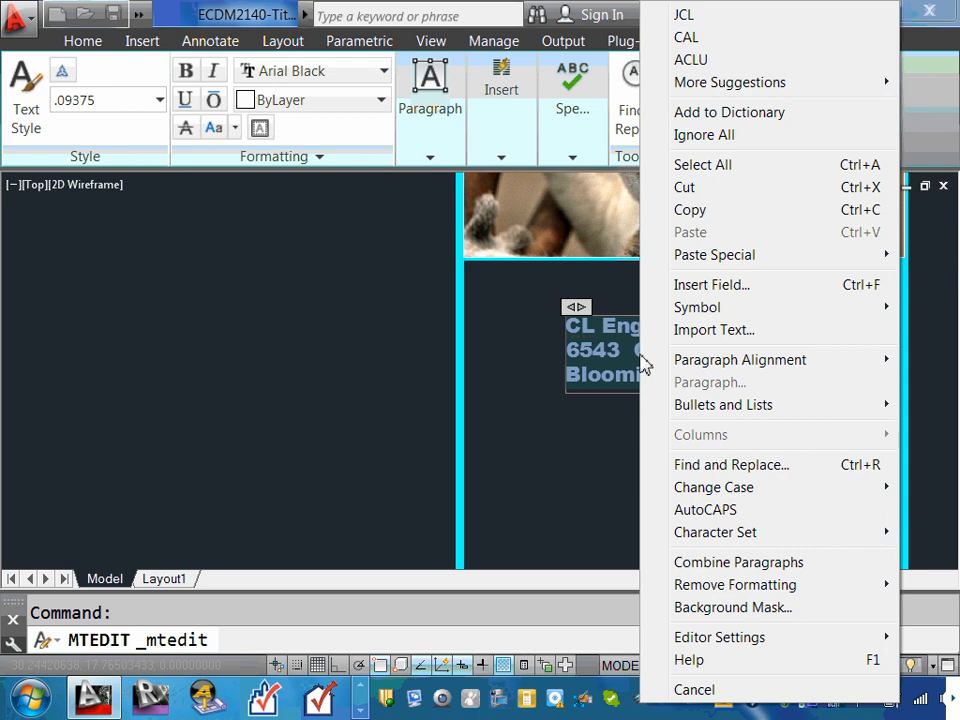
left_click(535, 538)
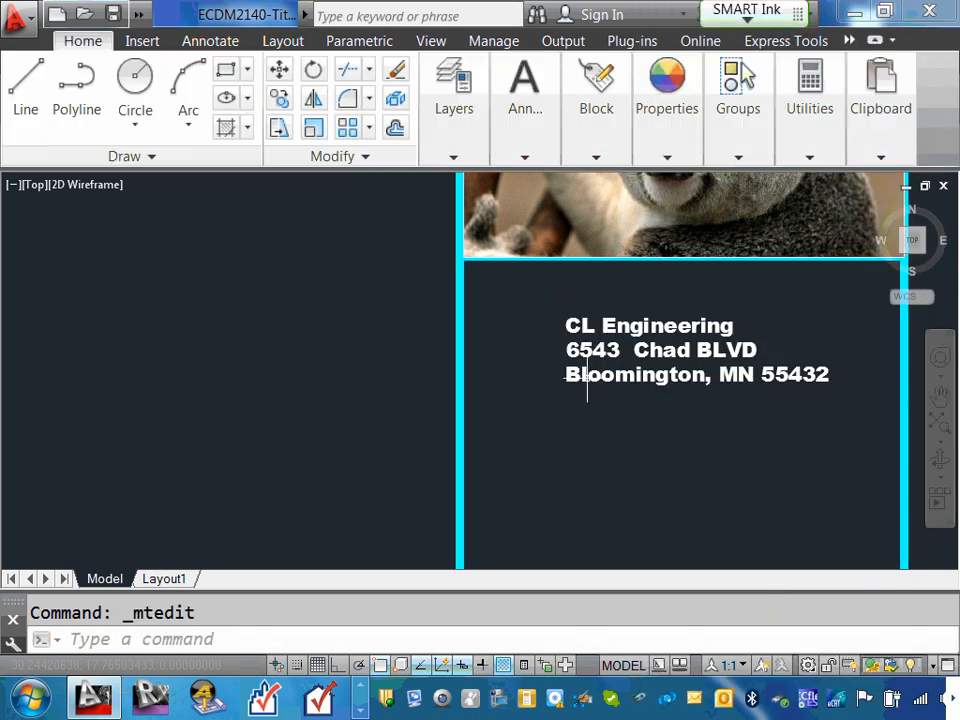
Open the properties of the company name and address text and set its text height to 1.2
left_click(583, 377)
right_click(588, 388)
left_click(652, 640)
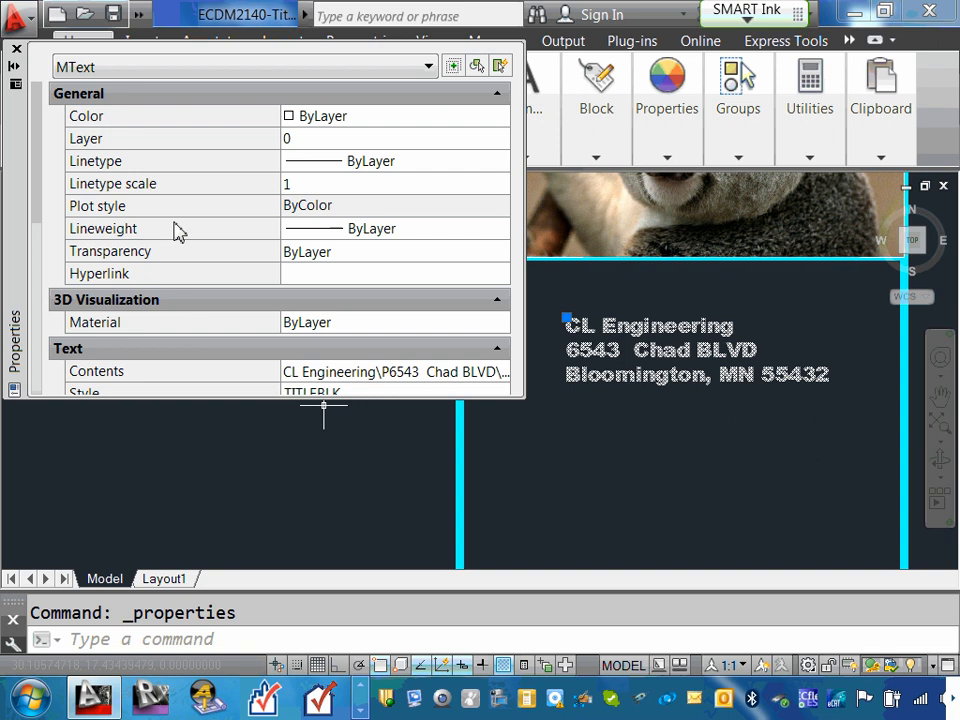
left_click_drag(34, 176, 43, 260)
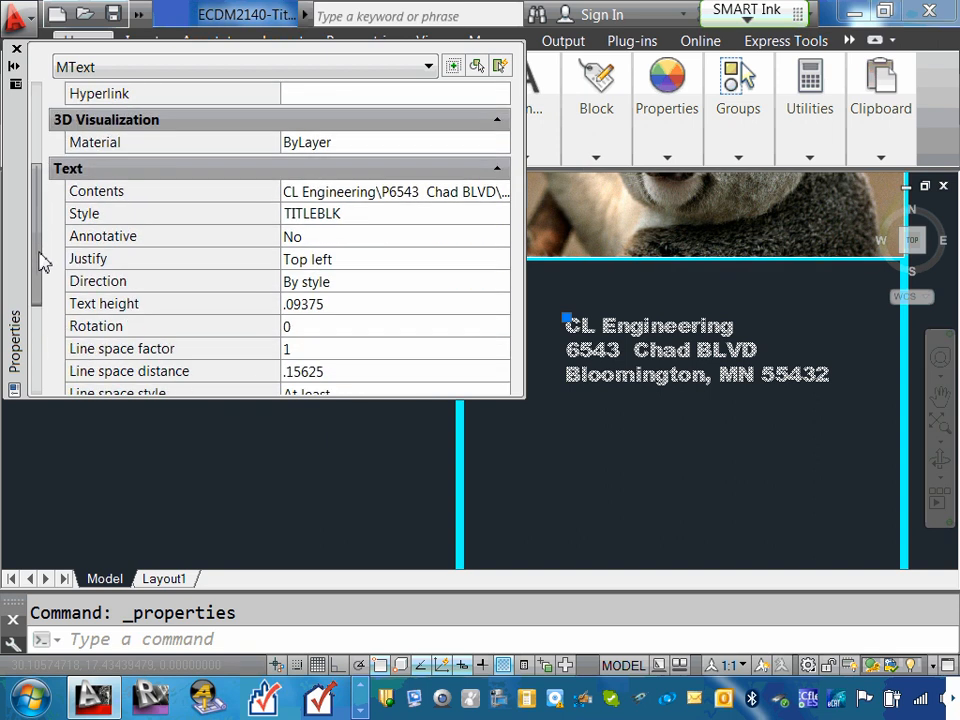
left_click(334, 304)
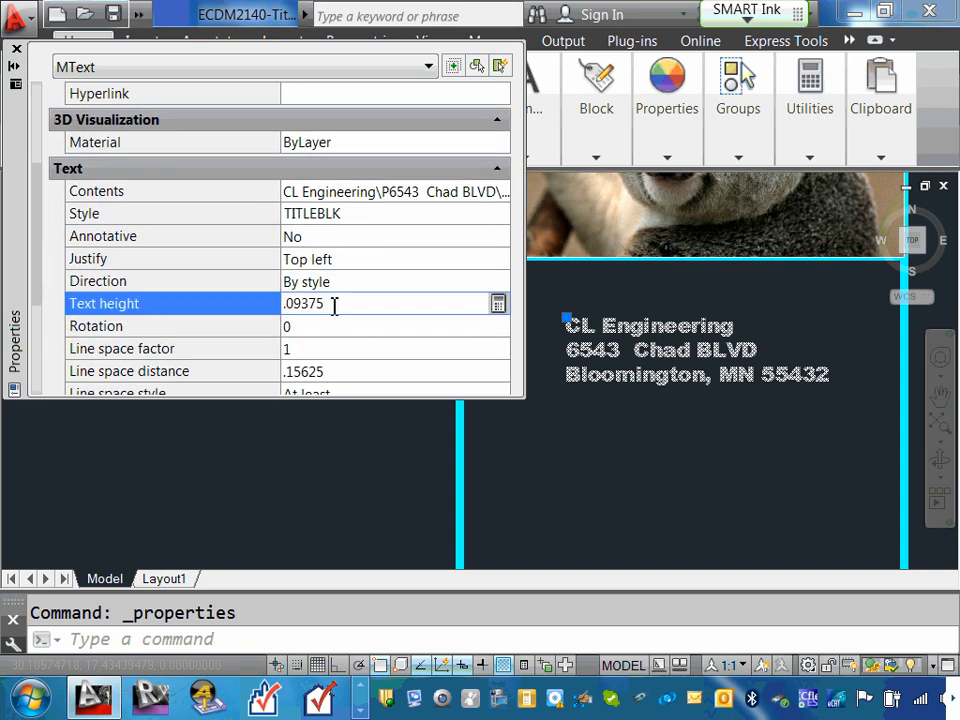
left_click_drag(334, 304, 284, 303)
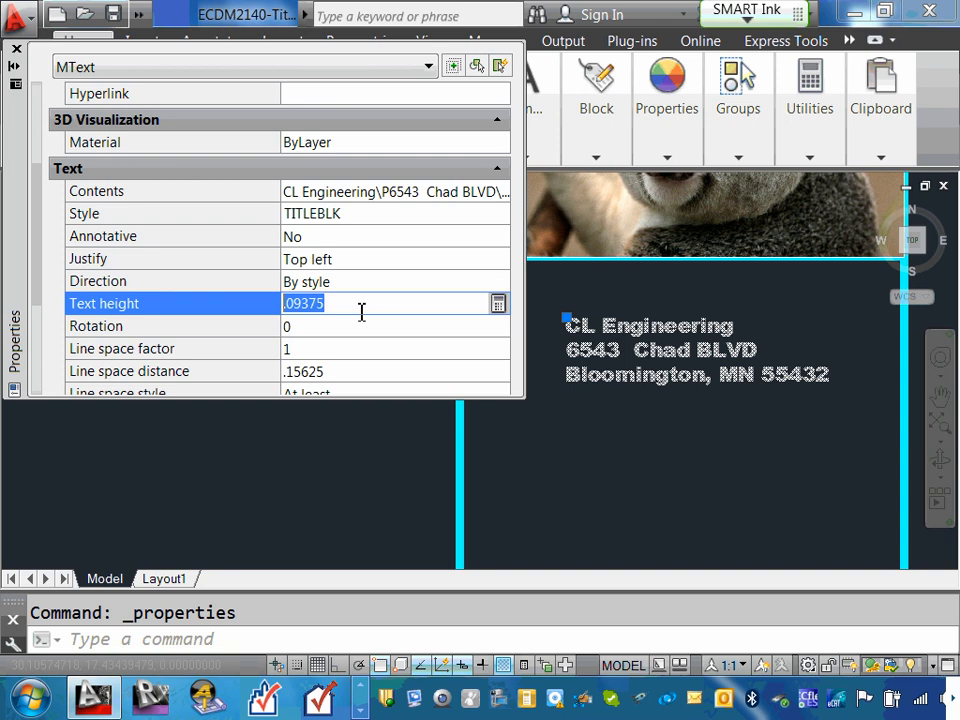
type("1.2")
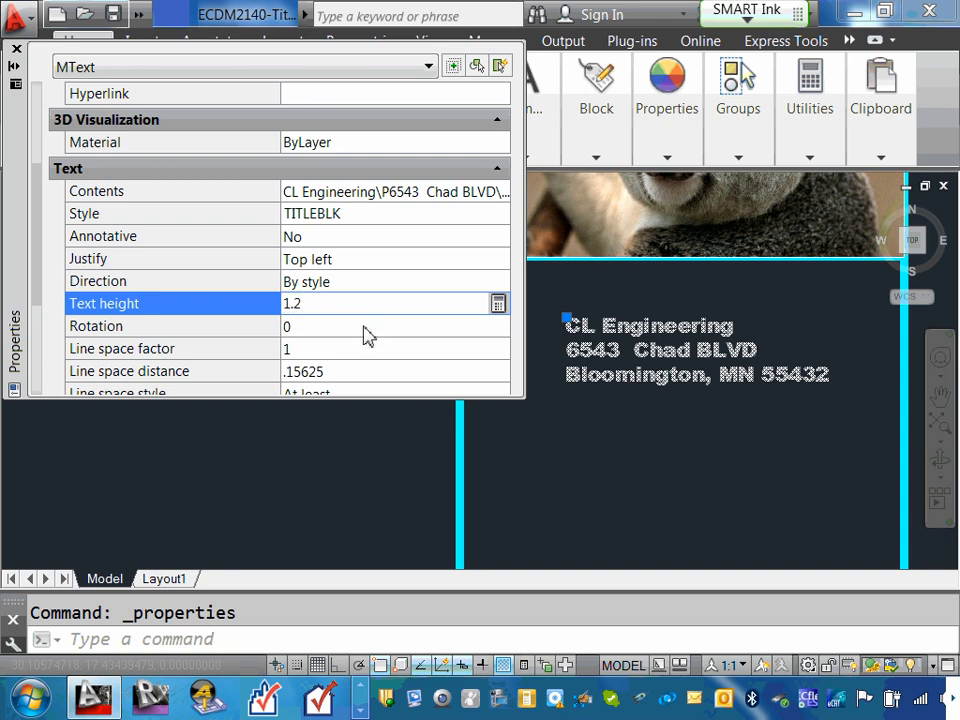
left_click(368, 328)
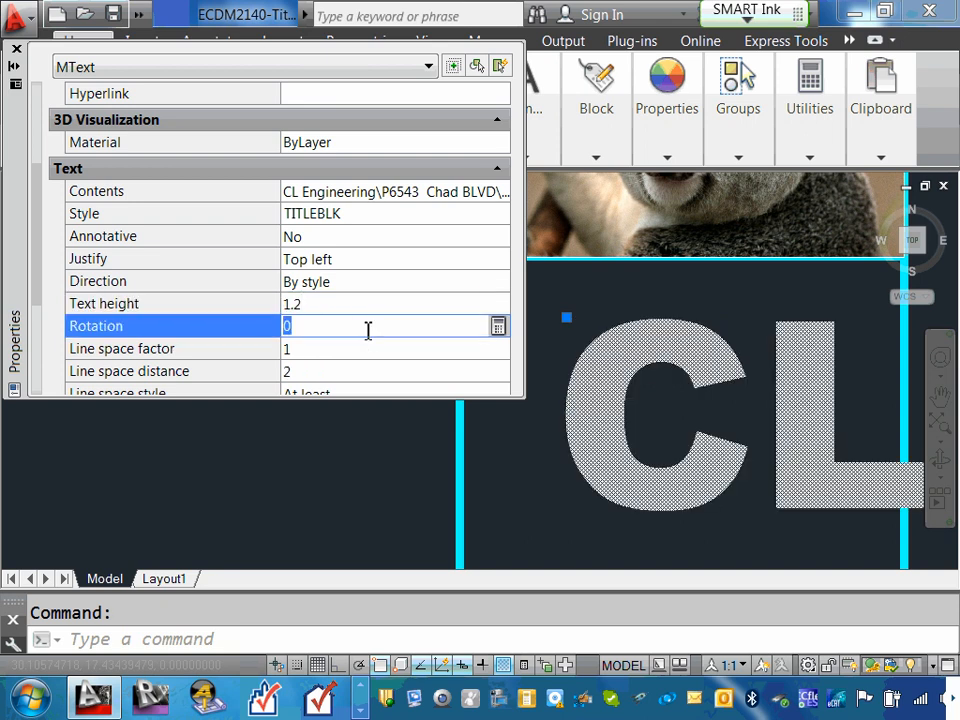
Change the text height of the company name and address to .093158
left_click(322, 310)
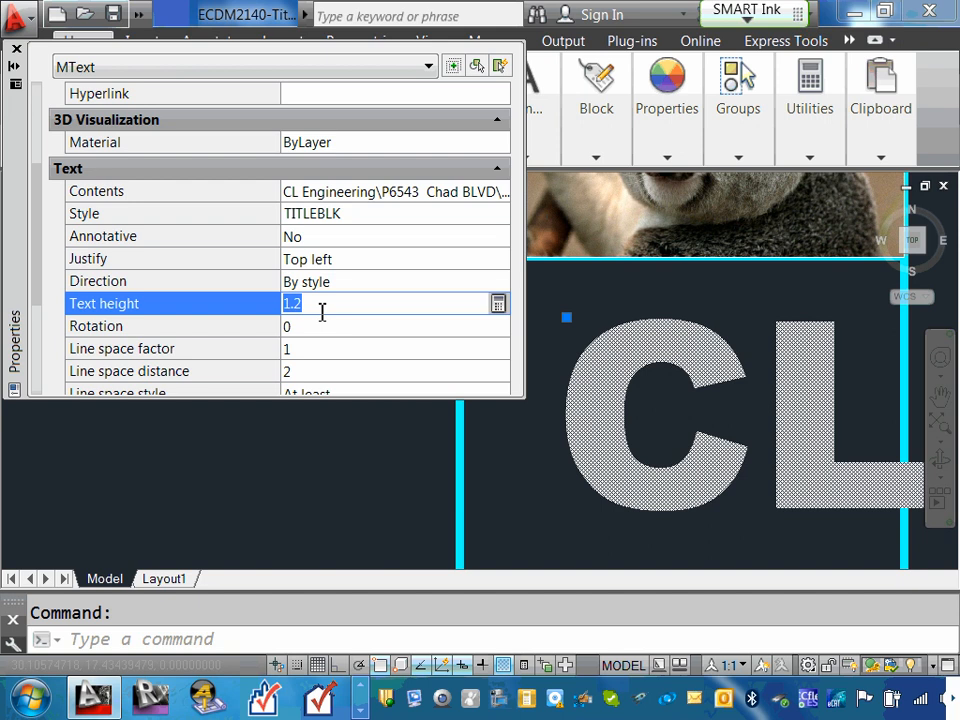
type(".093158")
left_click(340, 328)
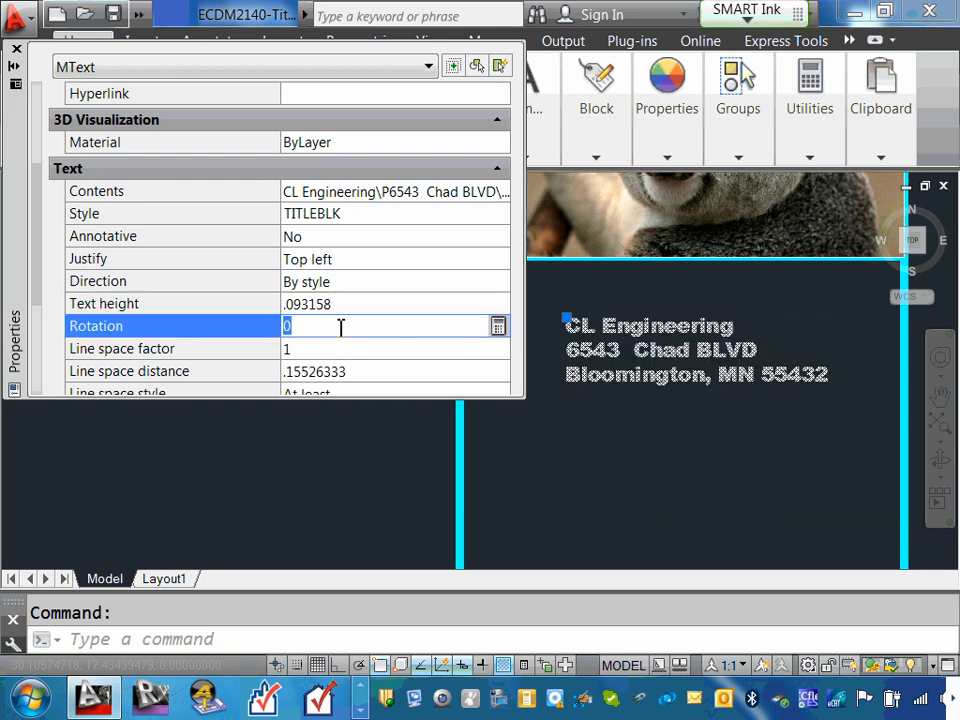
Shorten the text height value of the company name and address to .1
left_click(350, 305)
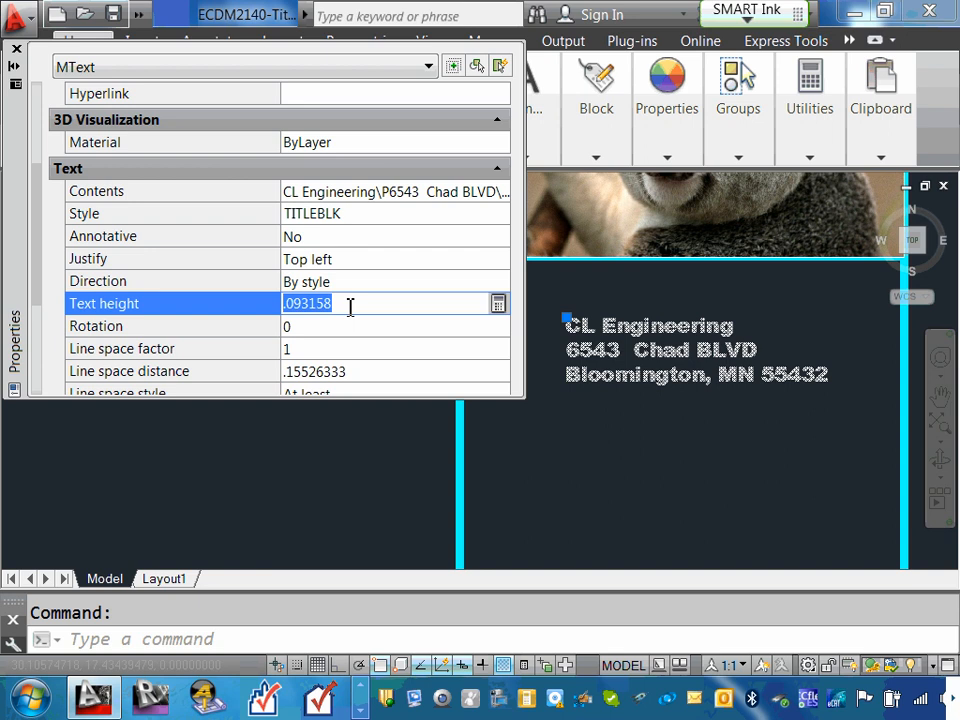
left_click(301, 305)
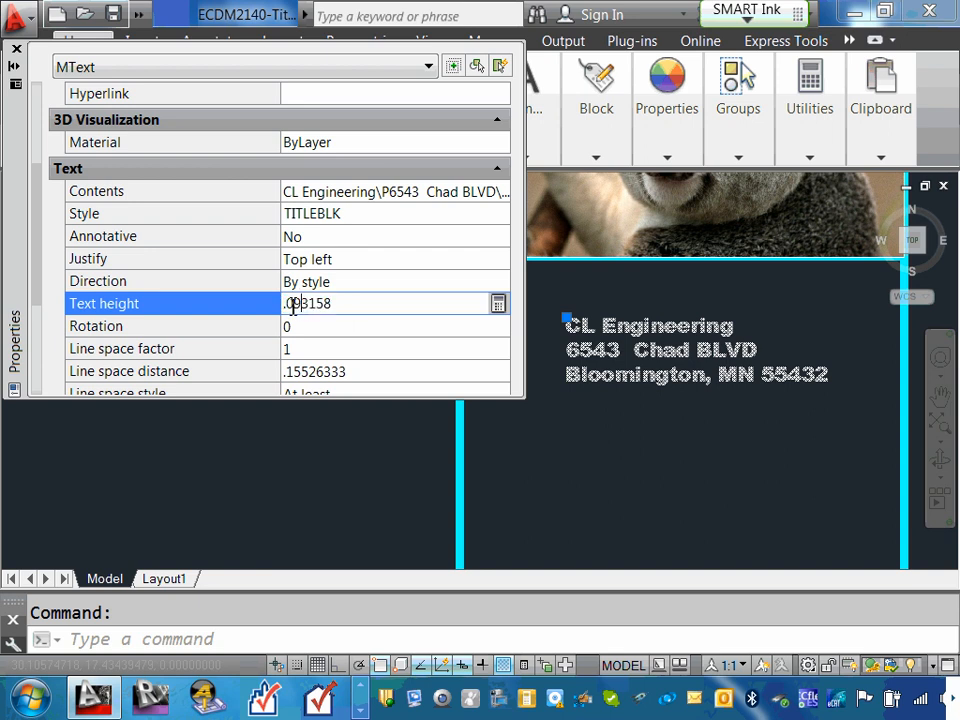
type("1")
key("Delete")
left_click(352, 320)
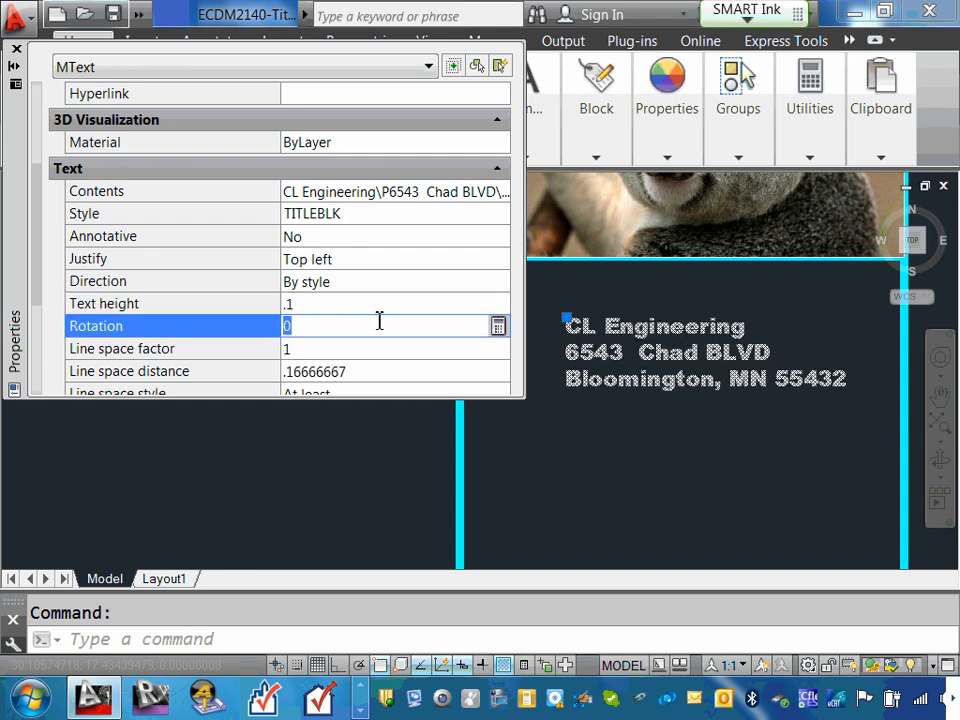
Try text heights of .5 and .3 for the company name and address below the Koala image
left_click(312, 304)
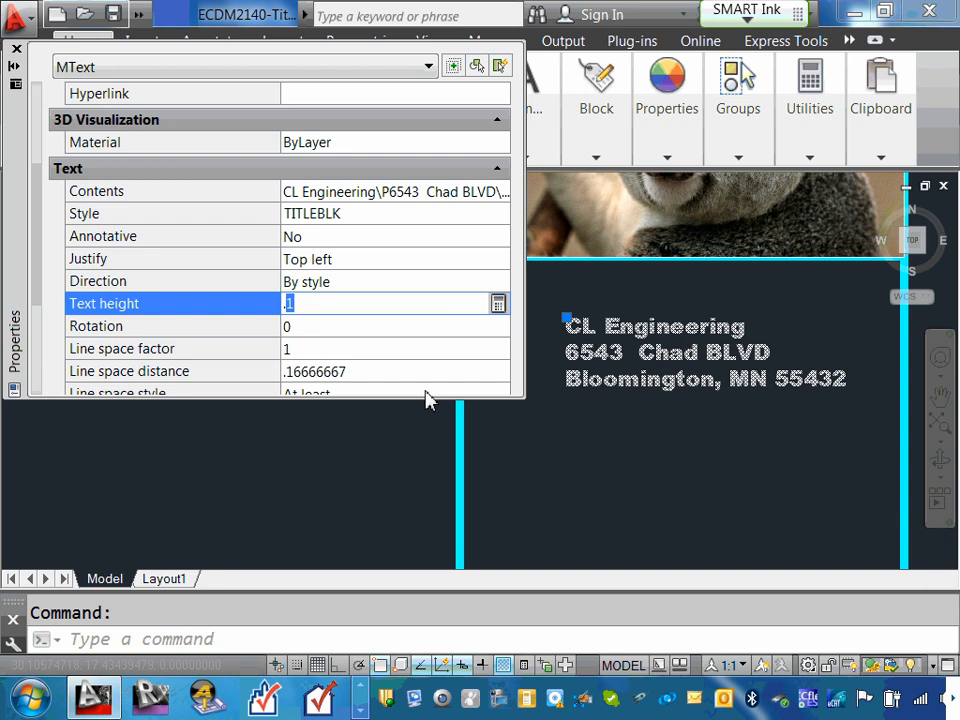
left_click(431, 328)
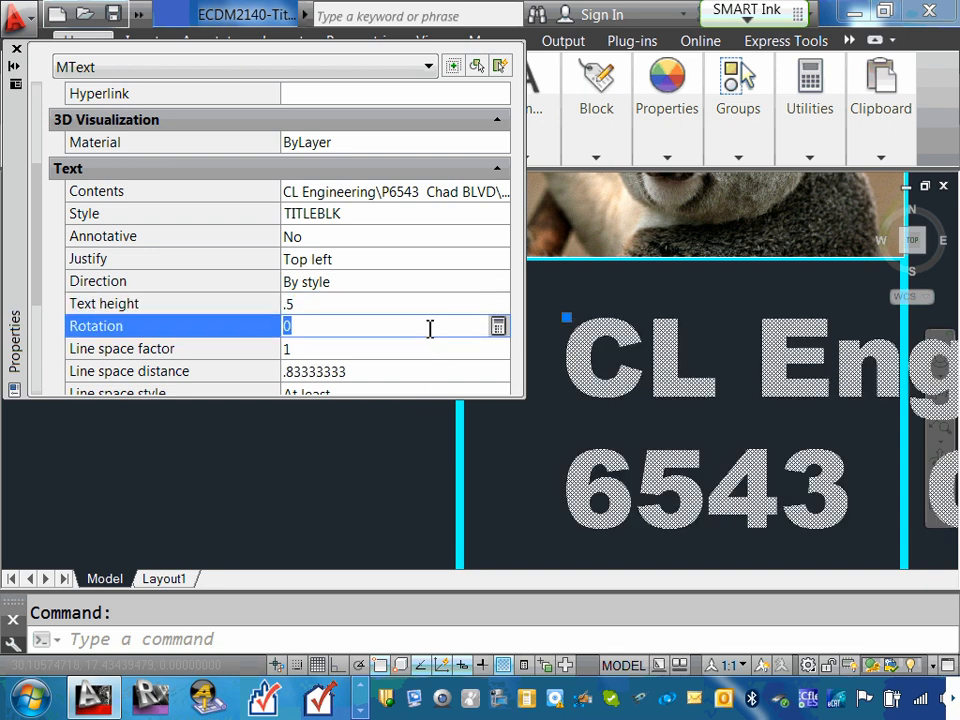
left_click(306, 303)
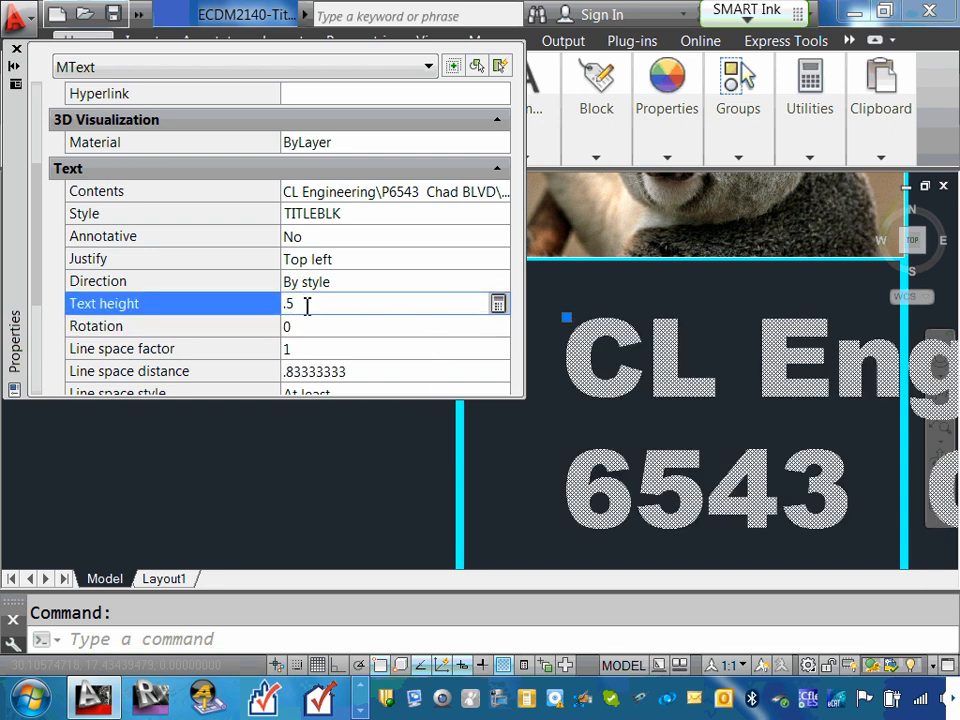
type(".3")
left_click(366, 348)
Reduce the text height of the company name and address to .2 and close its properties
left_click(318, 304)
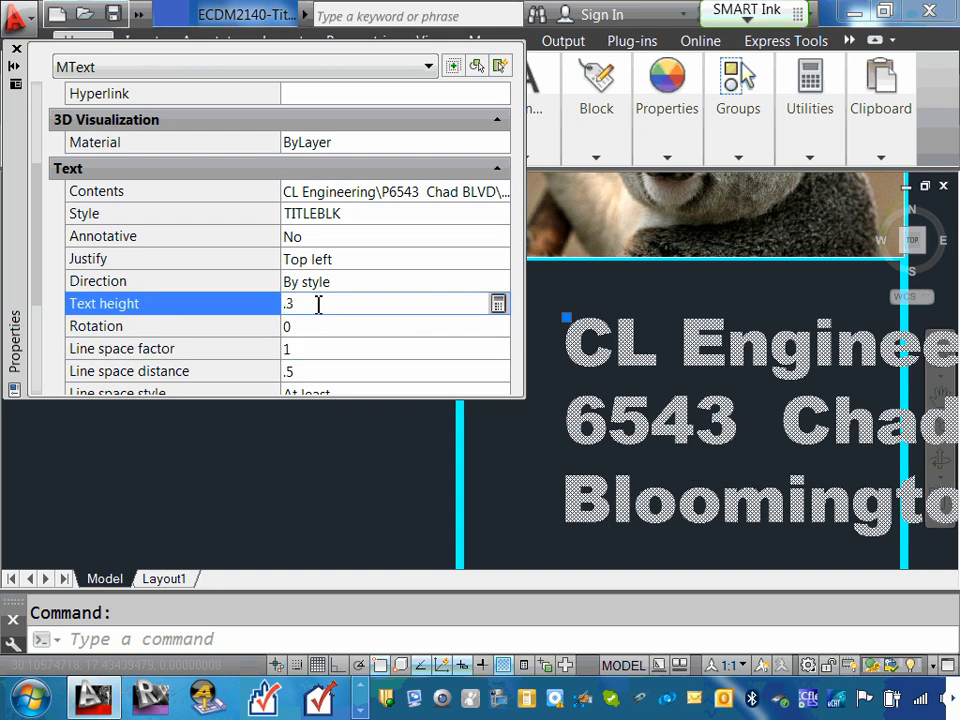
left_click(372, 320)
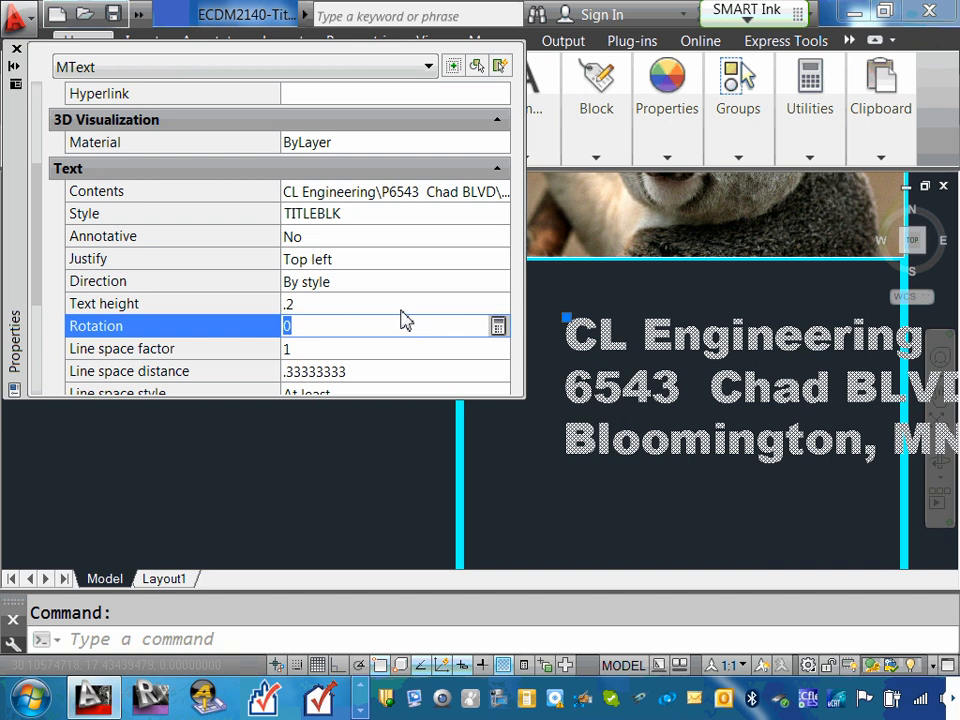
left_click(17, 50)
scroll(540, 396, "down", 3)
scroll(580, 400, "up", 3)
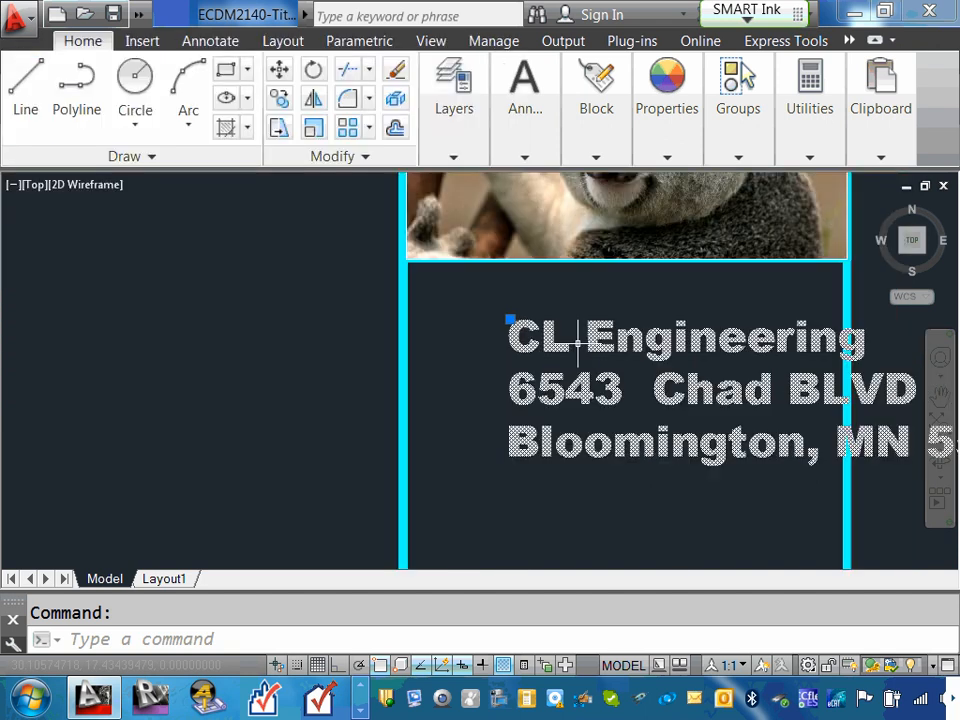
Move the company name and address text up and left, close to the left border of the cell below the Koala image
left_click(511, 336)
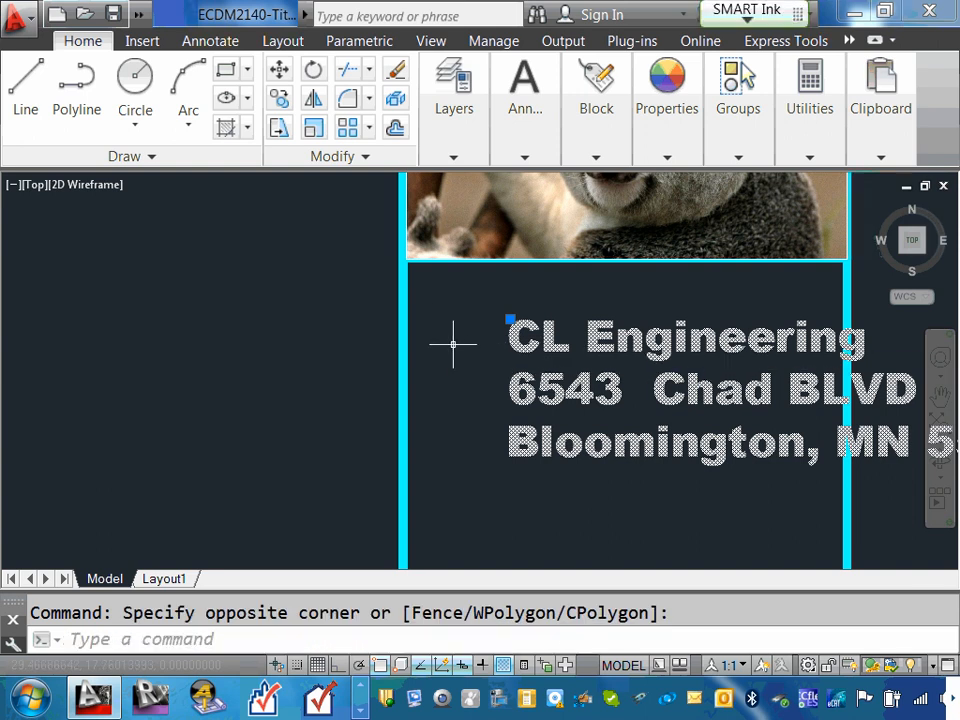
key("Escape")
left_click(560, 340)
left_click(548, 350)
left_click_drag(546, 354, 455, 332)
Set the text height of the company name and address to .15, close its properties and deselect it
left_click(517, 418)
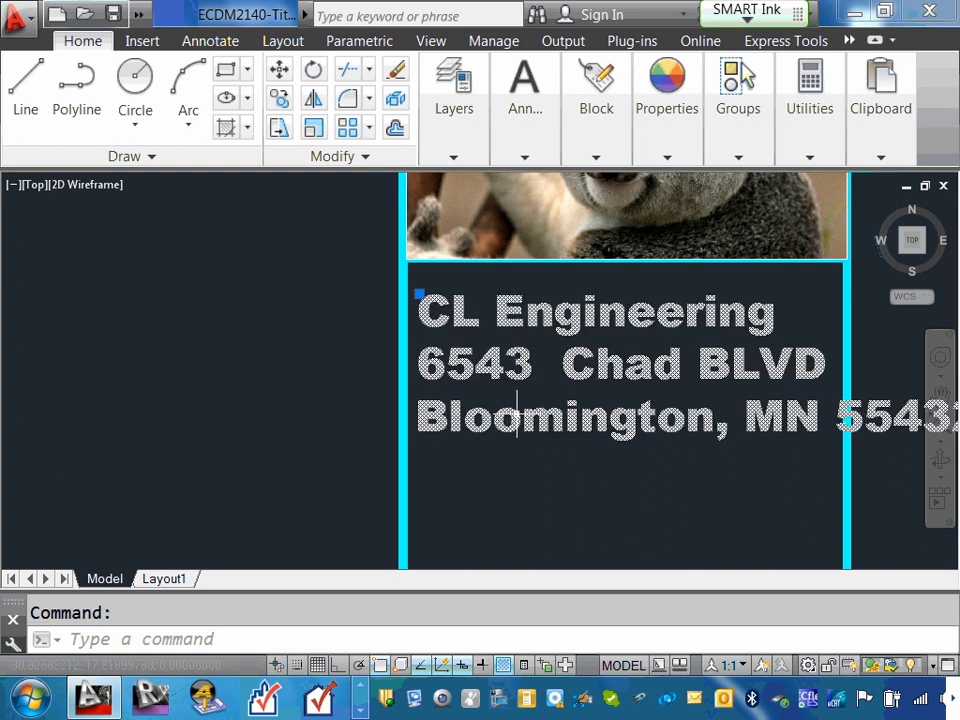
right_click(519, 424)
left_click(633, 641)
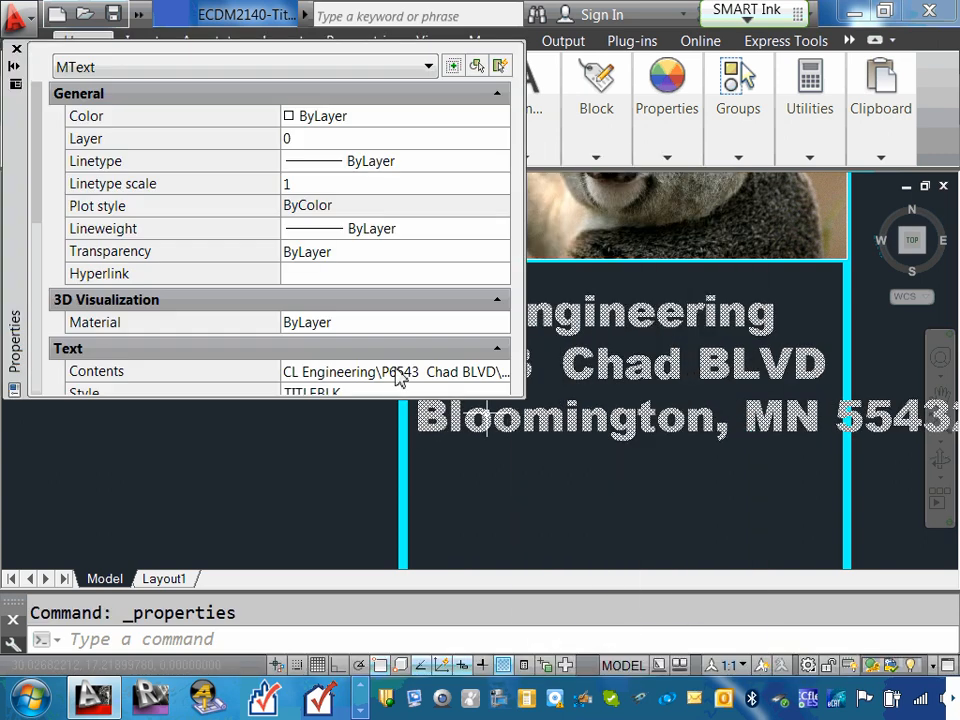
left_click_drag(40, 210, 47, 313)
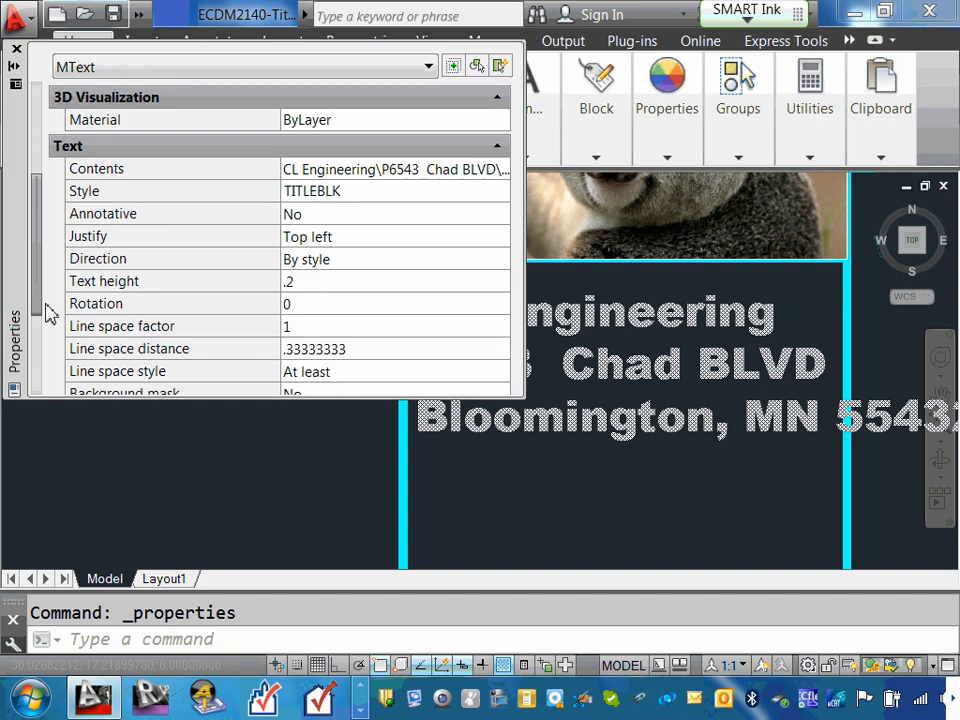
left_click(305, 284)
left_click(306, 282)
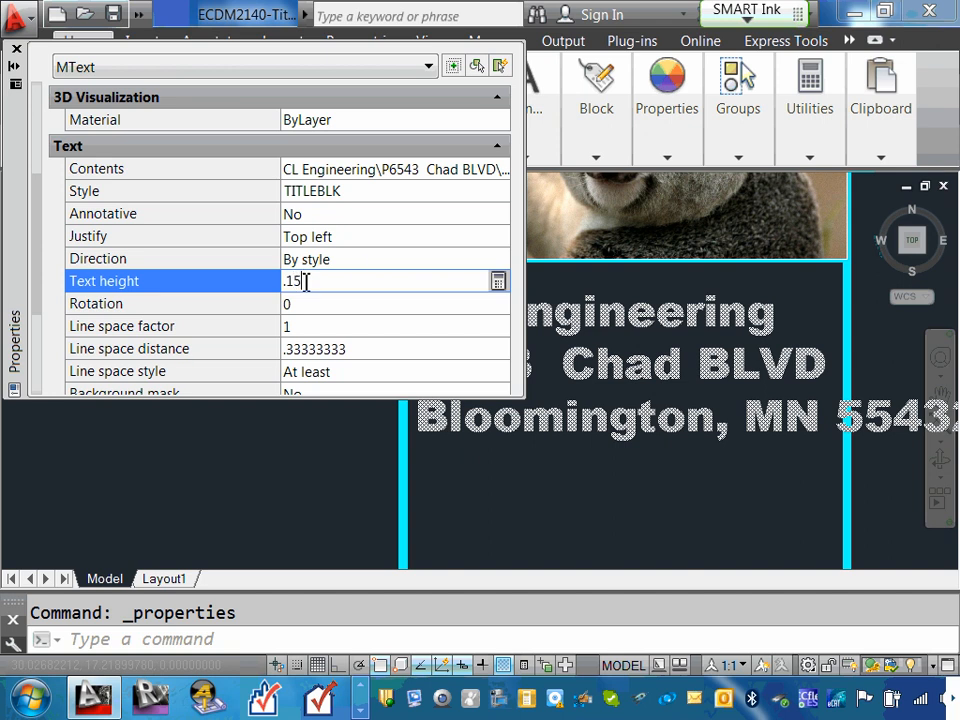
left_click(356, 312)
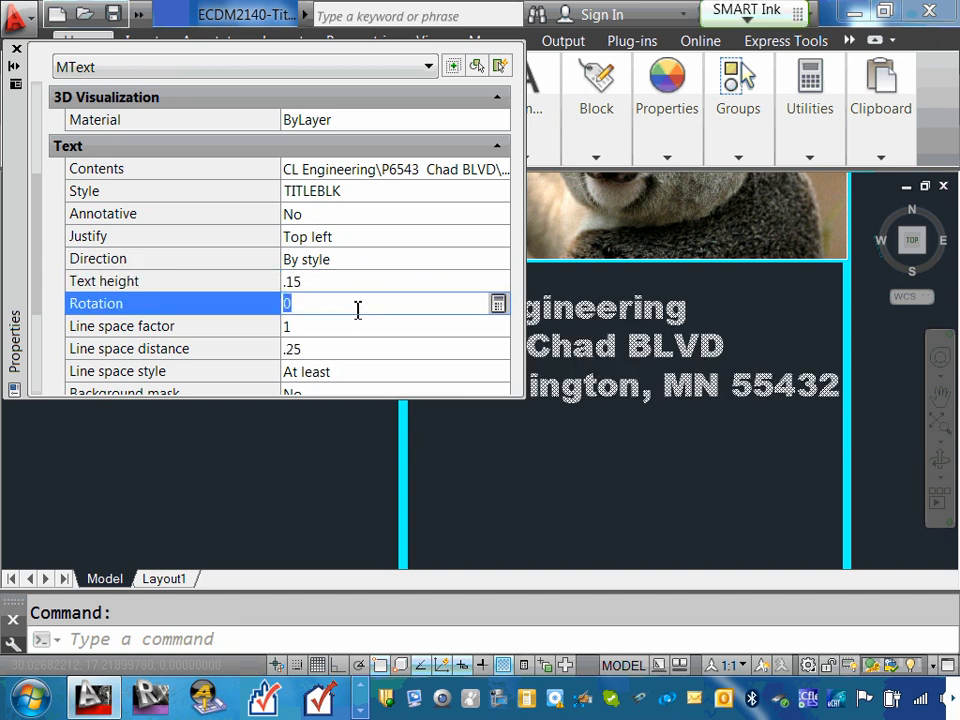
left_click(16, 48)
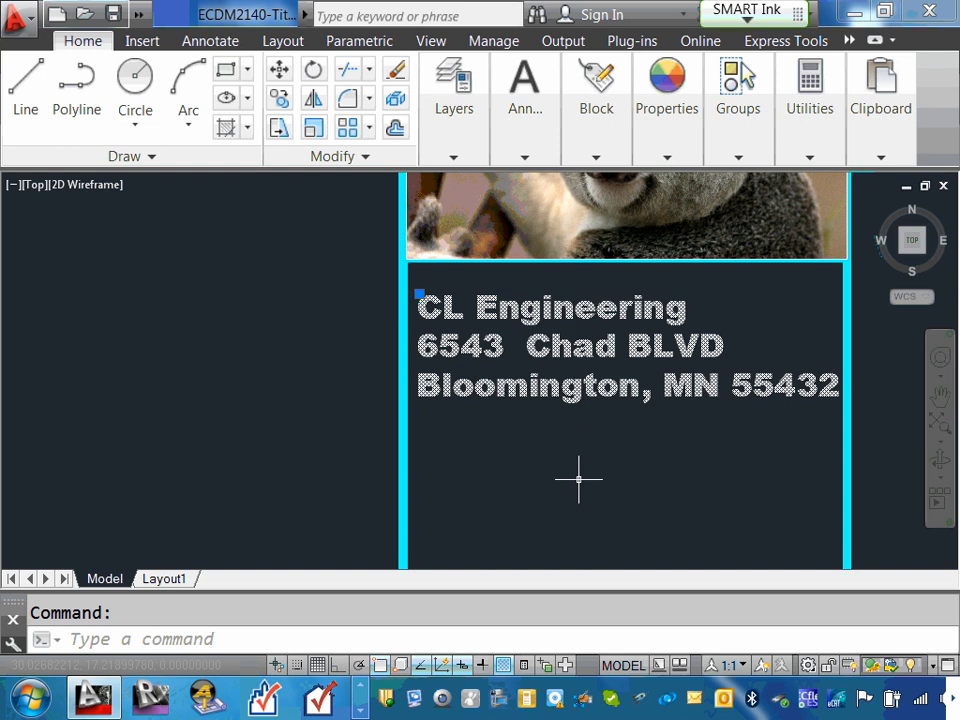
key("Escape")
Move the company name and address text straight down toward the middle of its cell below the Koala image
scroll(561, 450, "down", 4)
scroll(574, 456, "up", 2)
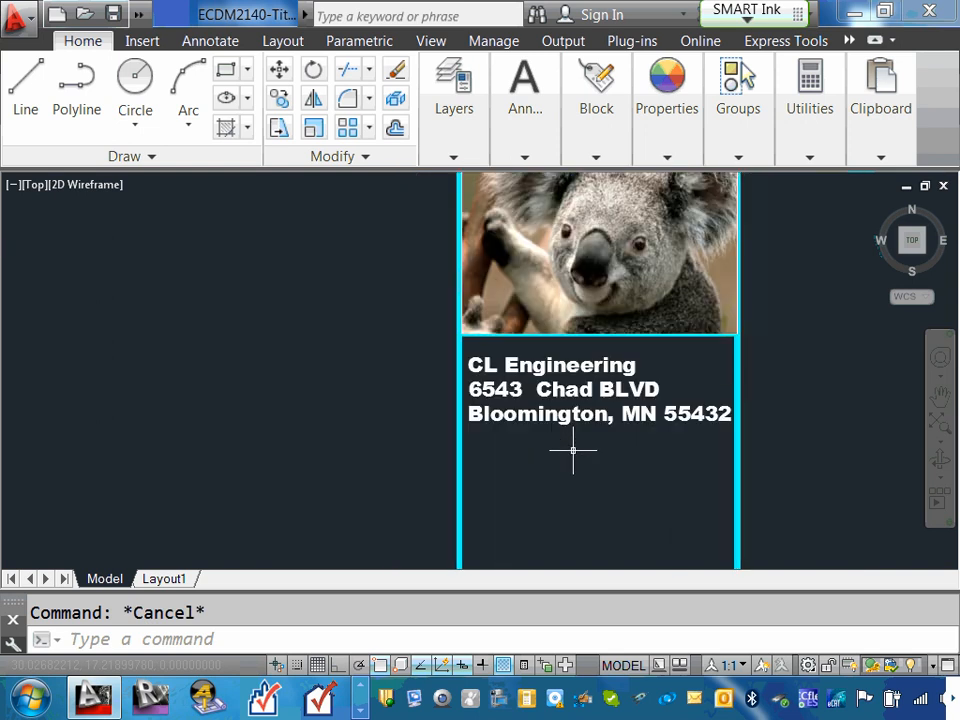
scroll(552, 425, "down", 2)
scroll(545, 418, "up", 2)
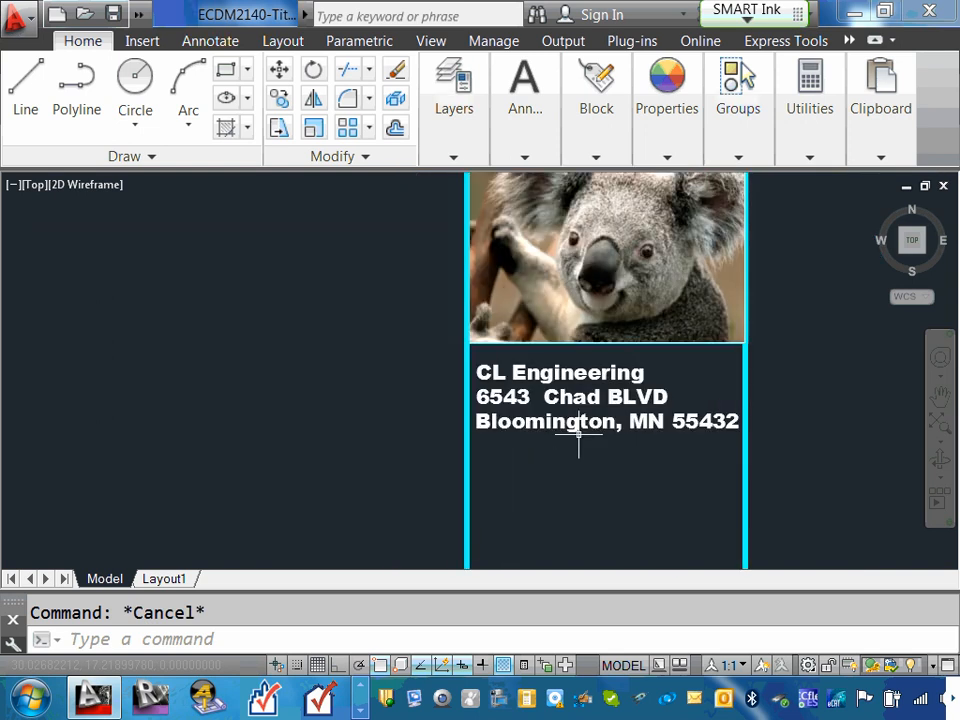
scroll(566, 430, "down", 2)
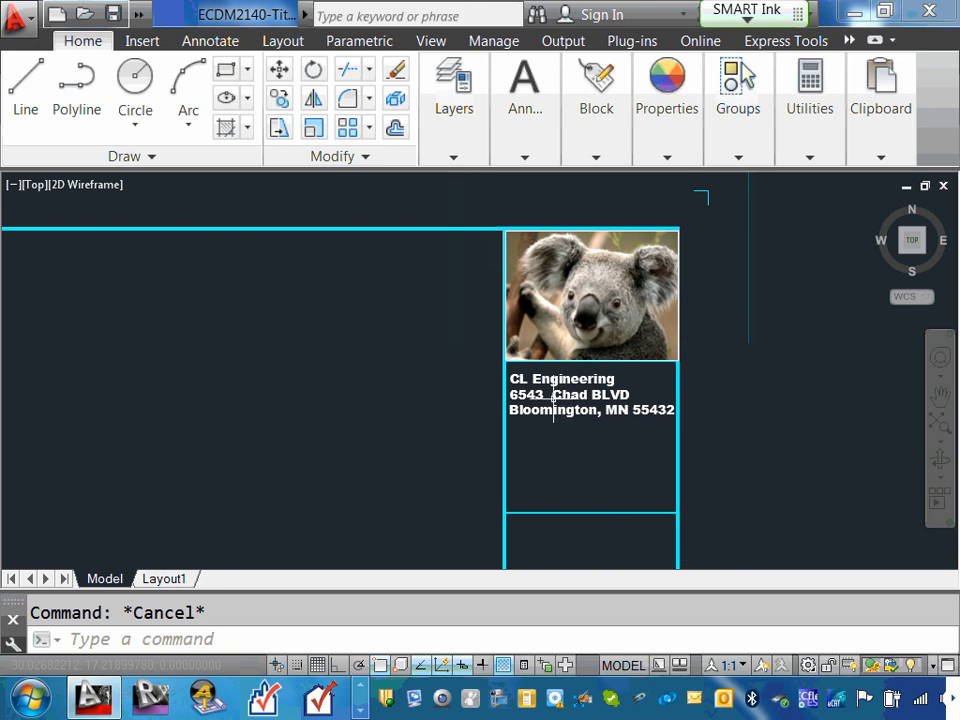
scroll(600, 430, "up", 2)
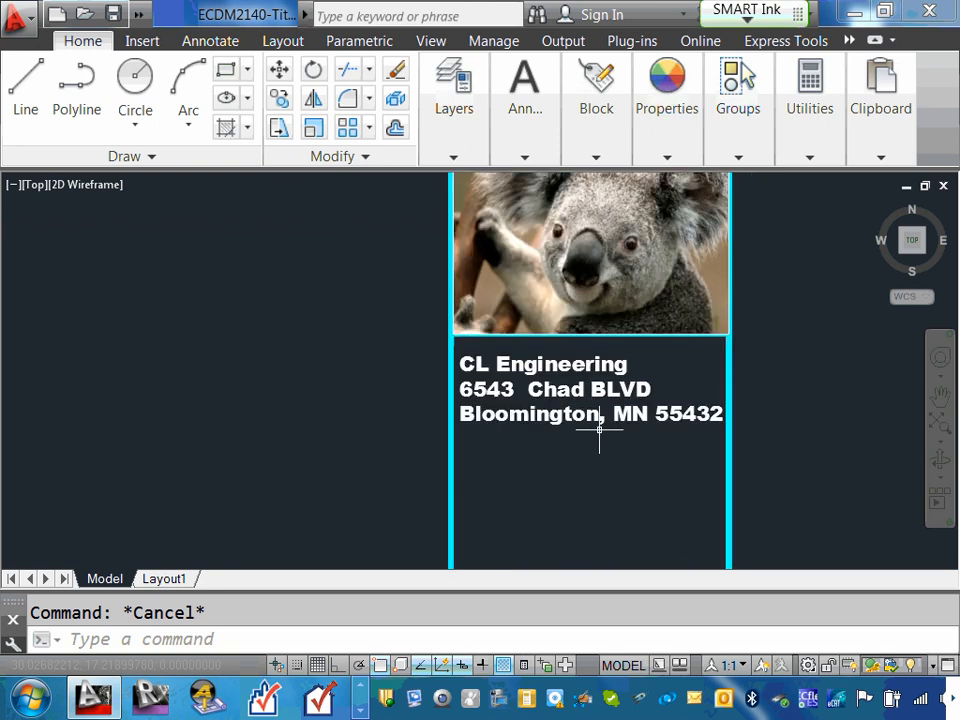
left_click(583, 420)
left_click_drag(581, 430, 583, 482)
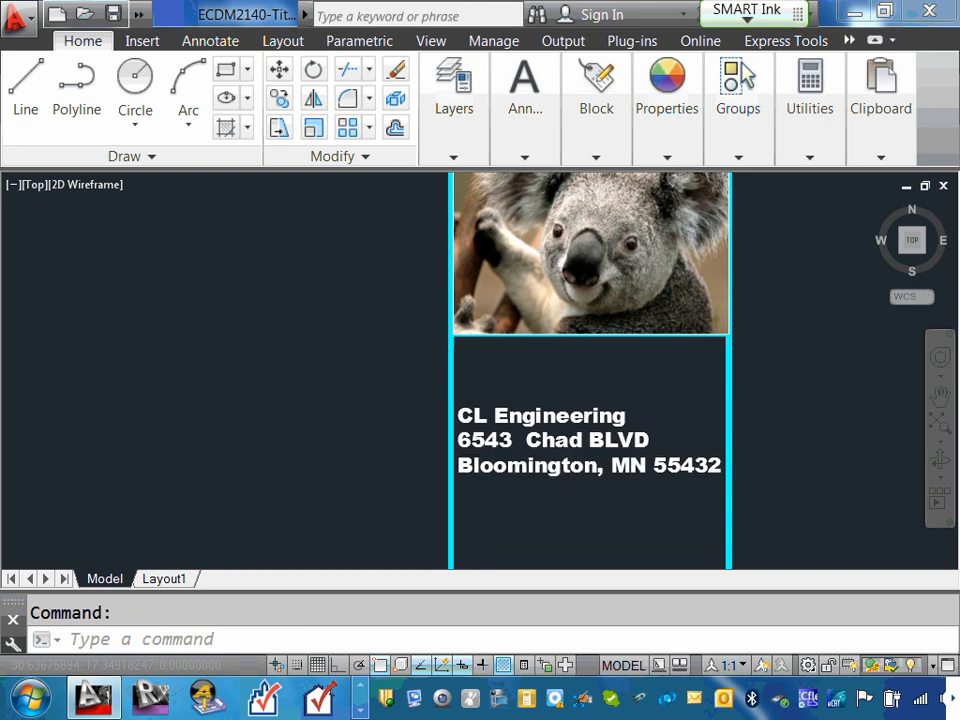
Move the company name and address text up to near the top of its cell below the Koala image
scroll(570, 380, "down", 4)
scroll(565, 391, "up", 6)
left_click(549, 408)
left_click_drag(549, 408, 551, 343)
scroll(551, 343, "down", 2)
scroll(585, 378, "down", 2)
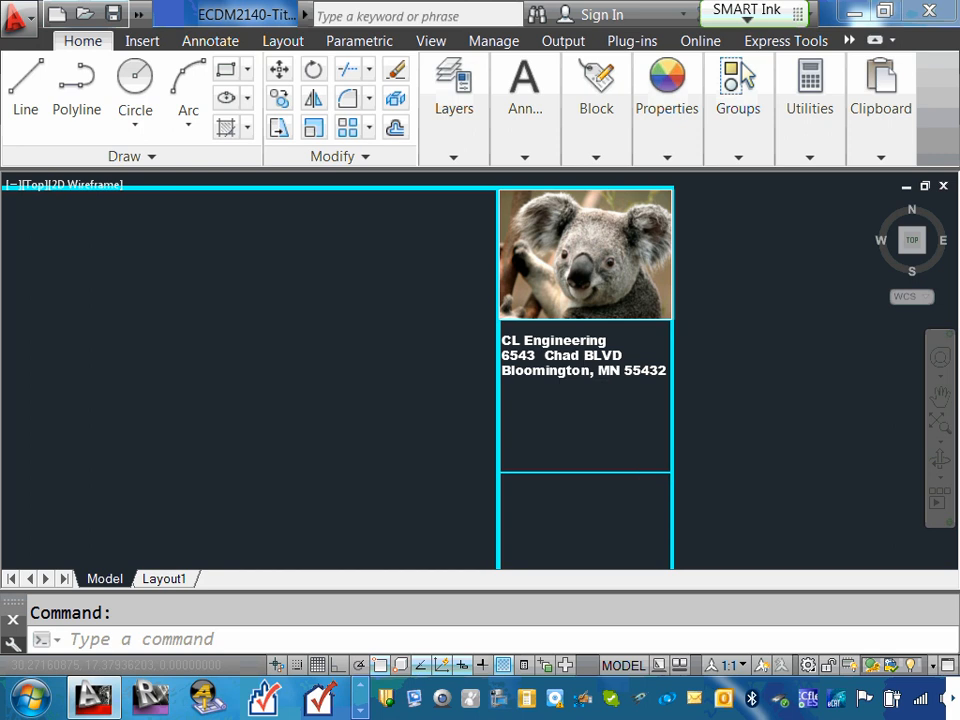
Copy the company name and address text with a base point at the right end of its cell's lower border
scroll(585, 378, "down", 3)
scroll(572, 461, "up", 3)
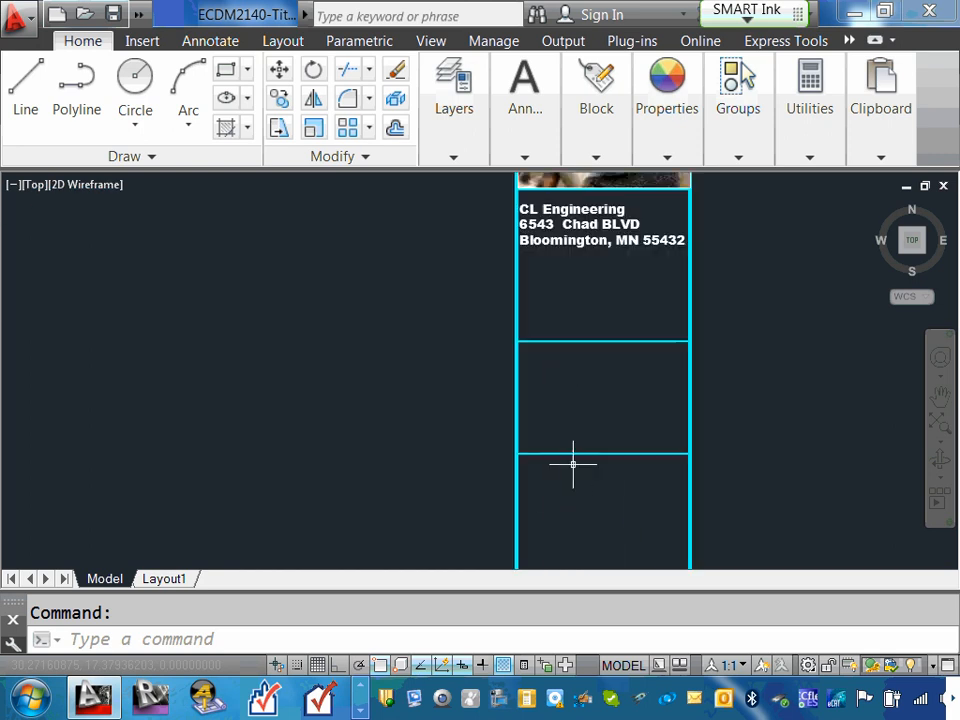
left_click(610, 250)
right_click(612, 251)
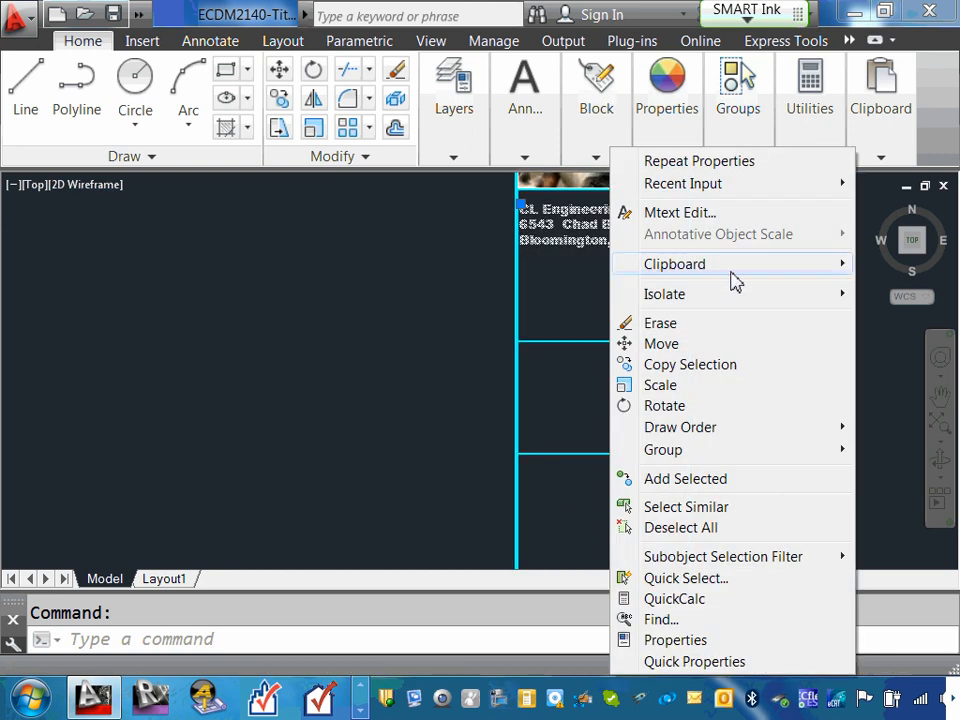
mouse_move(733, 267)
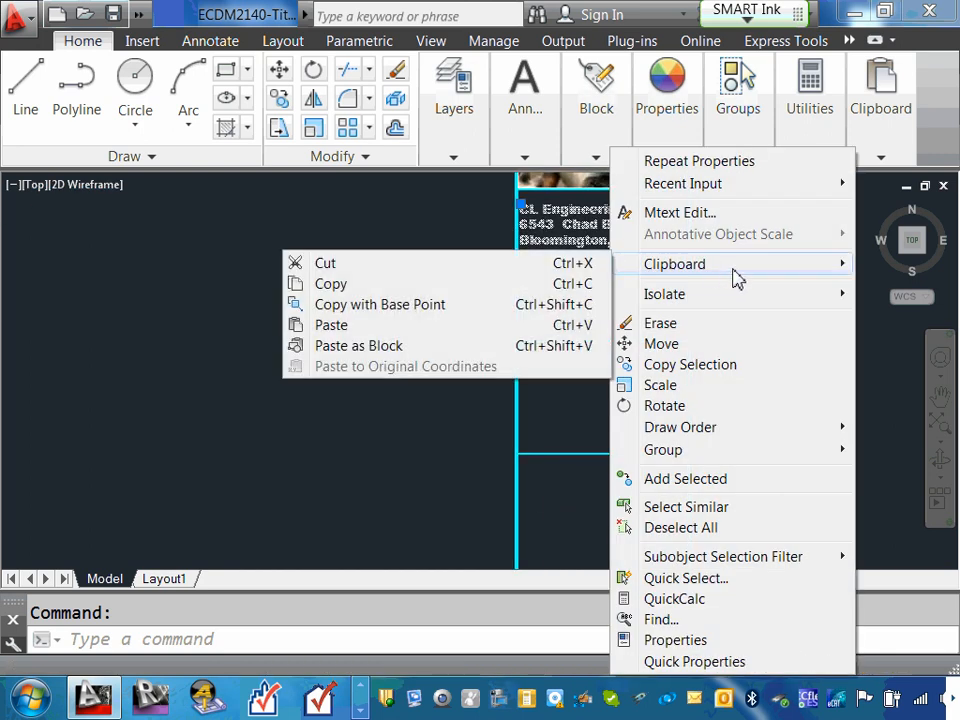
left_click(457, 312)
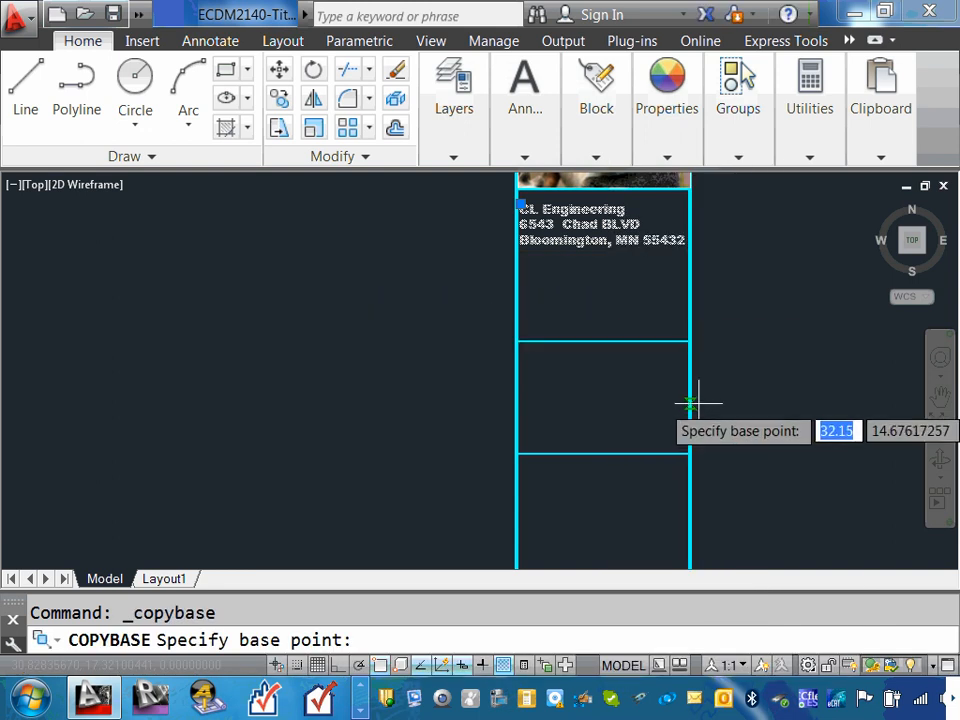
left_click(690, 341)
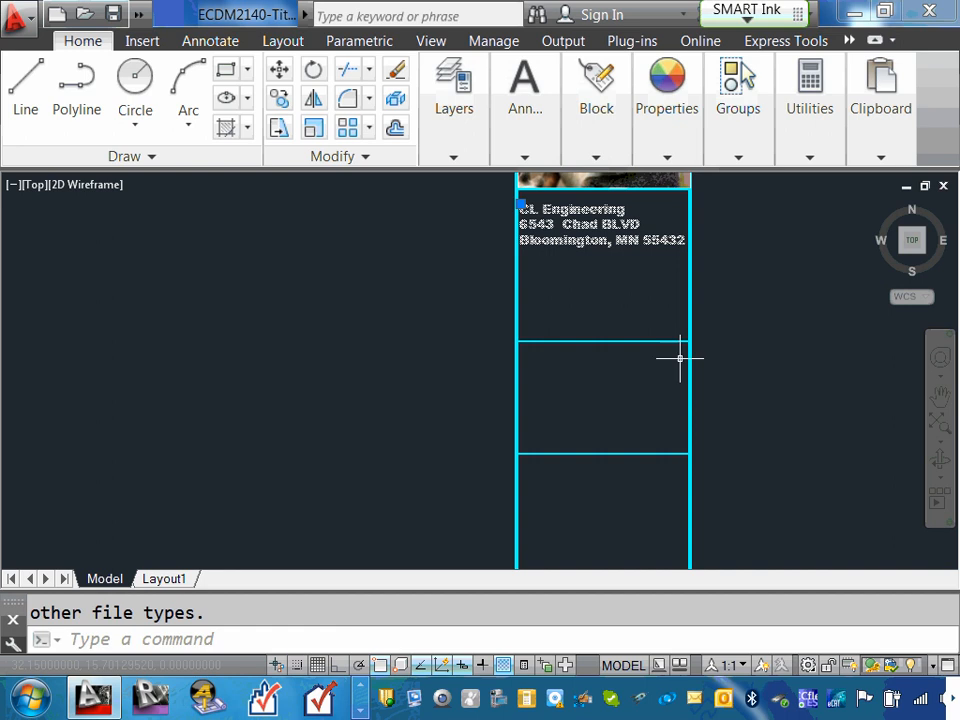
Paste the copied text using the right end of the second text cell's lower border as insertion point
right_click(637, 421)
mouse_move(816, 266)
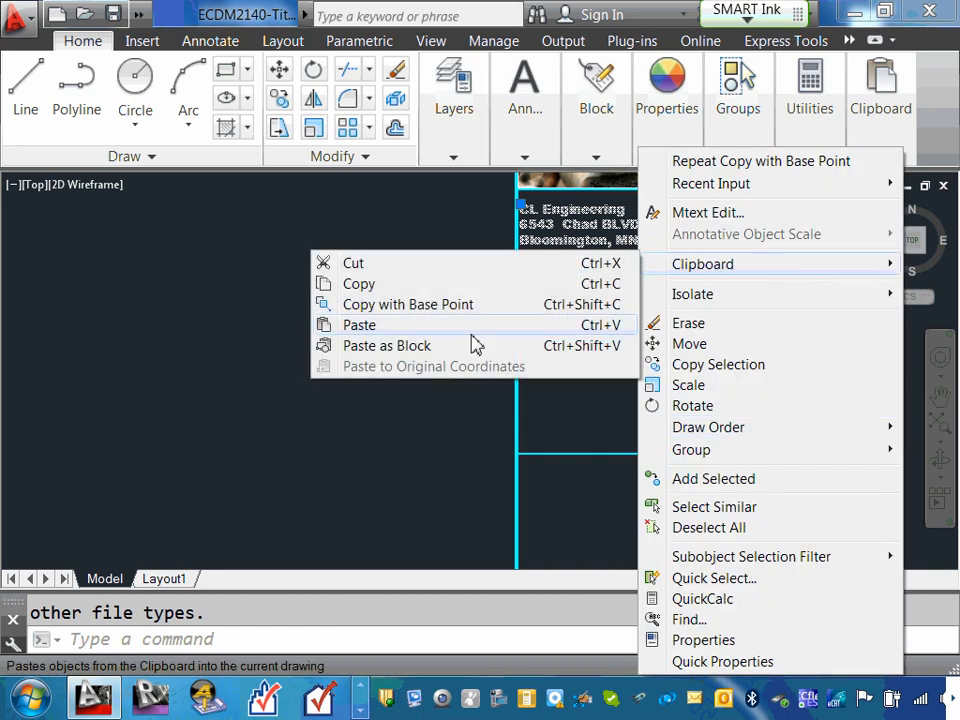
left_click(398, 333)
scroll(733, 497, "up", 5)
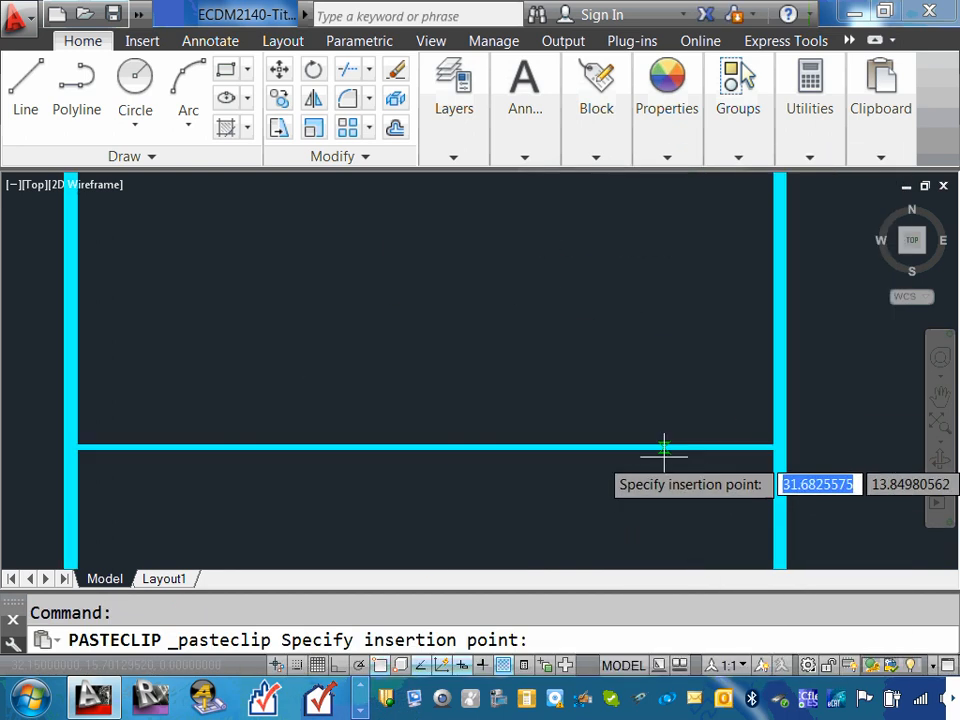
left_click(779, 447)
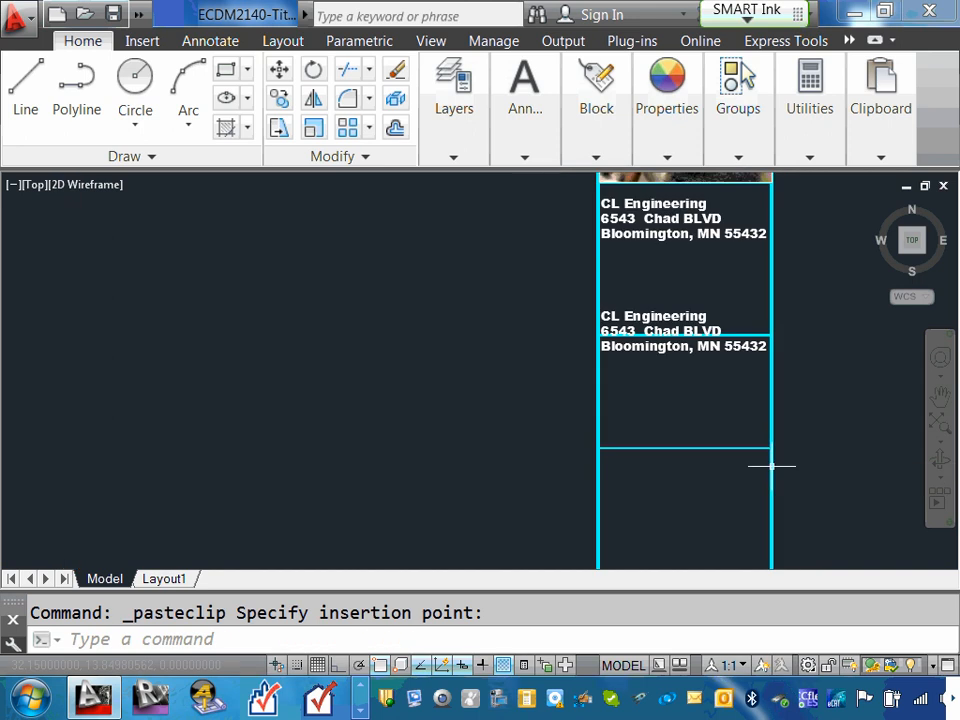
Paste another copy of the text into the third cell, inserting it at the right end of the border above the certification note
scroll(765, 456, "down", 6)
scroll(742, 488, "up", 4)
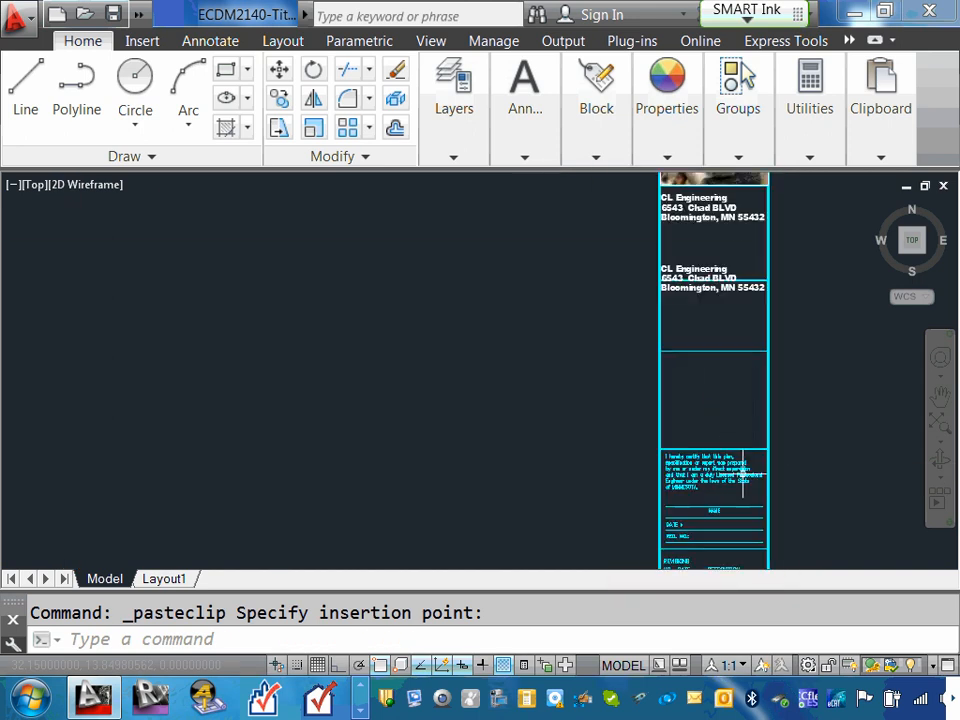
right_click(740, 435)
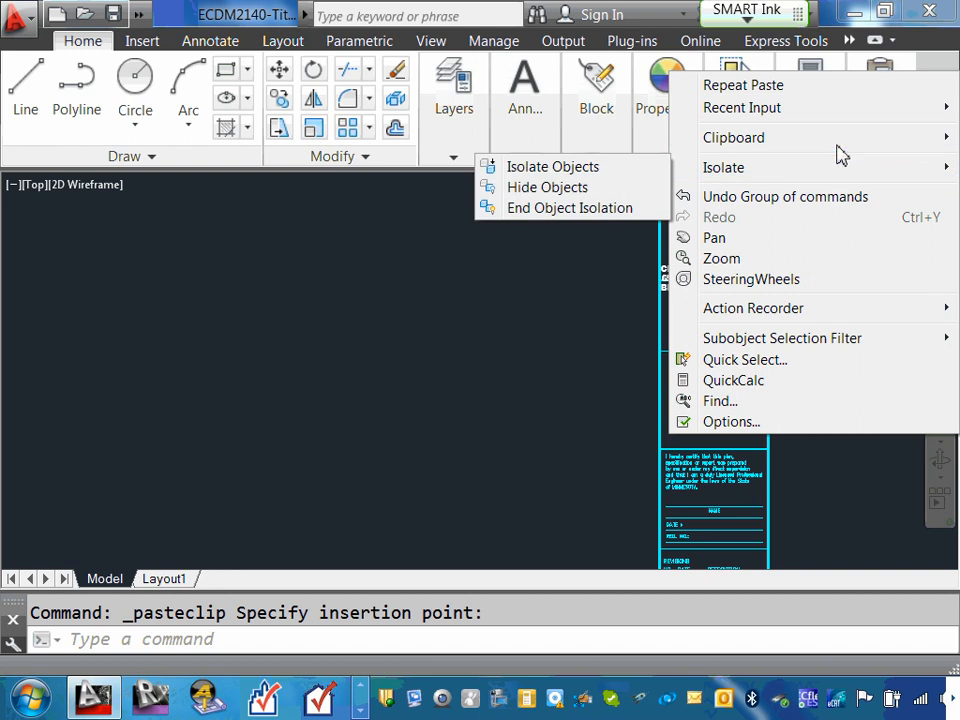
mouse_move(845, 140)
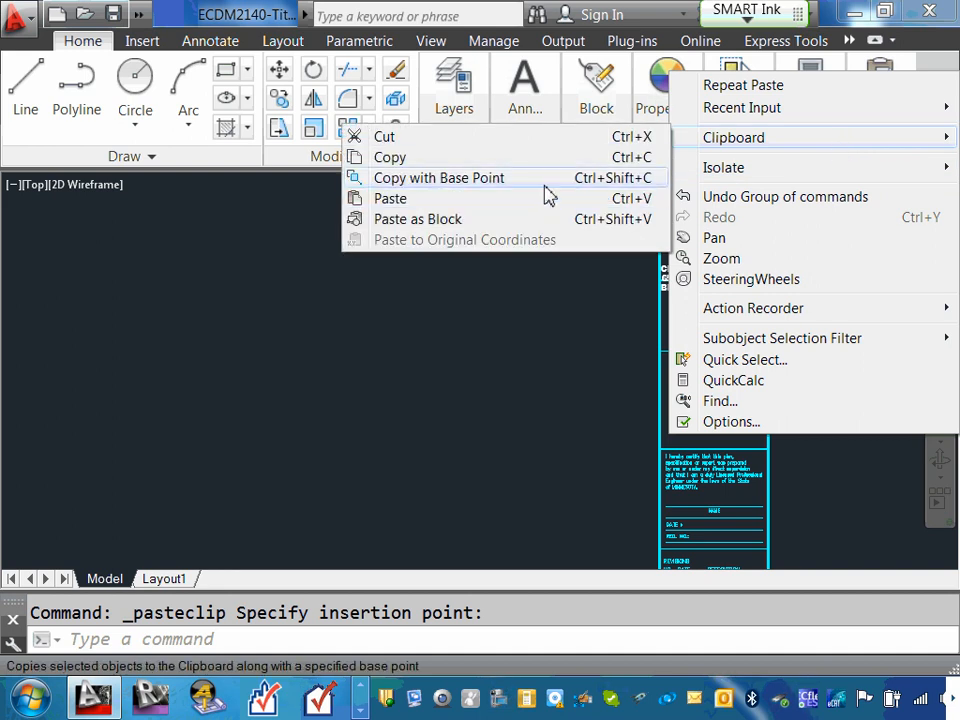
left_click(522, 207)
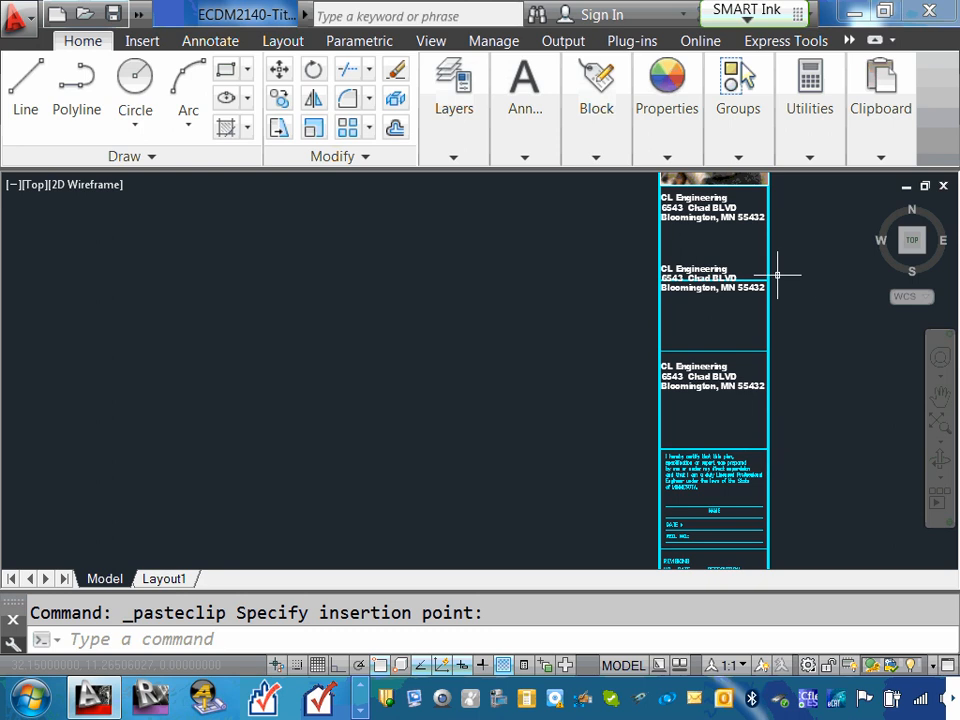
Move the middle copy of the text down off the border line into the second cell and deselect it
scroll(750, 275, "up", 4)
left_click(716, 294)
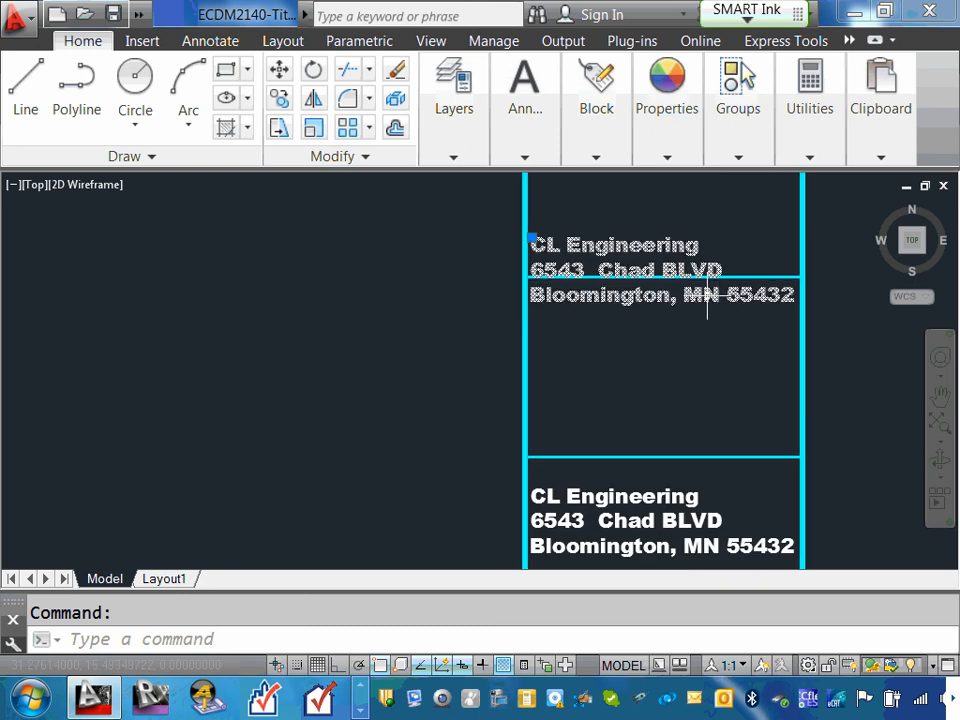
left_click_drag(707, 291, 712, 372)
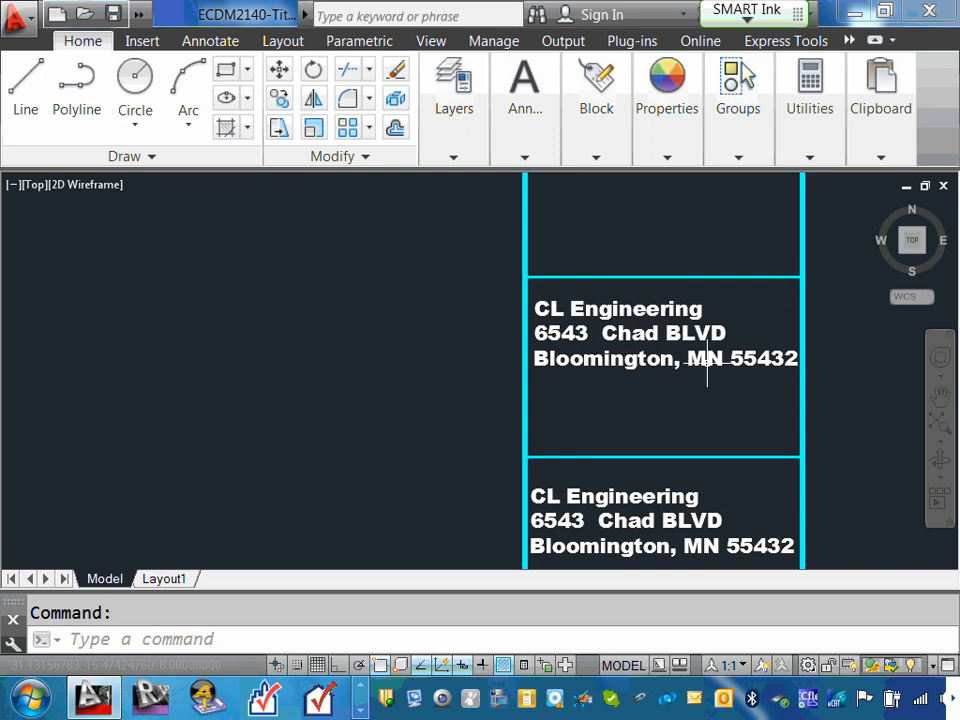
scroll(825, 379, "down", 4)
key("Escape")
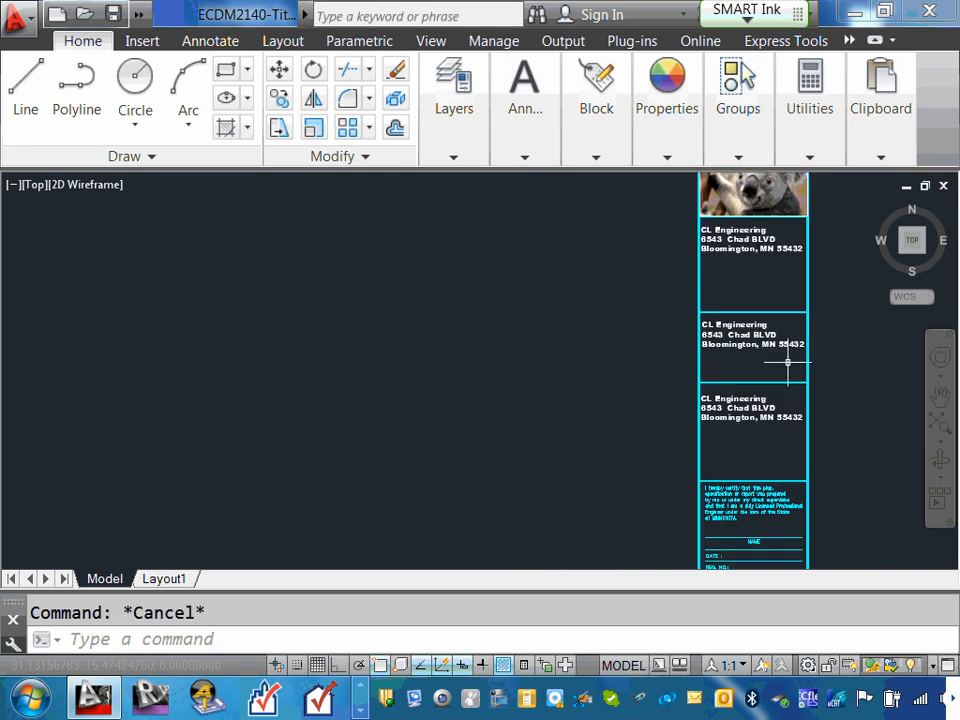
Change the company name in the second cell's text to "CL Contracor" and close the text editor
scroll(795, 377, "down", 4)
scroll(810, 369, "up", 6)
middle_click_drag(810, 369, 726, 376)
scroll(727, 378, "down", 2)
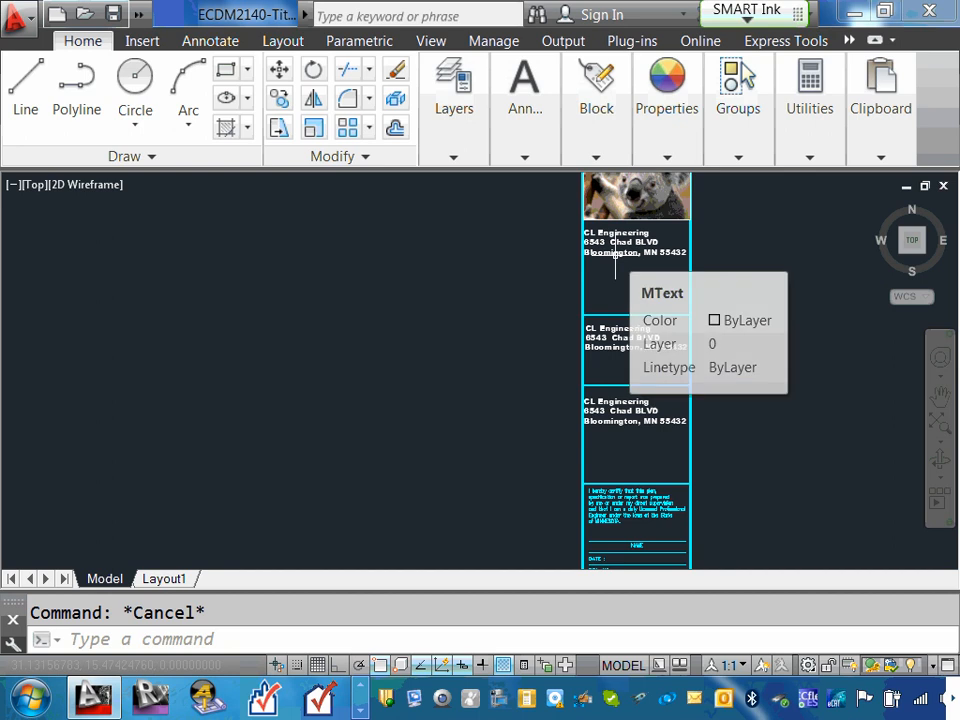
scroll(601, 270, "up", 4)
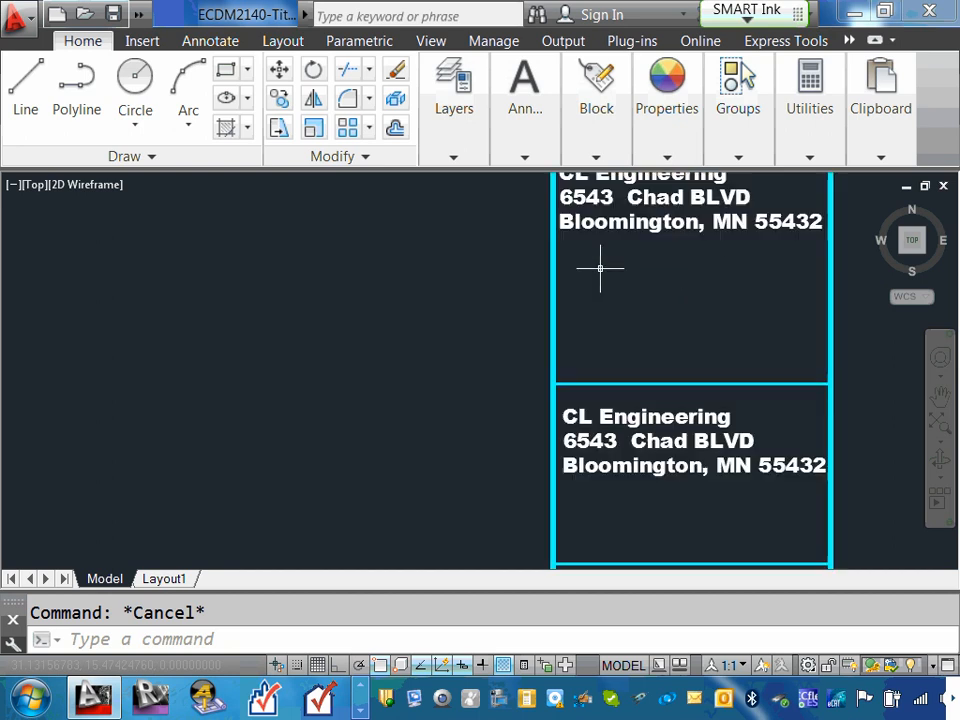
scroll(632, 425, "up", 2)
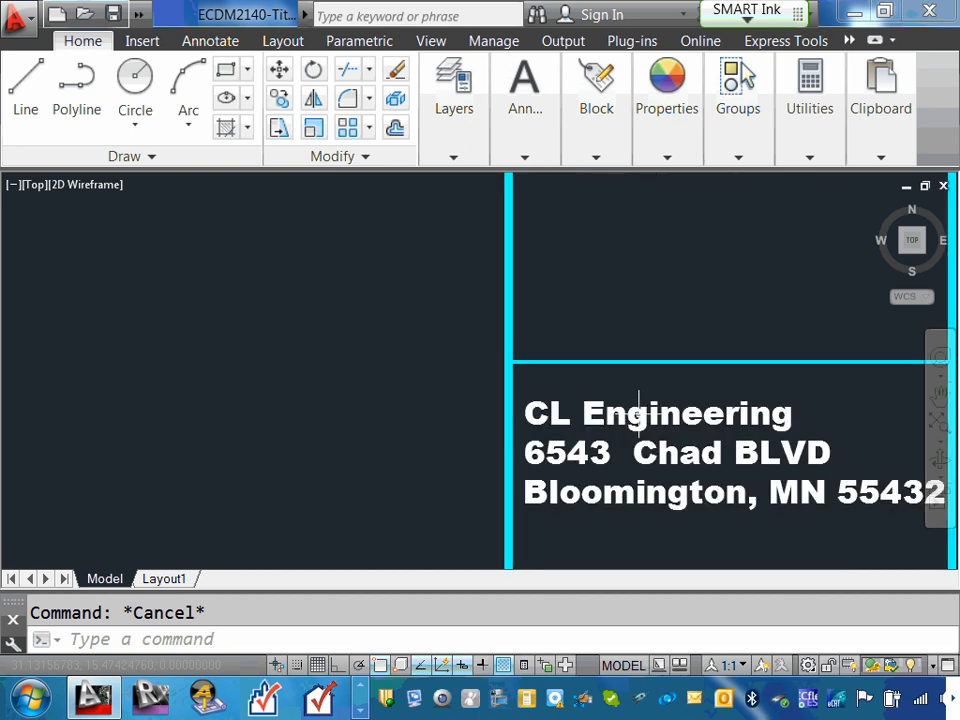
double_click(638, 414)
left_click_drag(583, 413, 796, 416)
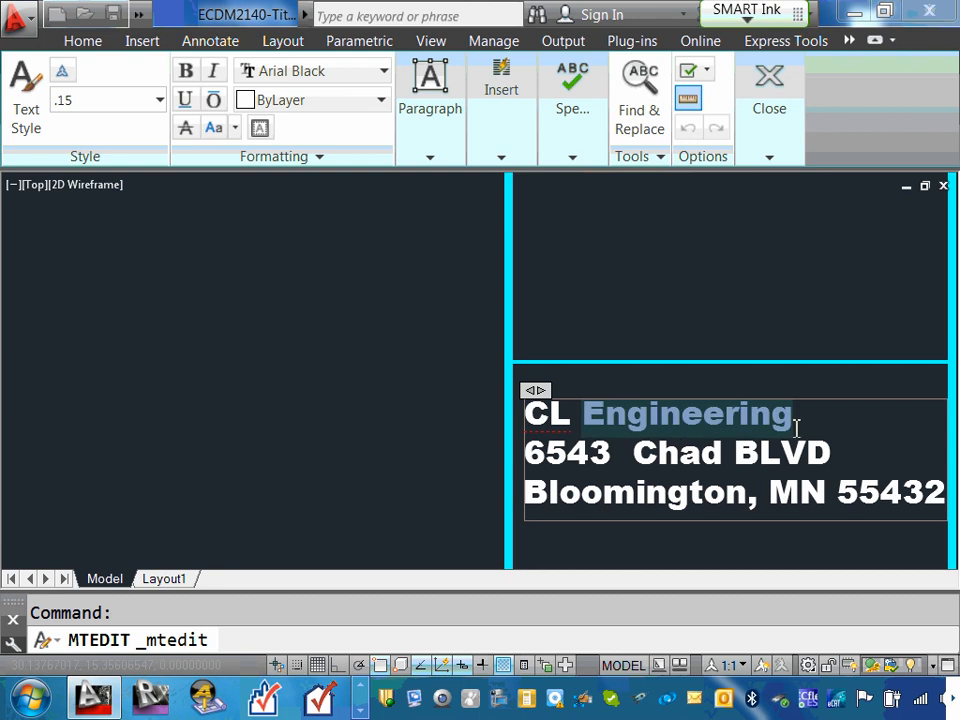
type("Contracr")
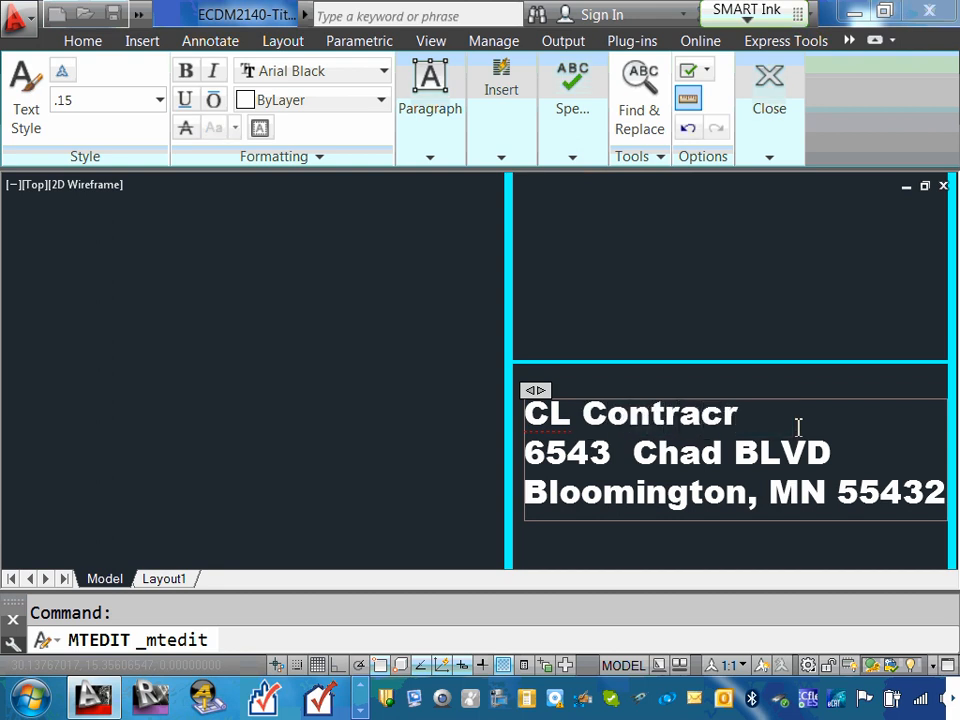
key("BackSpace")
type("ot")
key("BackSpace")
type("r")
left_click(760, 302)
scroll(758, 302, "down", 6)
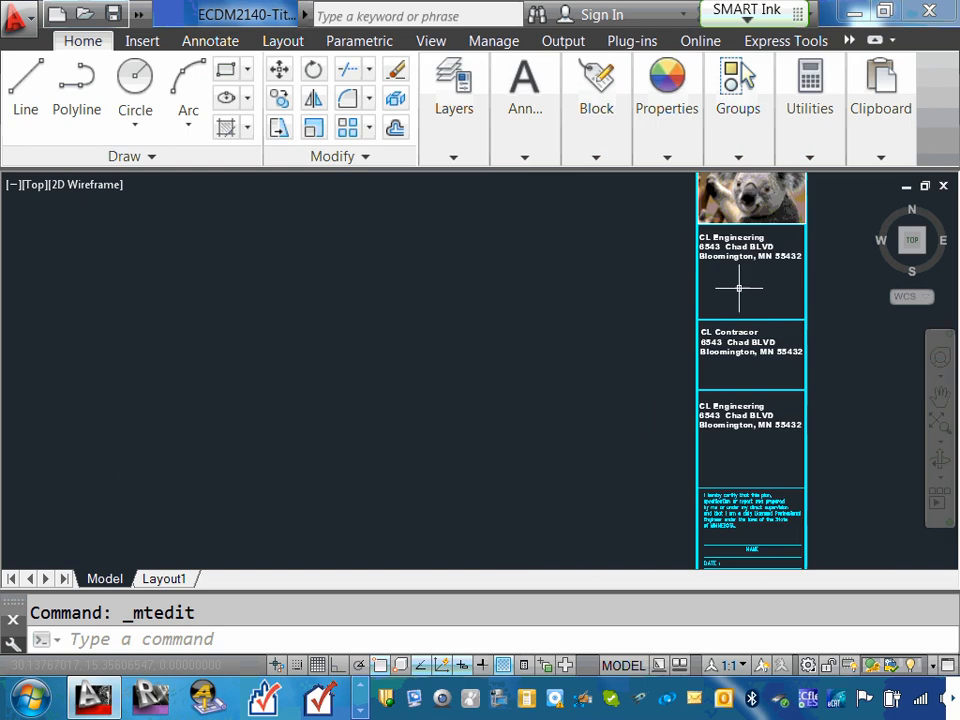
Change the company name in the third cell's text to "CL Archetictural", keeping the address on its own lines, and close the editor
scroll(750, 450, "up", 4)
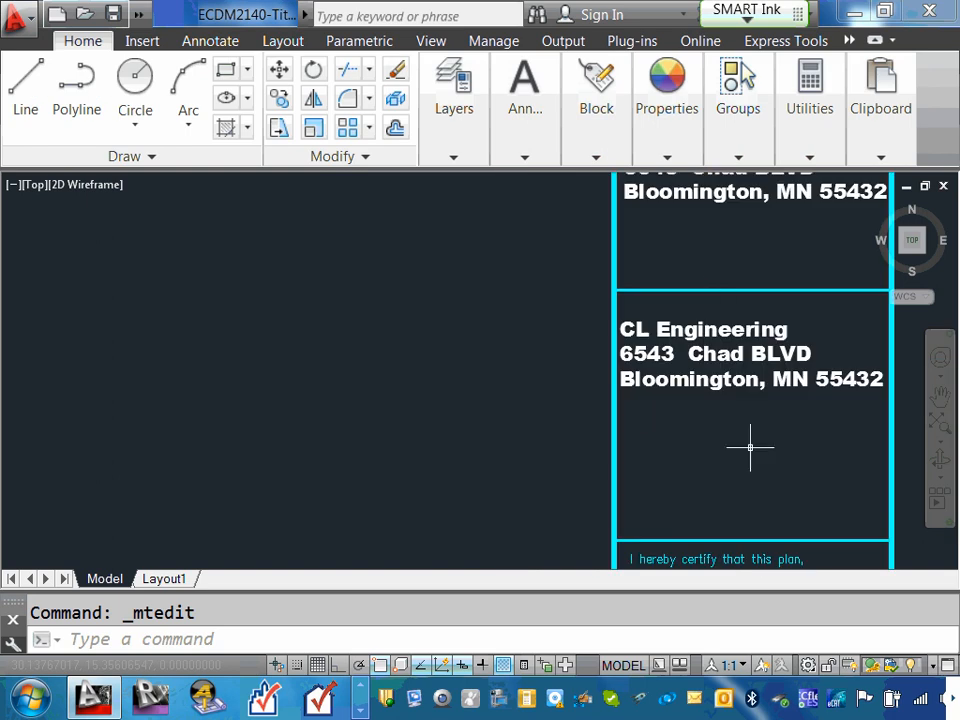
double_click(706, 330)
left_click_drag(656, 330, 813, 329)
type("A")
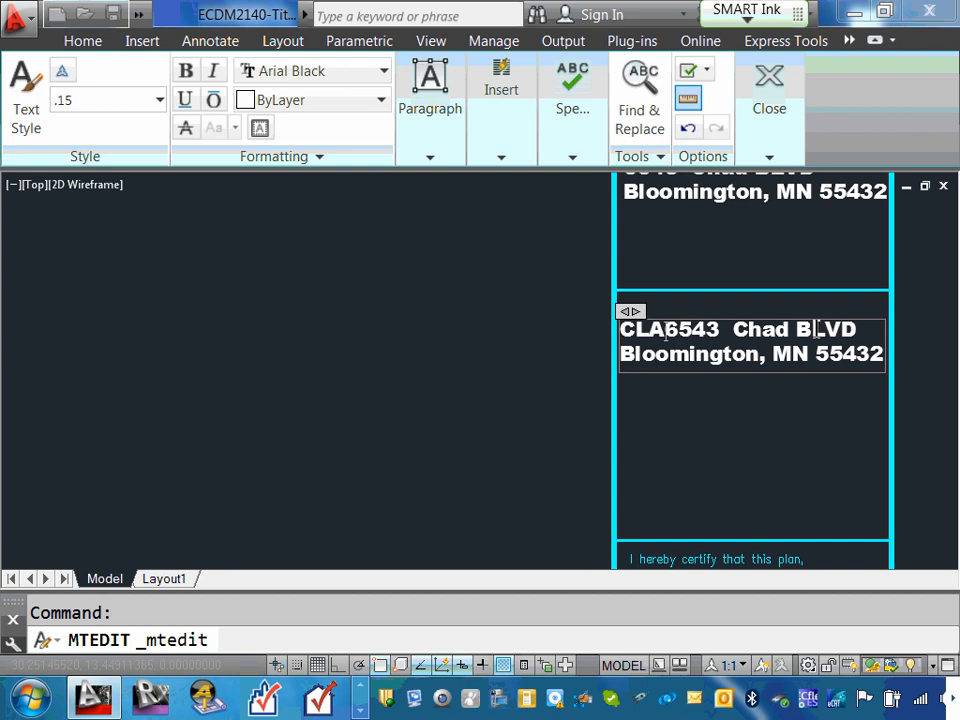
type("rchwe")
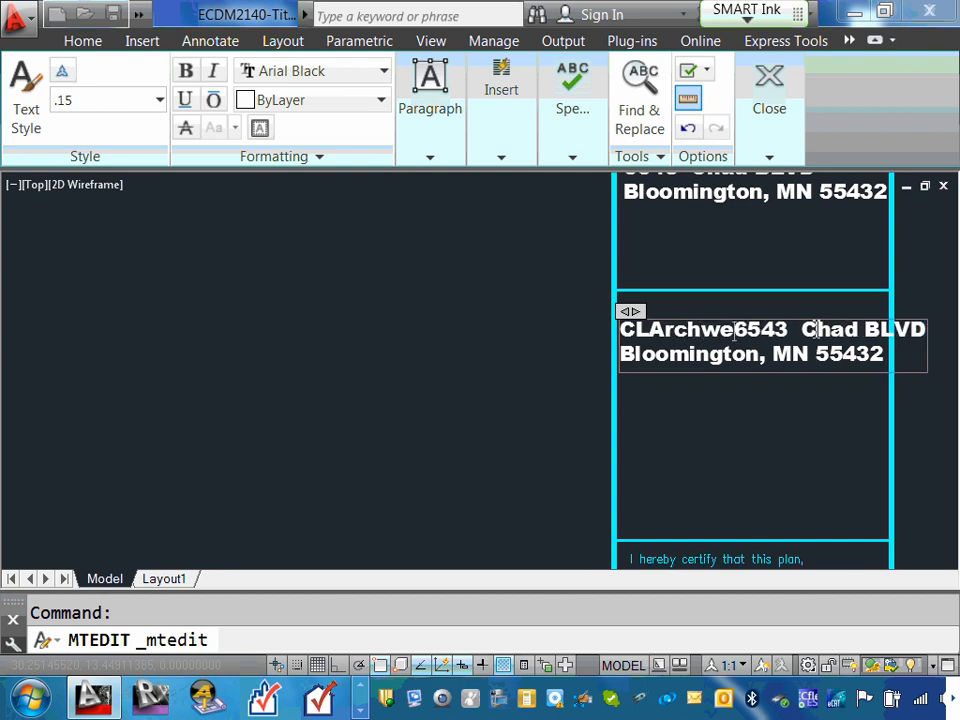
key("Return")
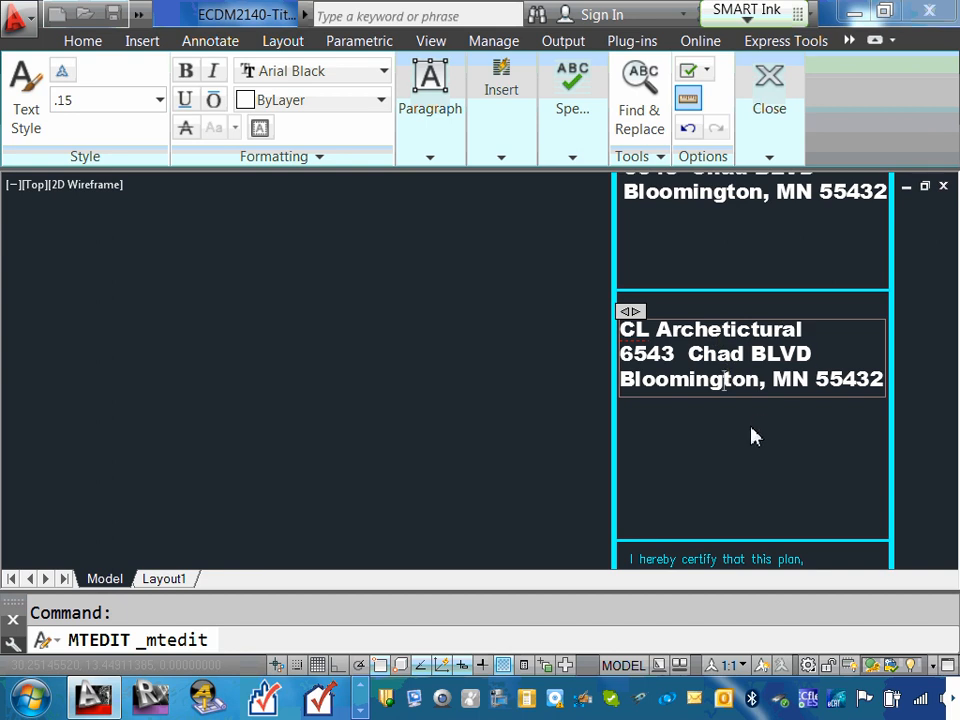
left_click(725, 449)
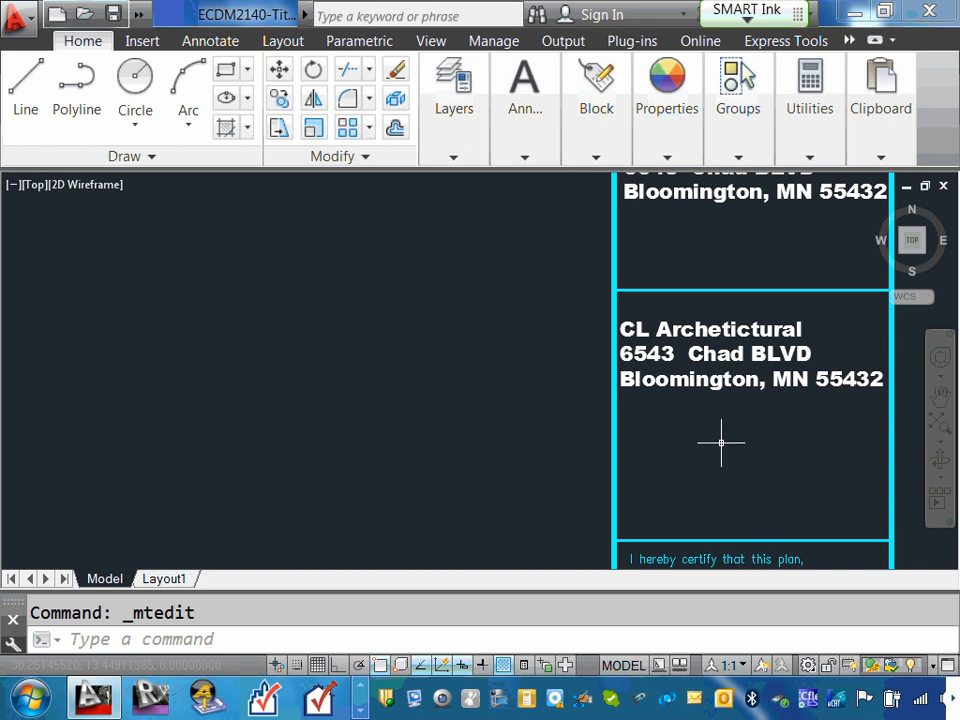
Shorten the company name in the third cell's text to "CL Archets" and close the text editor
scroll(721, 443, "down", 2)
scroll(712, 262, "up", 4)
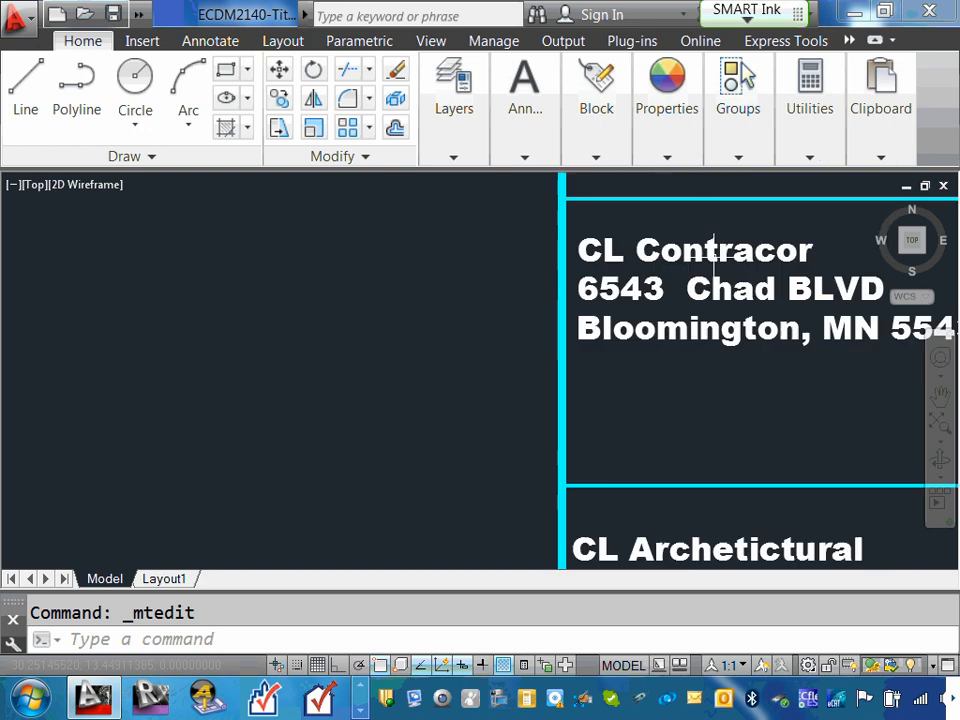
scroll(714, 251, "down", 2)
middle_click_drag(714, 251, 656, 318)
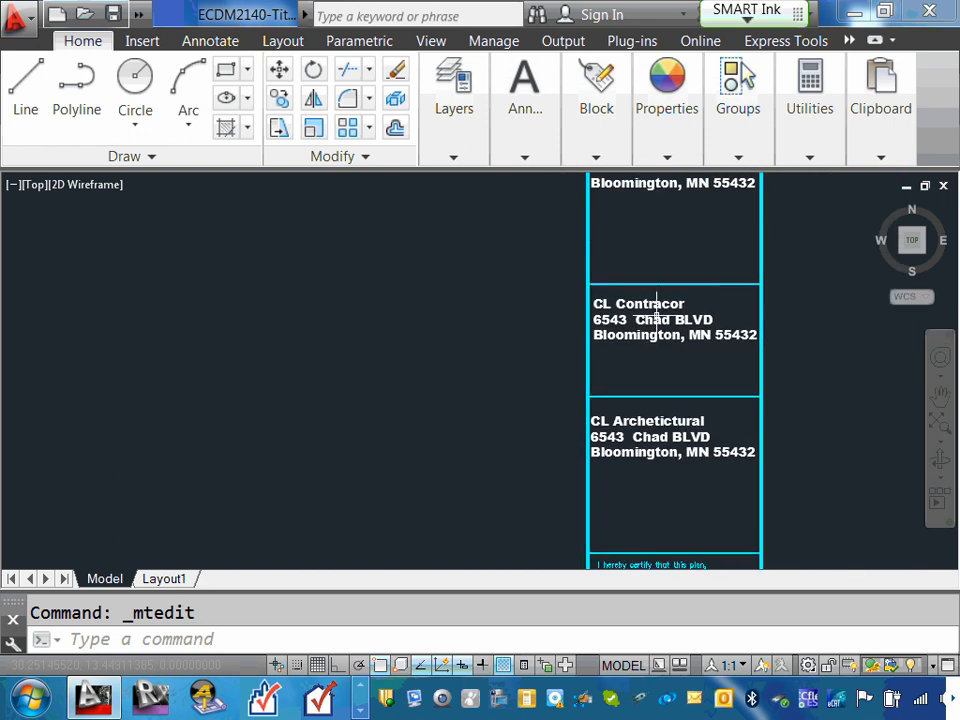
scroll(673, 276, "down", 4)
scroll(673, 268, "up", 2)
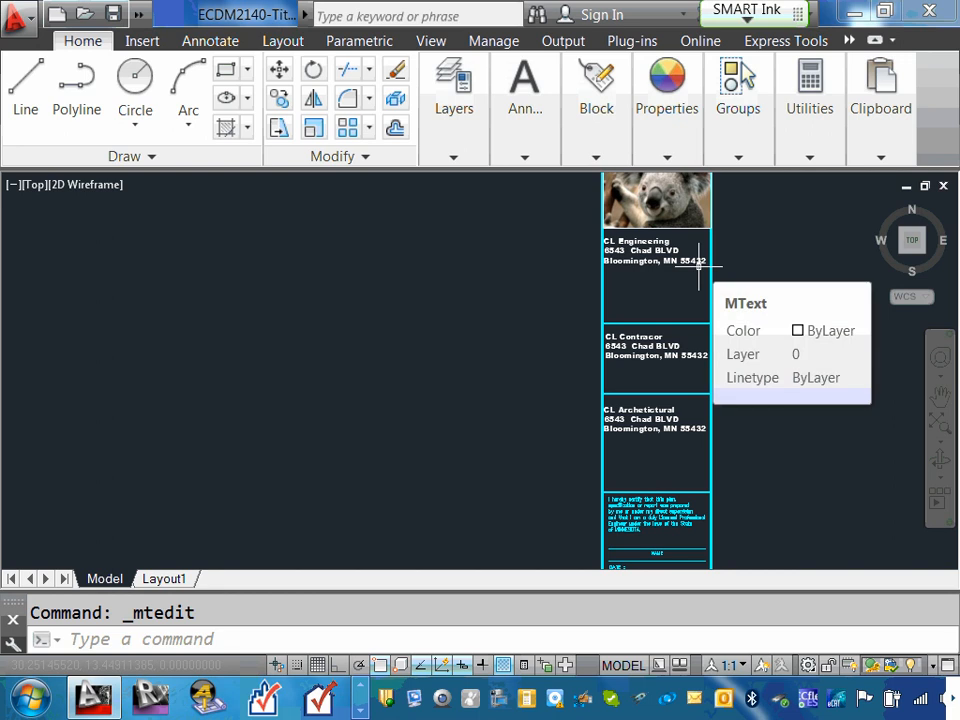
scroll(664, 321, "up", 2)
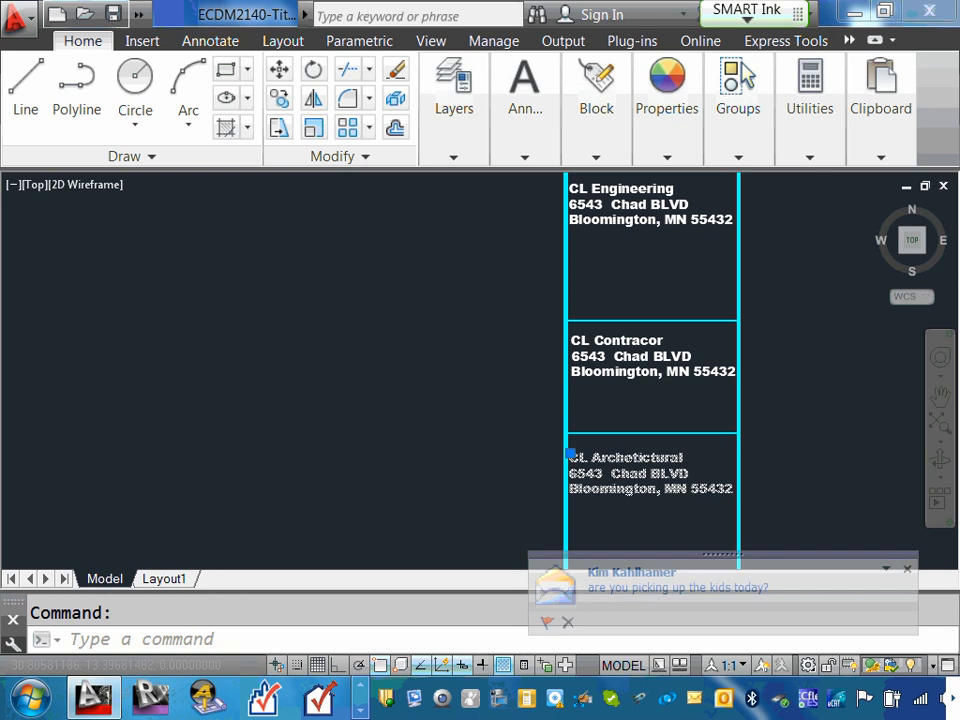
key("BackSpace")
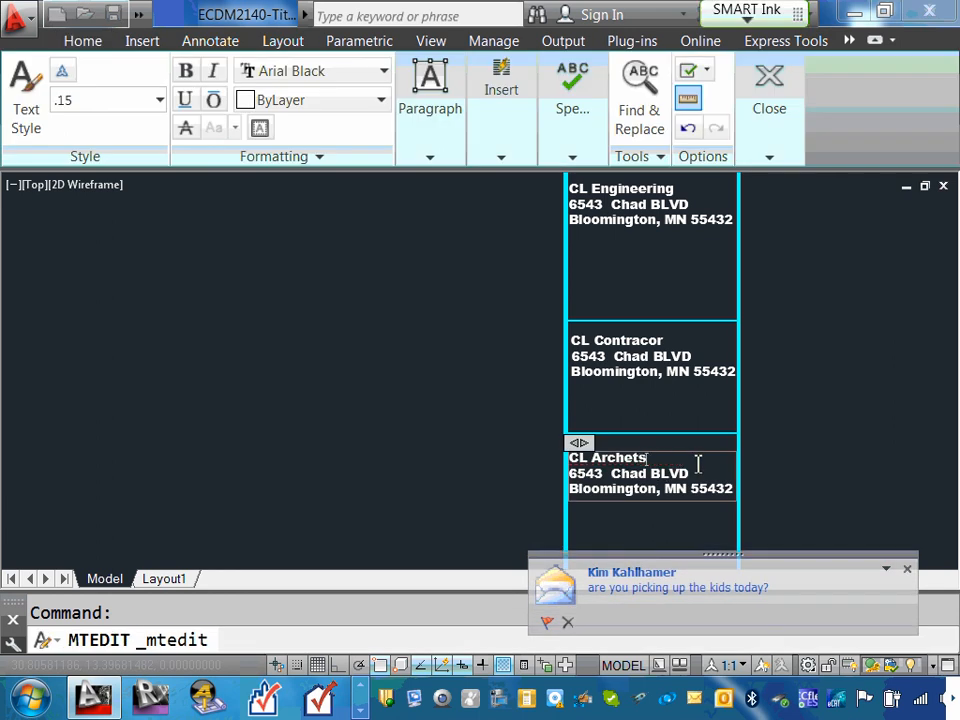
left_click(794, 437)
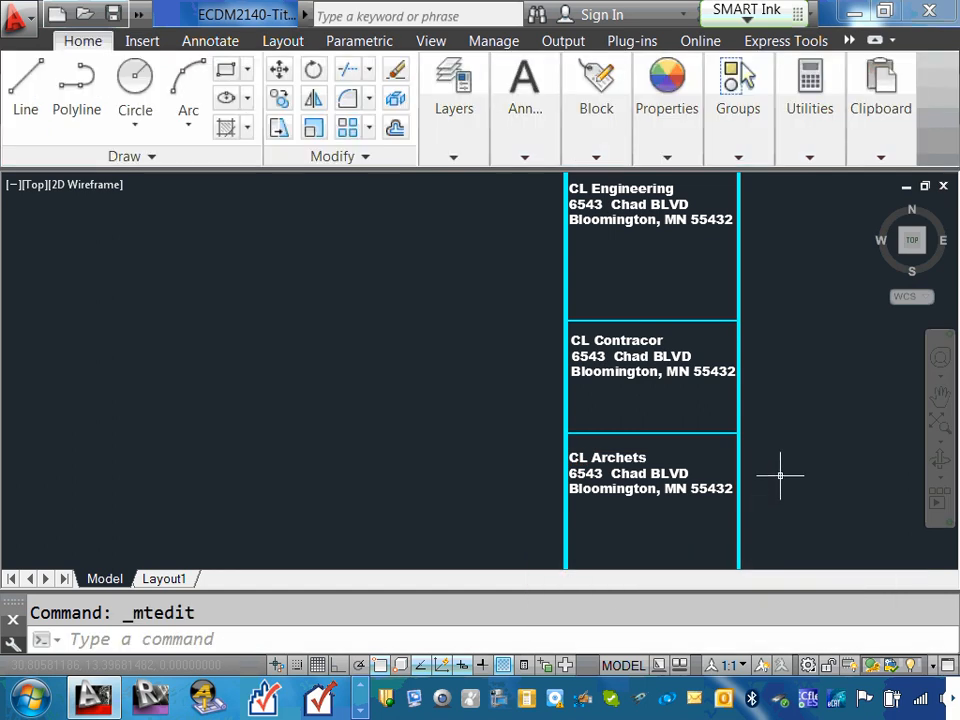
Correct the company name in the third cell's text to "CL Architects" using the spelling suggestion and close the text editor
scroll(620, 454, "up", 4)
left_click(655, 457)
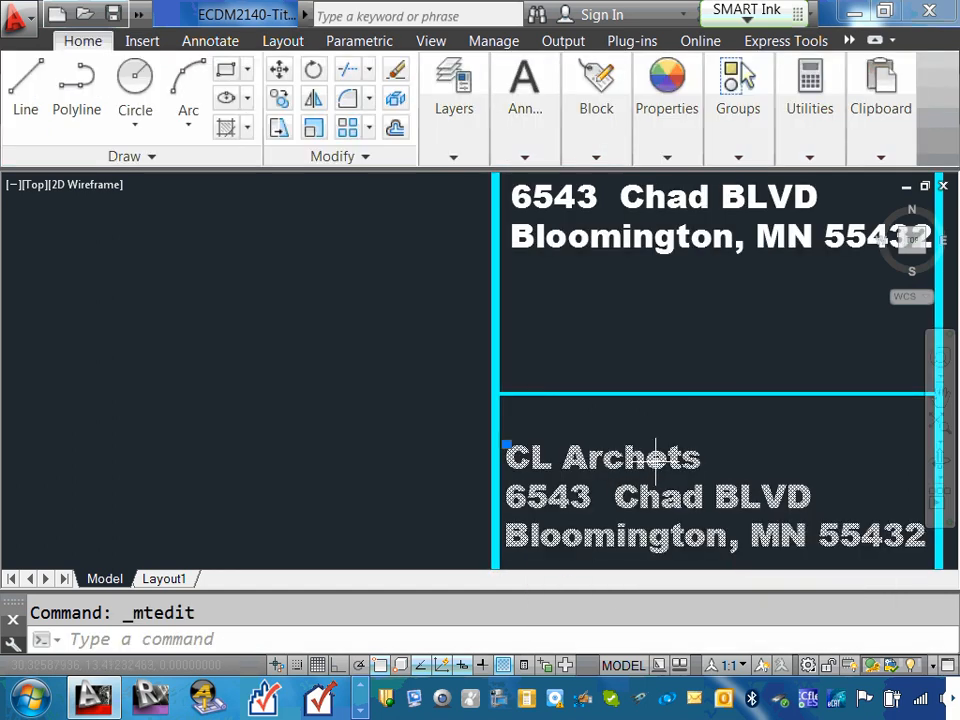
double_click(655, 457)
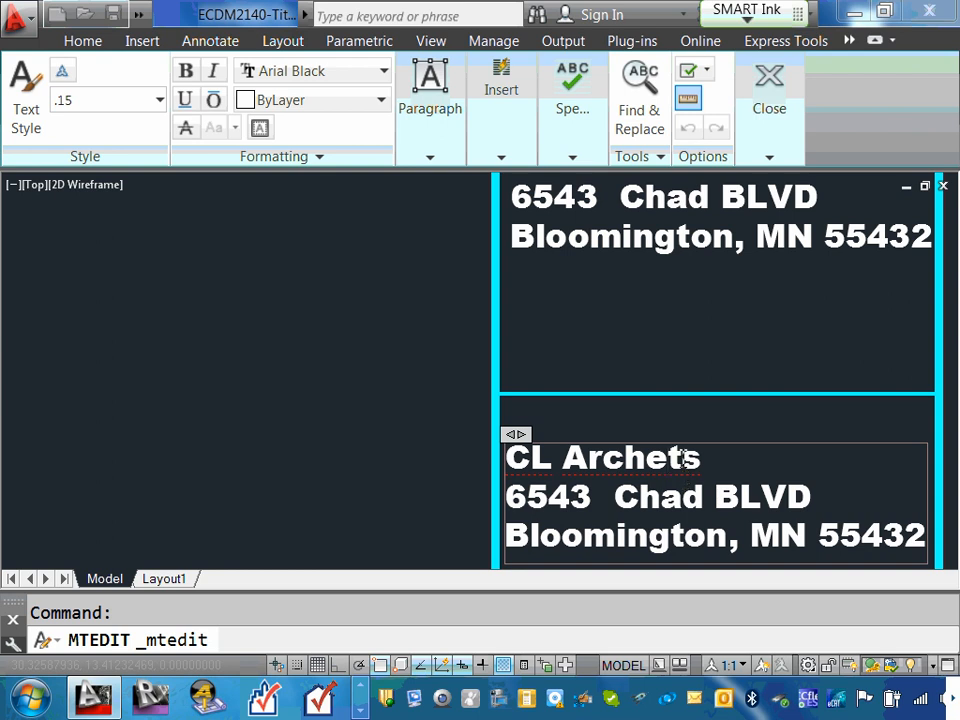
type("ects")
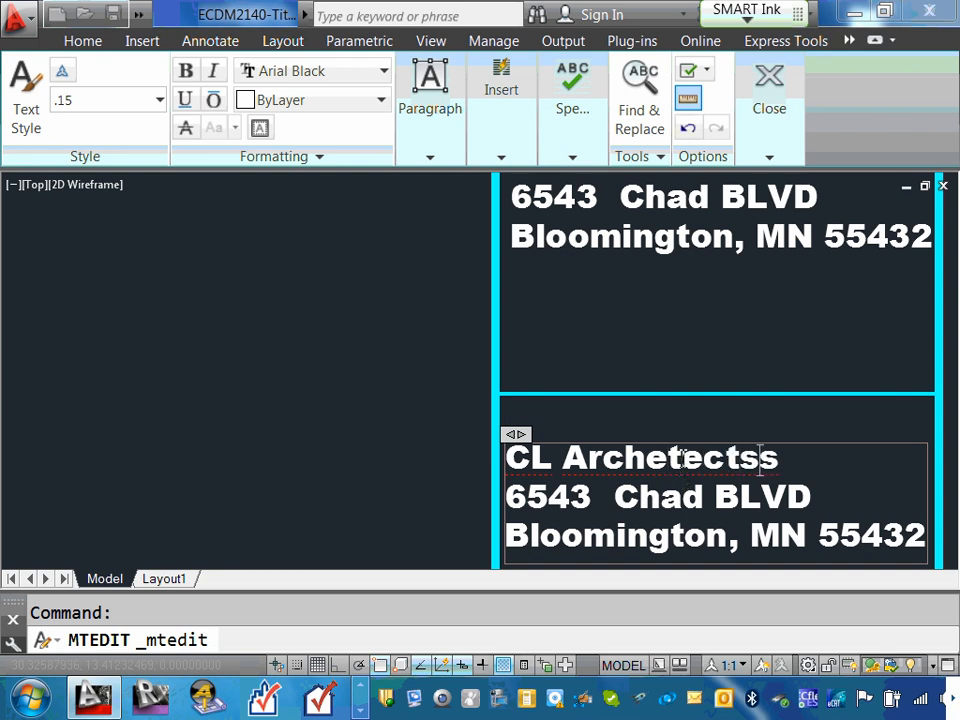
key("BackSpace")
right_click(668, 457)
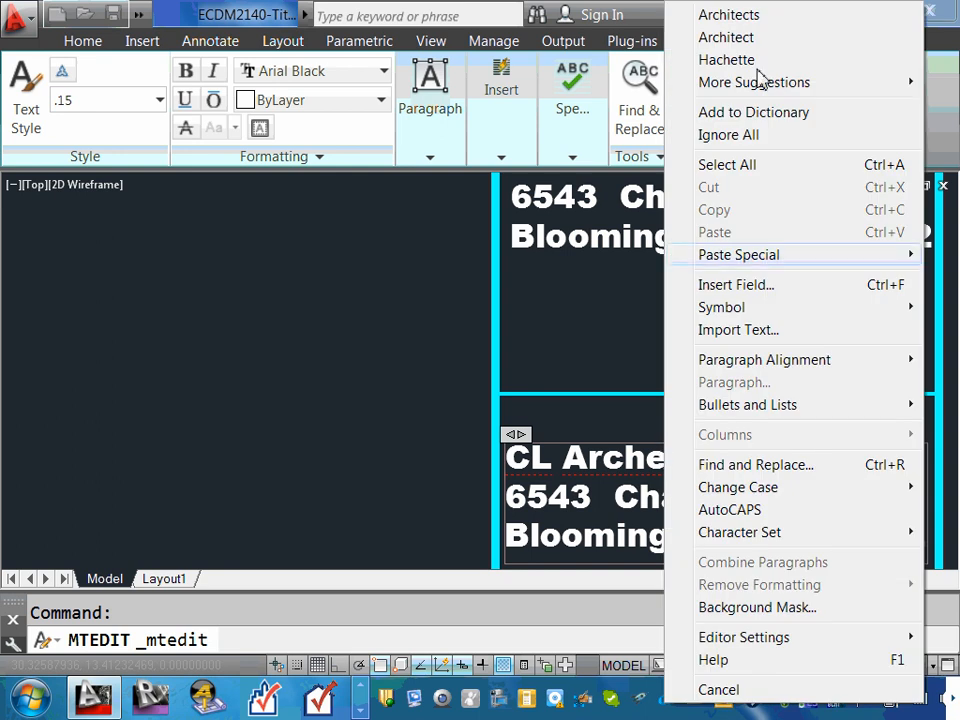
left_click(760, 20)
left_click(733, 415)
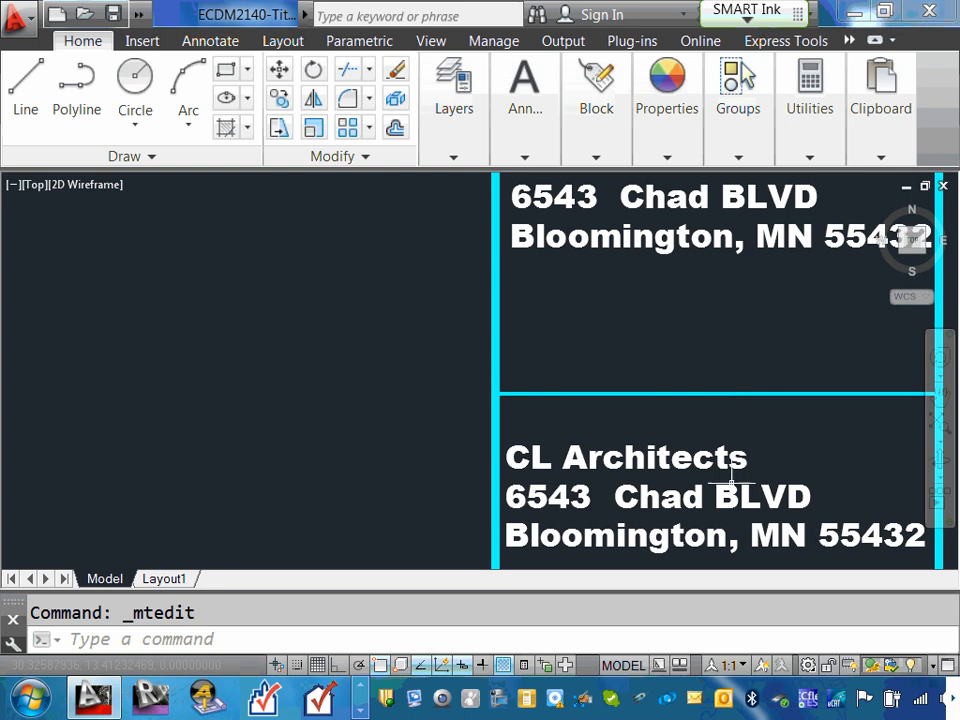
Examine the certification, revisions and sheet title cells below the company texts, and the overall title block layout
mouse_move(732, 484)
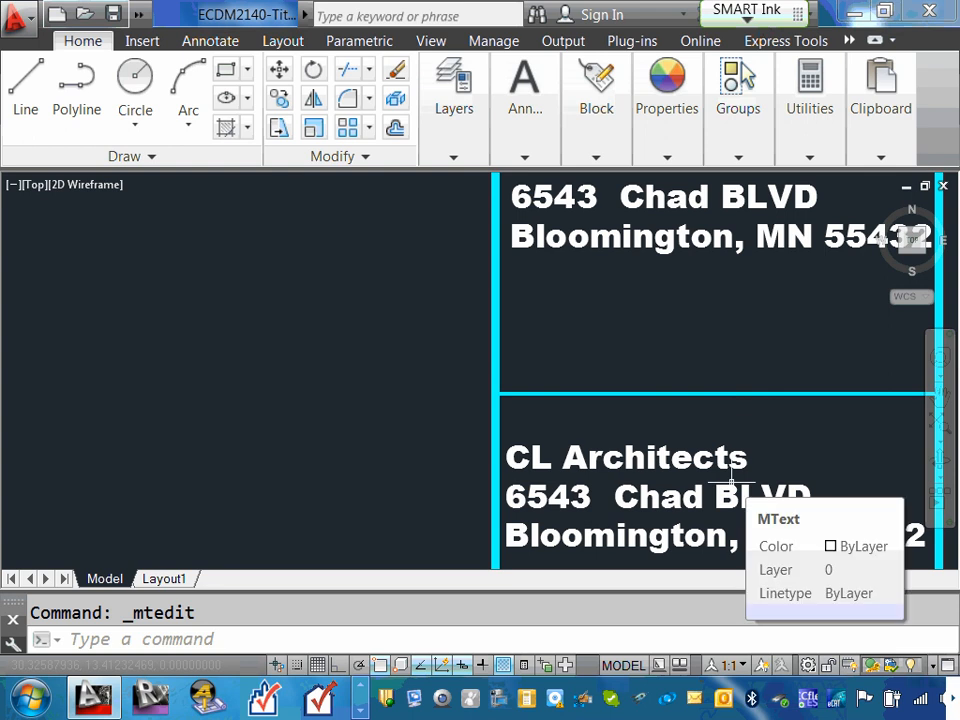
scroll(741, 418, "down", 3)
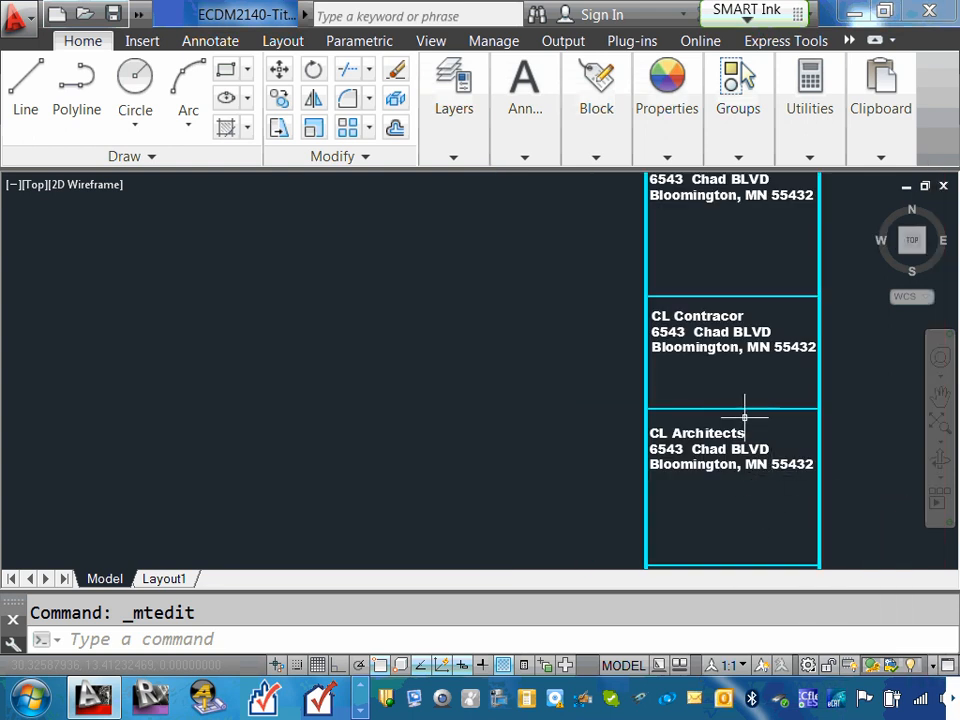
scroll(744, 417, "down", 4)
middle_click_drag(784, 439, 750, 317)
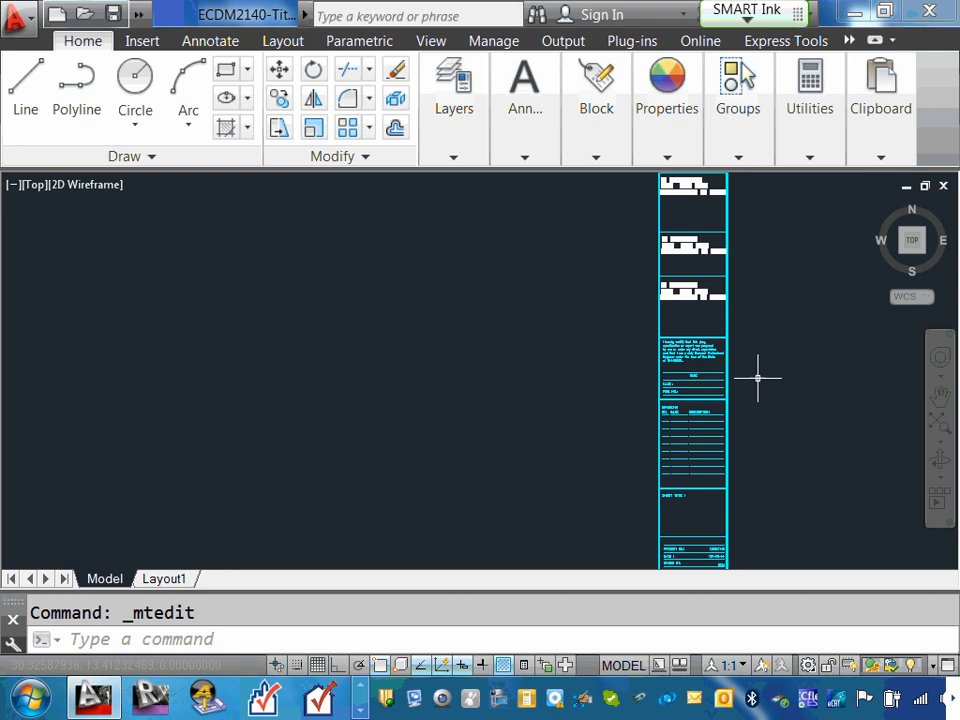
scroll(750, 437, "up", 5)
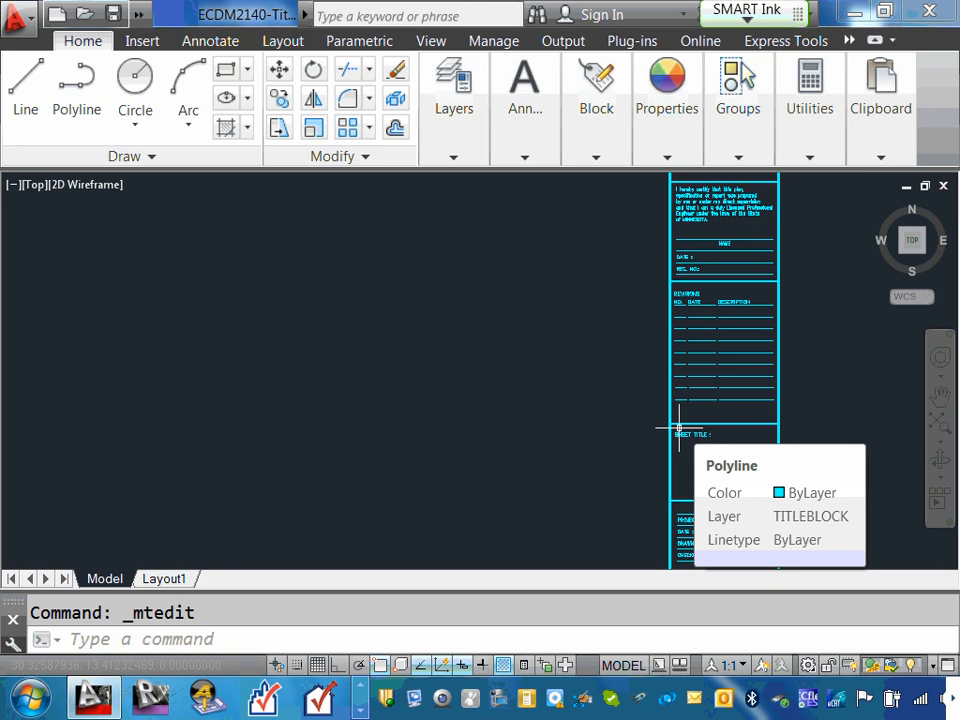
scroll(680, 435, "down", 5)
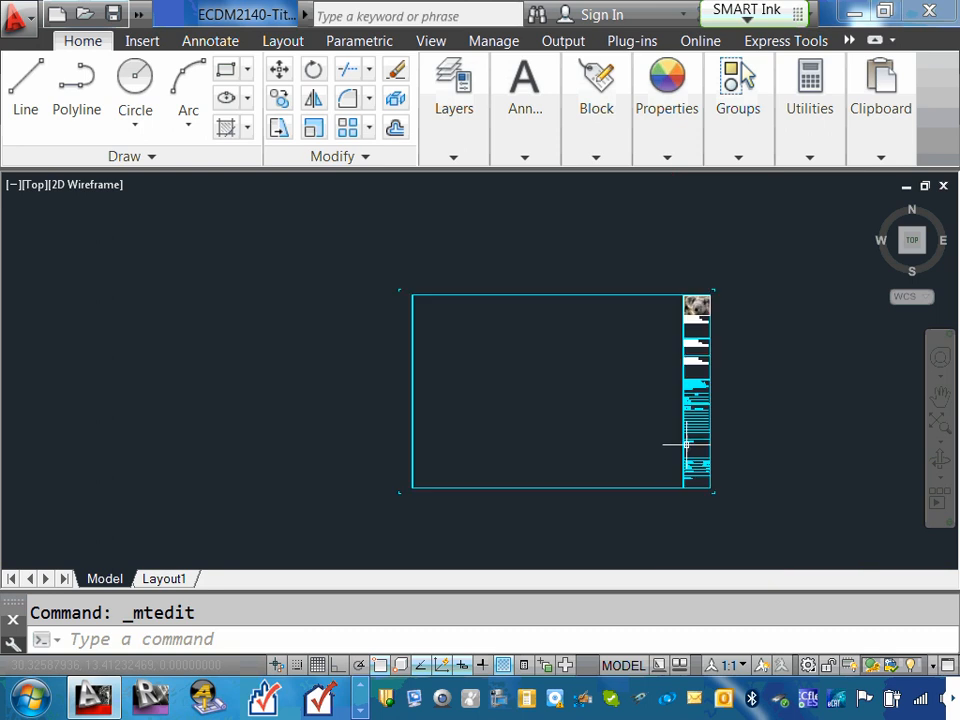
Copy the CL Engineering text to the clipboard with its cell's lower-right border intersection as the base point
scroll(664, 326, "up", 5)
scroll(709, 305, "up", 3)
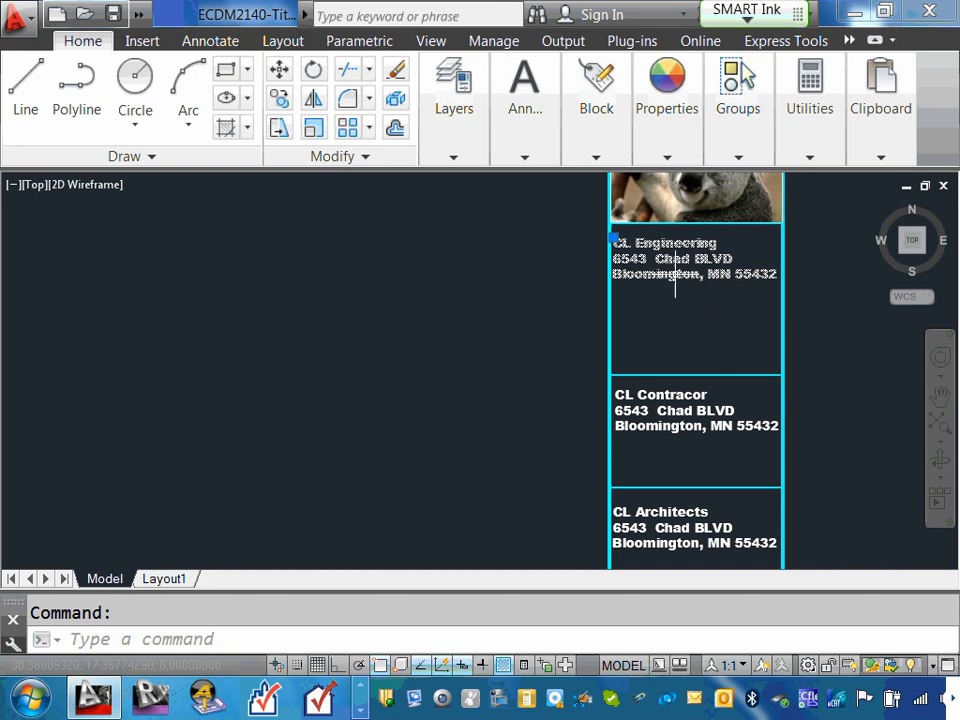
left_click(684, 278)
right_click(687, 278)
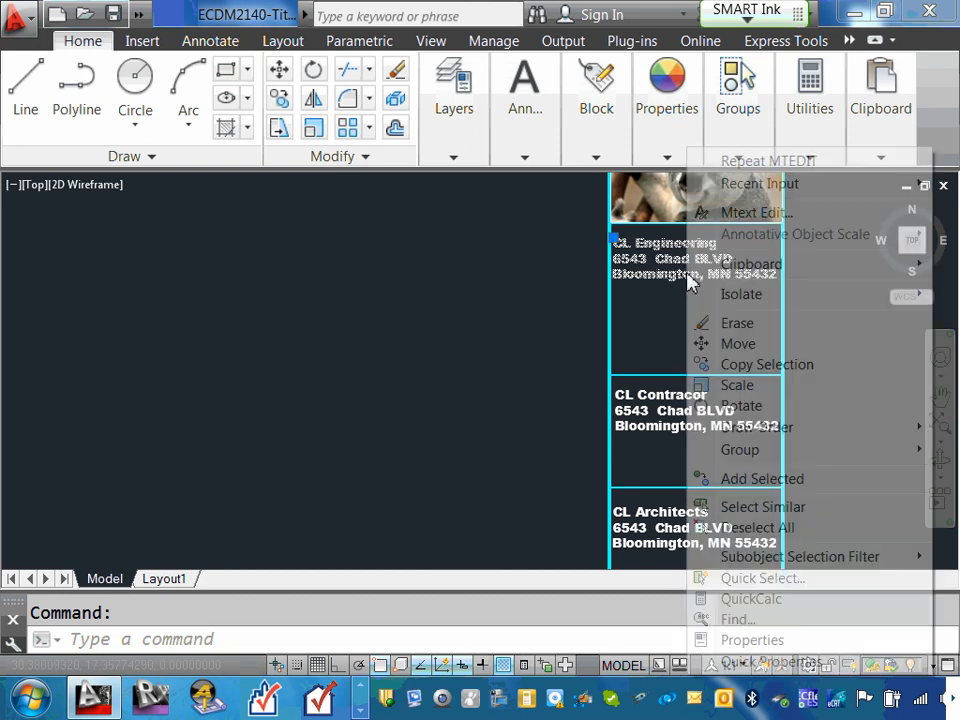
mouse_move(855, 280)
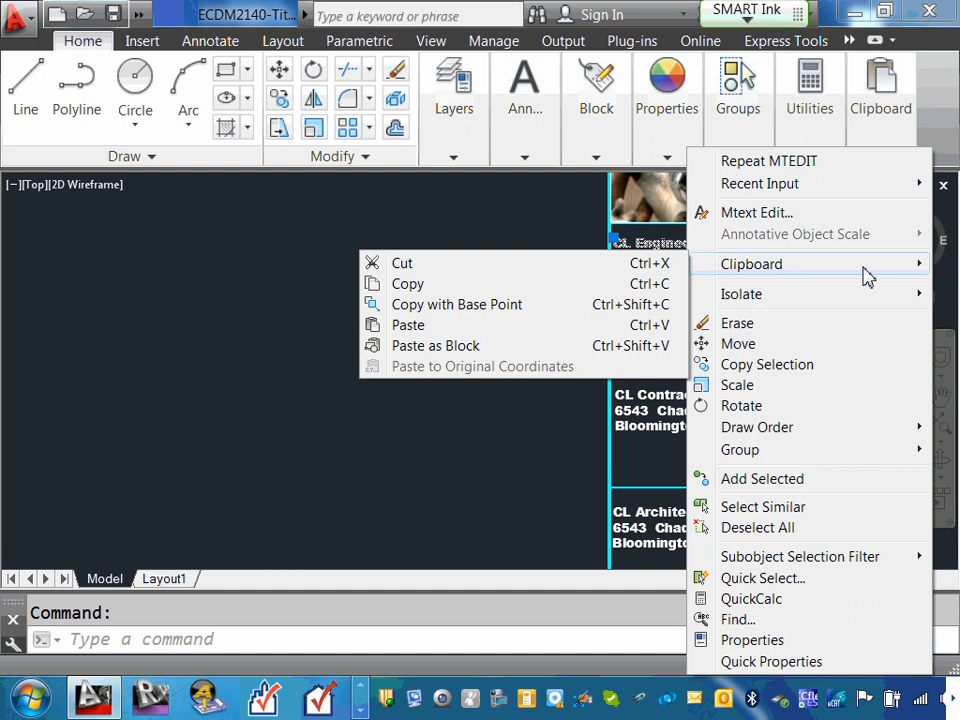
left_click(487, 316)
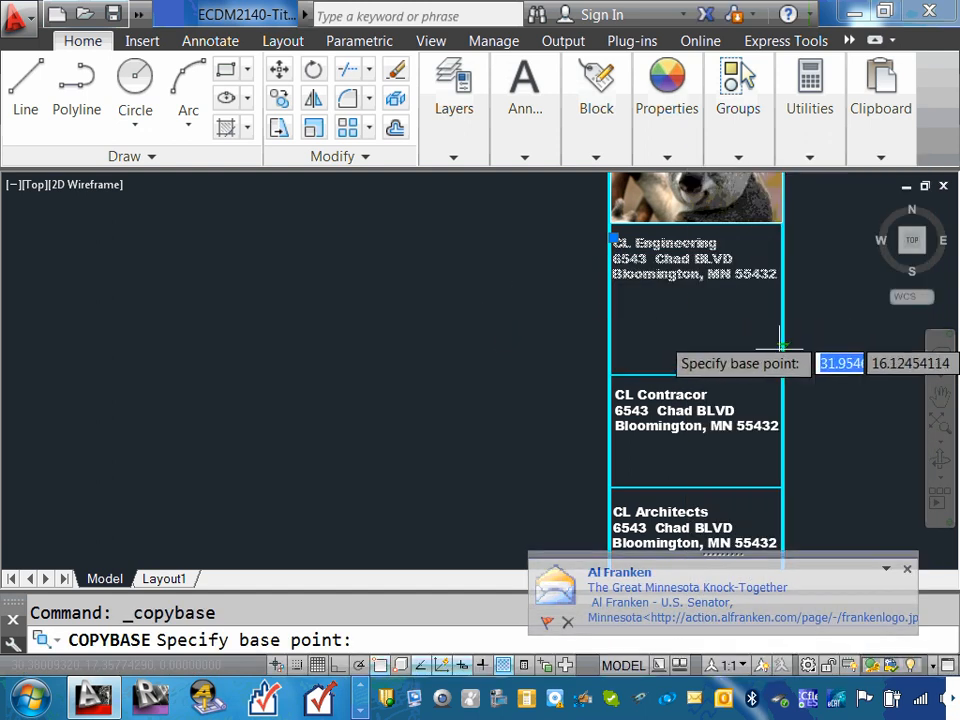
scroll(781, 372, "up", 3)
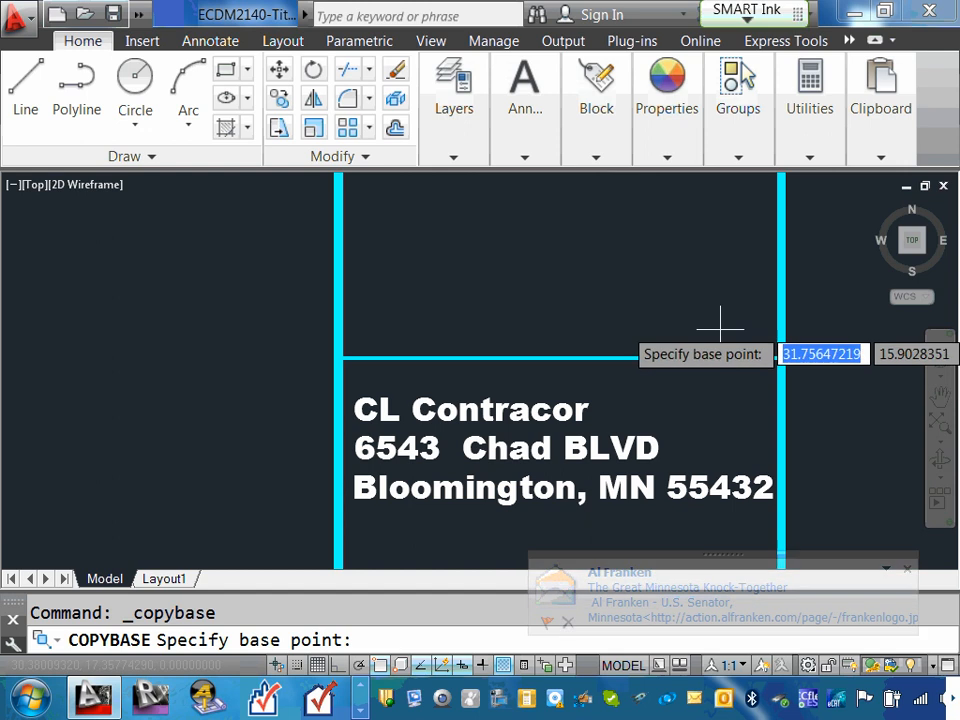
scroll(840, 384, "up", 3)
scroll(816, 381, "down", 5)
scroll(825, 381, "up", 6)
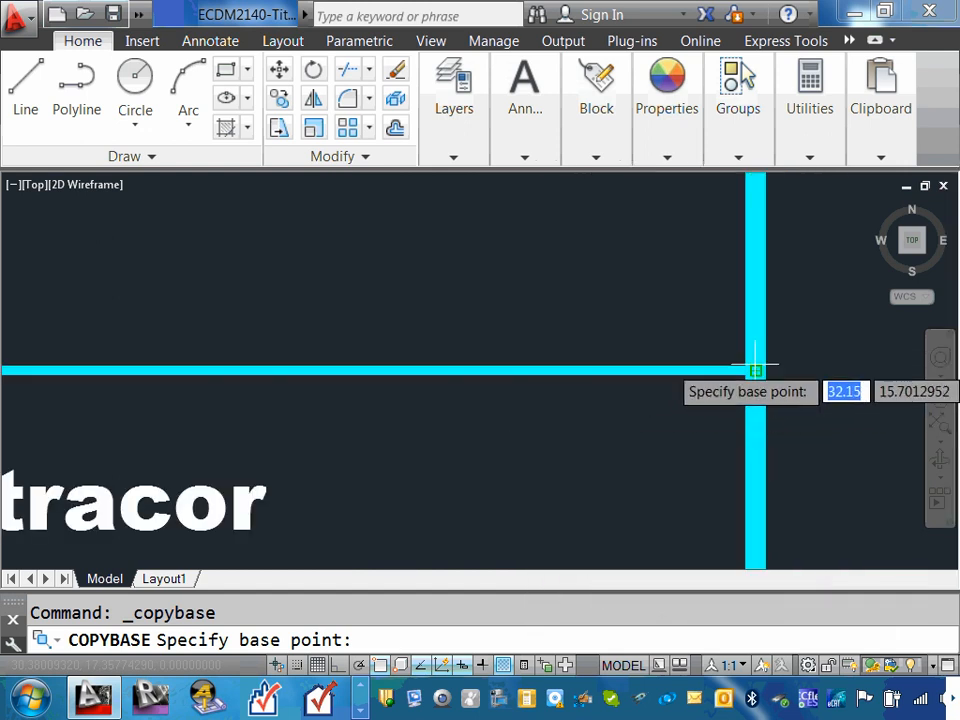
scroll(754, 369, "up", 3)
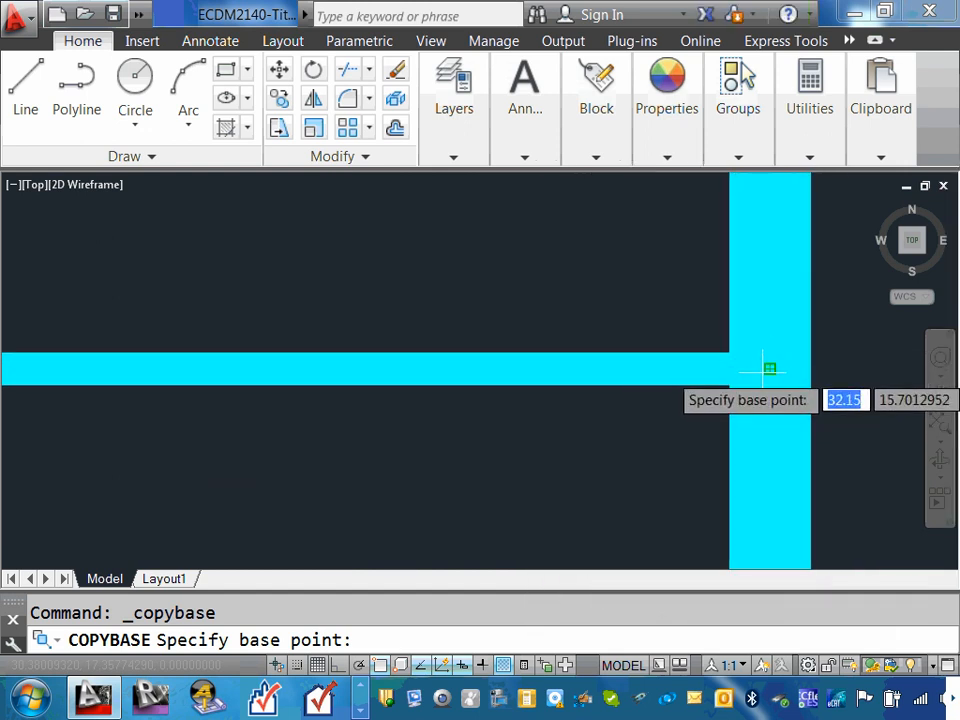
left_click(769, 369)
Try to paste the copied CL Engineering text using the lower-right border intersections of the contractor and architect cells as insertion points
scroll(769, 369, "down", 10)
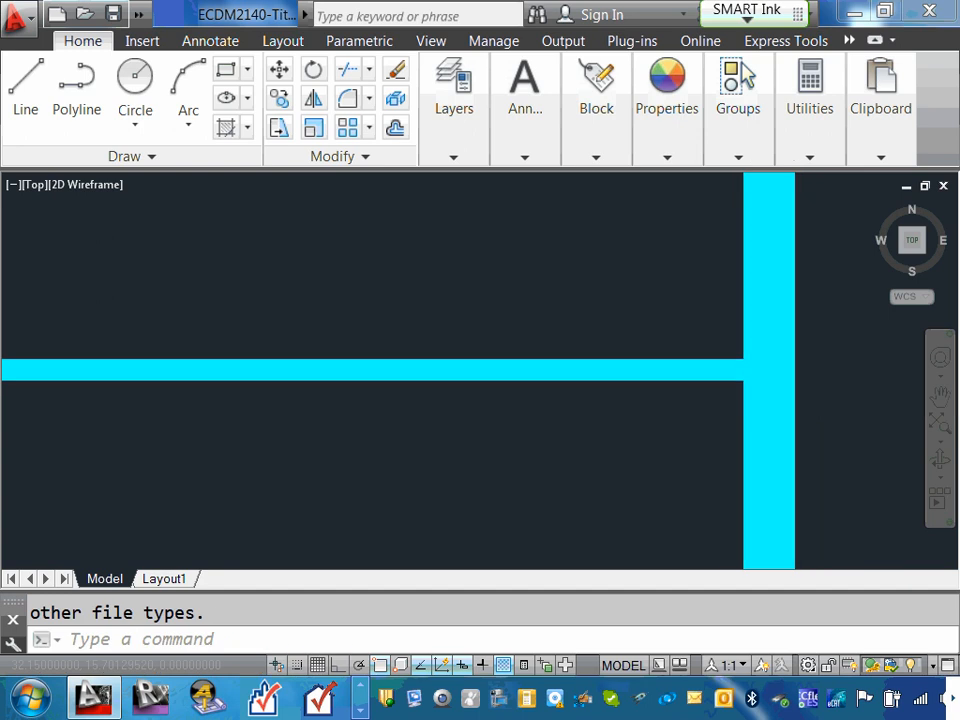
scroll(694, 440, "up", 6)
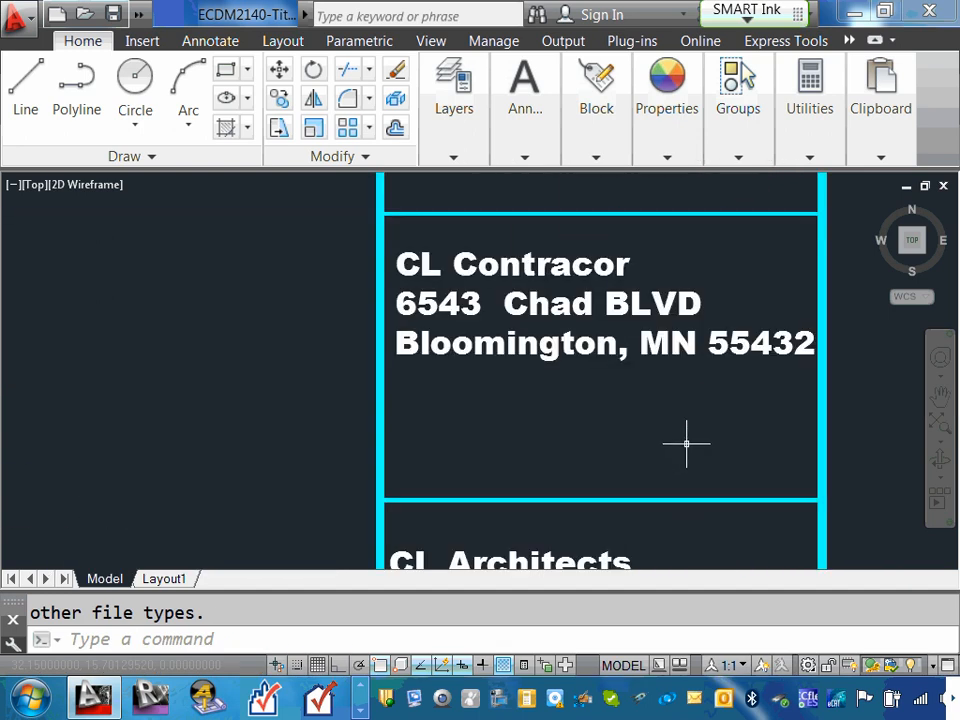
right_click(686, 442)
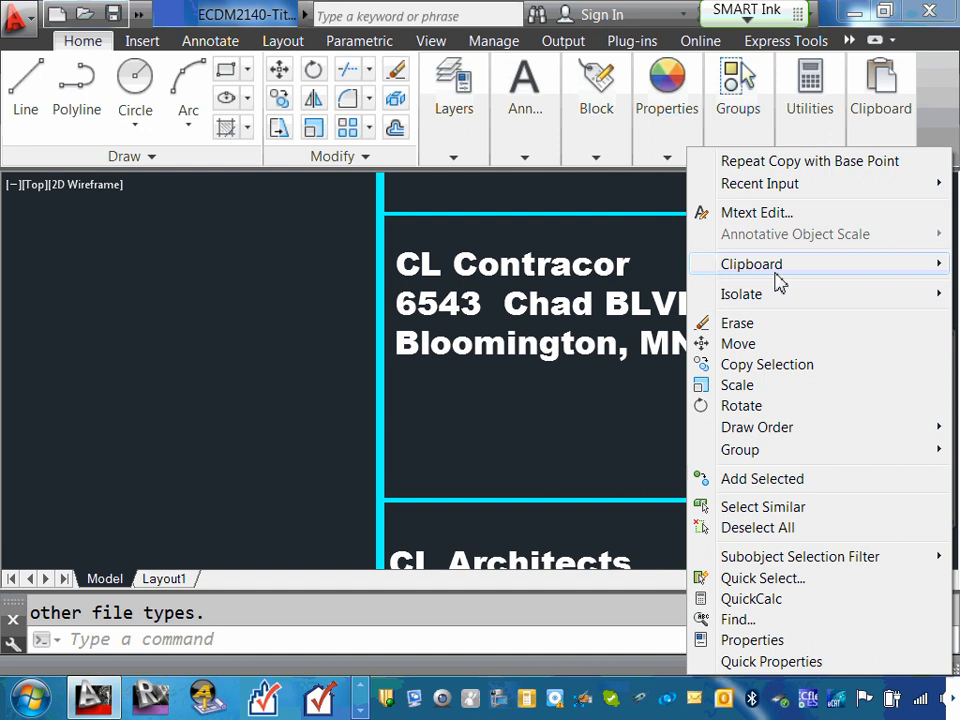
mouse_move(822, 266)
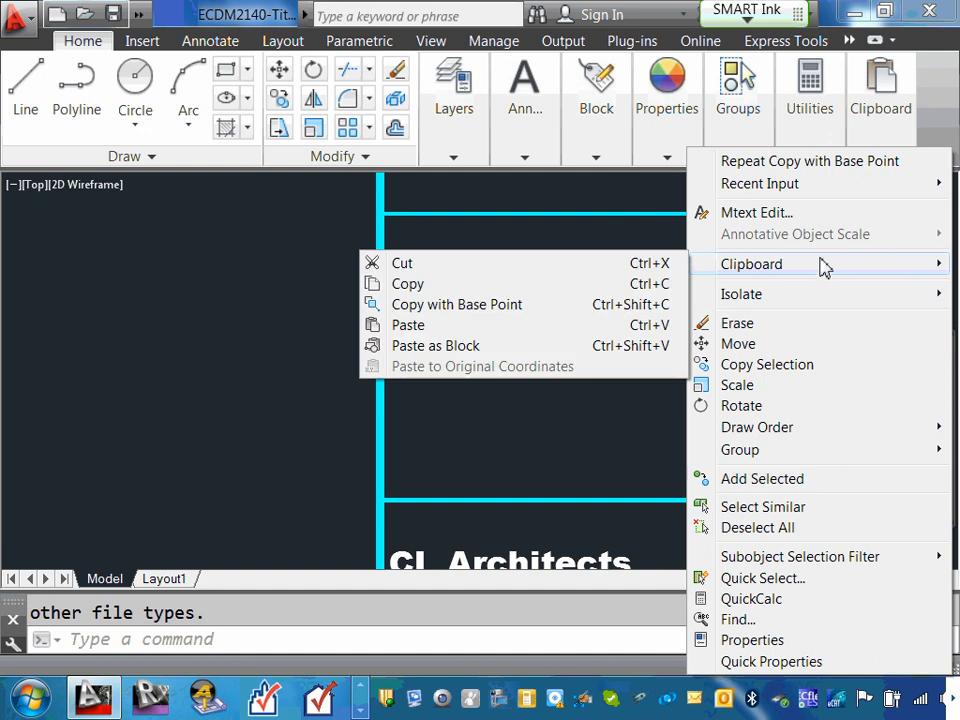
left_click(439, 326)
type("32.15")
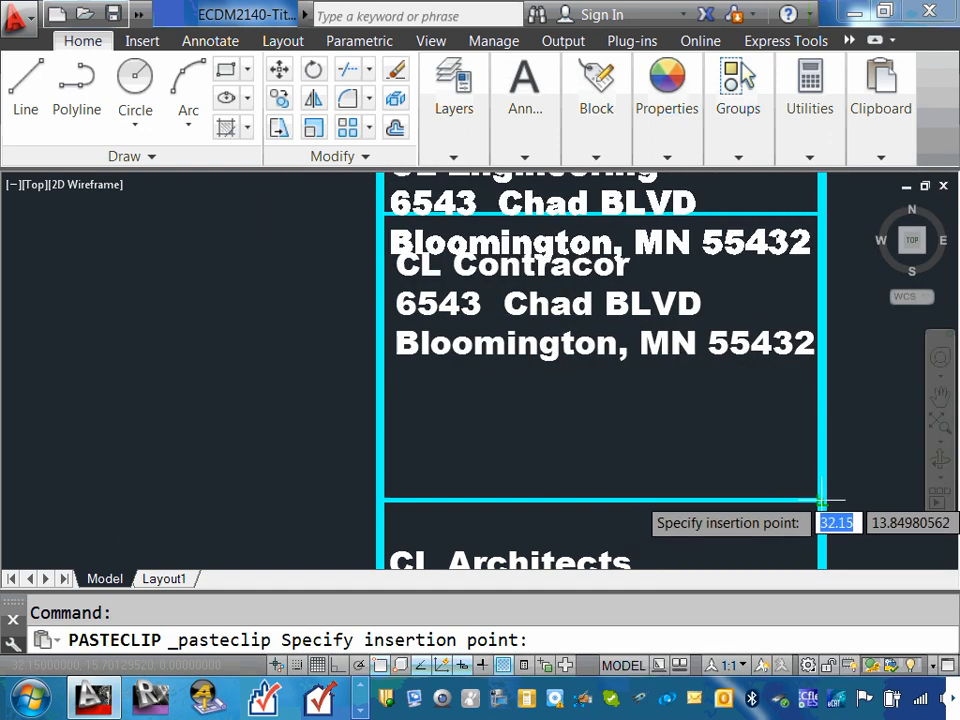
scroll(803, 470, "down", 4)
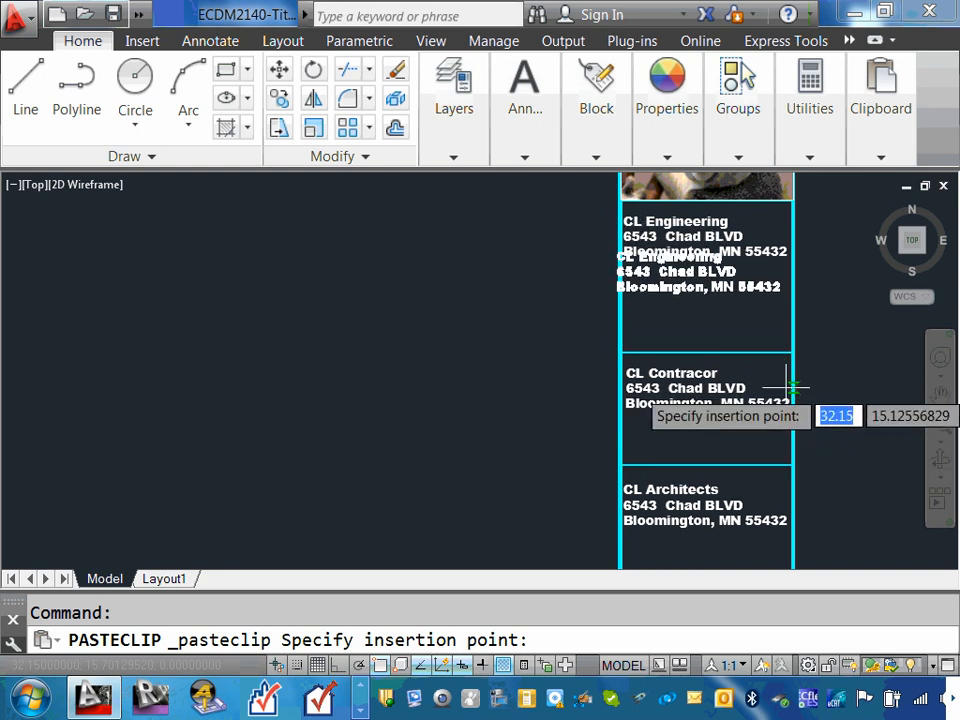
scroll(785, 463, "up", 5)
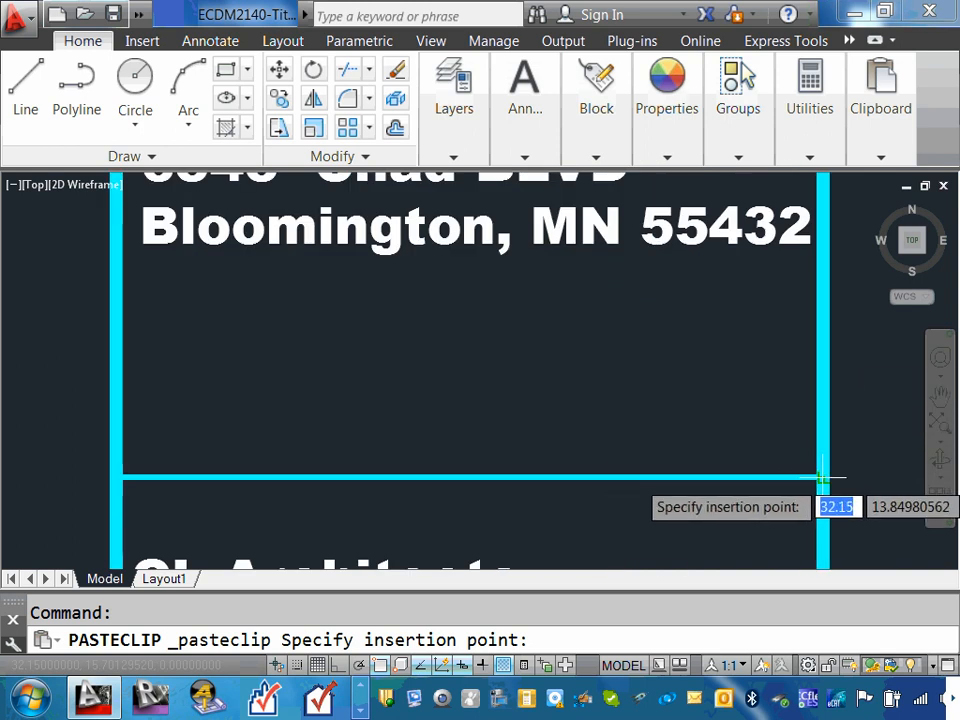
scroll(823, 476, "down", 5)
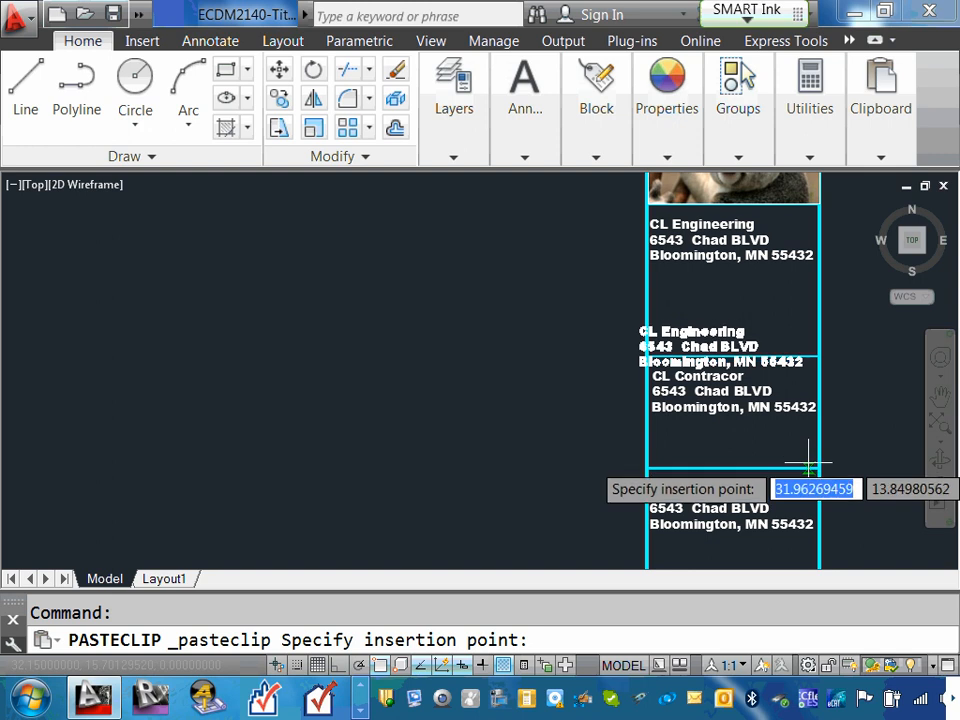
scroll(812, 440, "down", 3)
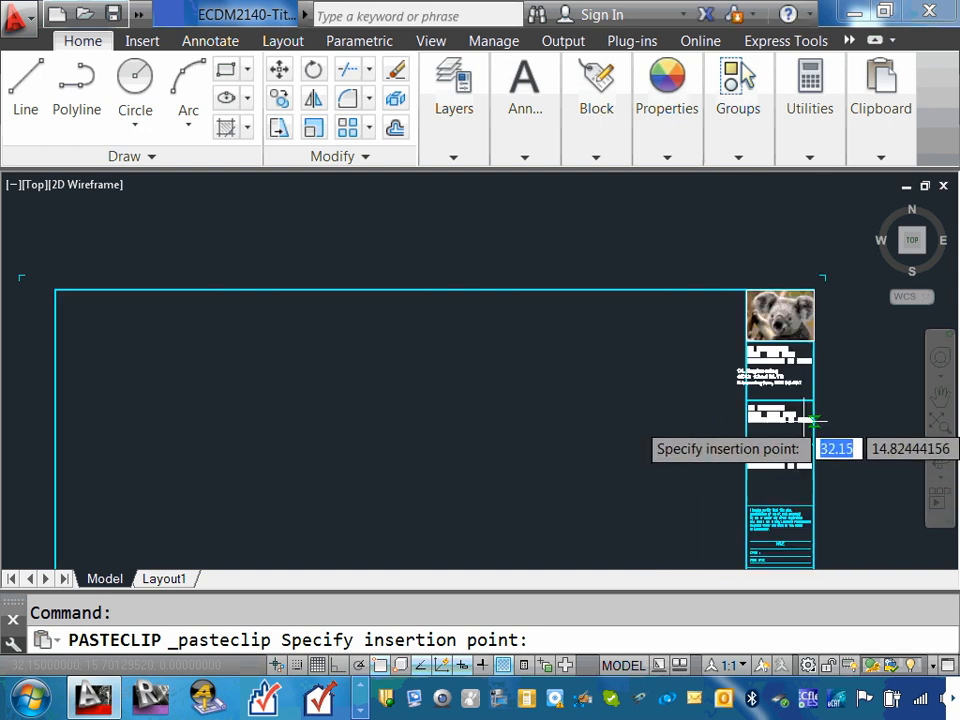
scroll(770, 440, "up", 5)
scroll(815, 470, "down", 4)
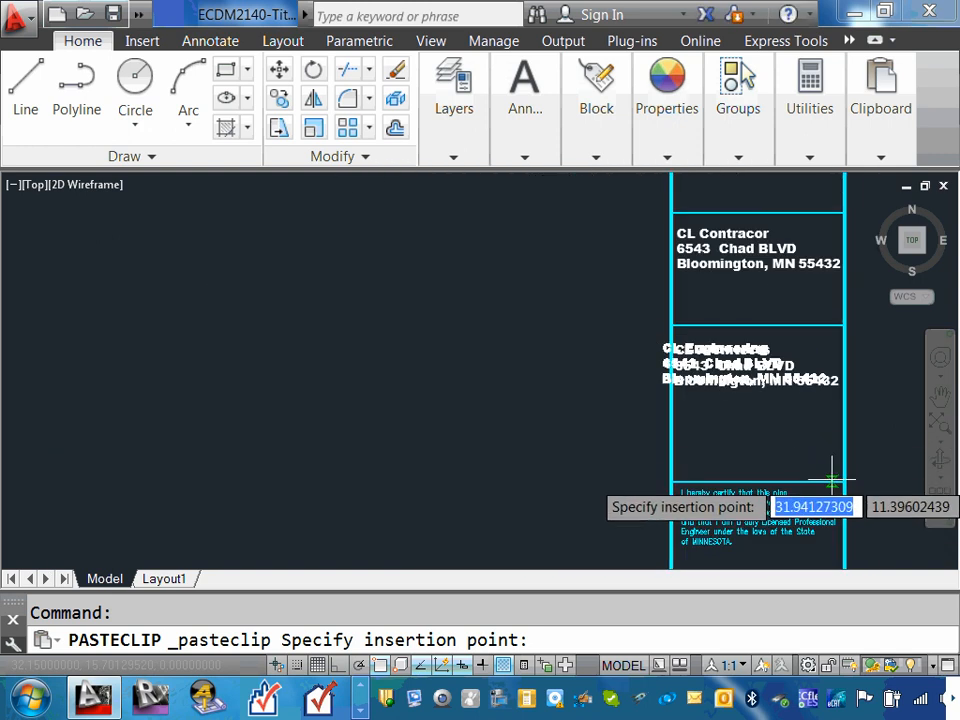
scroll(835, 485, "up", 5)
scroll(852, 462, "down", 5)
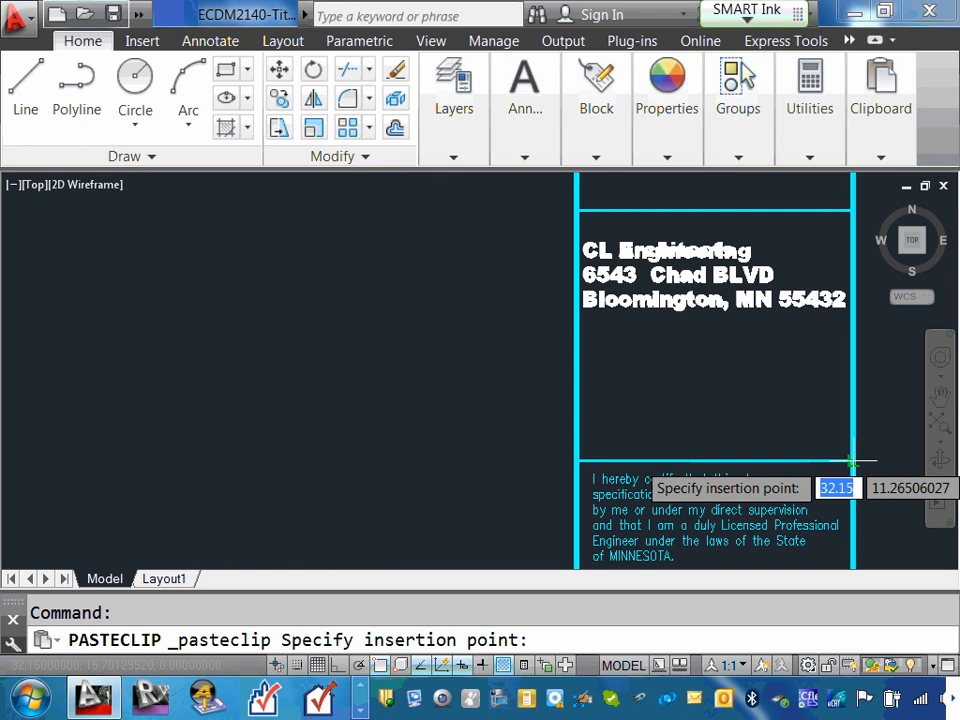
scroll(852, 462, "up", 5)
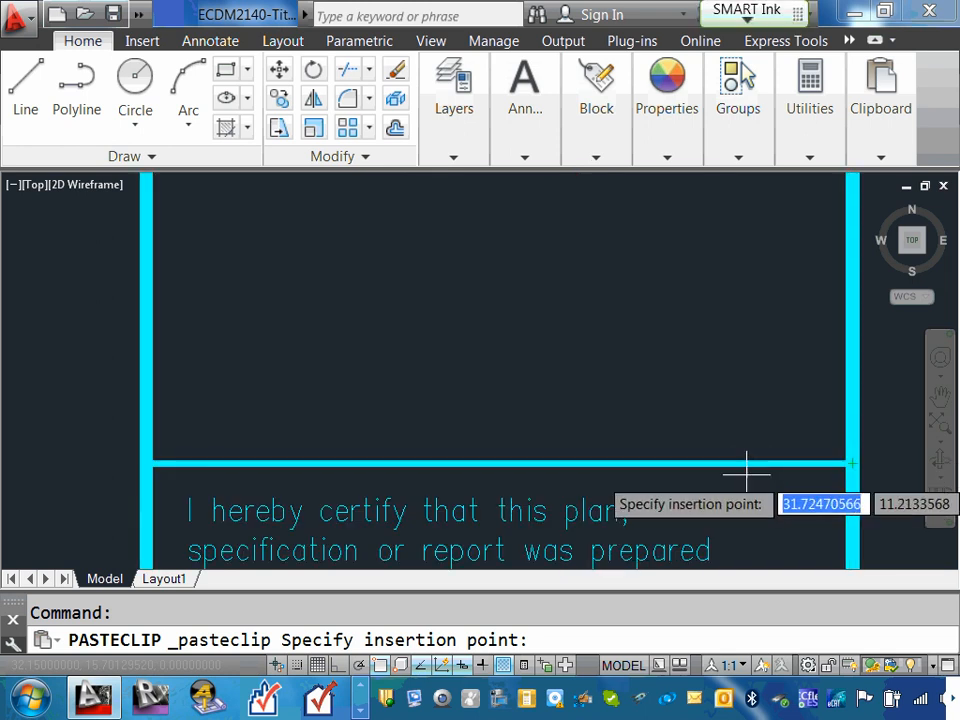
scroll(744, 461, "down", 5)
key("Escape")
Nudge the CL Contracor text slightly left so it lines up with the other company texts, and clear the selection
scroll(673, 285, "up", 5)
scroll(672, 300, "down", 5)
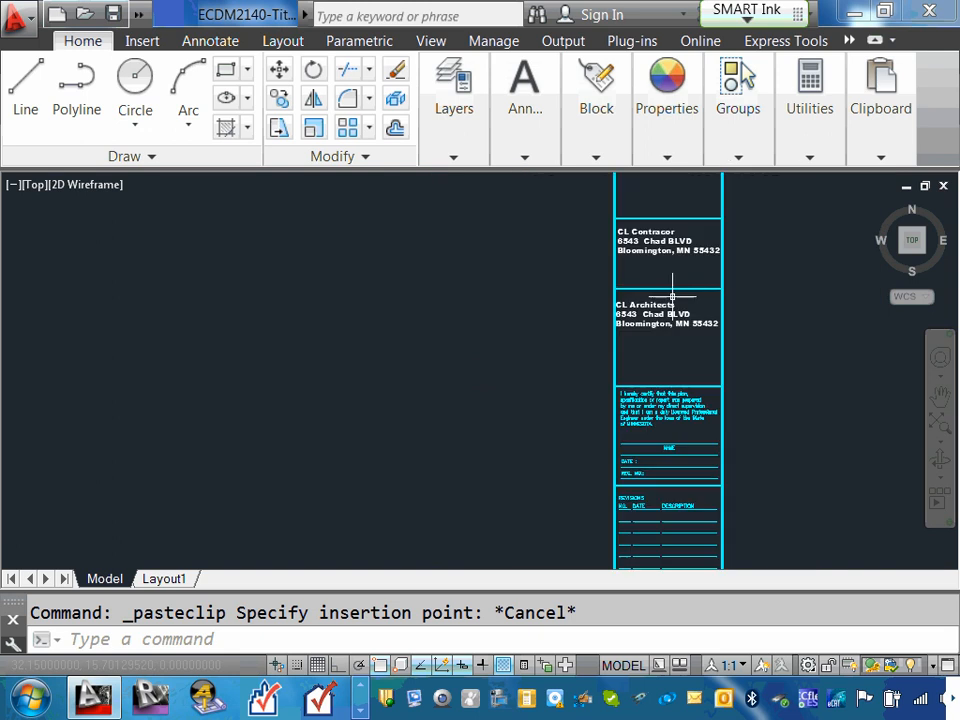
middle_click_drag(681, 265, 662, 332)
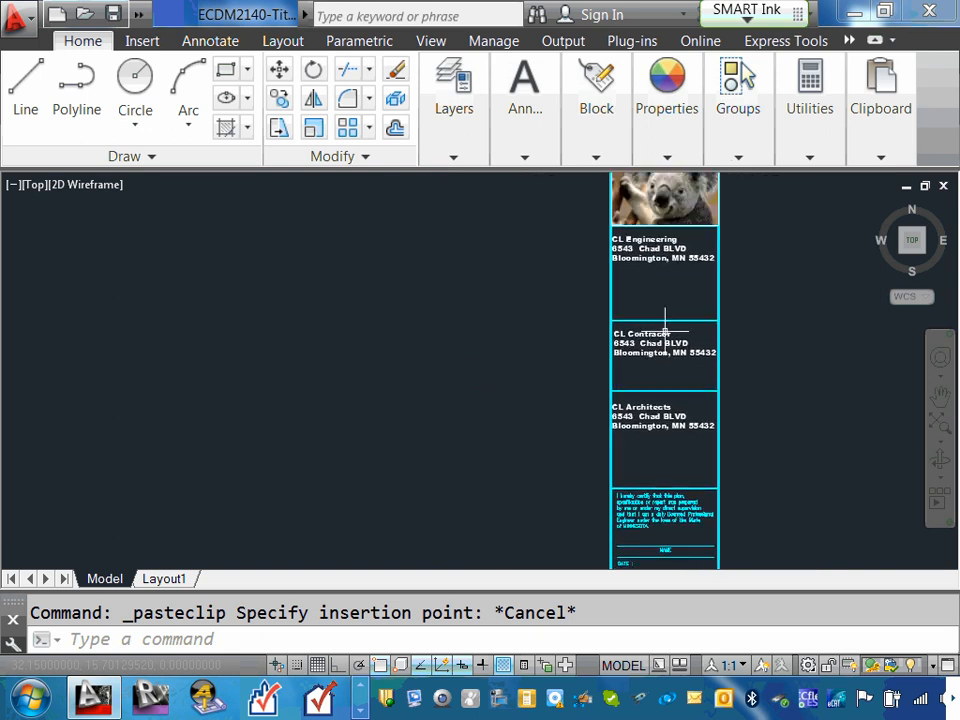
left_click(646, 337)
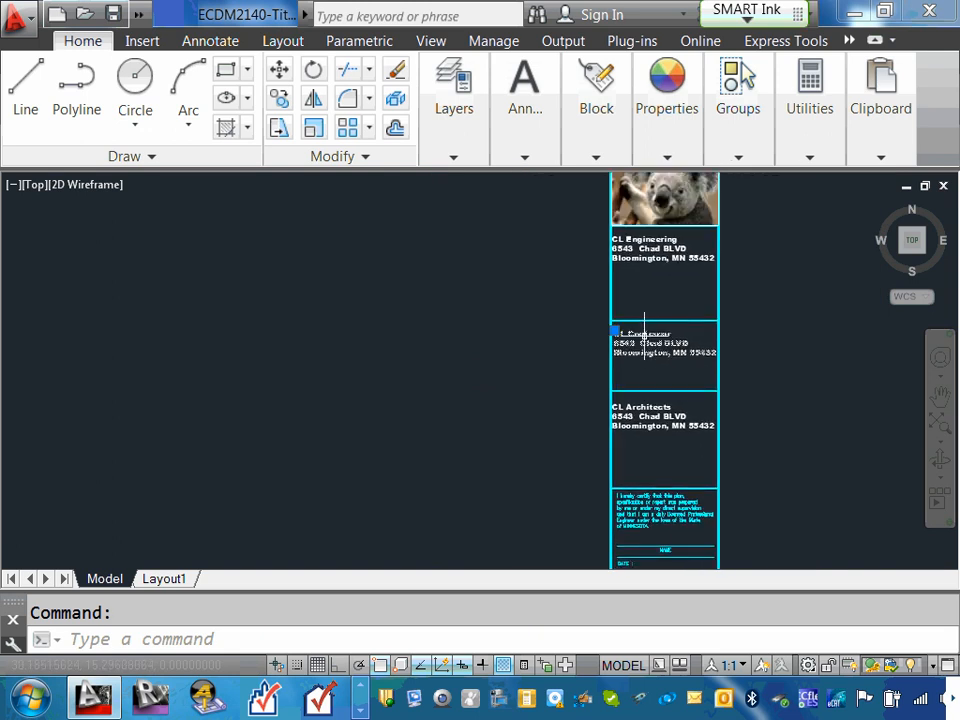
mouse_move(644, 333)
left_mouse_down()
mouse_move(645, 369)
mouse_move(647, 344)
left_mouse_up()
scroll(677, 364, "up", 5)
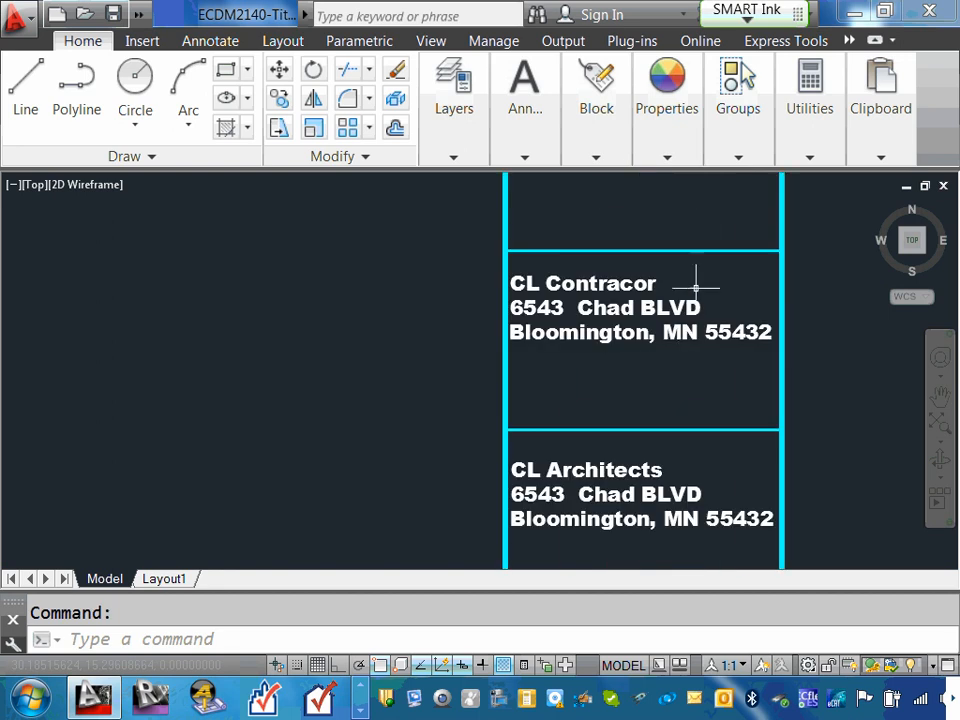
scroll(692, 214, "down", 4)
scroll(677, 214, "up", 2)
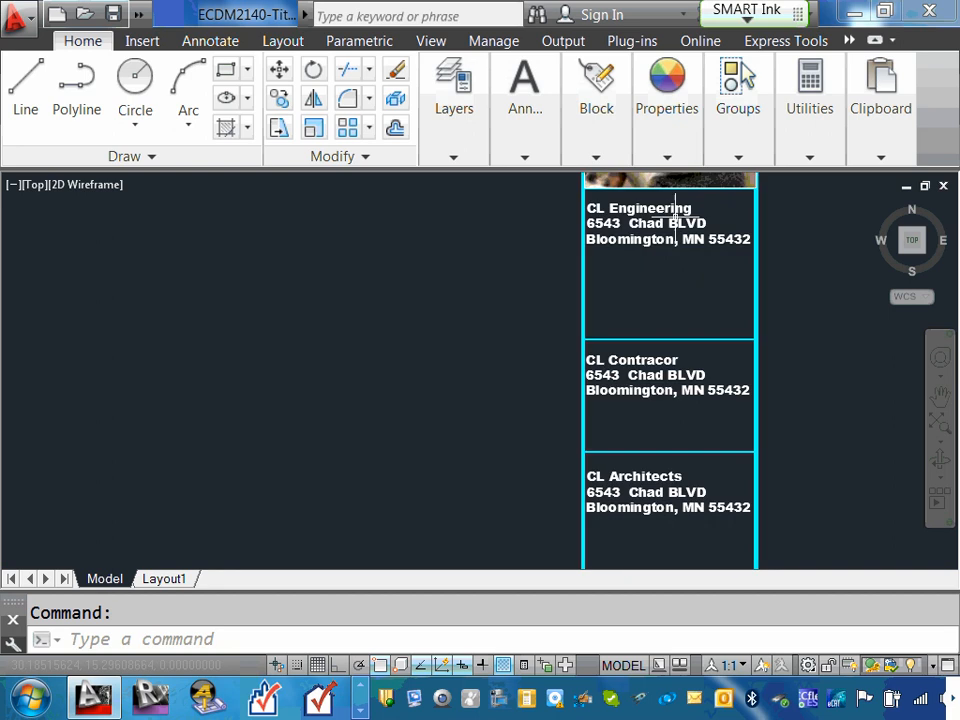
scroll(686, 268, "down", 4)
key("Escape")
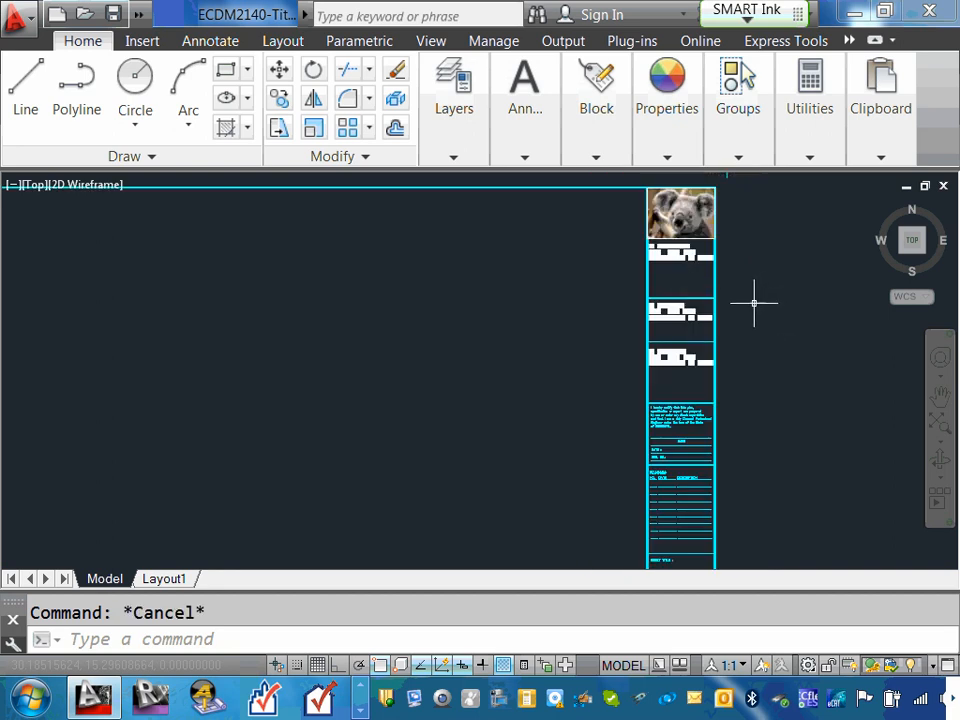
Move the dividing line above the CL Architects text down, closer to the text
scroll(585, 290, "up", 4)
scroll(521, 330, "up", 2)
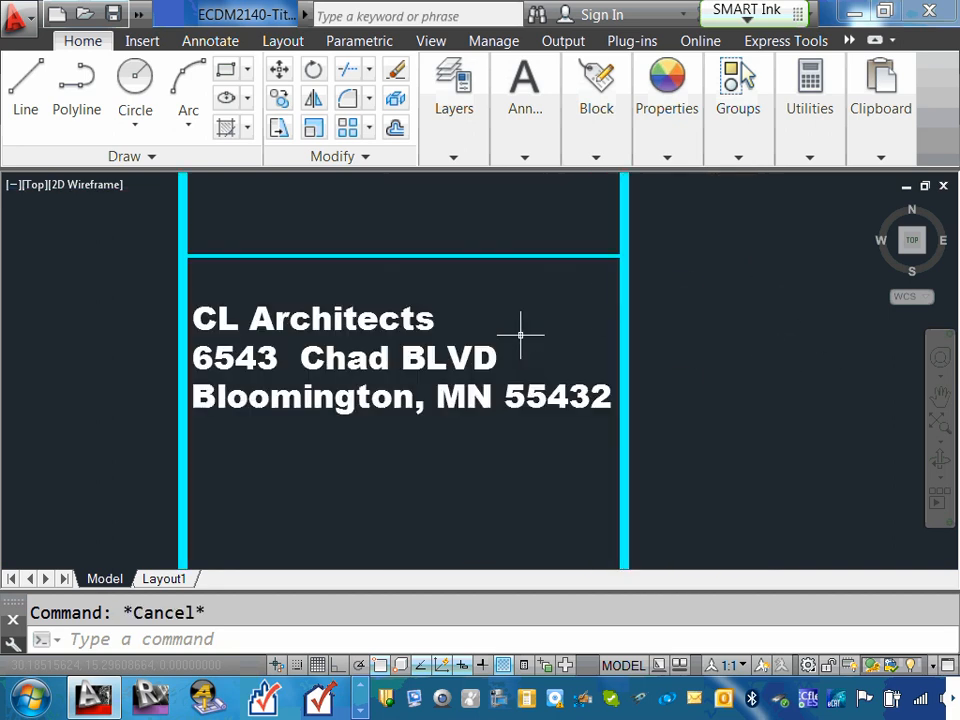
scroll(520, 334, "down", 4)
scroll(561, 343, "up", 4)
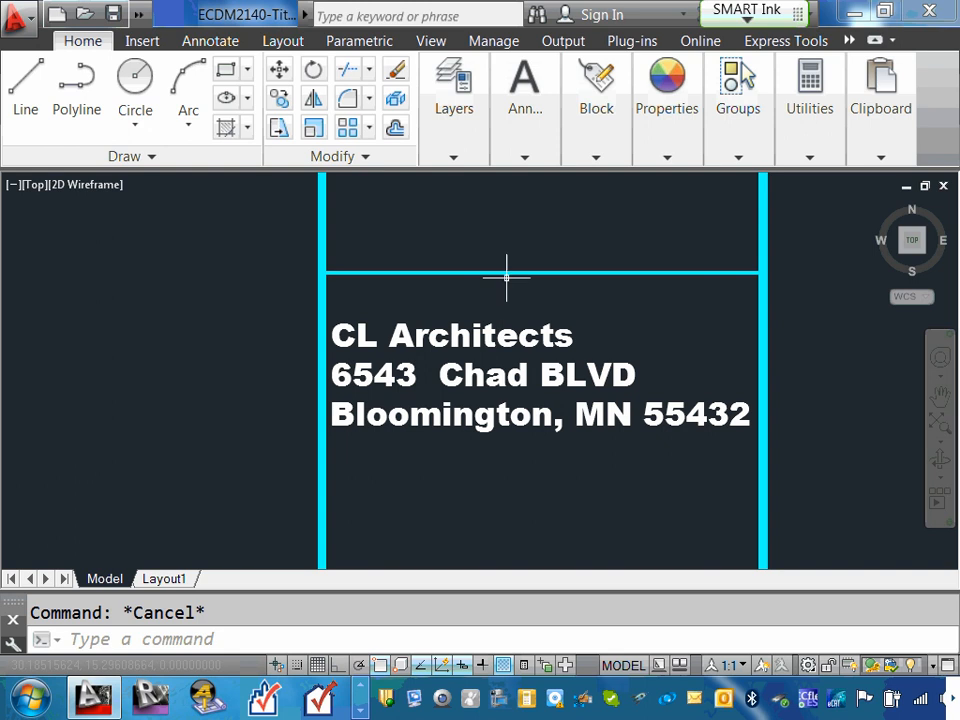
left_click(509, 272)
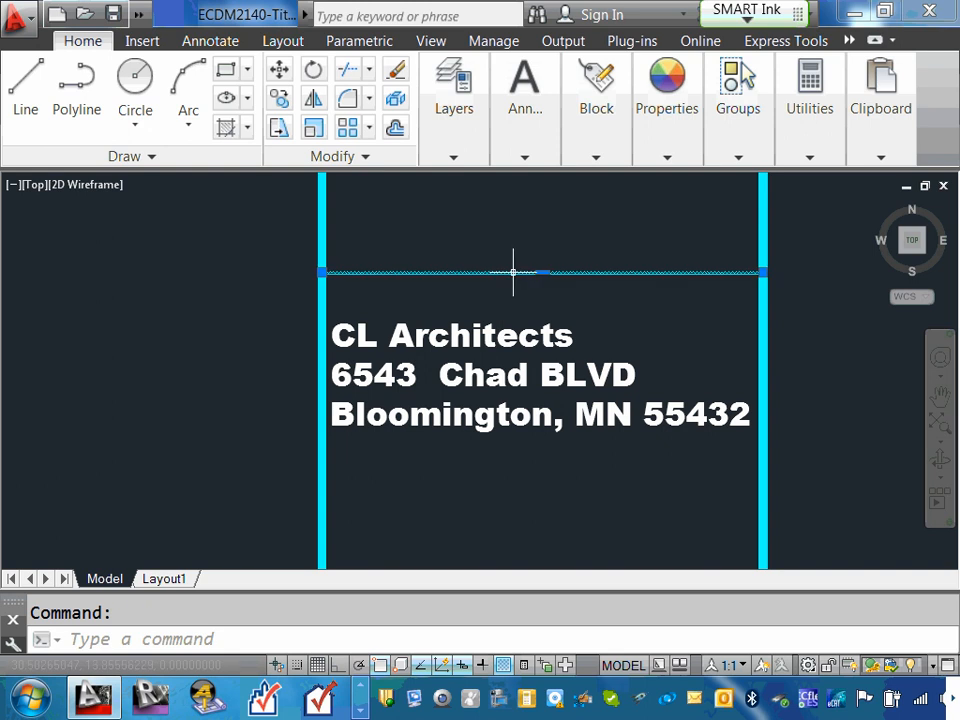
key("Delete")
left_click_drag(508, 272, 508, 308)
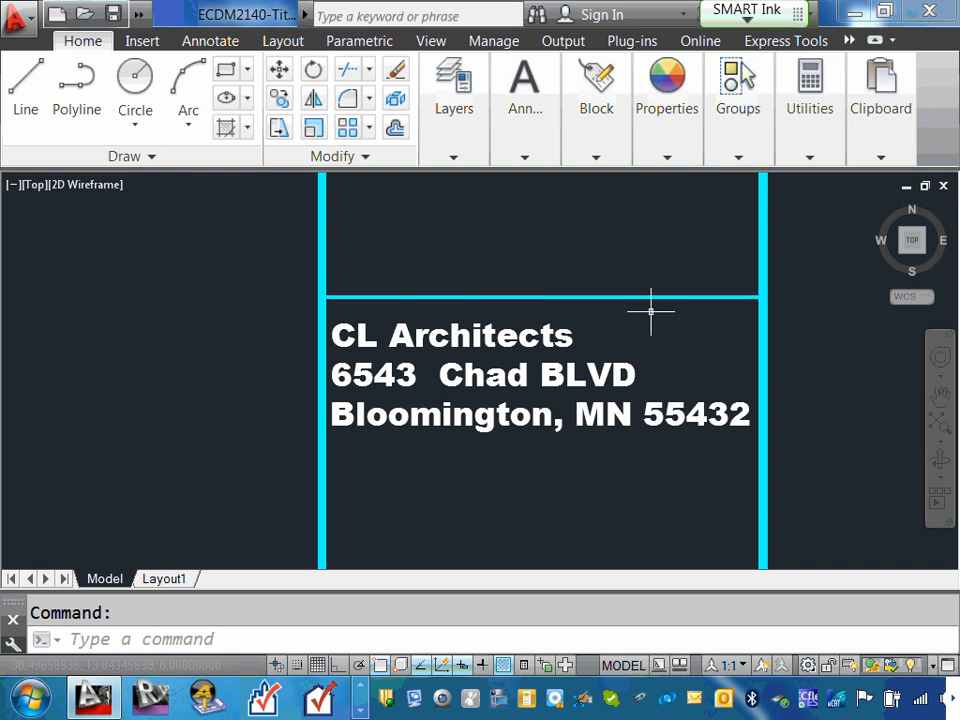
Move the dividing line above the CL Architects text up to leave more space over the text
scroll(553, 279, "down", 4)
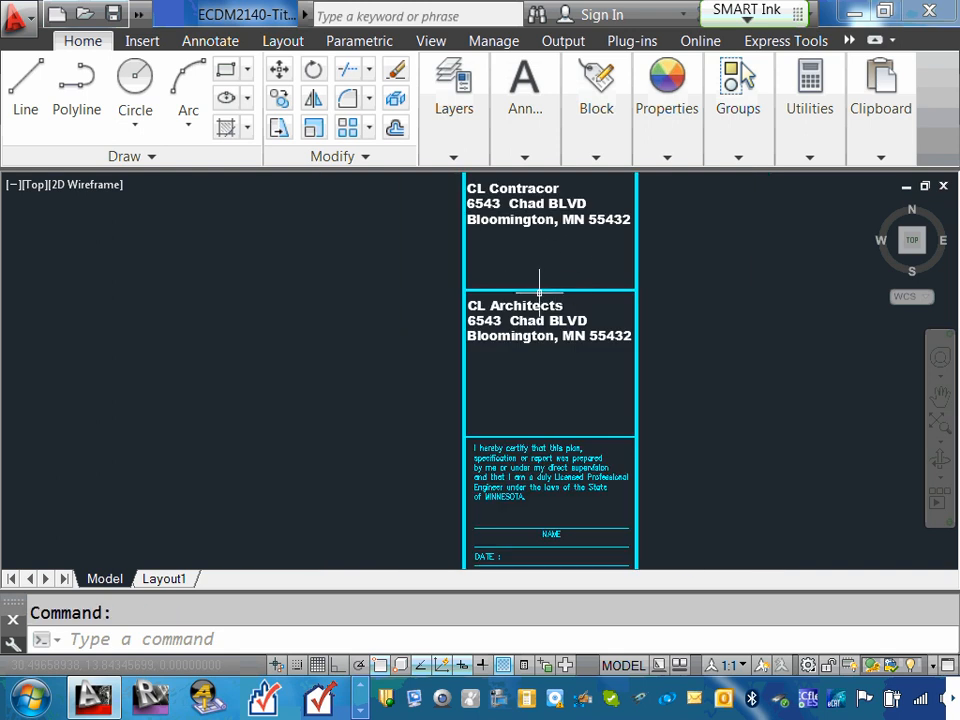
left_click(536, 294)
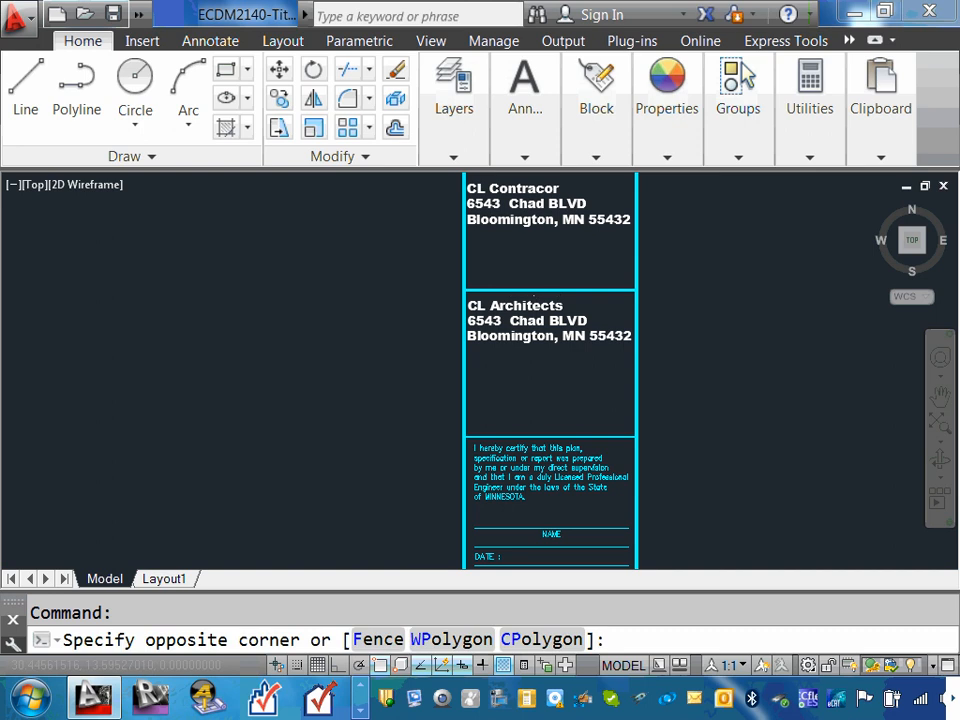
left_click(521, 286)
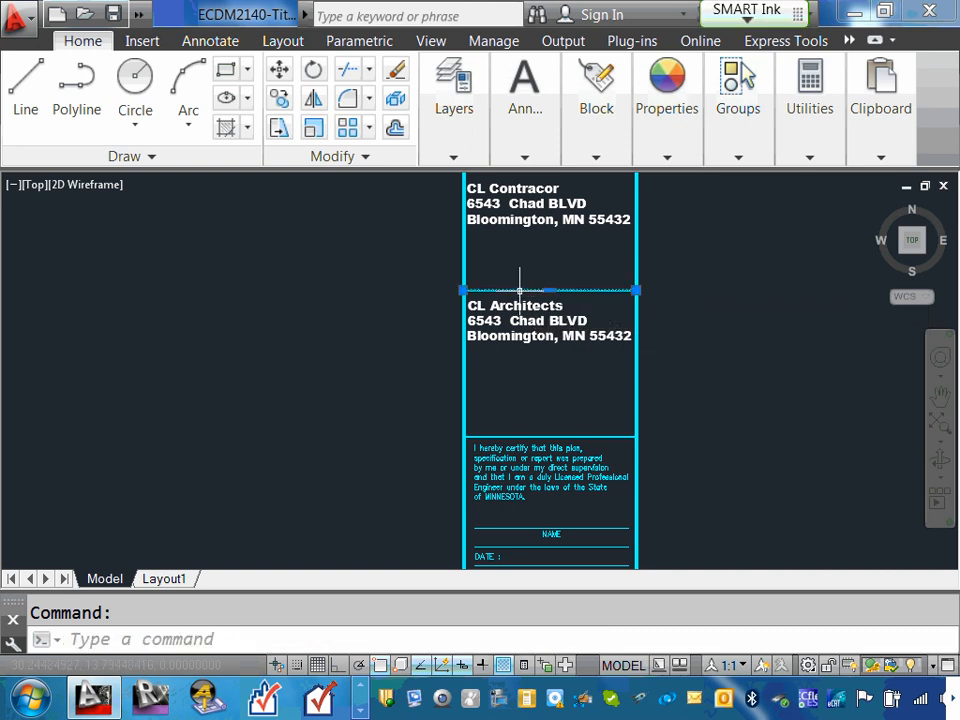
left_click_drag(519, 290, 521, 274)
scroll(553, 272, "up", 8)
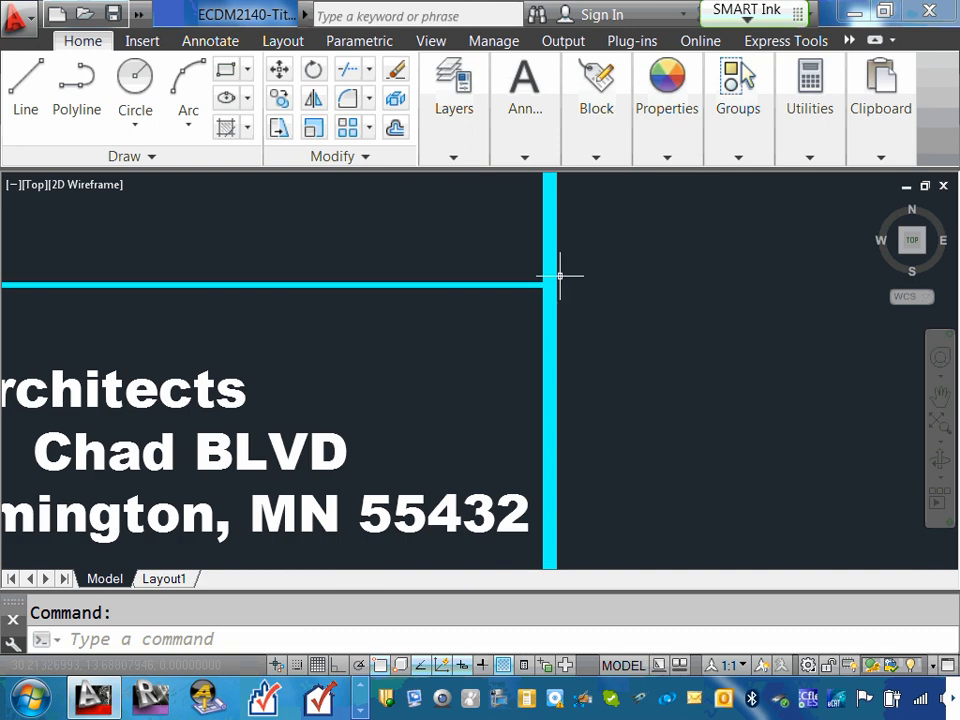
scroll(549, 309, "up", 2)
scroll(549, 306, "down", 15)
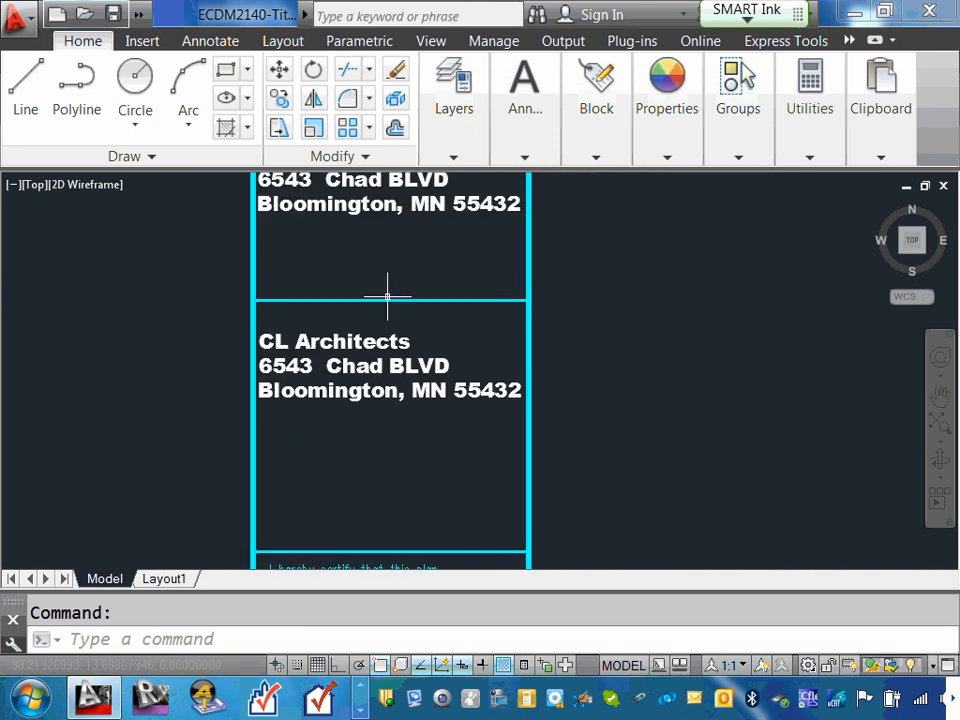
Move the dividing line above the CL Contracor text slightly up to widen the gap over the text
scroll(360, 262, "up", 12)
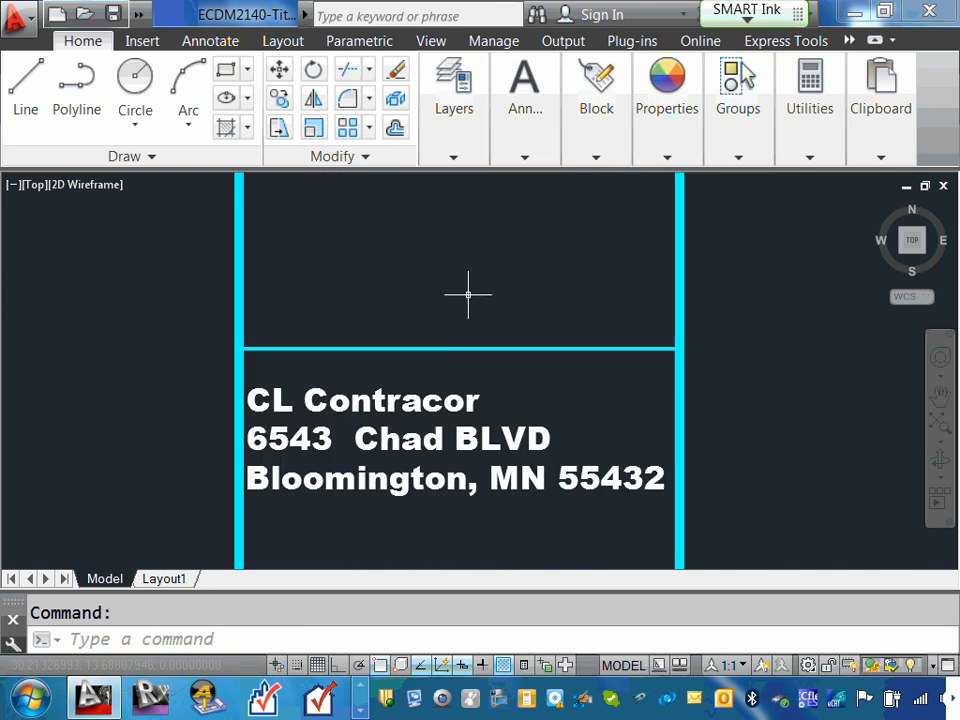
left_click(447, 348)
left_click(441, 348)
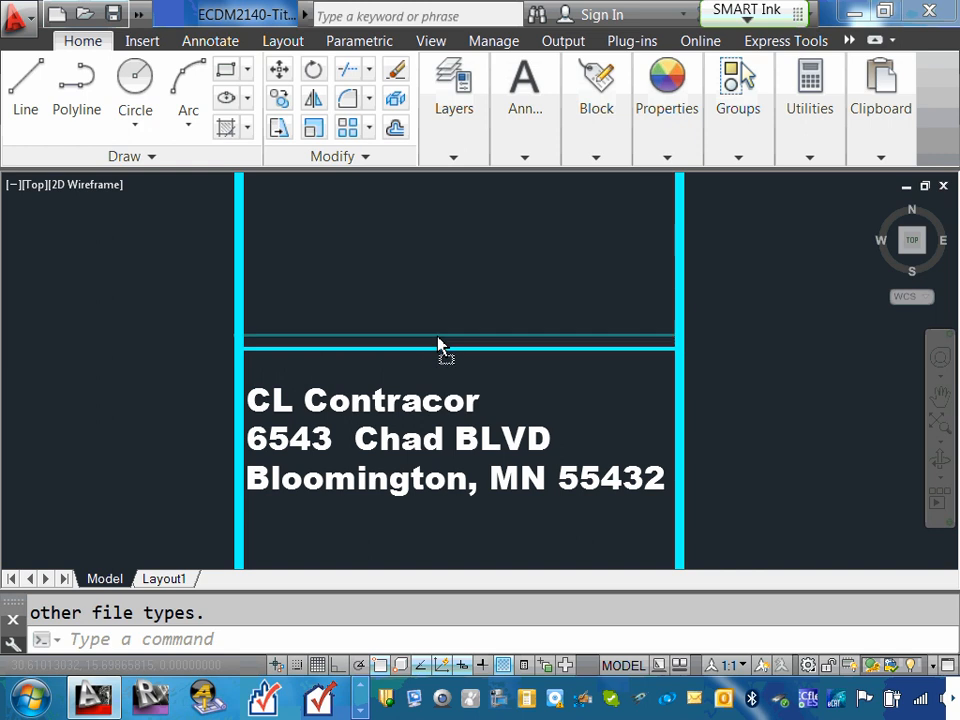
left_click(440, 321)
Examine the spacing of the three company cells and the layout of the whole title block
scroll(441, 323, "down", 6)
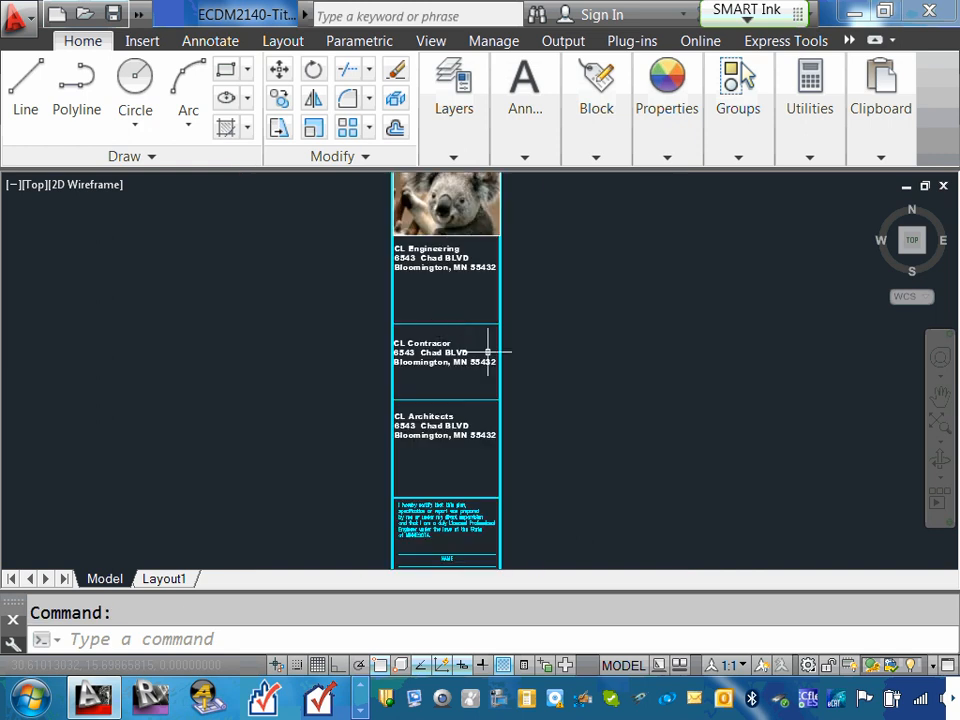
scroll(505, 368, "down", 2)
middle_click_drag(396, 356, 483, 335)
scroll(510, 405, "up", 4)
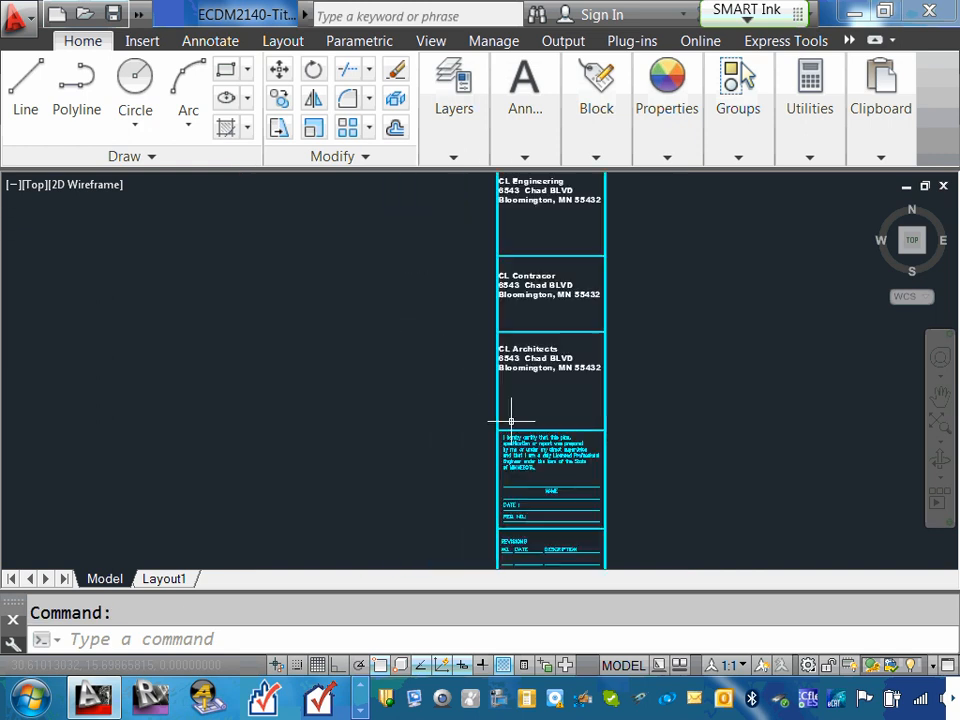
scroll(535, 362, "down", 4)
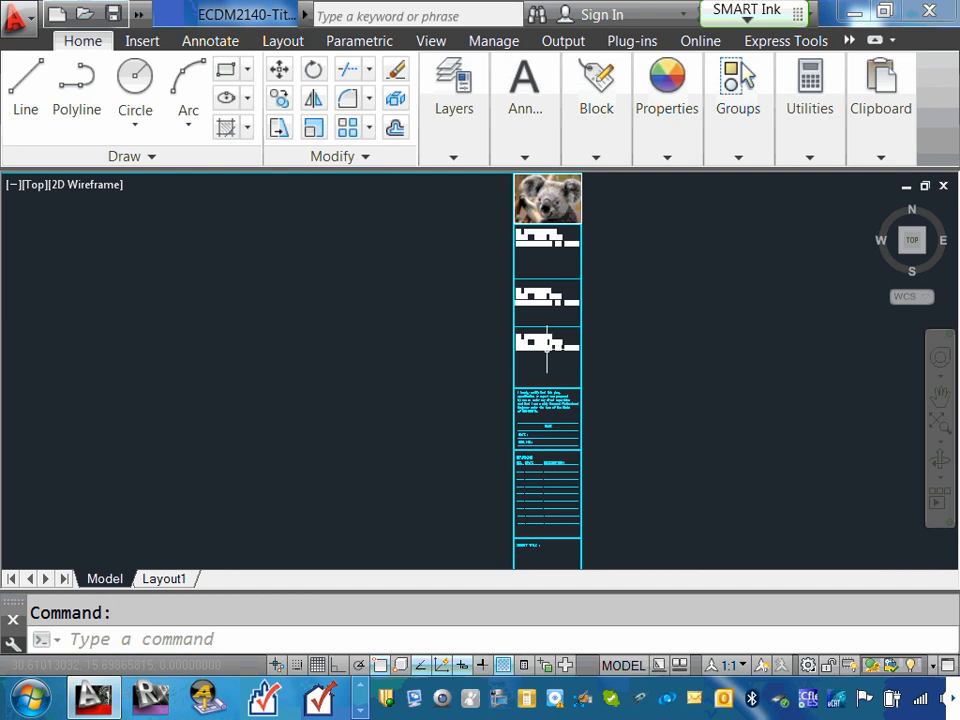
scroll(547, 345, "down", 3)
middle_click_drag(469, 338, 523, 332)
scroll(580, 340, "up", 2)
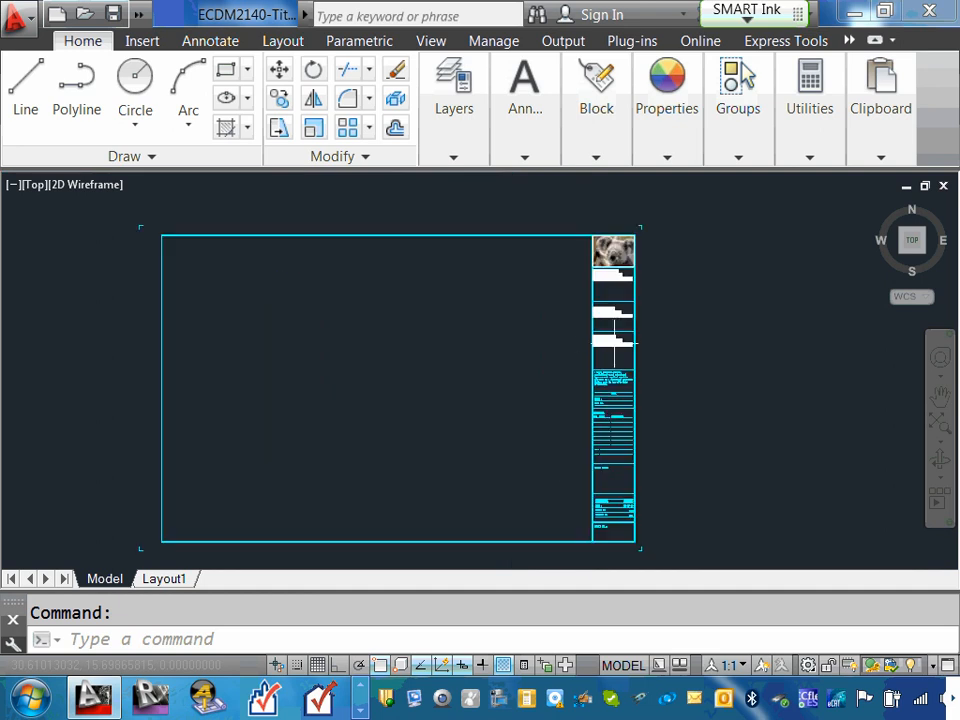
scroll(752, 320, "up", 1)
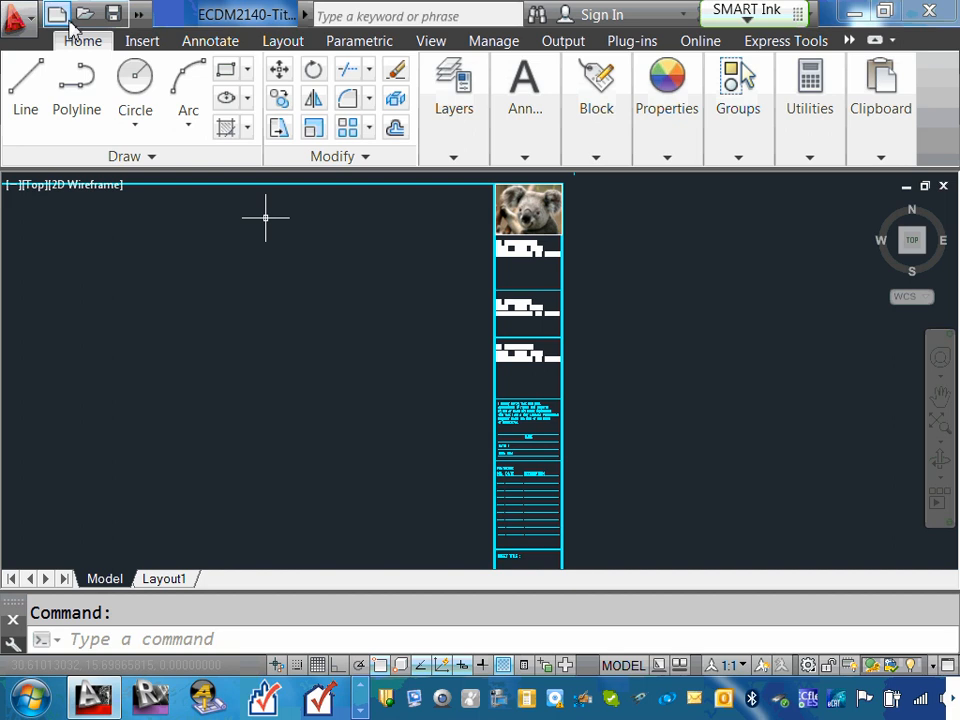
left_click(28, 25)
left_click(38, 27)
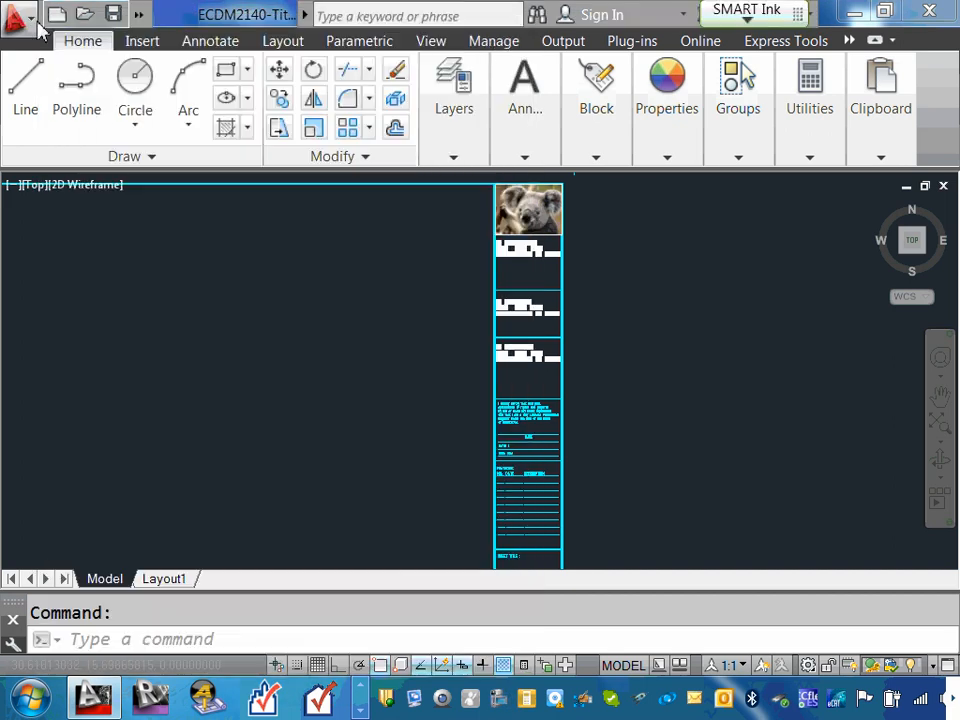
left_click(28, 22)
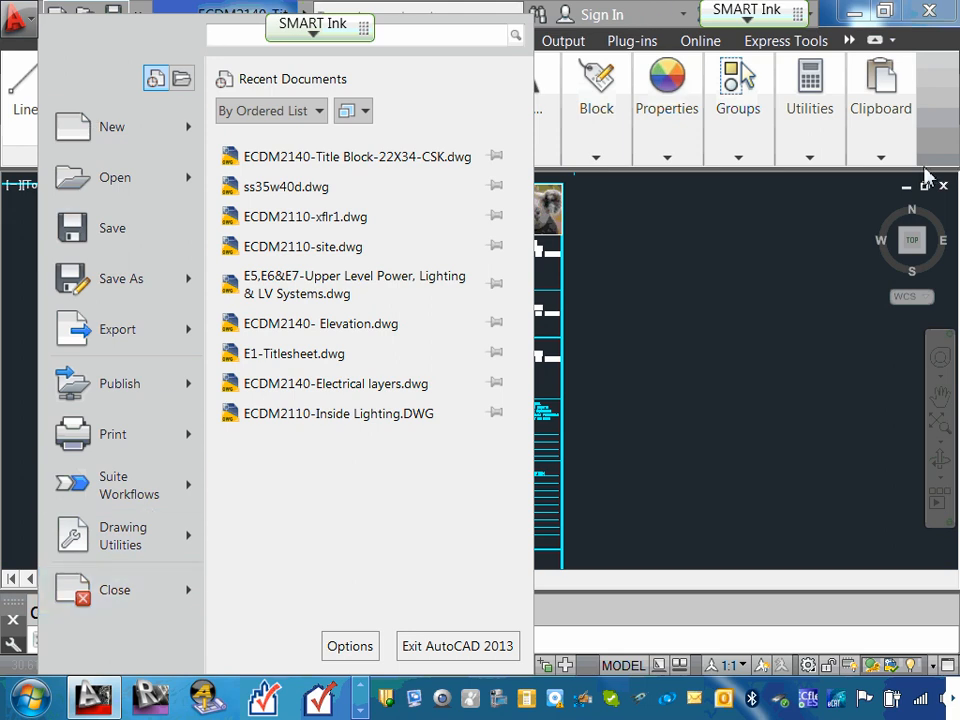
left_click(808, 323)
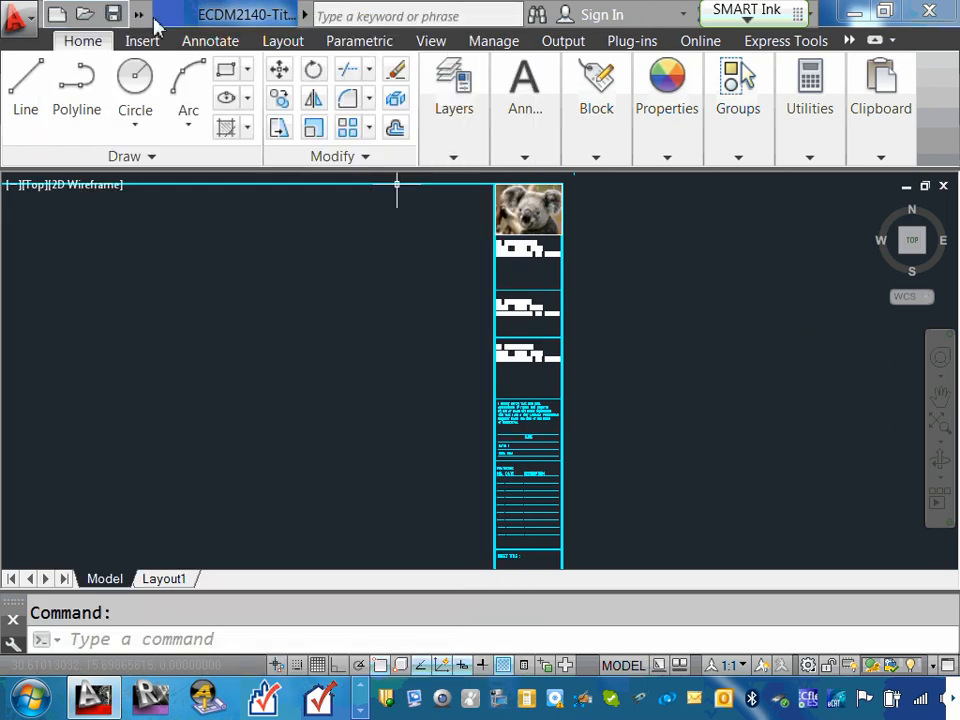
Open the properties of the CL Contracor text and check its text height
scroll(505, 270, "up", 4)
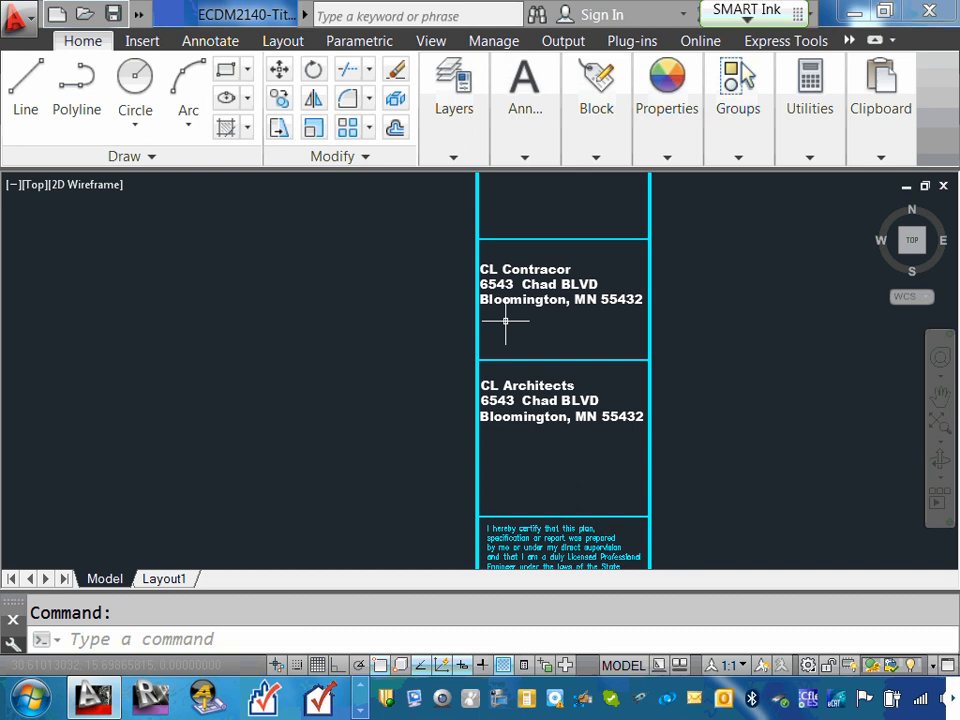
left_click(538, 264)
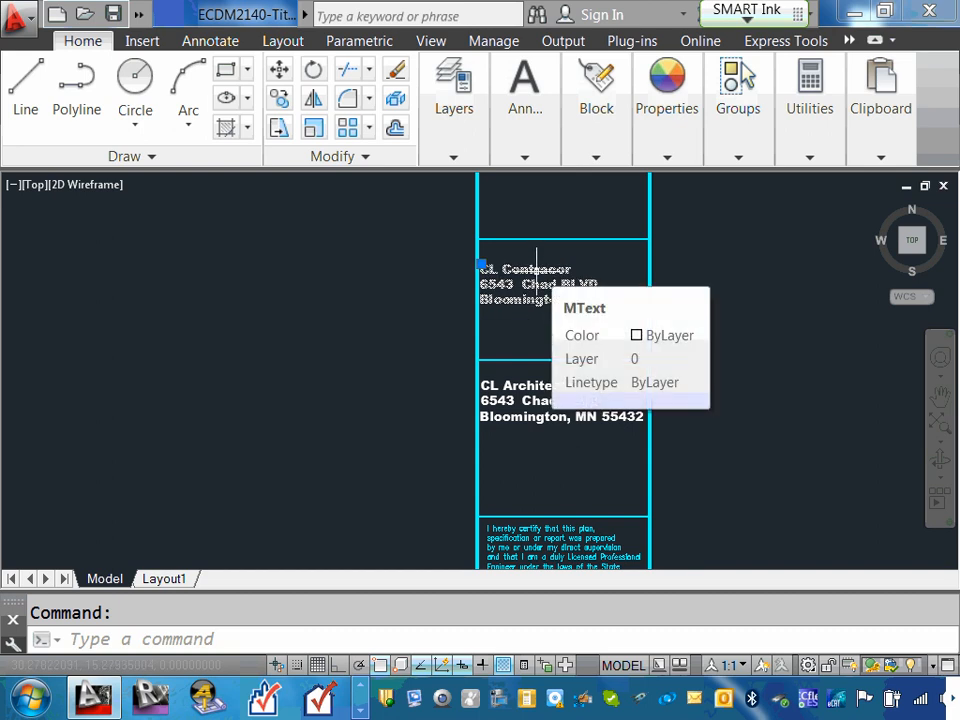
right_click(540, 270)
left_click(617, 639)
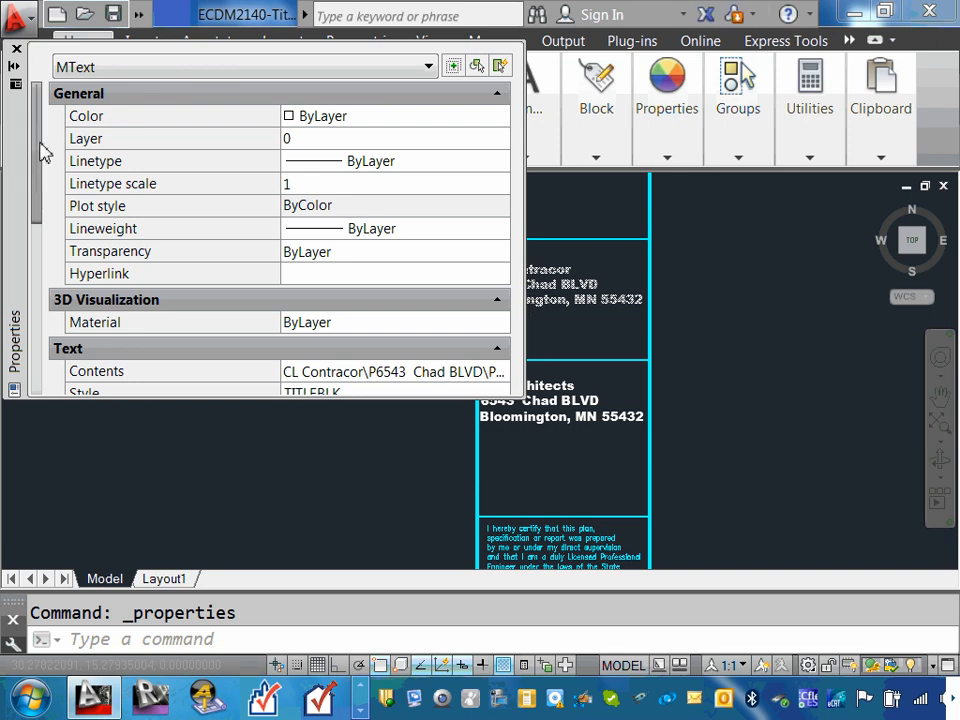
mouse_move(44, 152)
left_mouse_down()
mouse_move(28, 253)
mouse_move(122, 300)
left_mouse_up()
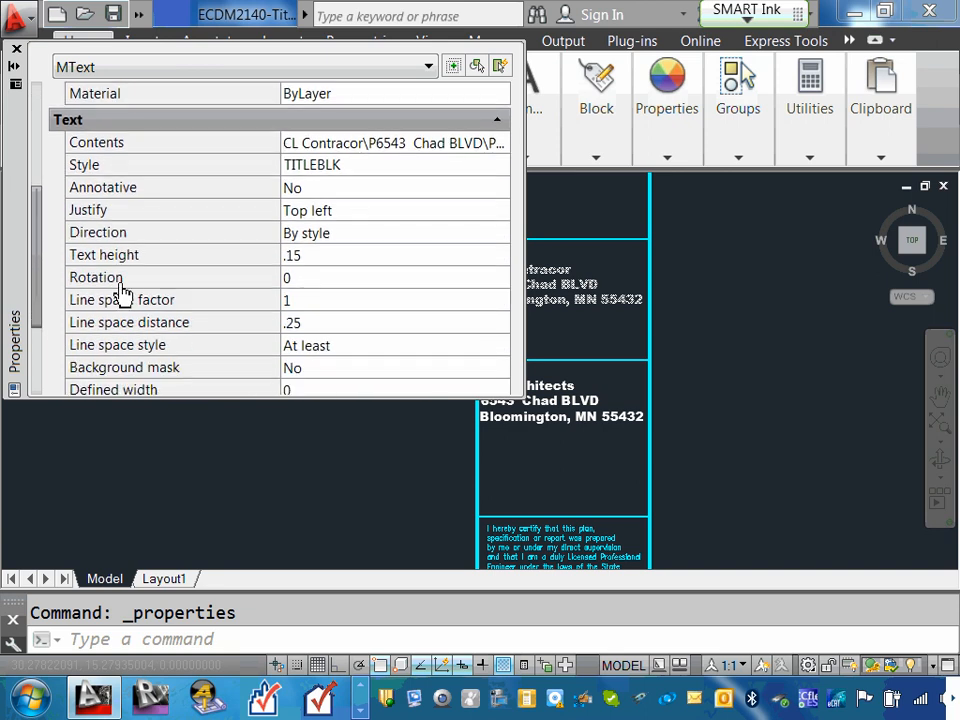
left_click(330, 258)
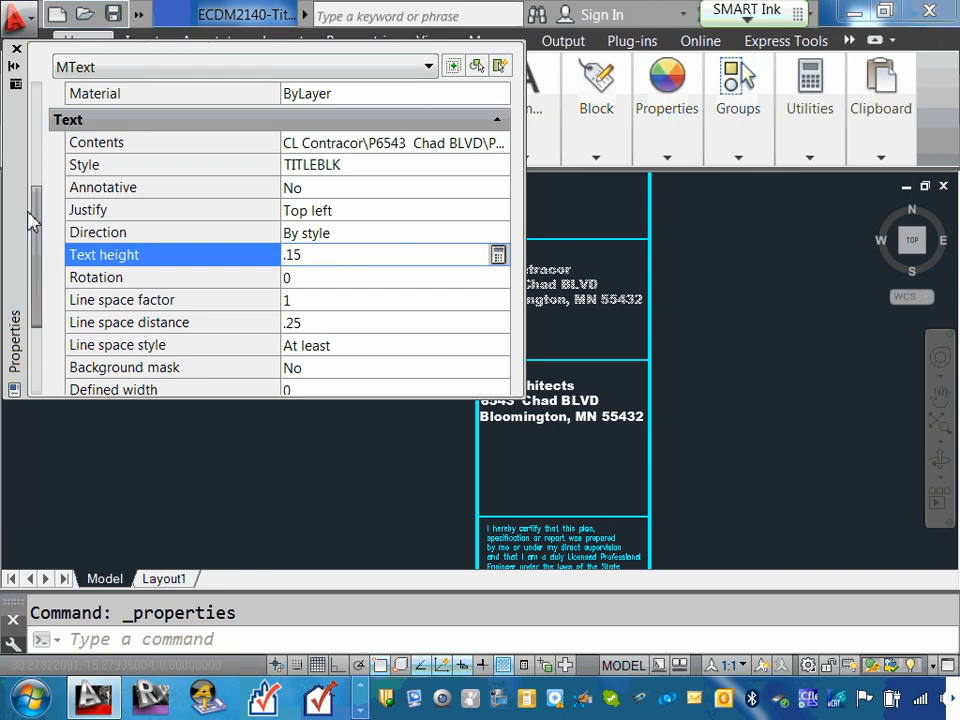
Review the CL Contracor text's general, text and geometry properties, clear the selection and close the properties
left_click_drag(32, 211, 47, 106)
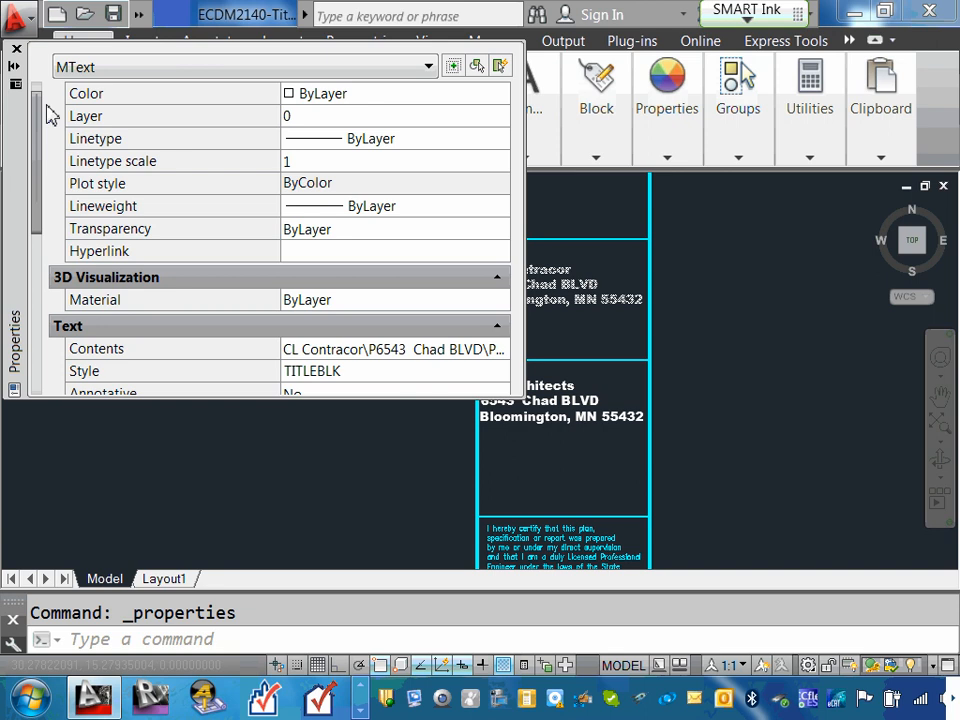
left_click(430, 68)
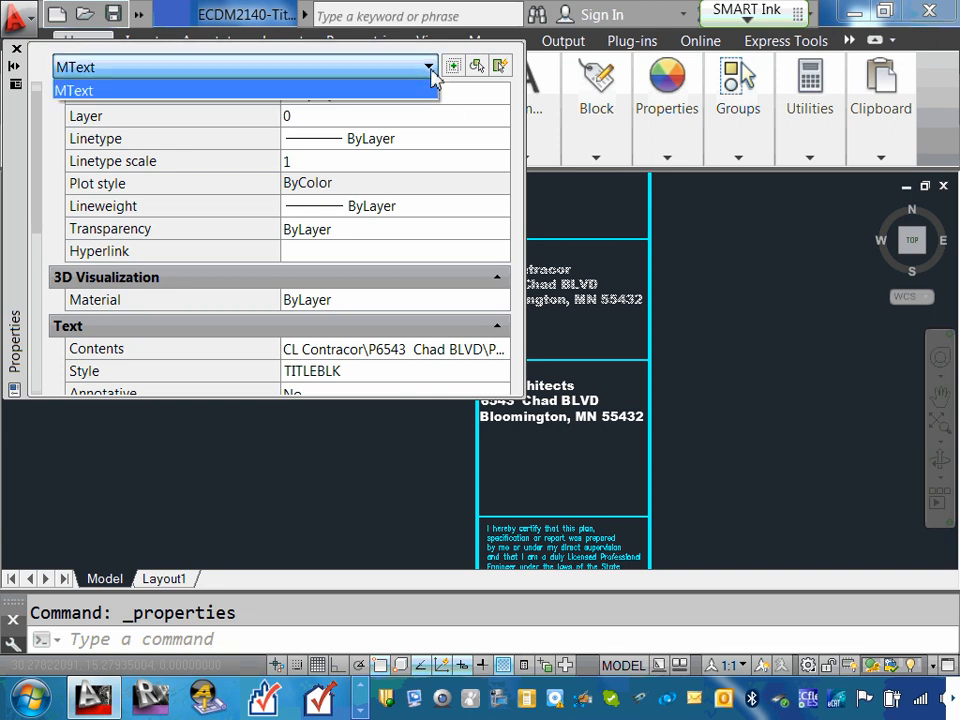
left_click(416, 70)
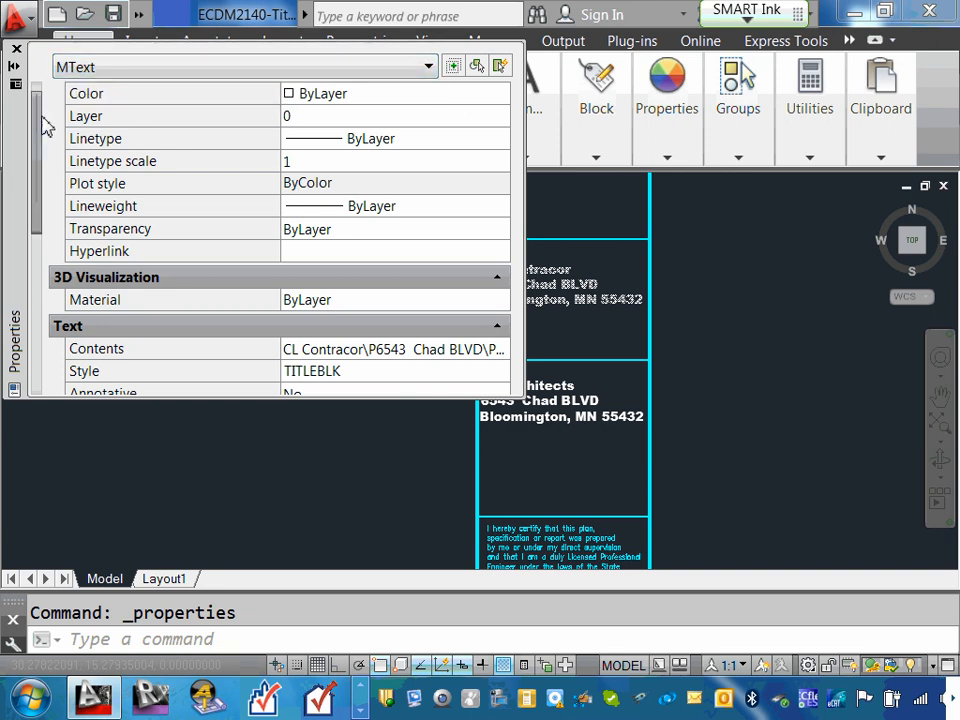
mouse_move(41, 124)
left_mouse_down()
mouse_move(43, 345)
mouse_move(52, 302)
mouse_move(57, 347)
left_mouse_up()
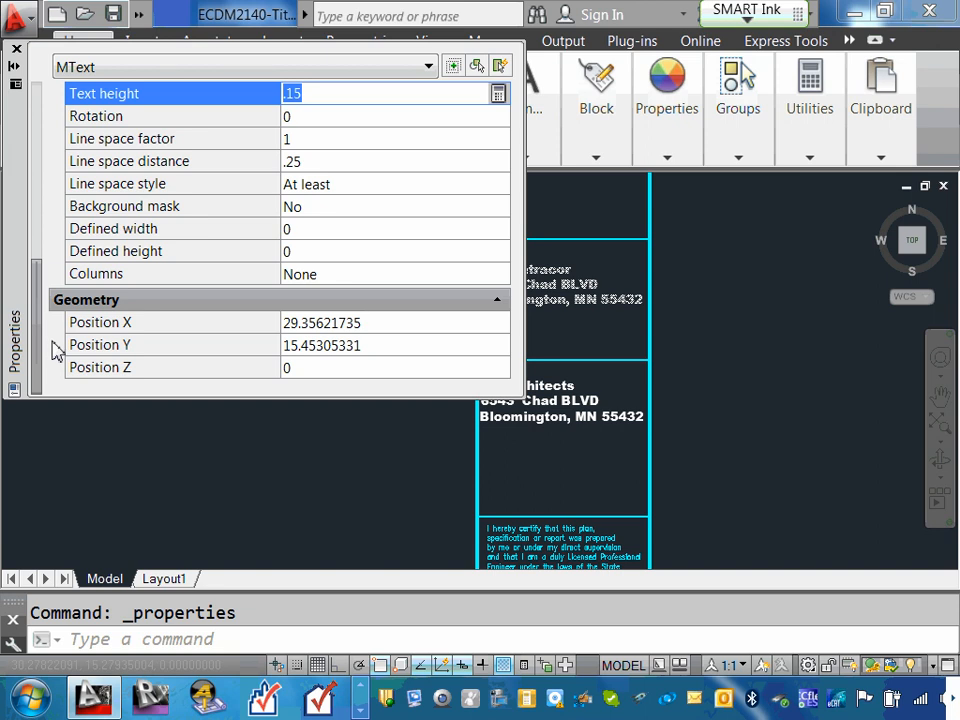
left_click_drag(57, 347, 55, 117)
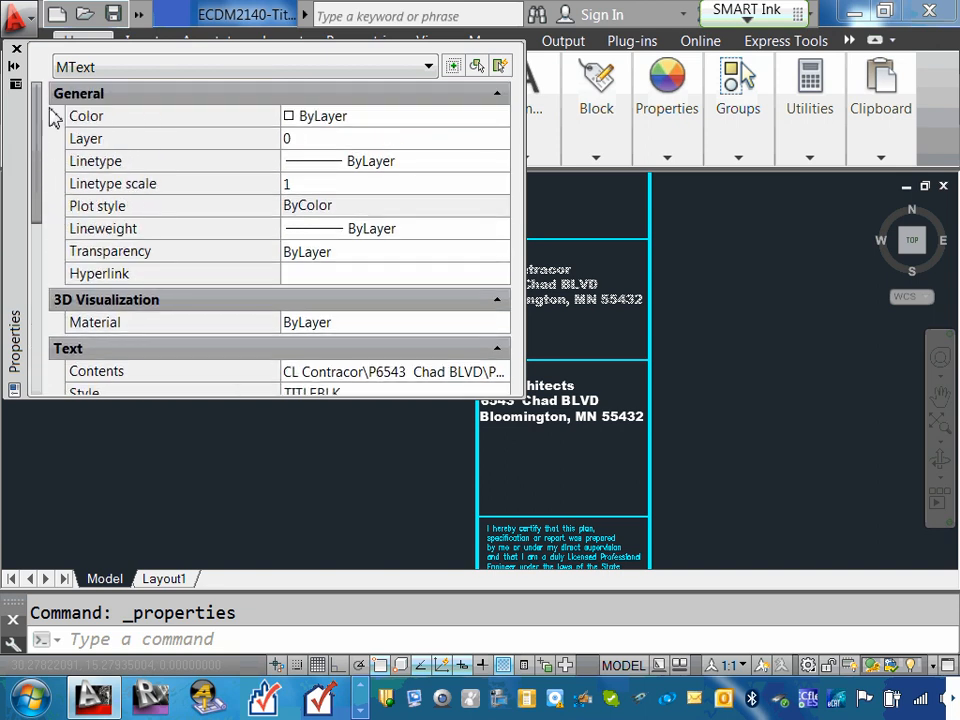
left_click(714, 257)
key("Escape")
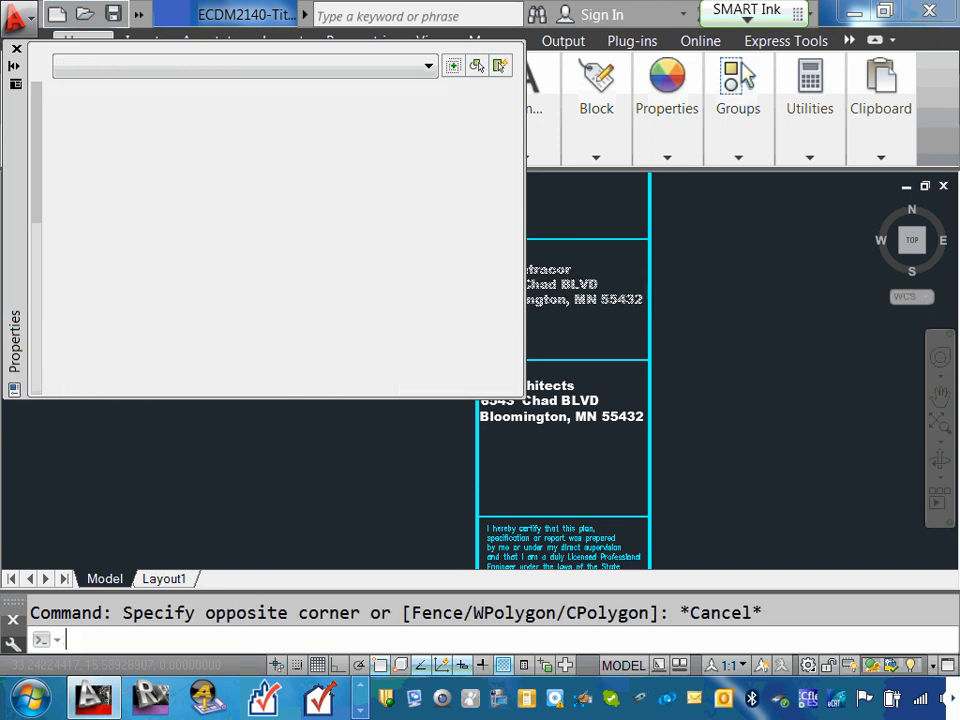
left_click(16, 48)
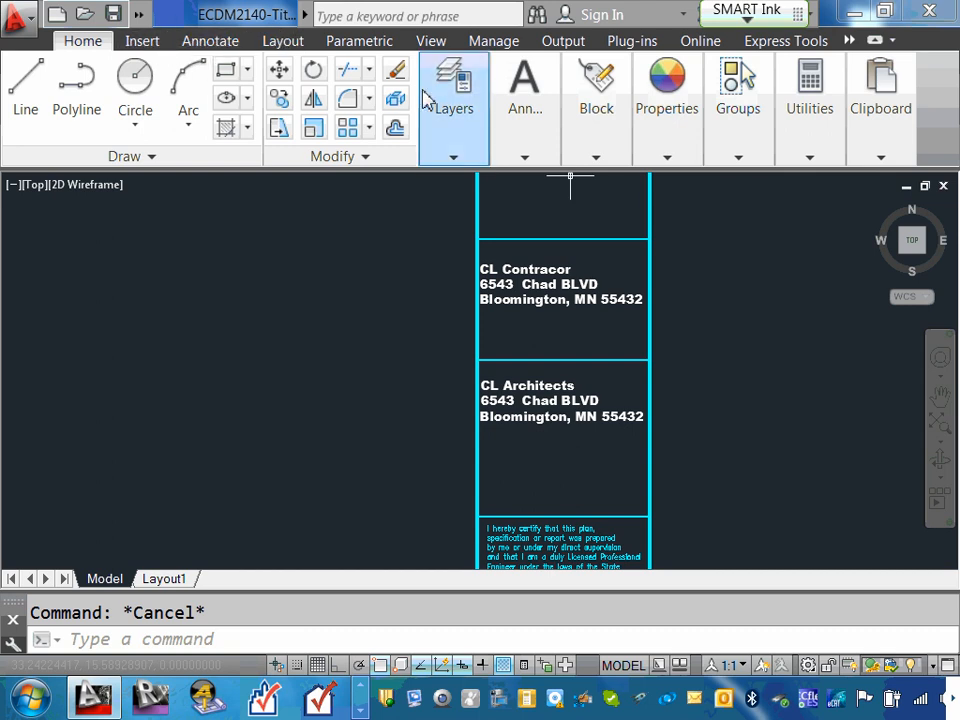
left_click(453, 157)
left_click(453, 160)
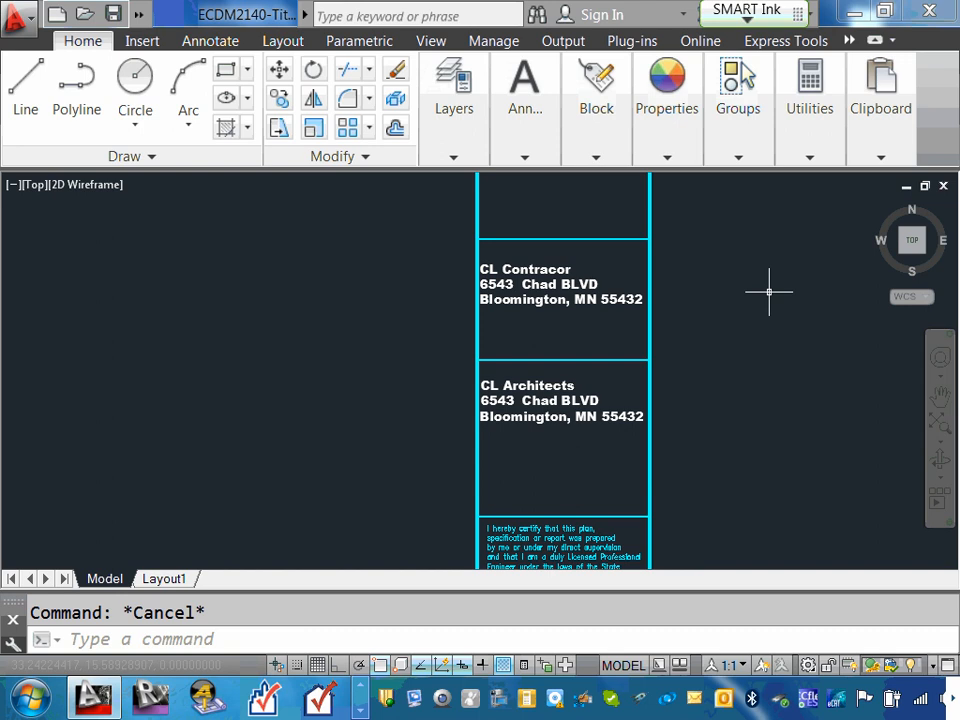
Move the CL Contracor text slightly to the right within its cell, keeping it at the same height
scroll(515, 284, "up", 2)
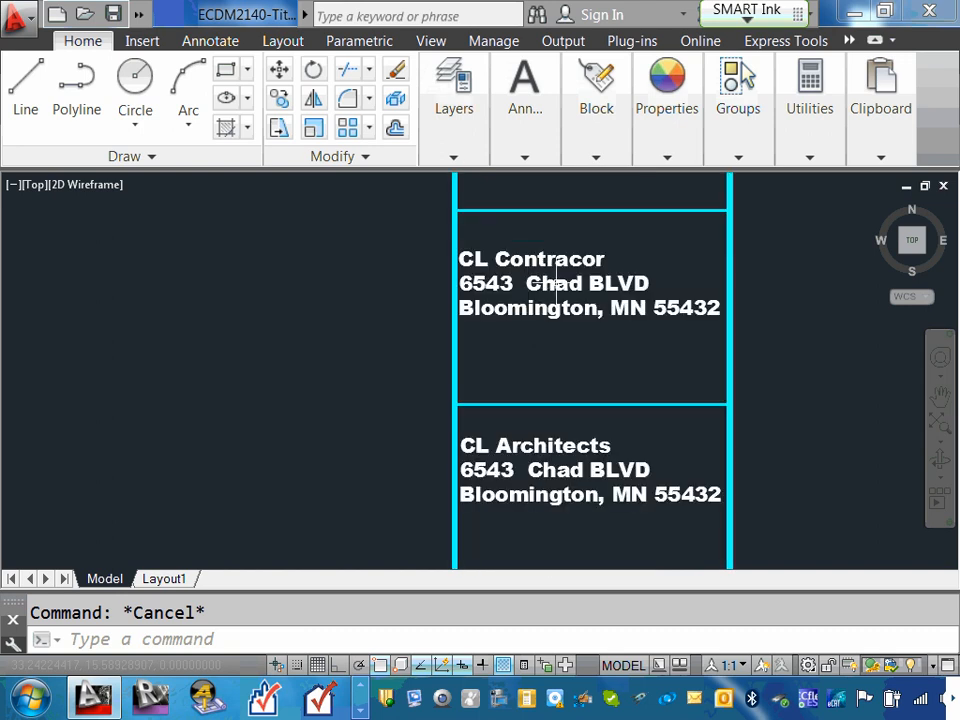
left_click(552, 281)
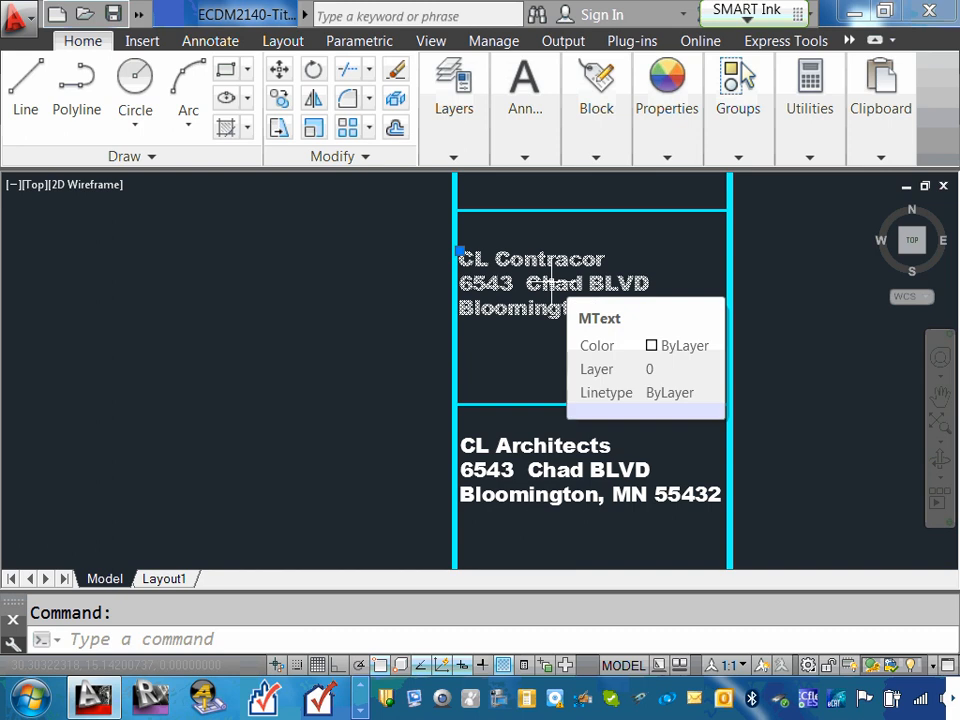
left_click(459, 249)
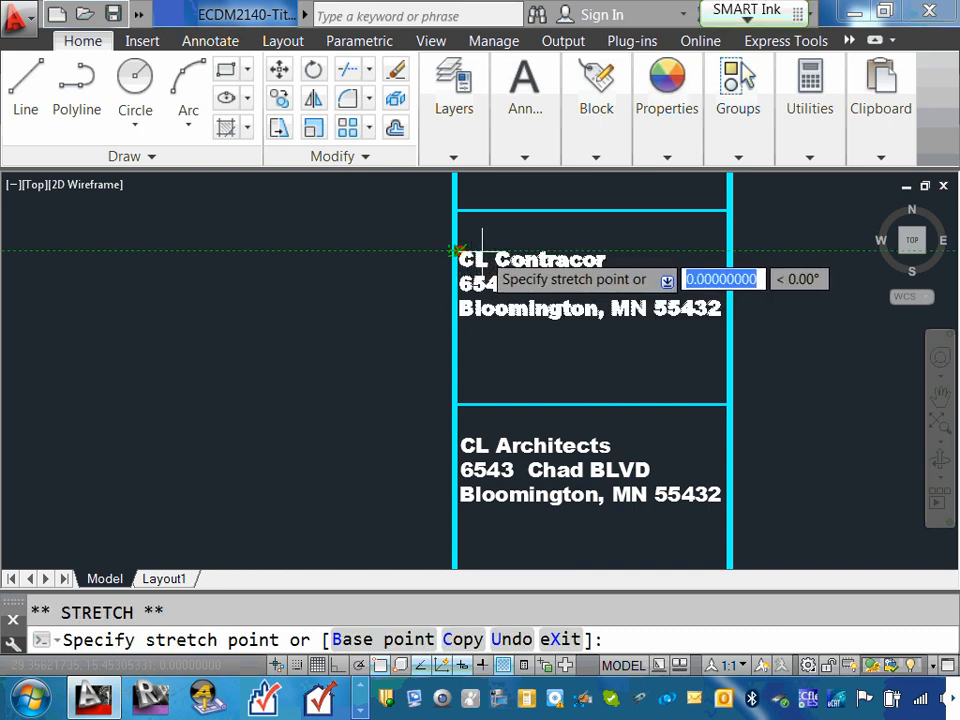
left_click(477, 250)
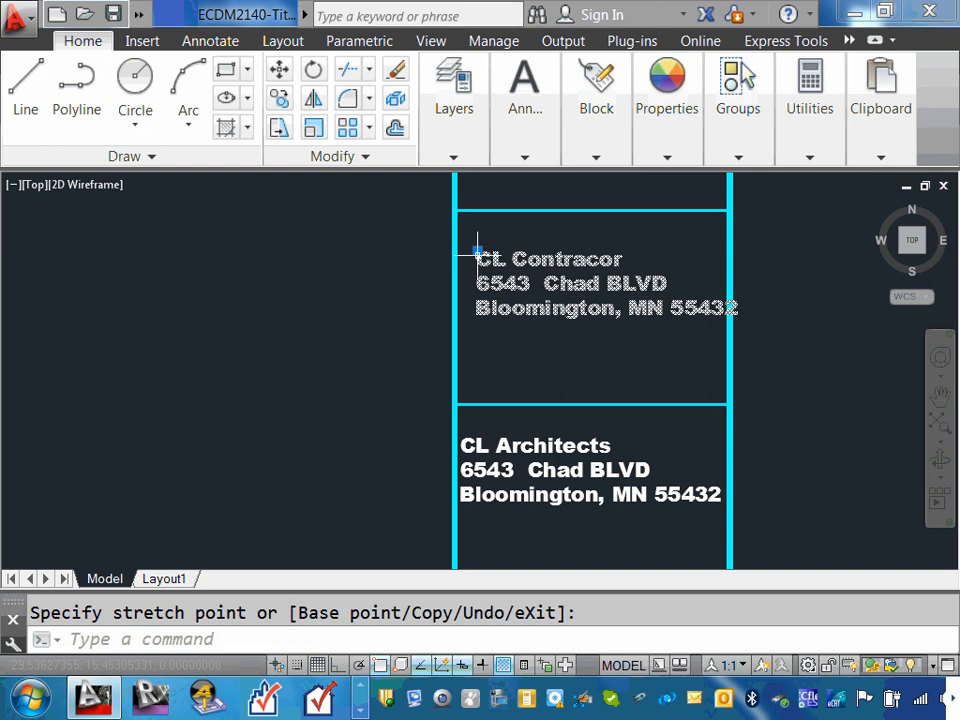
scroll(479, 447, "up", 2)
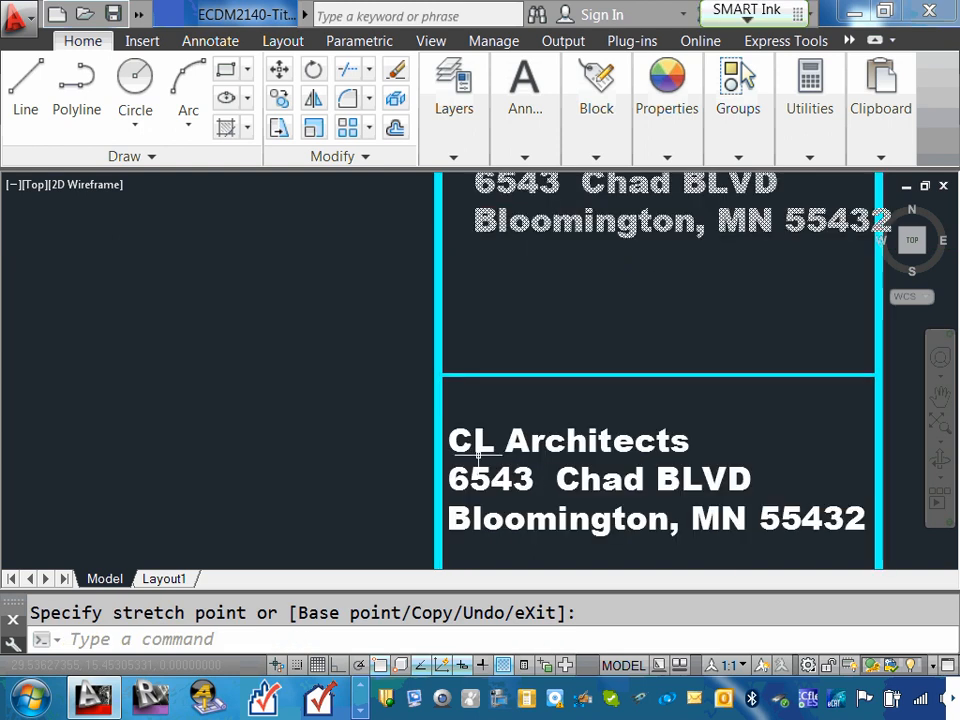
scroll(479, 447, "down", 2)
left_click(468, 441)
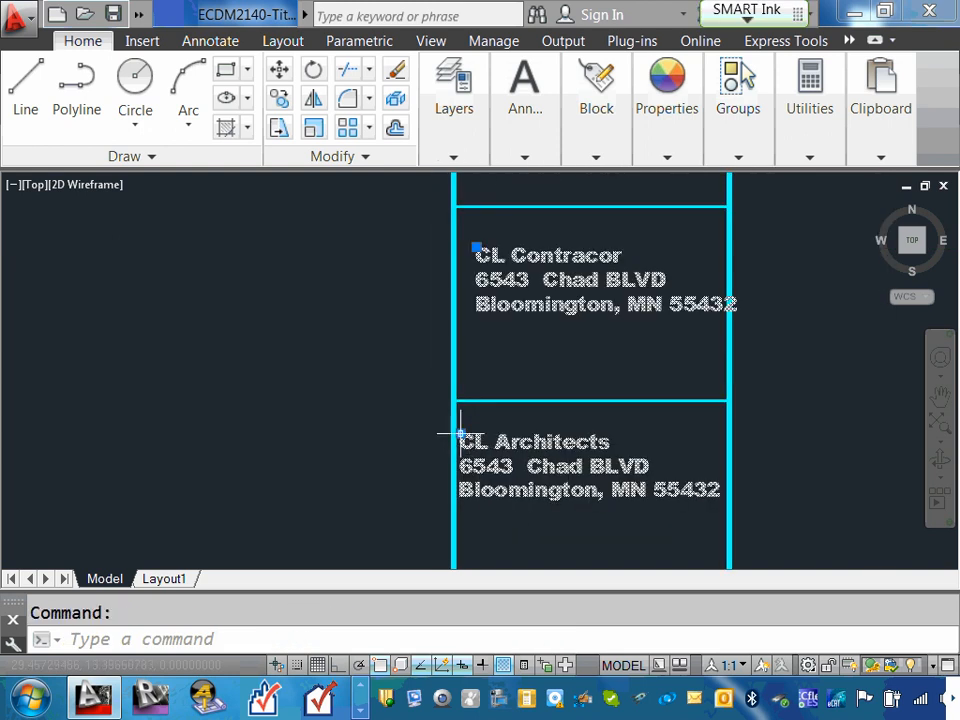
left_click(460, 436)
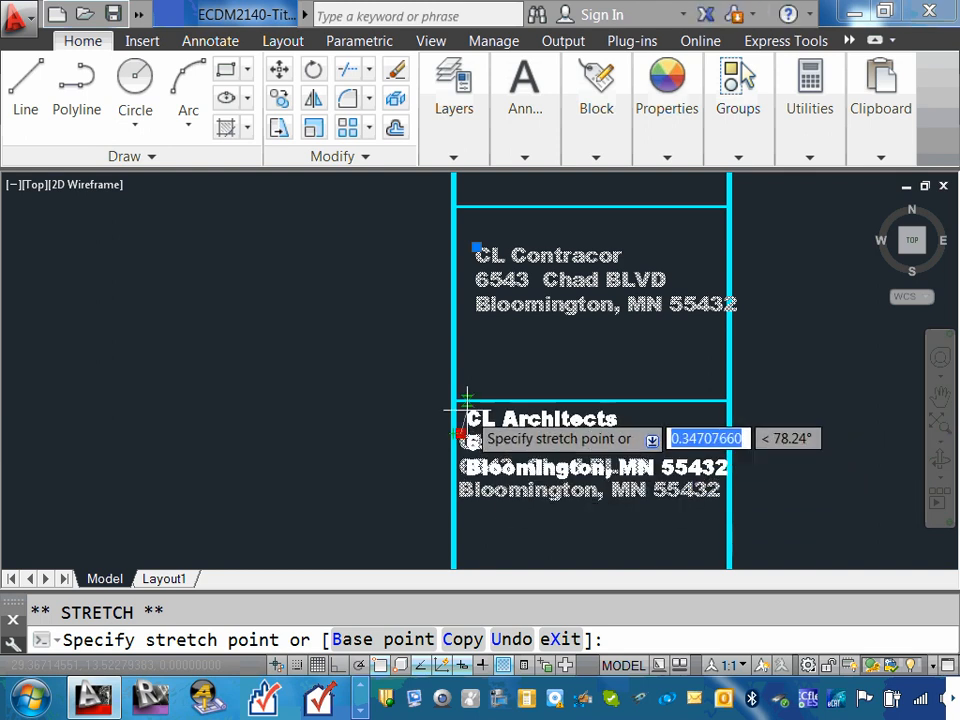
key("Escape")
key("Escape")
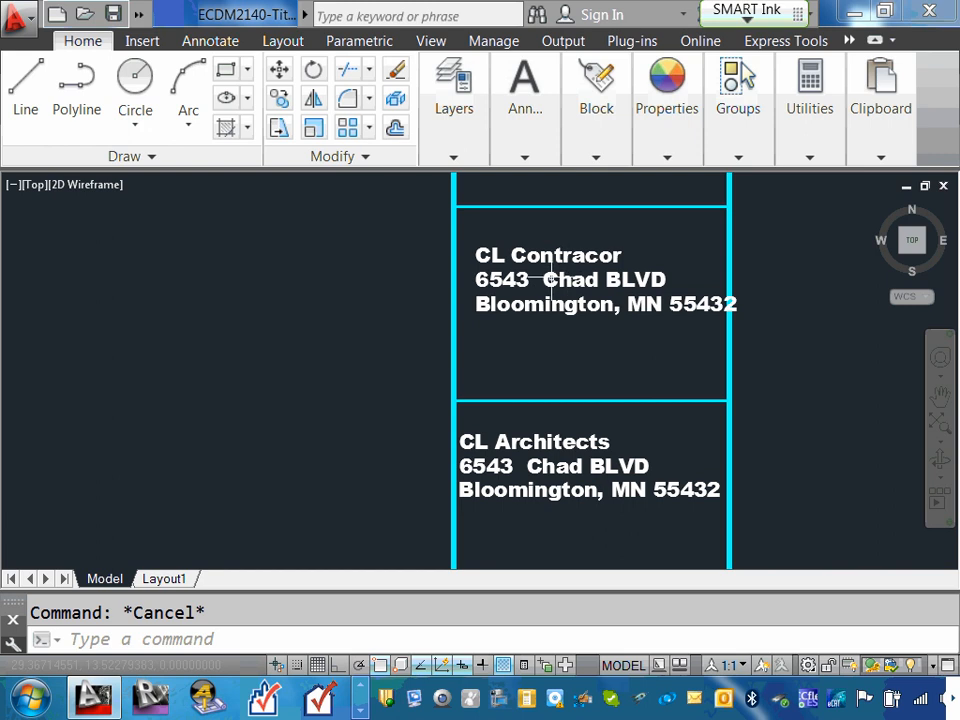
Open the CL Contracor text for editing, select all three of its lines and bring up the paragraph alignment options
double_click(478, 252)
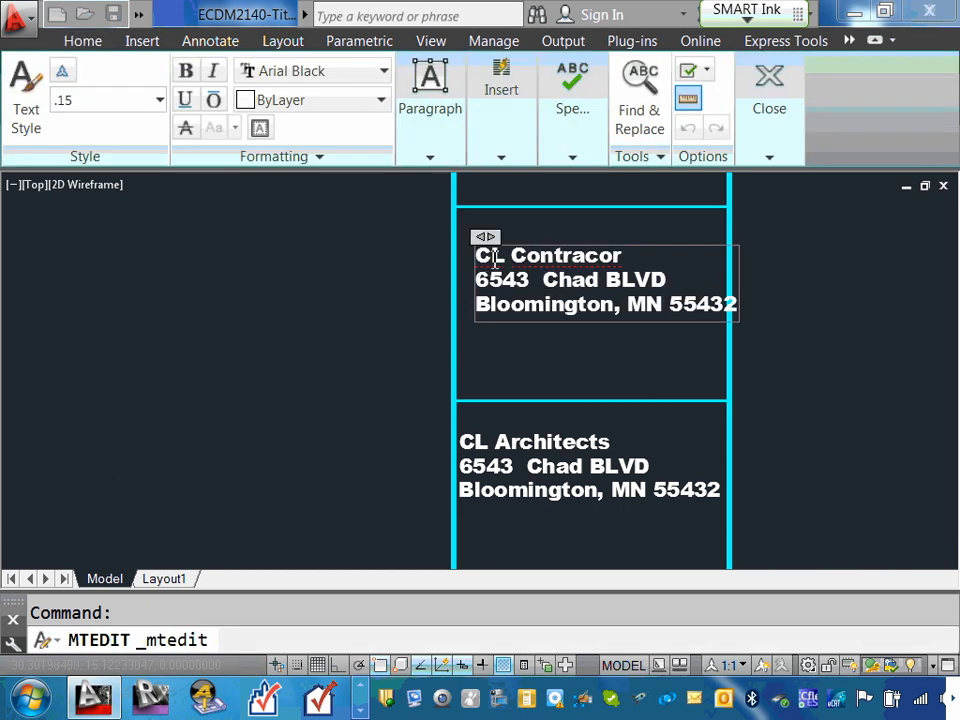
left_click_drag(476, 257, 713, 306)
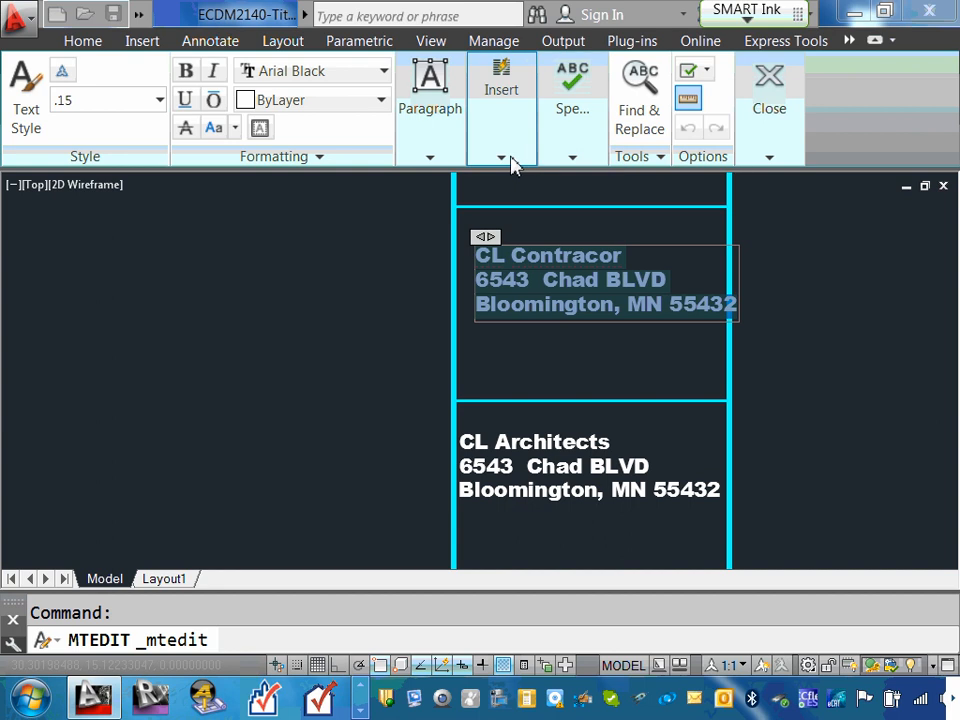
left_click(432, 158)
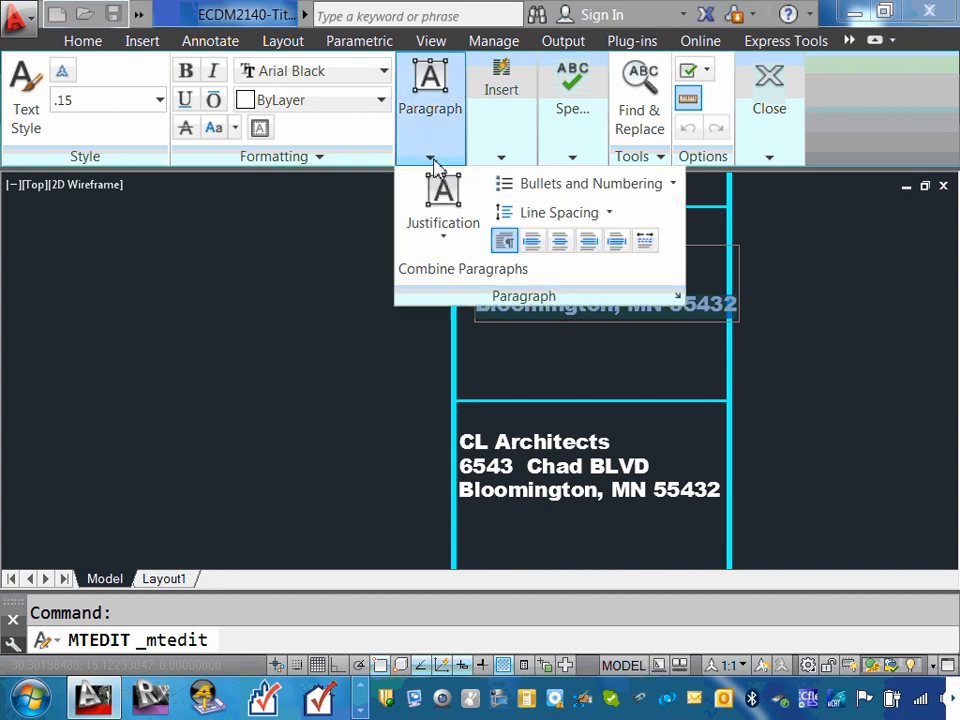
Center-align the CL Contracor address text and move it back into the middle of its title block cell
left_click(560, 243)
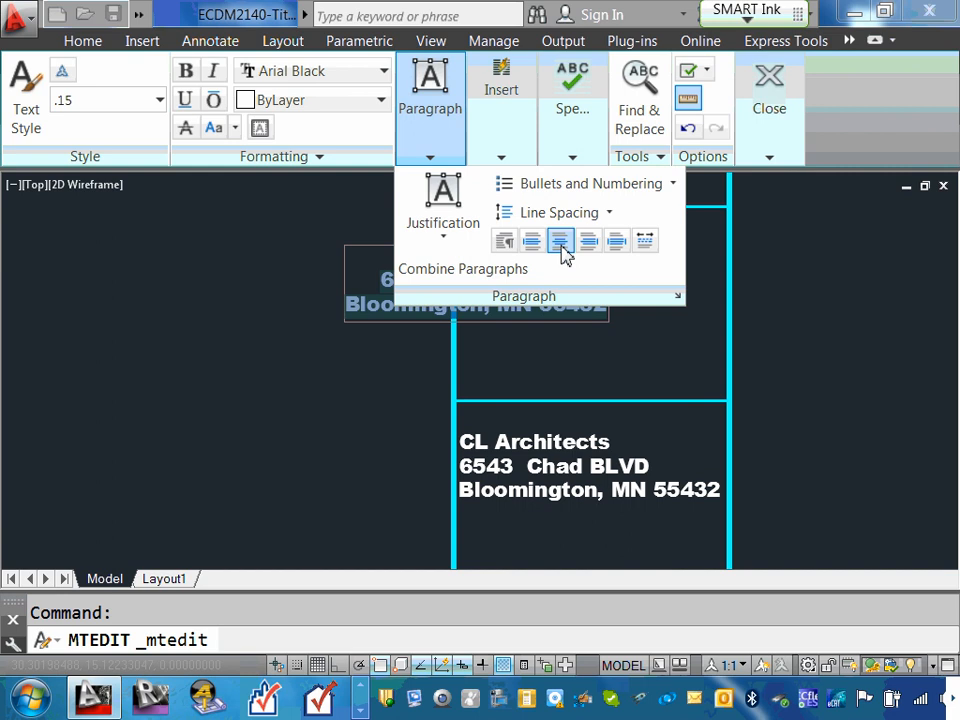
left_click(113, 281)
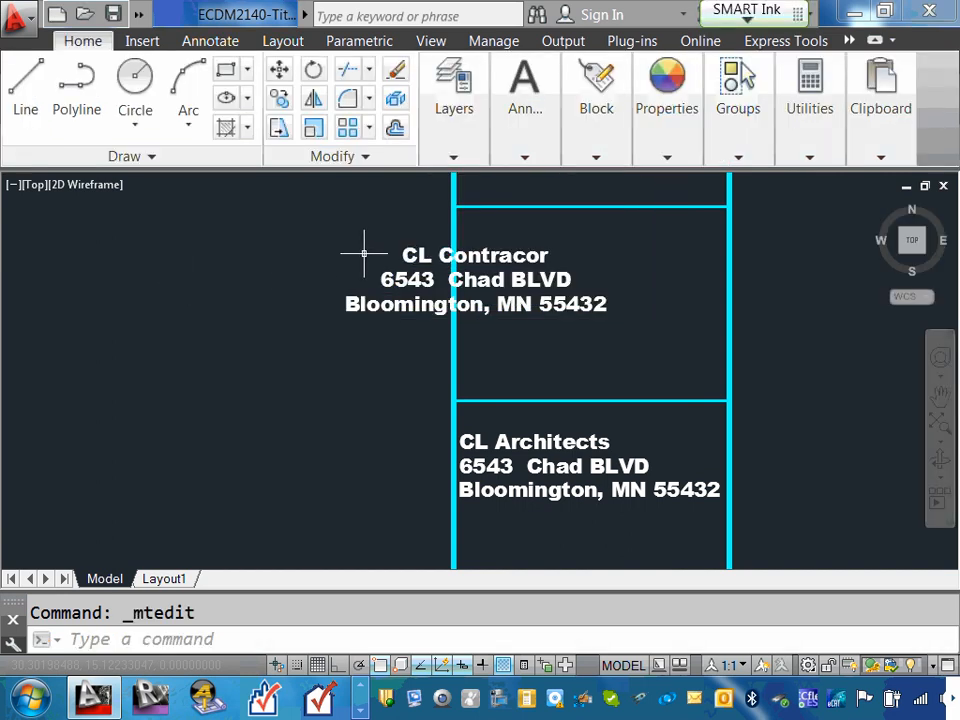
left_click(410, 254)
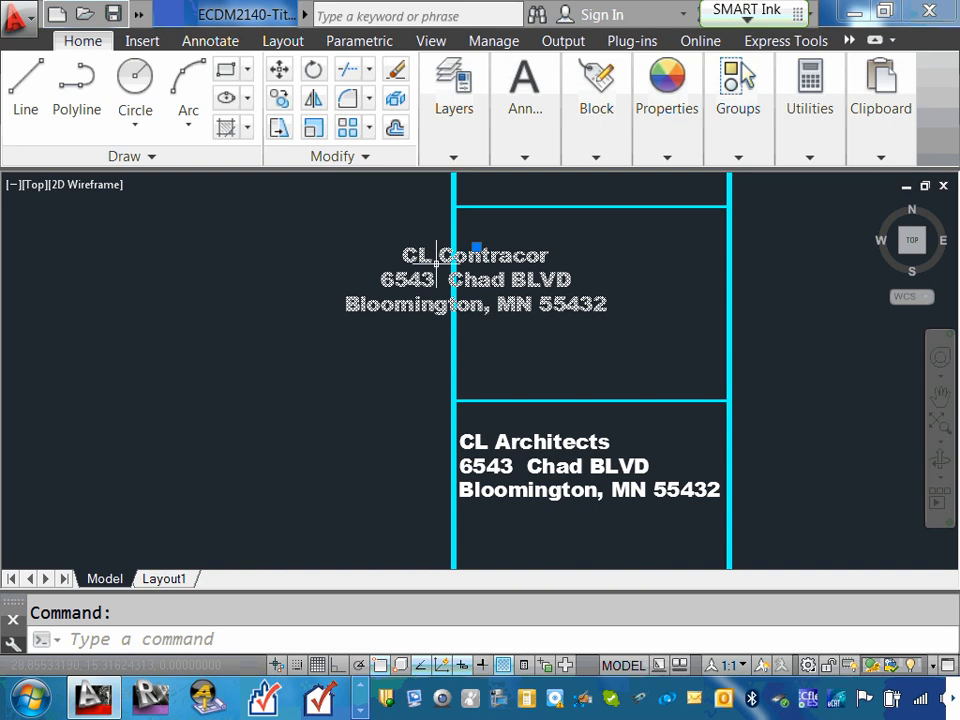
left_click_drag(413, 263, 530, 278)
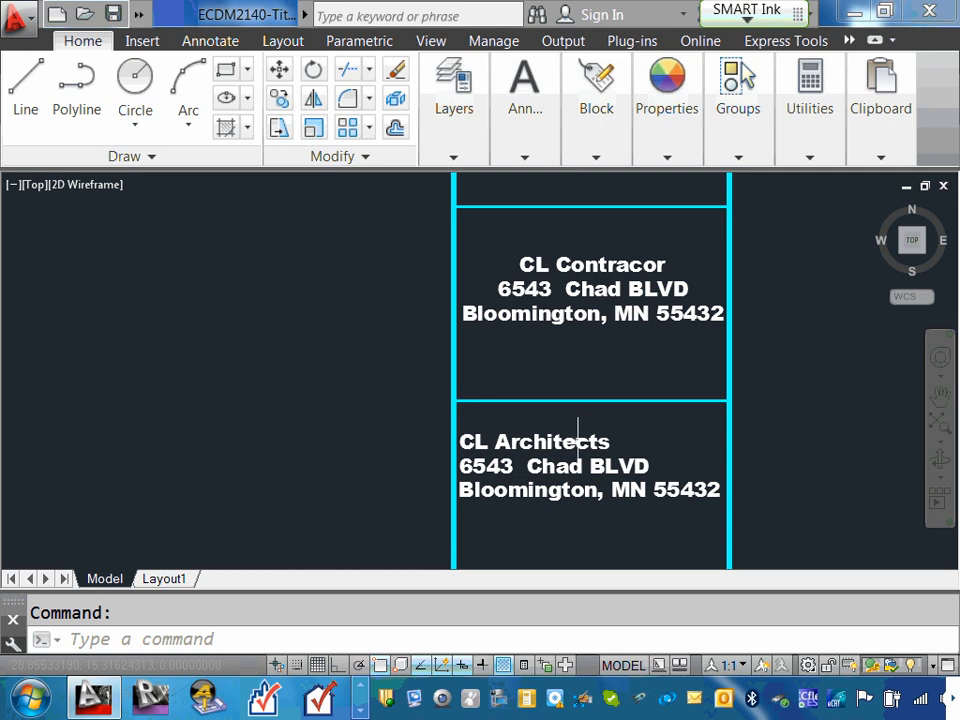
Center-align all lines of the CL Architects address text in the title block
double_click(463, 437)
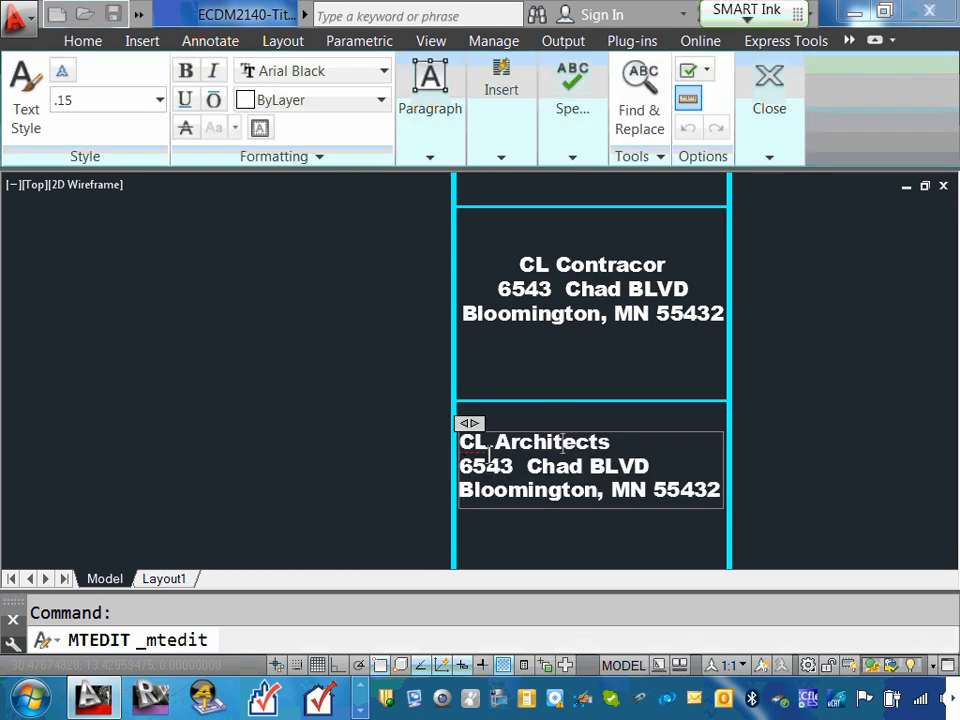
left_click_drag(460, 439, 727, 493)
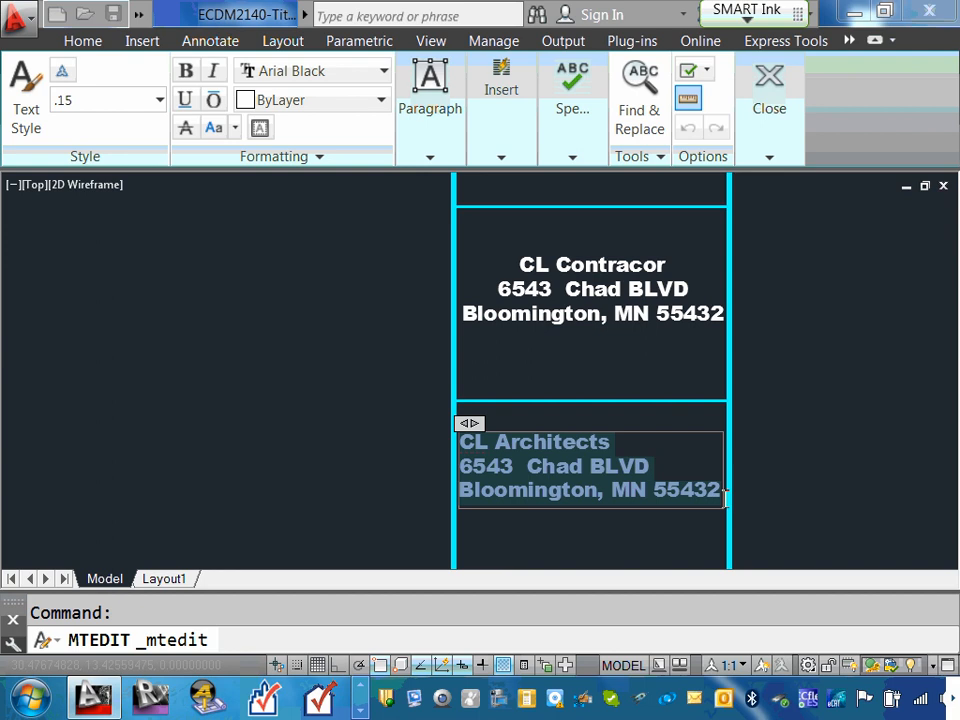
left_click(430, 156)
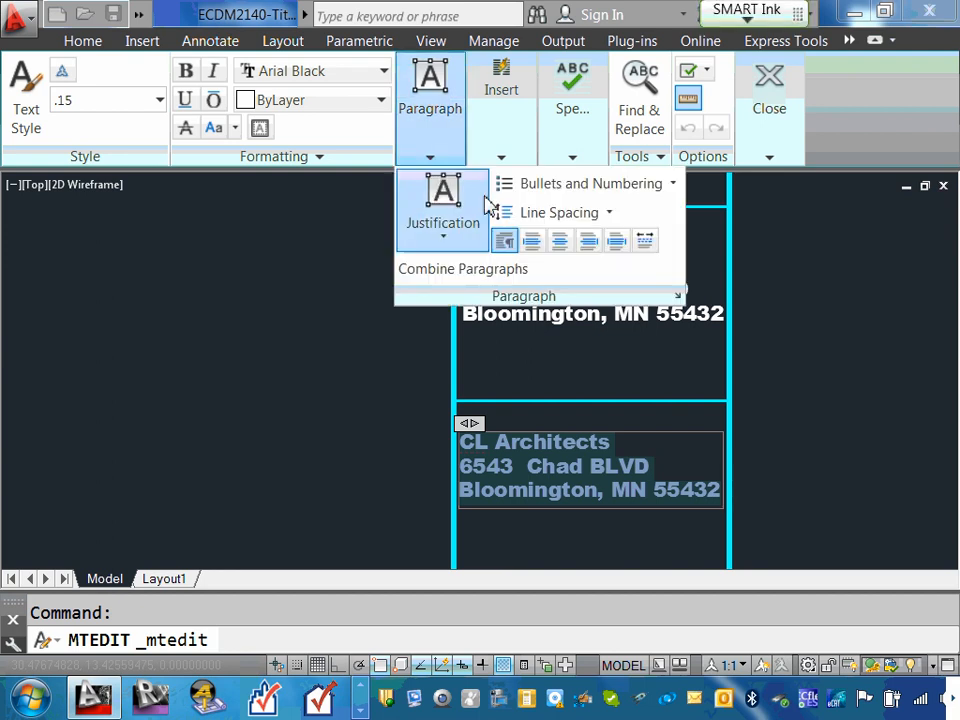
left_click(560, 241)
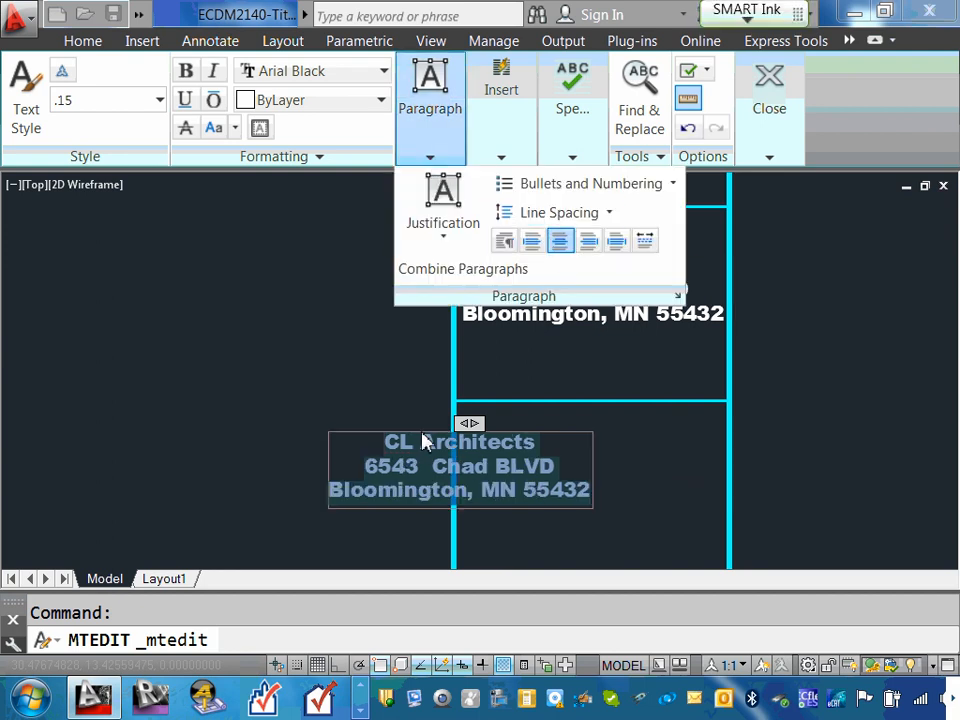
left_click(365, 352)
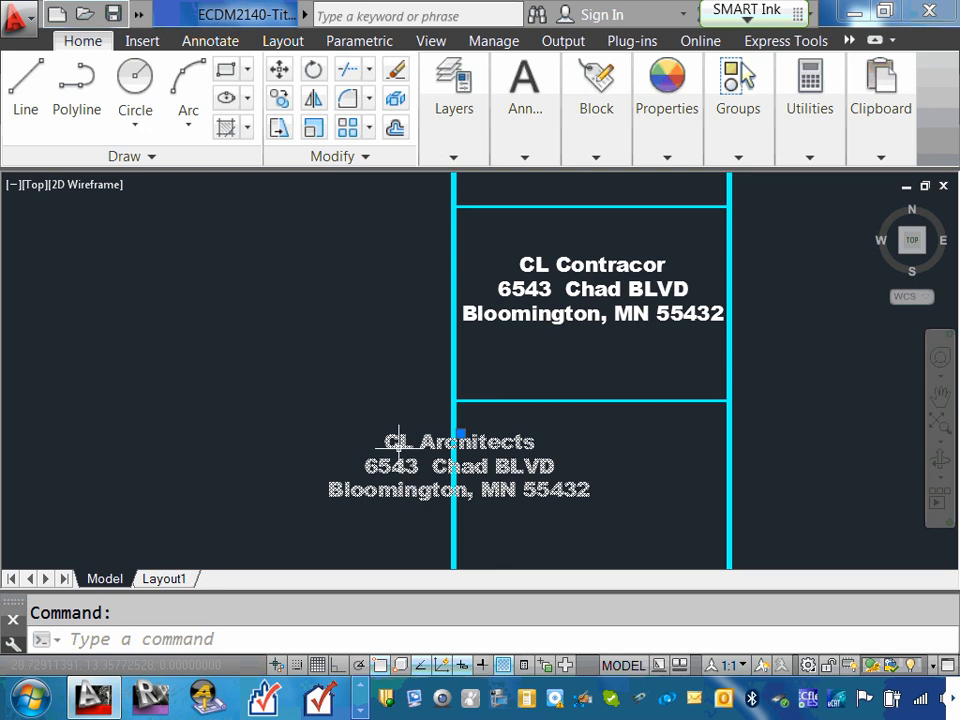
Reapply center alignment to all lines of the CL Architects address text
left_click(405, 435)
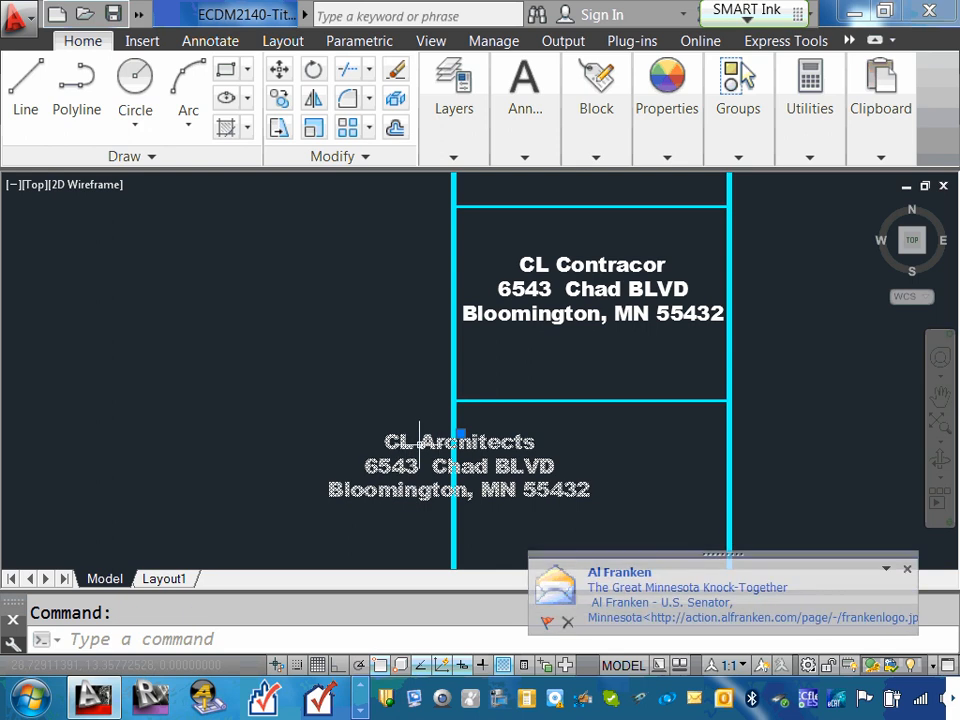
double_click(410, 441)
left_click_drag(392, 441, 612, 497)
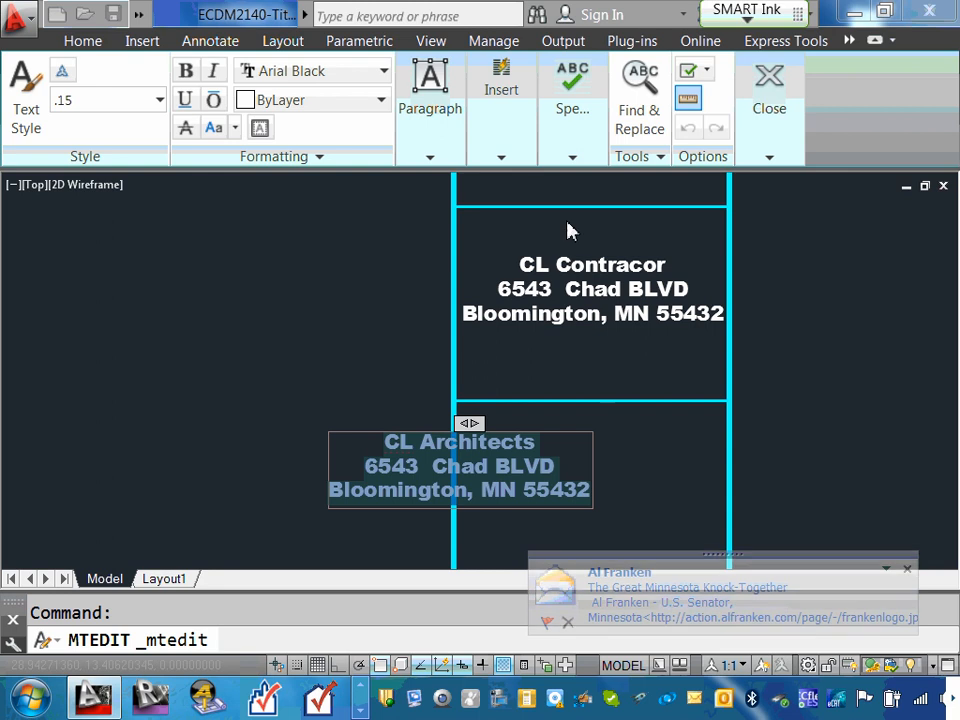
left_click(431, 160)
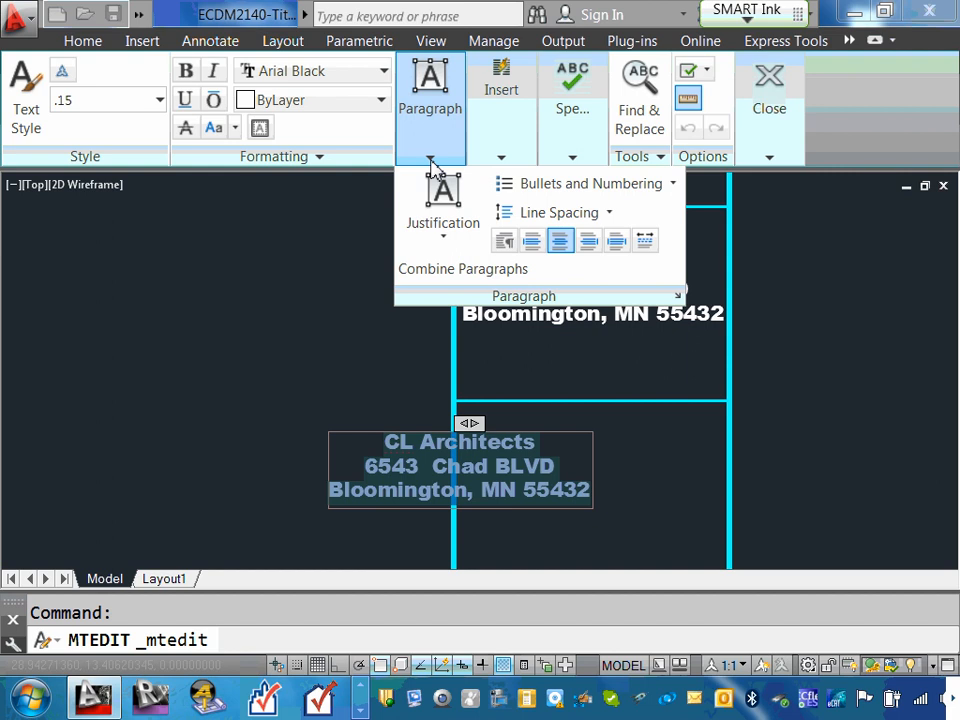
left_click(562, 243)
left_click(562, 243)
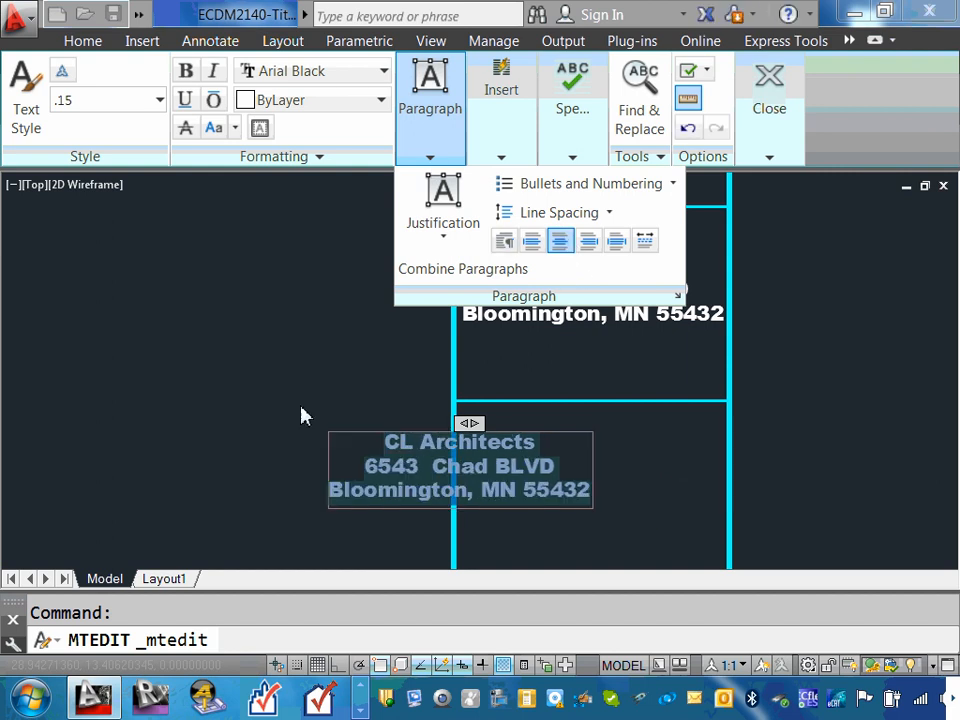
left_click(304, 414)
Move the centered CL Architects text into its title block cell, below the contractor cell
left_click(401, 436)
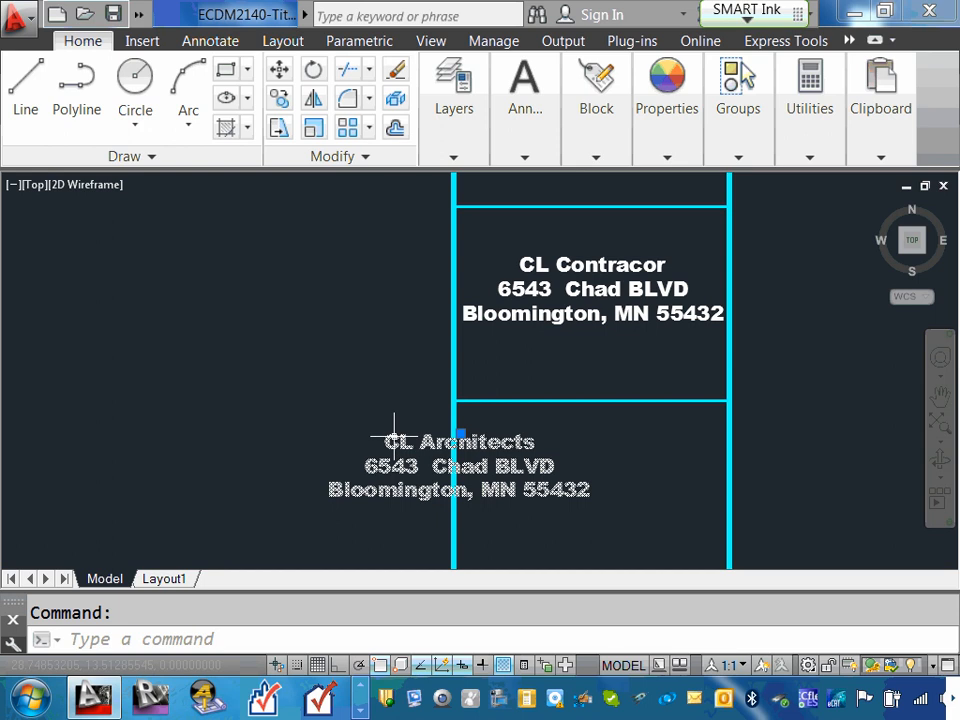
left_click_drag(395, 436, 527, 456)
scroll(521, 410, "down", 4)
scroll(543, 491, "up", 4)
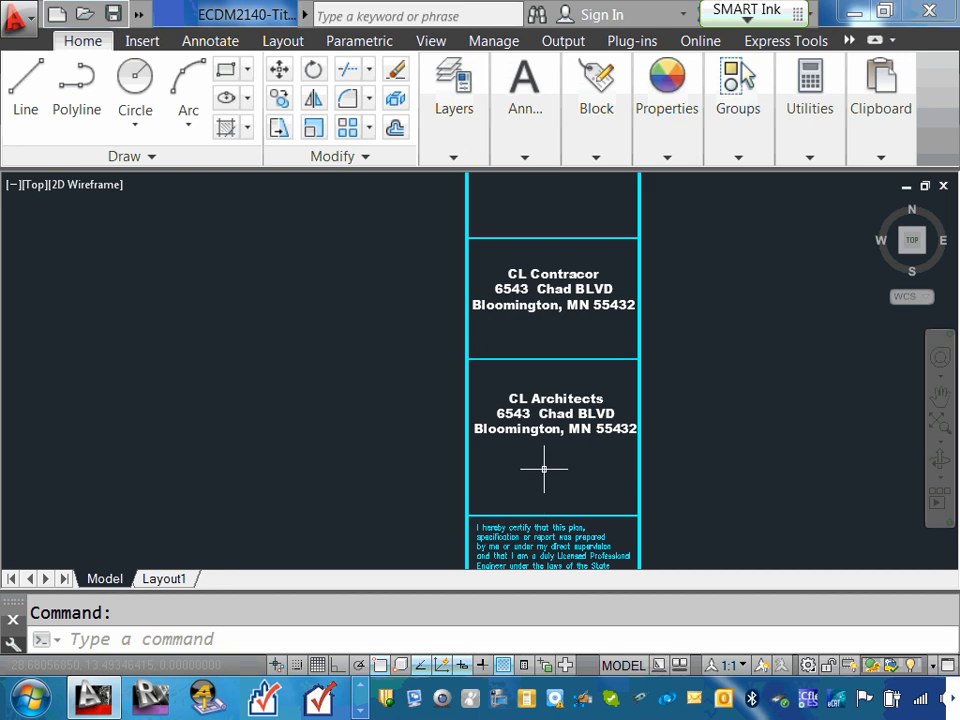
scroll(546, 439, "down", 2)
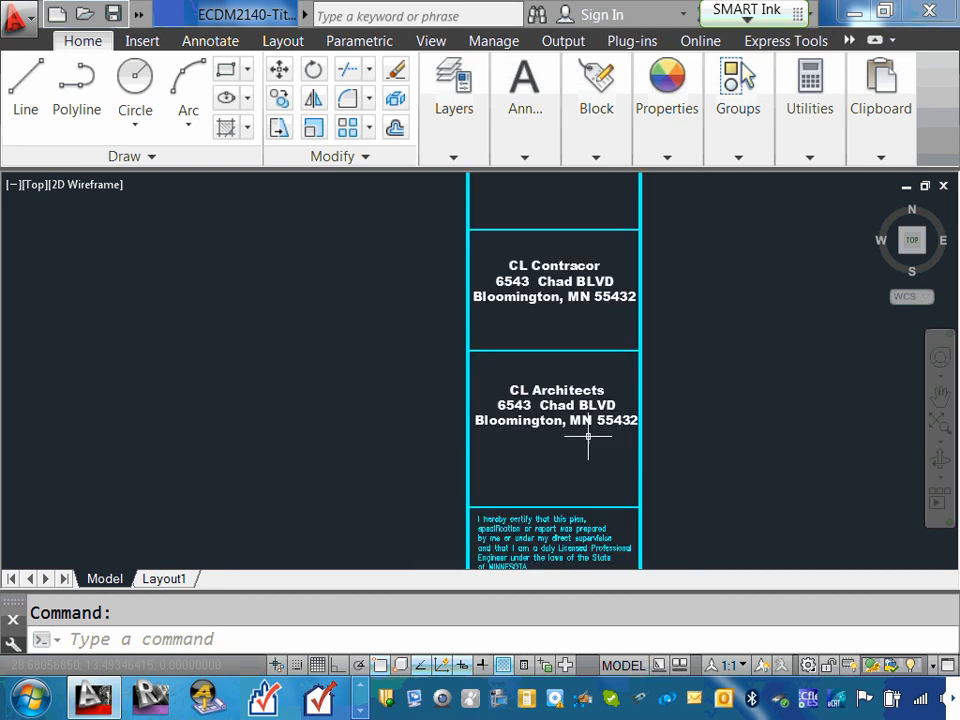
scroll(610, 395, "down", 2)
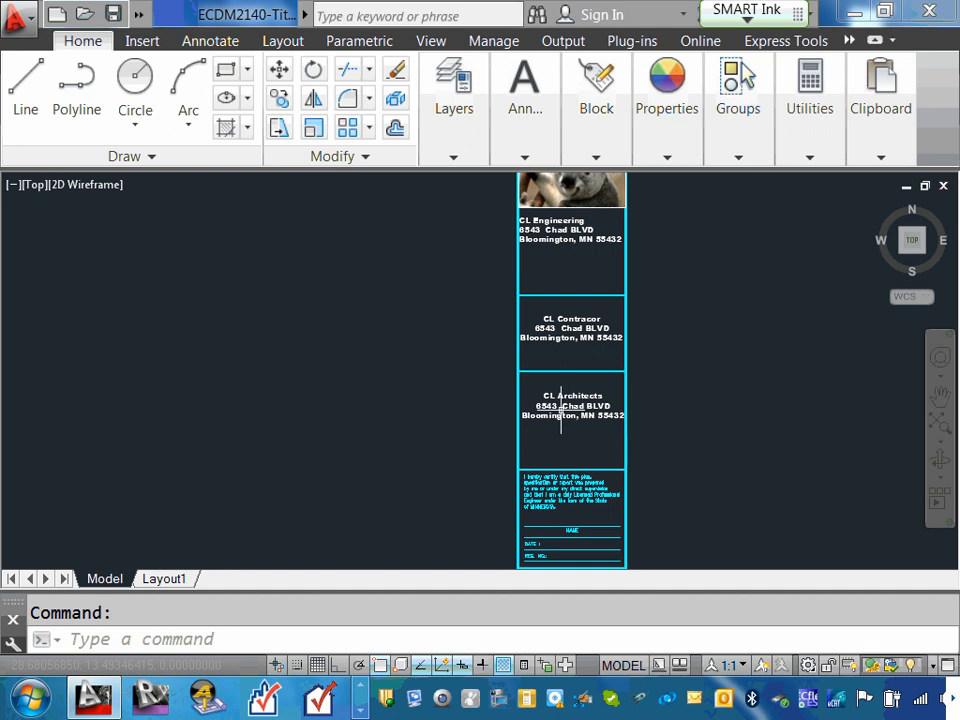
scroll(550, 442, "up", 2)
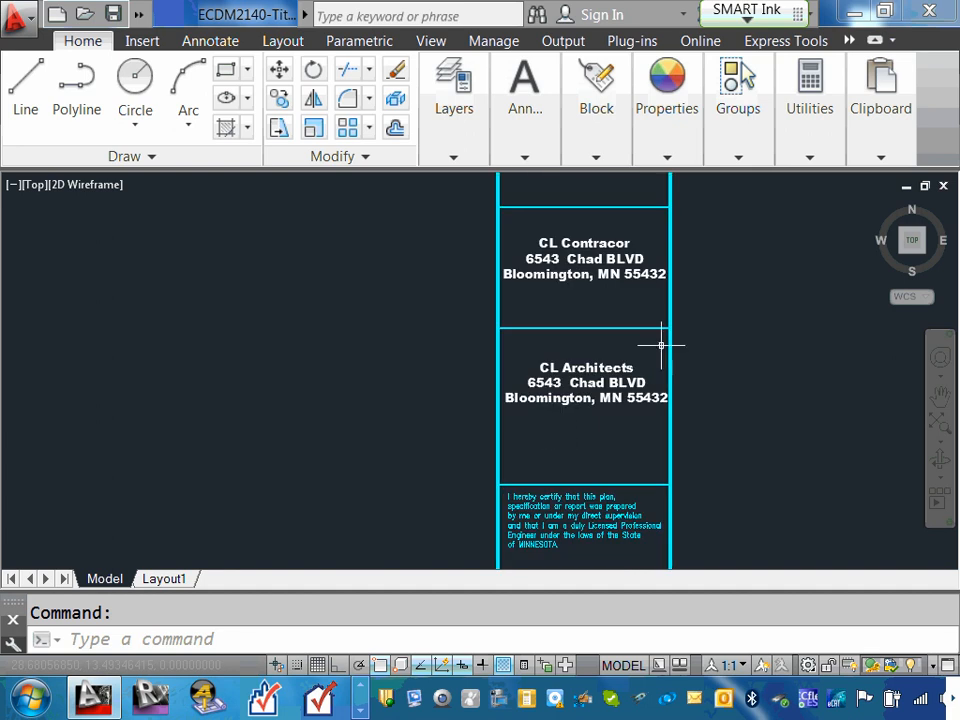
left_click(626, 326)
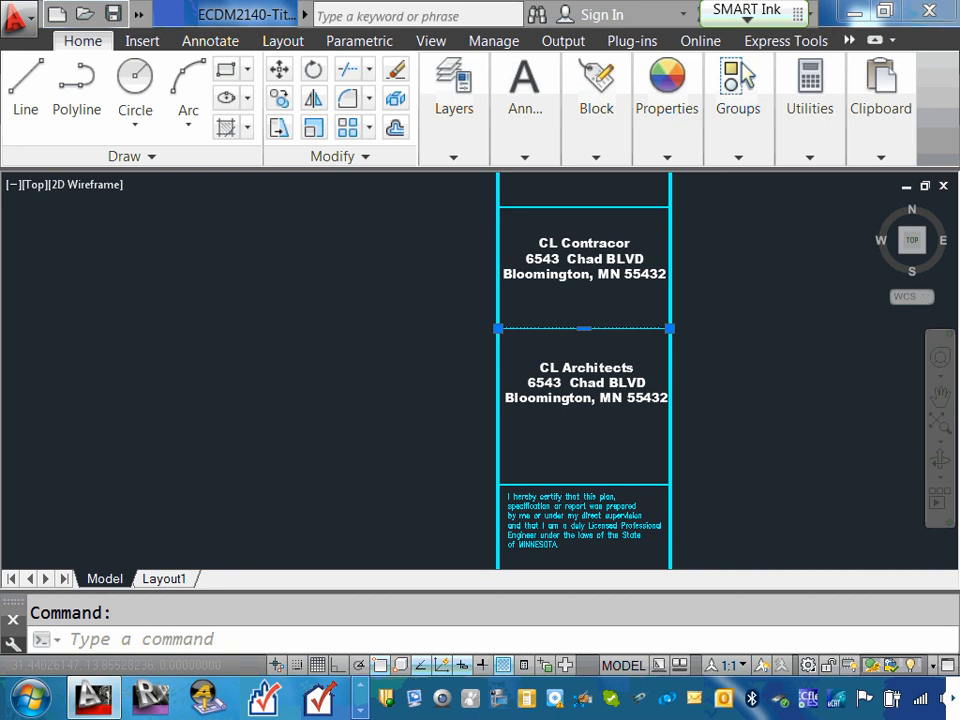
double_click(628, 328)
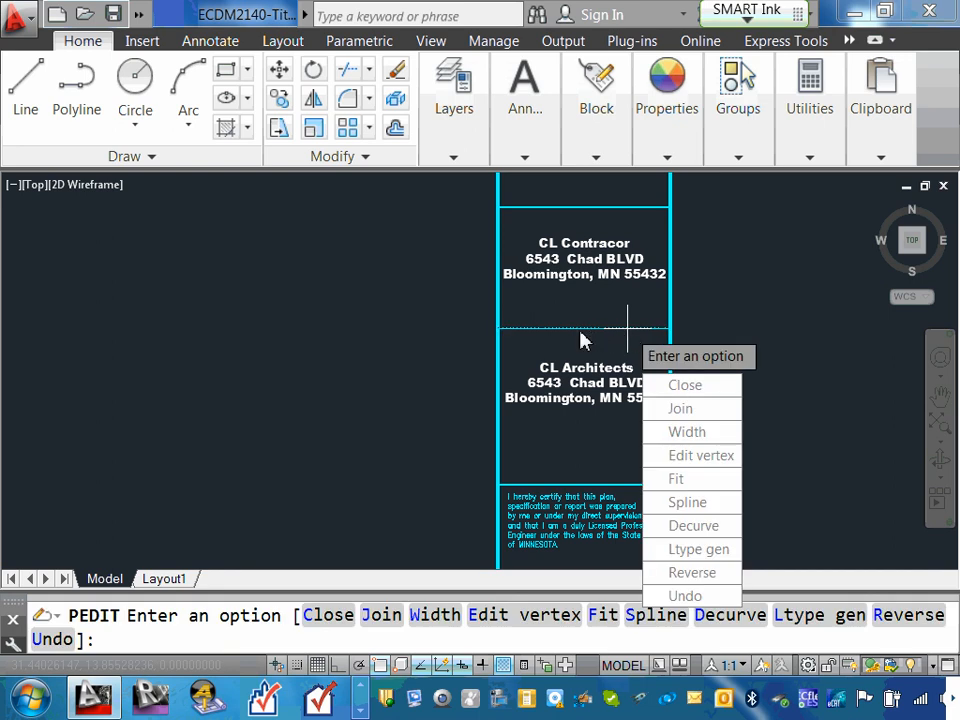
key("Escape")
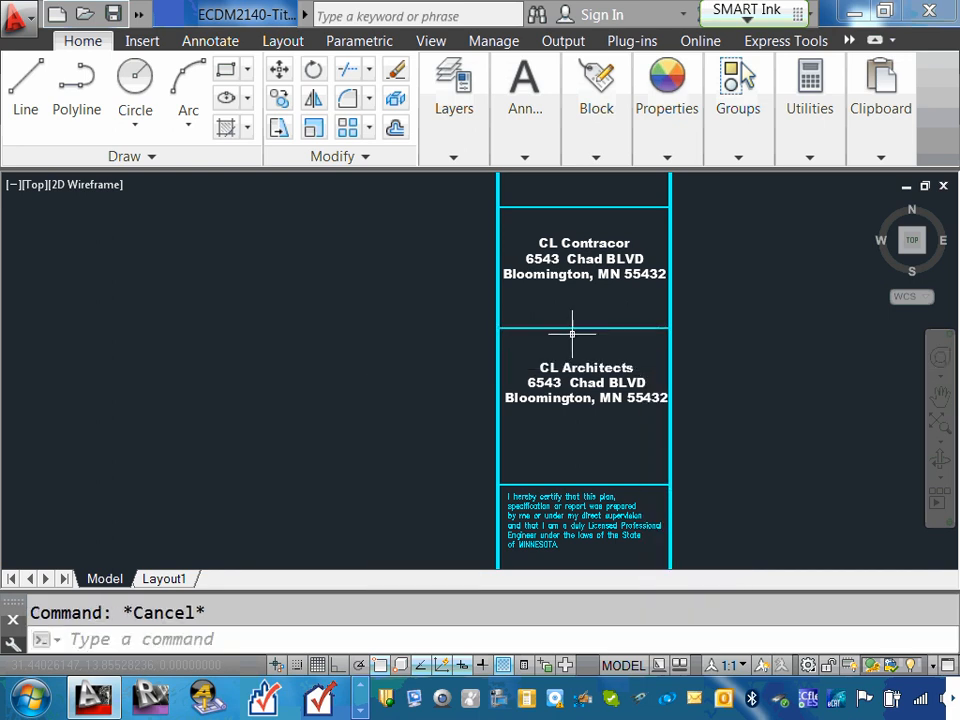
scroll(604, 330, "up", 2)
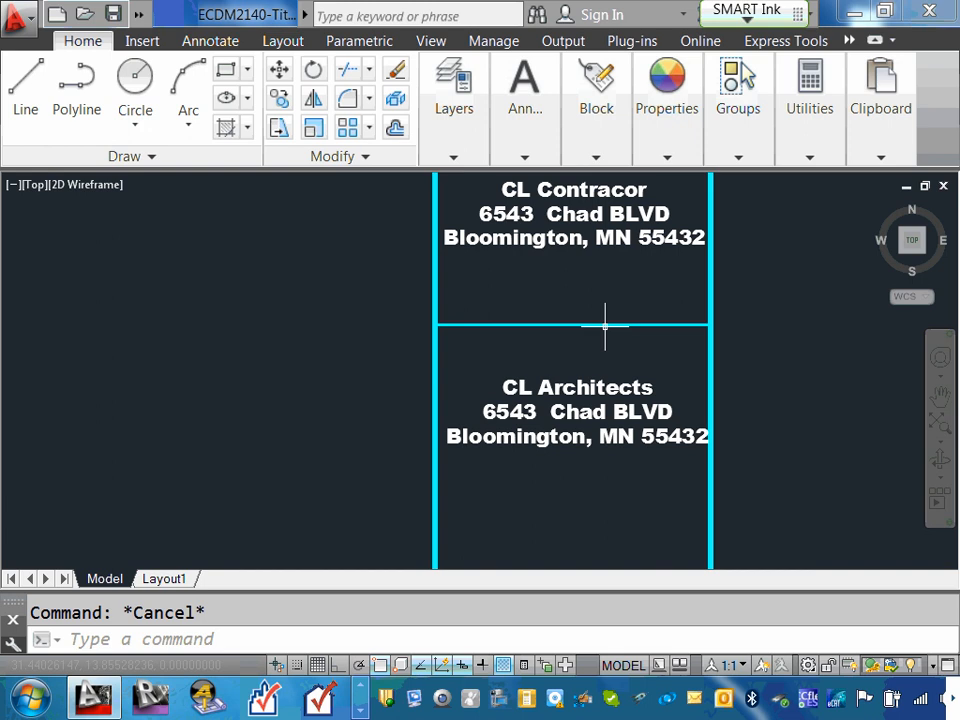
left_click(604, 325)
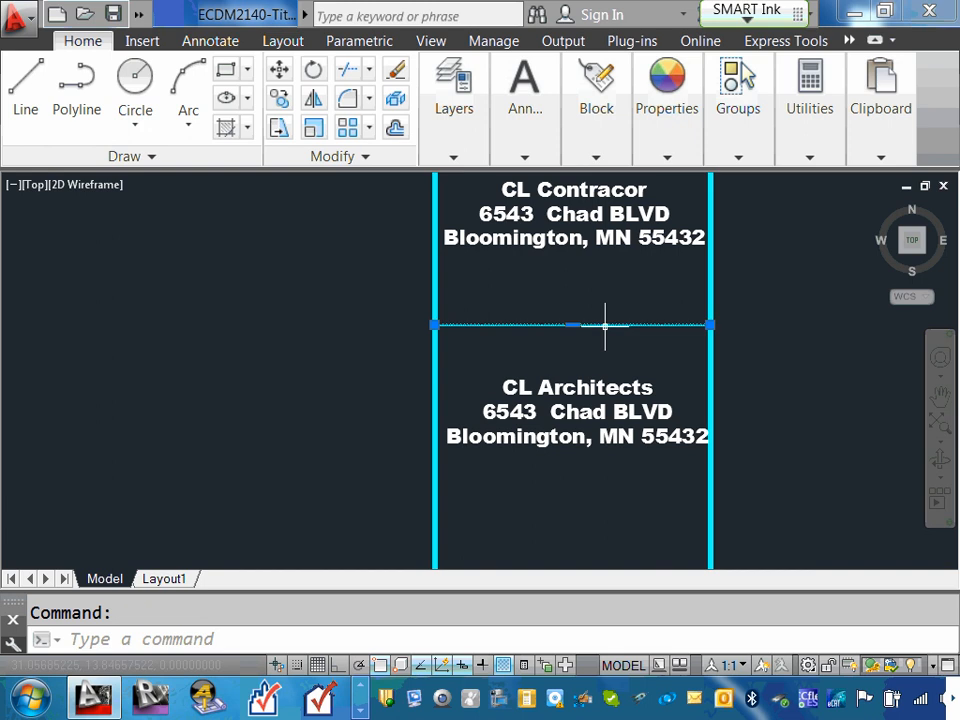
key("Escape")
Center-align the CL Engineering address text below the koala picture and move it into the middle of its cell
scroll(604, 326, "down", 4)
scroll(645, 309, "down", 4)
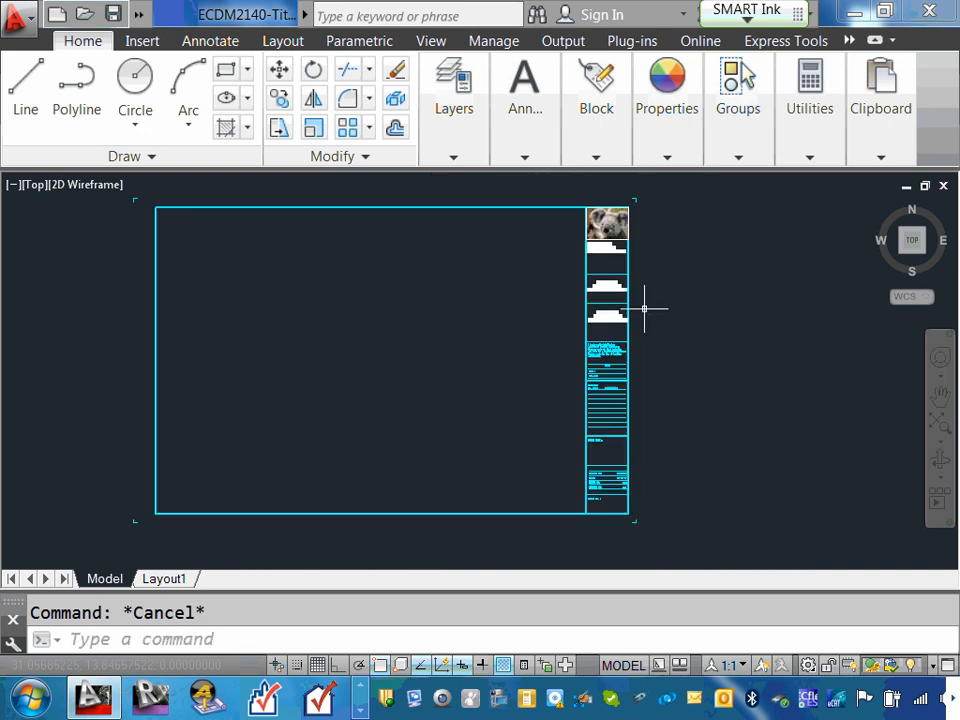
scroll(605, 280, "up", 6)
scroll(620, 285, "down", 4)
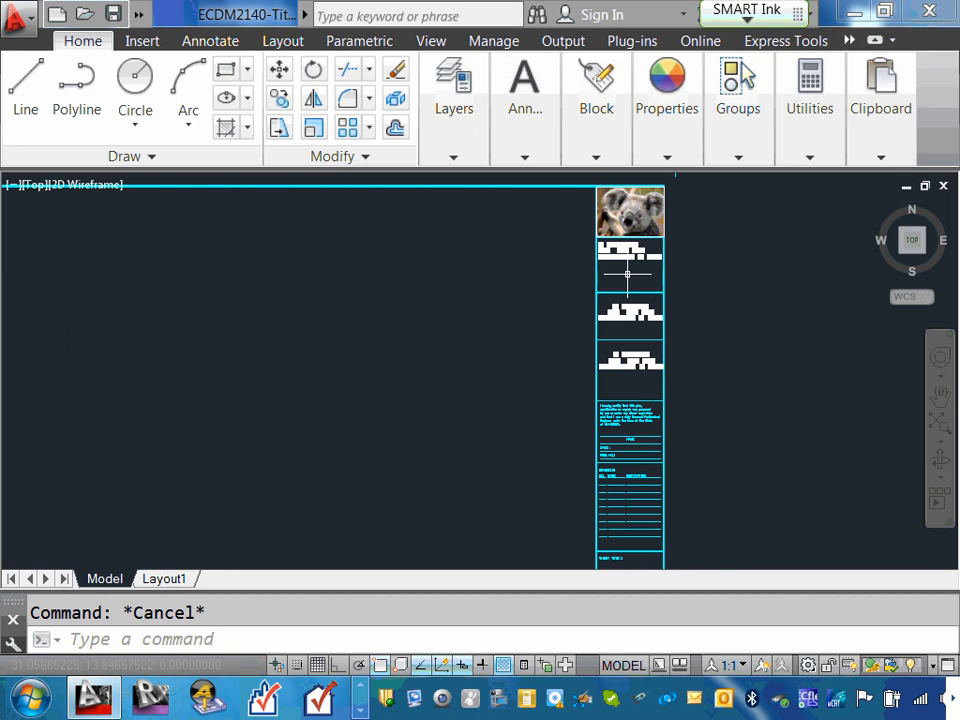
scroll(640, 285, "up", 3)
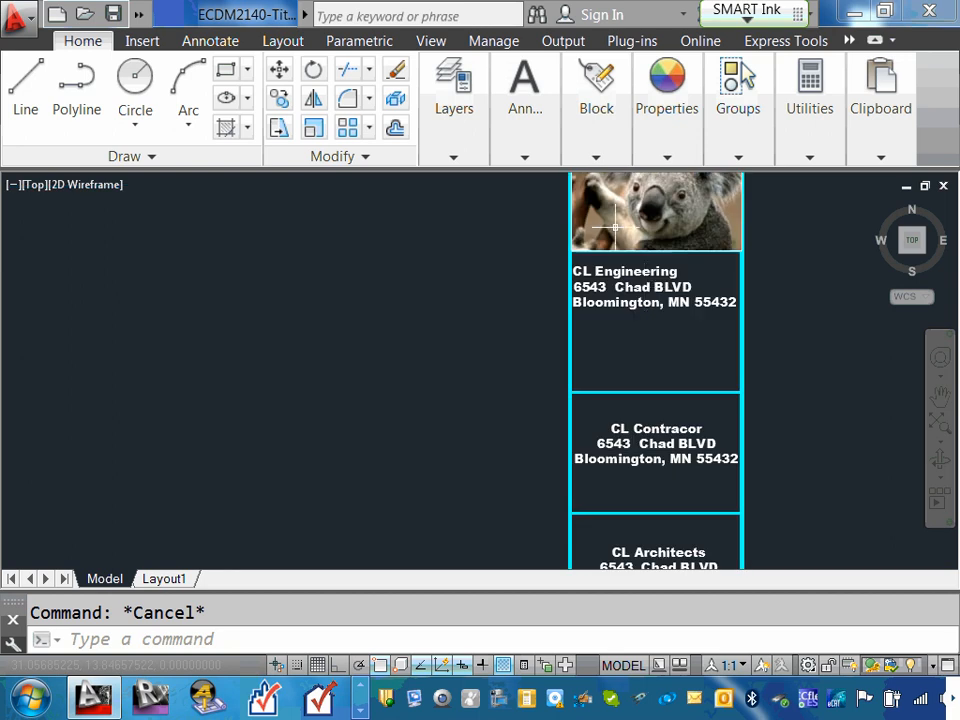
double_click(645, 290)
left_click_drag(577, 276, 767, 303)
left_click(431, 157)
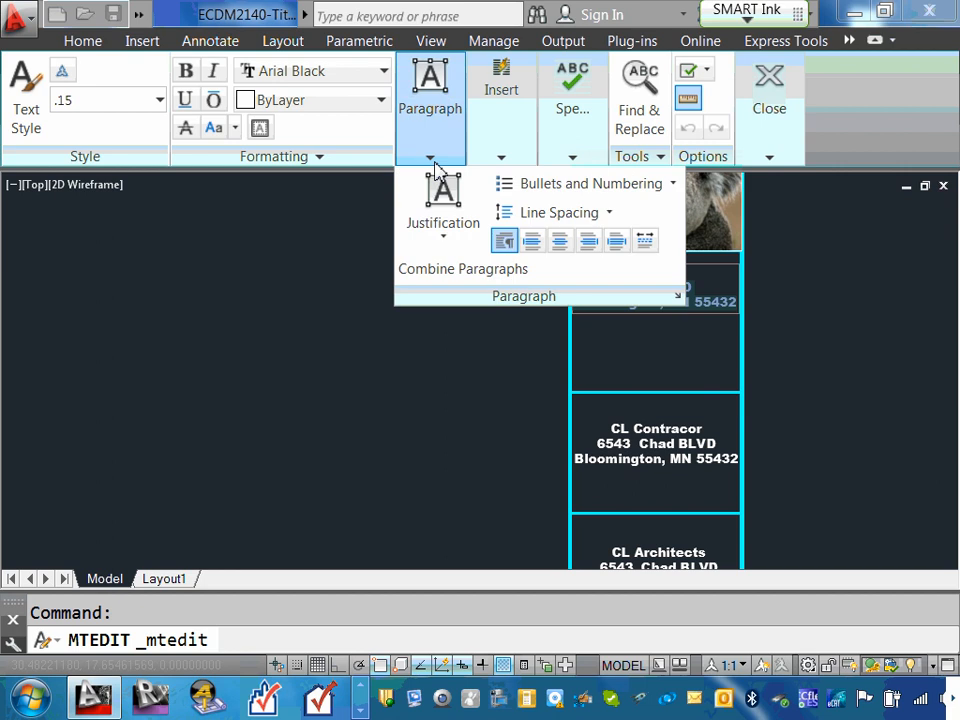
left_click(560, 250)
left_click(465, 381)
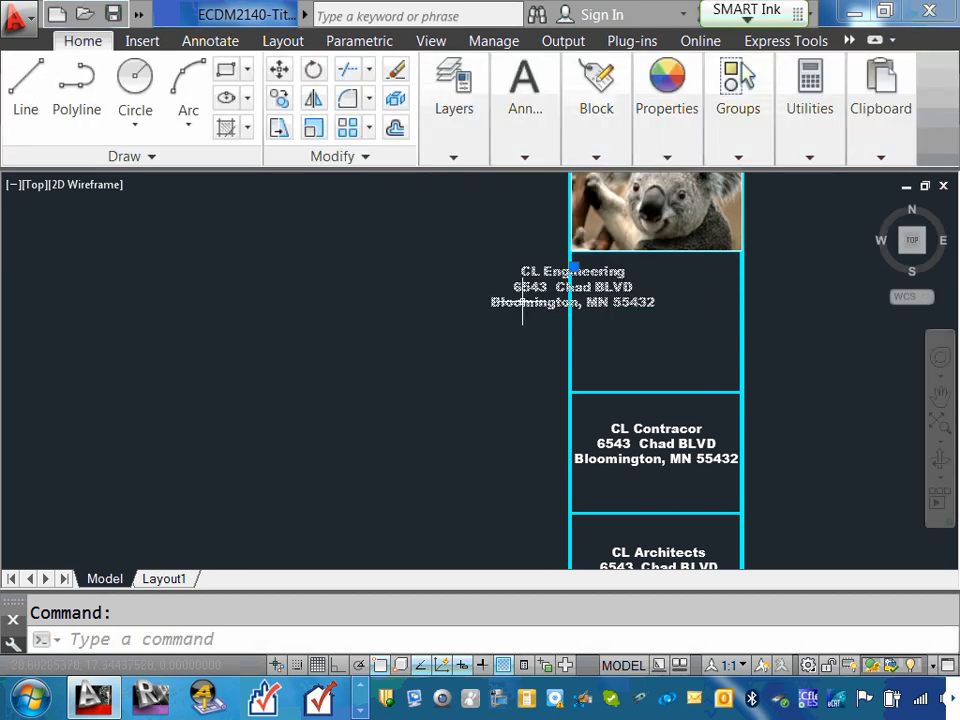
left_click_drag(522, 308, 607, 330)
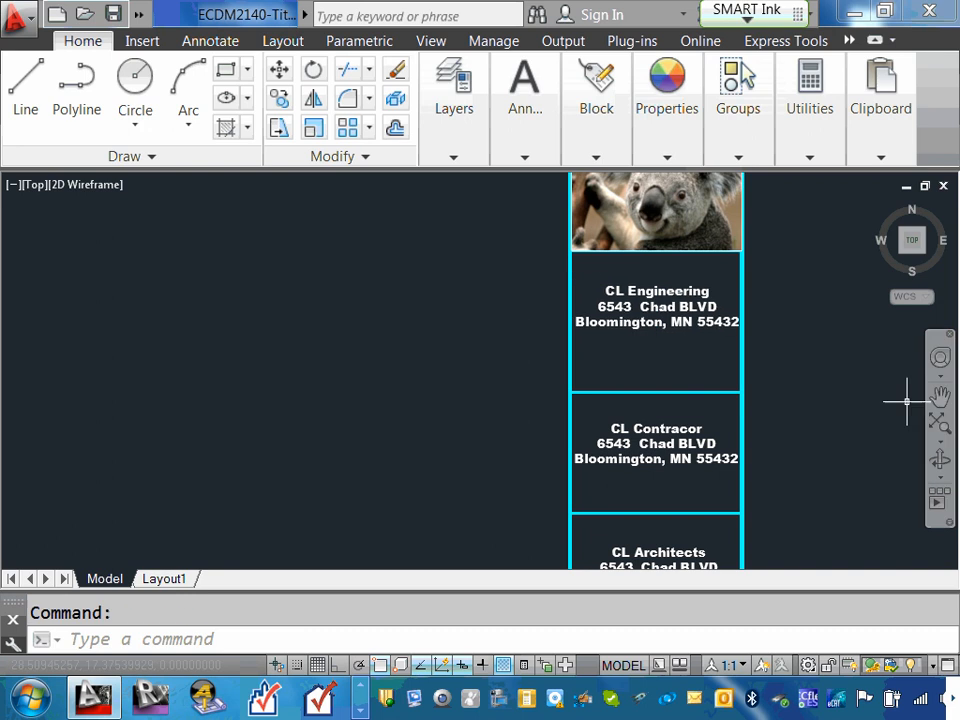
Save the title block drawing under its current name and close it
left_click(832, 370)
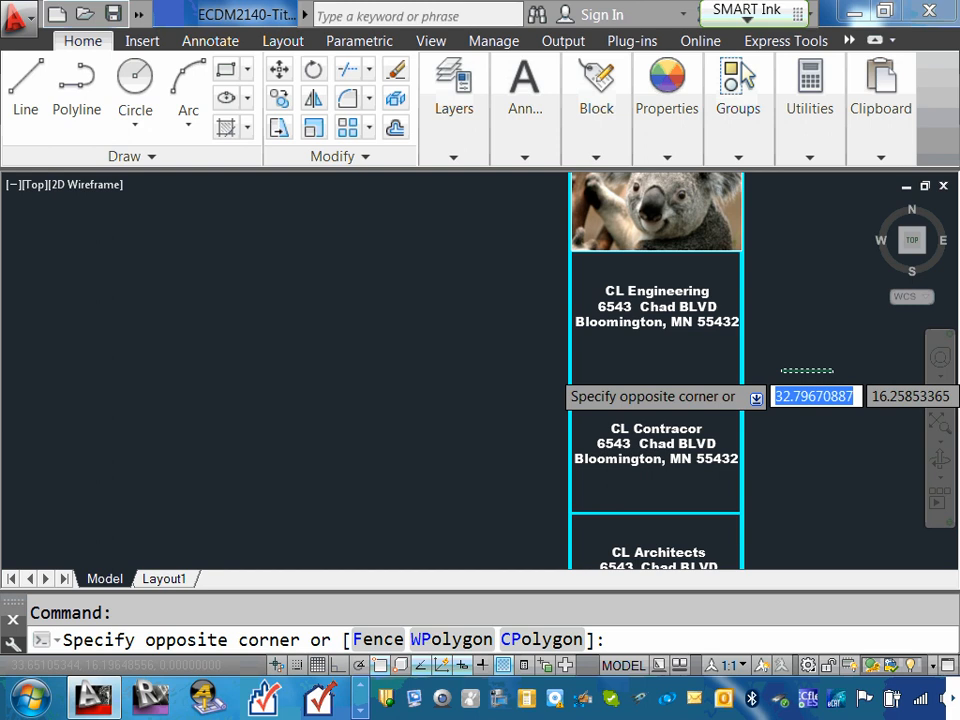
left_click(850, 386)
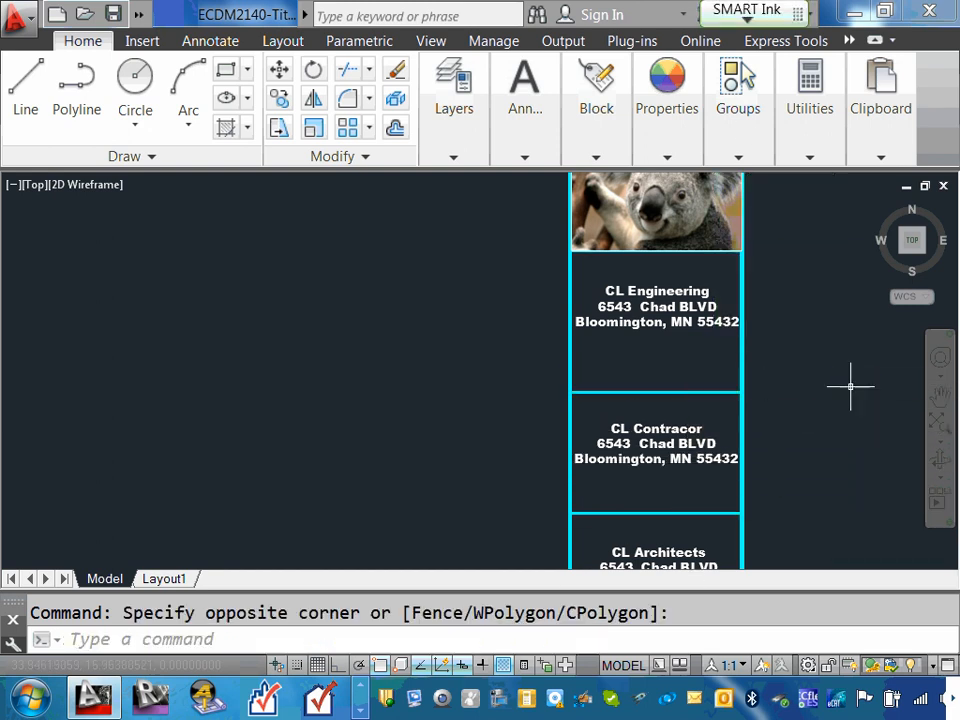
scroll(850, 386, "down", 8)
scroll(680, 420, "up", 4)
middle_click_drag(680, 420, 496, 373)
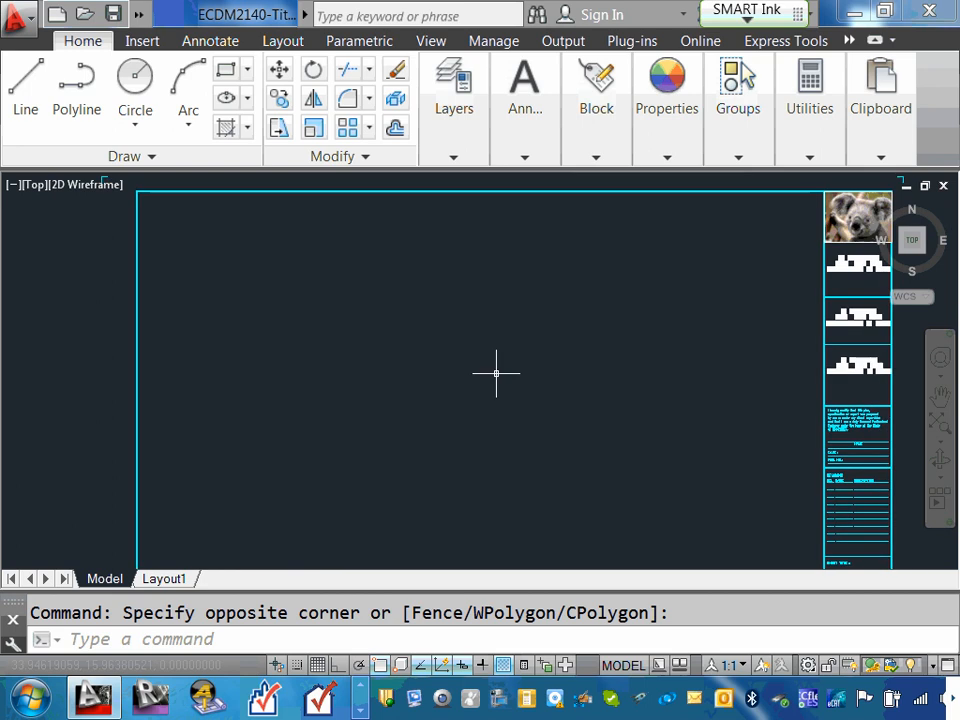
scroll(496, 373, "down", 2)
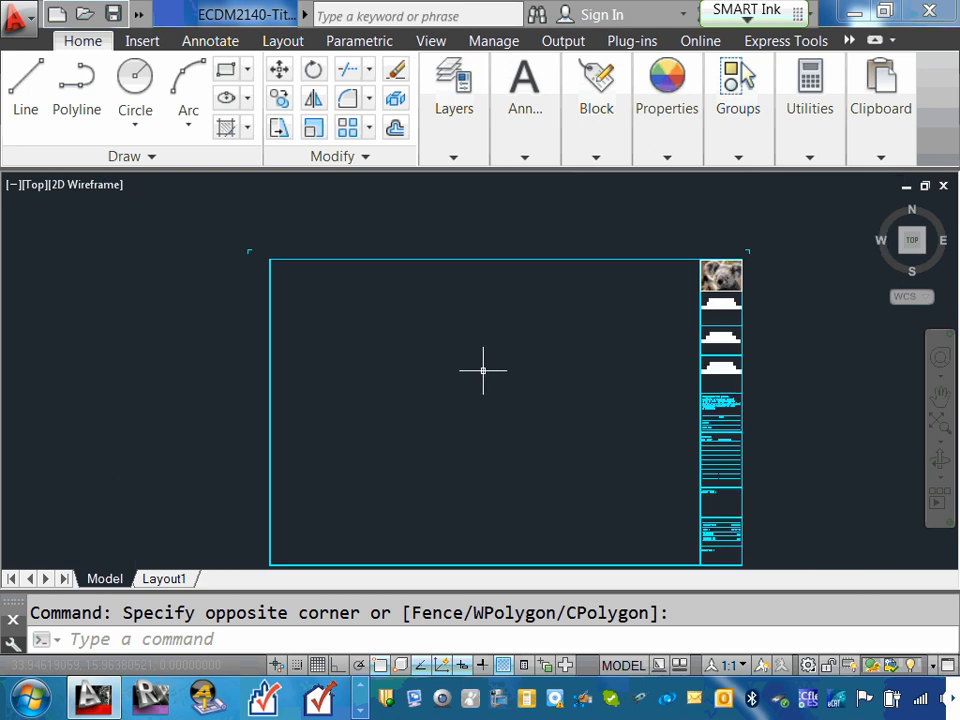
left_click(114, 14)
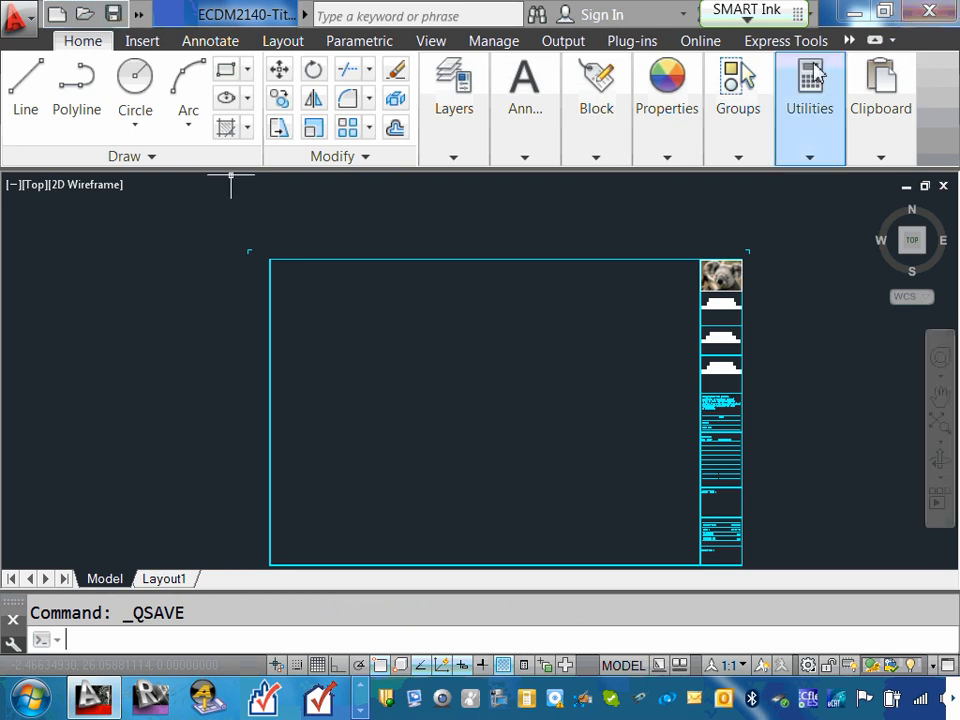
left_click(943, 188)
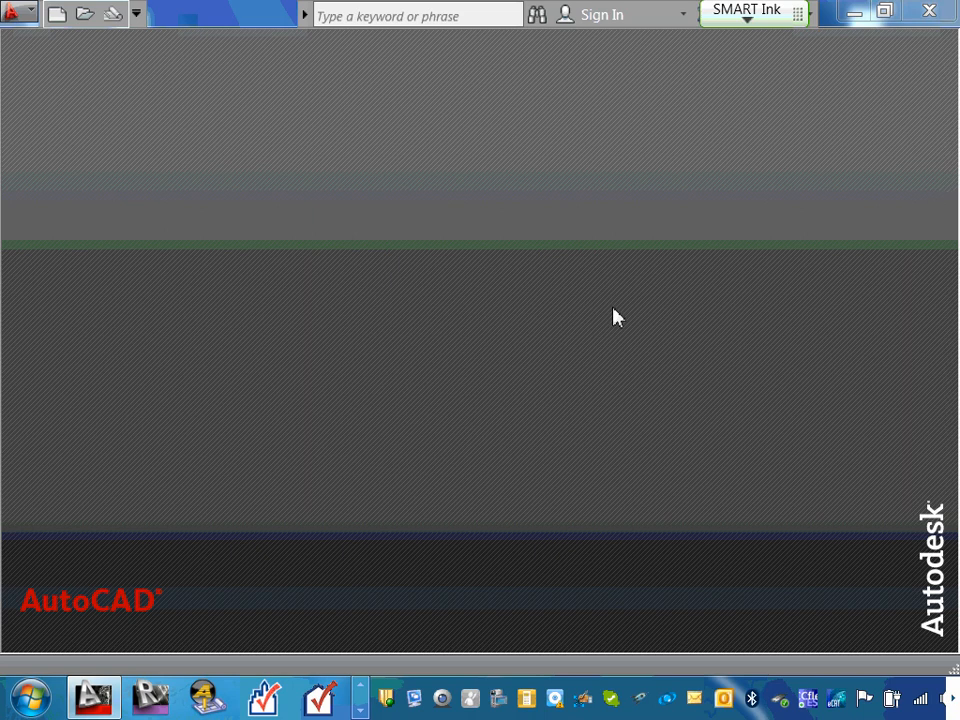
Switch to Windows Explorer and open the ELEC folder inside Design Drawings
left_click(857, 14)
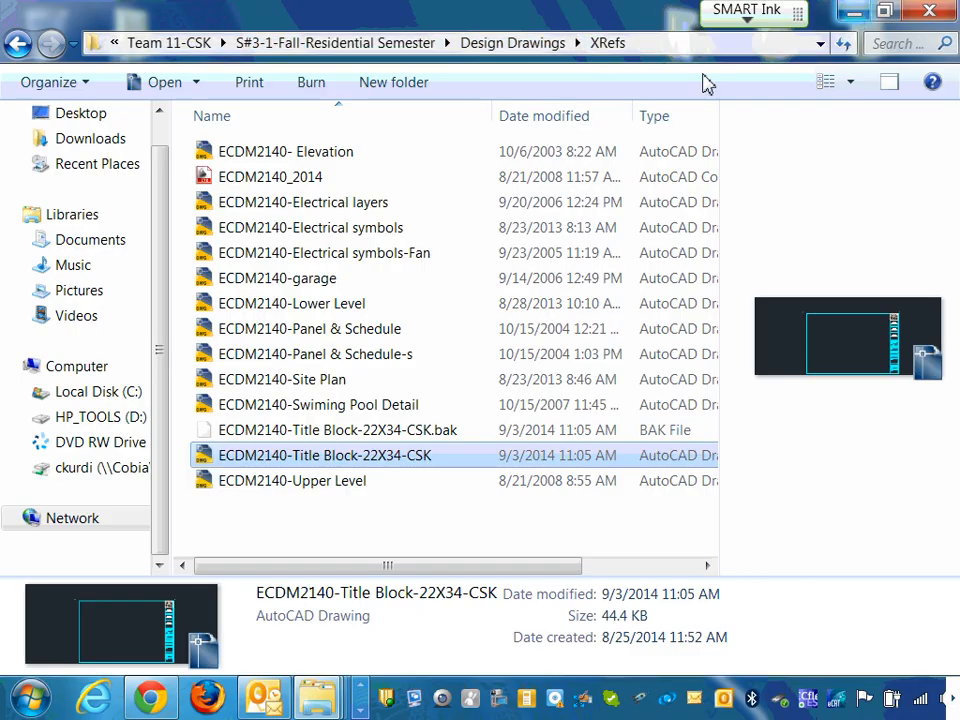
left_click(20, 44)
double_click(258, 156)
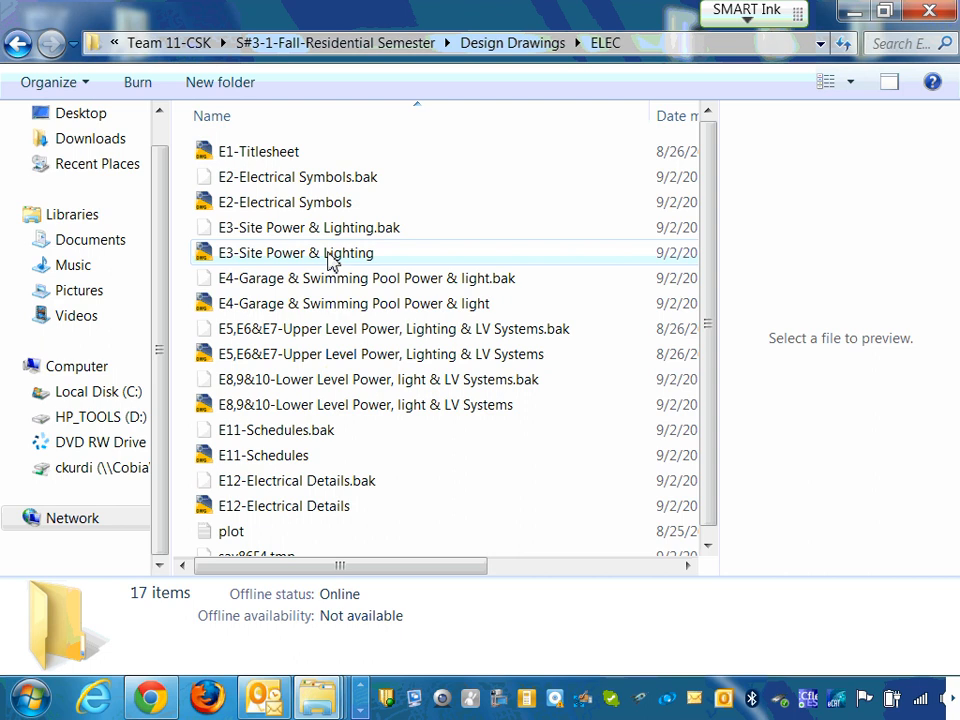
Preview the E1-Titlesheet drawing, enlarging the preview temporarily before restoring the width of the file list
left_click(289, 155)
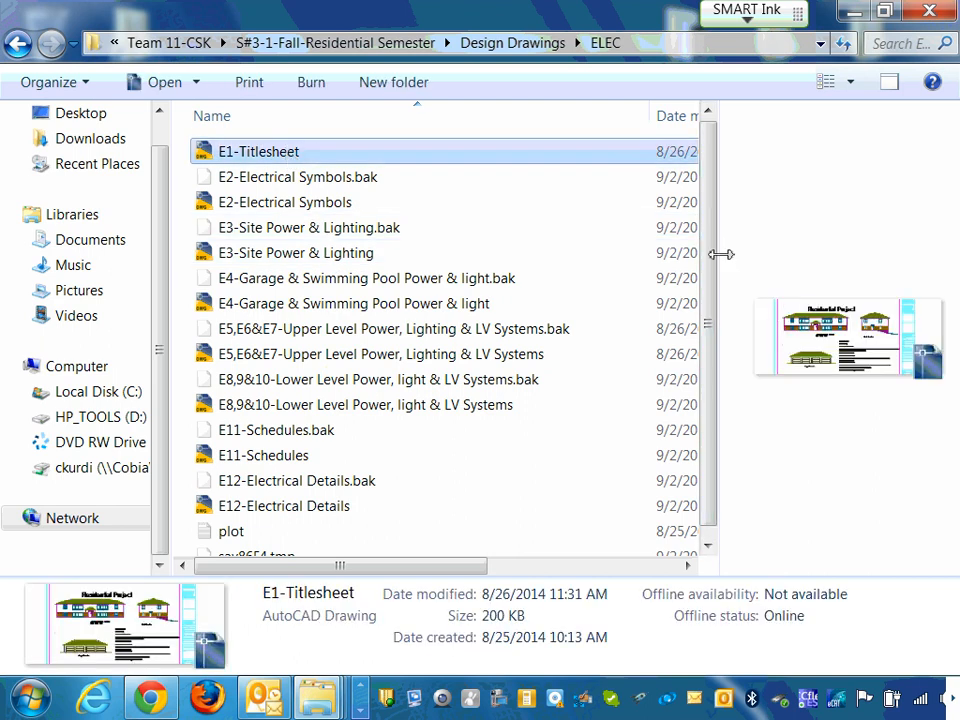
left_click_drag(720, 254, 406, 227)
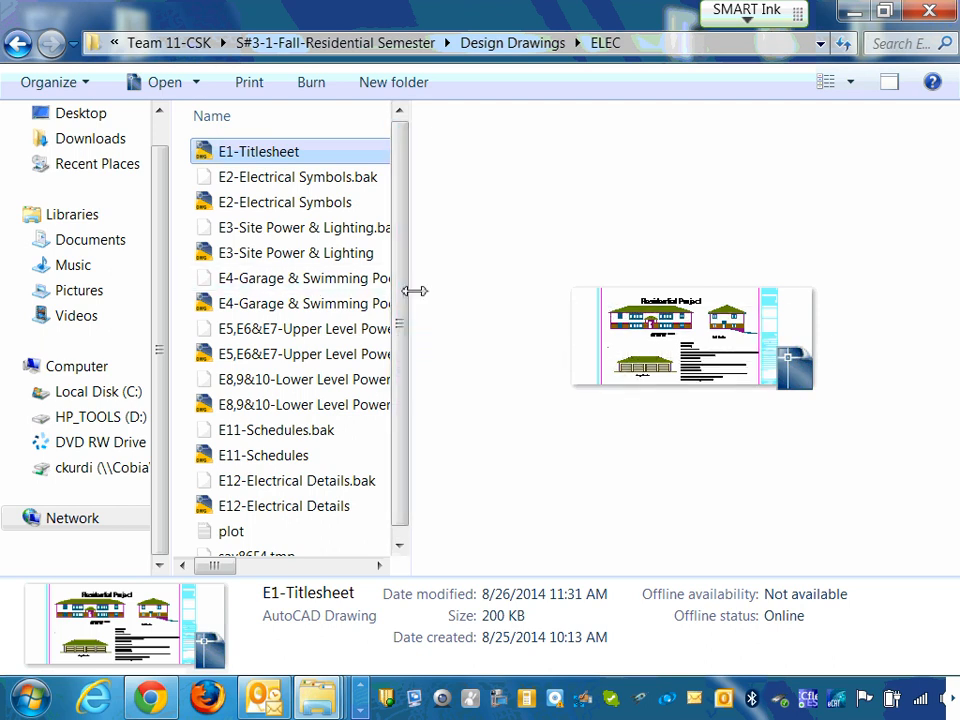
left_click_drag(415, 291, 720, 309)
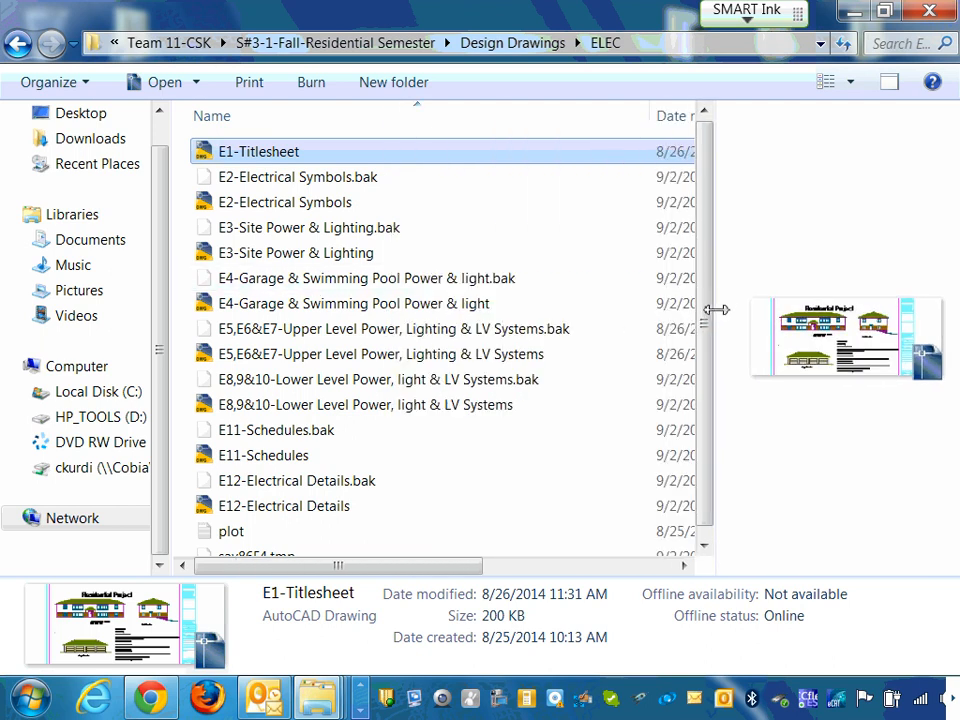
Open the E5,E6&E7-Upper Level Power, Lighting & LV Systems drawing, accepting the educational plot stamp and ignoring unresolved references
left_click(316, 358)
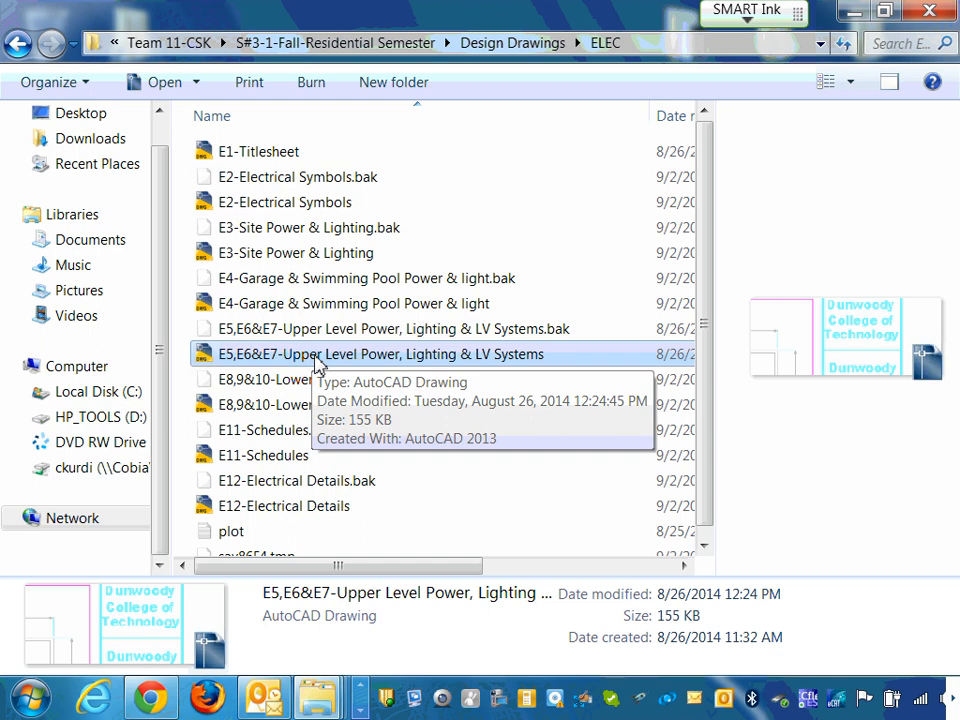
double_click(316, 358)
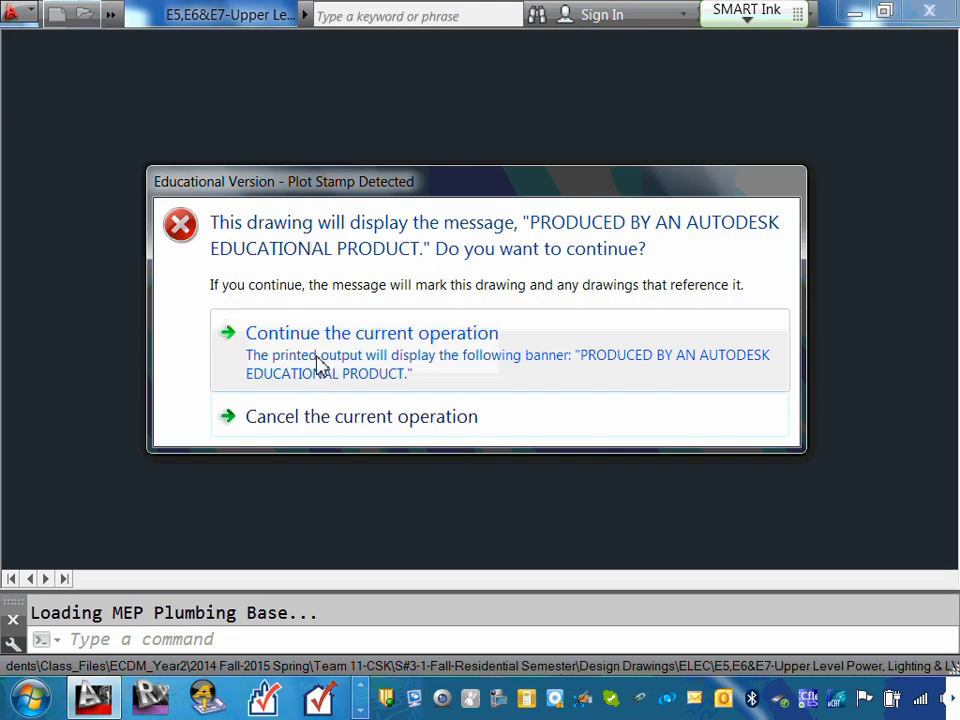
left_click(354, 358)
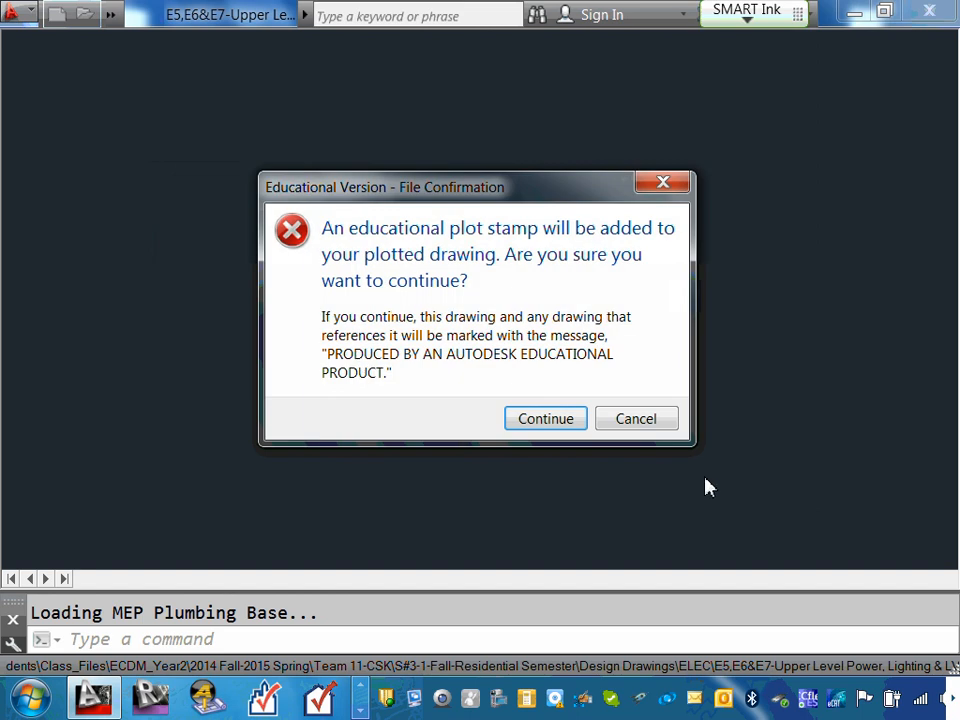
left_click(546, 419)
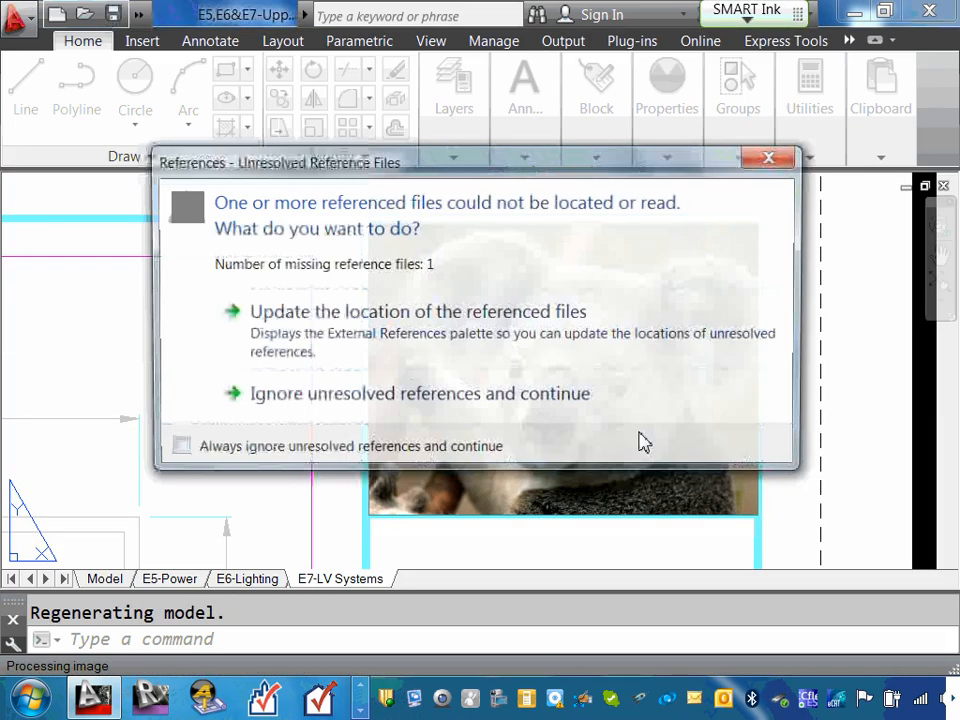
left_click(385, 406)
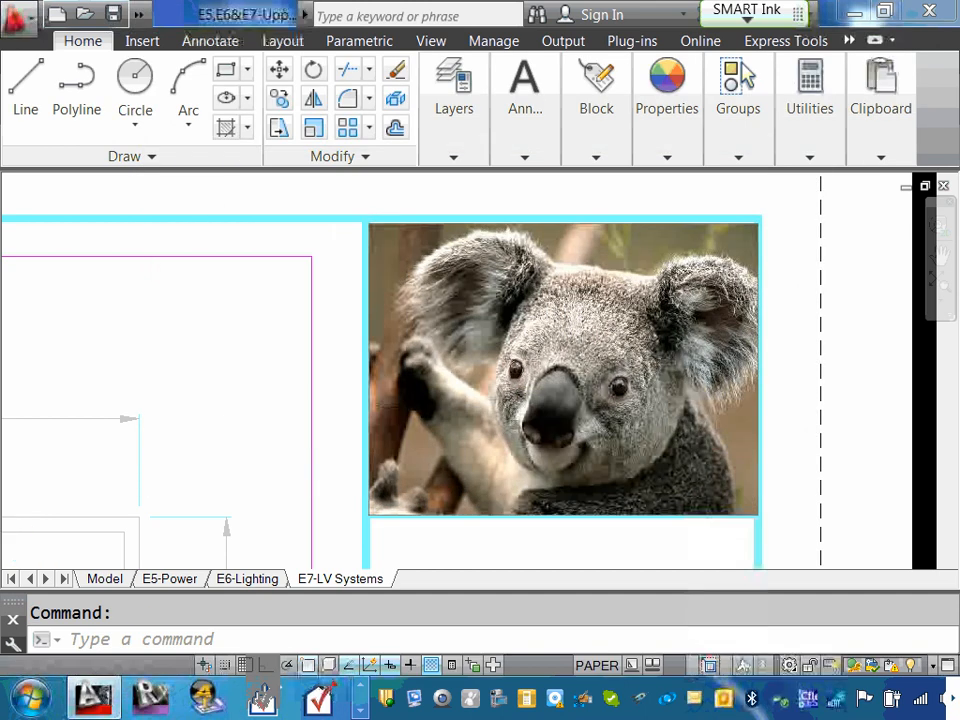
Examine the title block on the E7-LV Systems layout, from the whole sheet down to the project data and sheet number cells
scroll(543, 398, "down", 10)
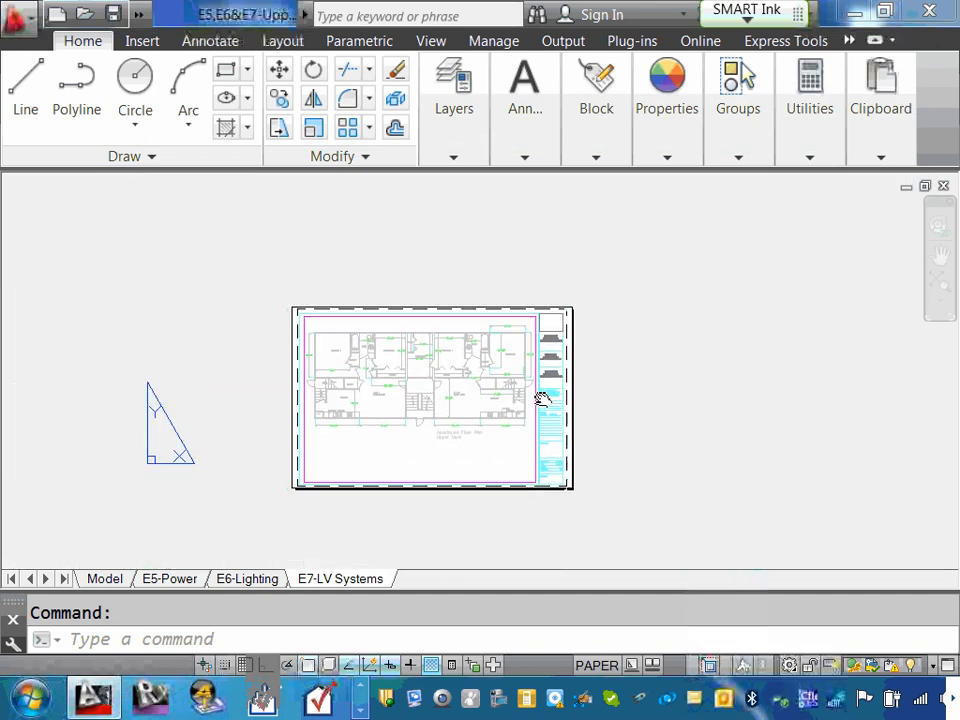
scroll(600, 470, "up", 10)
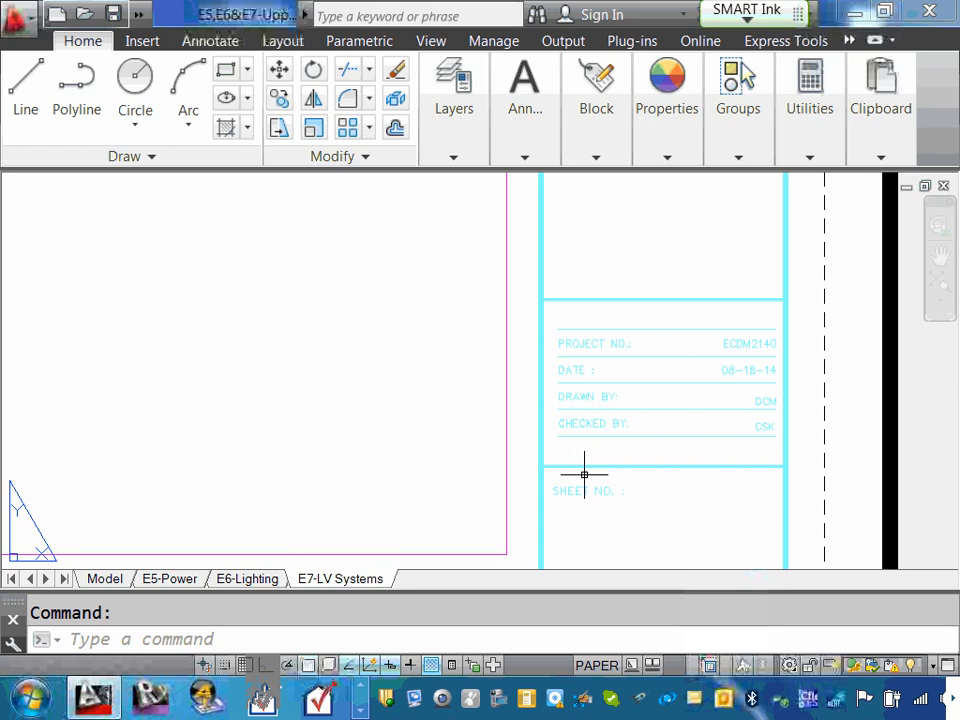
scroll(584, 474, "down", 5)
Inspect the E5-Power layout's title block, including the koala picture, company addresses, sheet title, project data and sheet number cells
left_click(170, 579)
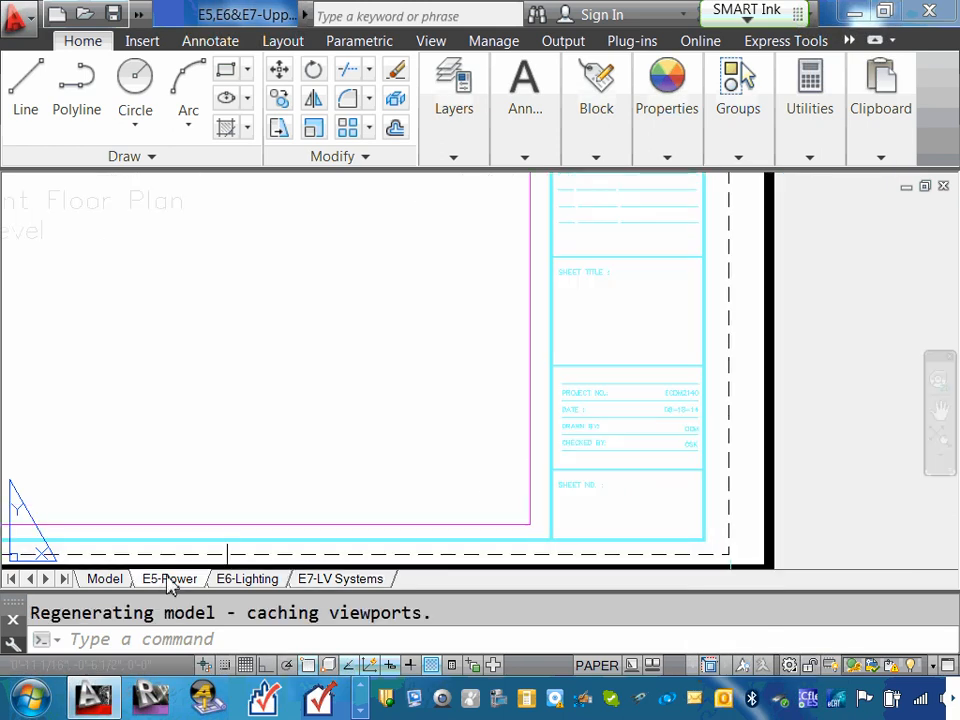
scroll(335, 515, "down", 4)
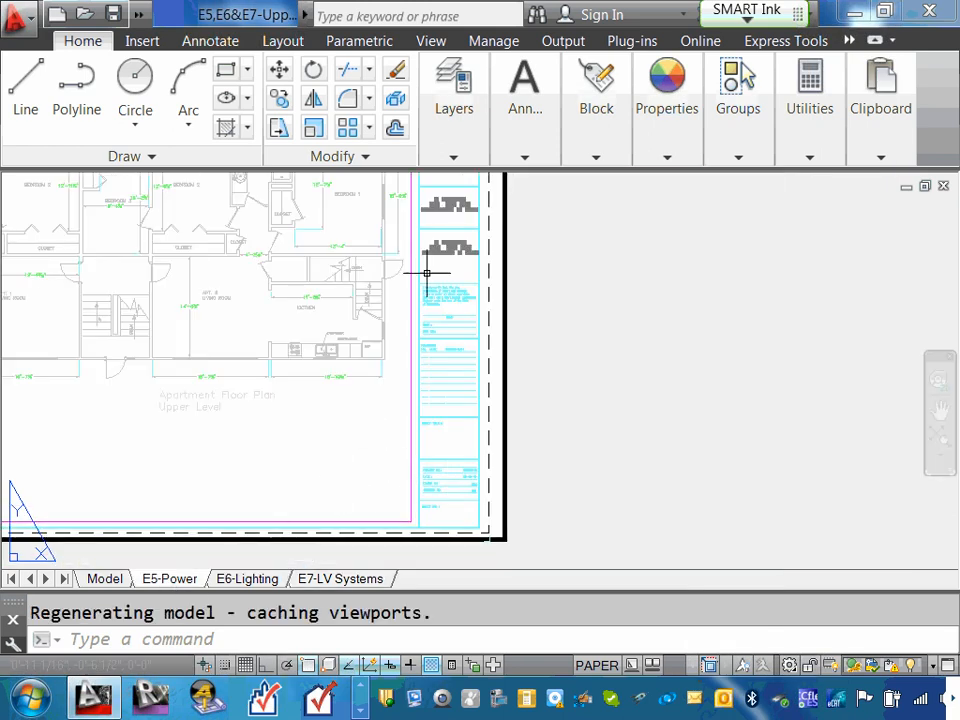
scroll(426, 272, "up", 3)
scroll(446, 214, "down", 5)
scroll(447, 240, "up", 6)
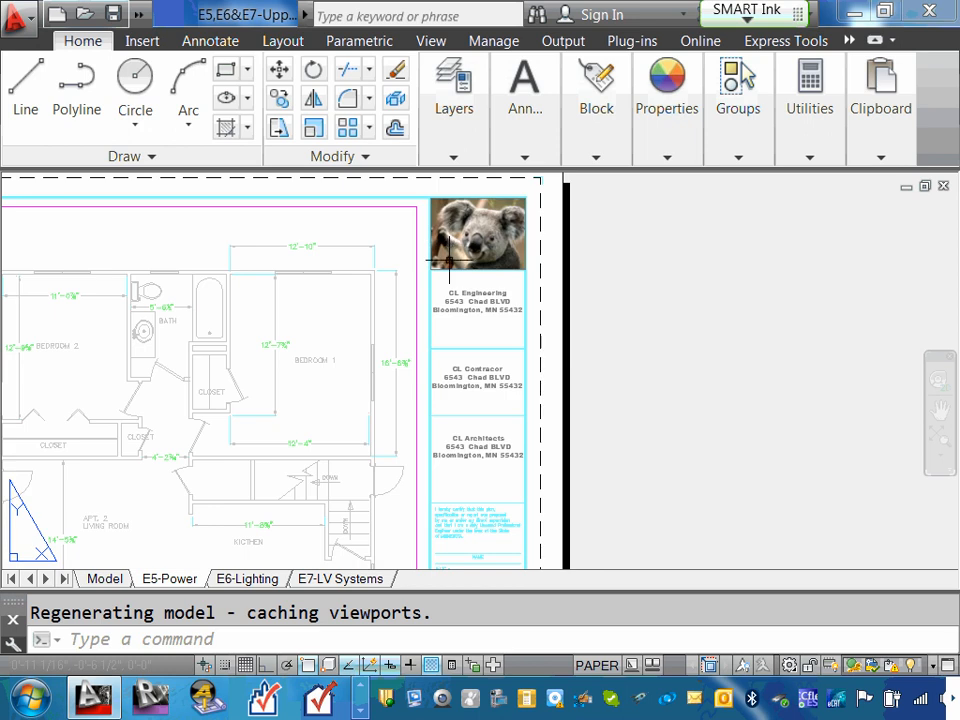
scroll(448, 262, "down", 5)
scroll(469, 401, "up", 7)
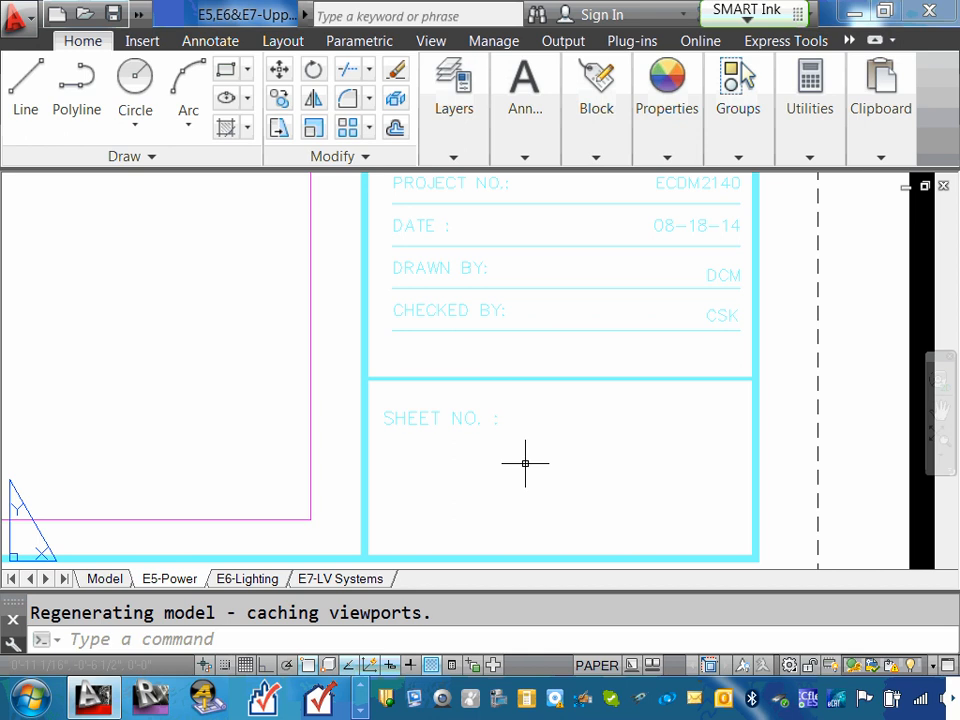
scroll(491, 253, "down", 2)
scroll(527, 274, "down", 4)
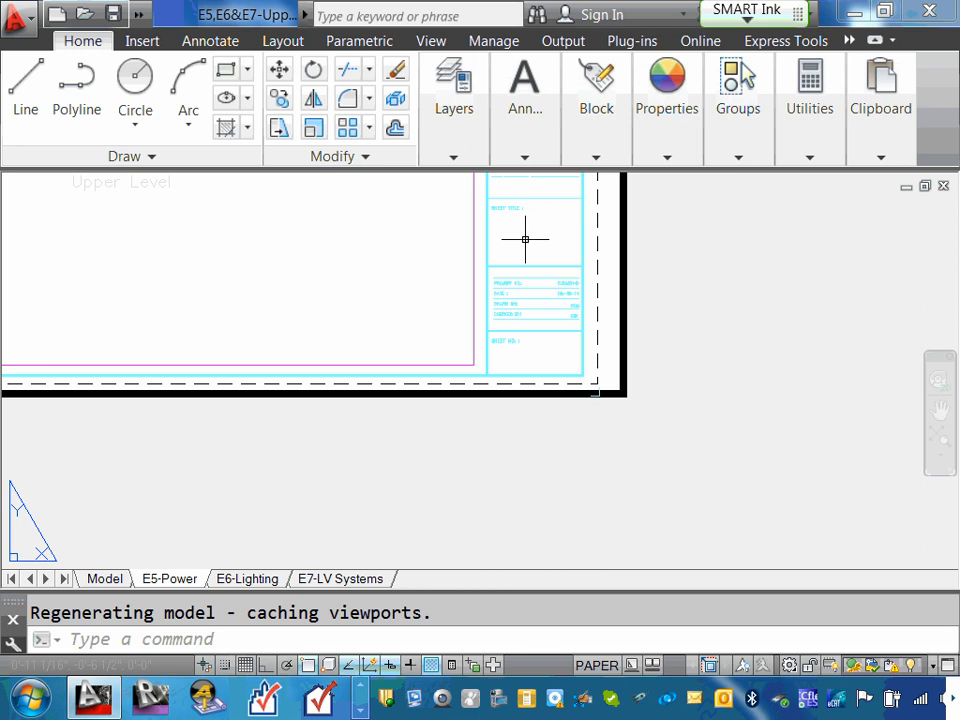
Review the E6-Lighting and E7-LV Systems layouts and the model space, and return to the E5-Power layout
left_click(262, 579)
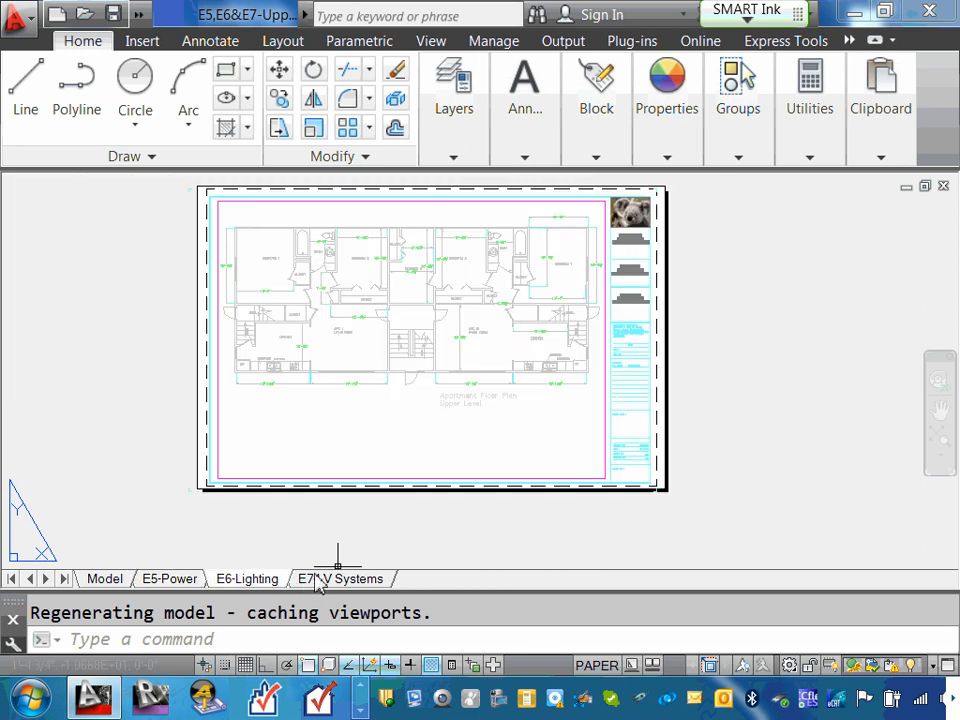
left_click(330, 580)
left_click(148, 580)
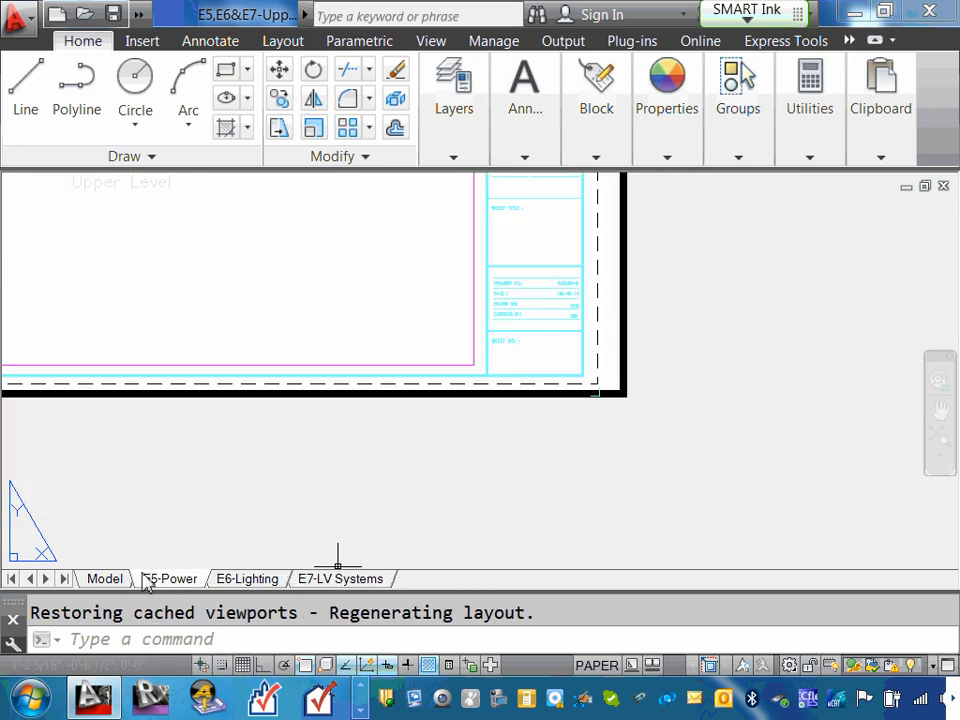
left_click(105, 580)
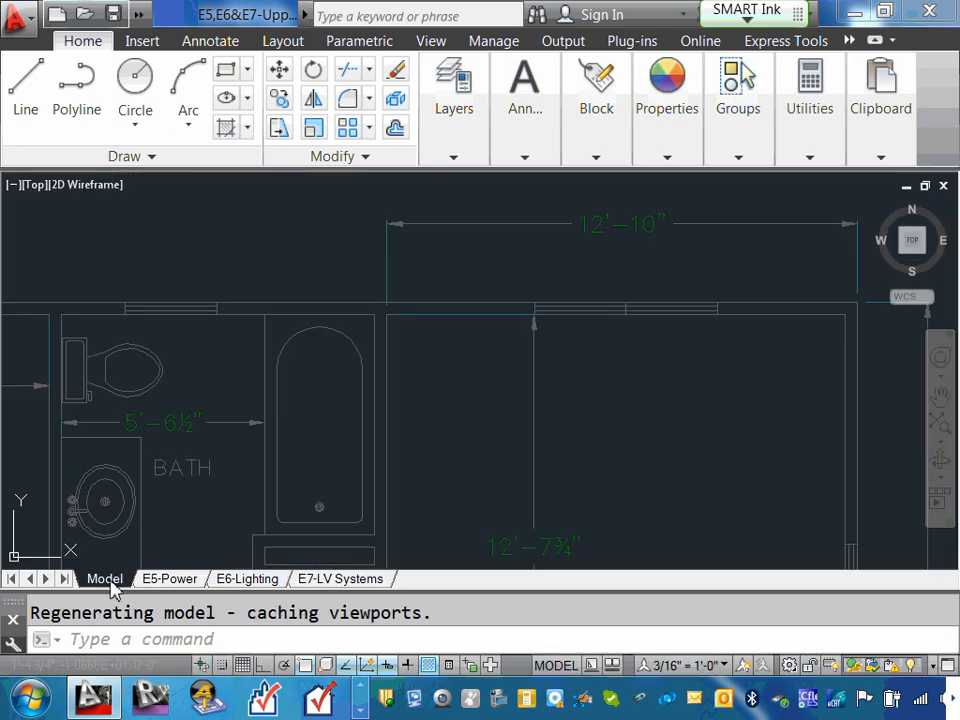
left_click(182, 580)
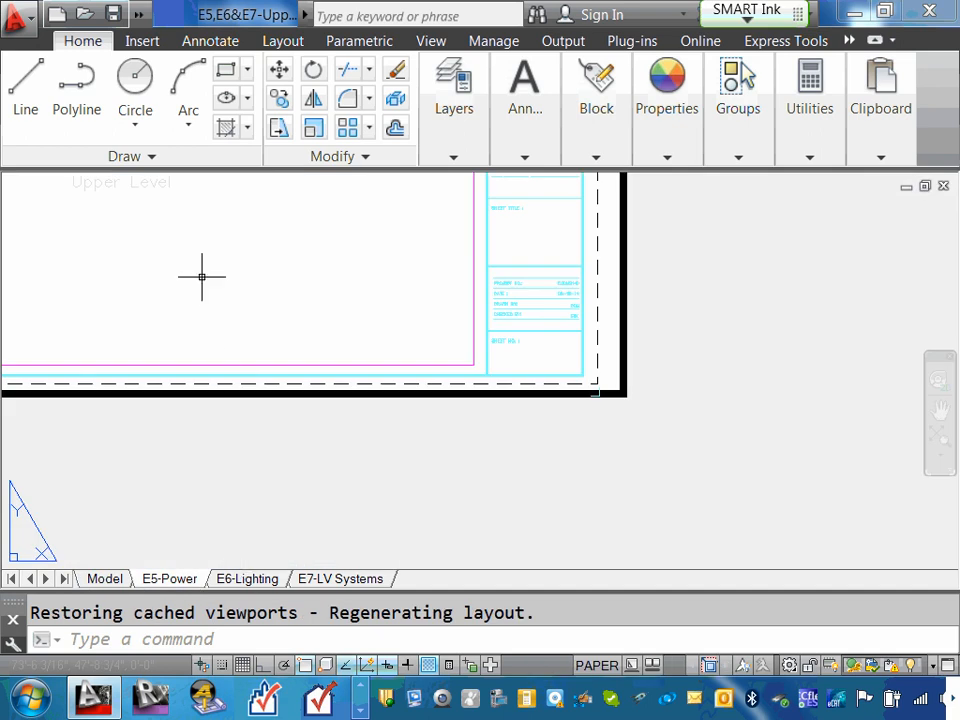
Open the E1-Titlesheet drawing from the ELEC folder, accepting the educational plot stamp
left_click(855, 11)
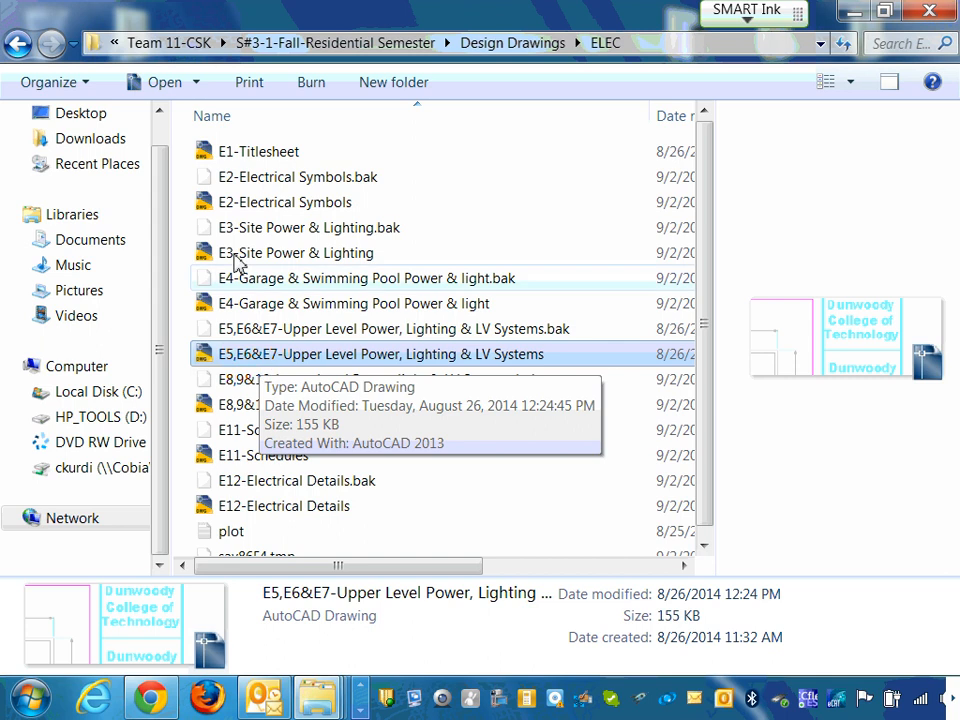
double_click(268, 155)
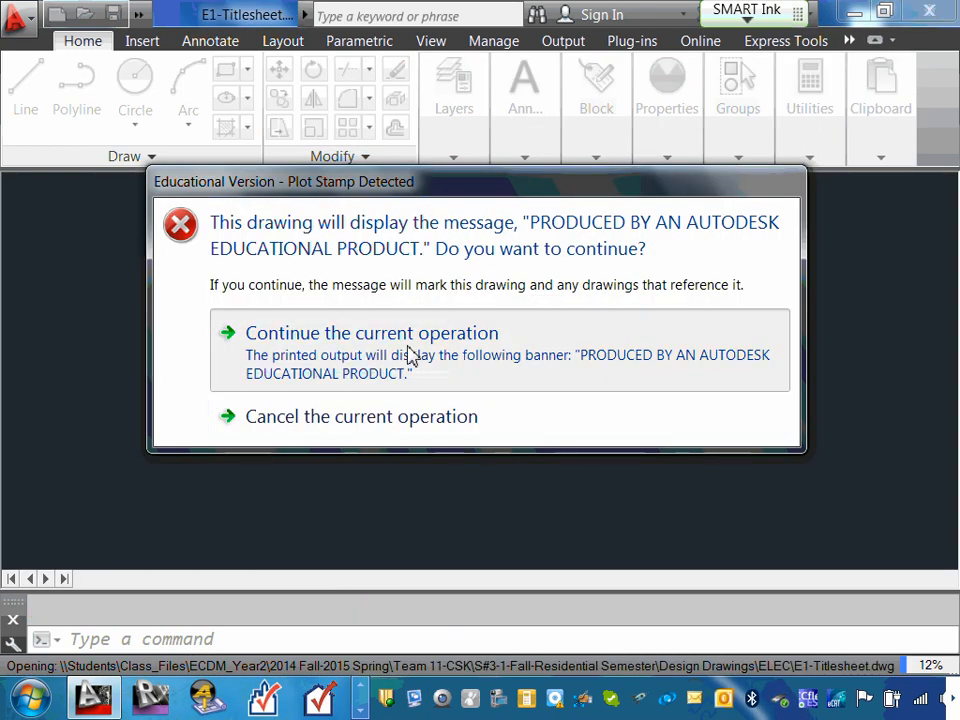
left_click(410, 354)
left_click(542, 424)
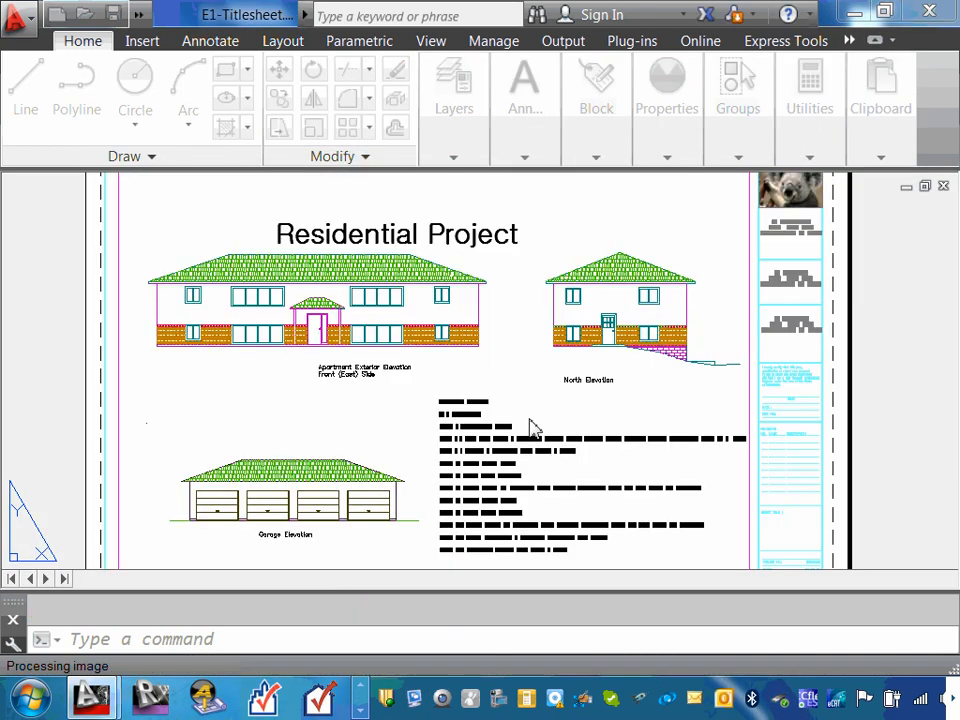
Examine the title block and the list of drawing sheets on the title sheet's 22X34 layout
scroll(760, 508, "down", 2)
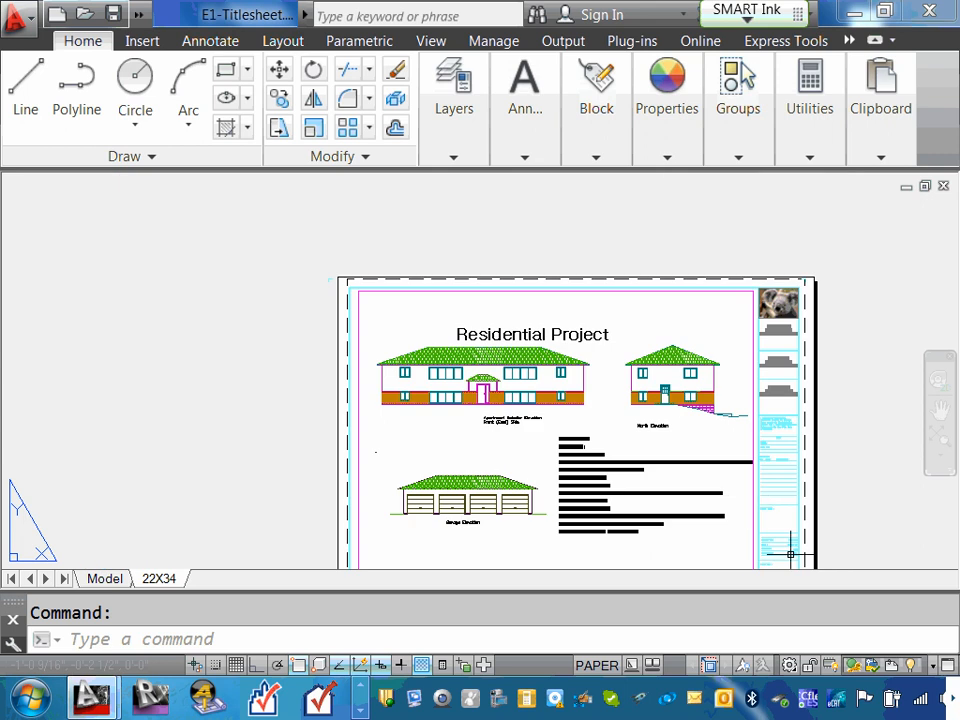
scroll(782, 558, "down", 2)
scroll(780, 560, "up", 6)
scroll(780, 560, "down", 6)
scroll(785, 562, "up", 2)
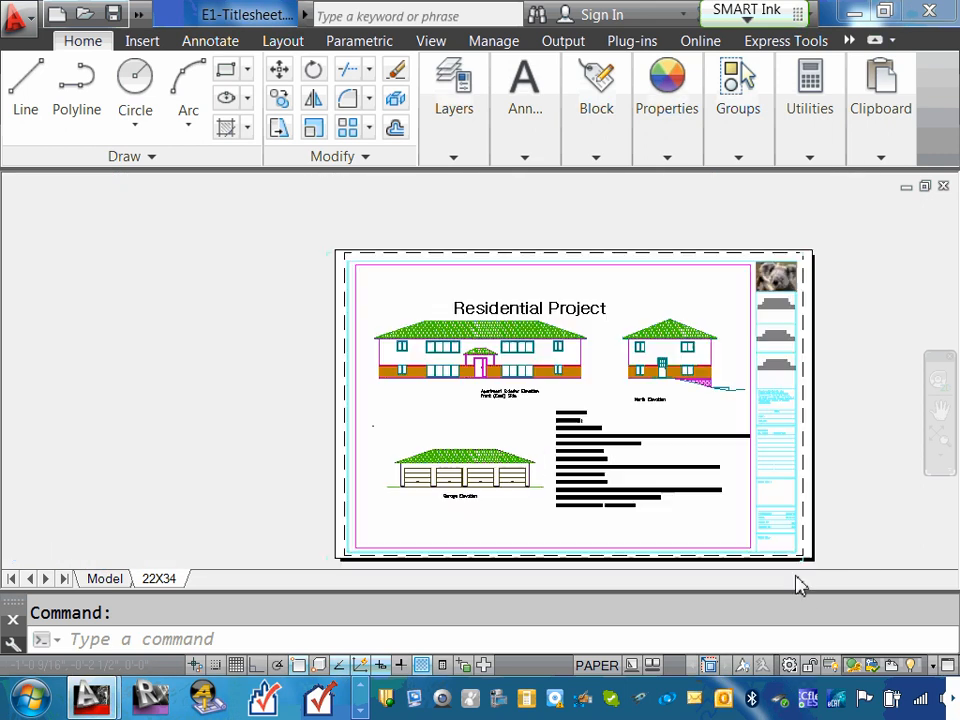
scroll(750, 491, "up", 5)
scroll(744, 491, "down", 1)
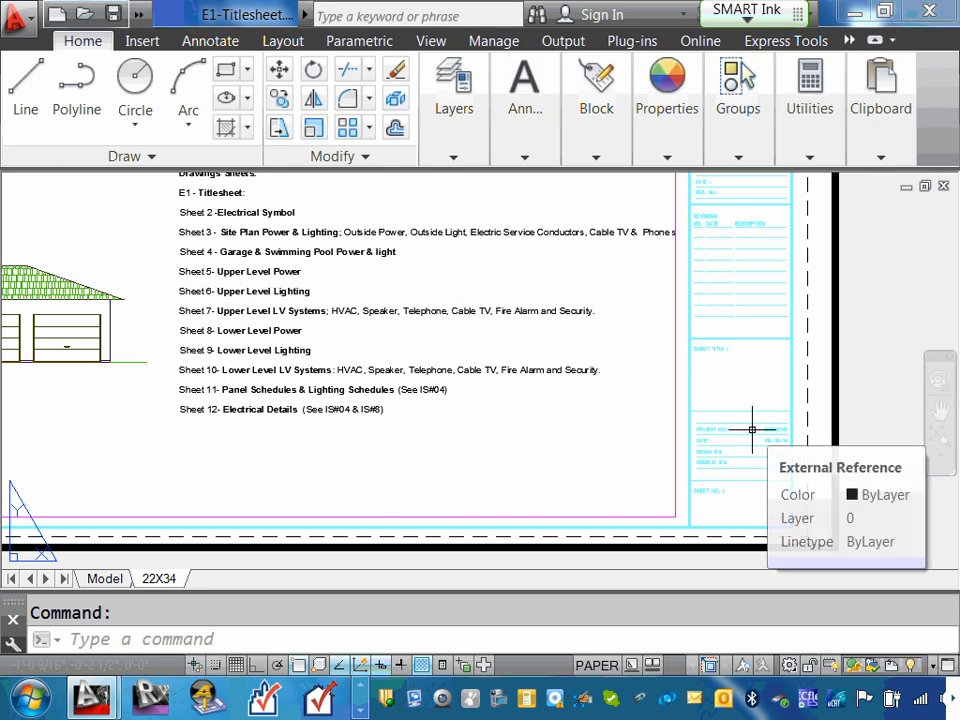
scroll(754, 430, "down", 2)
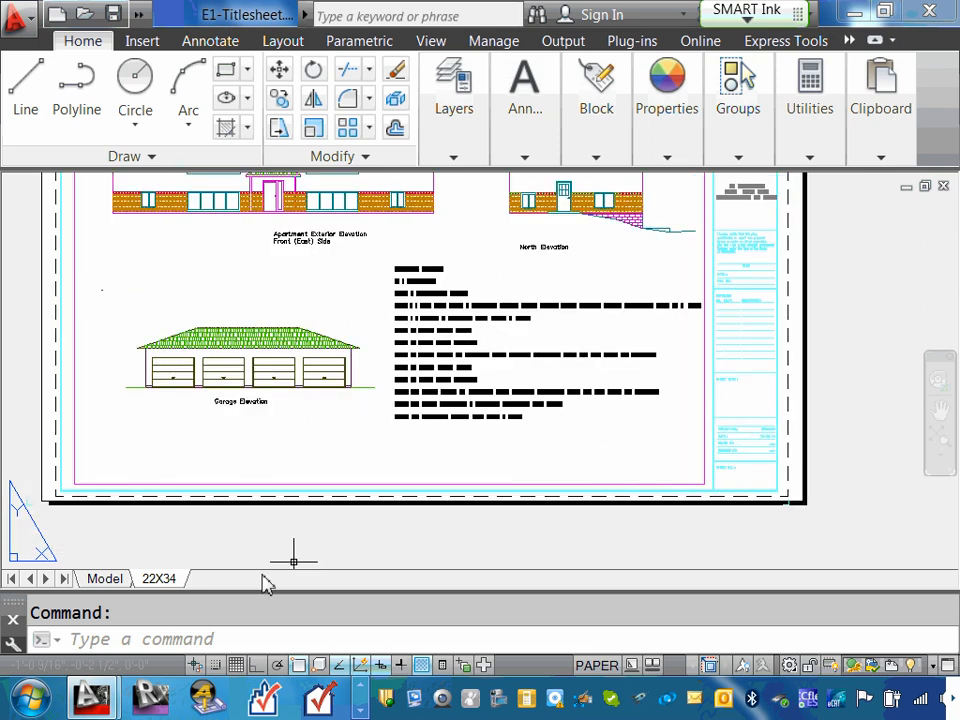
Compare the title sheet's model space with its 22X34 layout and close the E1-Titlesheet drawing
left_click(101, 583)
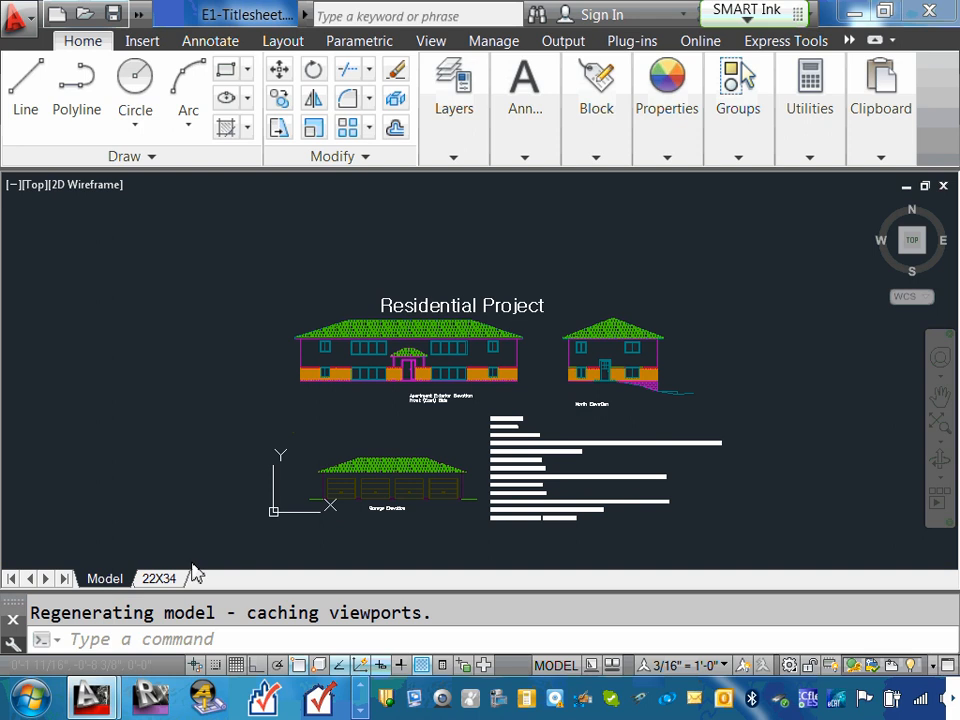
left_click(160, 578)
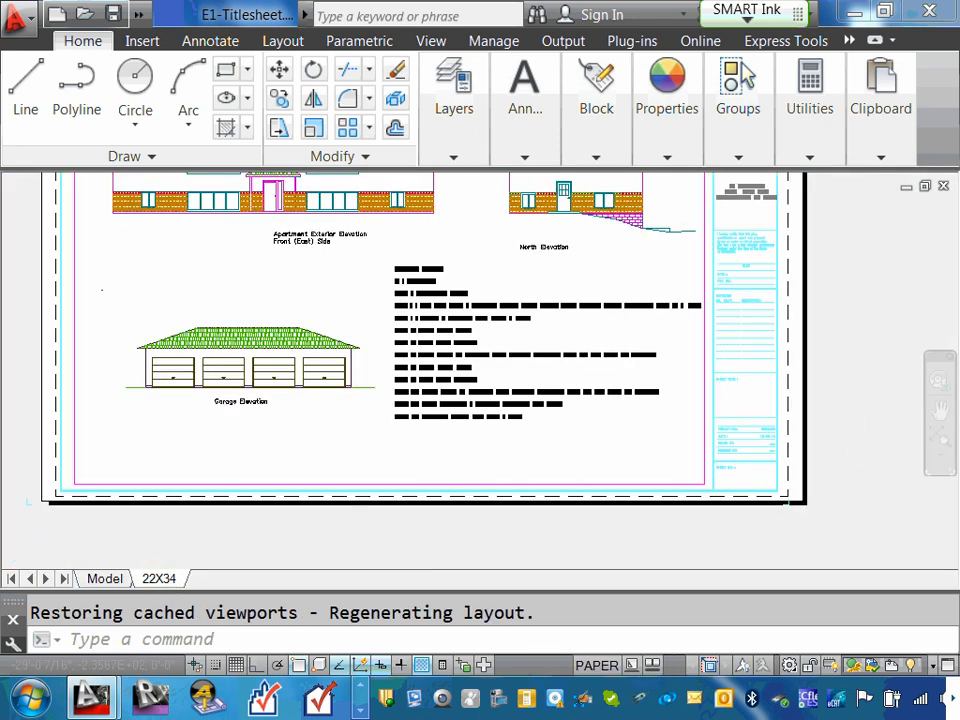
scroll(713, 463, "up", 6)
scroll(713, 463, "down", 6)
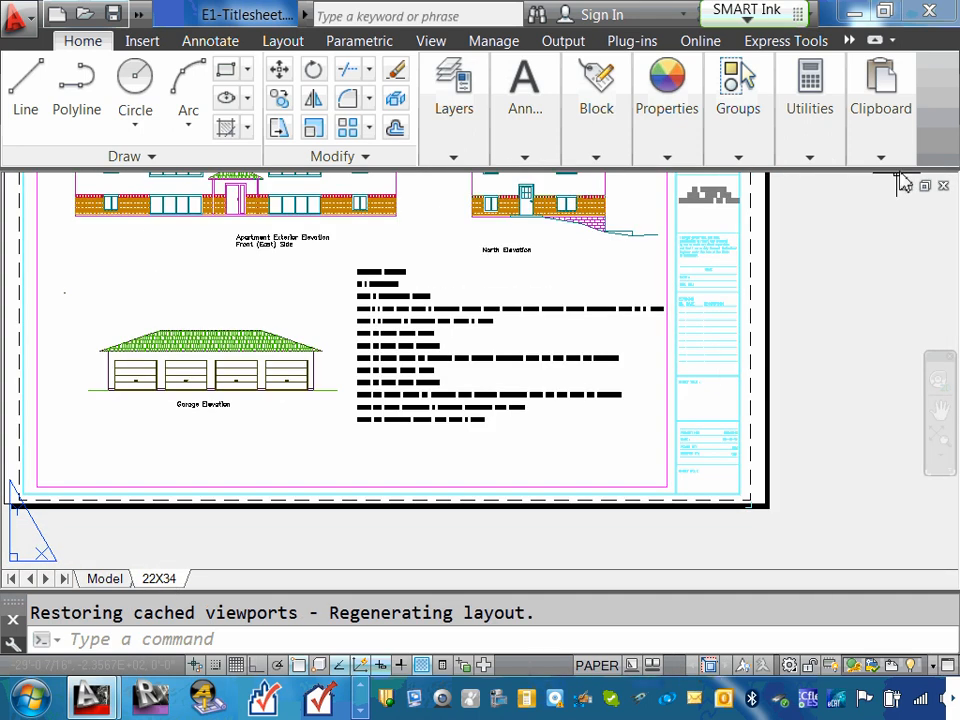
left_click(943, 185)
Open the E3-Site Power & Lighting drawing from the ELEC folder, accepting the educational plot stamp
left_click(853, 12)
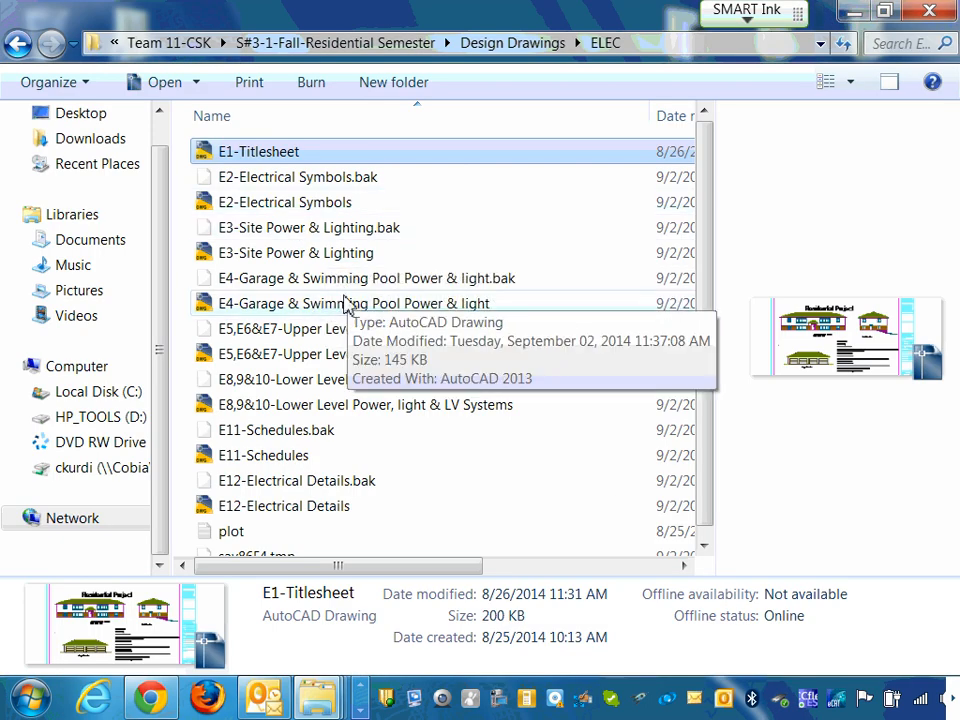
double_click(381, 254)
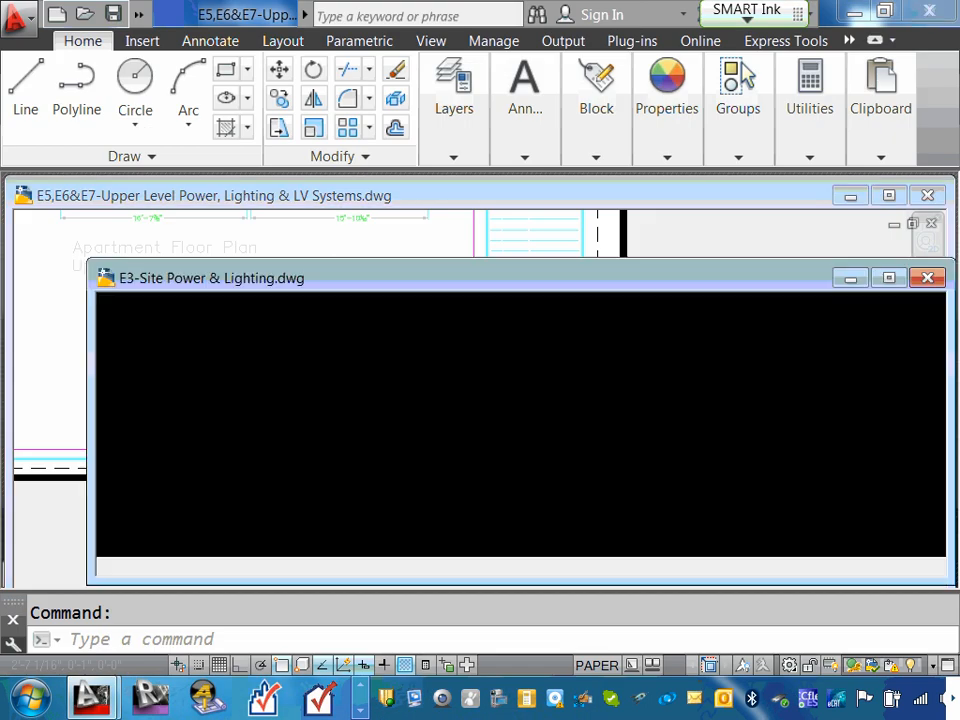
left_click(422, 362)
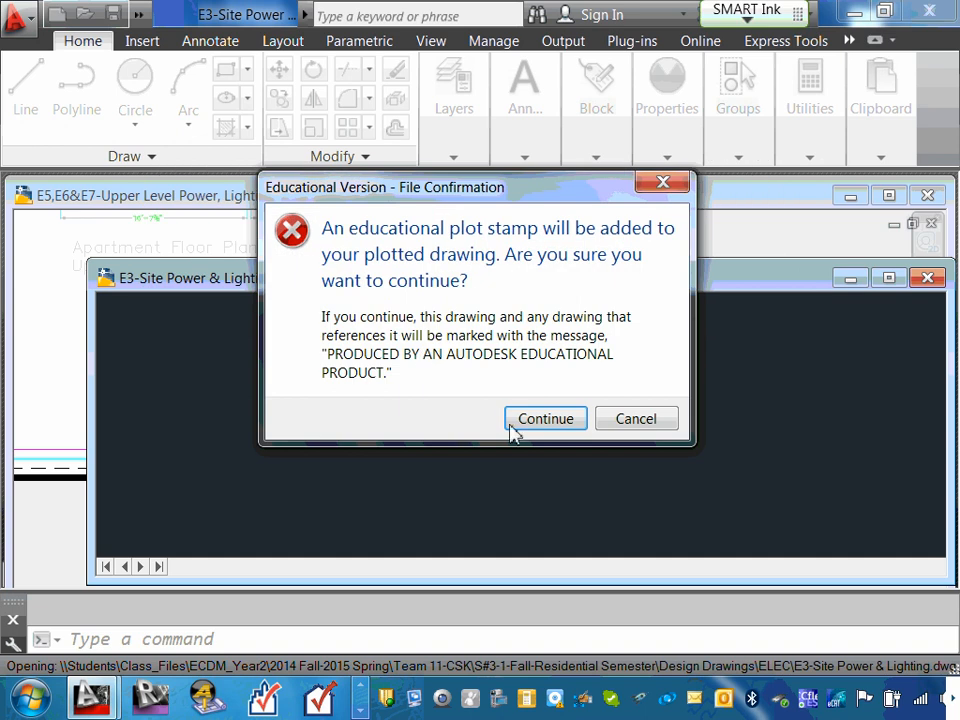
left_click(545, 420)
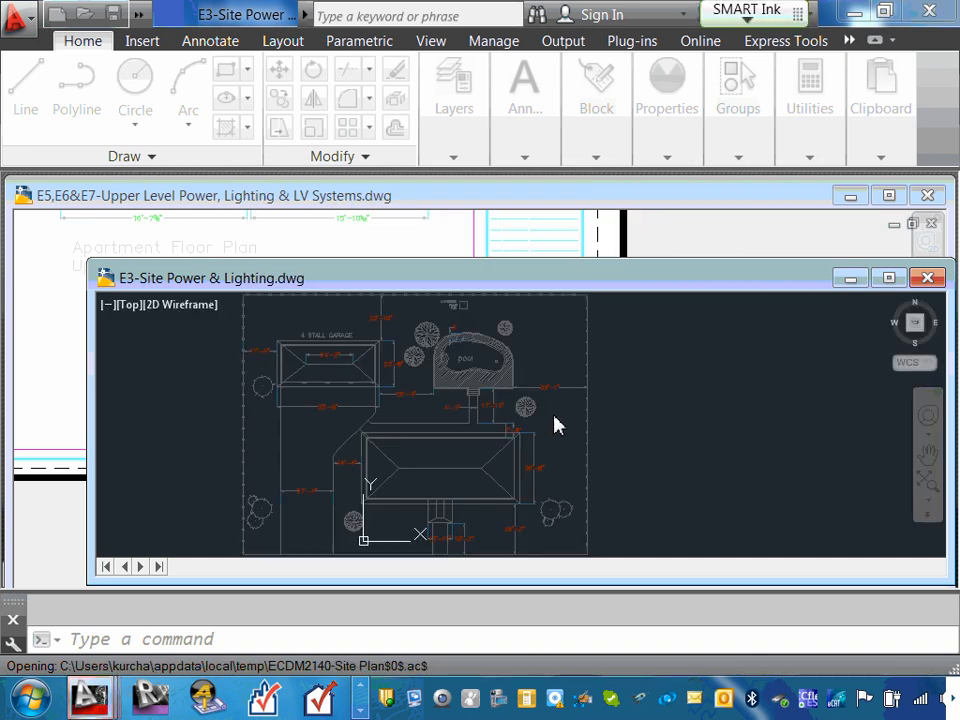
Examine the sheet title, project data and sheet number in the title block of the E3-Site Plan Power & Lighting layout
left_click(345, 568)
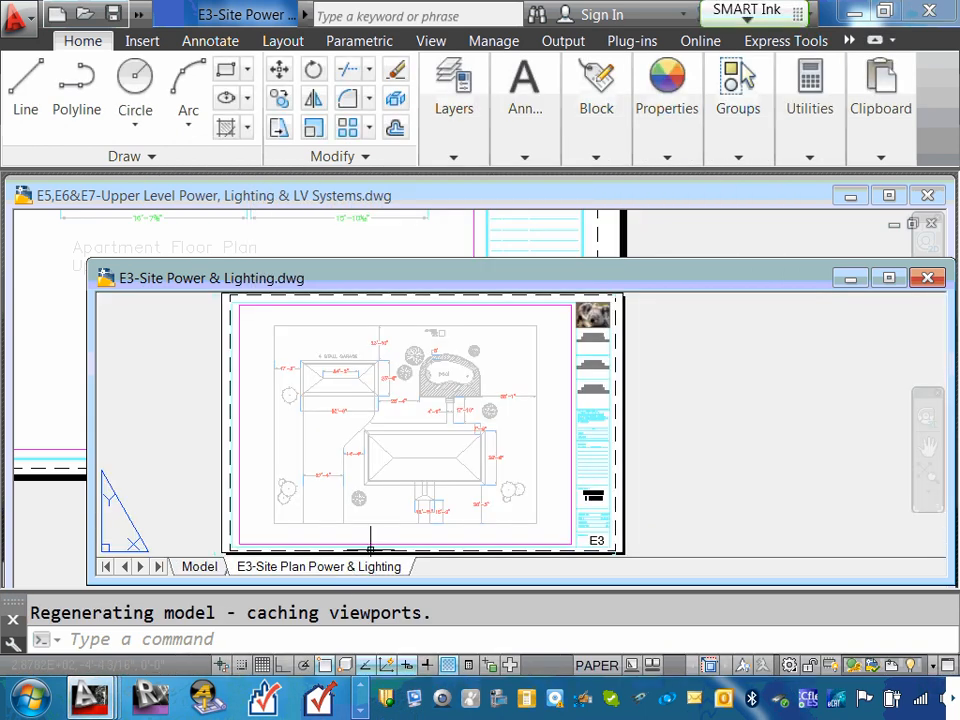
left_click(889, 277)
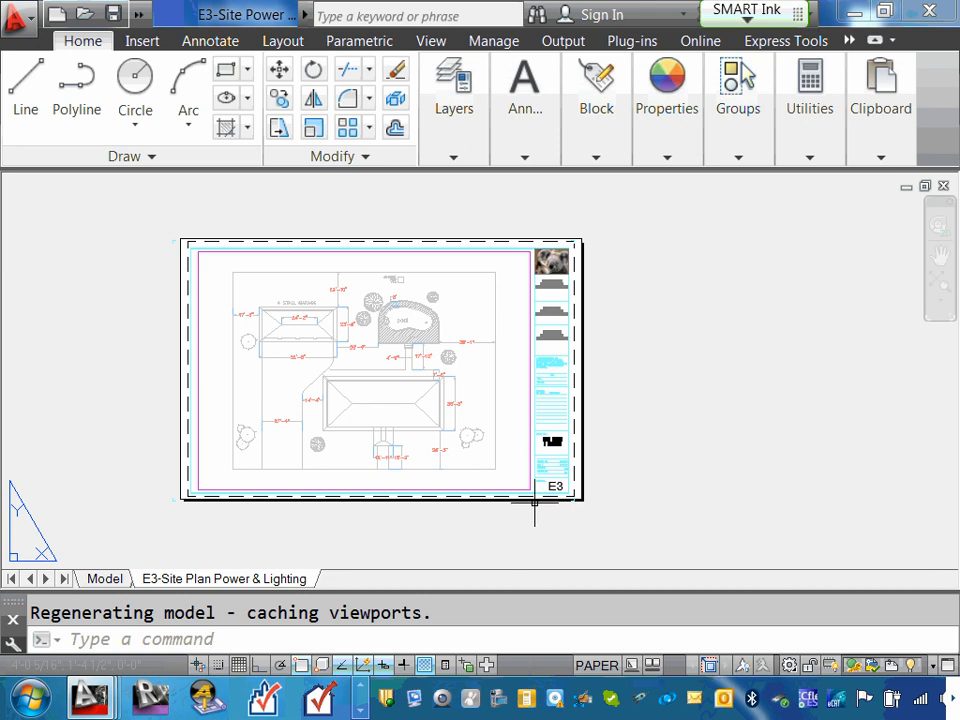
scroll(534, 510, "up", 5)
scroll(680, 380, "down", 3)
scroll(685, 300, "up", 2)
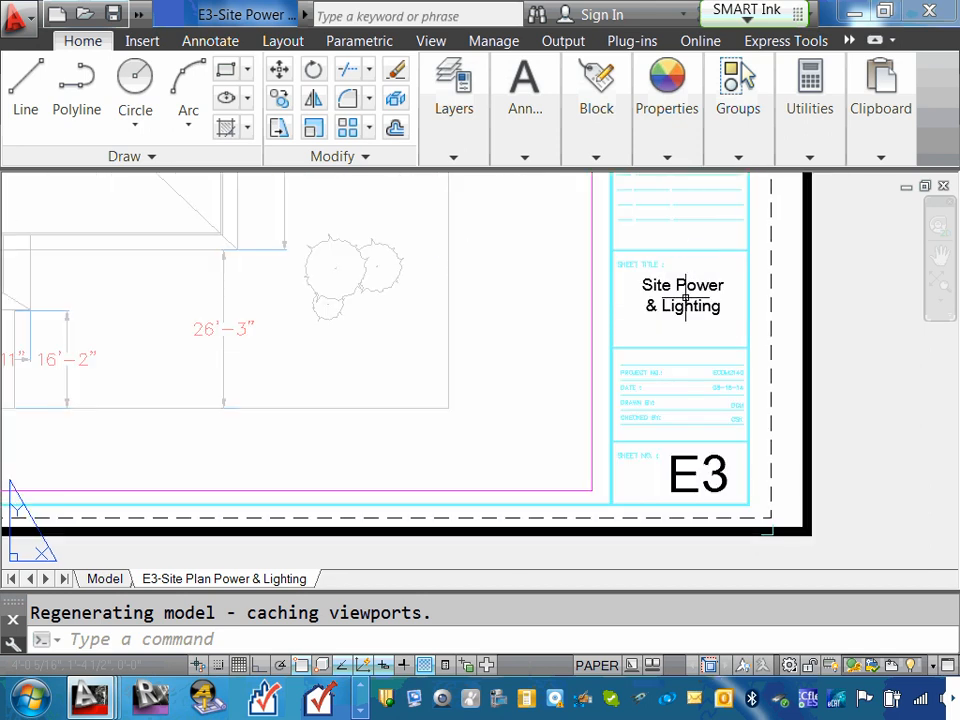
mouse_move(673, 295)
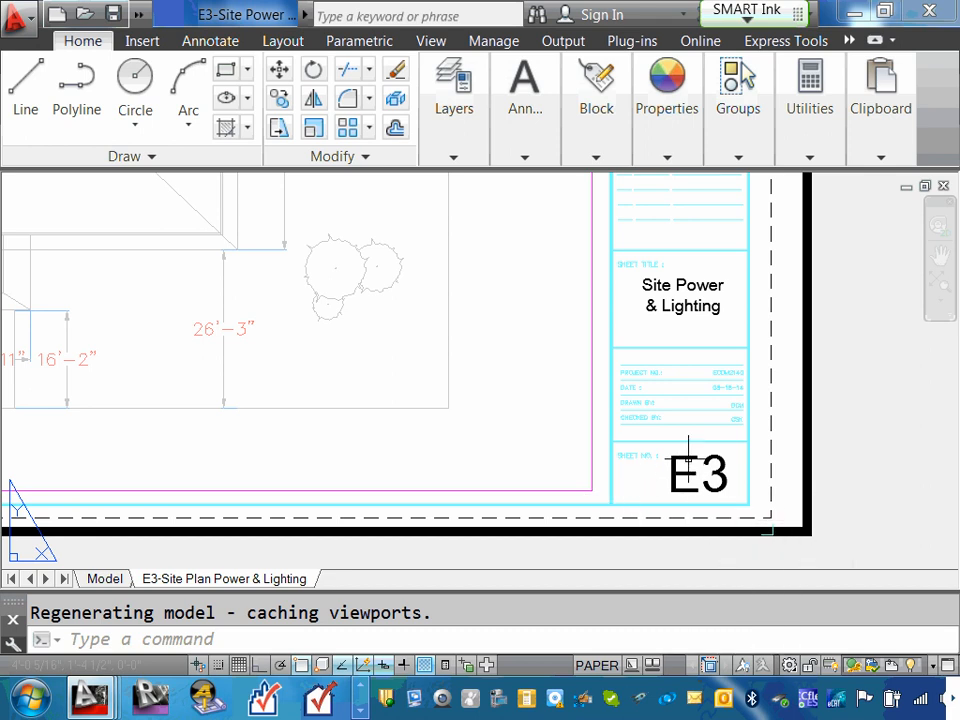
mouse_move(688, 460)
mouse_move(643, 393)
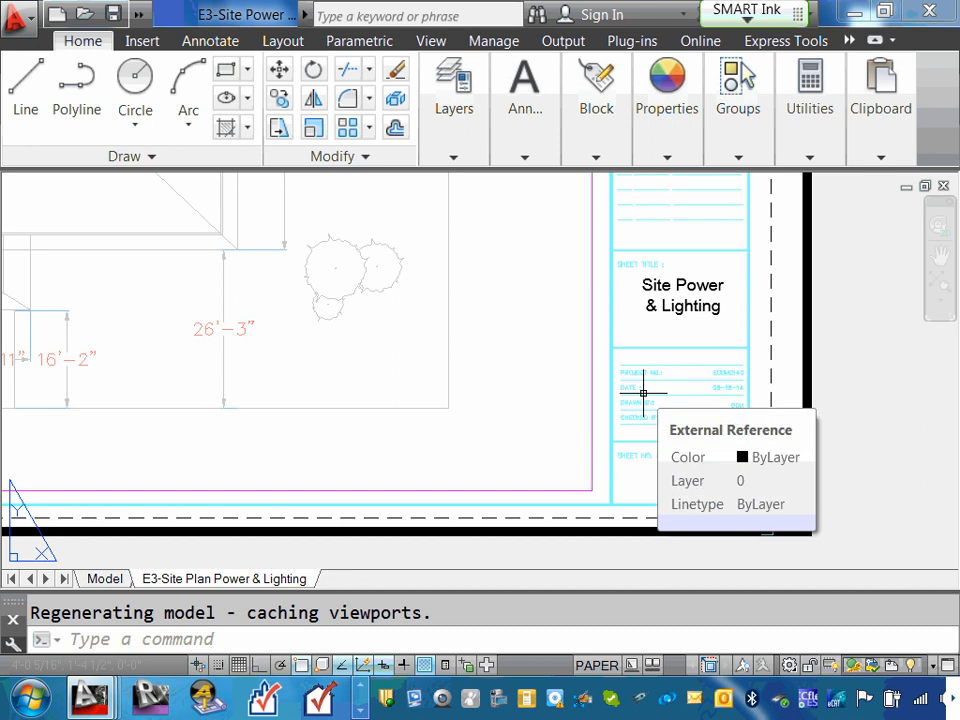
Copy the sheet title and sheet number texts to the clipboard, with the title block's lower-right corner endpoint as base point
left_click(687, 306)
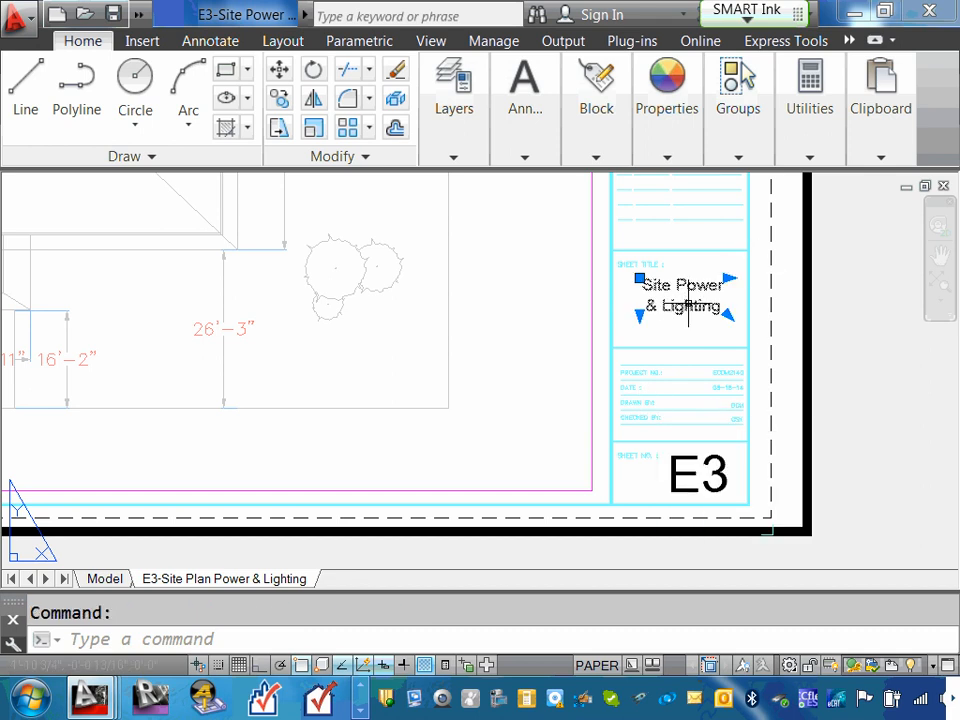
left_click(677, 458)
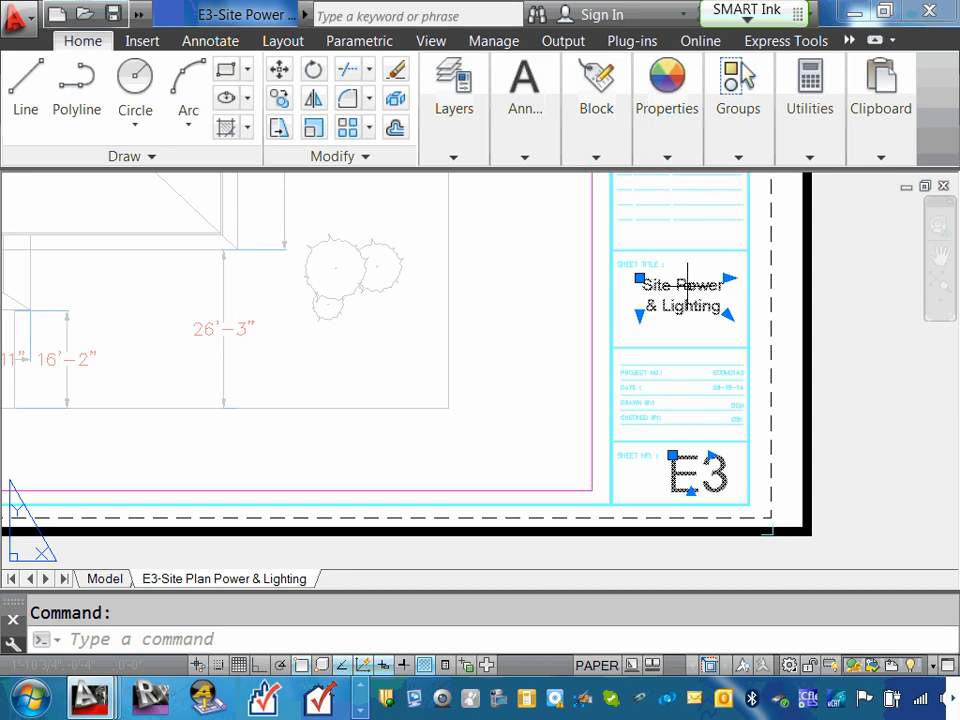
right_click(704, 462)
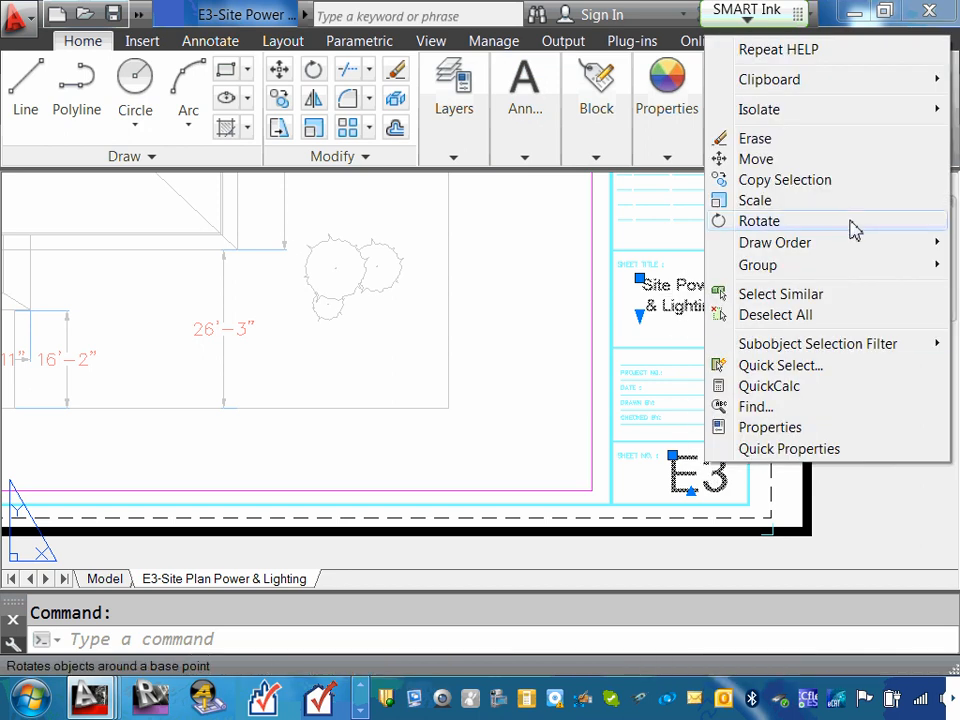
mouse_move(881, 86)
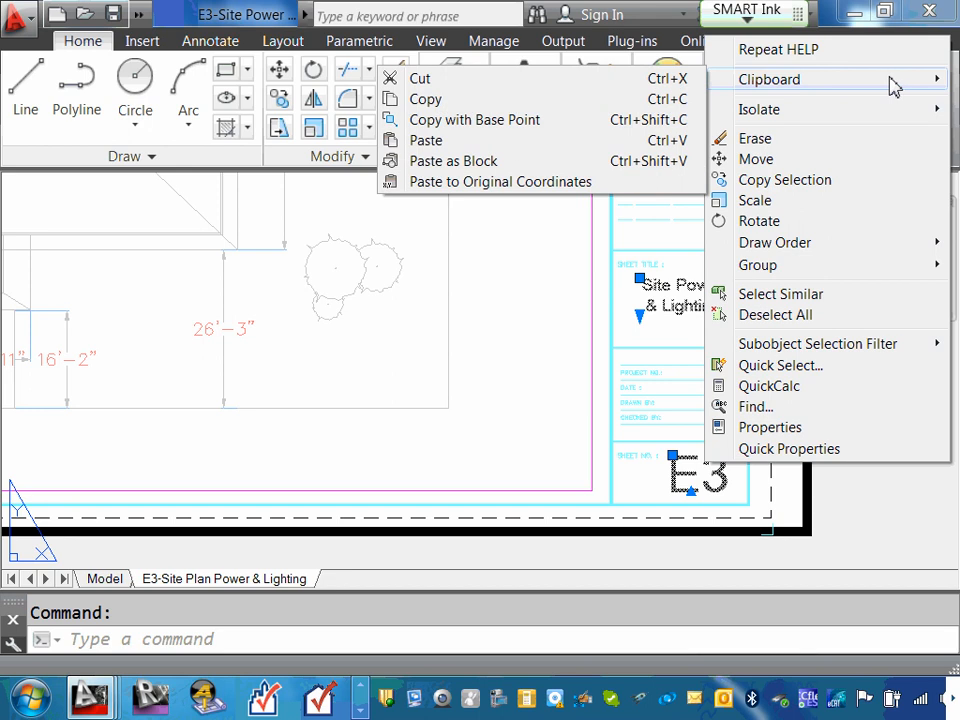
left_click(510, 124)
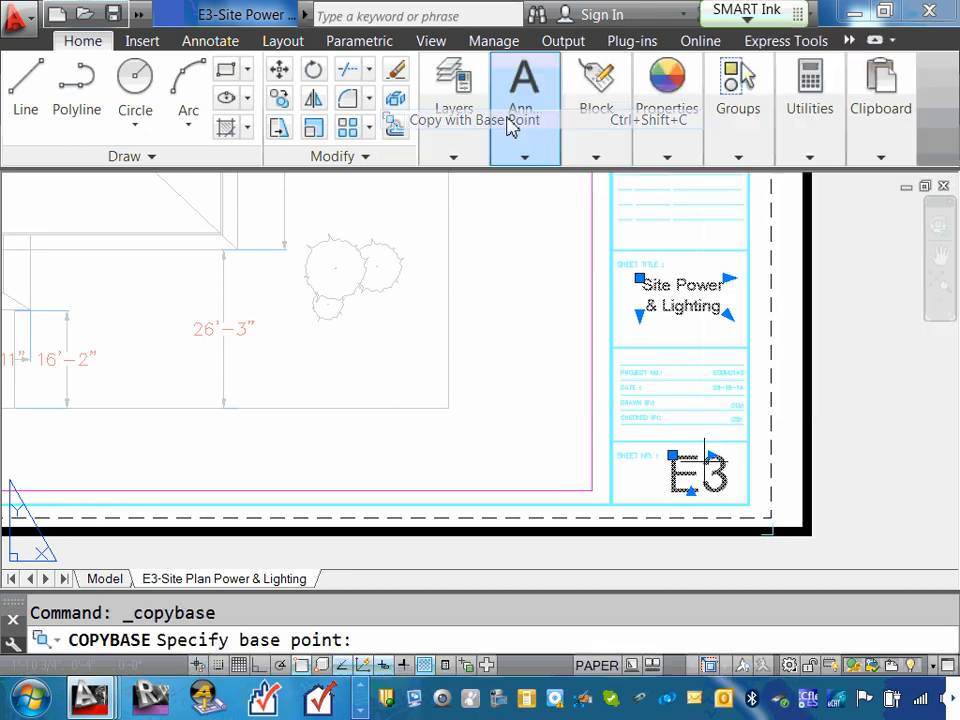
scroll(748, 517, "up", 6)
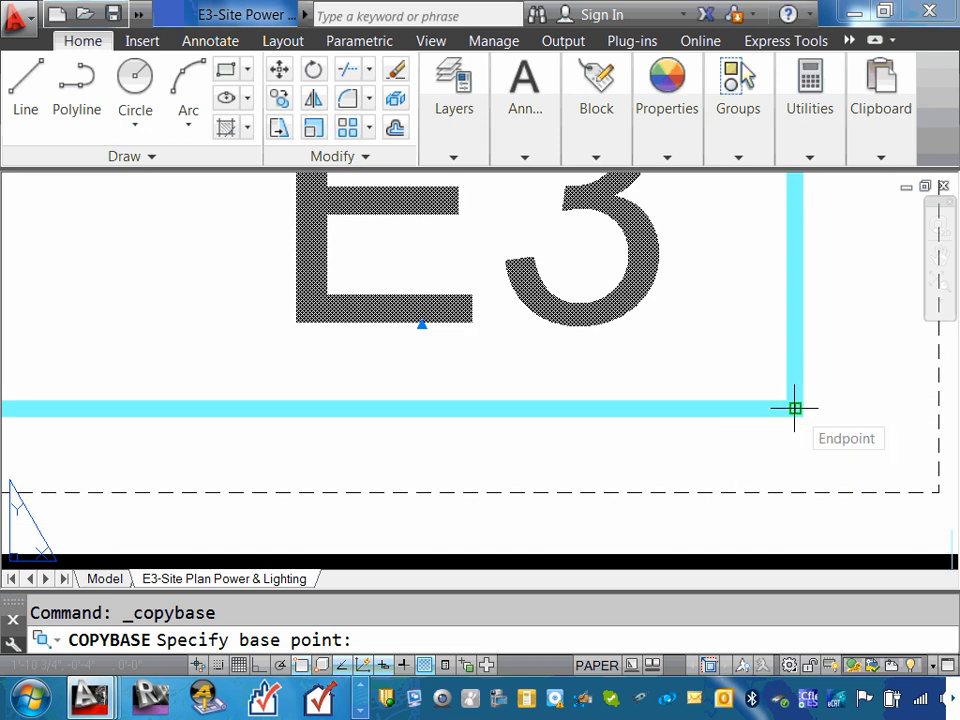
scroll(795, 408, "up", 2)
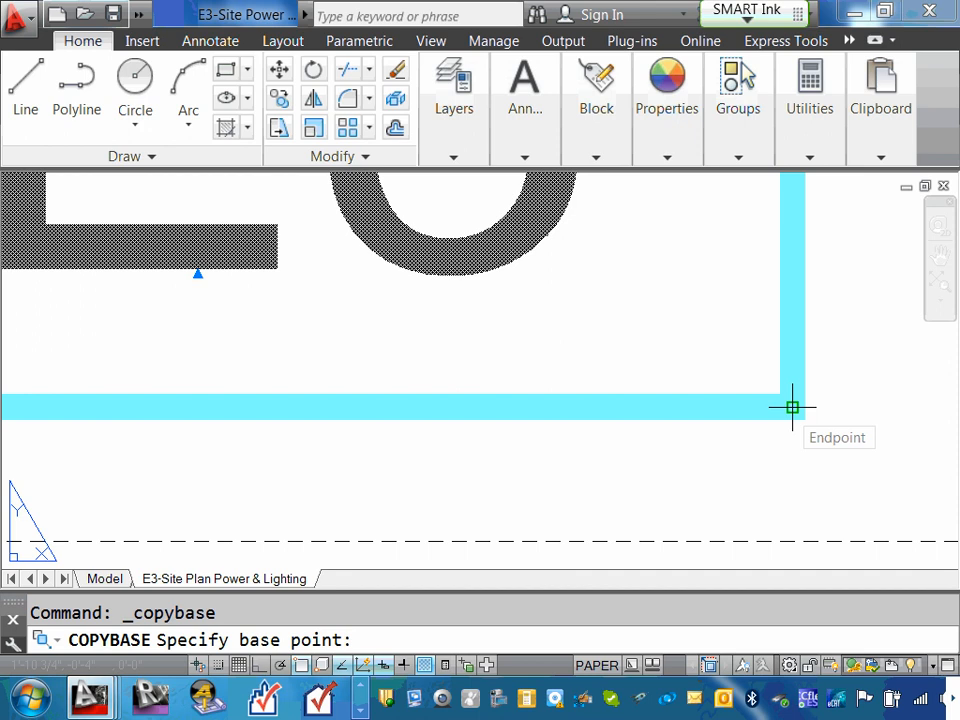
left_click(792, 408)
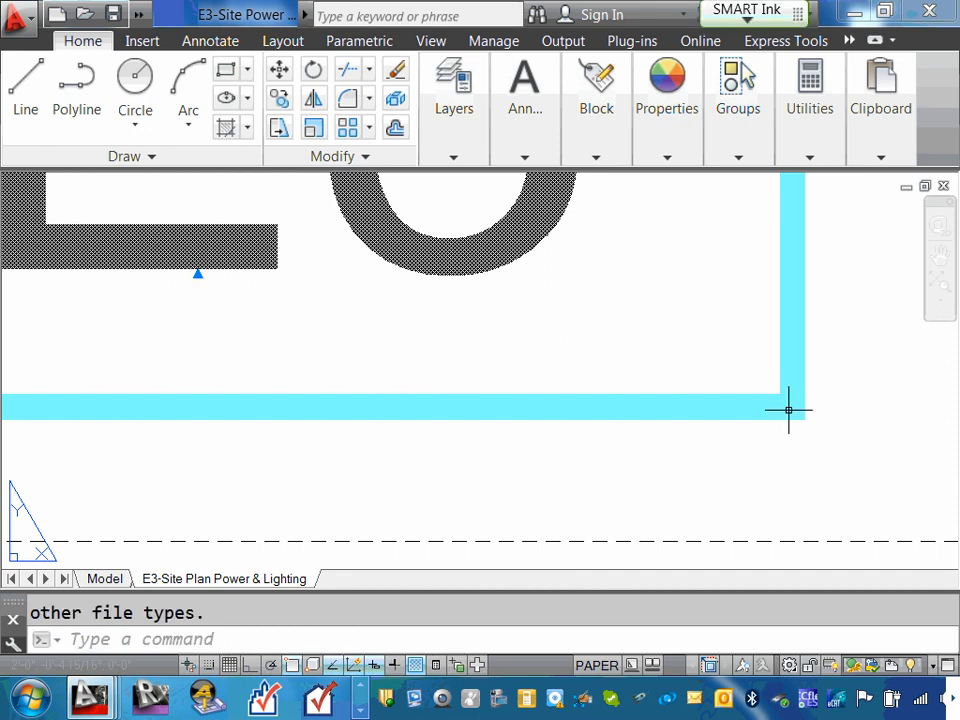
Close the E3-Site Power & Lighting drawing and maximize the E5,E6&E7-Upper Level Power, Lighting & LV Systems drawing
left_click(942, 186)
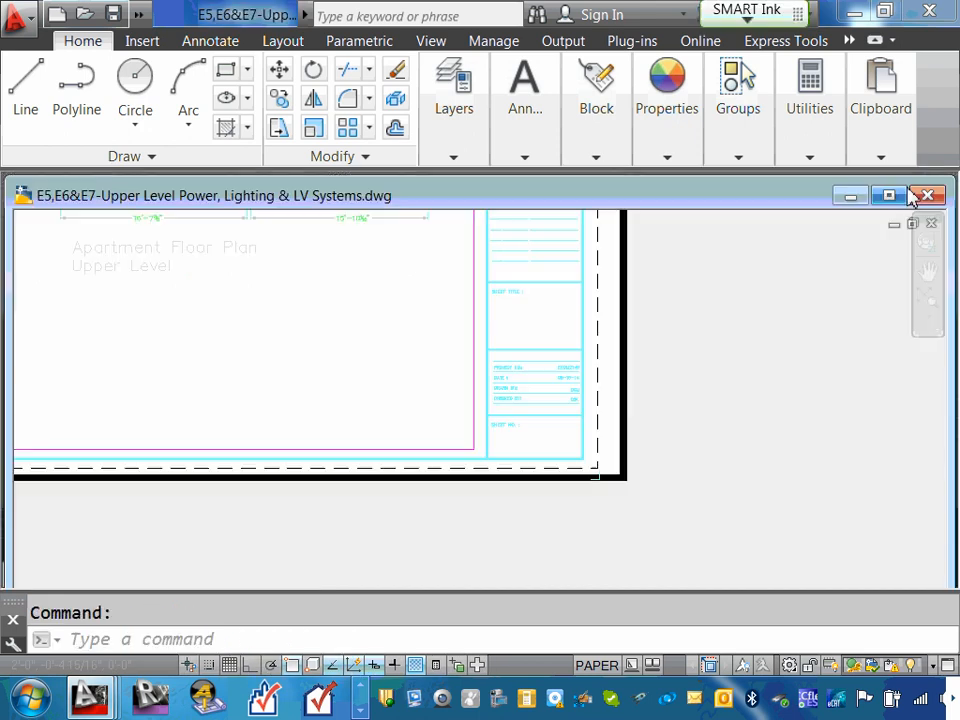
left_click(888, 195)
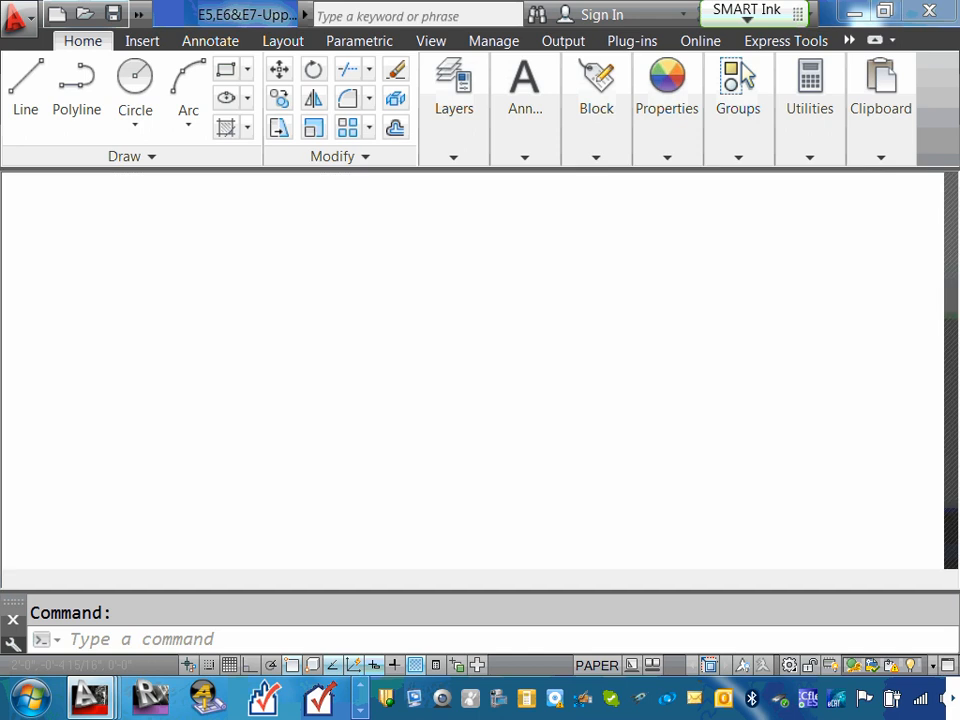
scroll(420, 255, "down", 5)
middle_click_drag(391, 250, 428, 302)
scroll(428, 302, "up", 5)
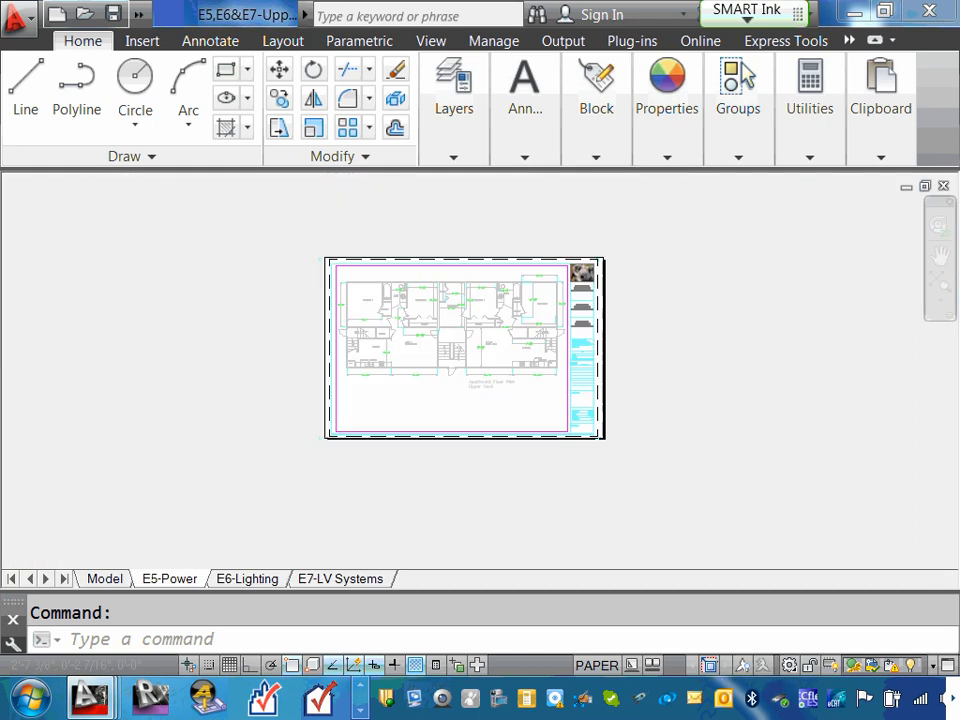
Paste the copied title and number texts on the E5-Power layout, inserting them at the title block's lower-right corner endpoint
scroll(574, 392, "down", 2)
scroll(716, 467, "up", 2)
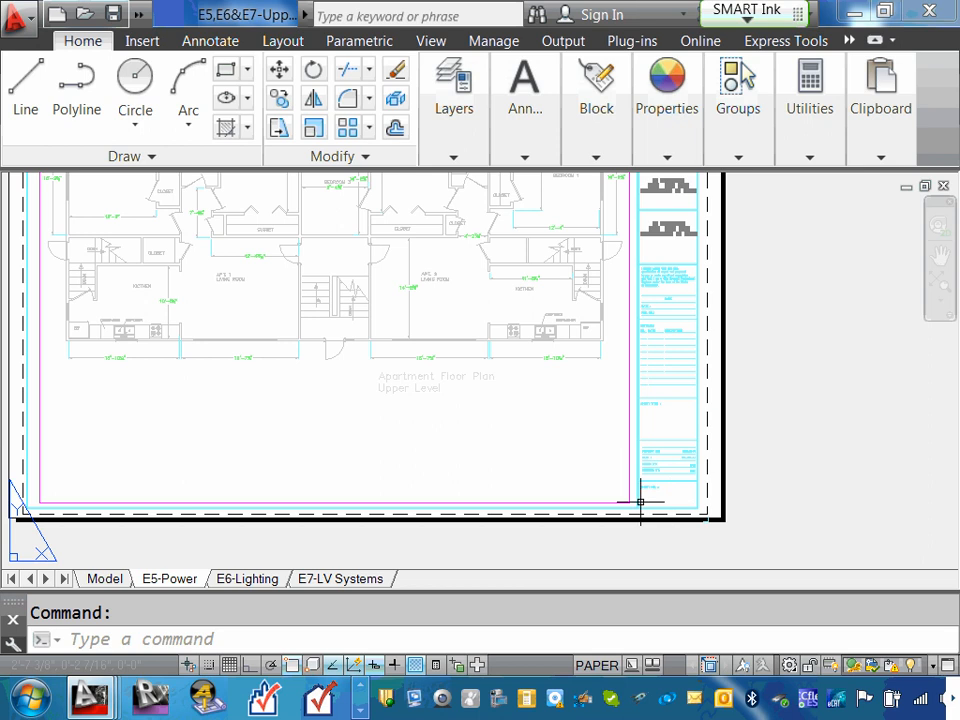
scroll(651, 486, "up", 2)
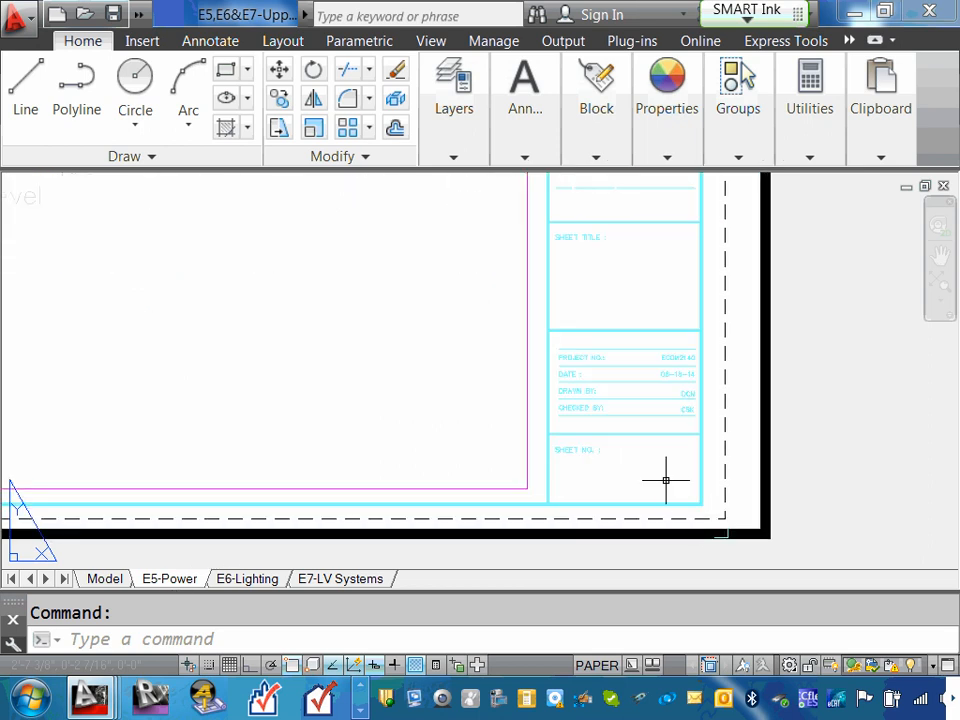
right_click(669, 476)
mouse_move(730, 170)
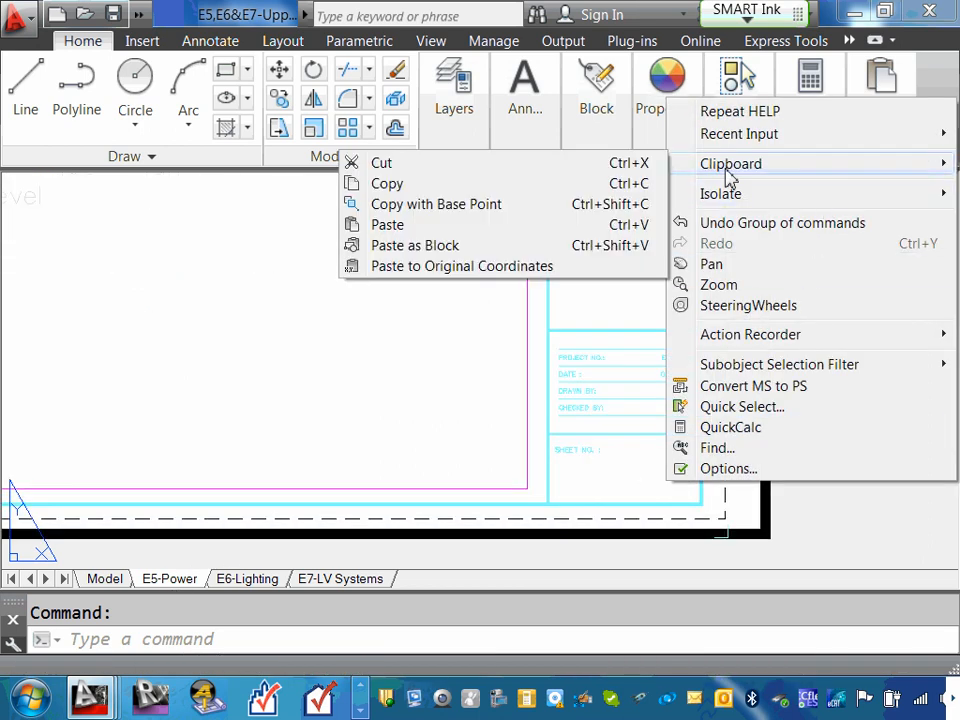
left_click(405, 230)
scroll(645, 515, "up", 4)
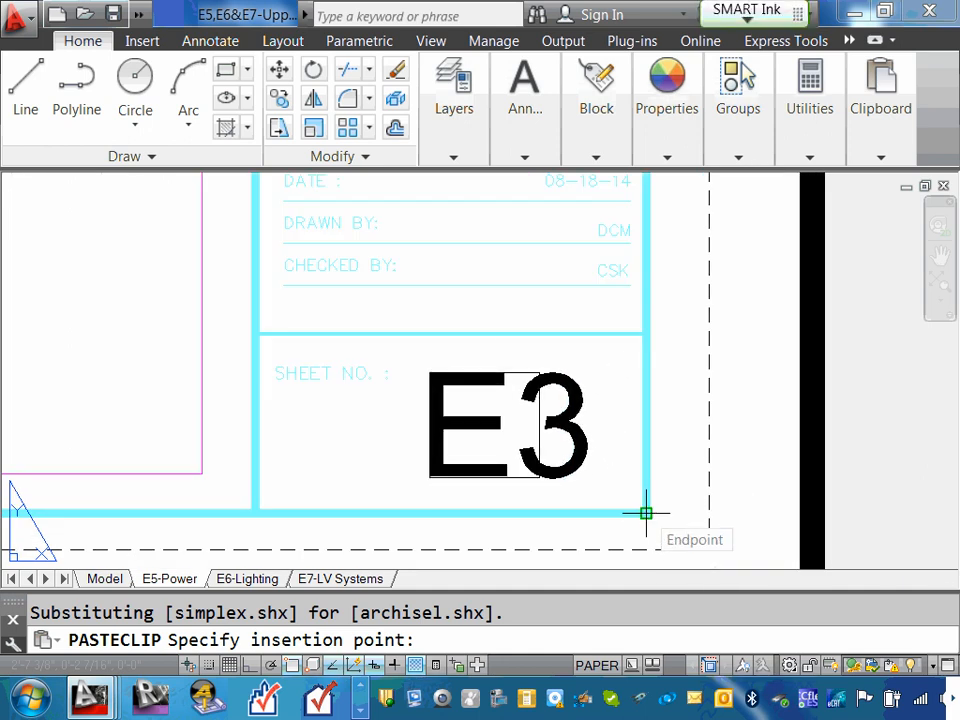
left_click(645, 513)
scroll(615, 514, "down", 2)
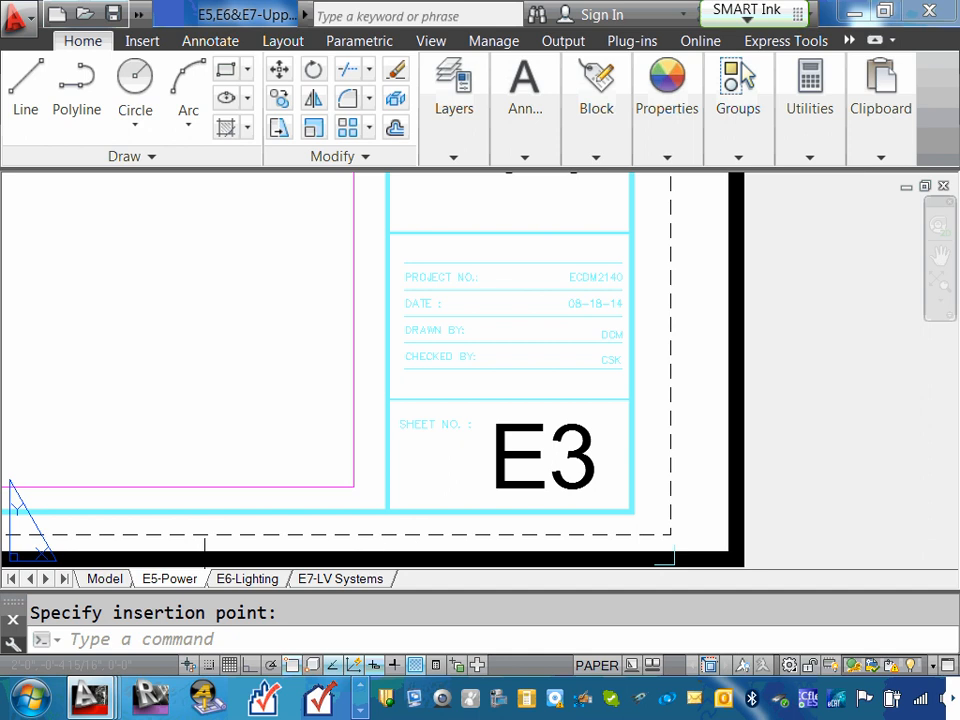
Paste the copied title and number texts to their original coordinates on the E6-Lighting layout
left_click(247, 579)
scroll(613, 481, "up", 2)
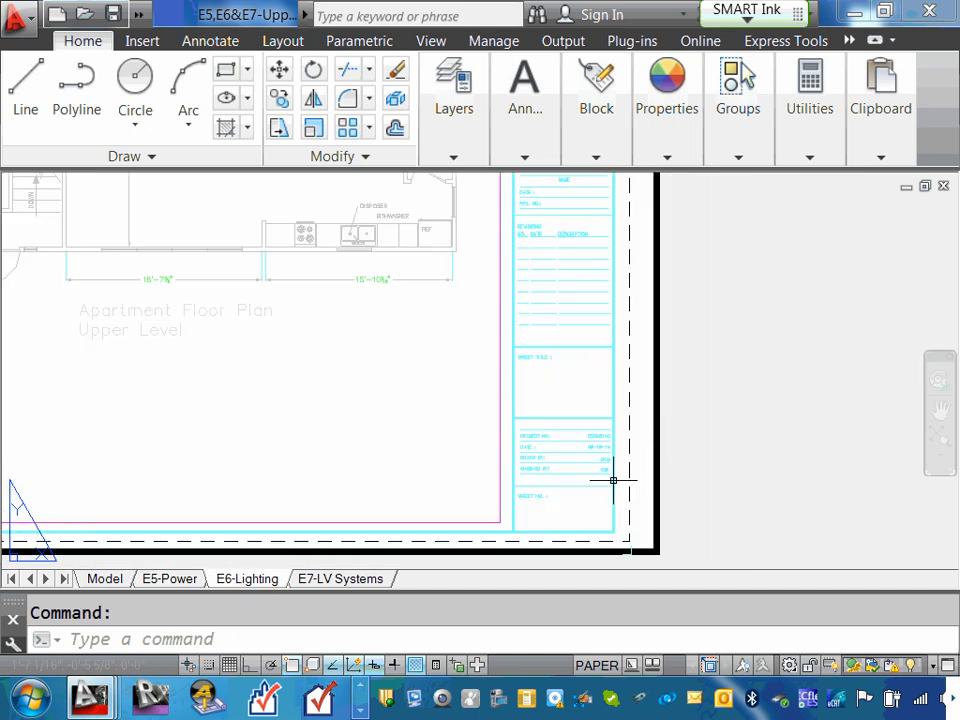
right_click(594, 510)
mouse_move(722, 186)
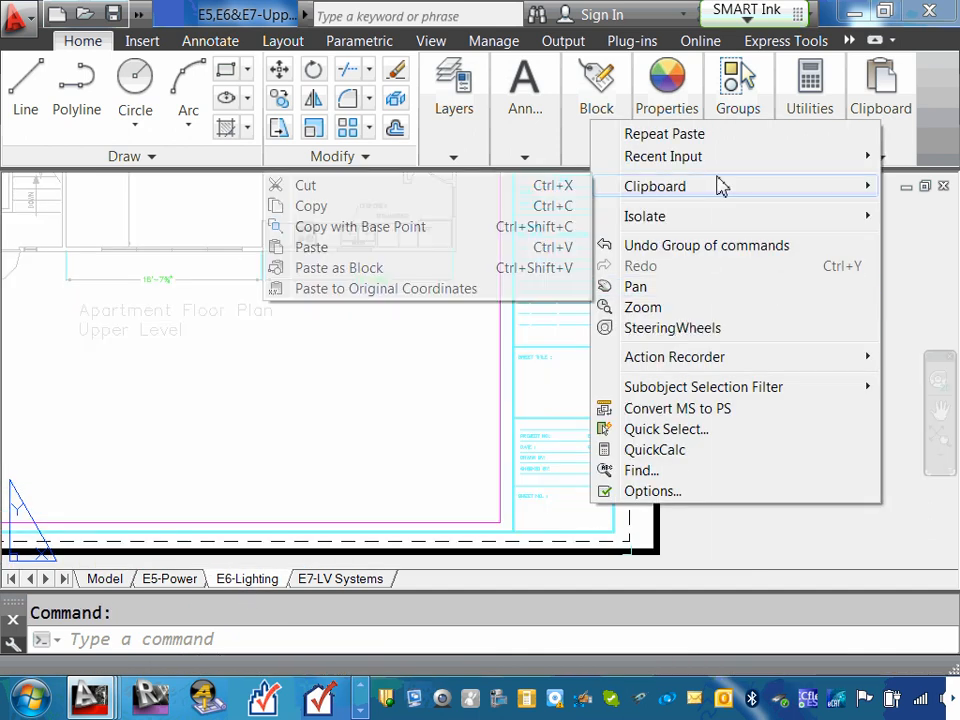
left_click(390, 289)
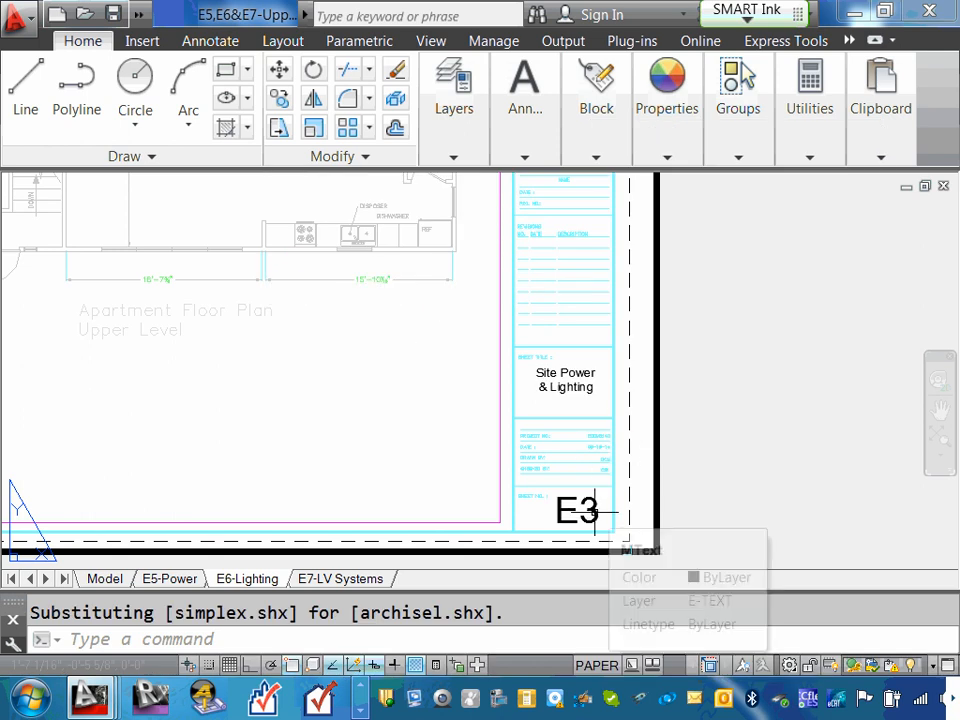
Paste the copied title and number texts on the E7-LV Systems layout at the title block's lower-right corner
left_click(345, 579)
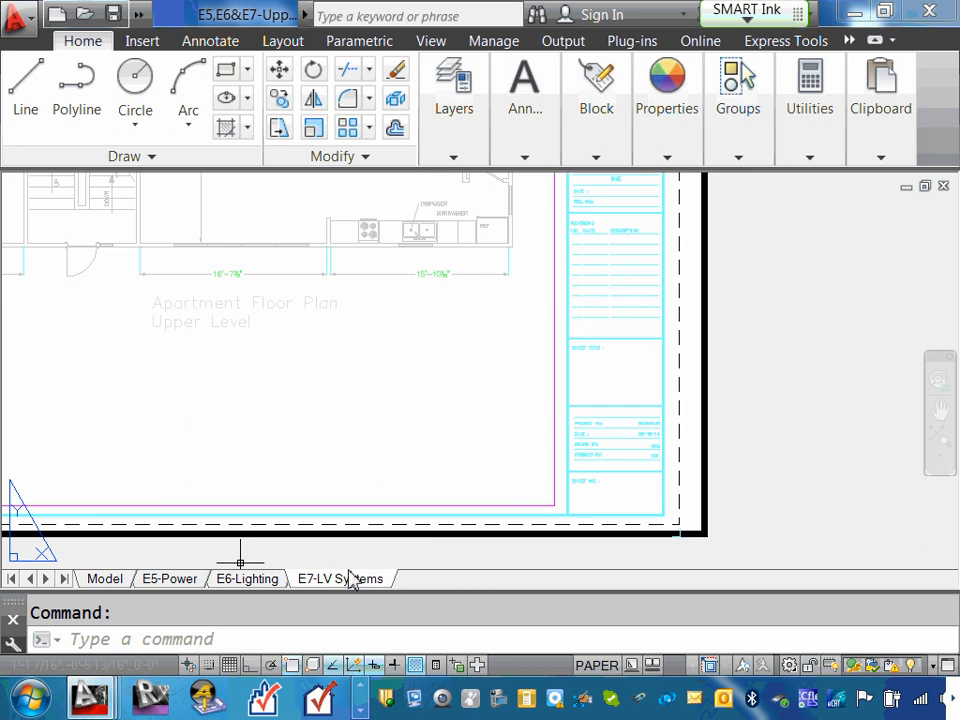
right_click(662, 478)
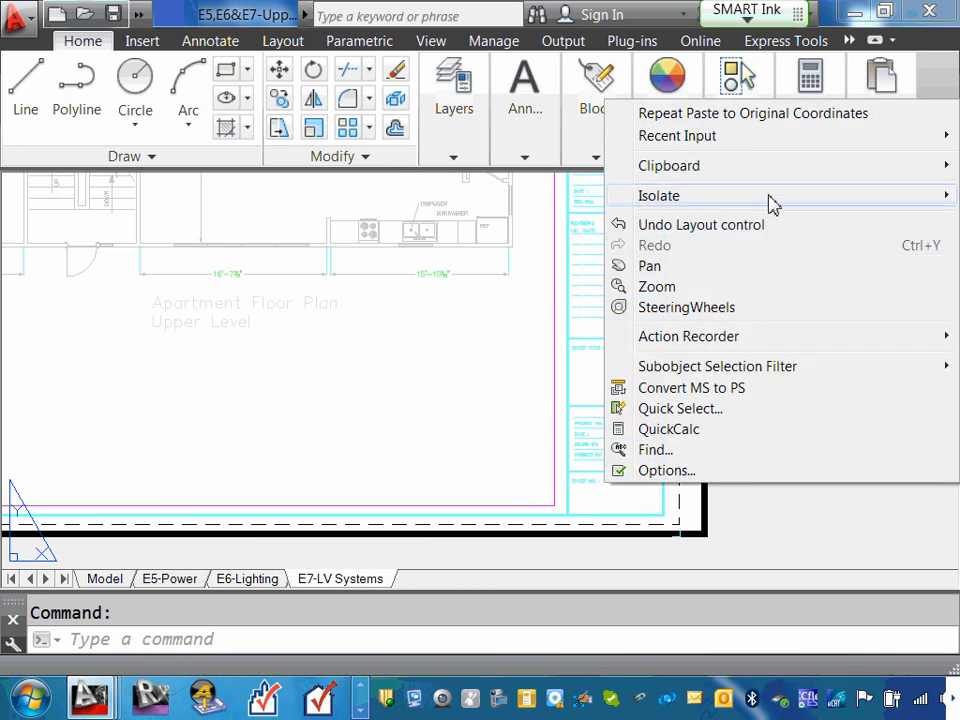
mouse_move(780, 168)
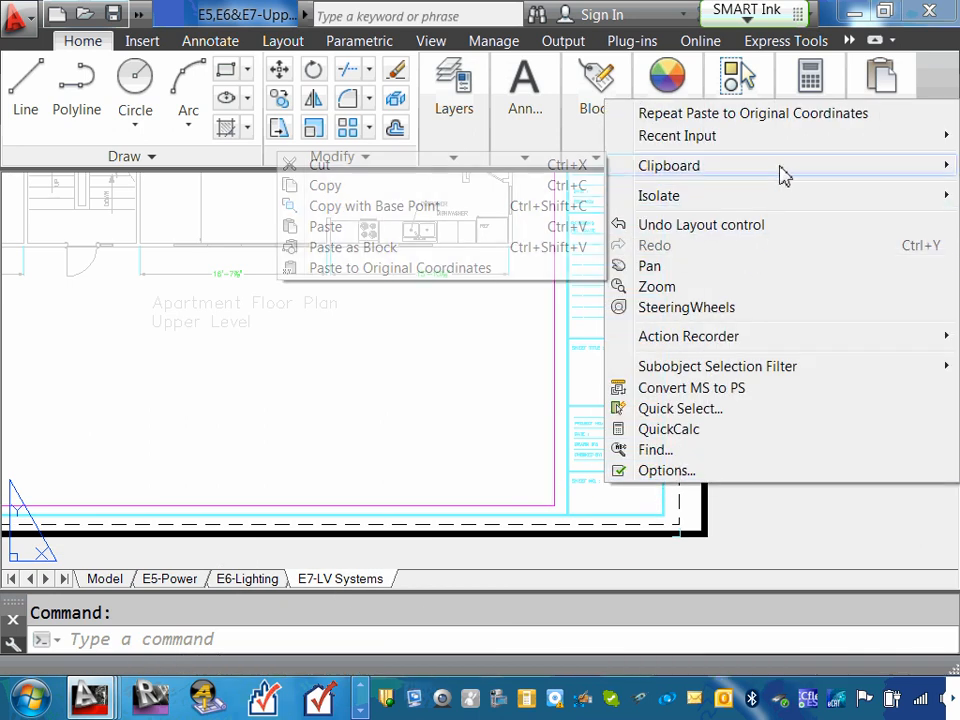
left_click(358, 228)
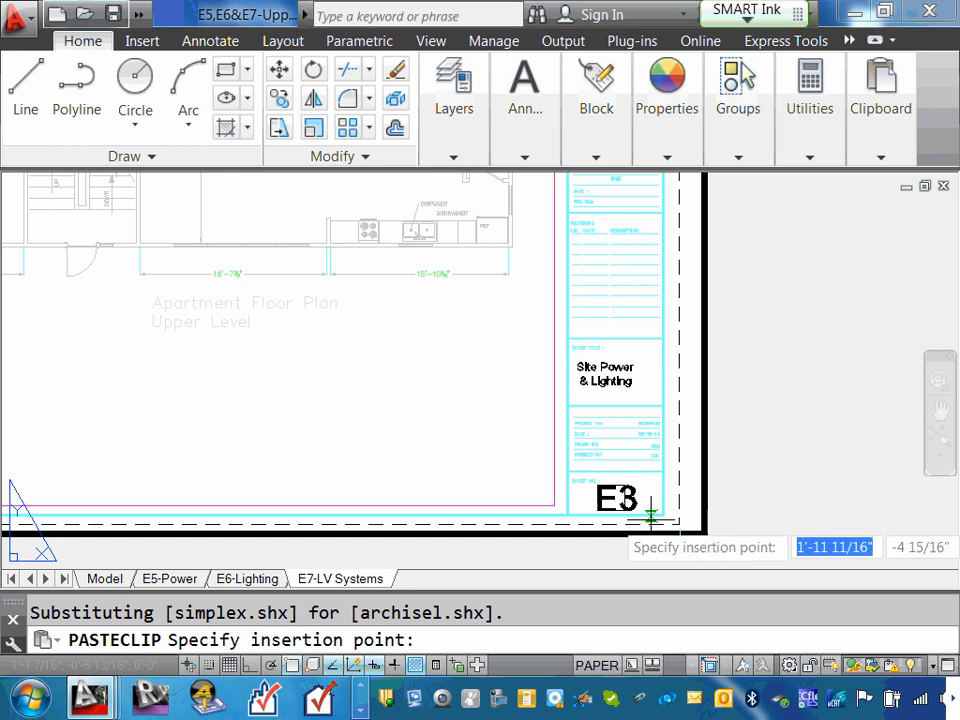
scroll(651, 516, "up", 5)
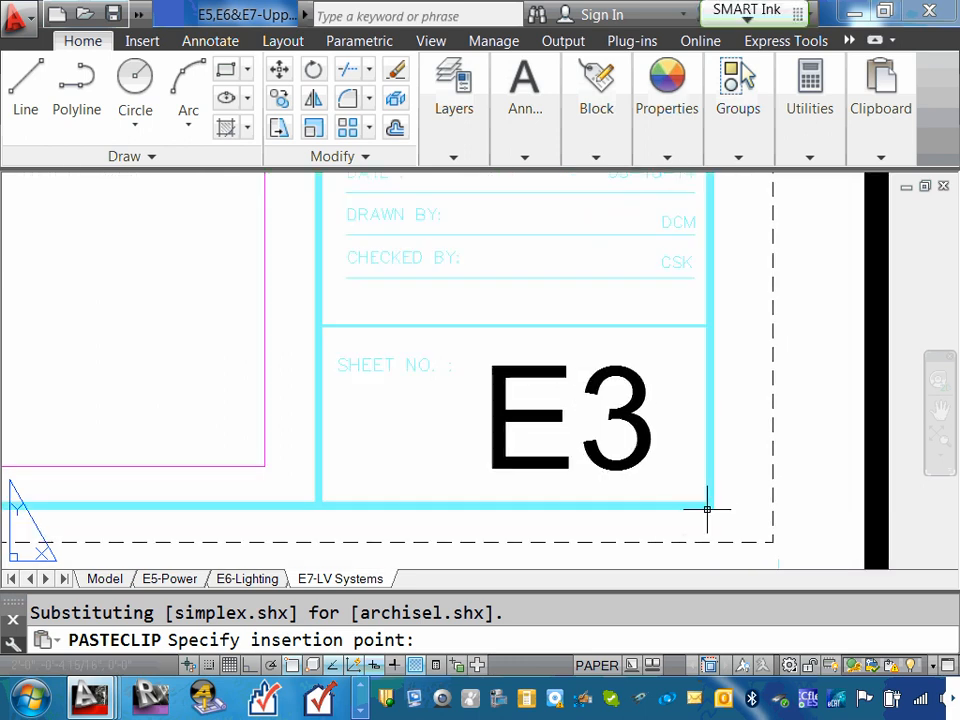
scroll(707, 510, "down", 4)
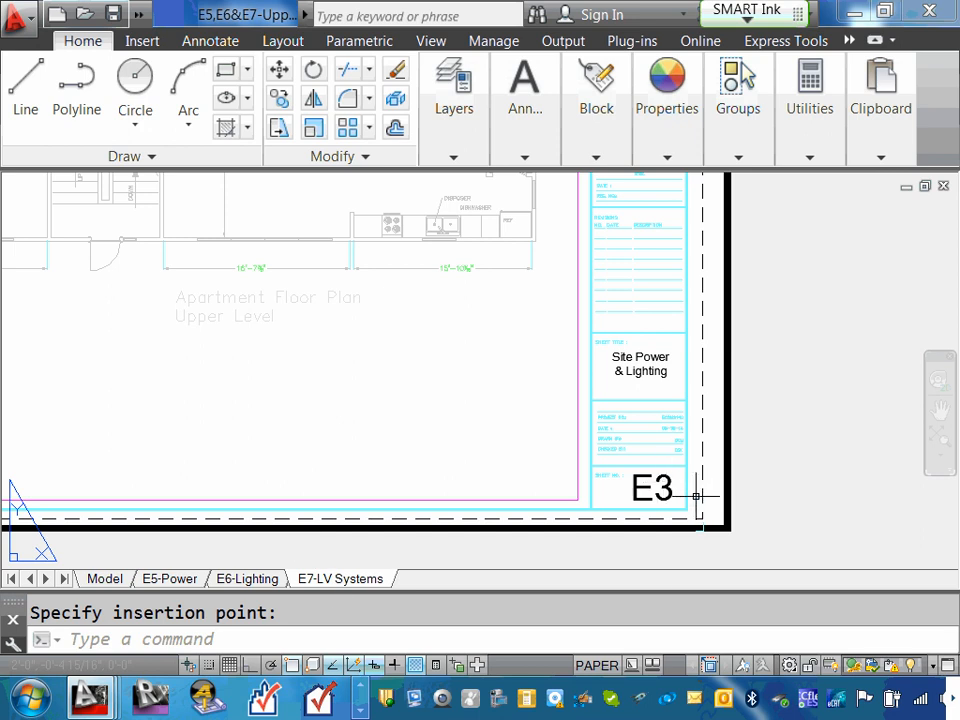
Change the sheet number text on the E7-LV Systems layout to E7
double_click(668, 484)
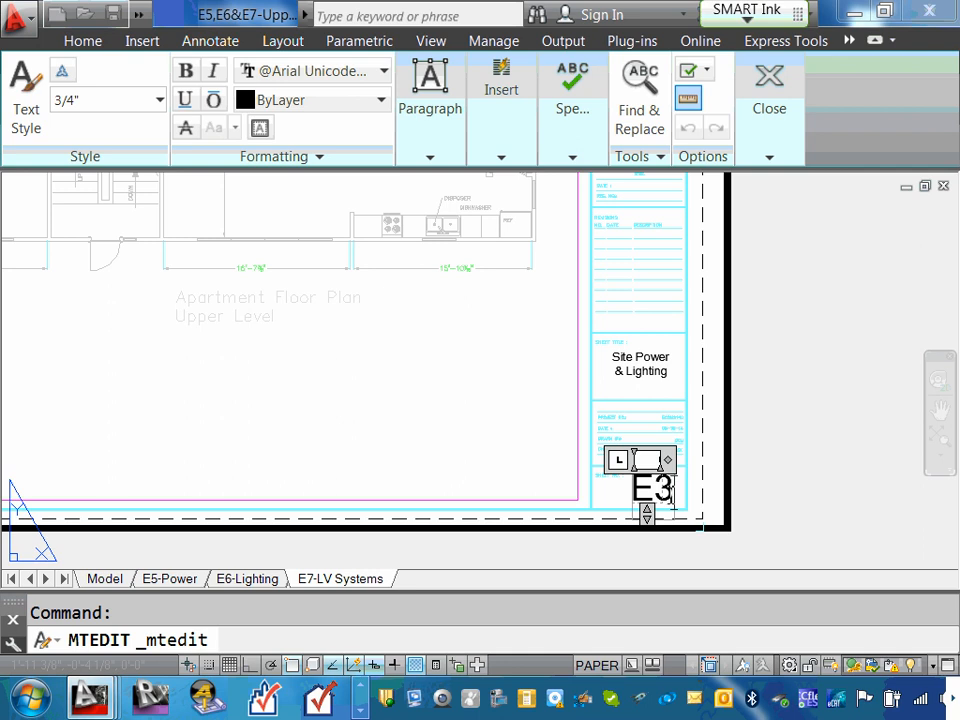
left_click_drag(665, 490, 675, 505)
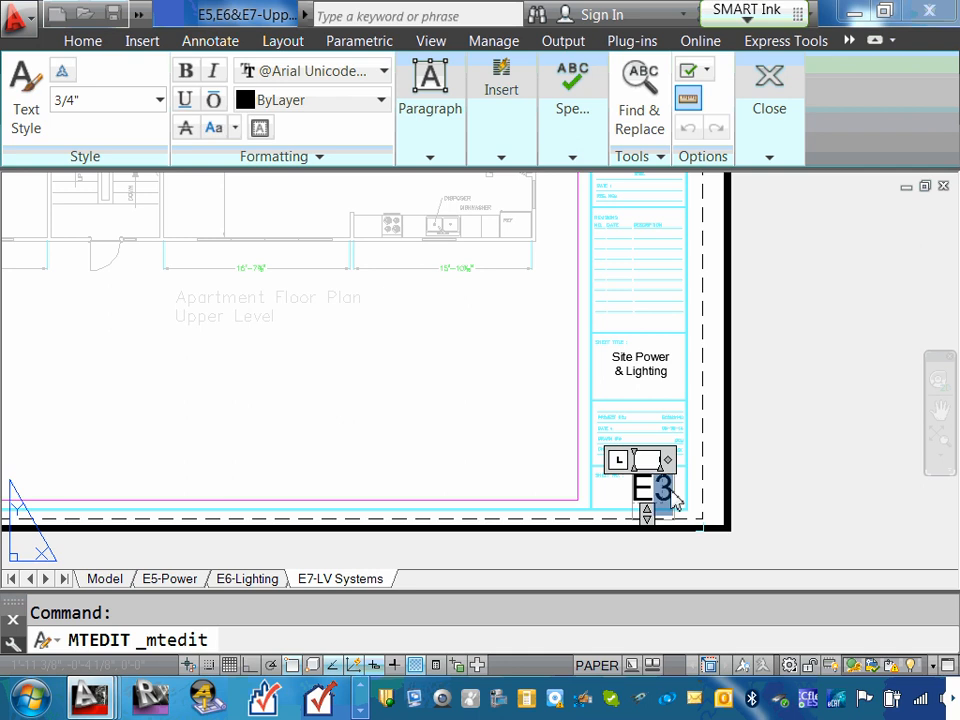
type("7")
left_click(640, 358)
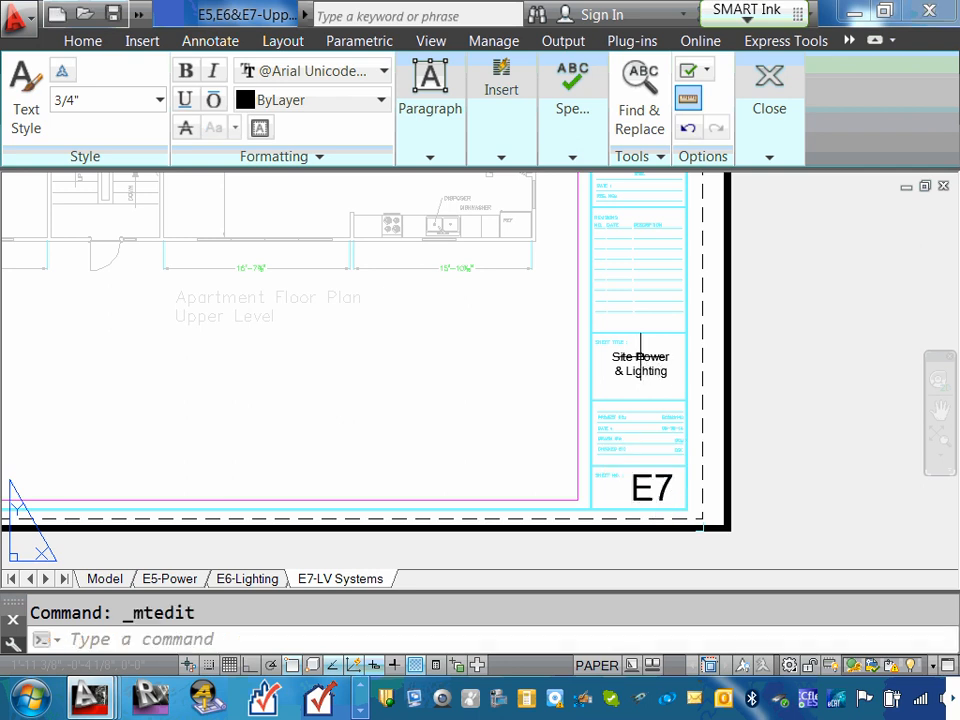
Replace the sheet title text on the E7-LV Systems layout with "LV Systems"
left_click(640, 360)
double_click(643, 360)
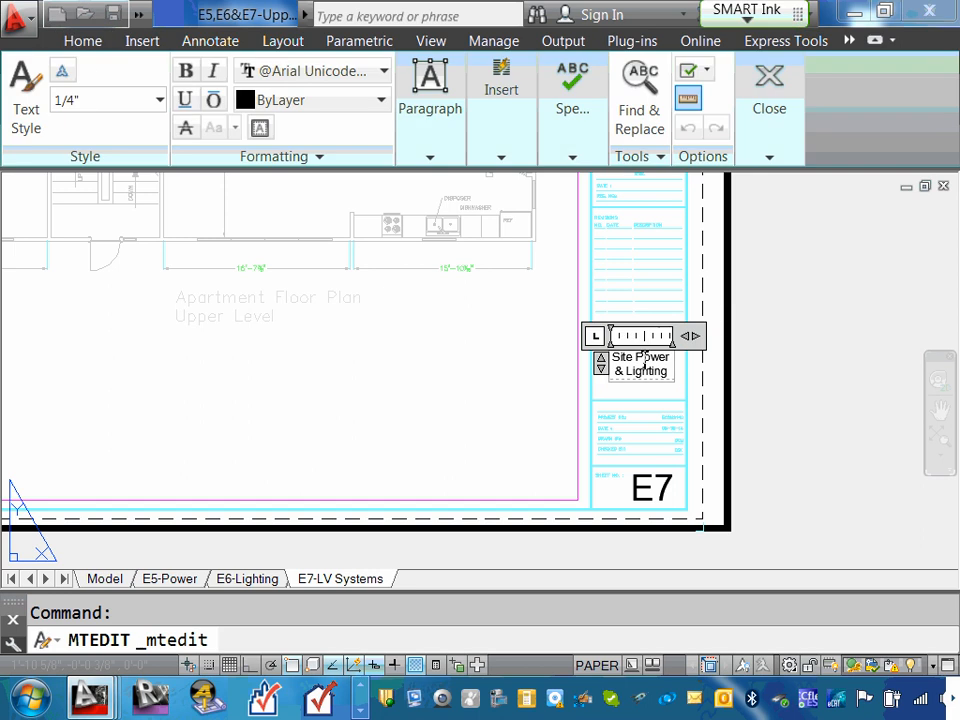
left_click_drag(614, 358, 681, 379)
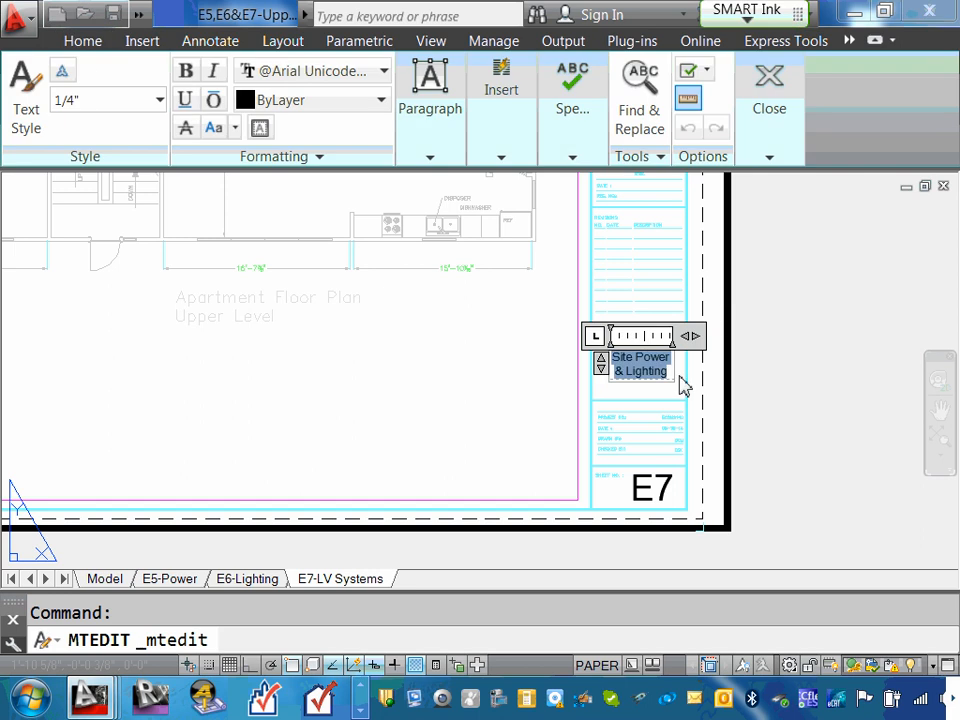
type("L")
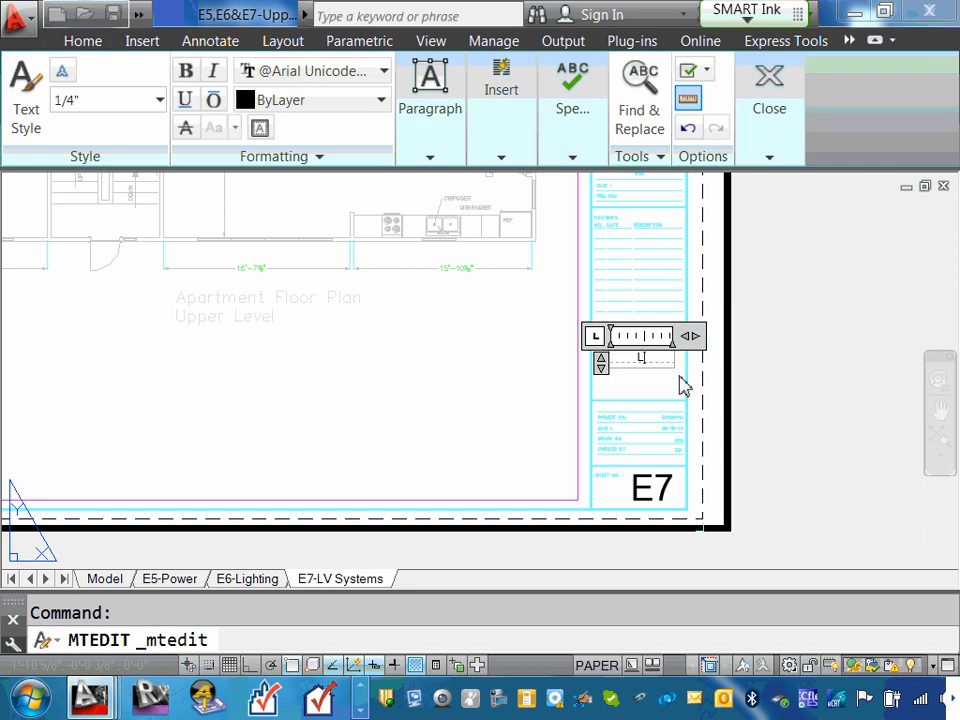
type("V Sy")
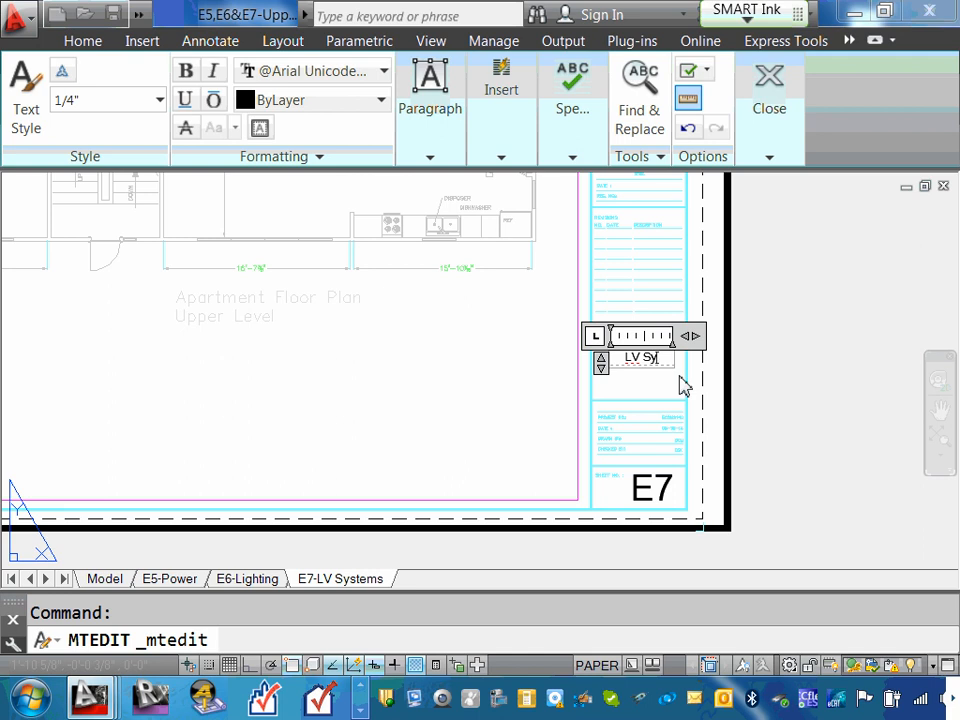
type("stems")
left_click(716, 406)
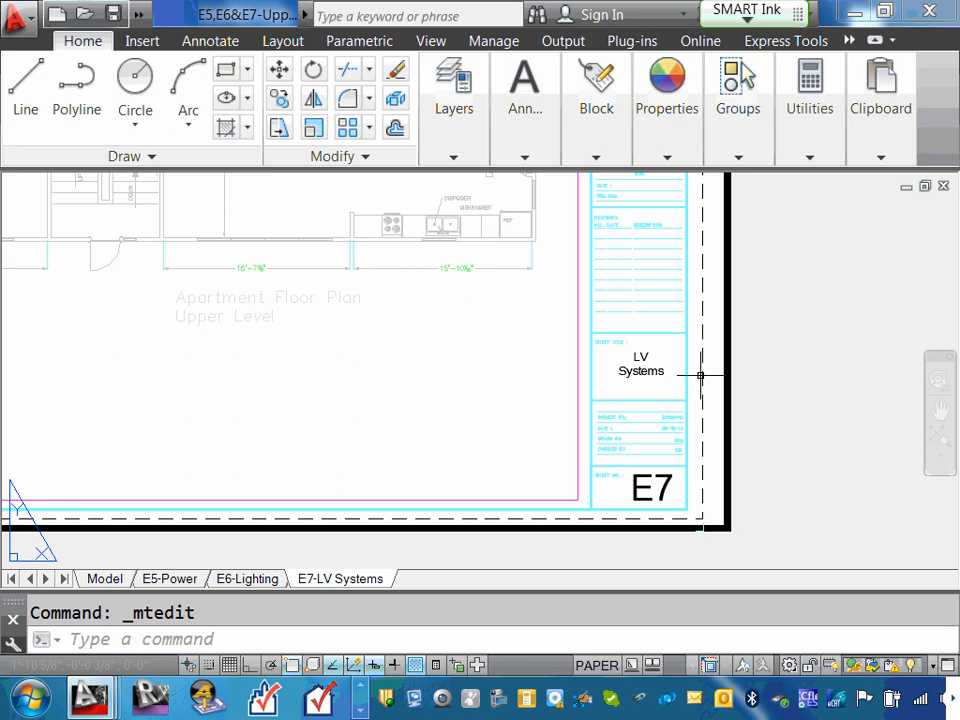
left_click(361, 689)
left_click(361, 710)
left_click(361, 710)
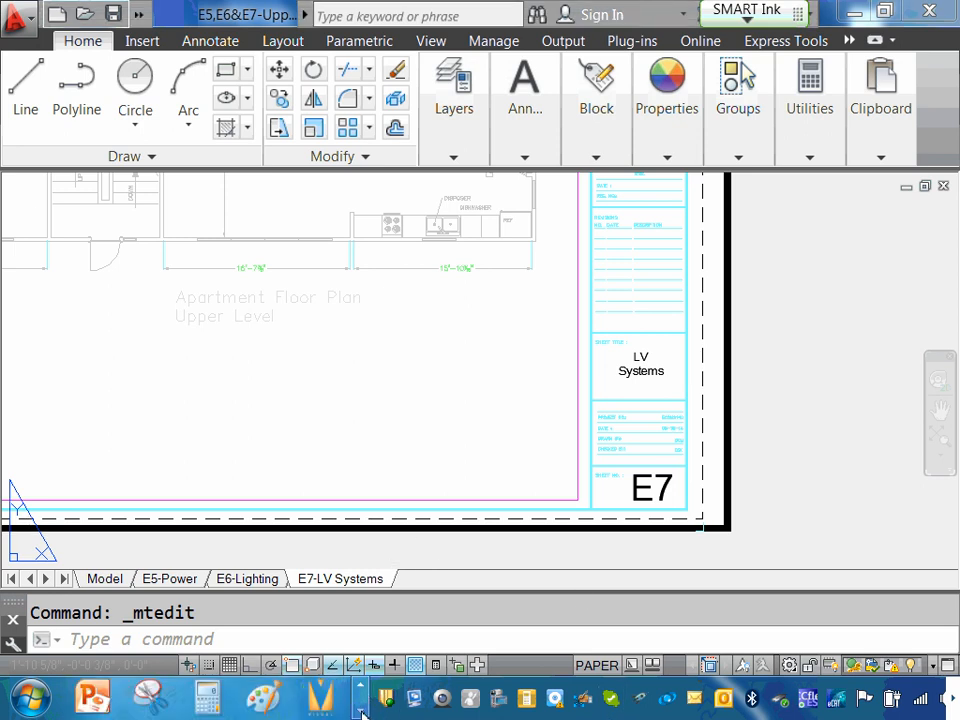
left_click(361, 710)
left_click(222, 698)
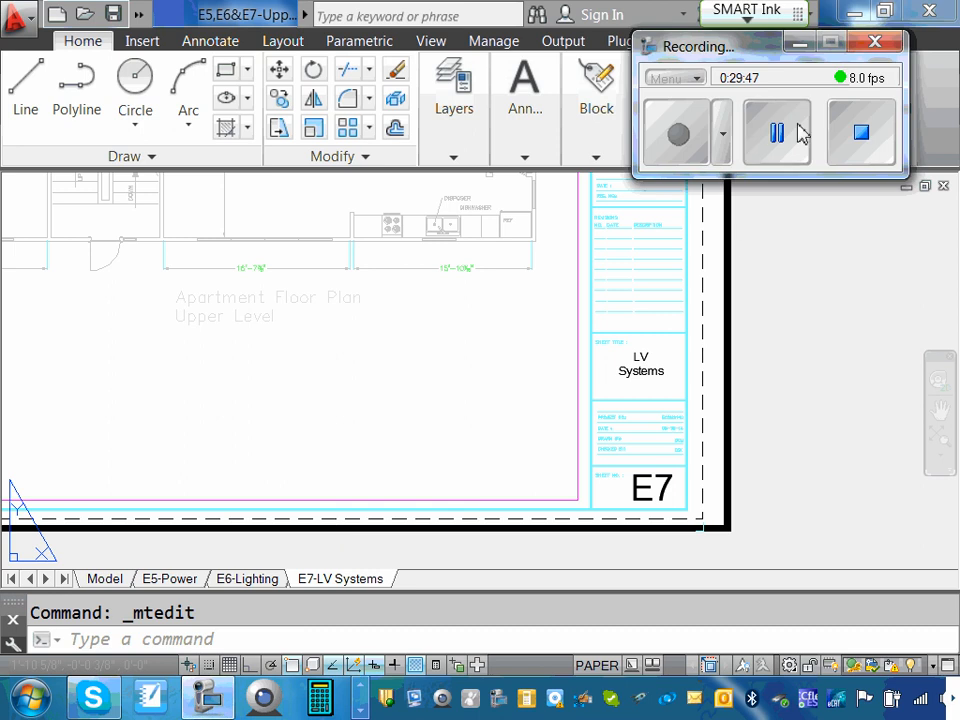
left_click(777, 133)
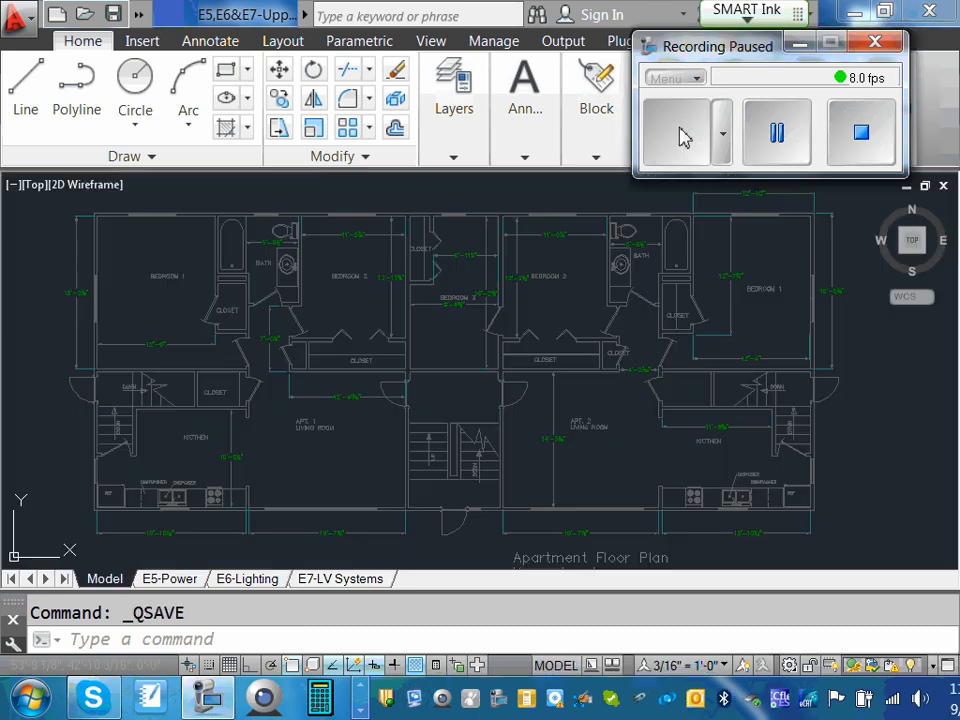
left_click(679, 133)
left_click(799, 42)
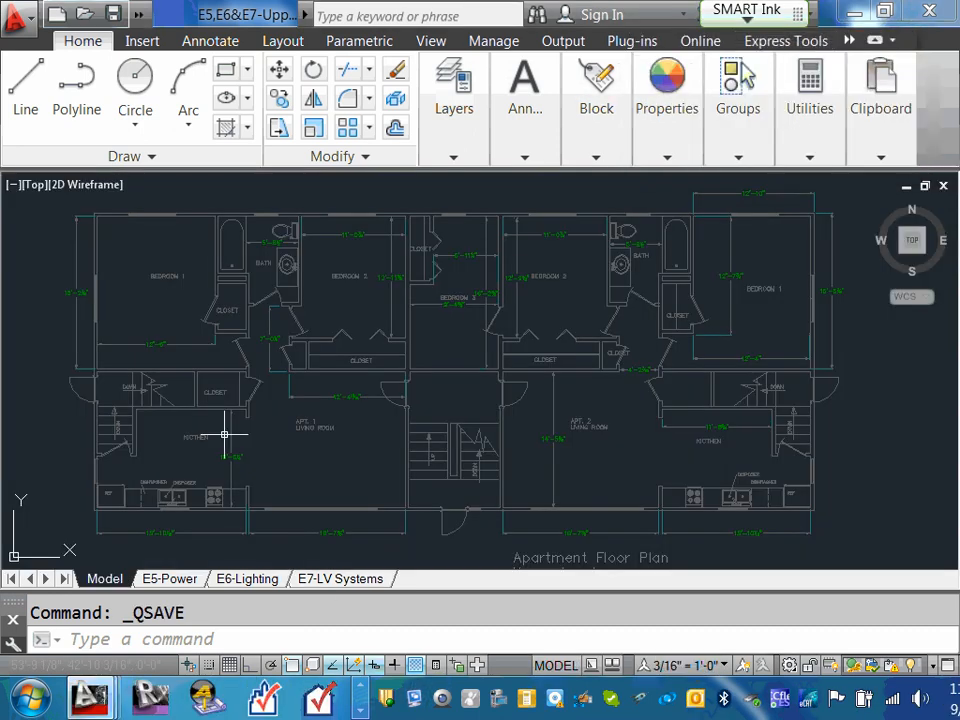
mouse_move(227, 413)
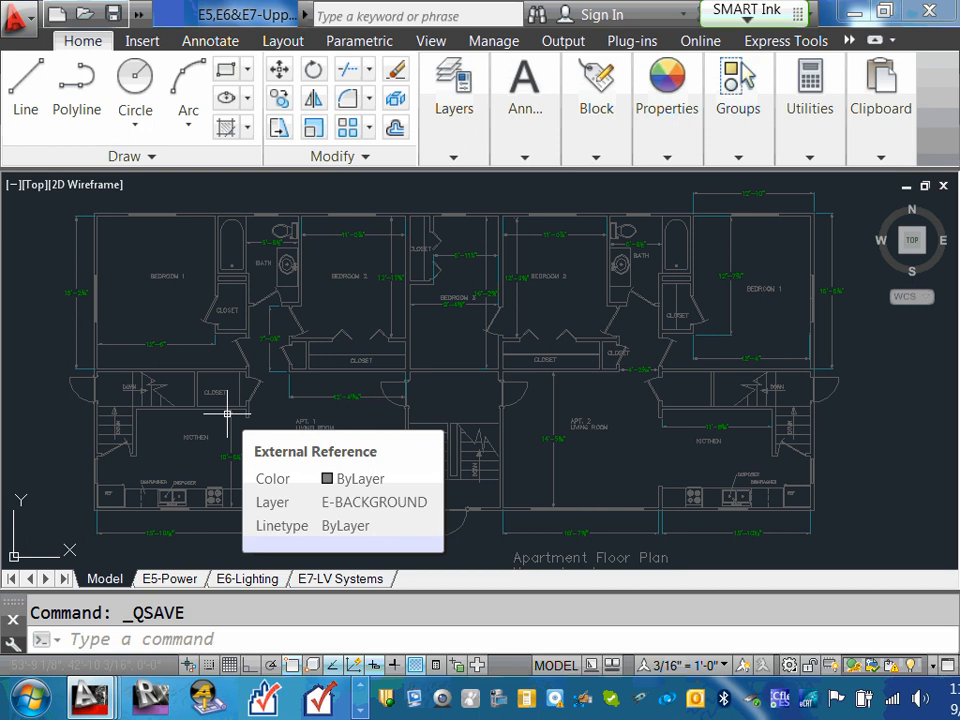
Change the sheet title text on the E5-Power layout to "Upper Level Power"
left_click(170, 580)
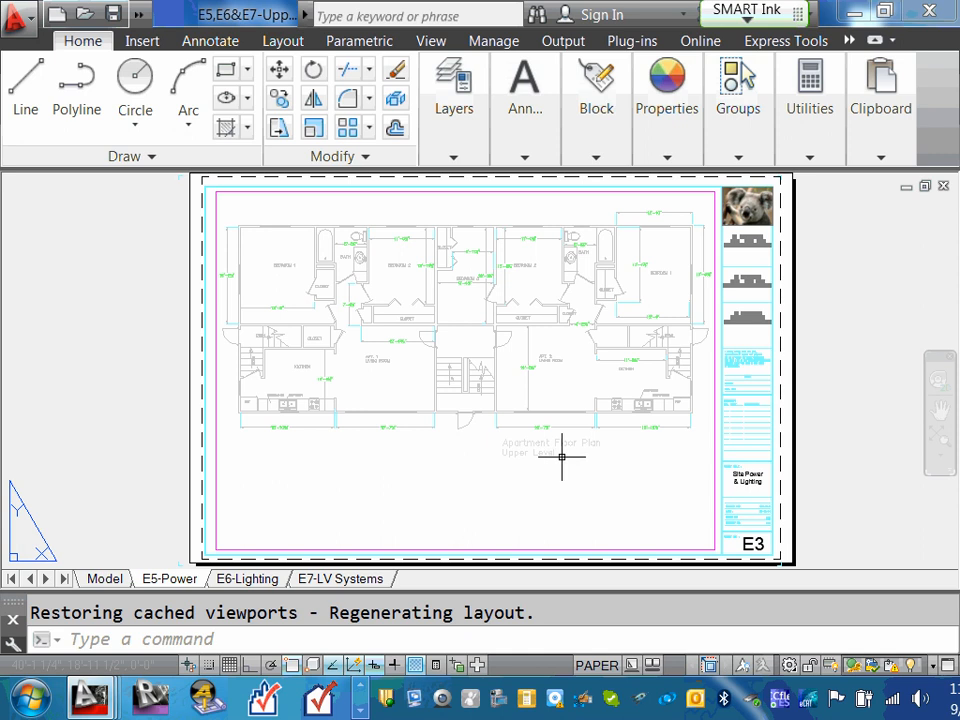
scroll(740, 482, "up", 4)
scroll(739, 460, "down", 4)
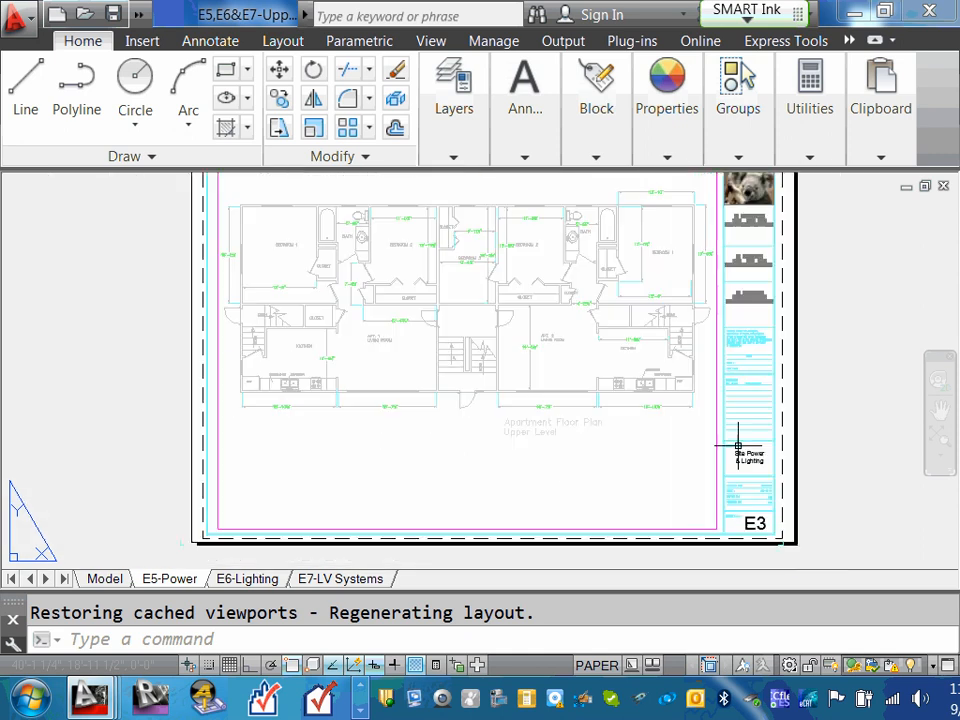
scroll(739, 467, "up", 2)
scroll(762, 465, "down", 2)
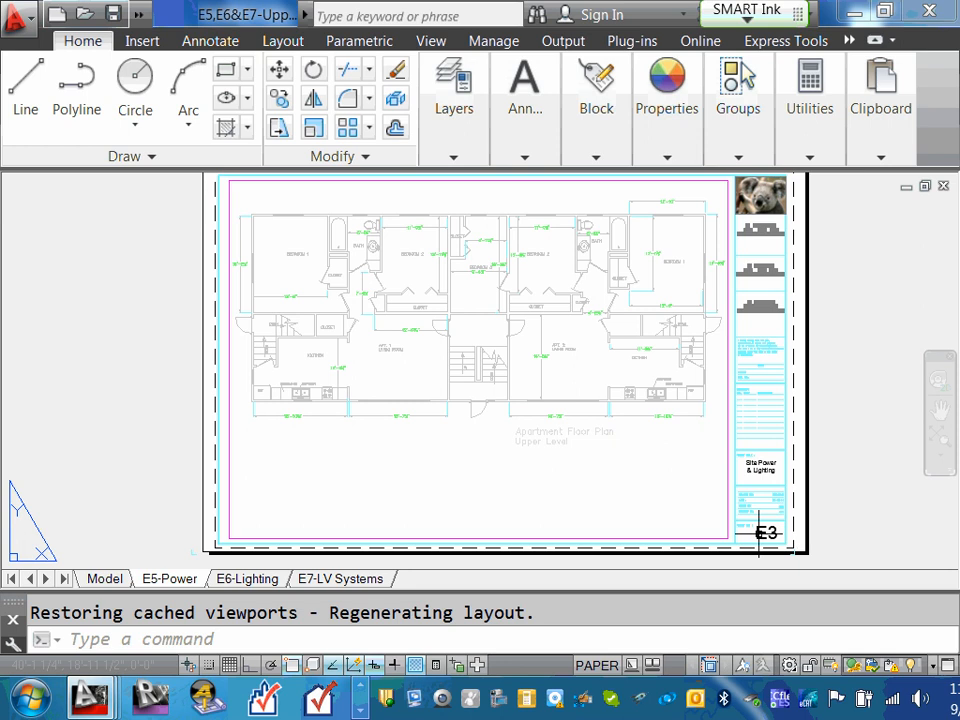
double_click(765, 465)
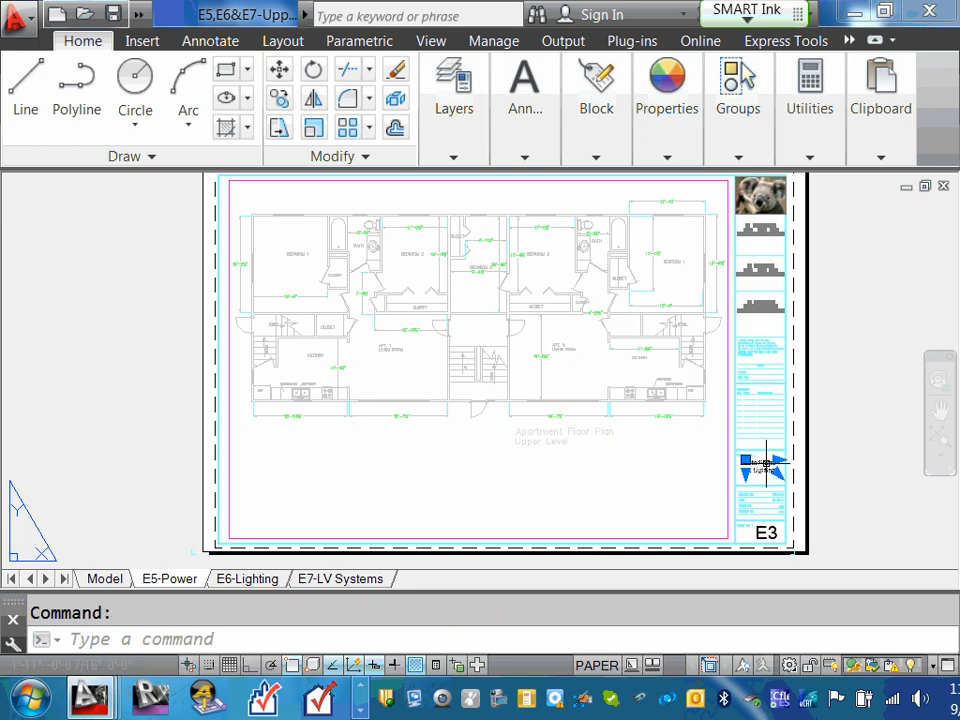
left_click_drag(749, 467, 778, 476)
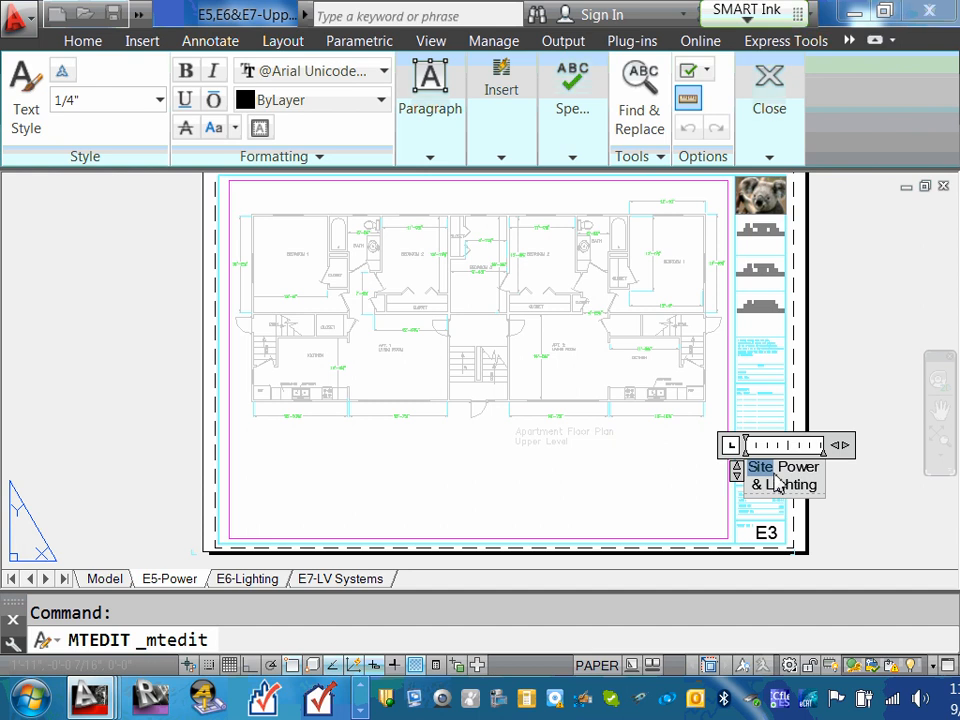
type("Upper")
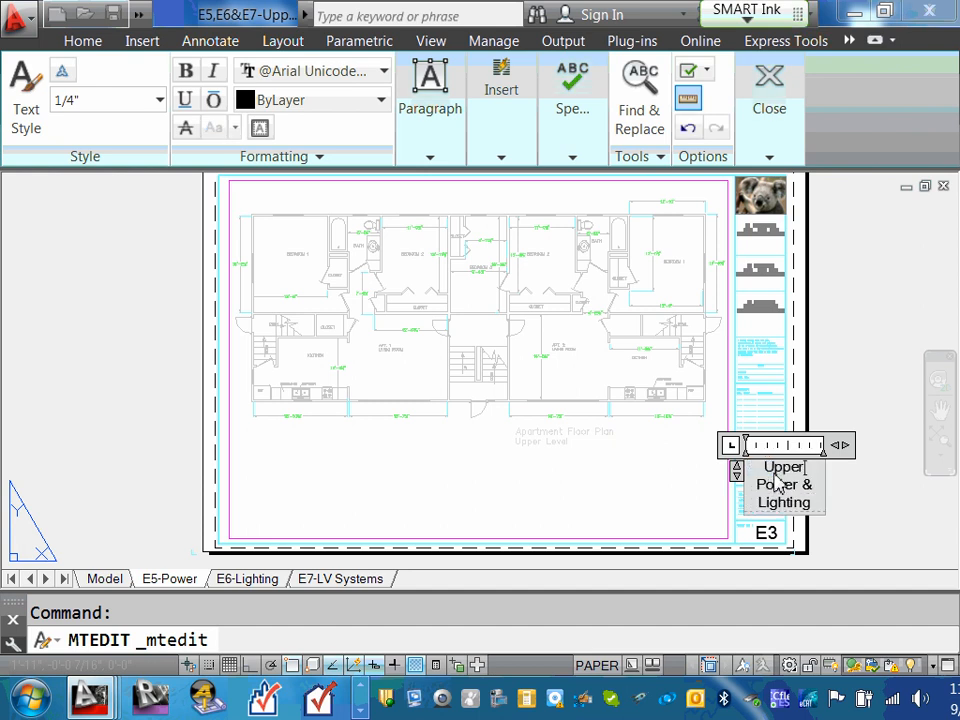
type(" Level")
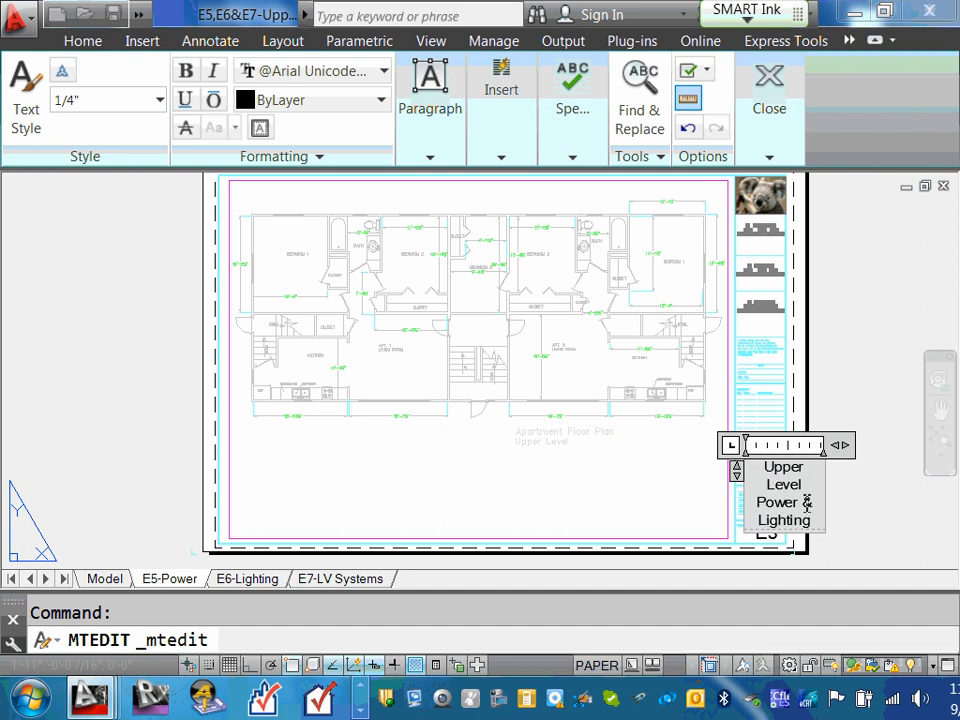
left_click_drag(806, 502, 840, 527)
key("Delete")
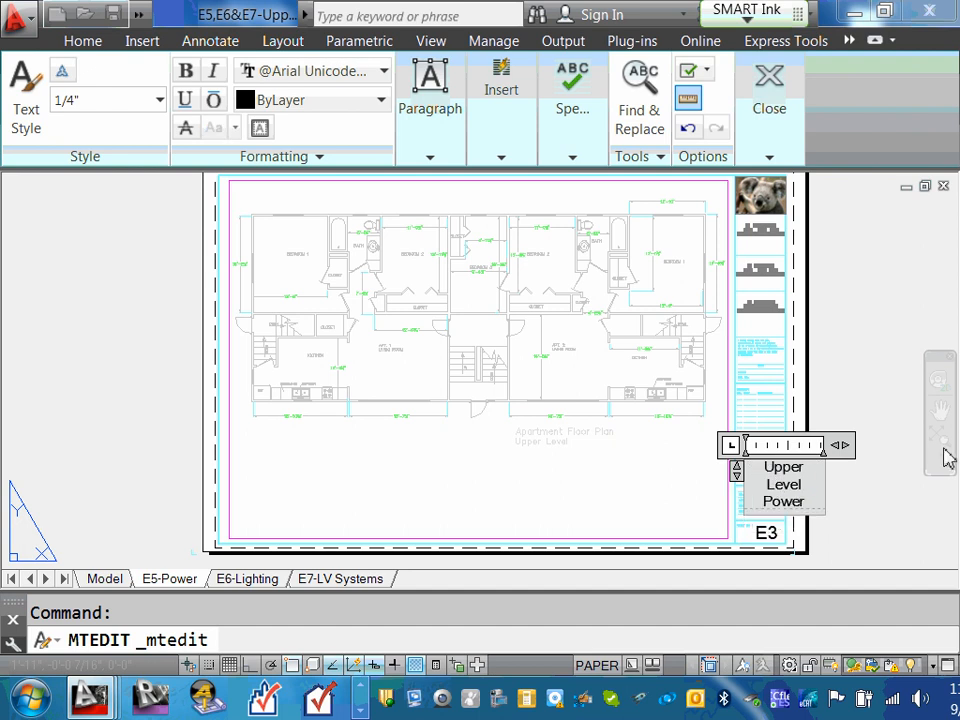
left_click(874, 527)
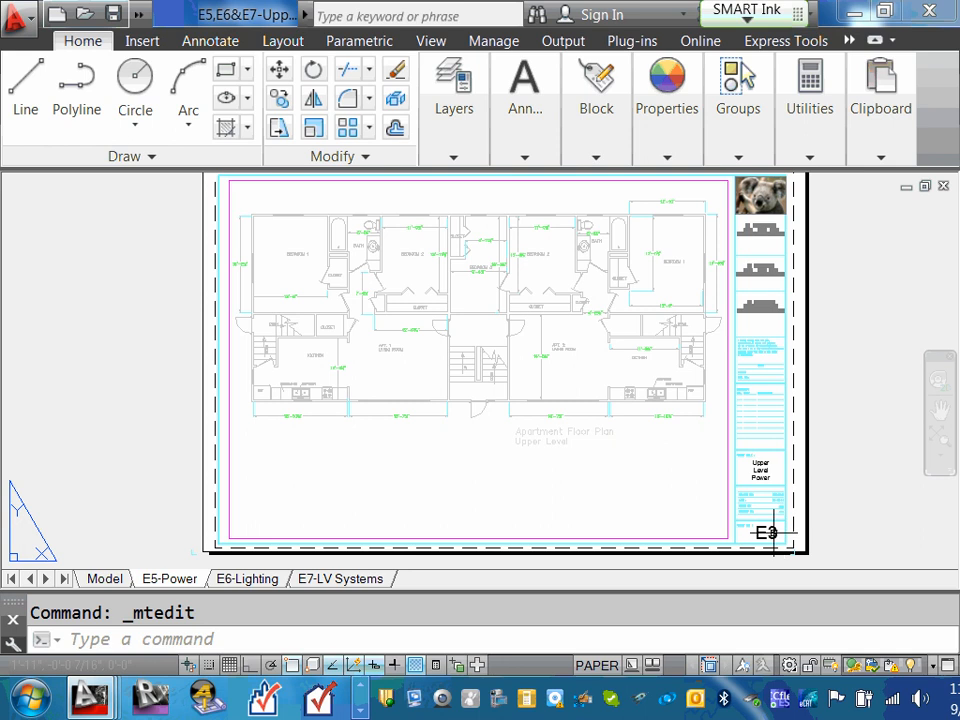
Change the sheet number text on the E5-Power layout to E5
double_click(768, 533)
left_click_drag(778, 533, 768, 534)
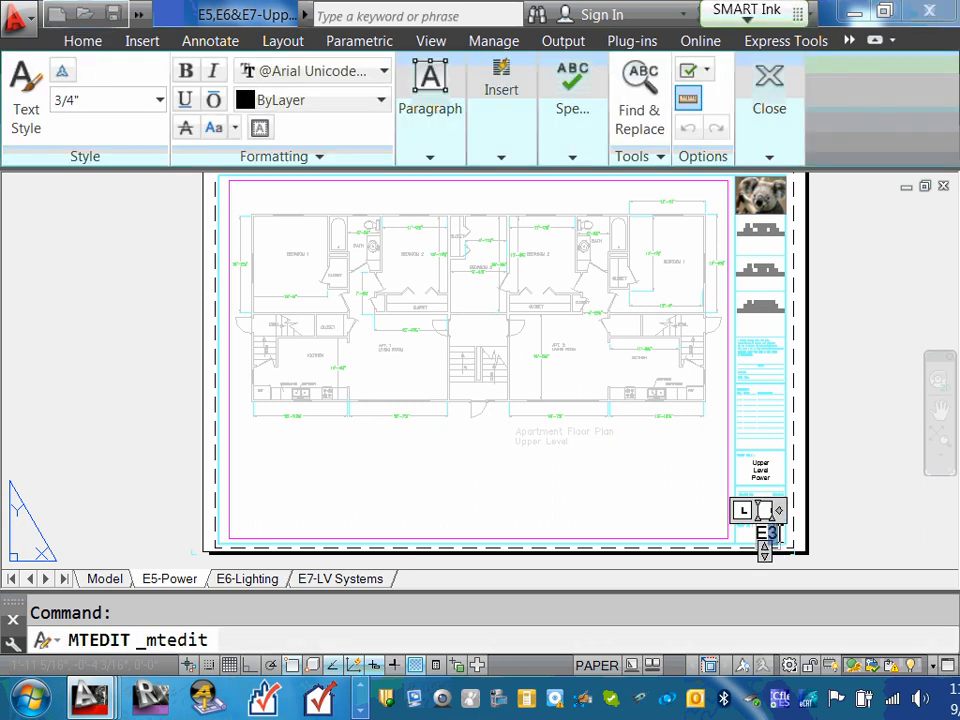
type("5")
left_click(853, 493)
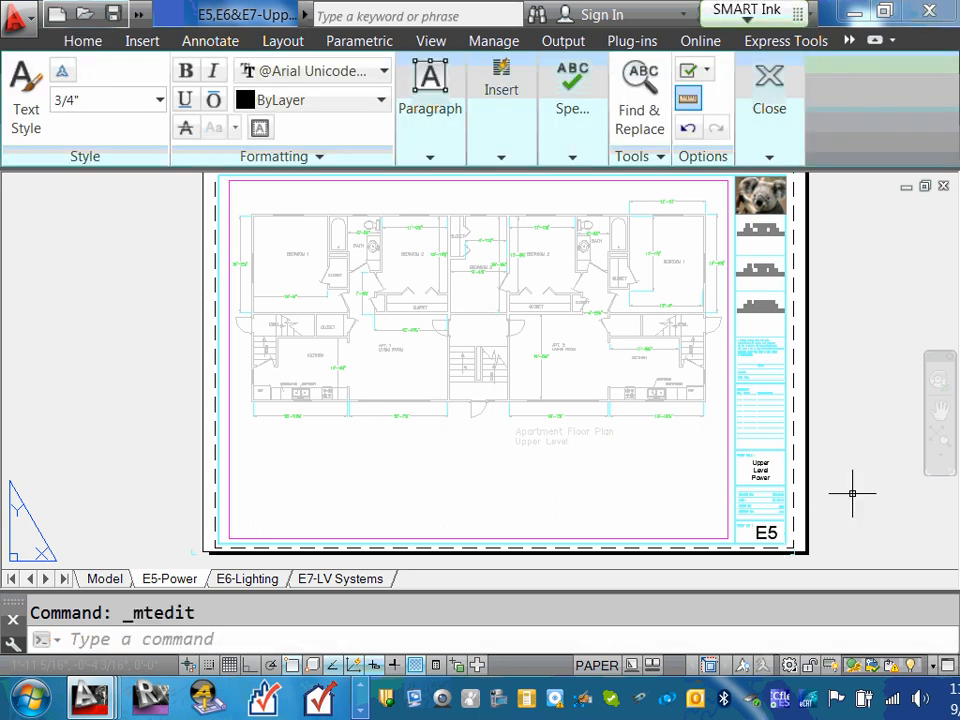
Set the E5-Power layout viewport's scale to 1/4" = 1'-0" and lock the viewport
scroll(565, 345, "down", 2)
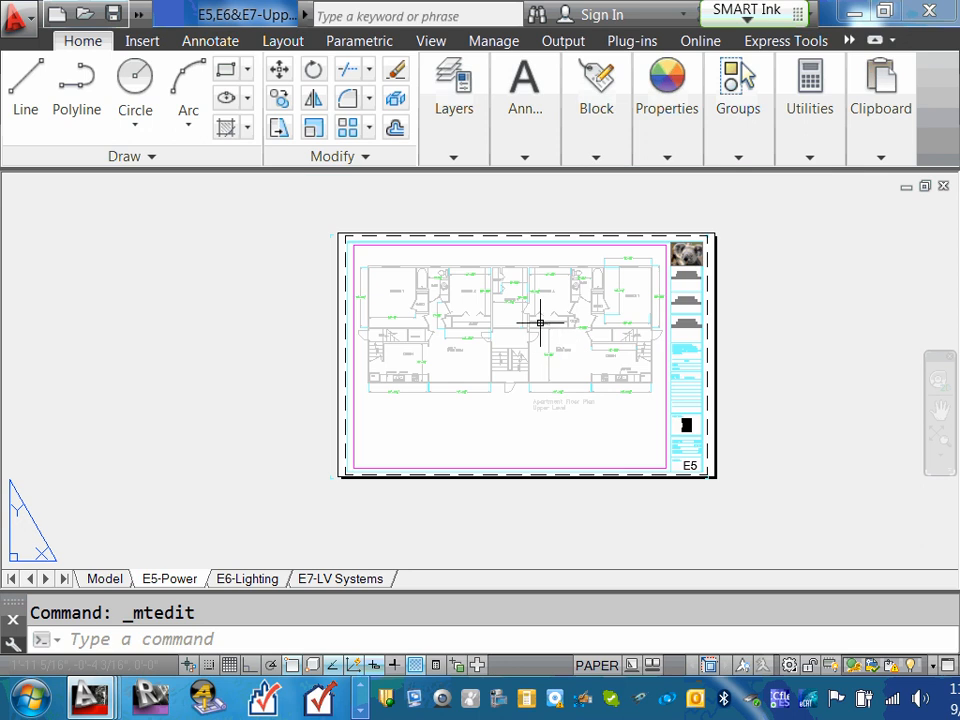
scroll(542, 326, "up", 2)
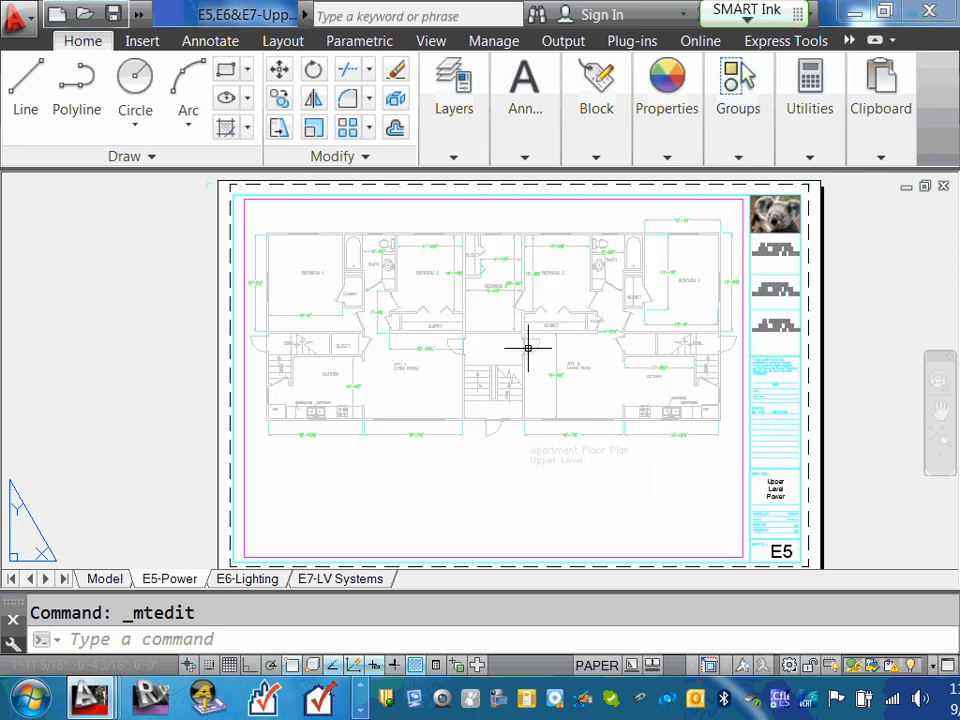
left_click(742, 447)
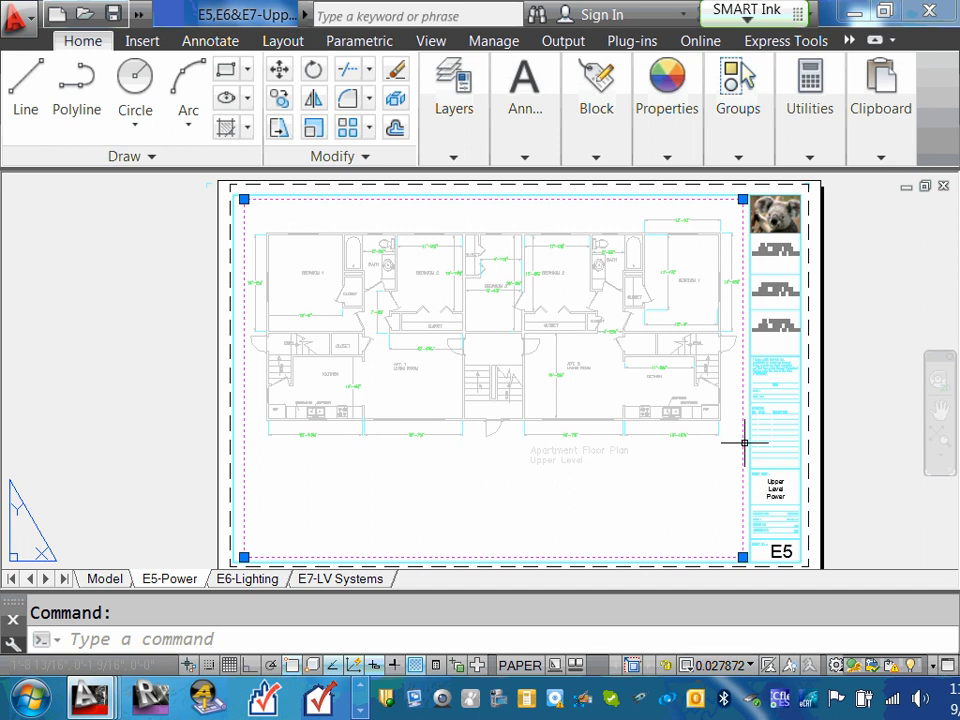
left_click(749, 665)
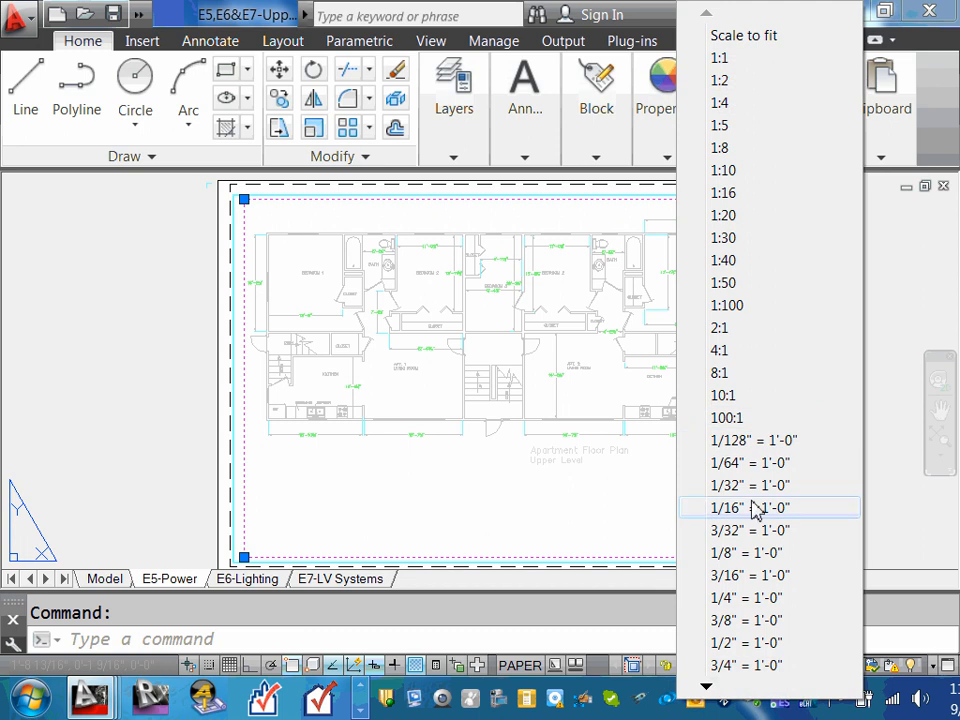
left_click(770, 600)
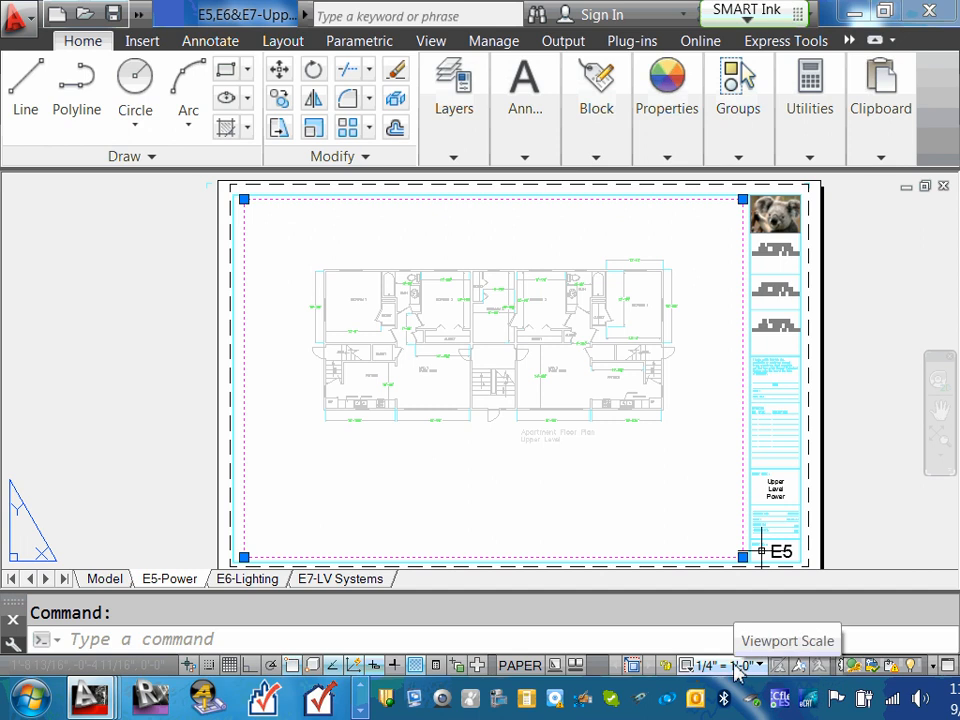
left_click(665, 666)
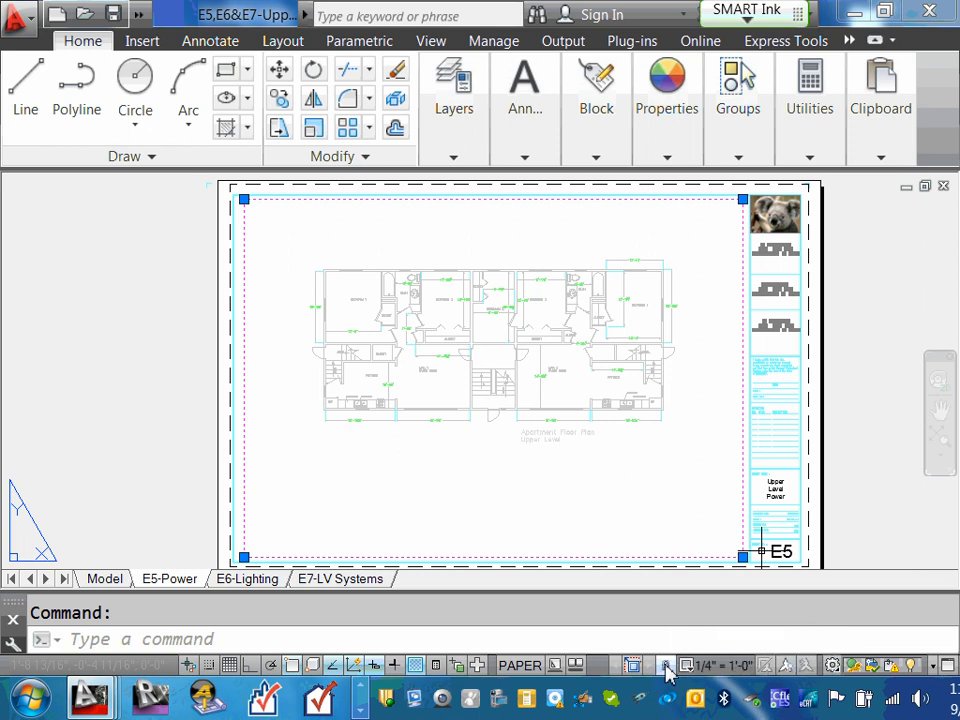
Activate the floor plan viewport, zoom in and out to check that its scale is locked, and return to paper space
double_click(656, 464)
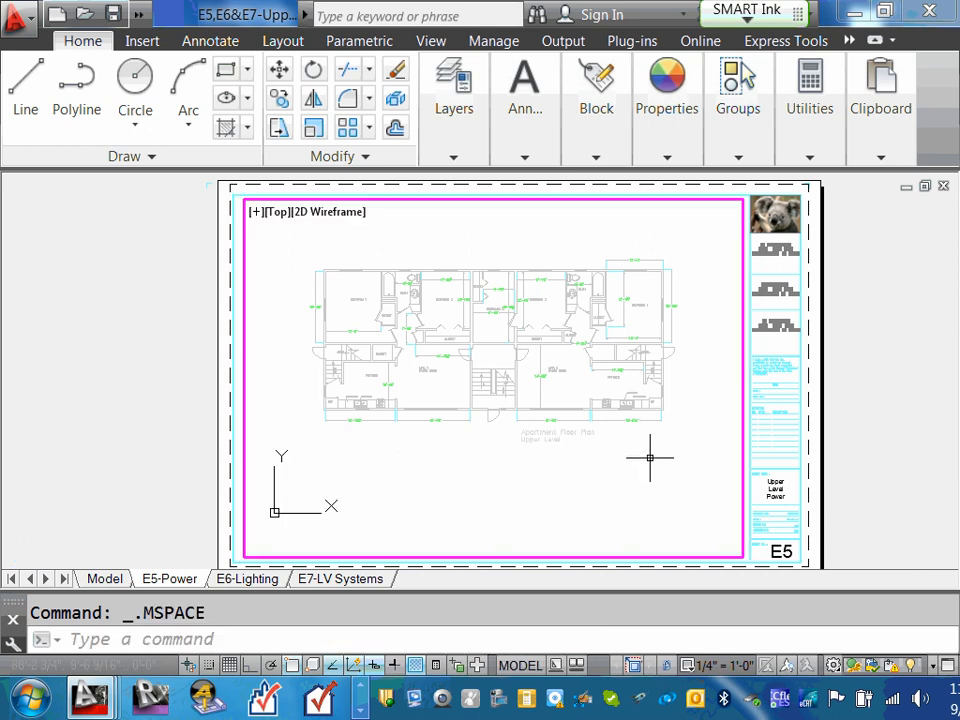
scroll(650, 458, "down", 2)
scroll(650, 457, "up", 2)
scroll(656, 458, "down", 2)
scroll(660, 458, "up", 2)
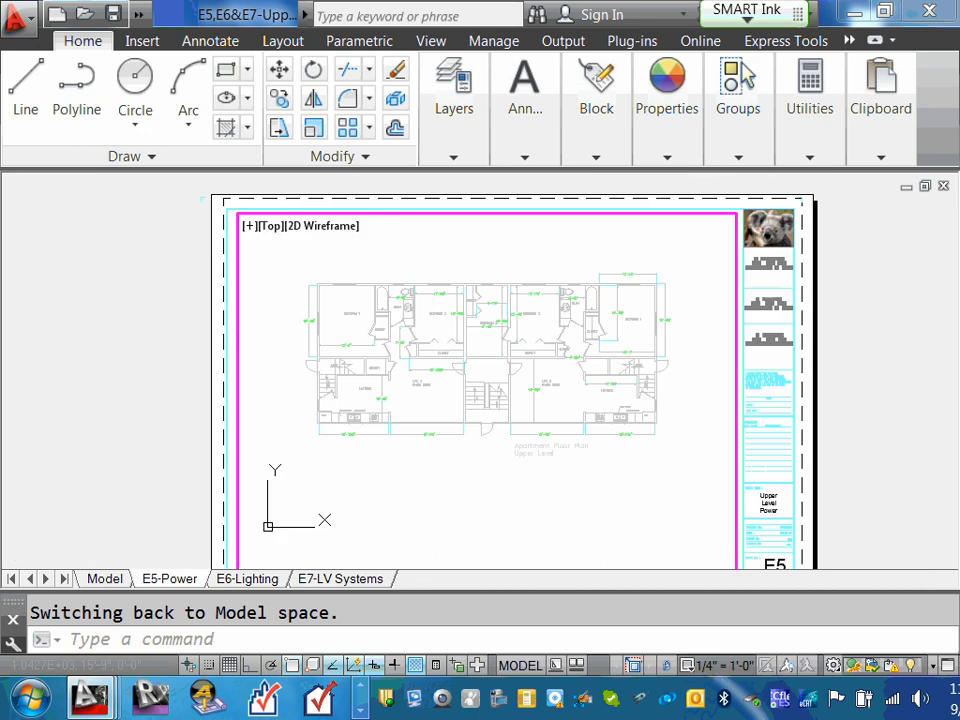
scroll(664, 459, "down", 2)
scroll(680, 460, "up", 4)
scroll(686, 461, "down", 3)
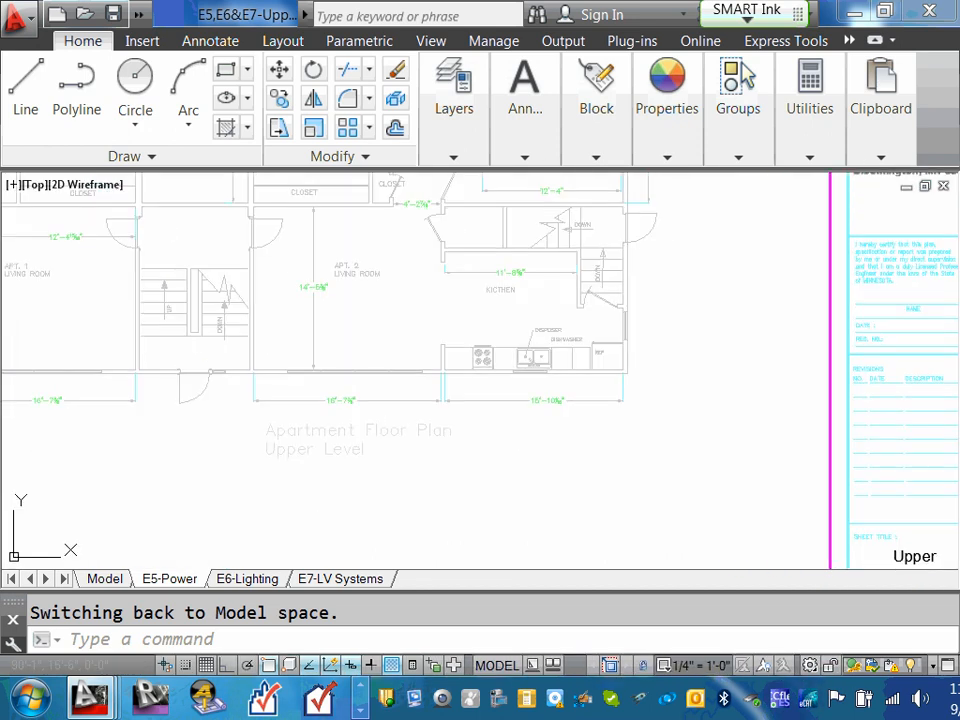
scroll(793, 461, "down", 2)
double_click(793, 461)
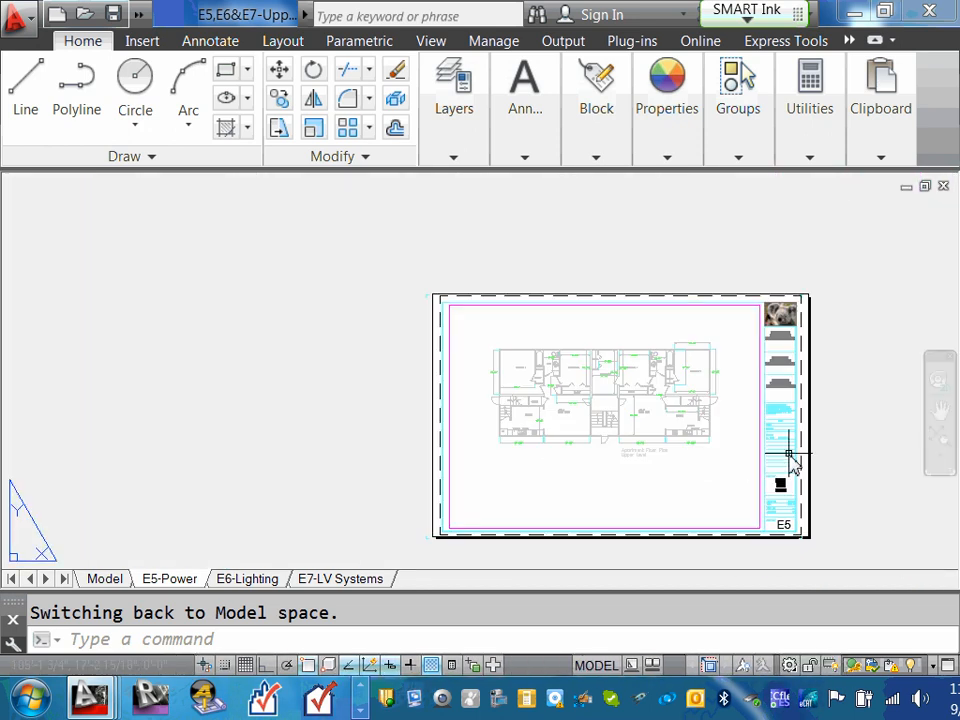
scroll(779, 472, "up", 4)
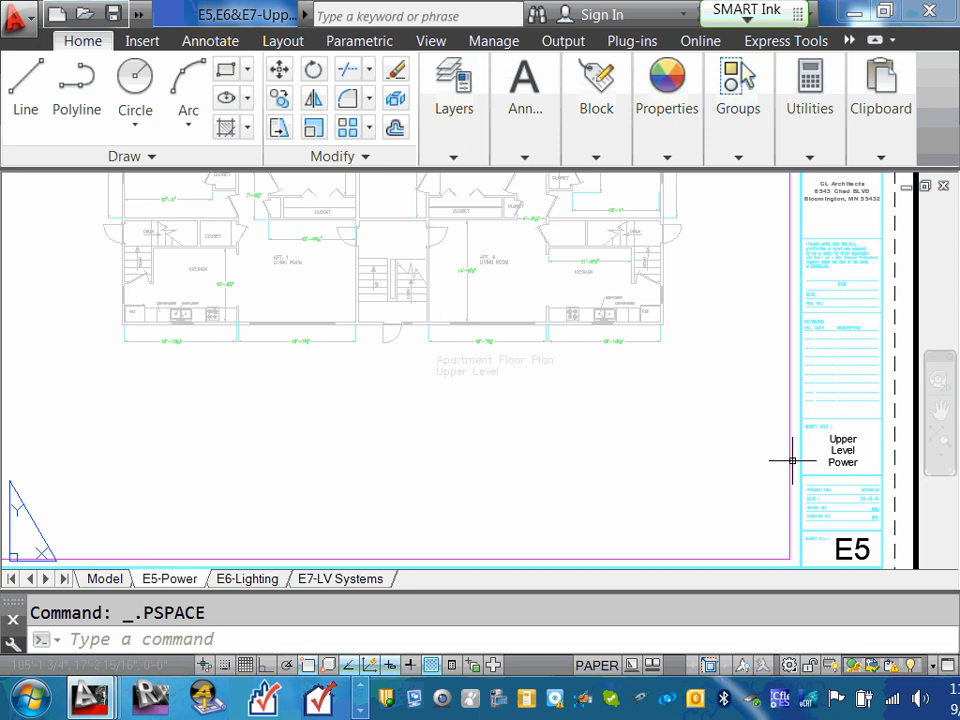
Reapply the 1/4" = 1'-0" scale to the E5-Power layout viewport with the viewport locked
left_click(791, 458)
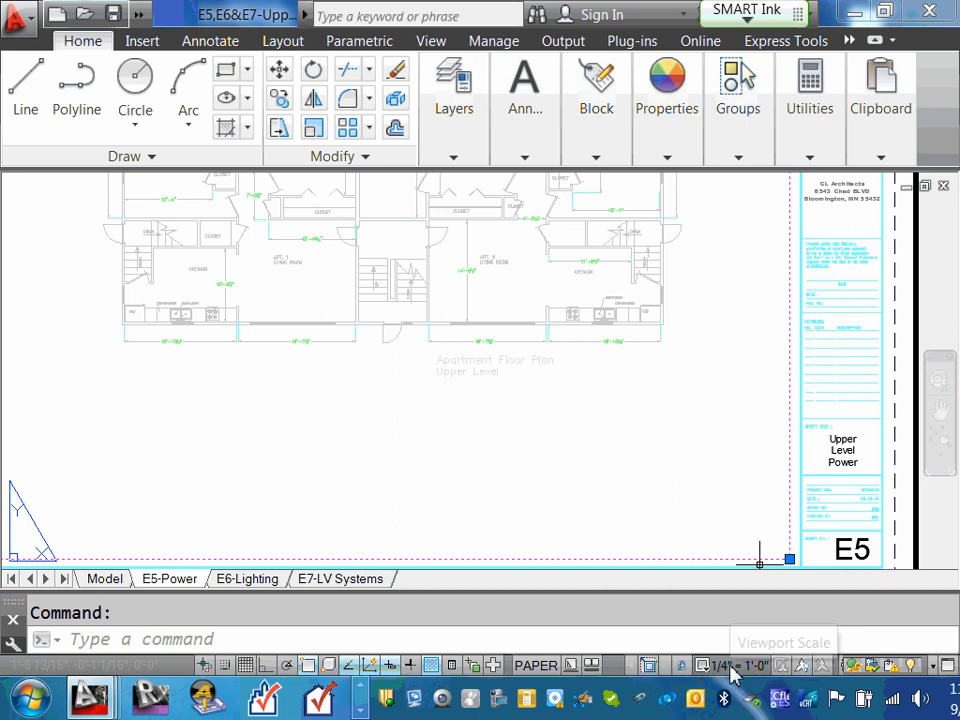
key("Escape")
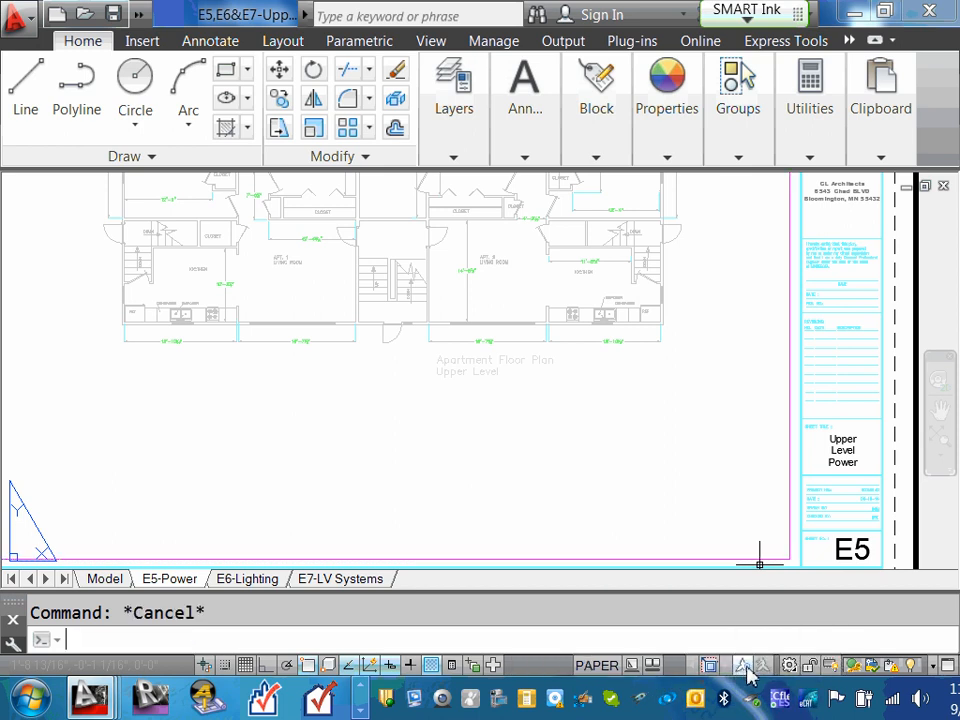
left_click(789, 517)
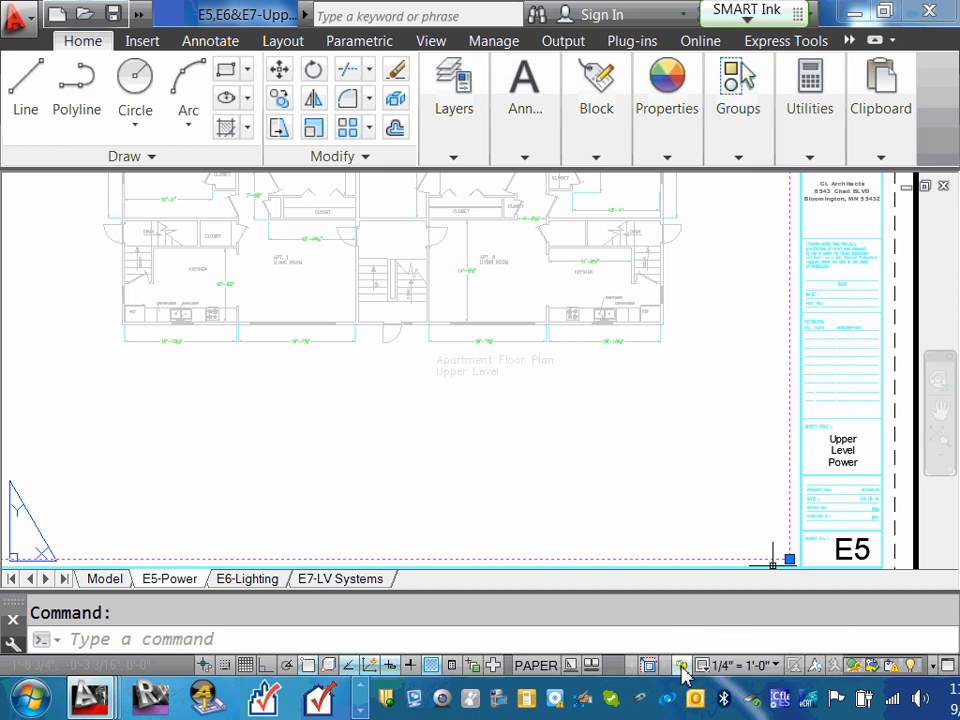
left_click(748, 666)
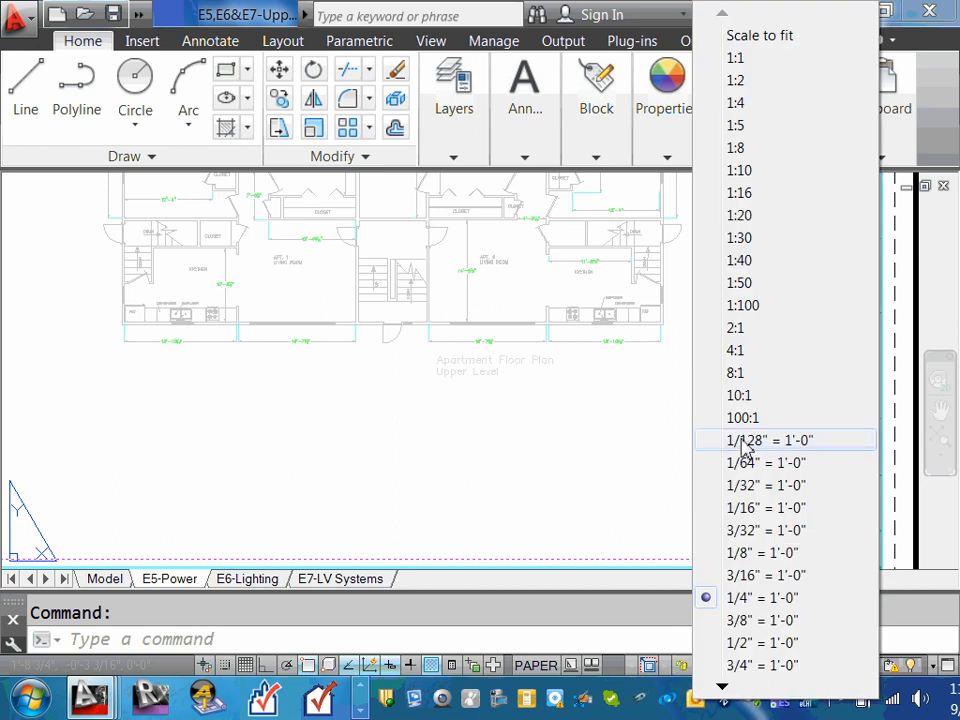
left_click(754, 599)
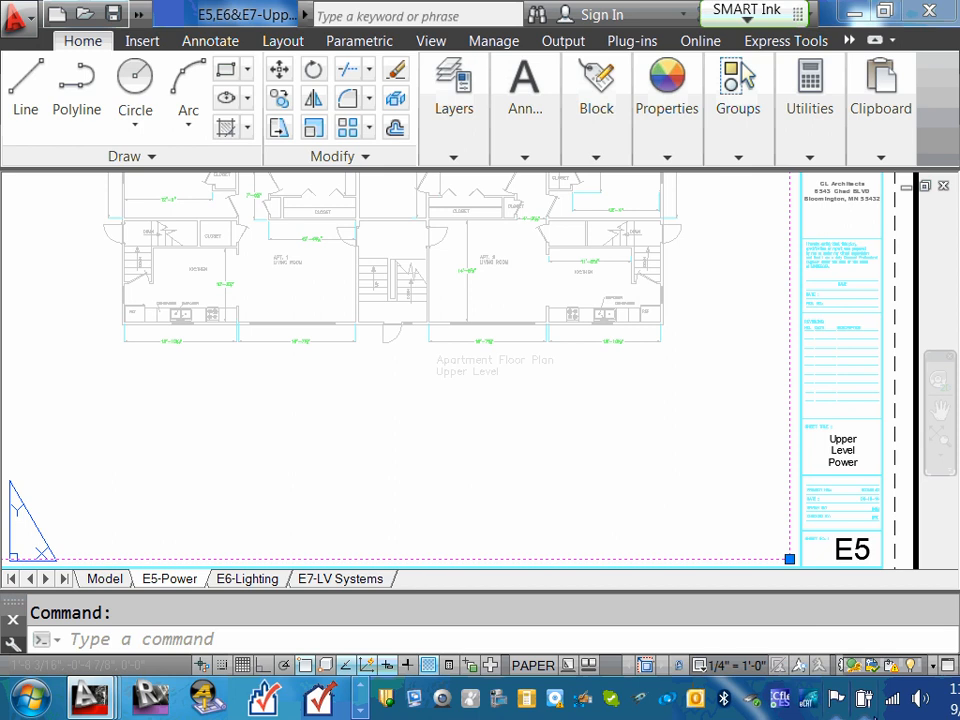
key("Escape")
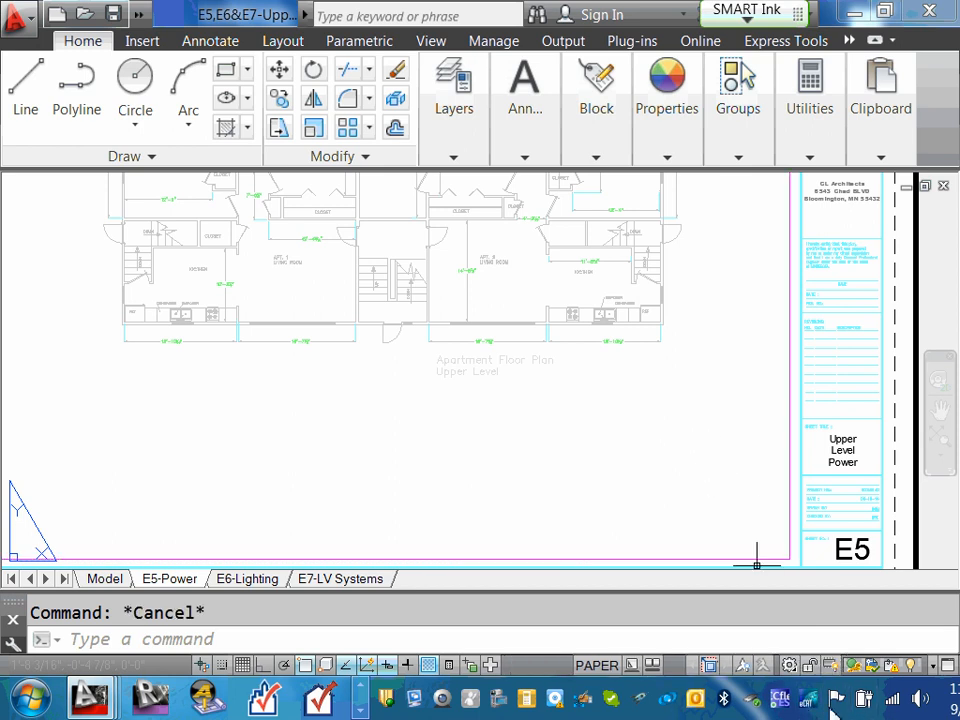
Select the E5-Power viewport to check its scale and lock state, and clear the selection
left_click(772, 559)
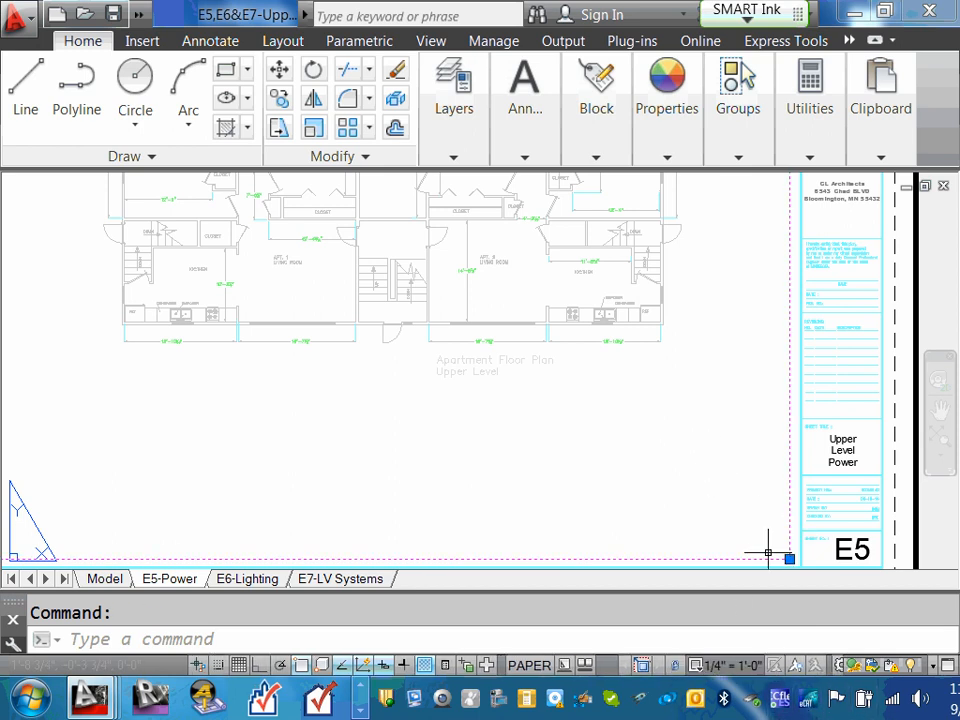
scroll(682, 566, "down", 4)
scroll(680, 565, "up", 3)
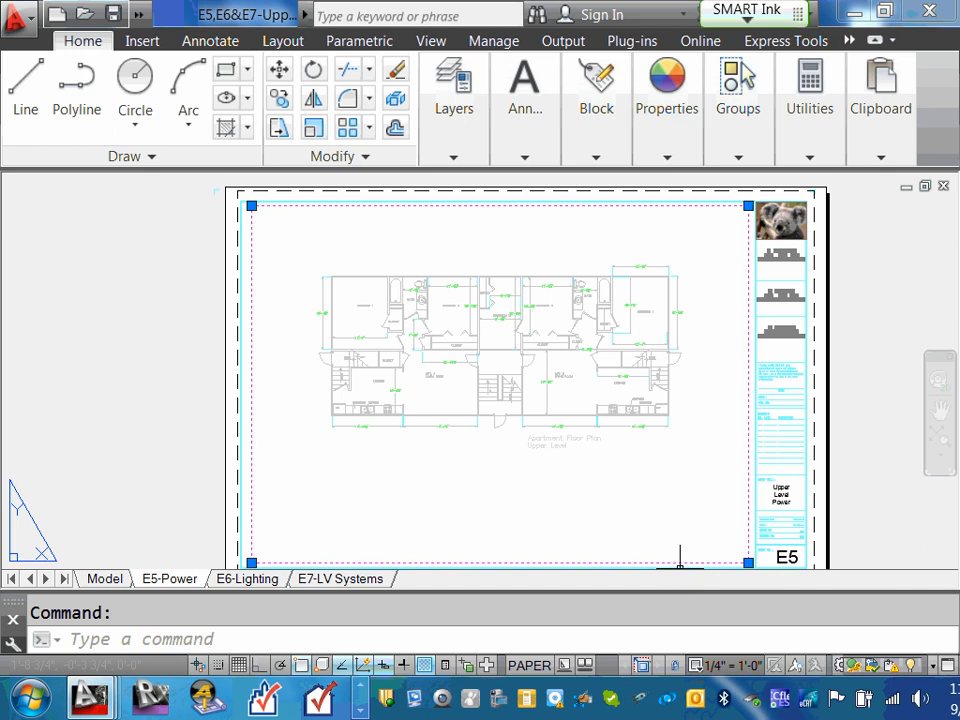
key("Escape")
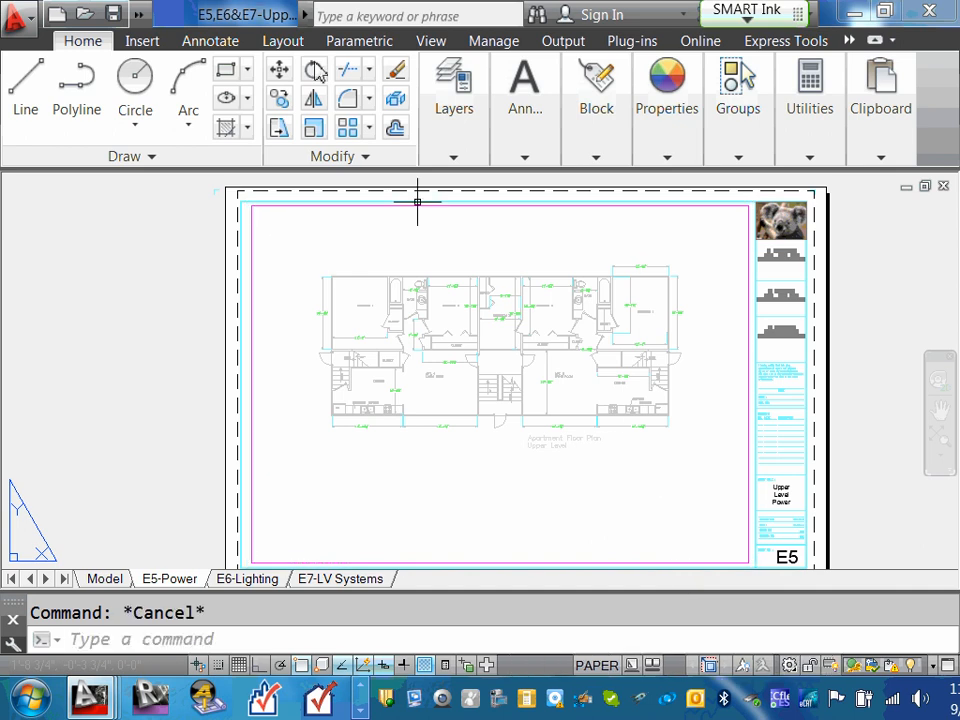
left_click(450, 160)
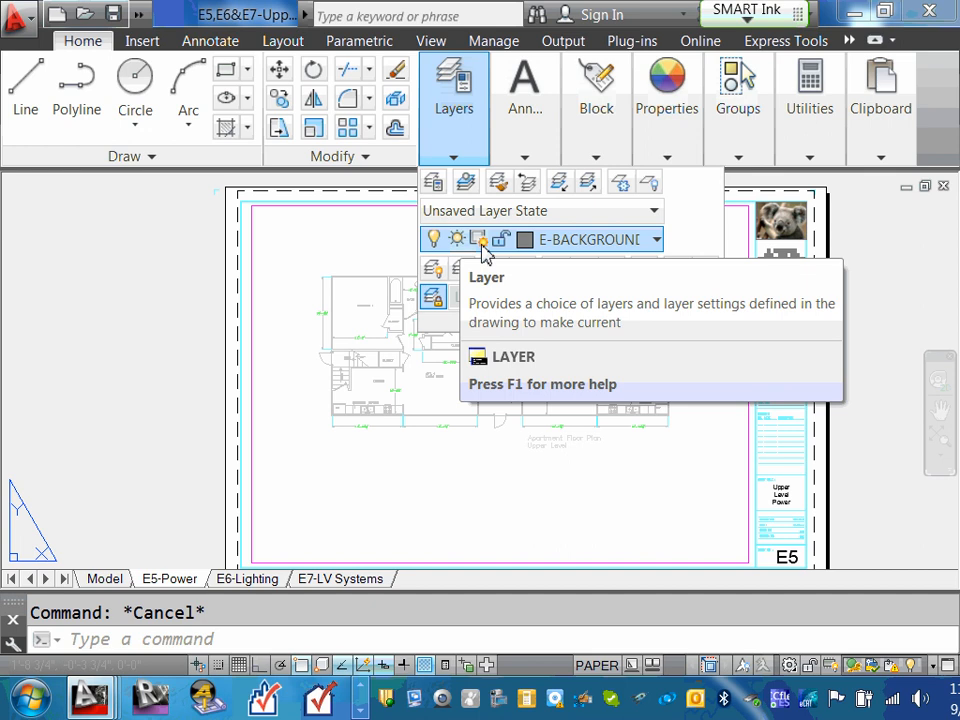
left_click(659, 242)
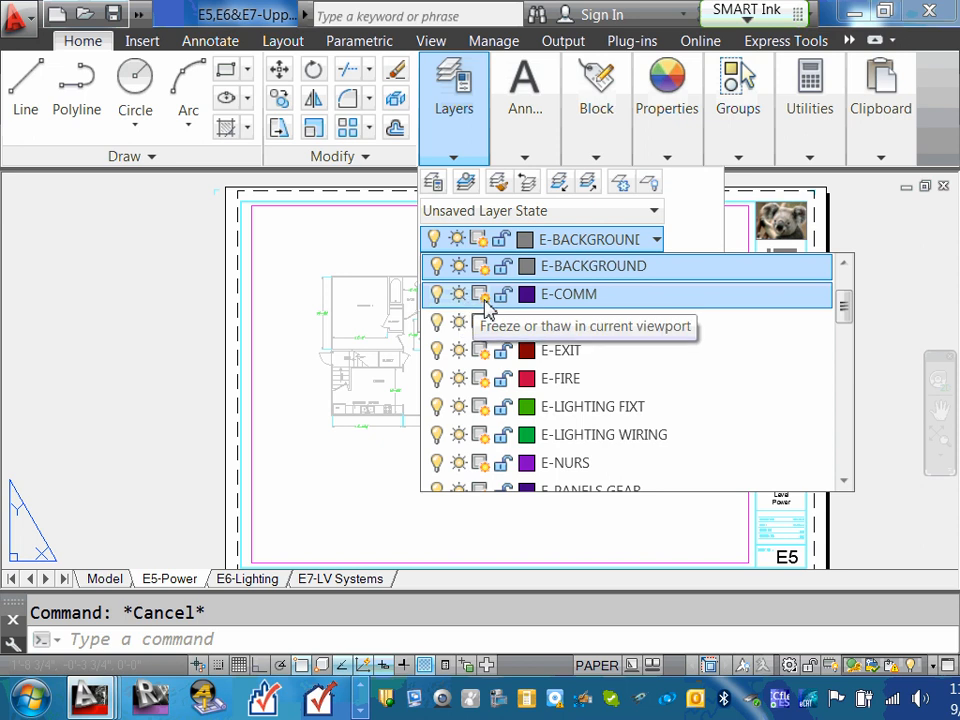
left_click(332, 491)
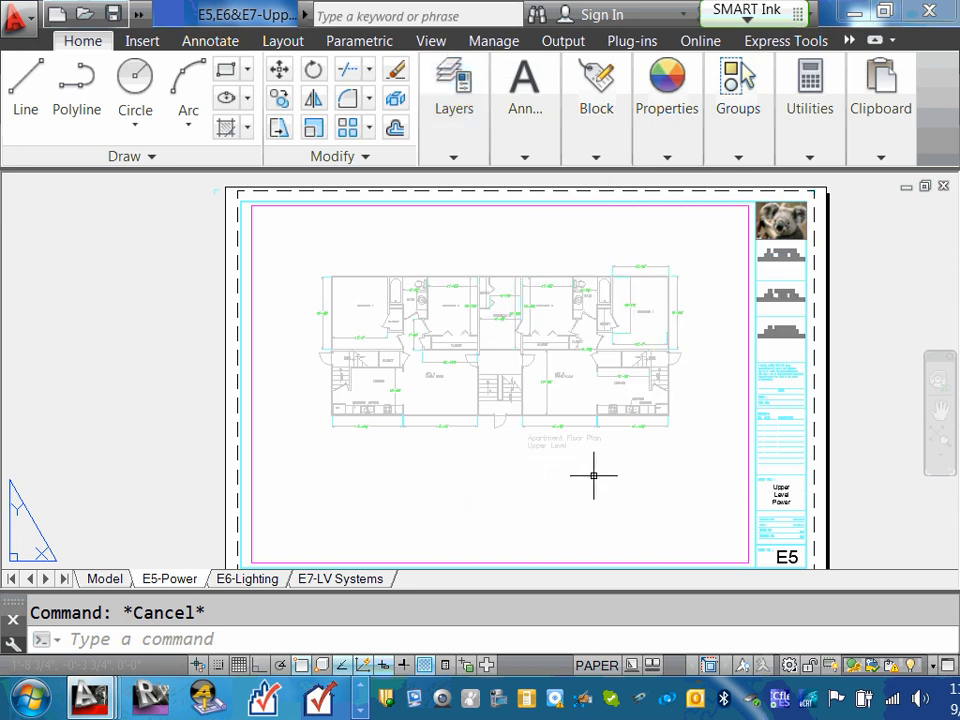
Activate the E5-Power viewport and freeze E-COMM, E-EMRG, E-EXIT, E-FIRE, E-LIGHTING FIXT and E-LIGHTING WIRING in that viewport only
double_click(592, 476)
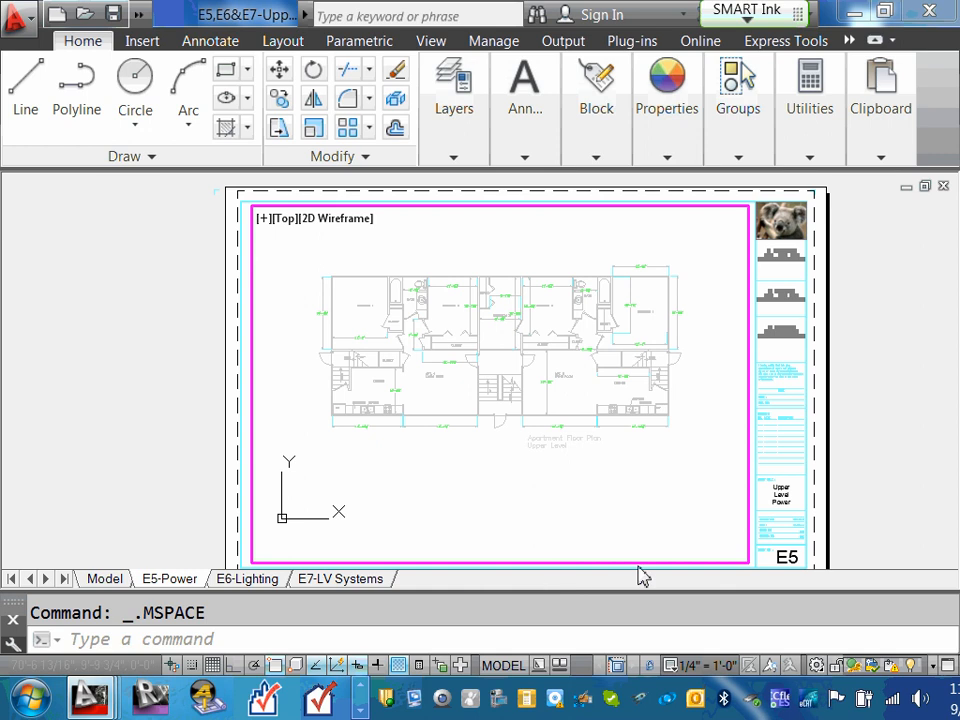
left_click(455, 162)
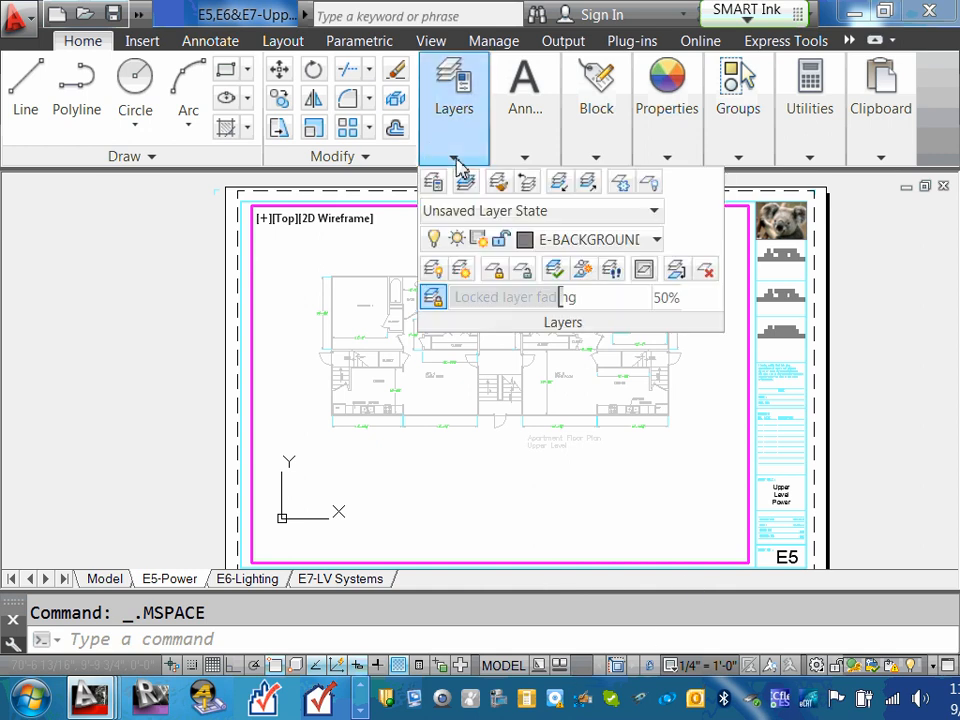
left_click(656, 242)
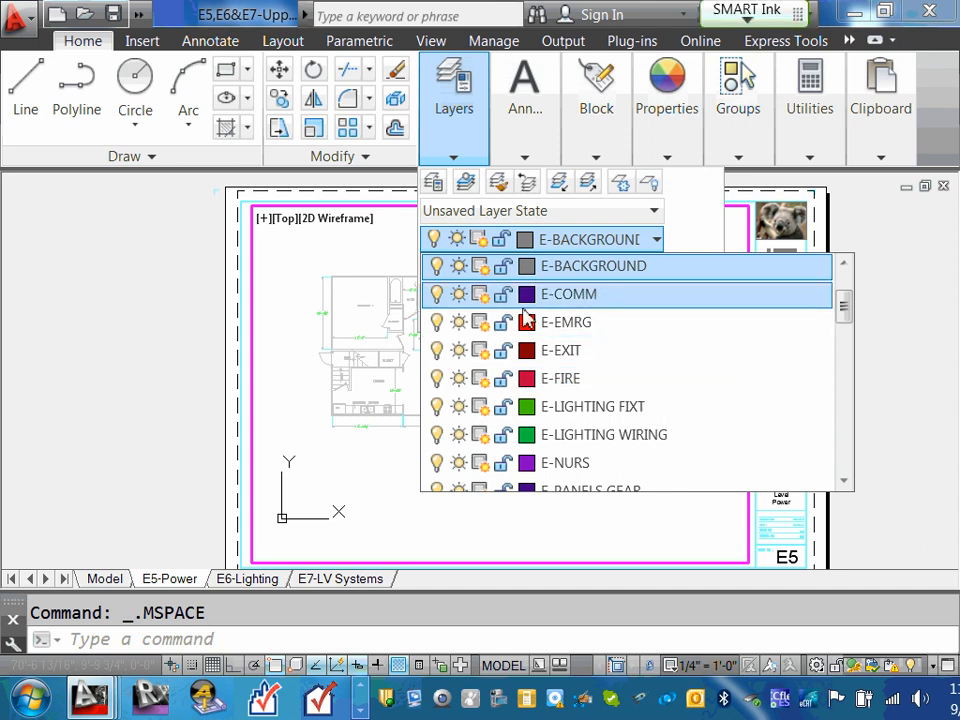
left_click(484, 297)
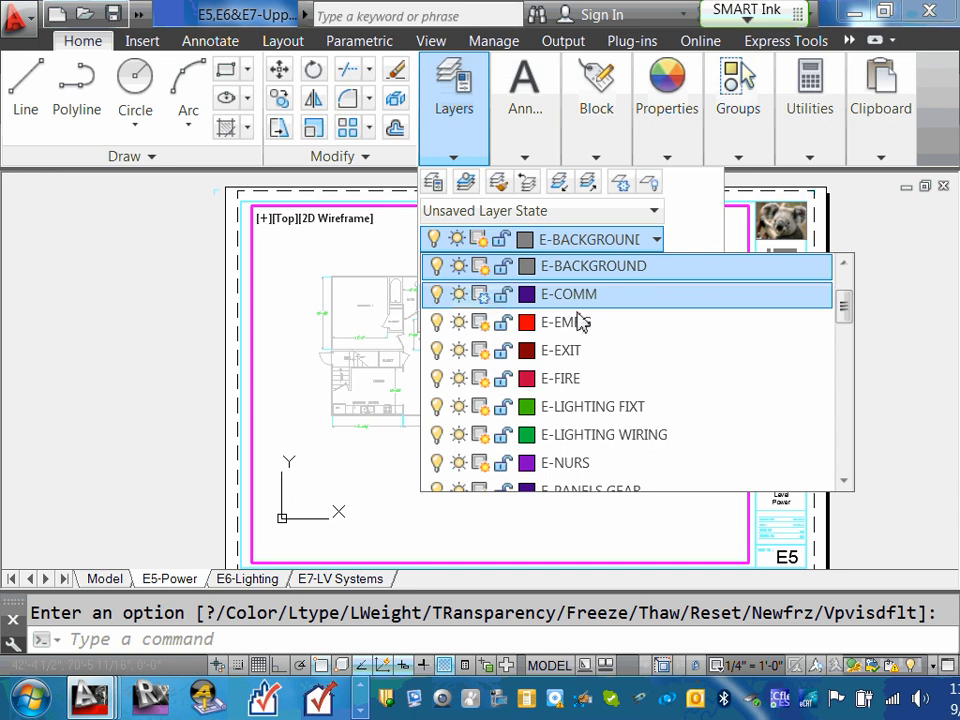
left_click(483, 330)
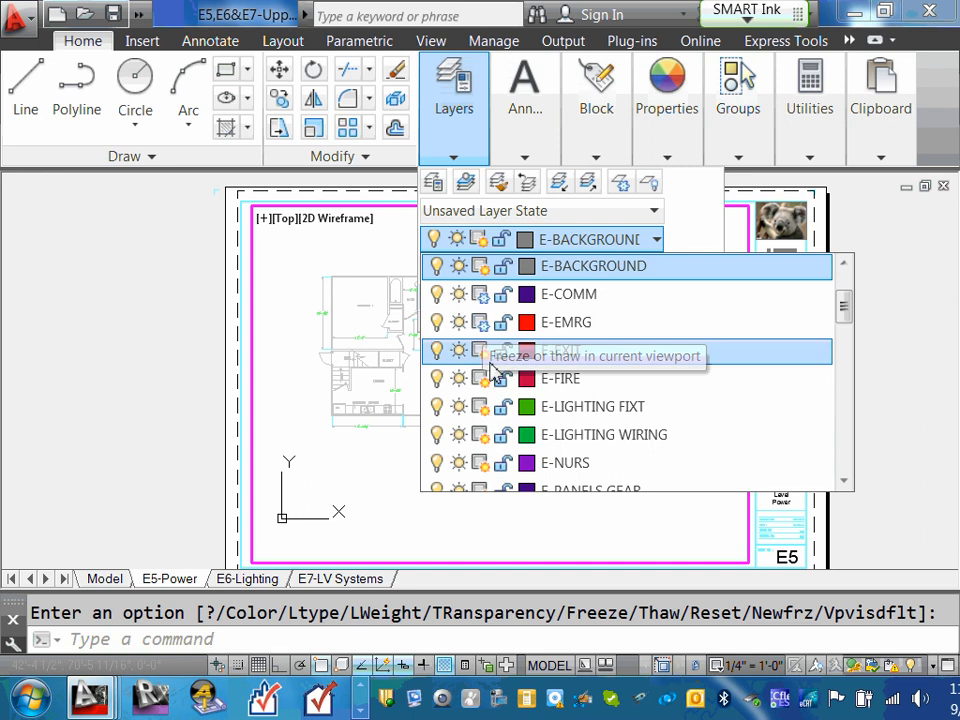
left_click(483, 350)
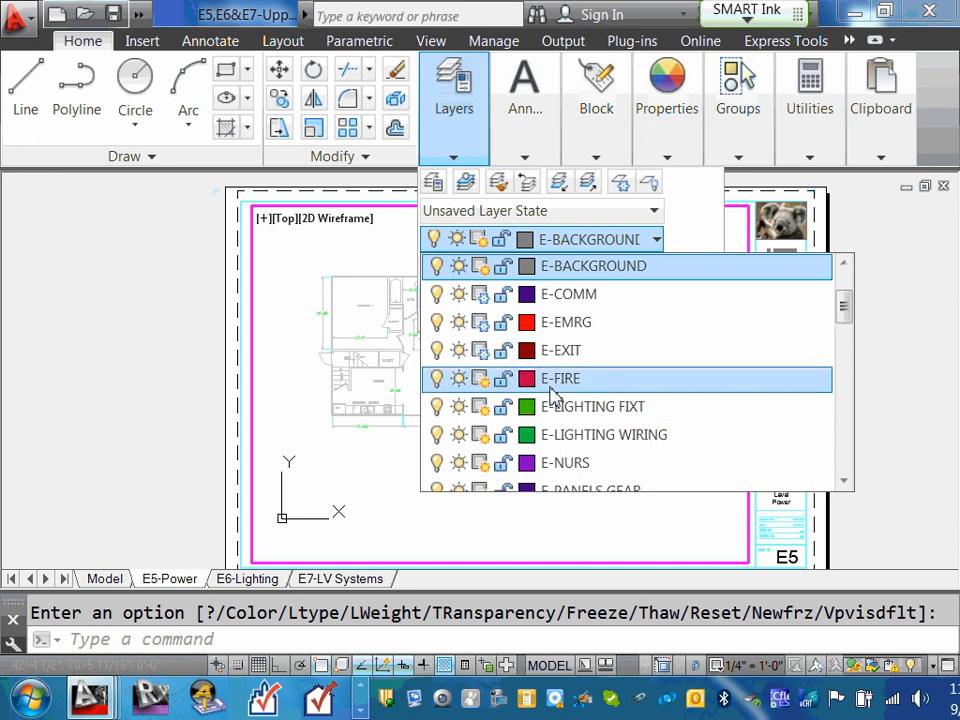
left_click(483, 378)
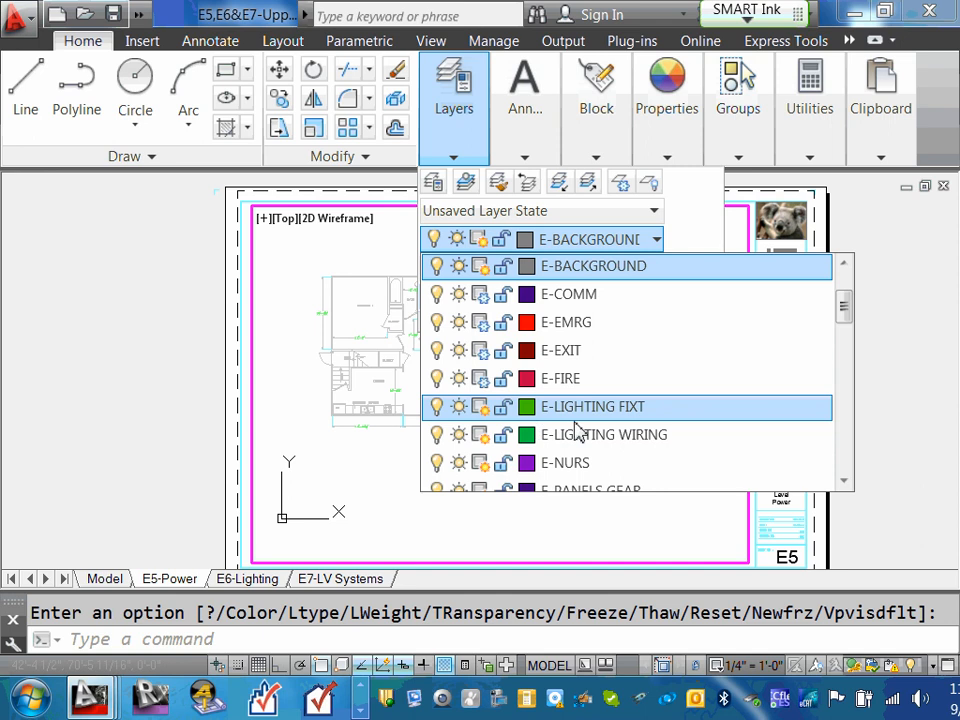
left_click(485, 406)
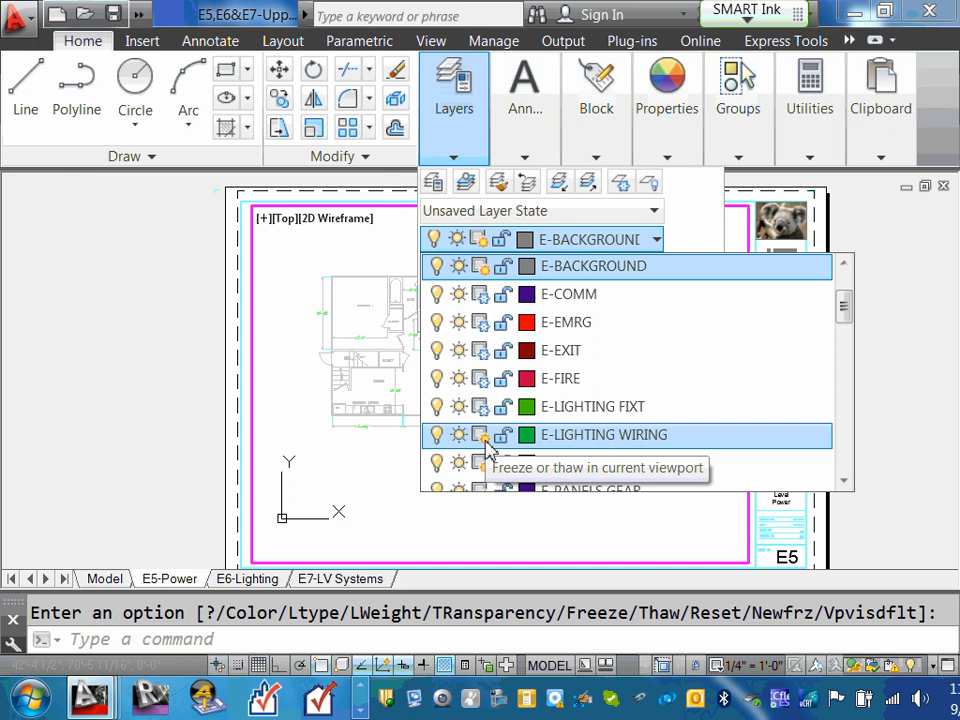
left_click(485, 437)
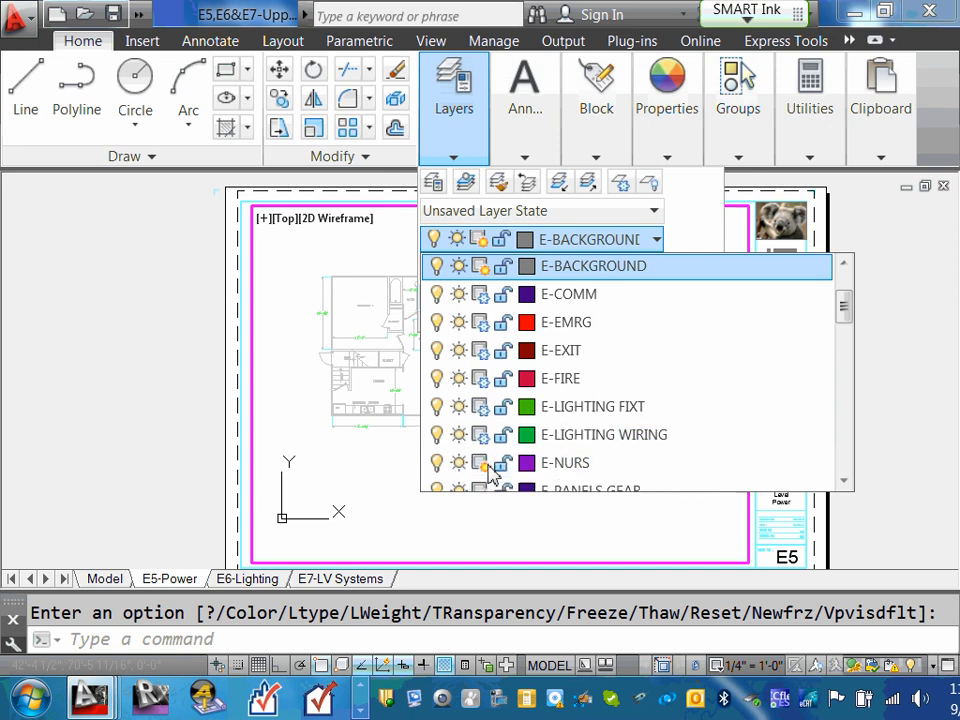
Freeze the E-NURS, E-PHONE DATA, E-SECURITY and E-SWITCHING layers in the active E5-Power viewport
scroll(830, 497, "down", 3)
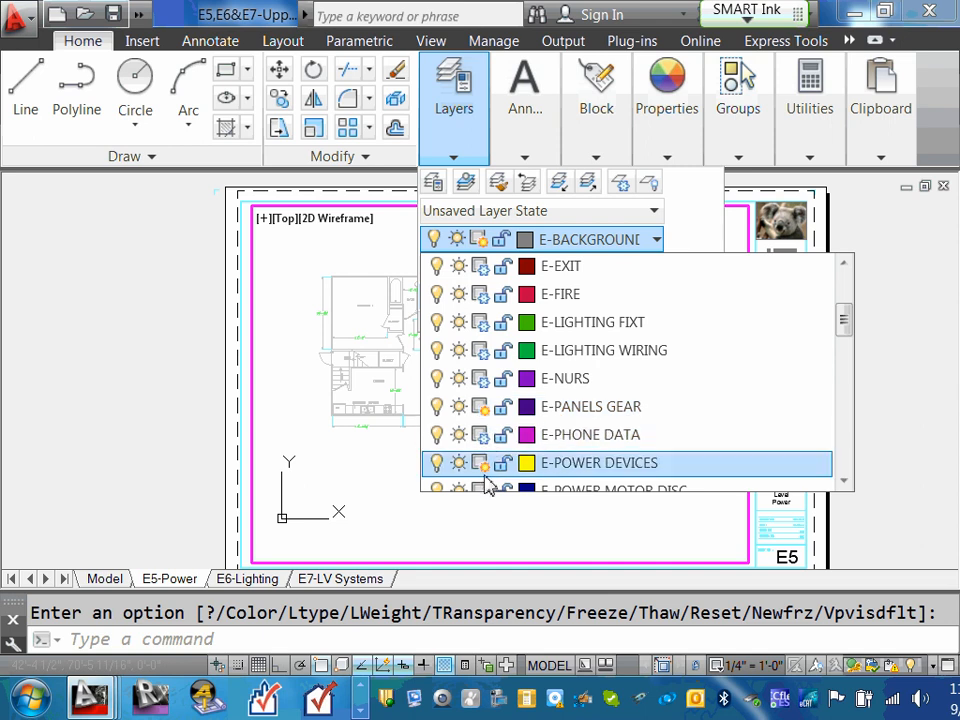
scroll(489, 476, "down", 1)
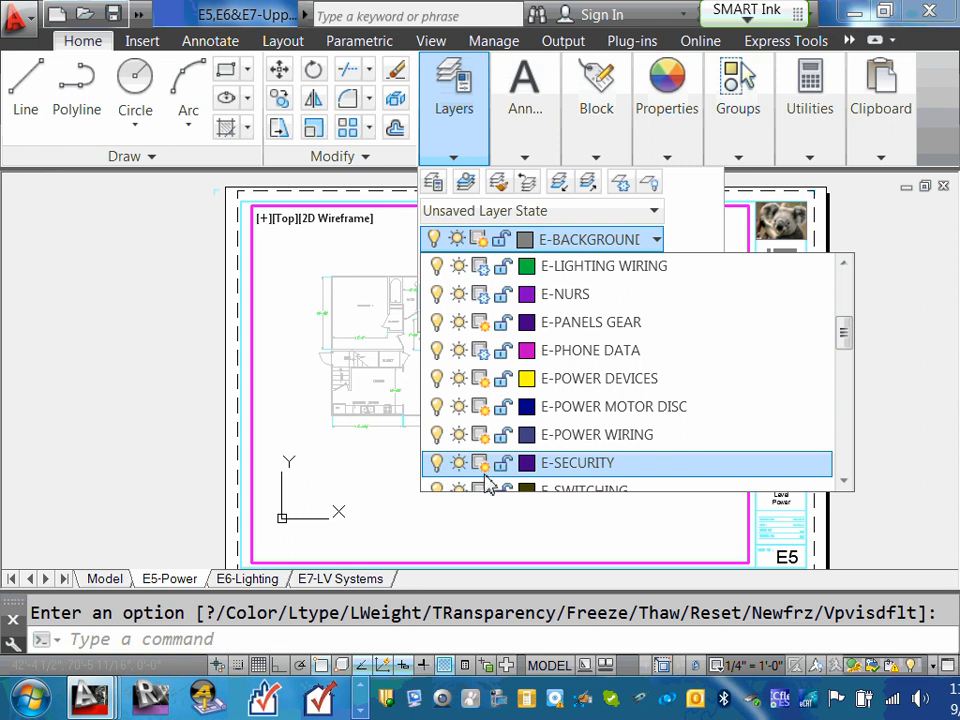
scroll(700, 480, "down", 2)
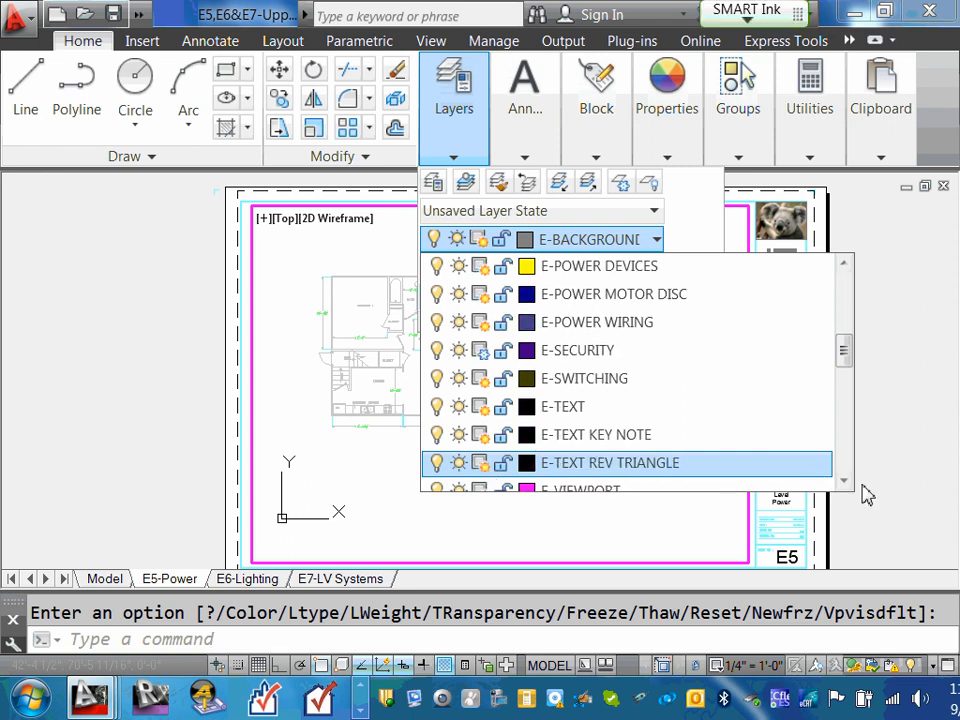
scroll(700, 480, "down", 3)
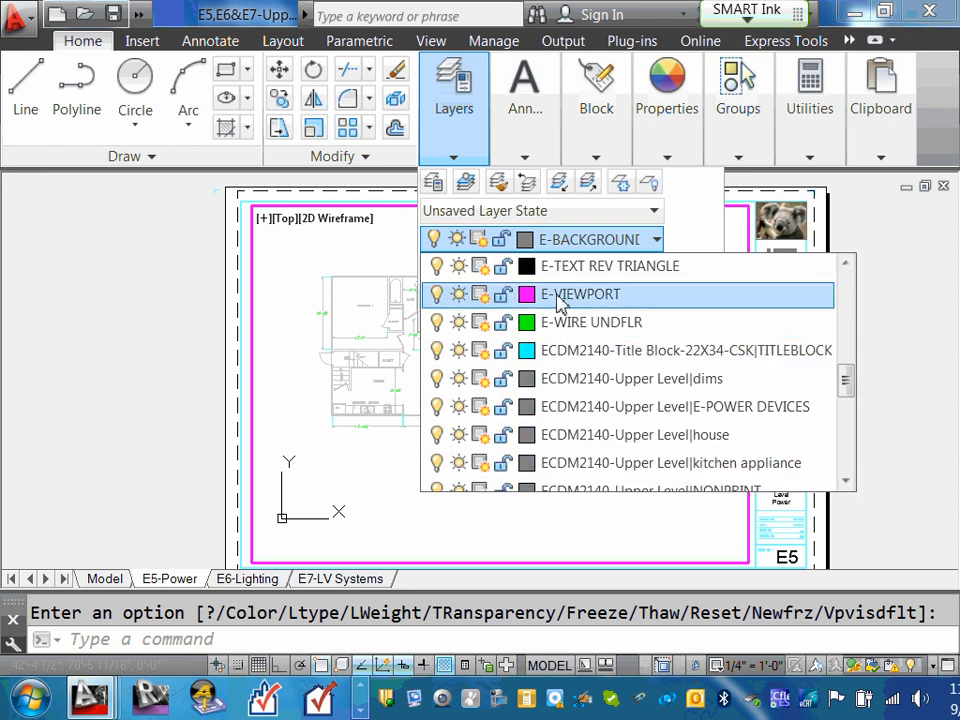
scroll(565, 312, "up", 1)
scroll(600, 332, "up", 1)
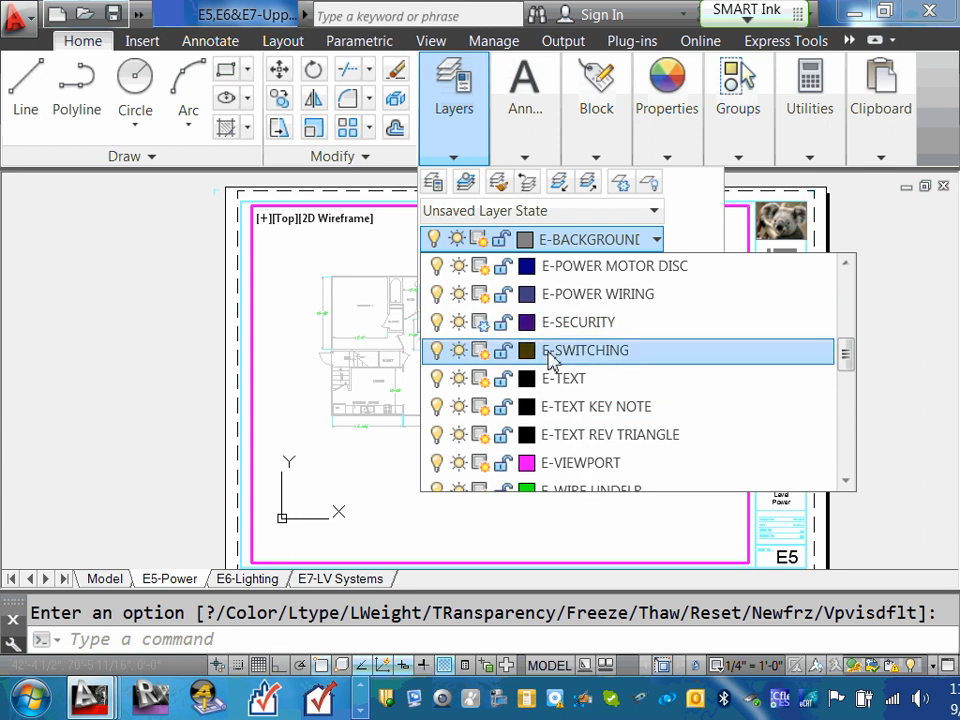
left_click(484, 352)
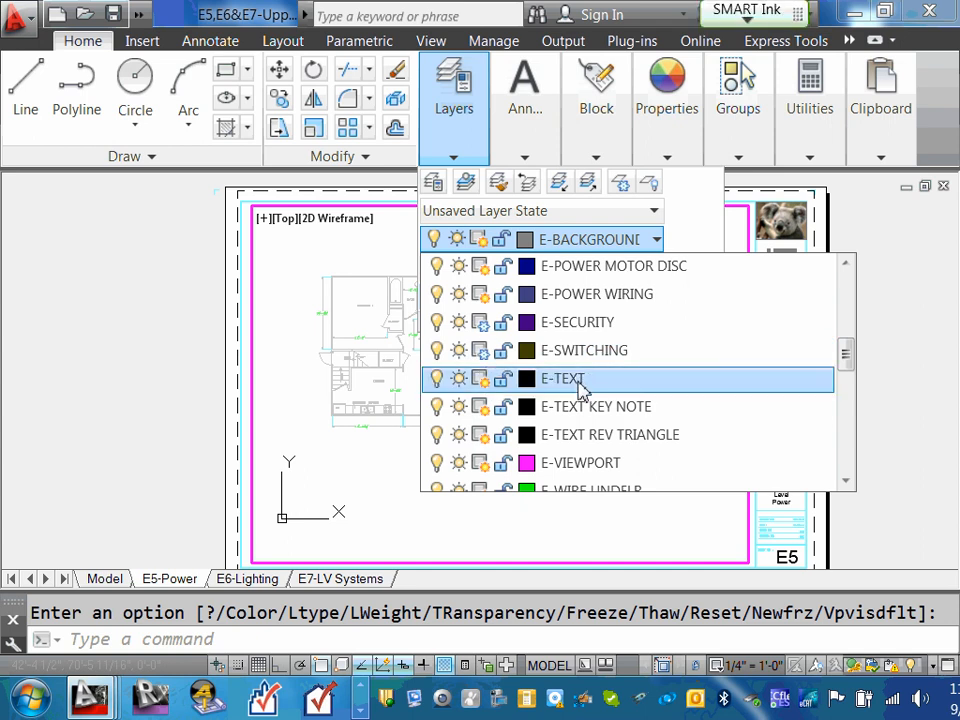
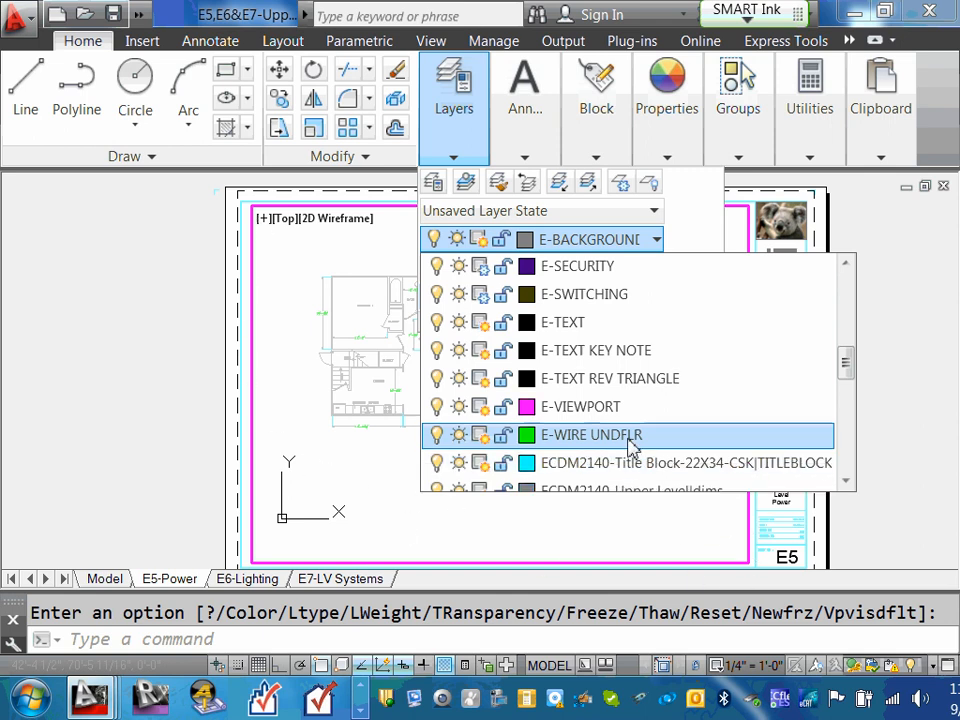
Review the layer list from layer 0 onward to check which layers are frozen in the E5-Power viewport
scroll(570, 514, "down", 1)
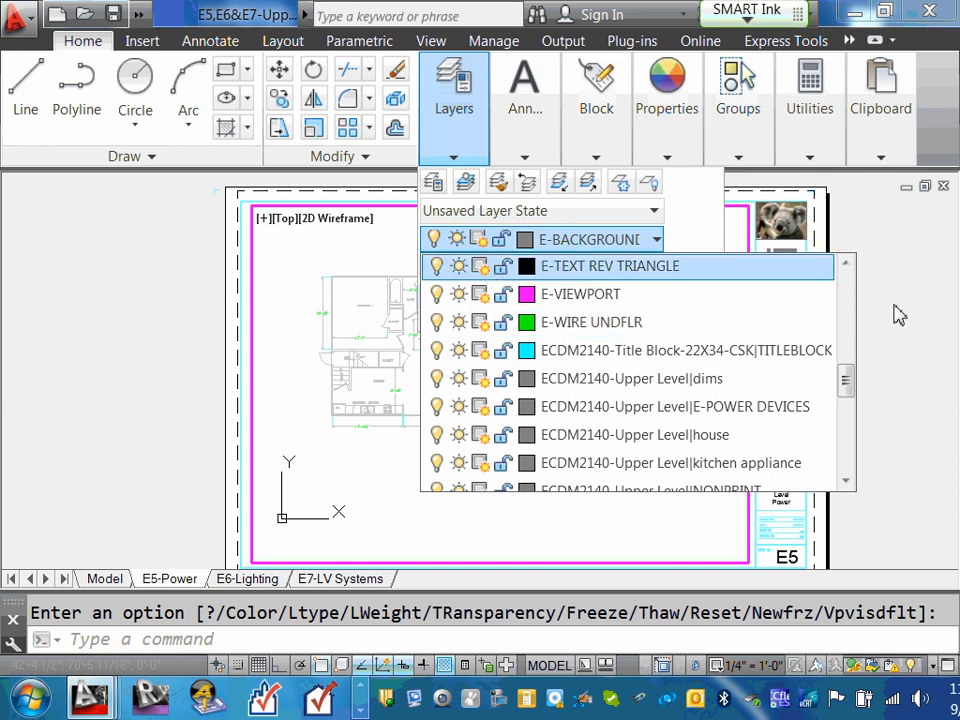
left_click_drag(849, 392, 855, 265)
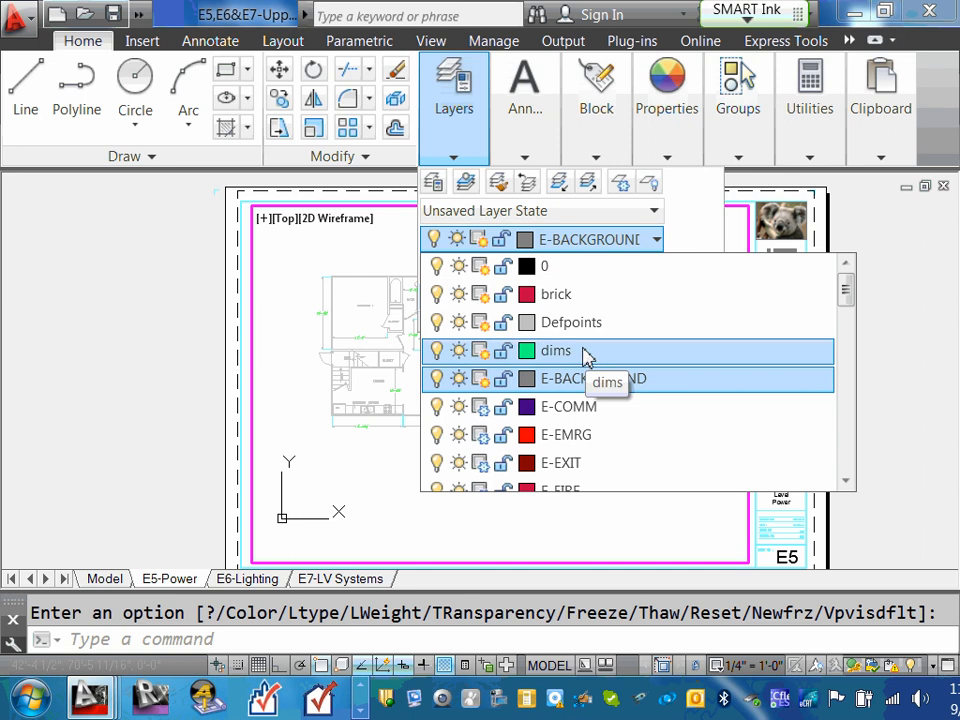
scroll(585, 358, "down", 1)
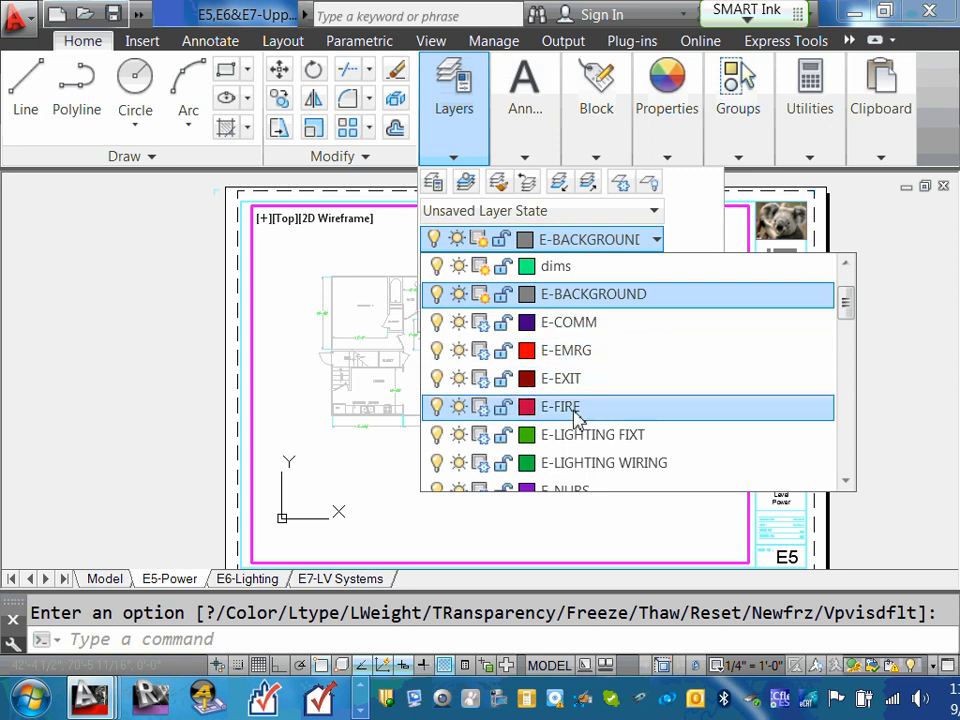
scroll(580, 408, "down", 1)
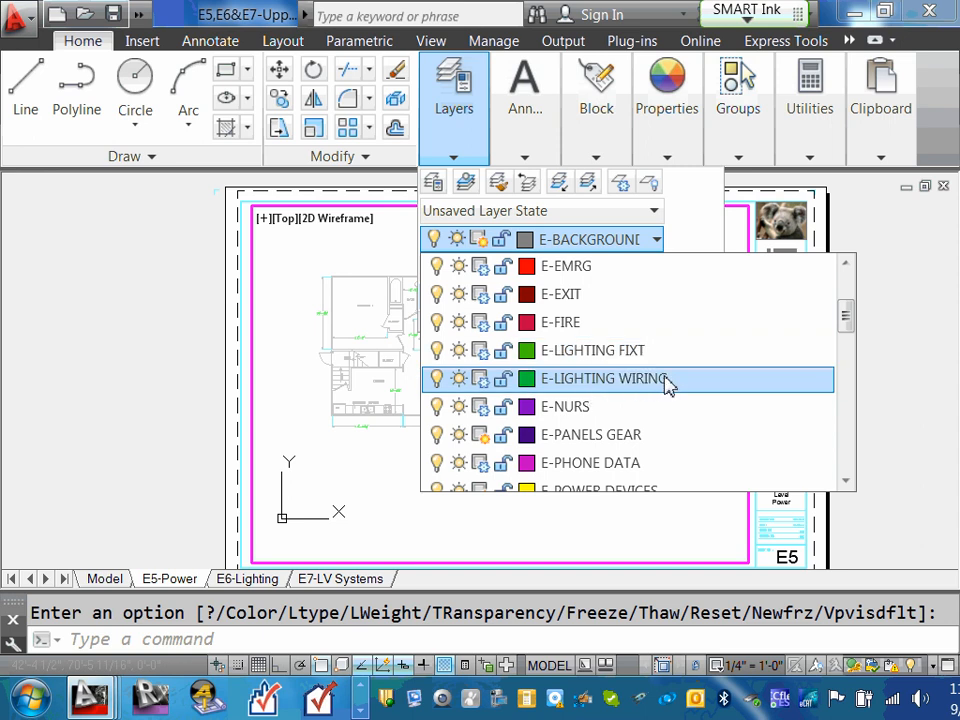
scroll(615, 415, "down", 1)
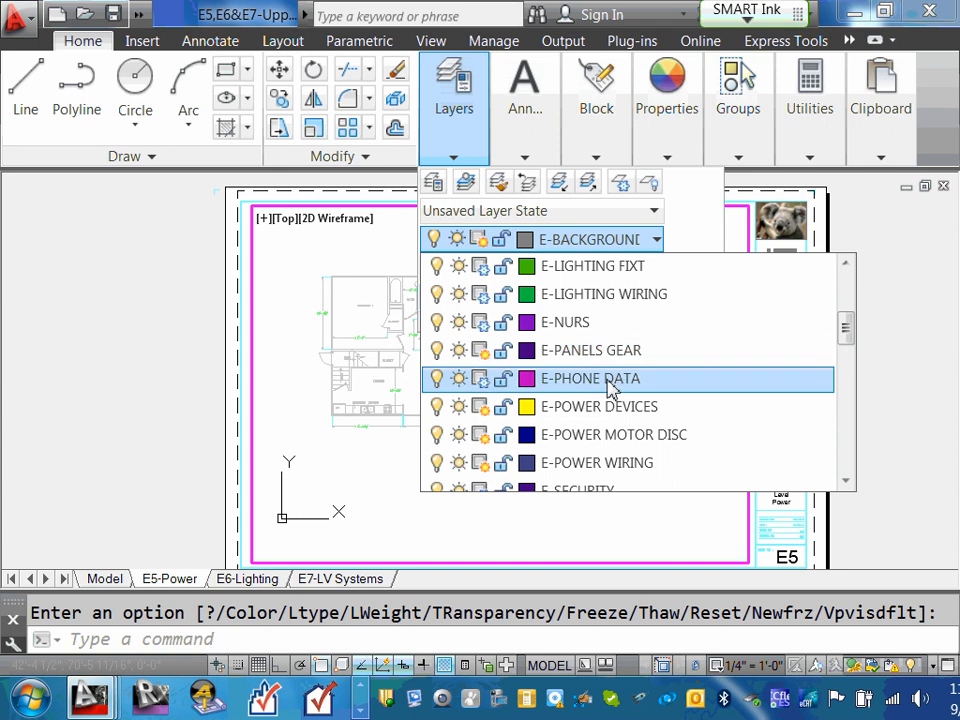
scroll(612, 388, "down", 1)
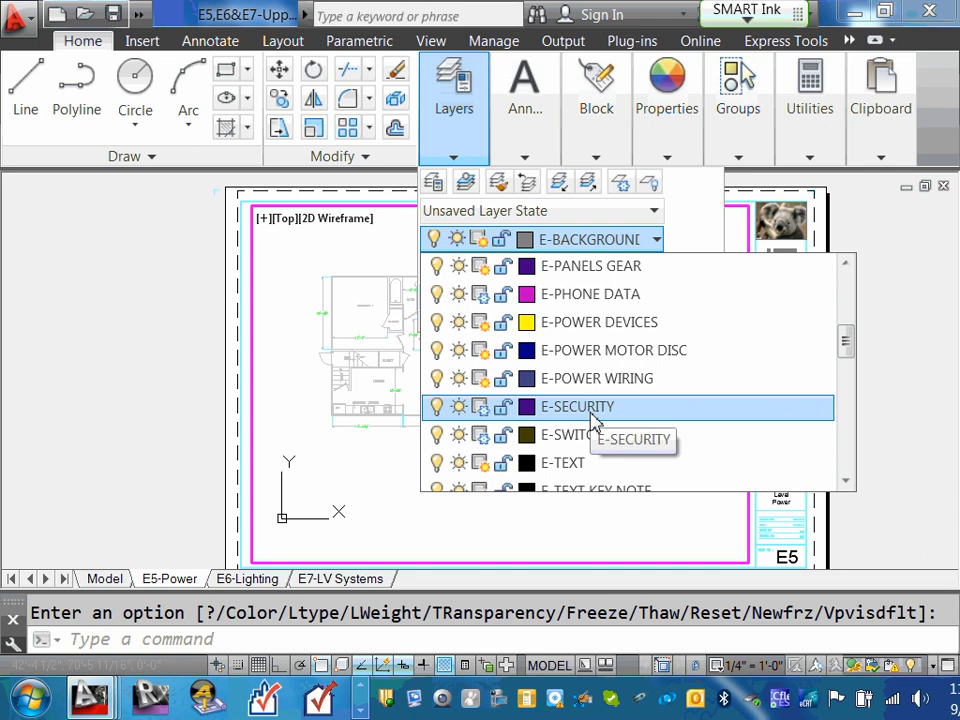
scroll(594, 420, "down", 1)
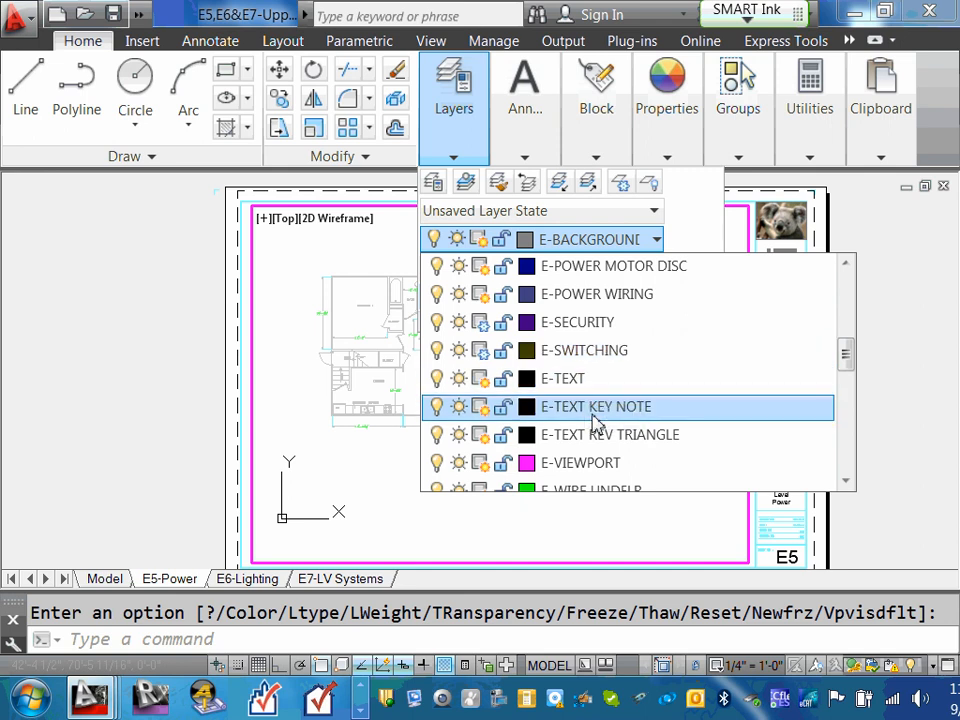
Check the remaining E-TEXT through ECDM2140 layers for their freeze state in the E5-Power viewport, and return to paper space
scroll(630, 440, "down", 1)
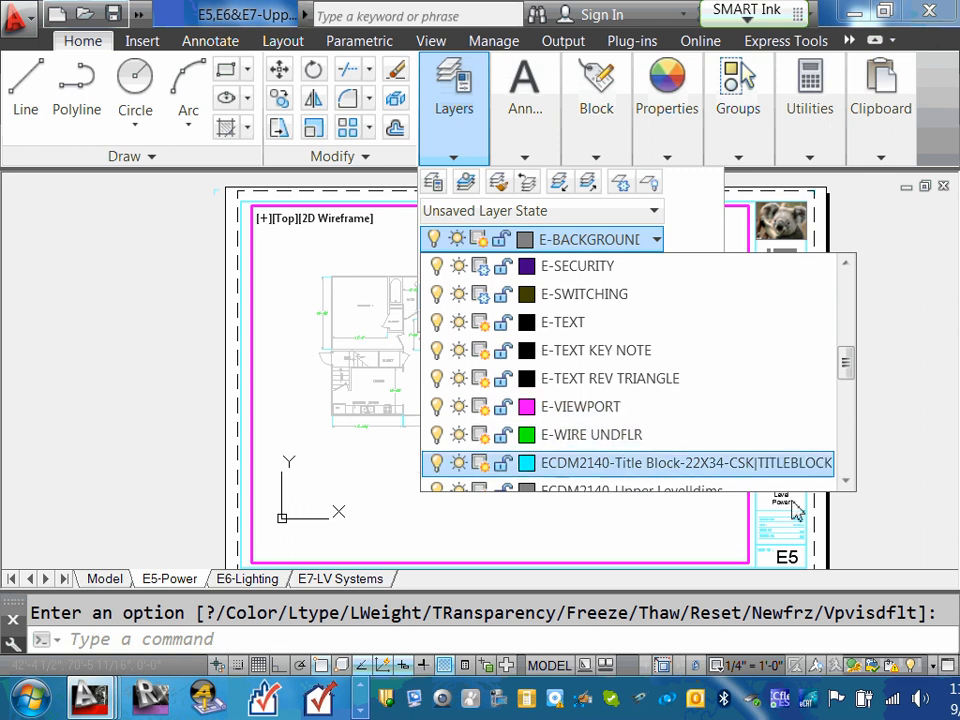
left_click(846, 481)
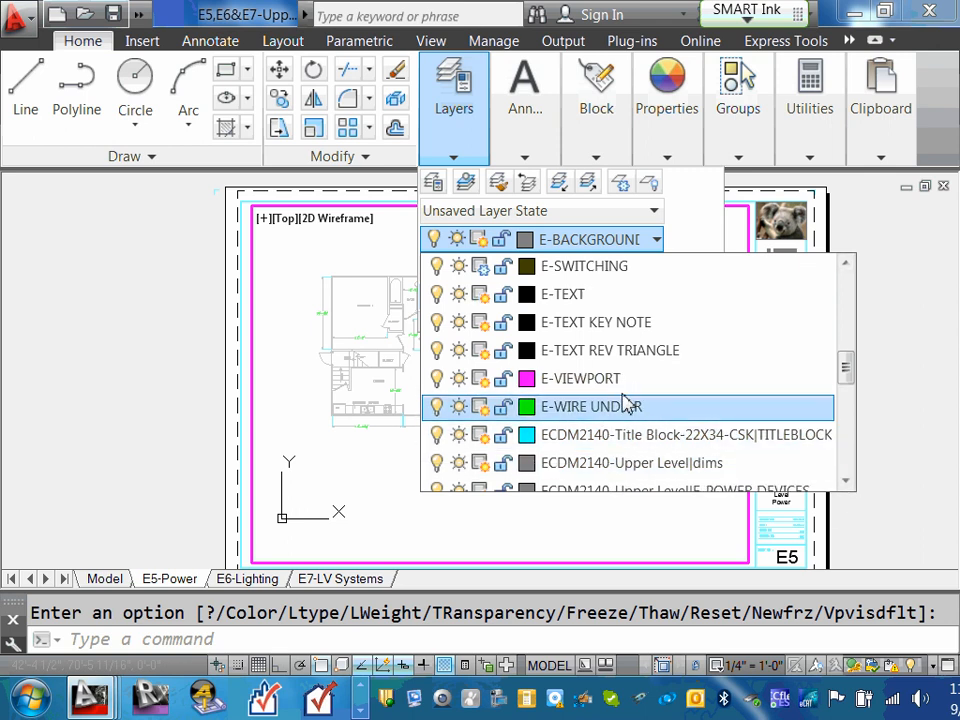
left_click(285, 313)
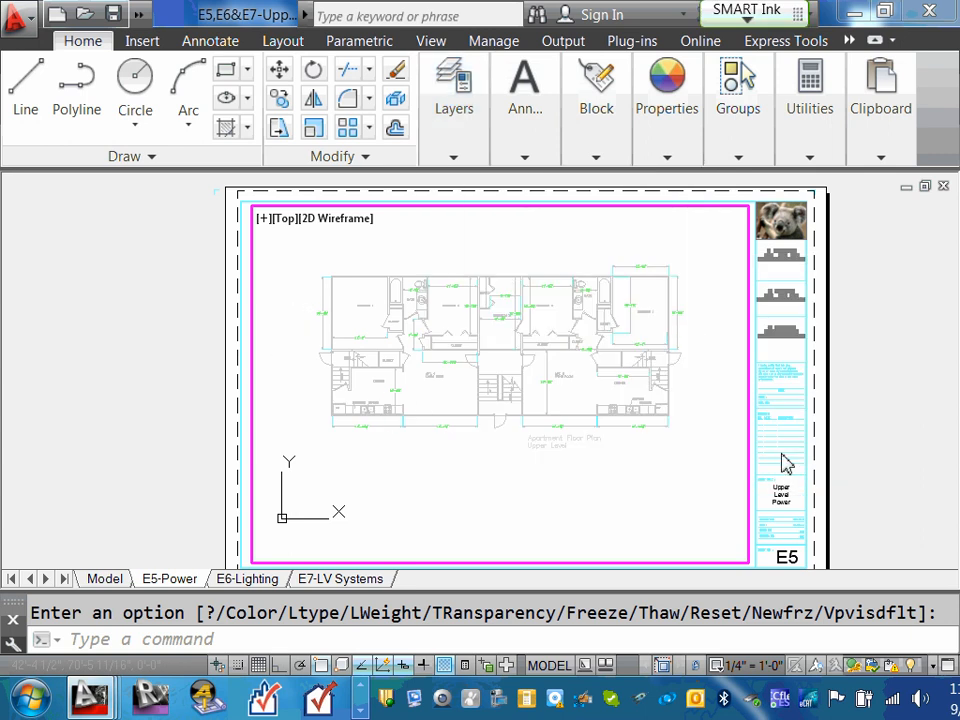
double_click(790, 460)
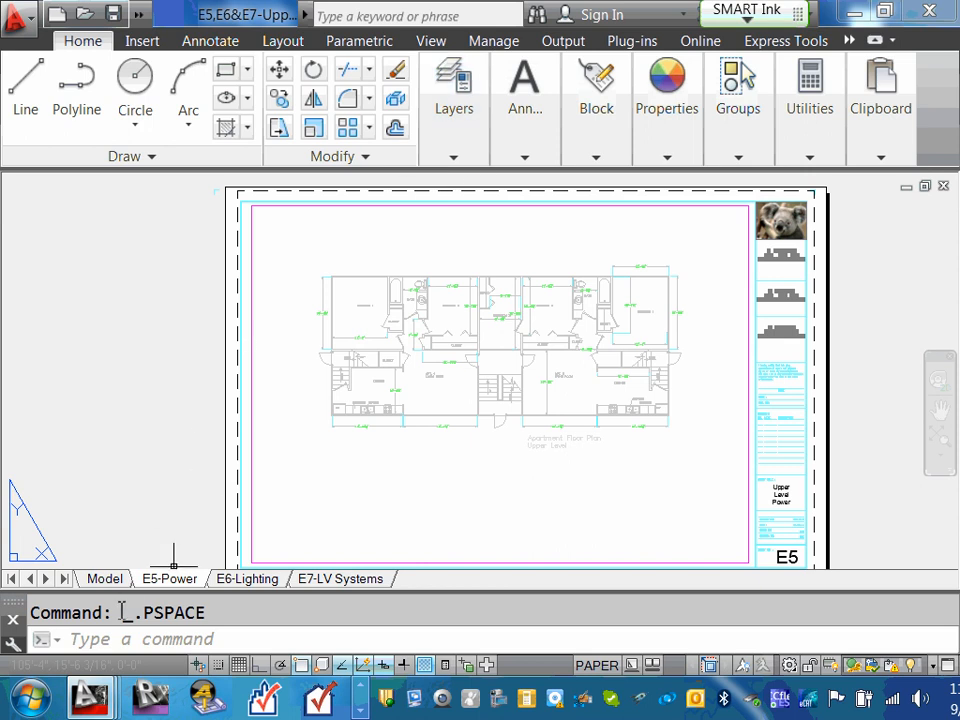
Switch to model space and make E-POWER DEVICES the current layer
left_click(105, 580)
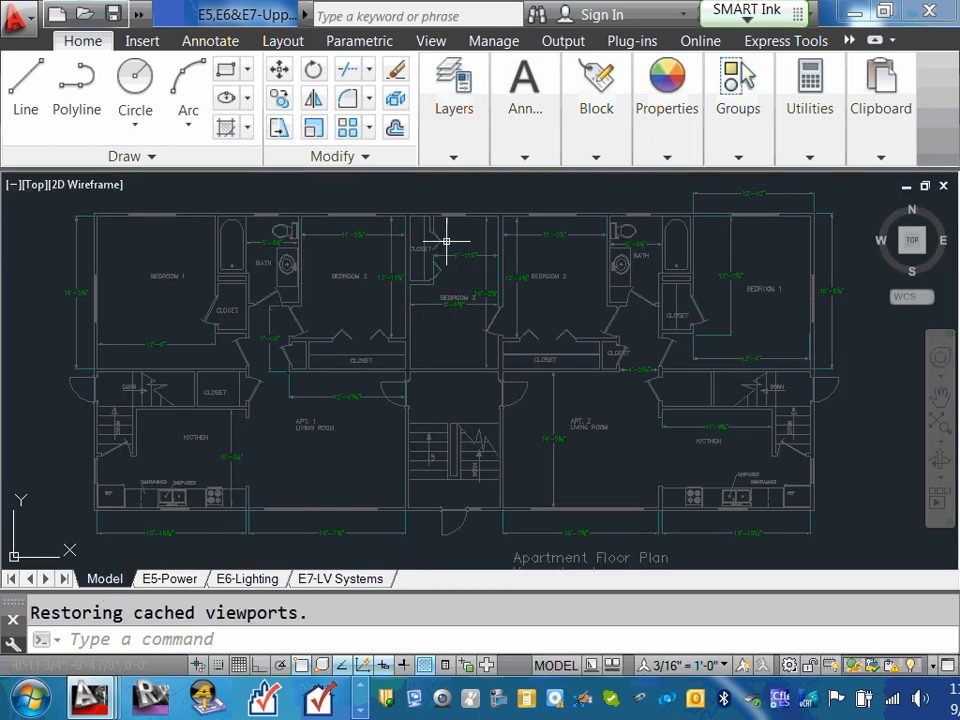
scroll(463, 272, "down", 3)
mouse_move(467, 274)
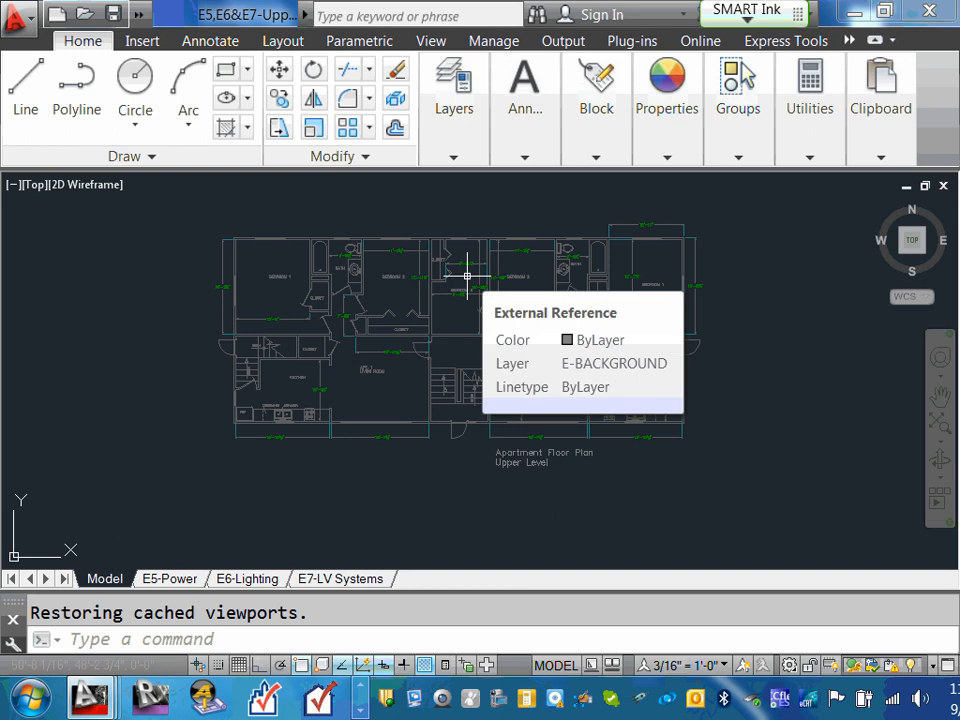
left_click(461, 165)
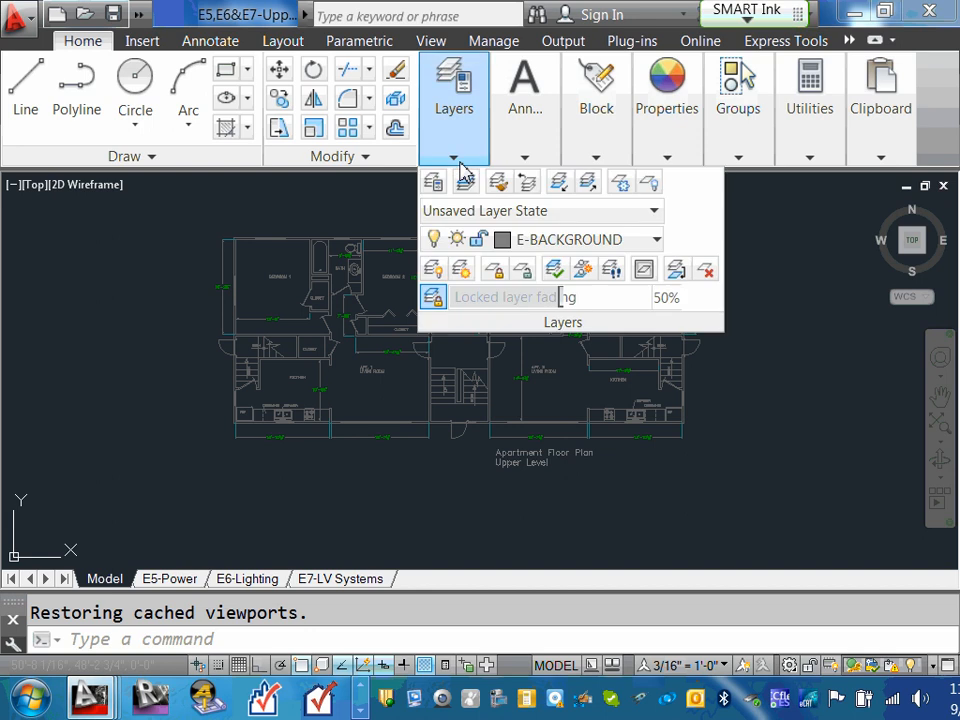
left_click(659, 244)
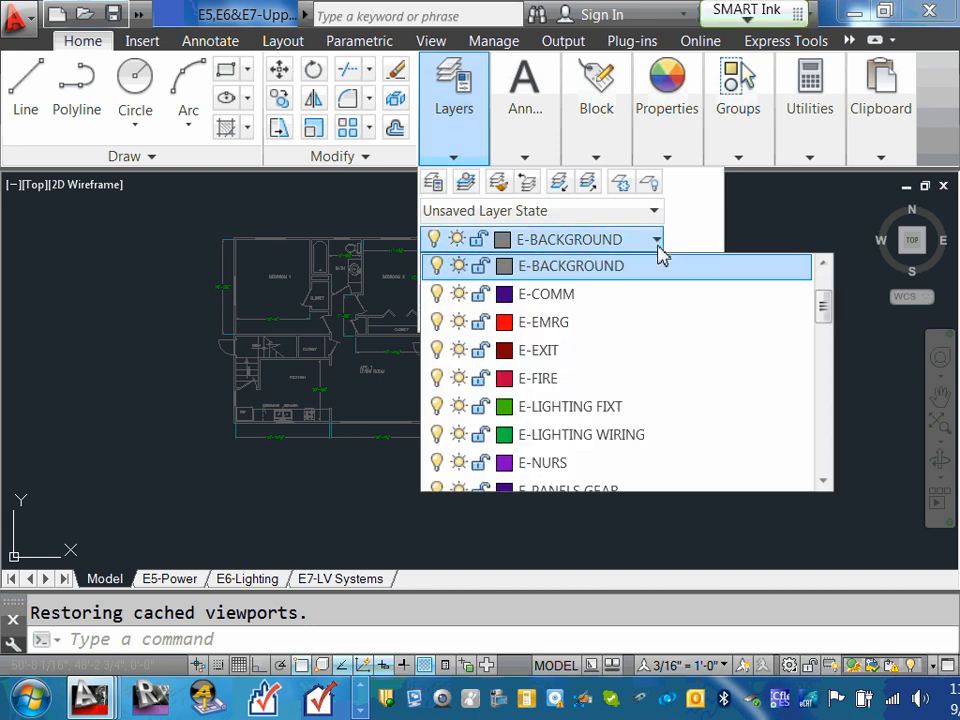
scroll(605, 326, "down", 2)
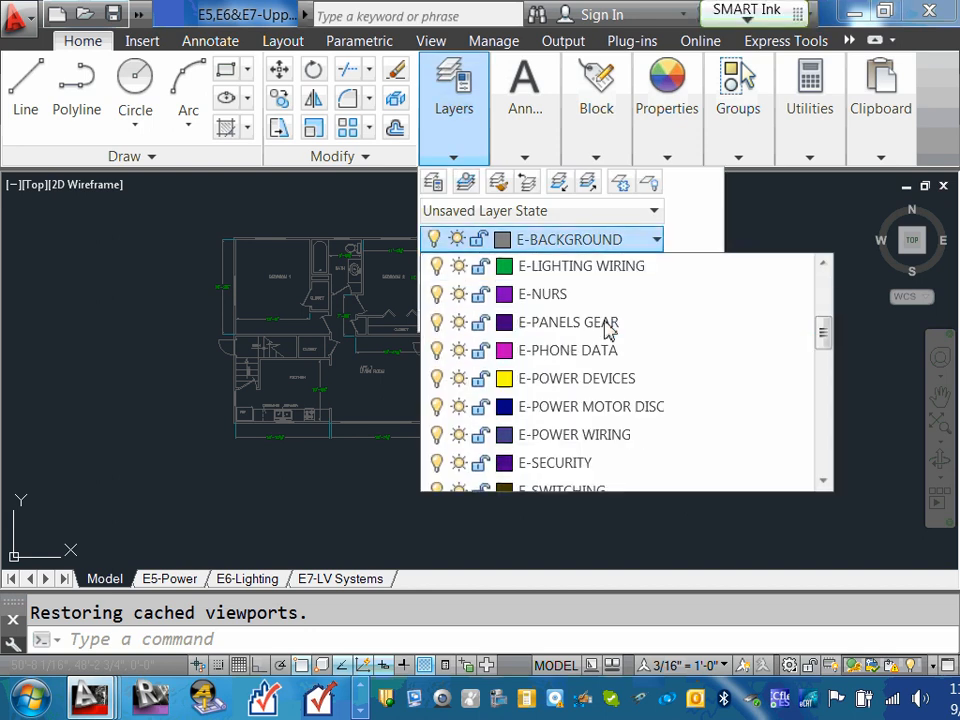
left_click(618, 386)
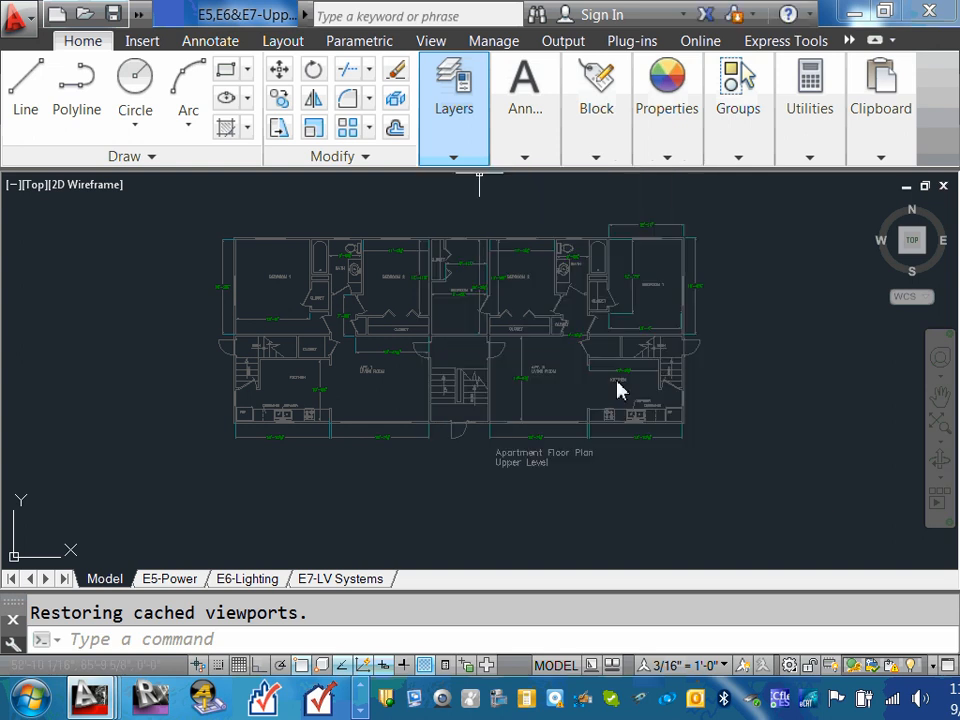
Make E-COMM the current layer in model space and check the current layer setting
left_click(455, 163)
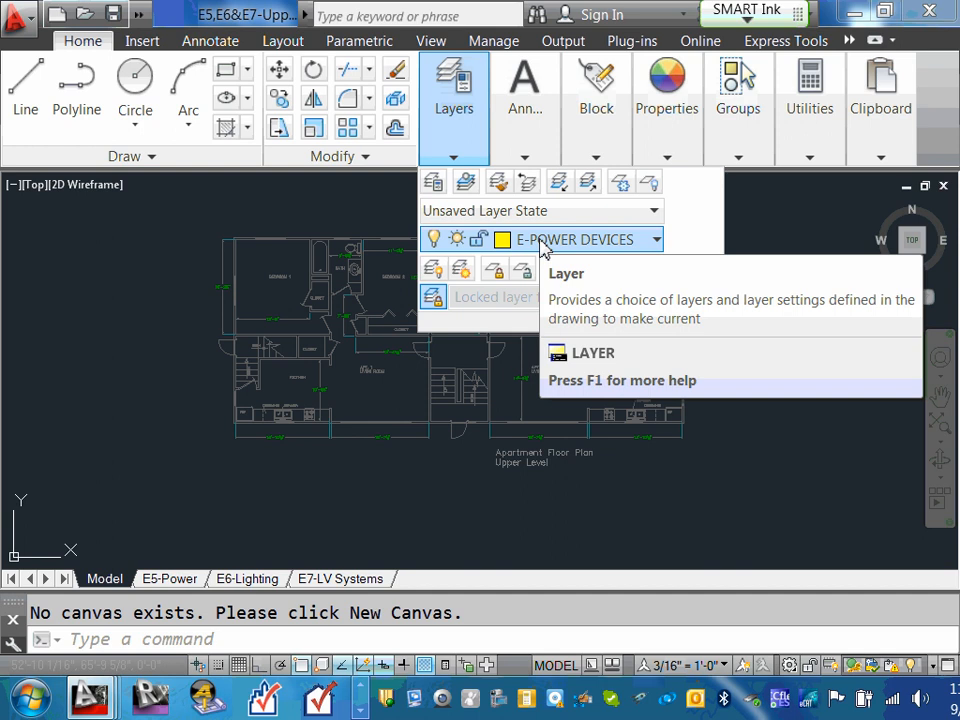
left_click(659, 246)
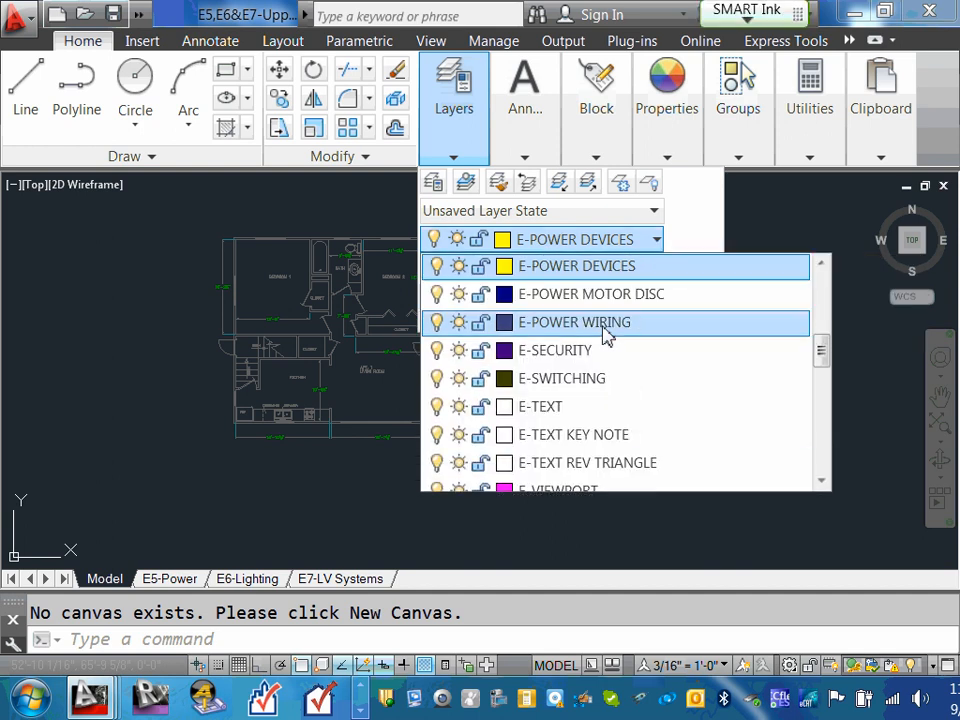
scroll(595, 360, "up", 3)
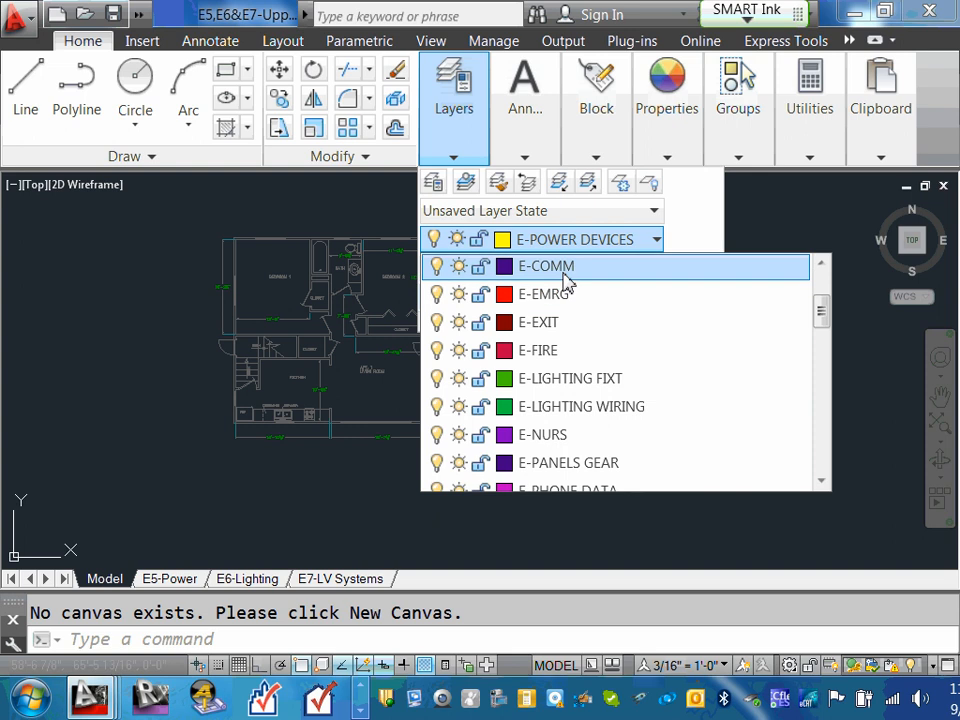
left_click(566, 274)
left_click(455, 158)
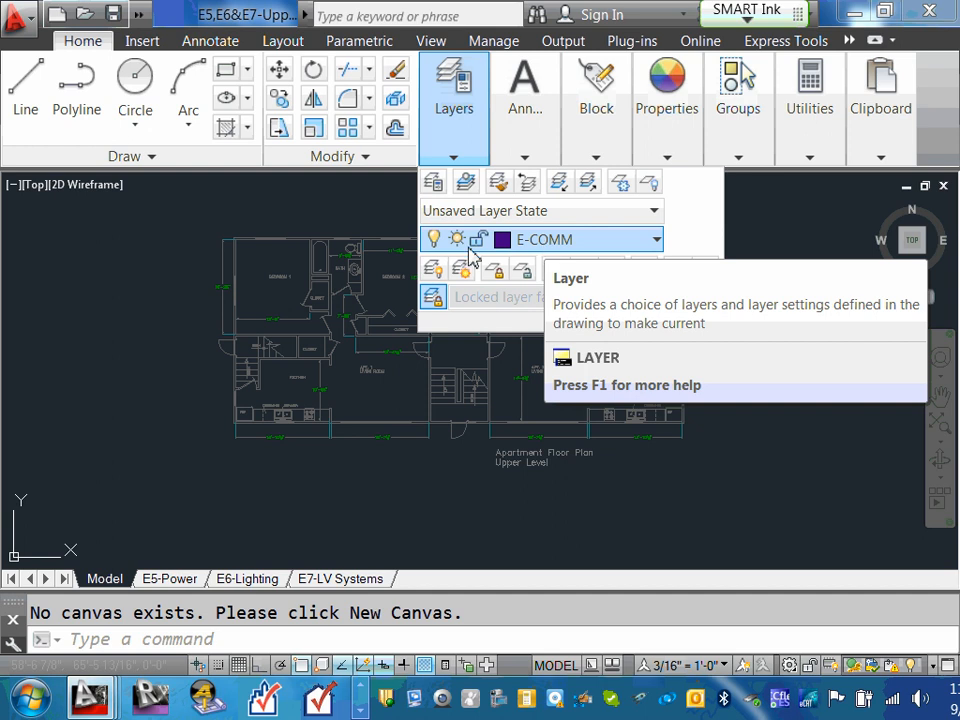
Activate the viewport on the E6-Lighting layout and freeze the E-COMM and E-FIRE layers in that viewport only
left_click(163, 580)
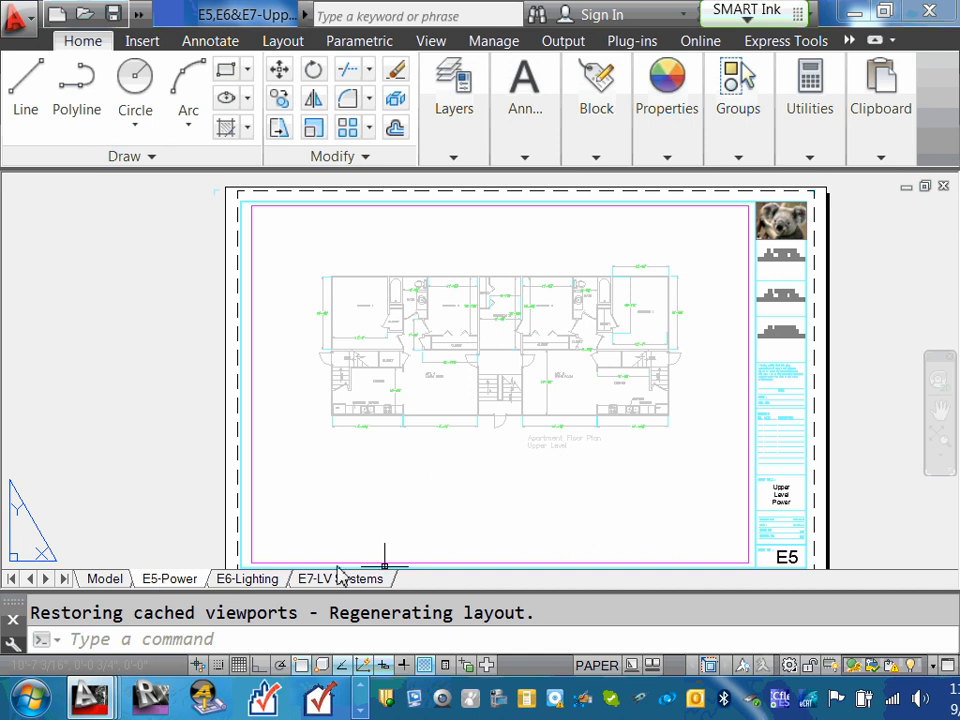
left_click(255, 580)
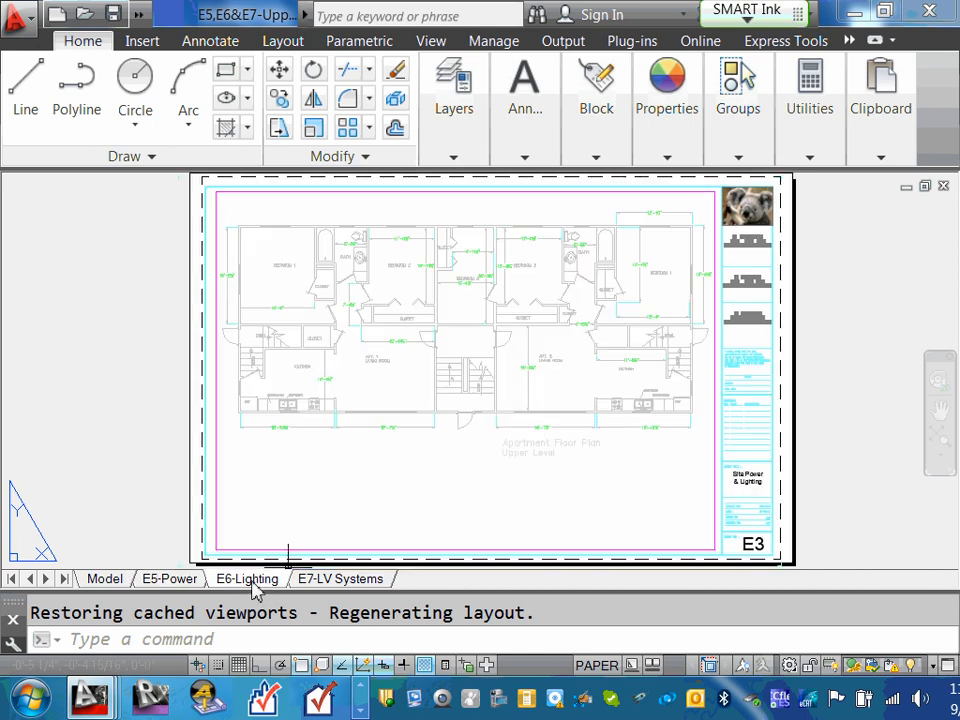
double_click(373, 456)
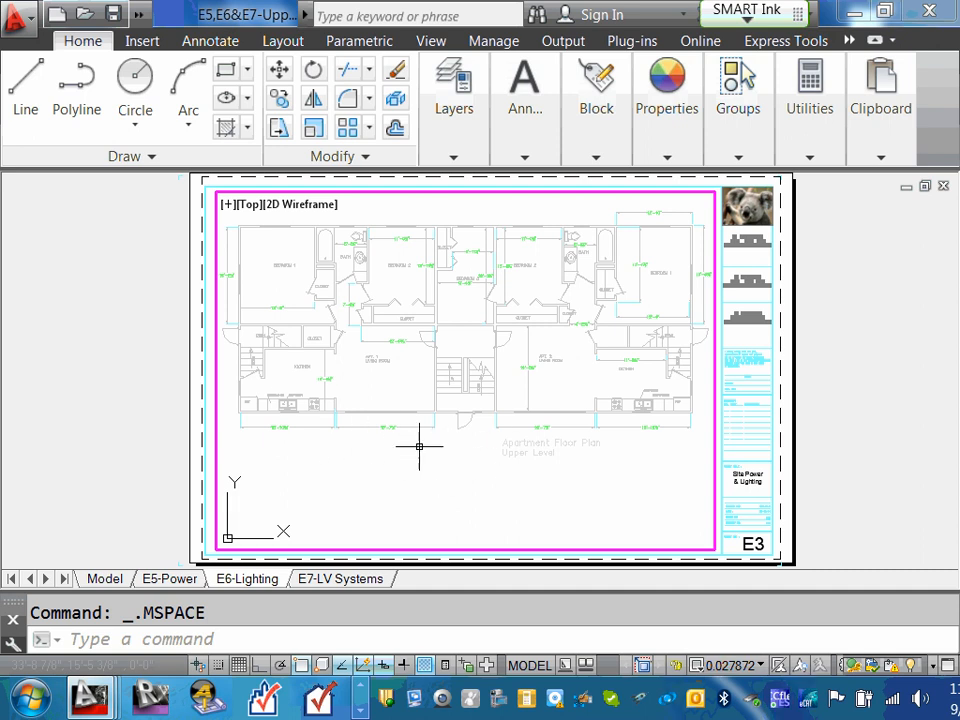
left_click(454, 158)
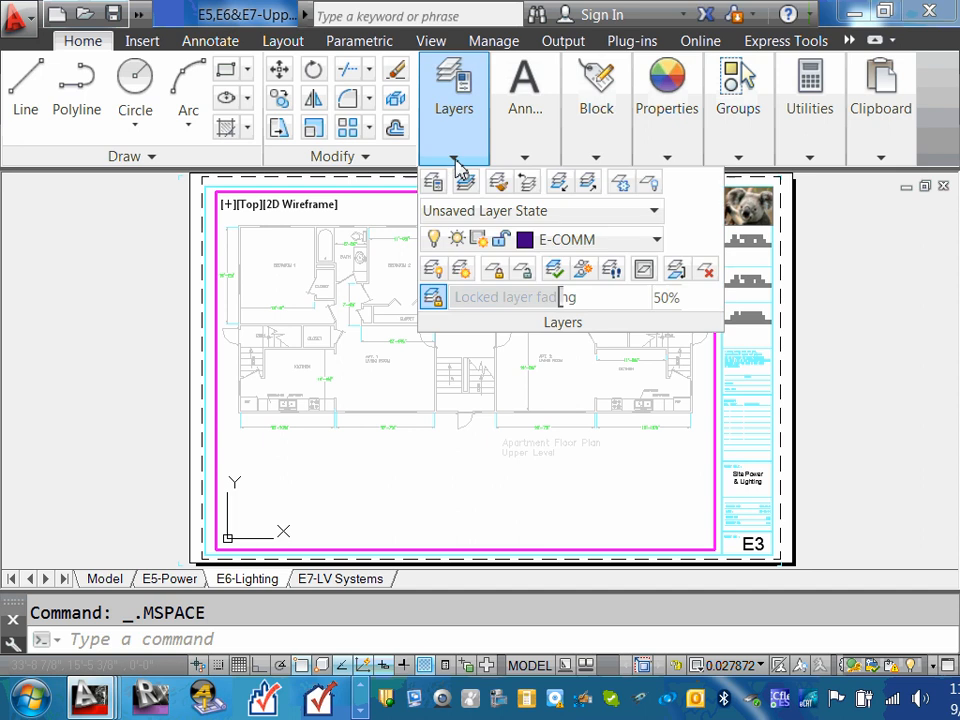
left_click(656, 242)
scroll(645, 350, "up", 2)
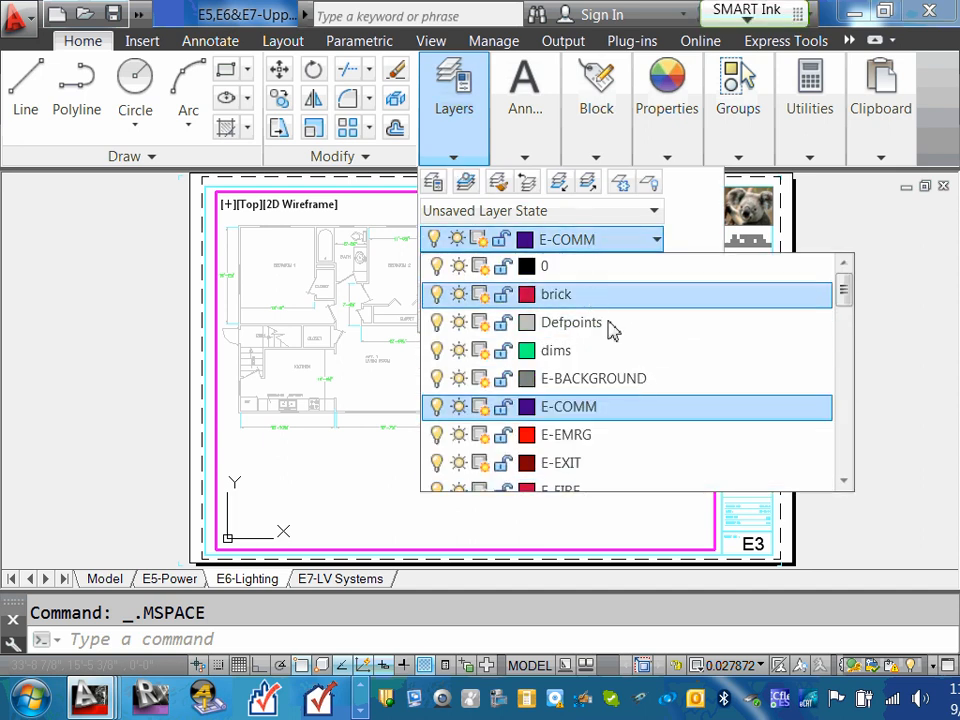
left_click(481, 408)
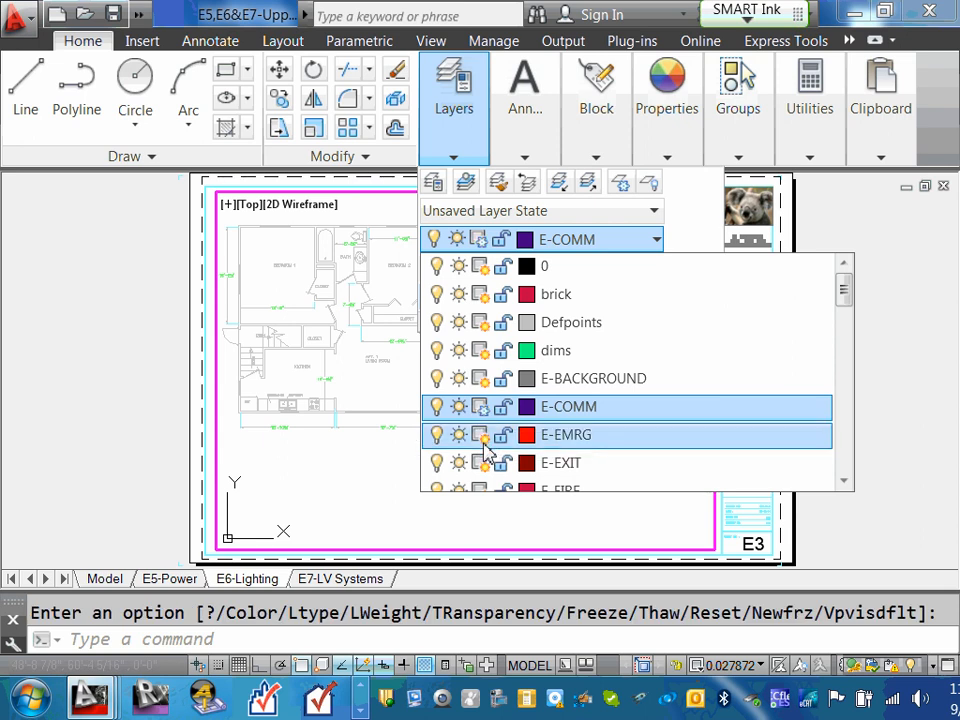
scroll(488, 455, "down", 1)
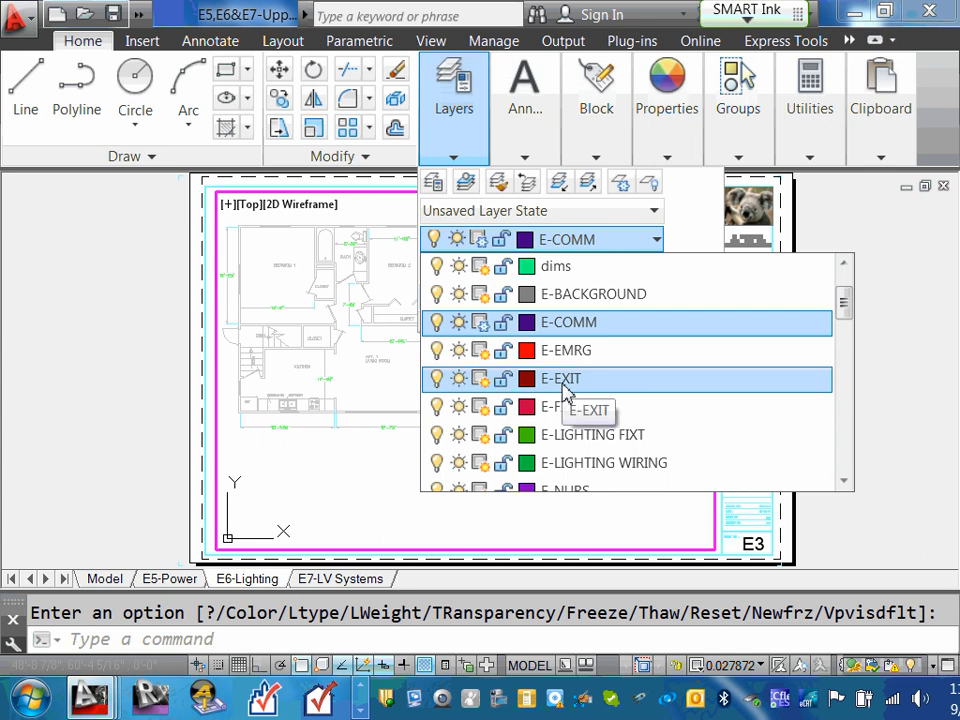
left_click(487, 411)
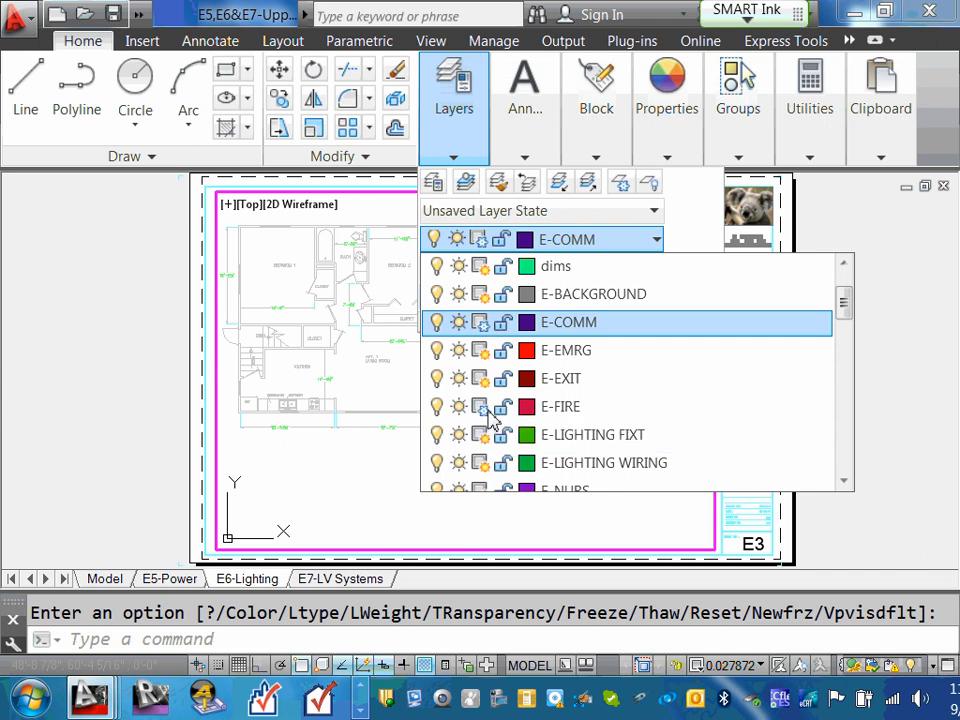
Freeze the E-NURS and E-PHONE DATA layers in the active E6-Lighting viewport
scroll(492, 415, "down", 1)
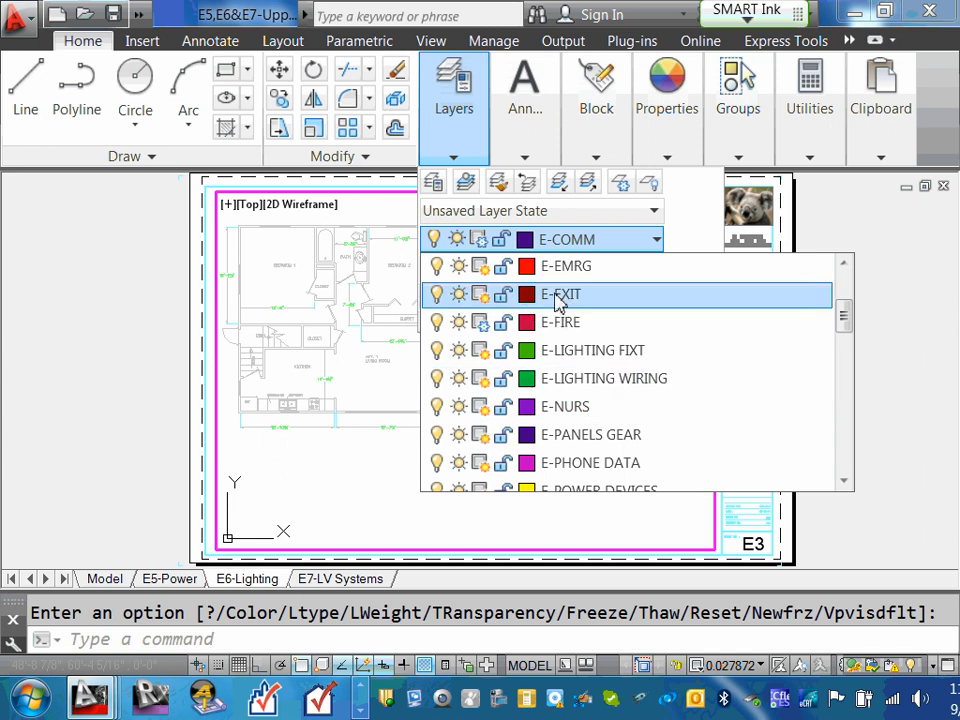
scroll(560, 310, "up", 1)
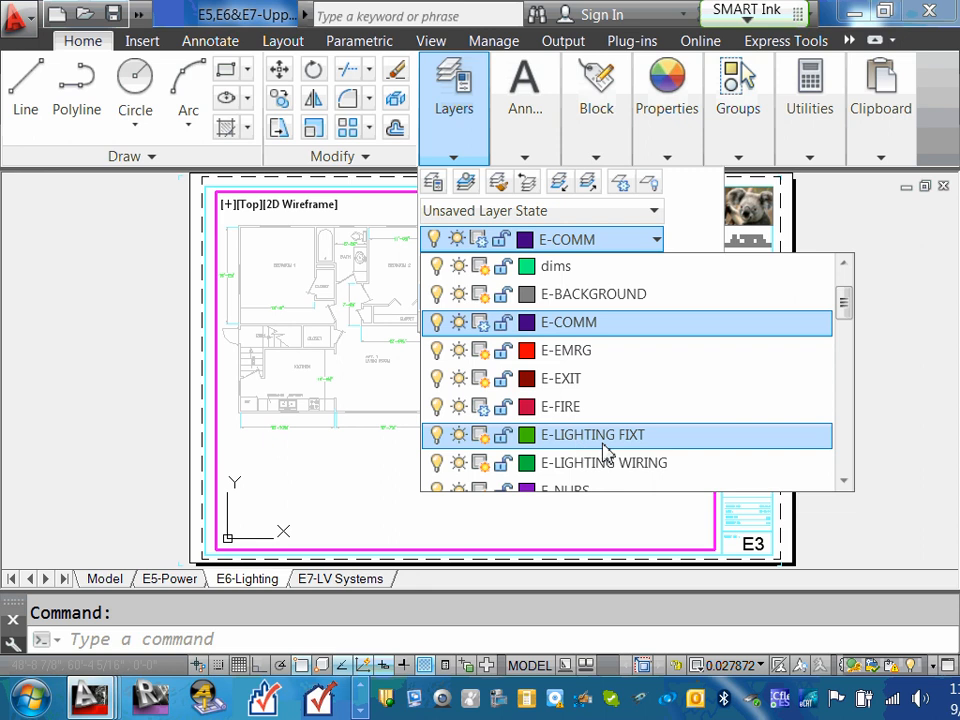
left_click(843, 482)
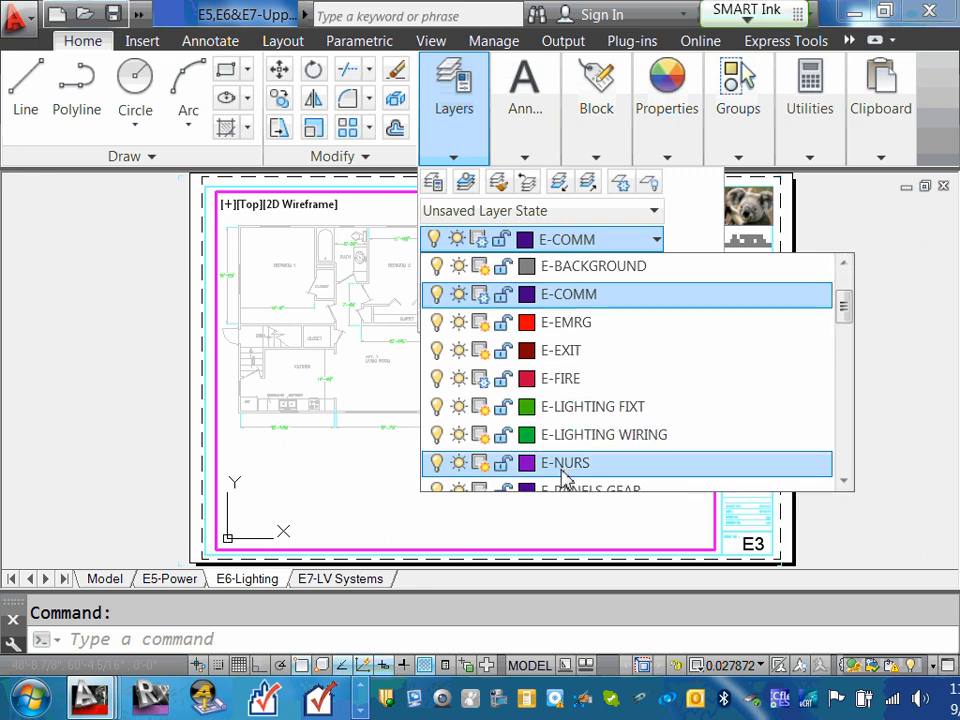
left_click(484, 465)
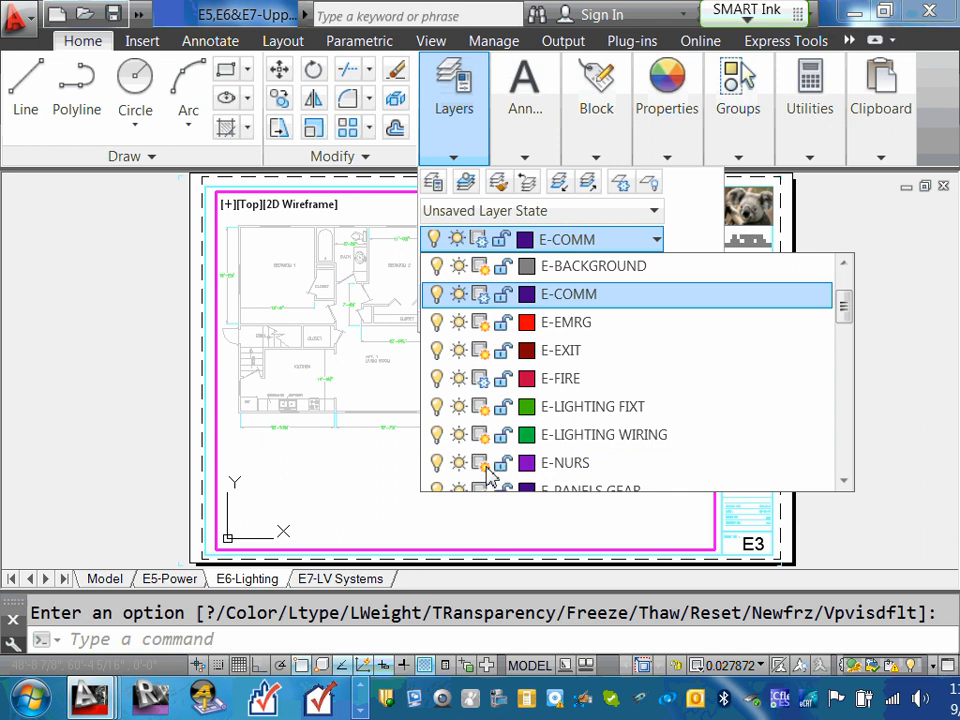
left_click(844, 483)
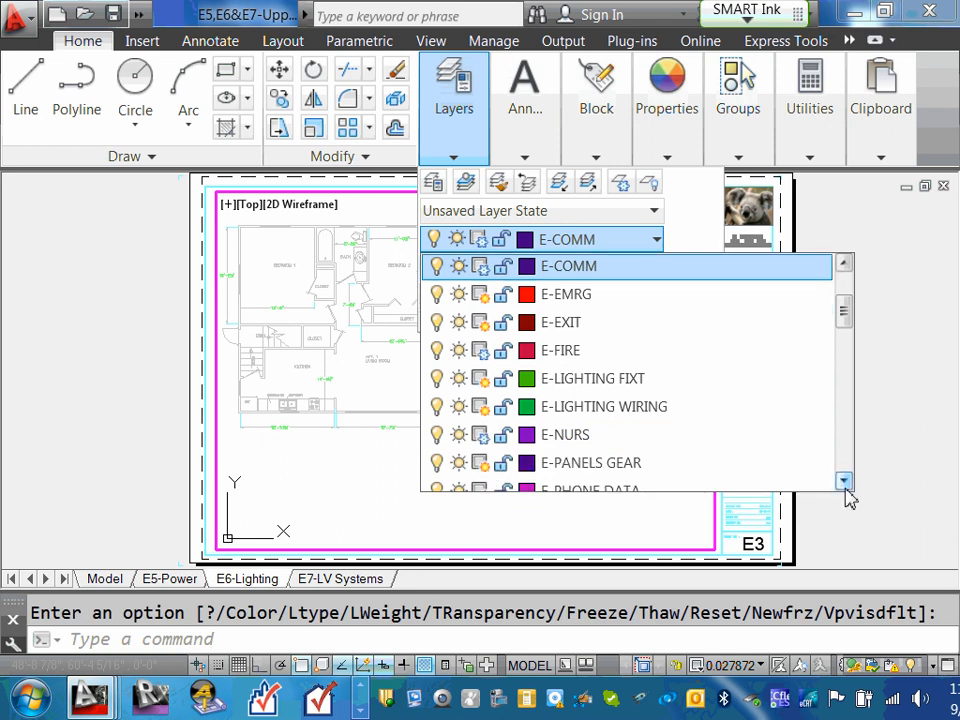
double_click(845, 483)
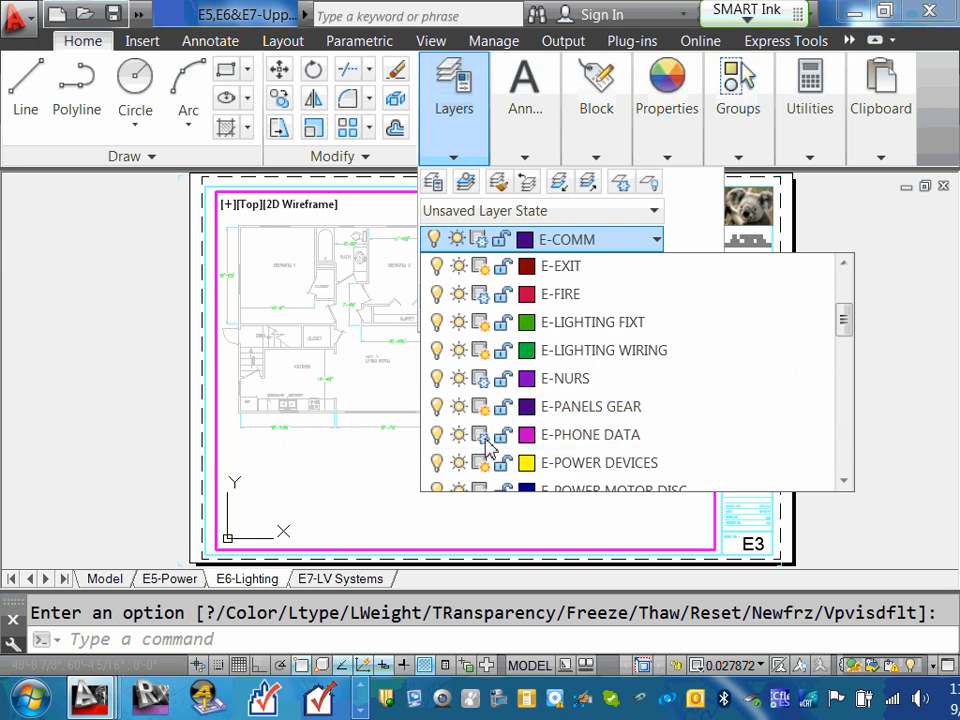
Freeze E-POWER DEVICES, E-POWER MOTOR DISC, E-POWER WIRING and E-SECURITY in the E6-Lighting viewport, and check the remaining layers
scroll(487, 447, "down", 1)
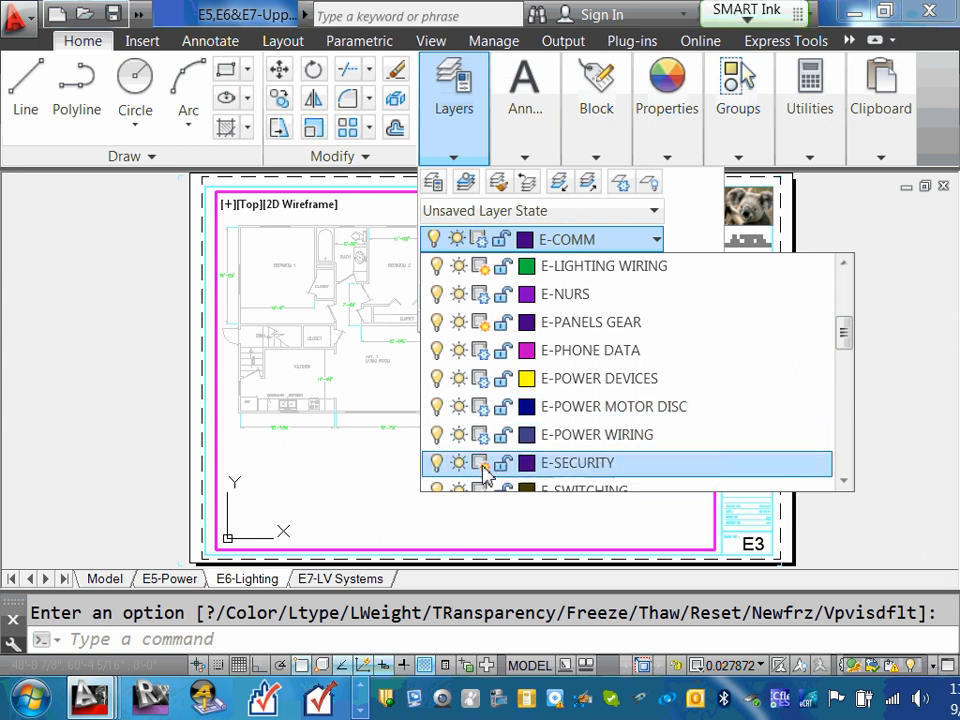
scroll(483, 473, "down", 1)
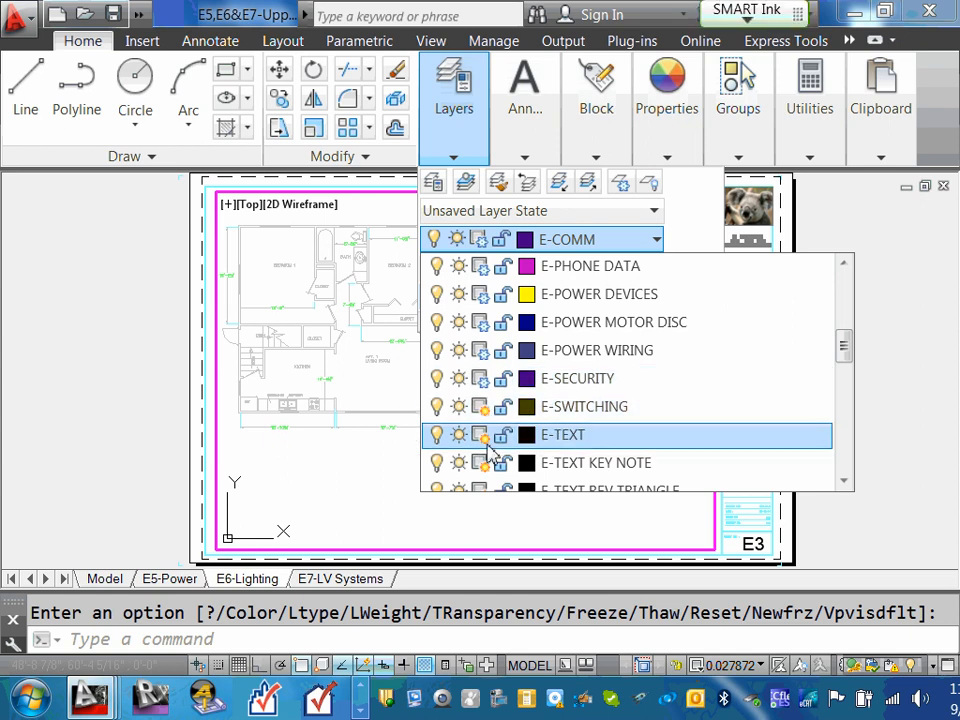
scroll(634, 458, "down", 1)
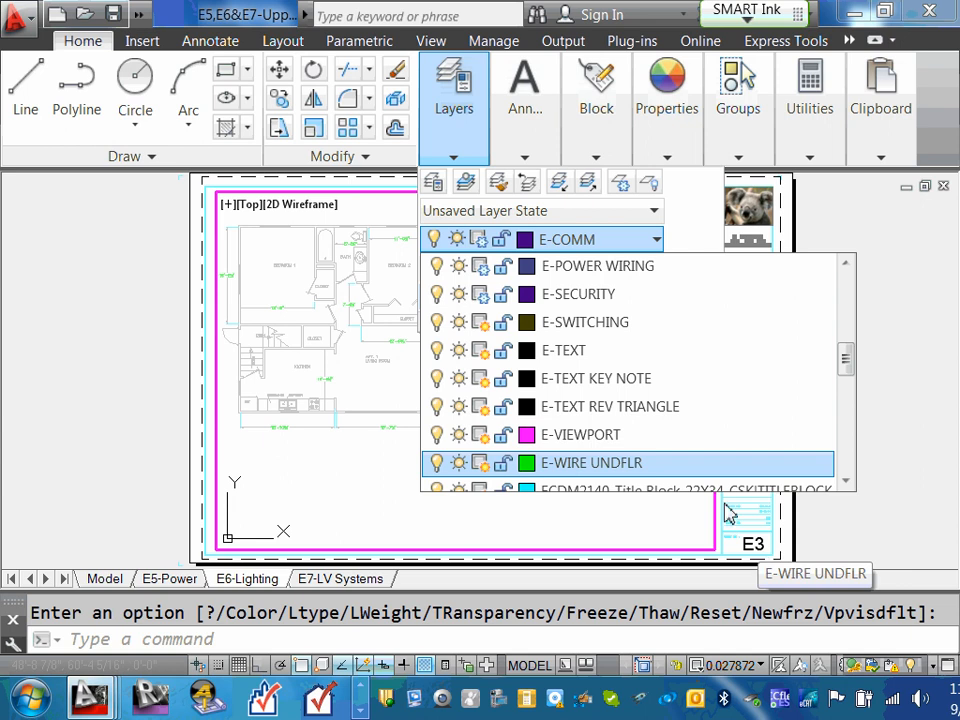
scroll(444, 480, "down", 1)
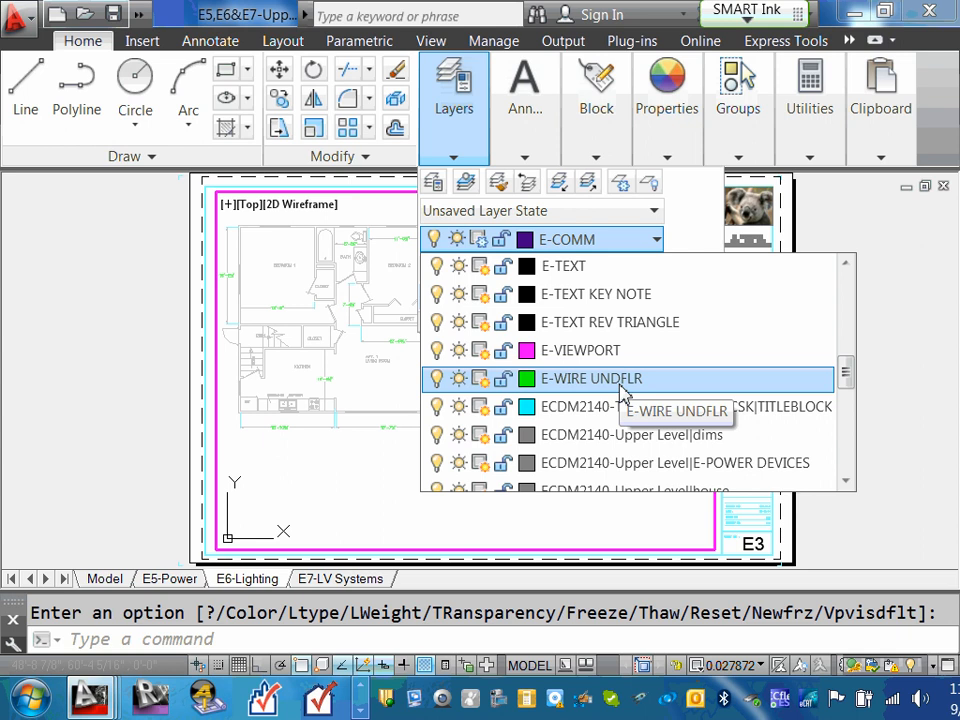
left_click(755, 546)
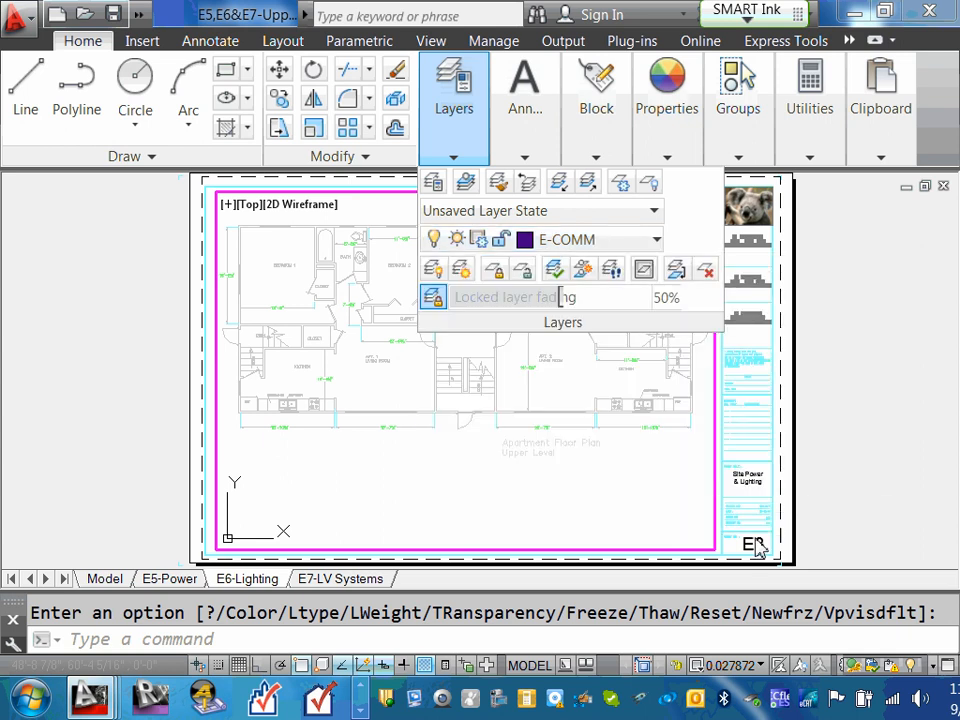
Change the sheet number in the E6-Lighting title block to E6
double_click(754, 548)
double_click(754, 548)
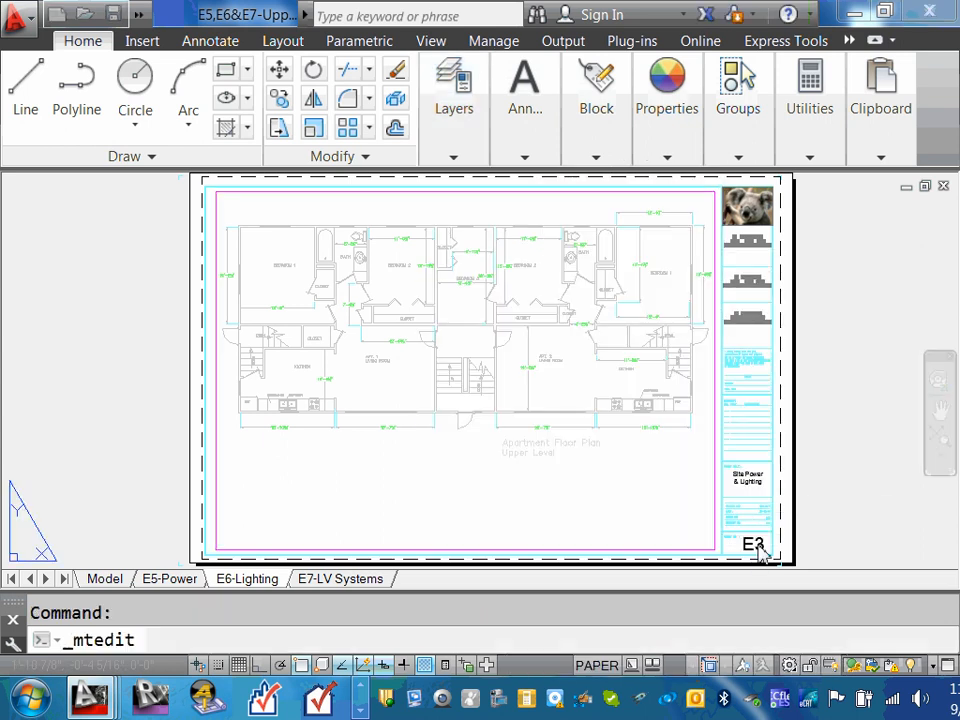
left_click_drag(755, 547, 776, 553)
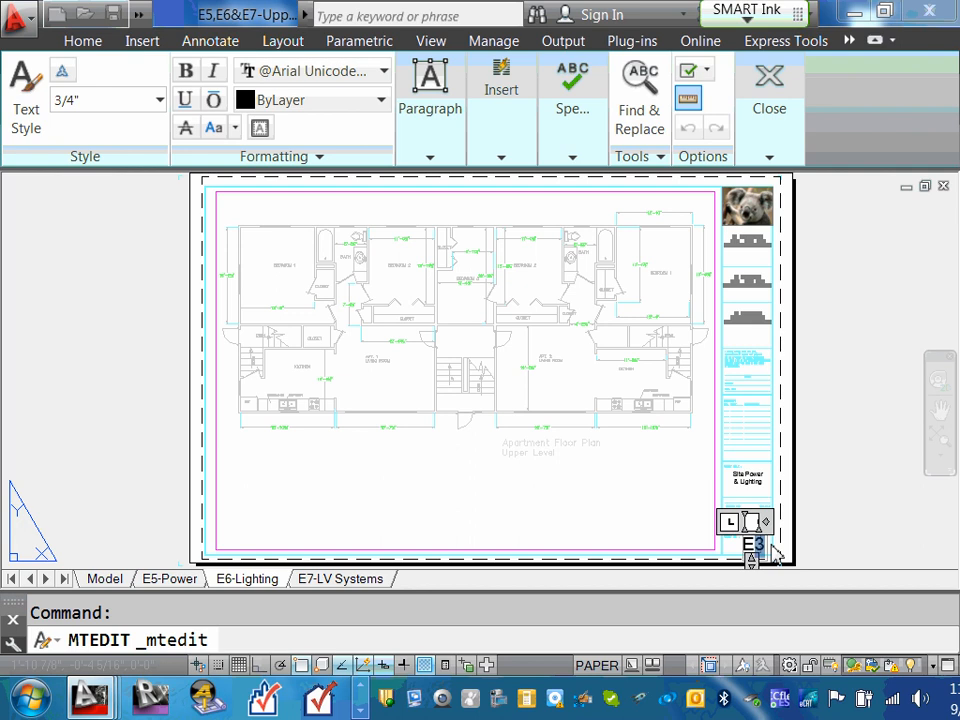
type("6")
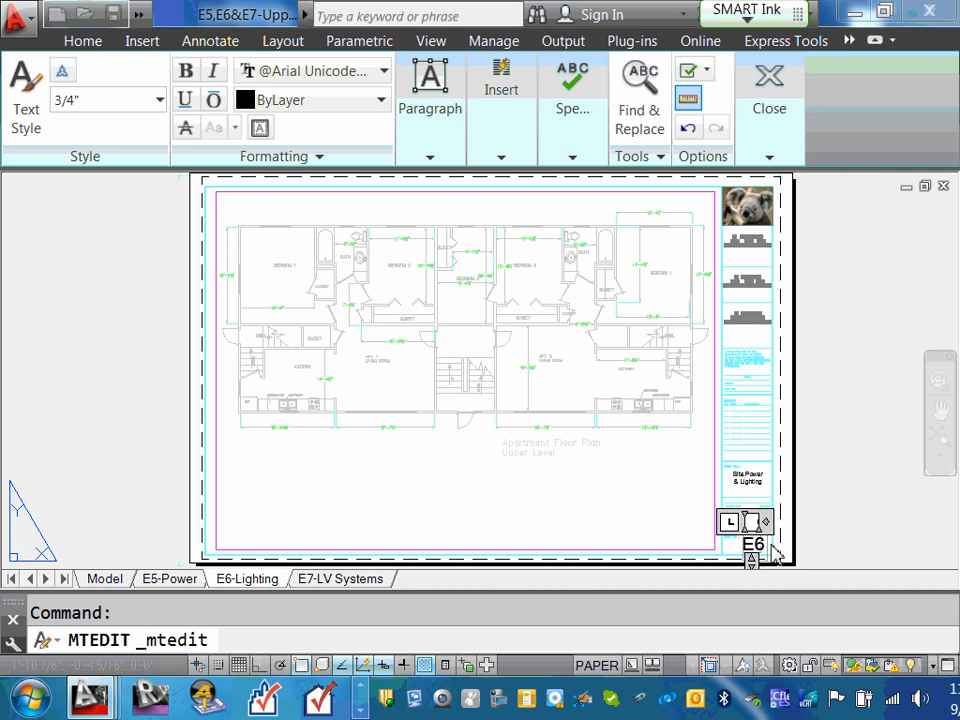
Replace the sheet title in the E6-Lighting title block with "Upper Level Lighting"
double_click(735, 480)
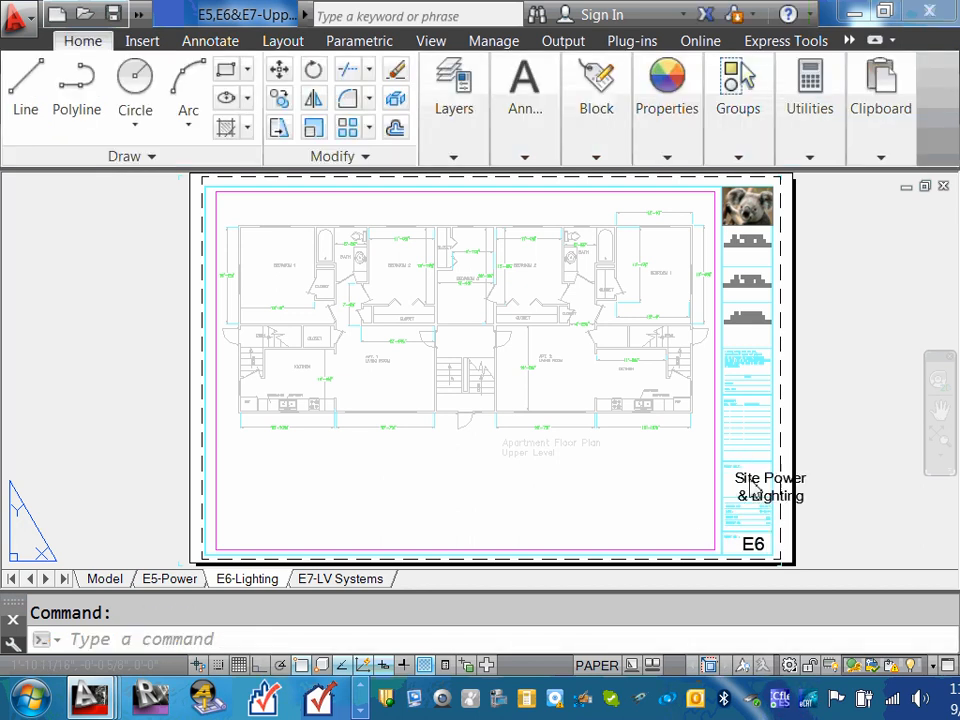
left_click_drag(737, 479, 812, 497)
type("Upper")
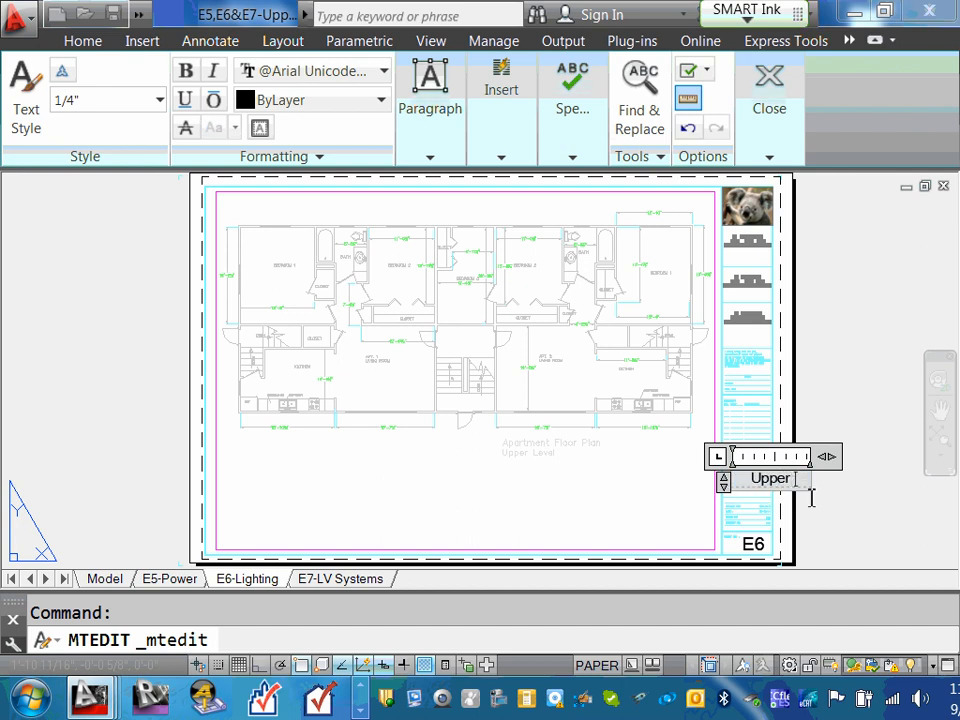
type(" Level")
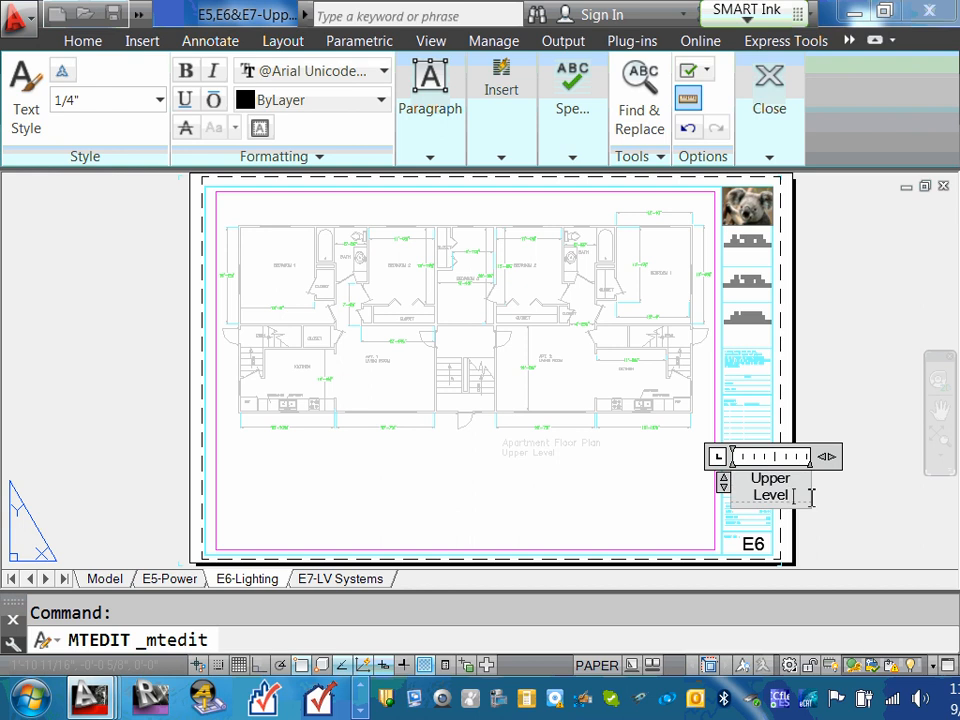
type(" P")
key("BackSpace")
type("Lighting")
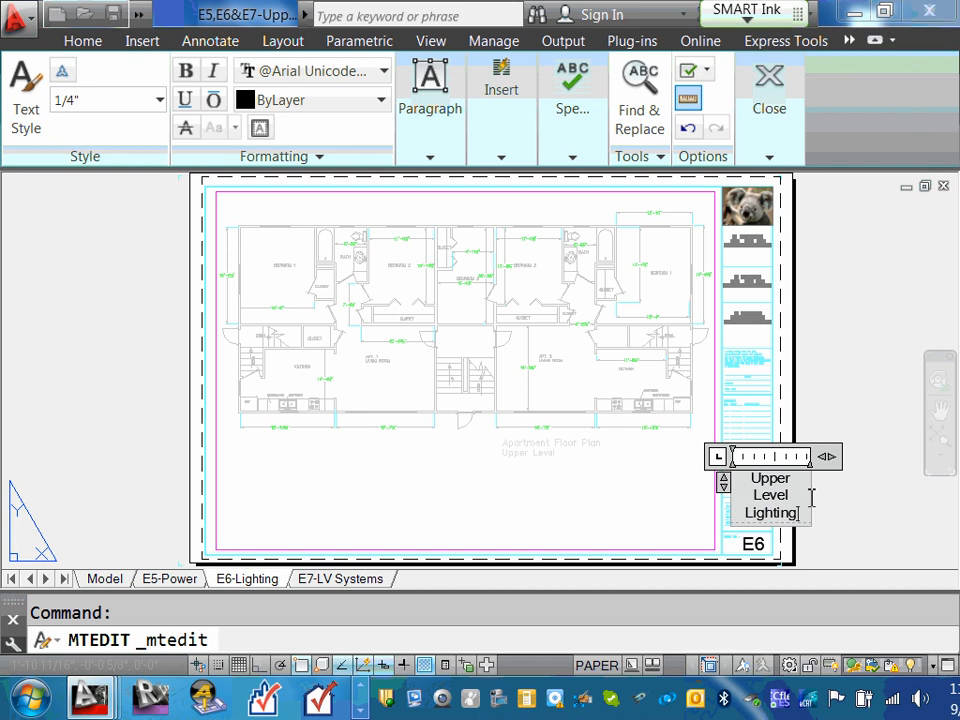
left_click(909, 483)
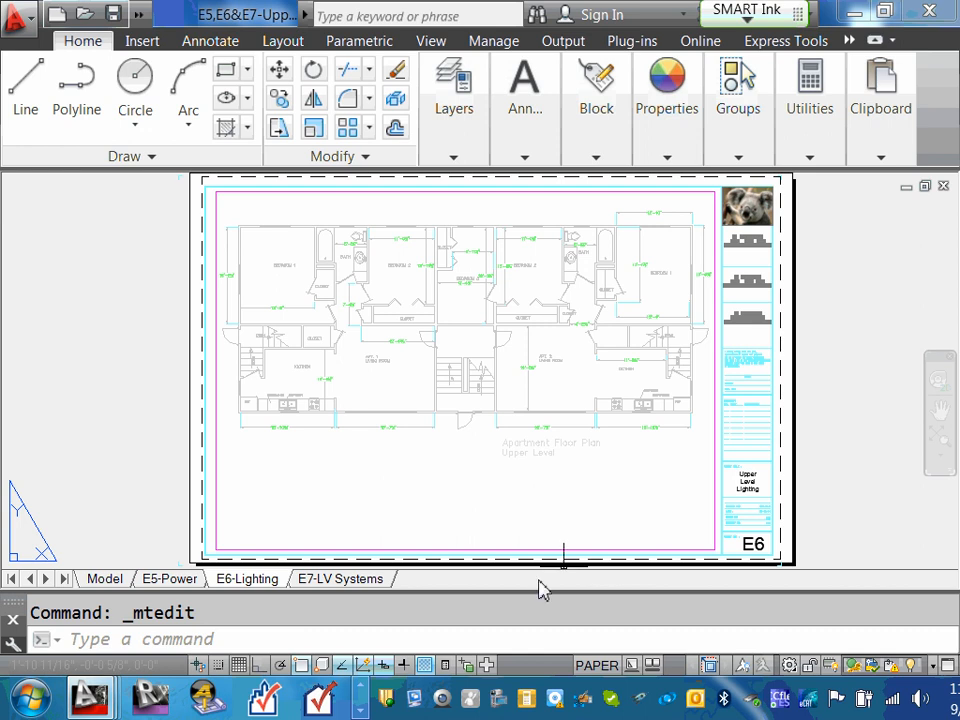
Activate the E7-LV Systems viewport and freeze E-EMRG, E-EXIT, E-LIGHTING FIXT and E-LIGHTING WIRING in that viewport only
left_click(342, 580)
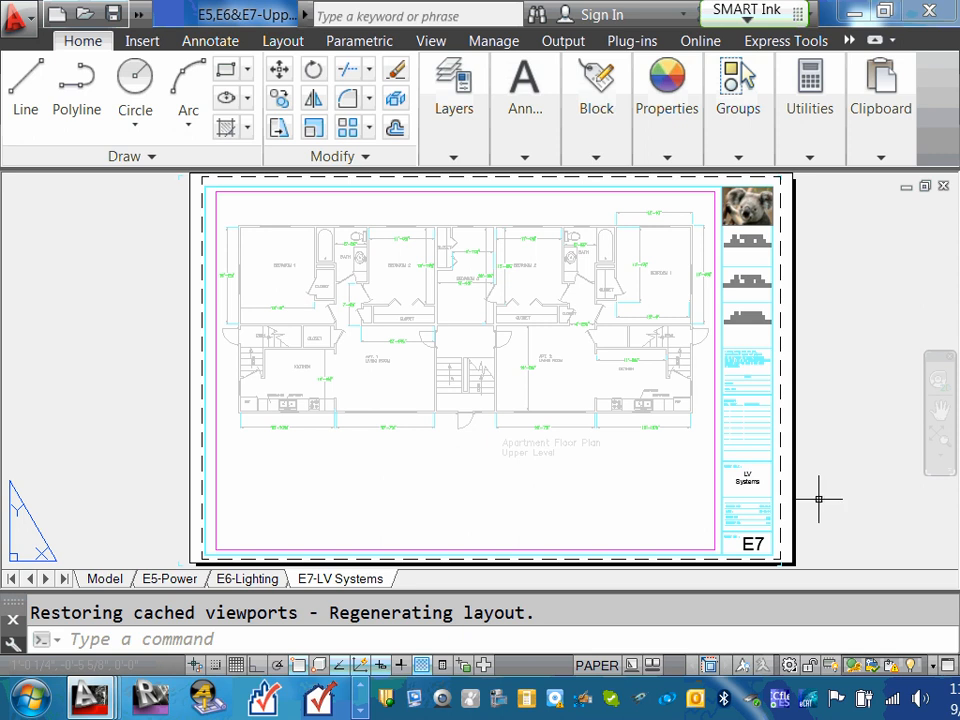
double_click(550, 483)
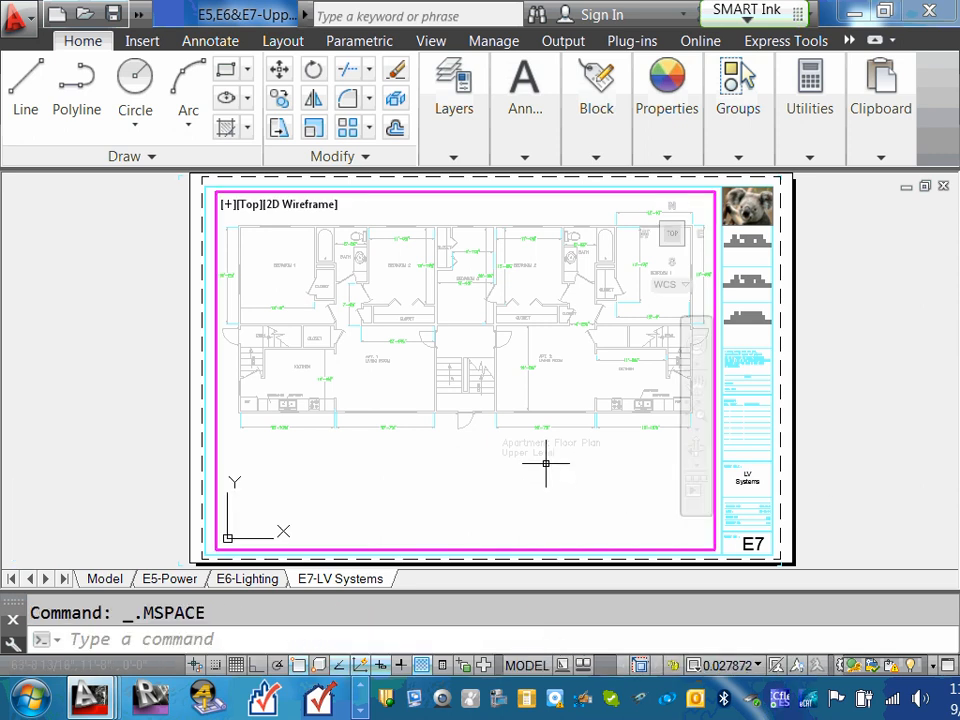
left_click(458, 152)
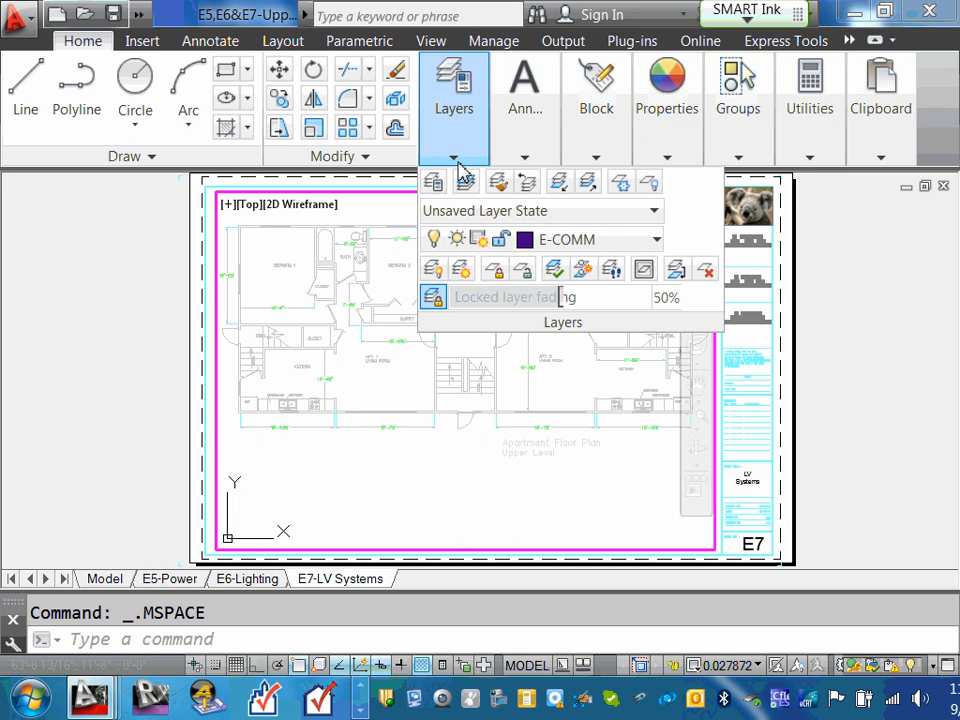
left_click(660, 245)
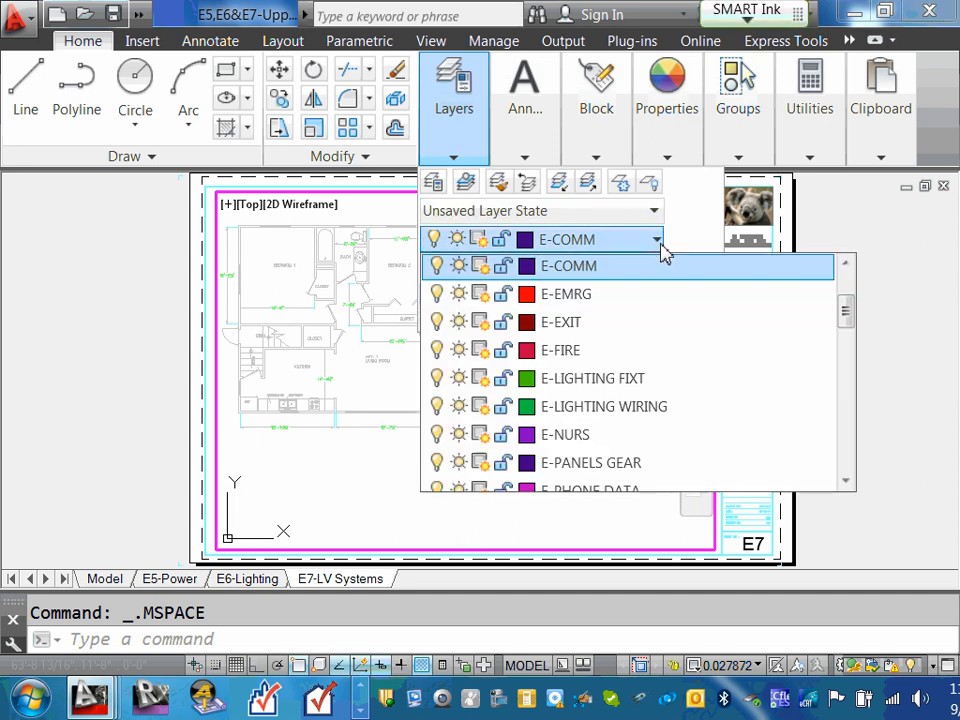
scroll(610, 365, "up", 2)
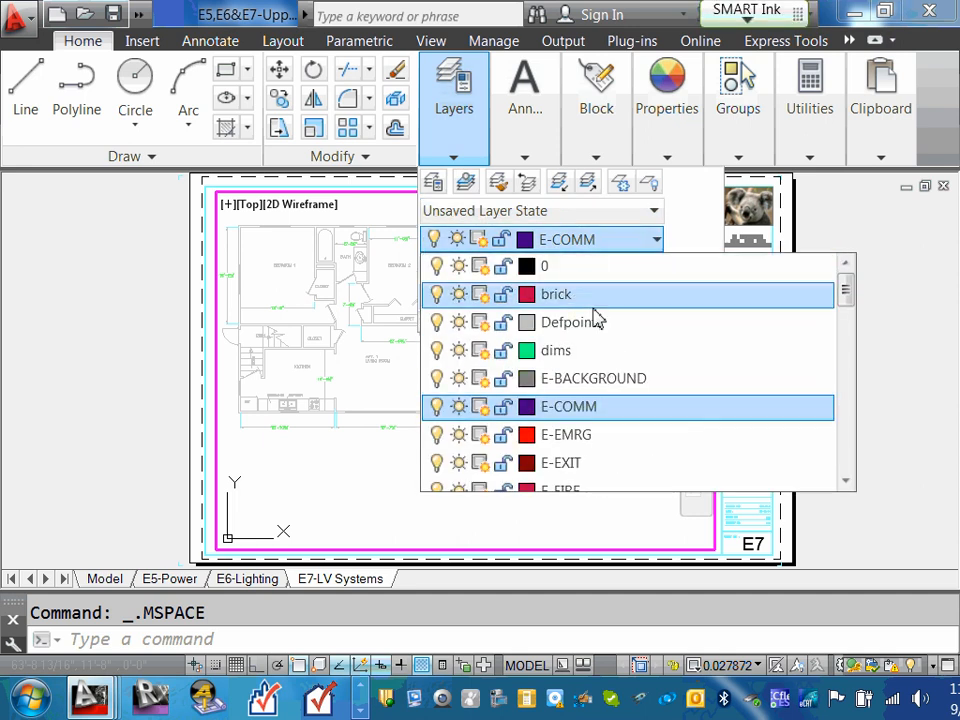
left_click(483, 445)
scroll(489, 448, "down", 1)
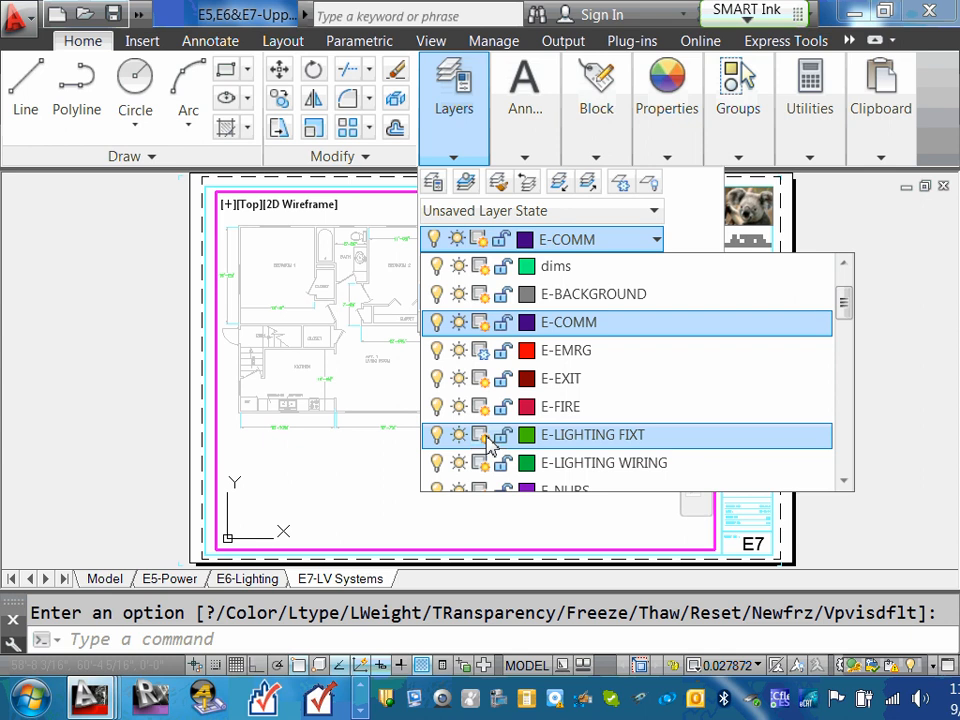
left_click(483, 351)
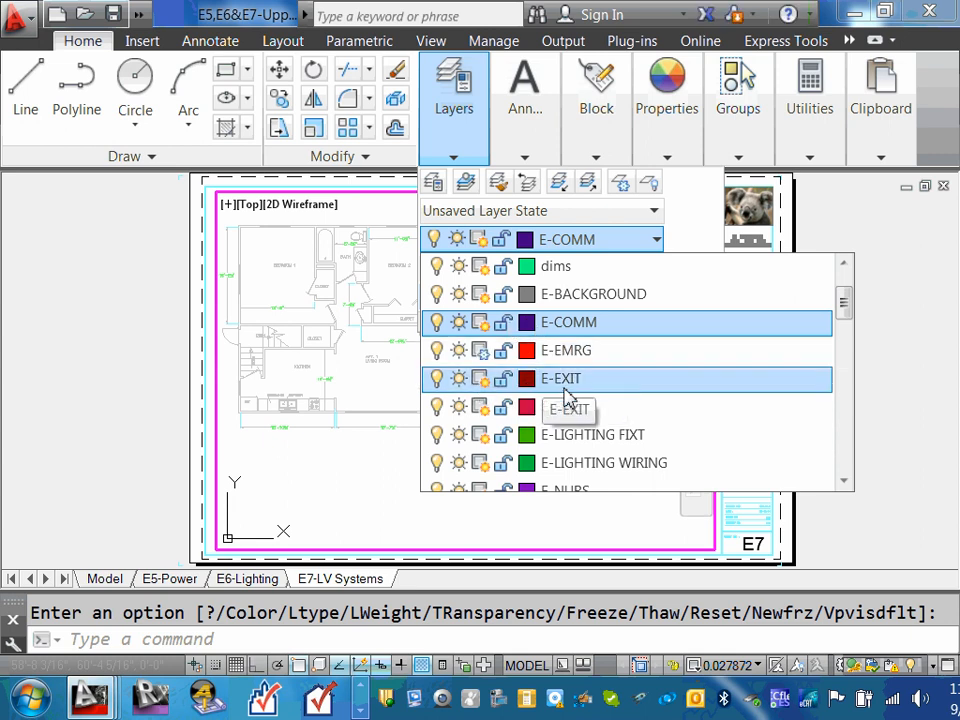
left_click(482, 382)
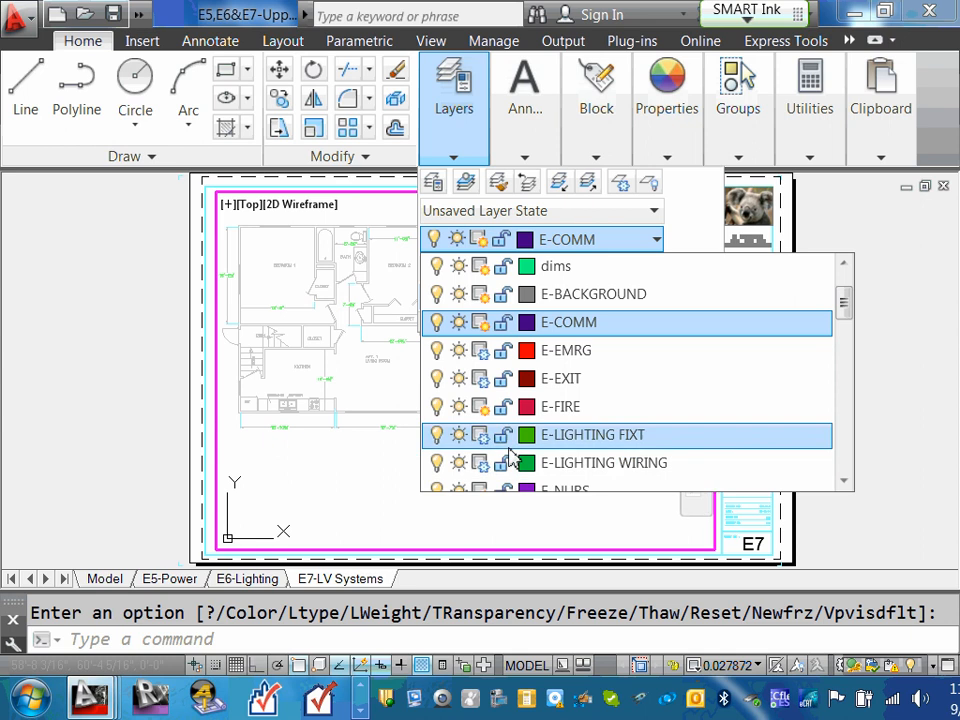
Freeze E-POWER DEVICES, E-POWER MOTOR DISC, E-POWER WIRING and E-SWITCHING in the E7 viewport, and return to paper space
scroll(510, 452, "down", 2)
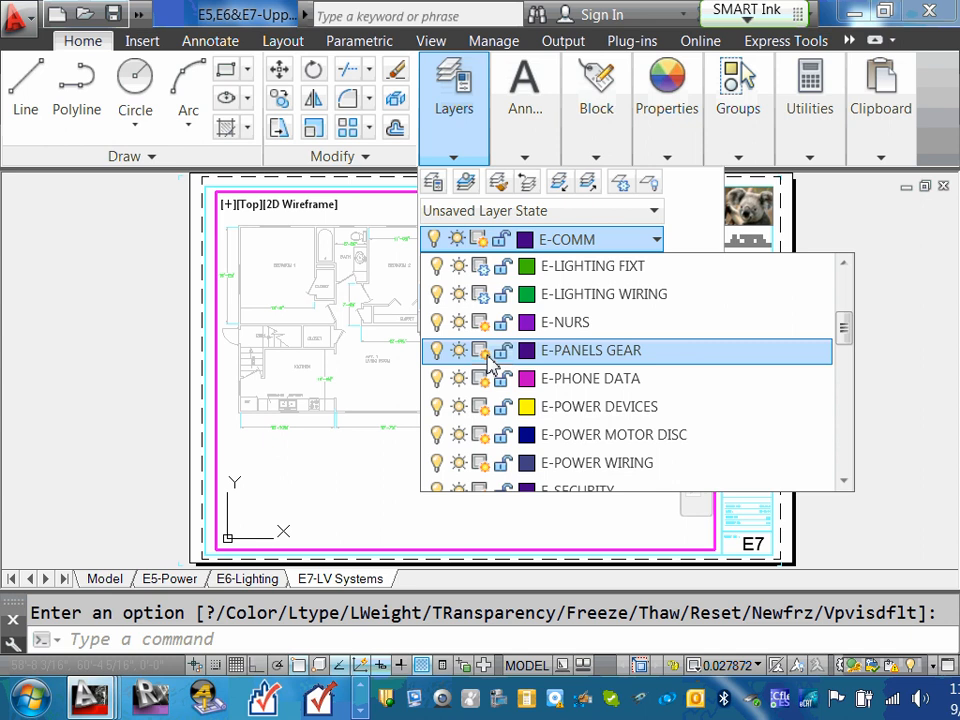
left_click(483, 409)
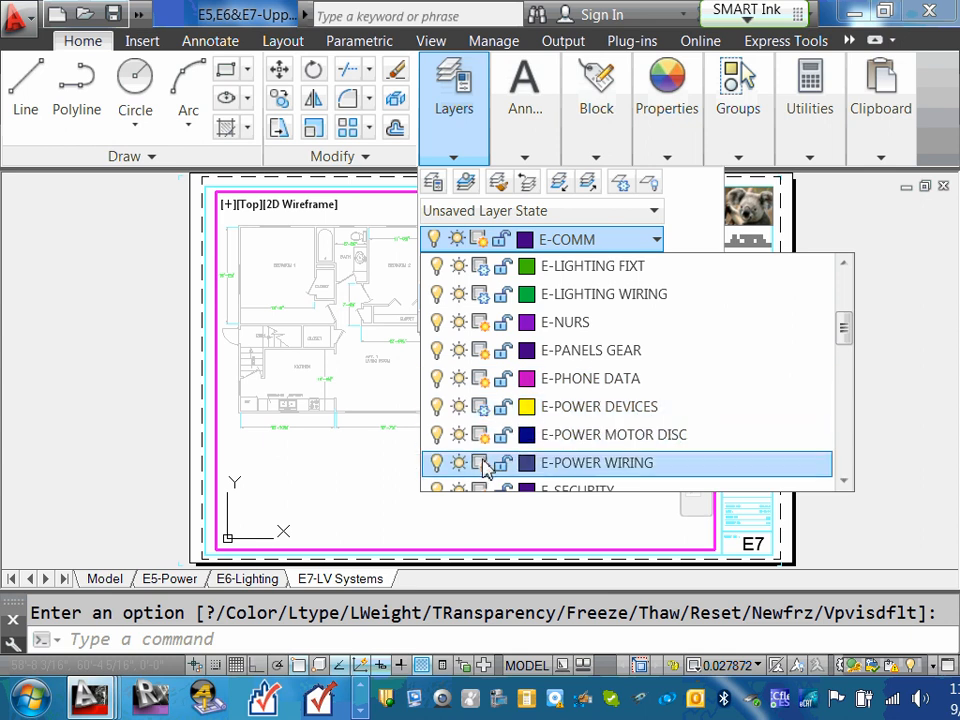
left_click(485, 441)
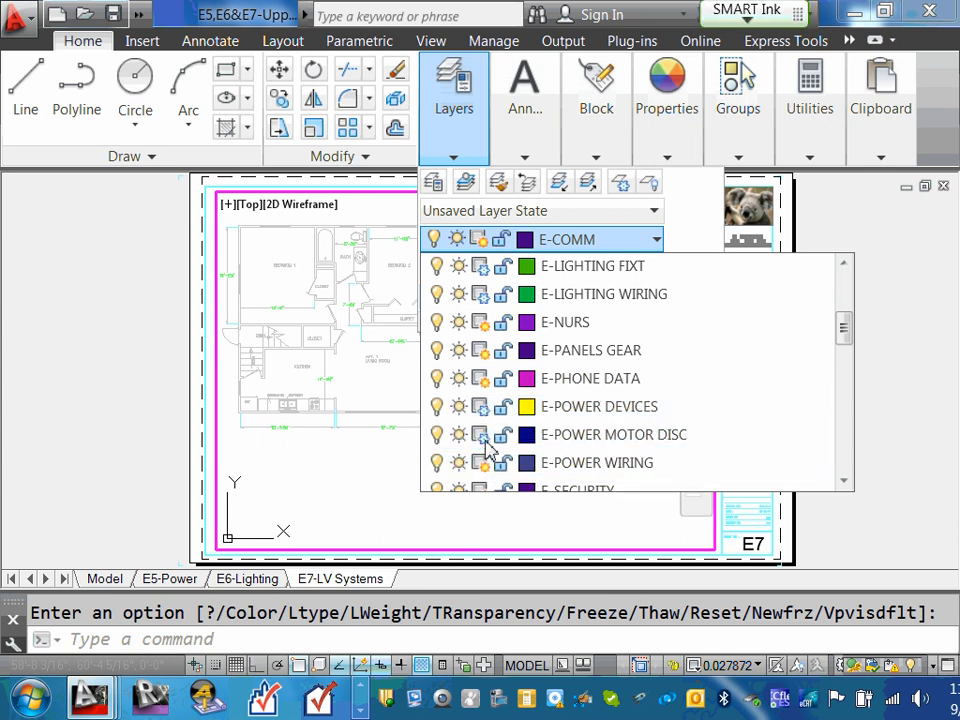
scroll(490, 445, "down", 1)
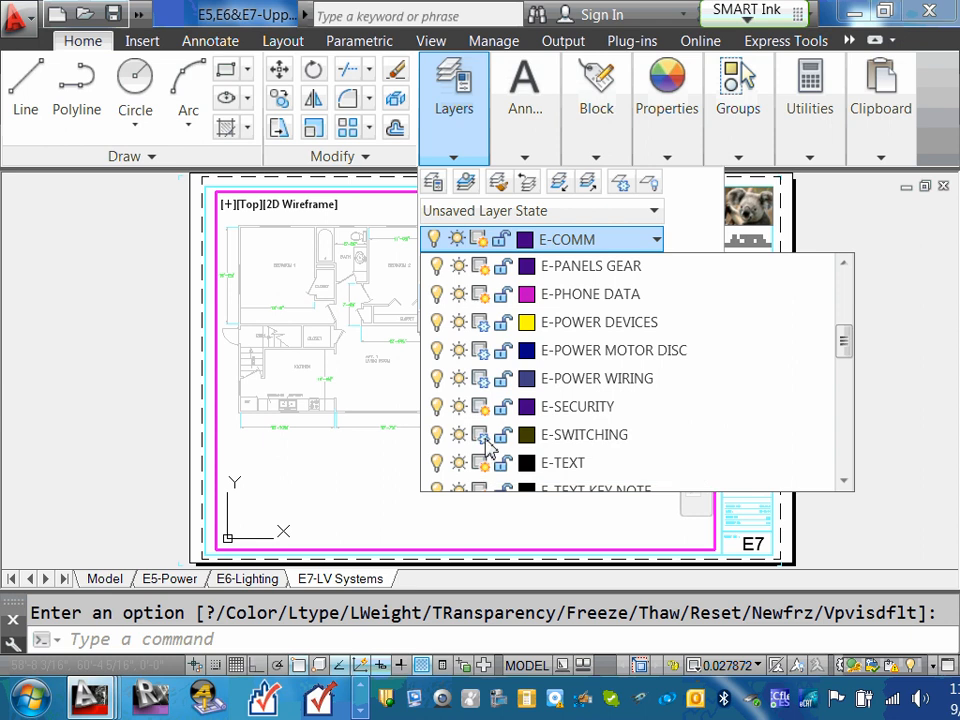
scroll(487, 445, "down", 1)
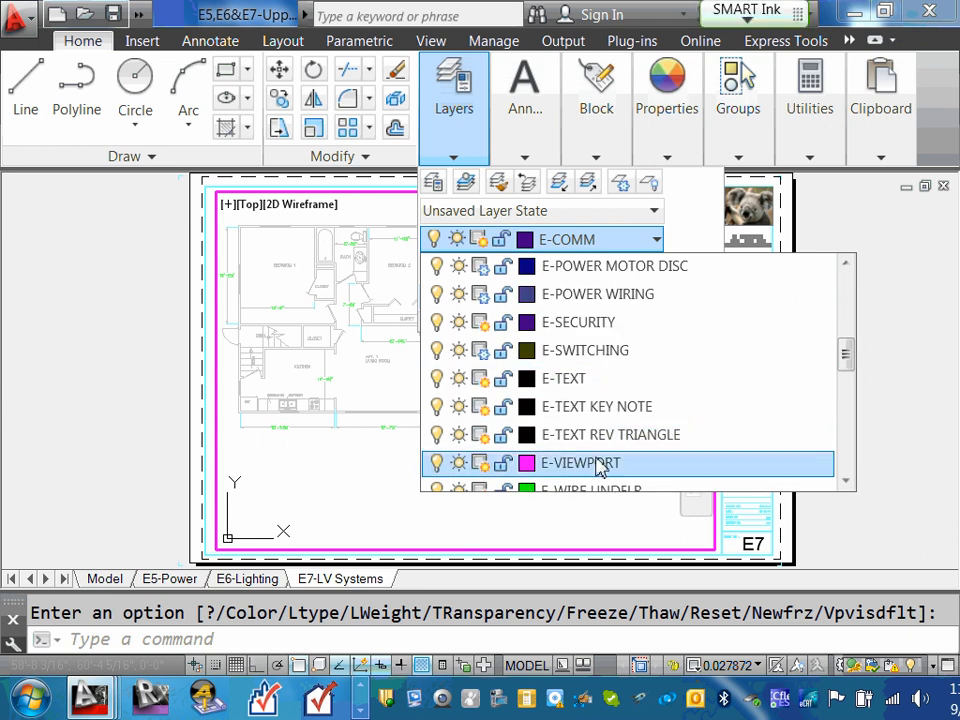
scroll(590, 462, "down", 1)
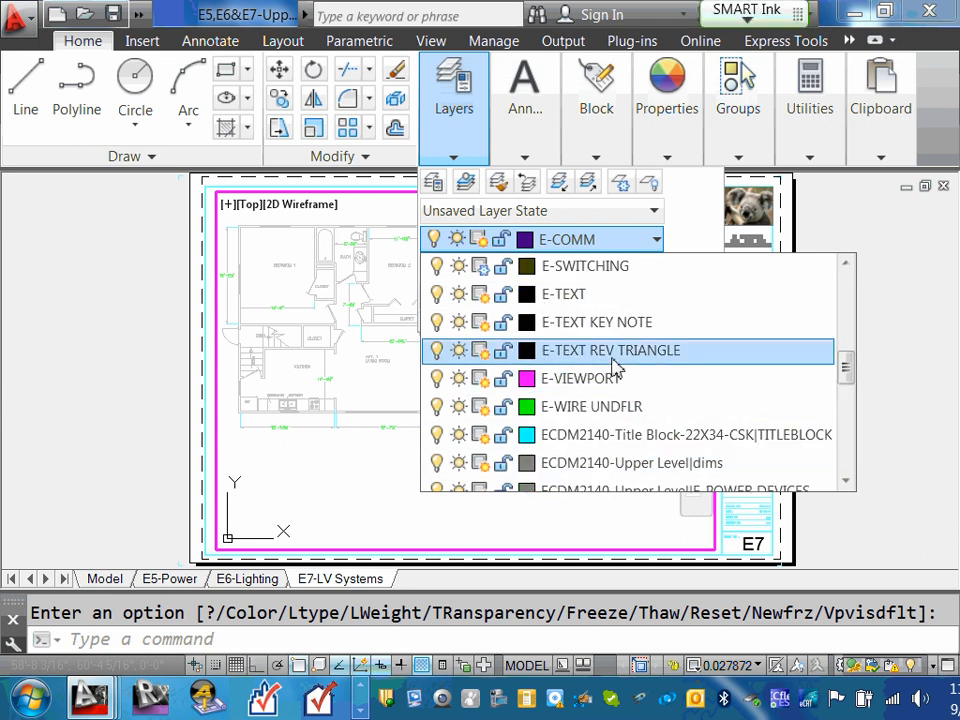
left_click(870, 538)
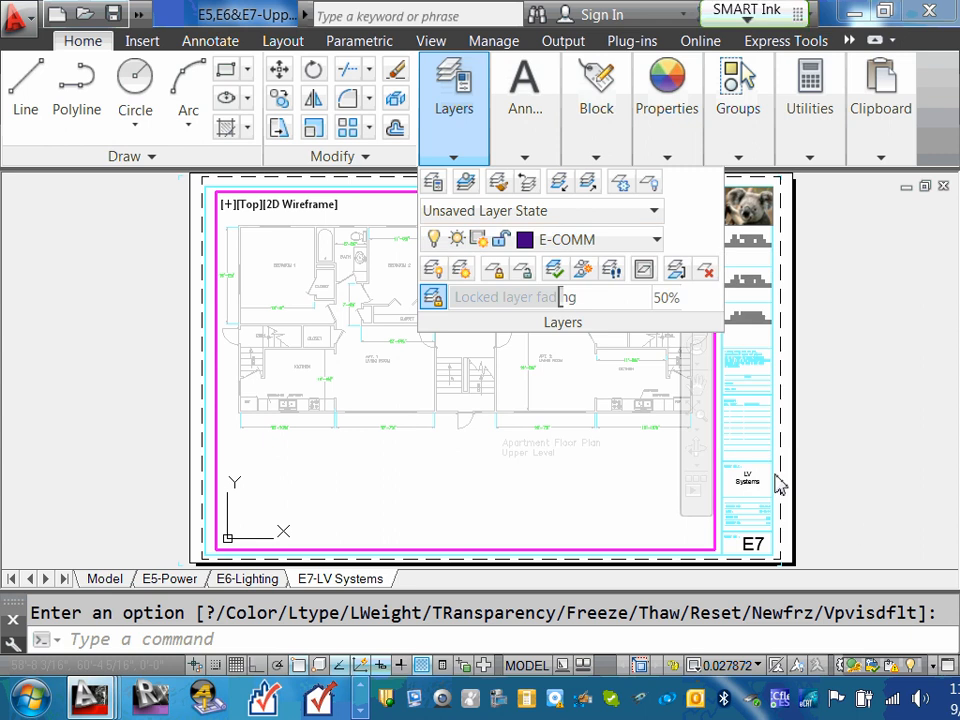
double_click(759, 418)
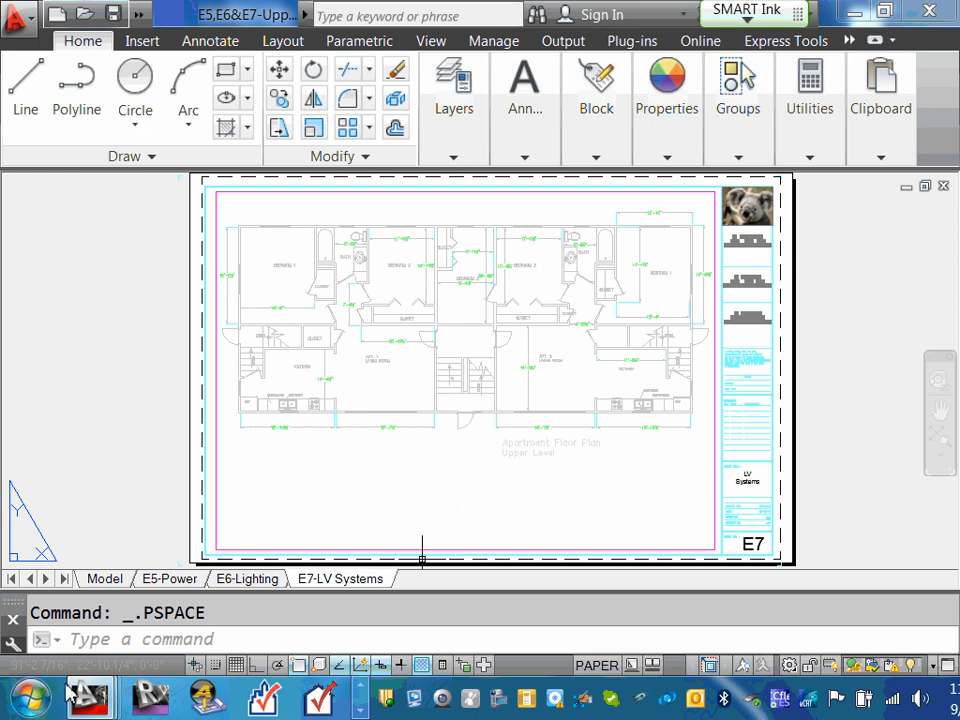
Switch to model space with the whole upper-level floor plan in view and open the Tool Palettes
left_click(98, 577)
scroll(326, 291, "up", 3)
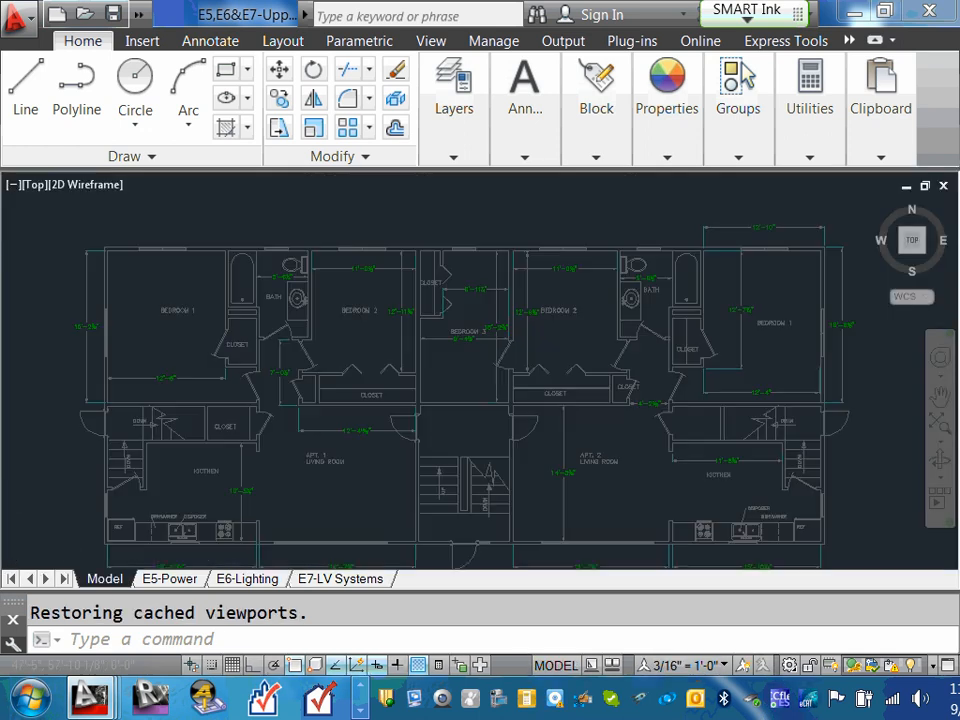
scroll(489, 379, "down", 1)
scroll(471, 333, "down", 2)
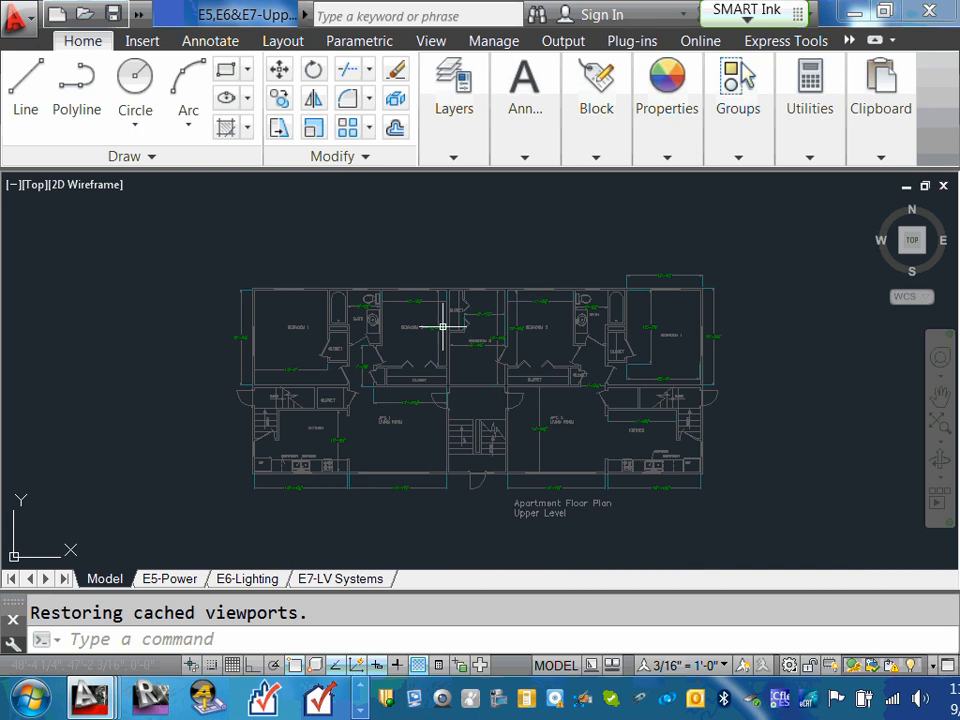
left_click(441, 46)
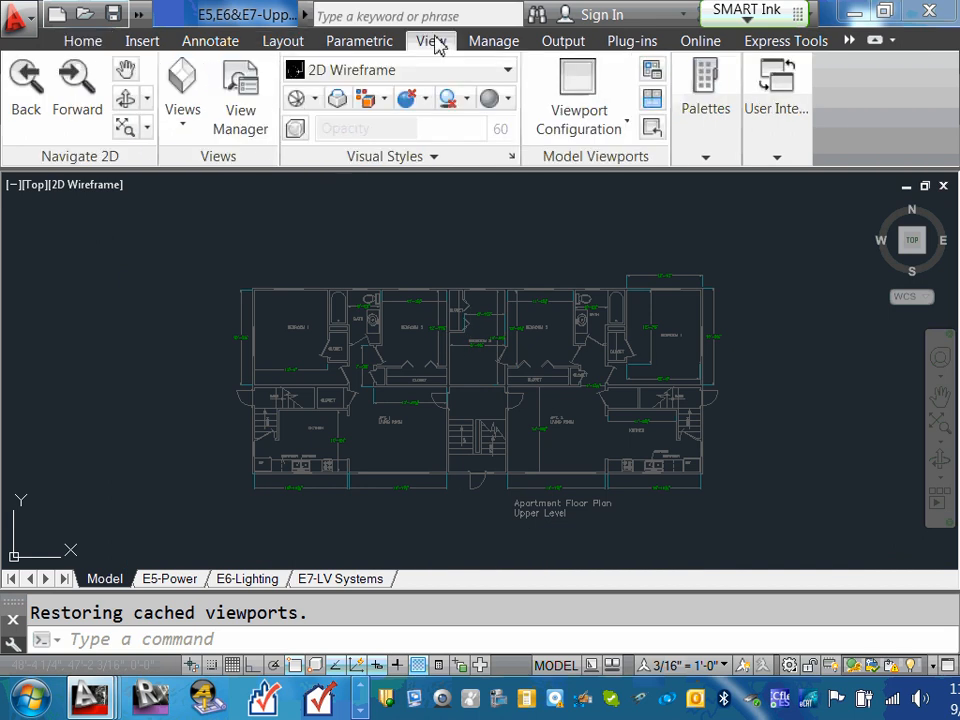
left_click(706, 128)
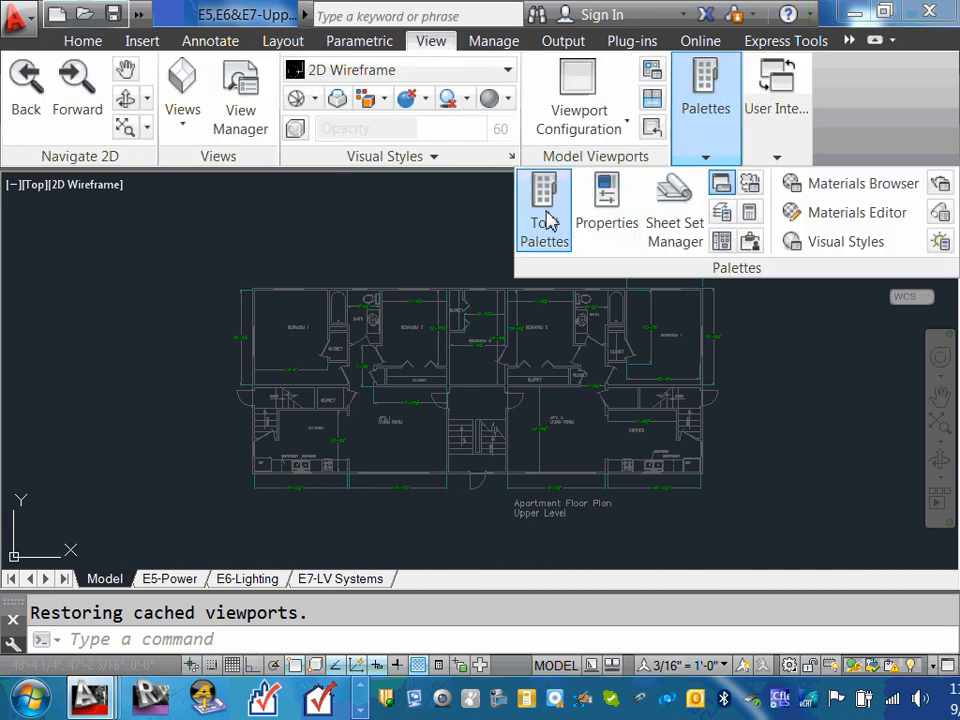
left_click(558, 242)
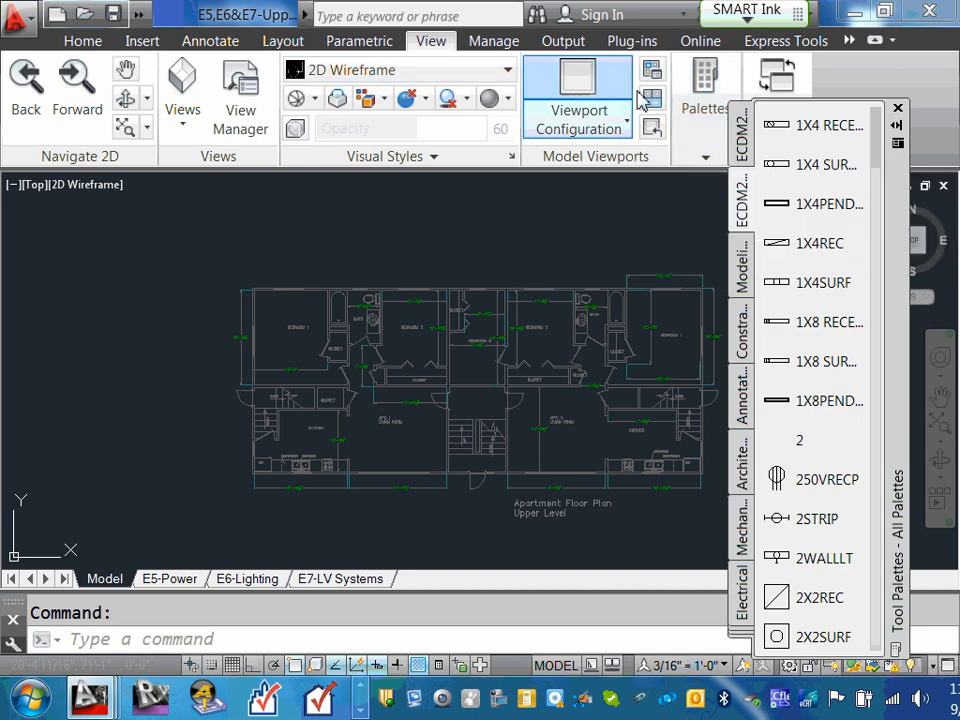
mouse_move(714, 148)
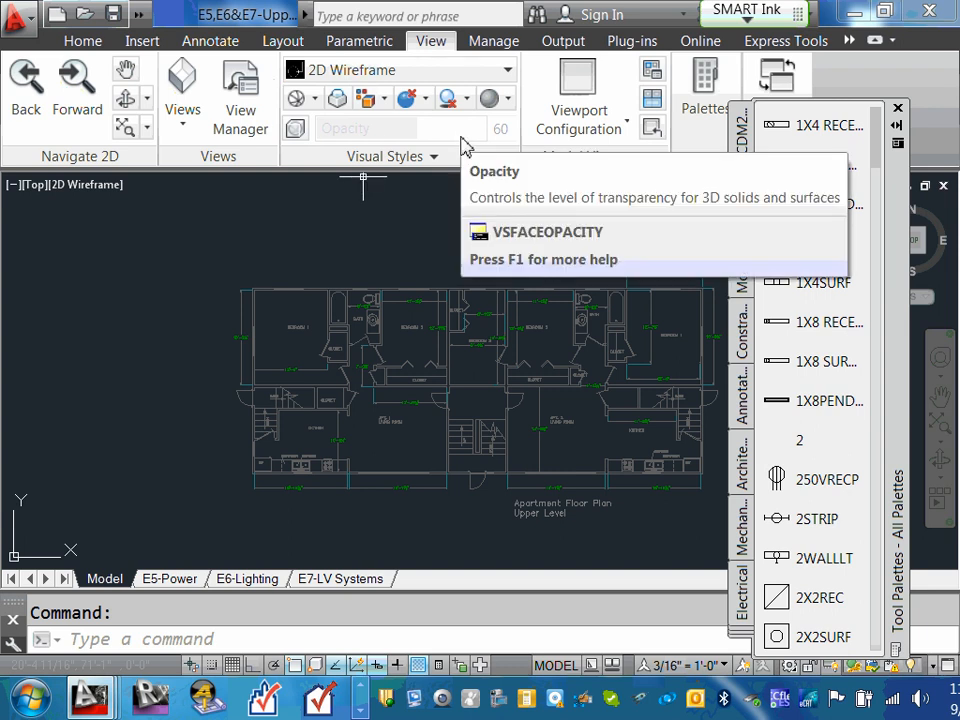
Make E-POWER DEVICES the current layer in model space
left_click(90, 46)
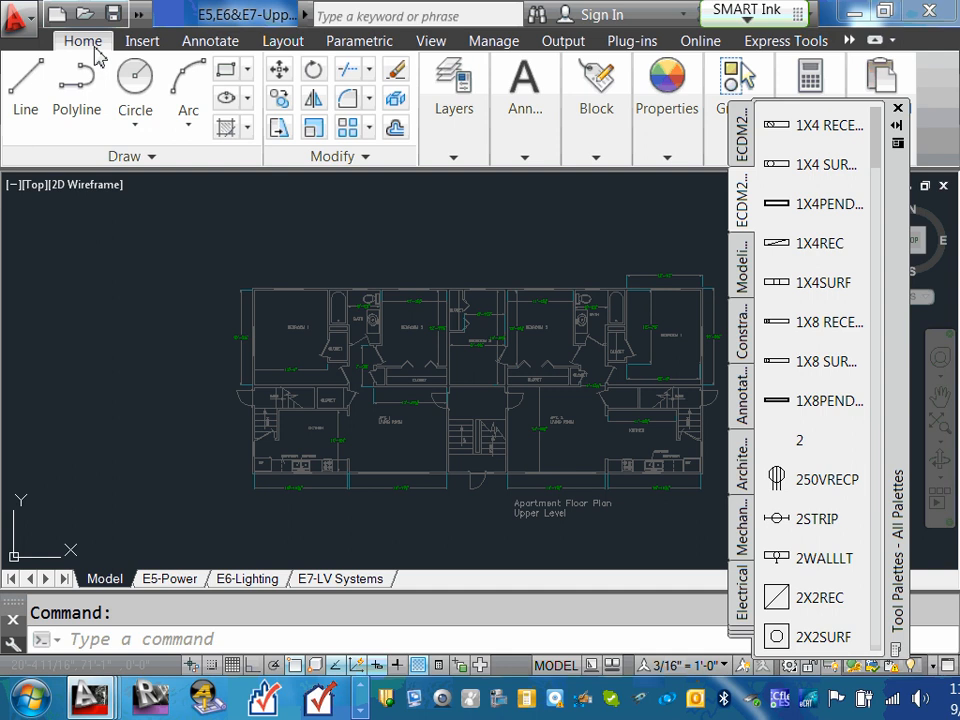
left_click(460, 154)
left_click(460, 163)
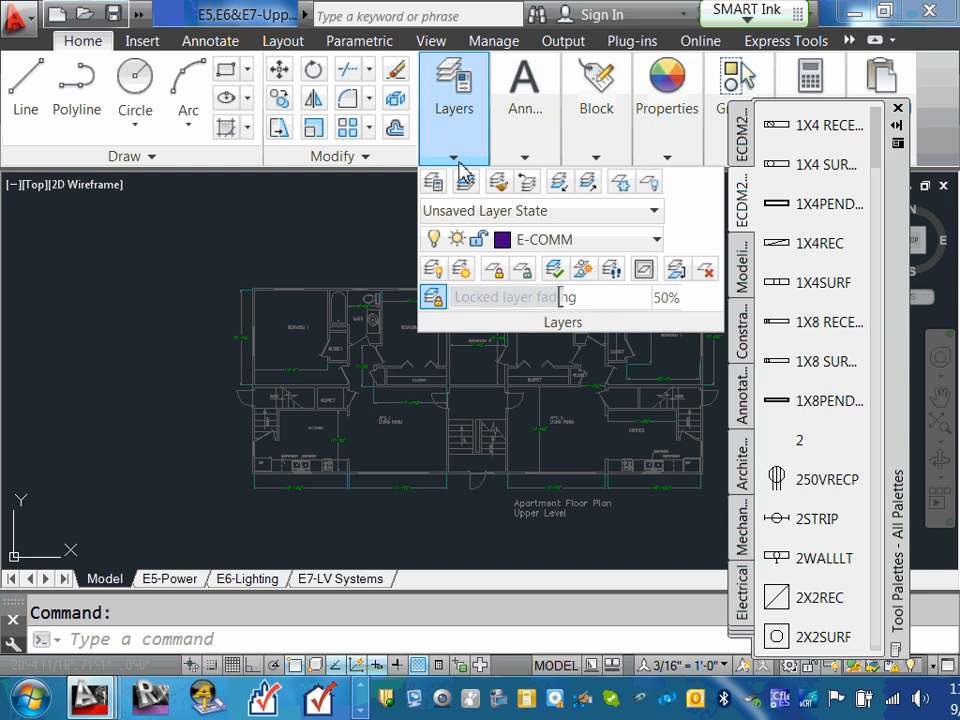
left_click(656, 246)
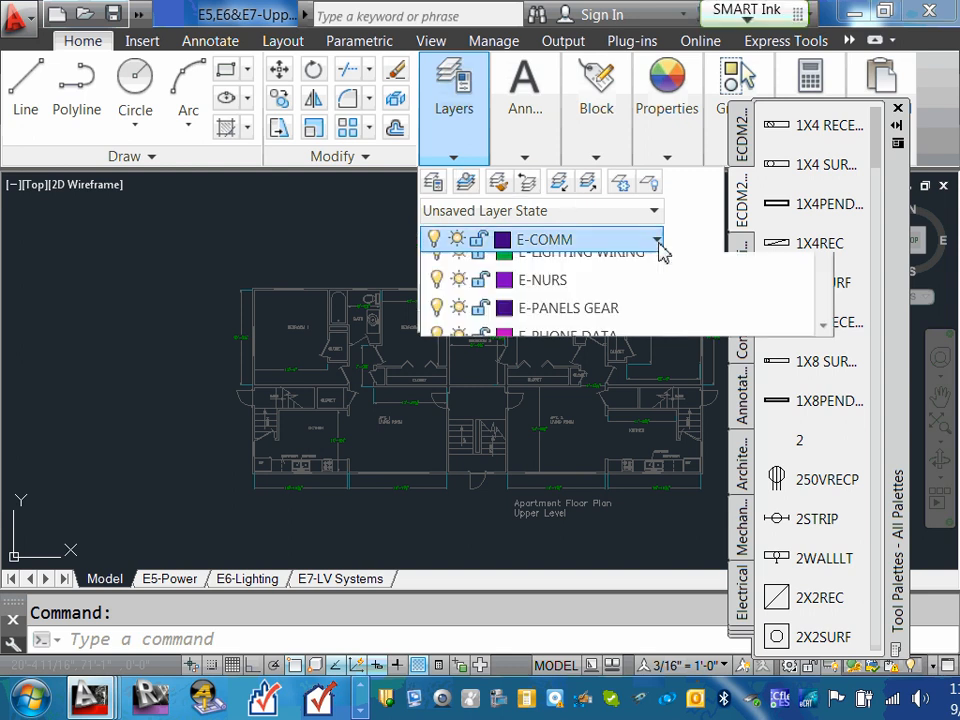
scroll(635, 294, "down", 3)
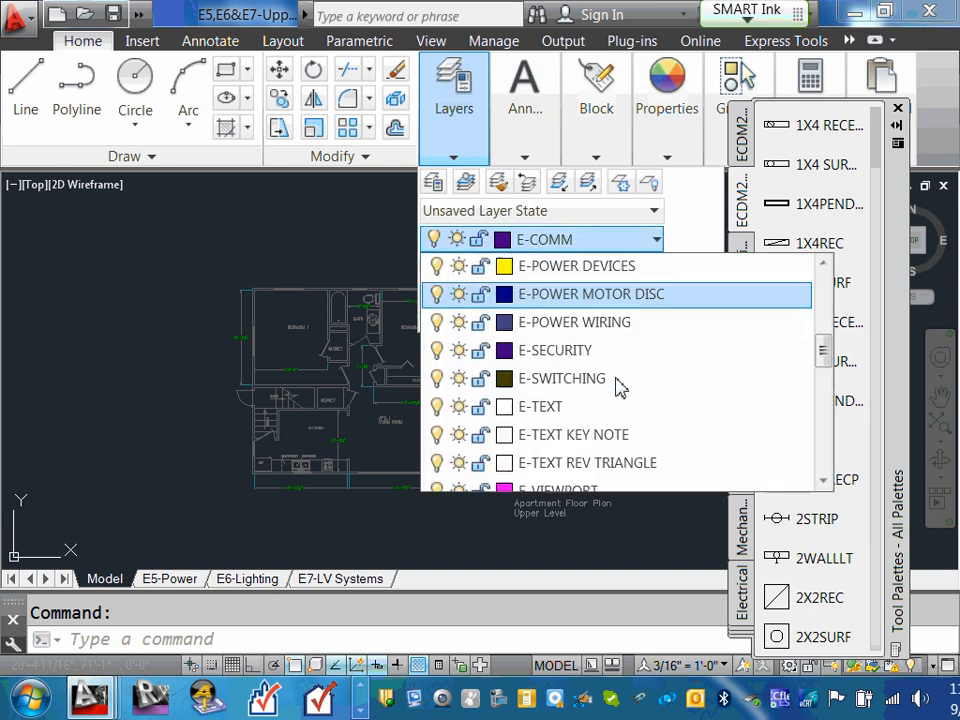
left_click(600, 268)
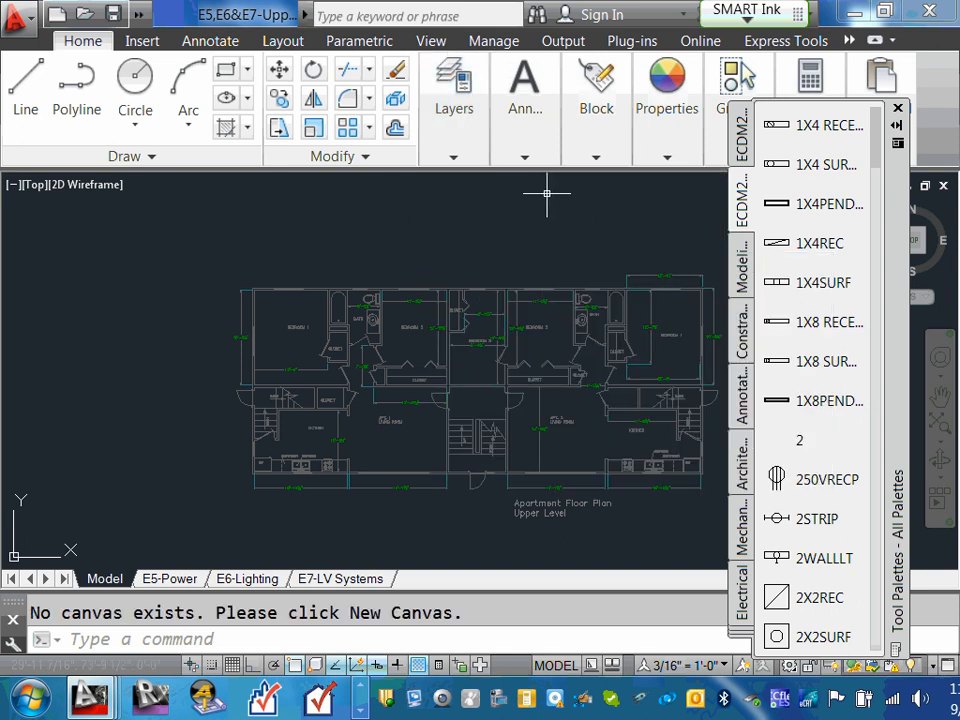
Bring the DUPLEX receptacle symbol into view in the electrical symbols palette
left_click(454, 165)
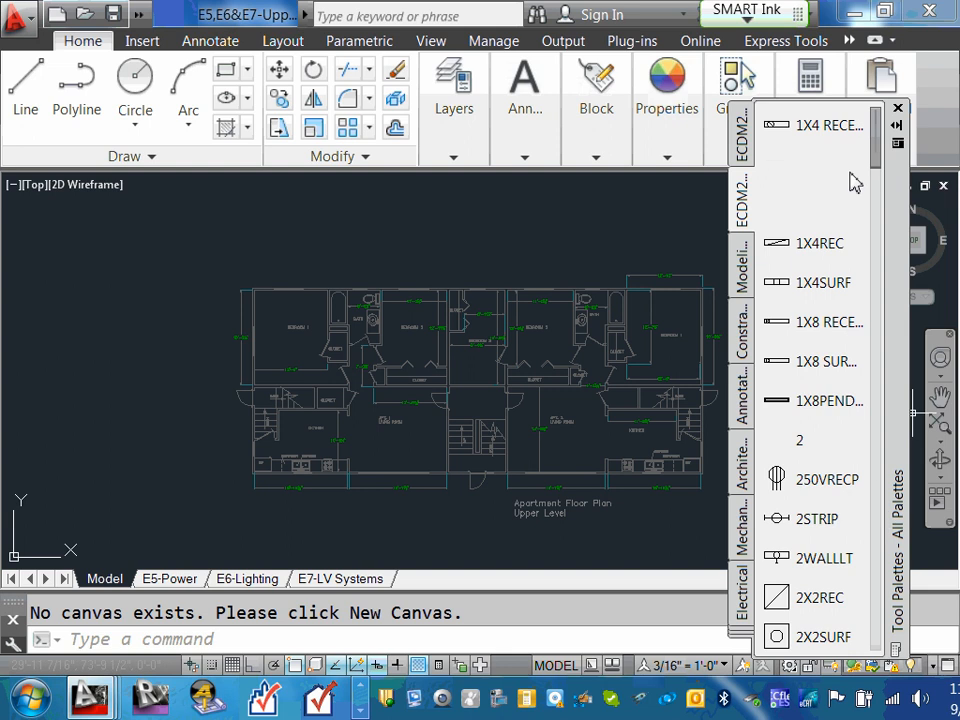
left_click_drag(876, 147, 887, 463)
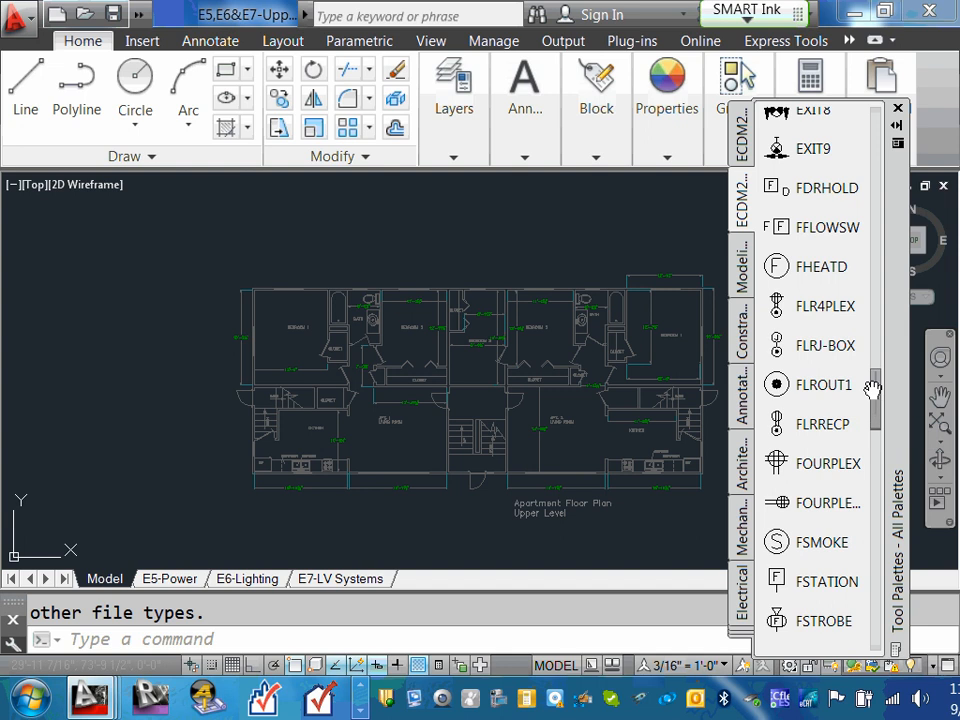
left_click_drag(876, 395, 889, 307)
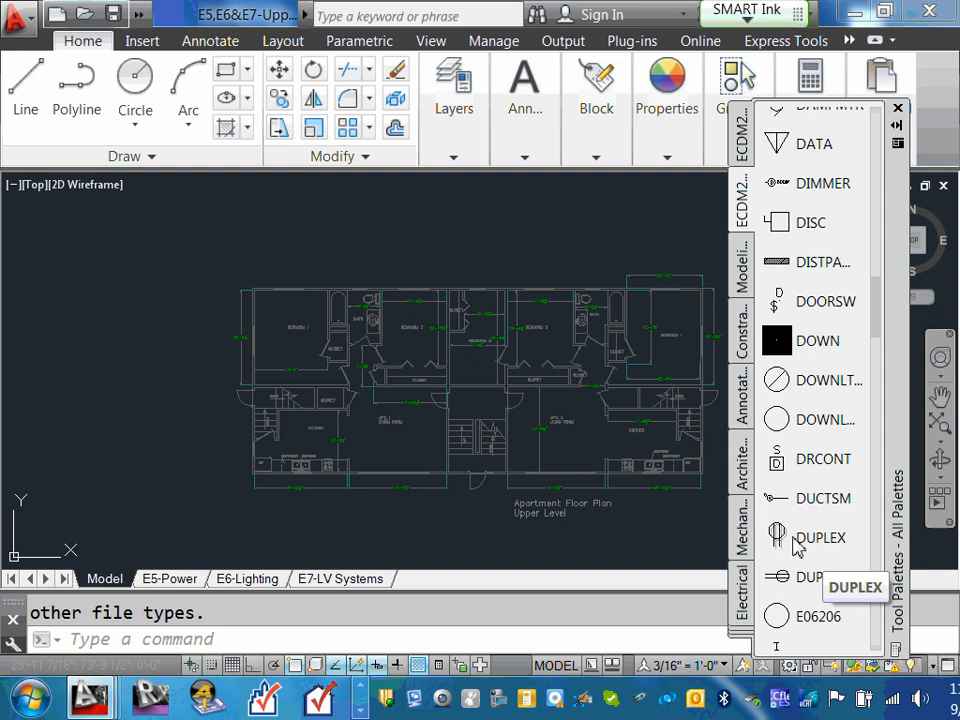
Try placing DUPLEX receptacle symbols from the palette in the open area of the Apt. 1 living room
left_click(806, 545)
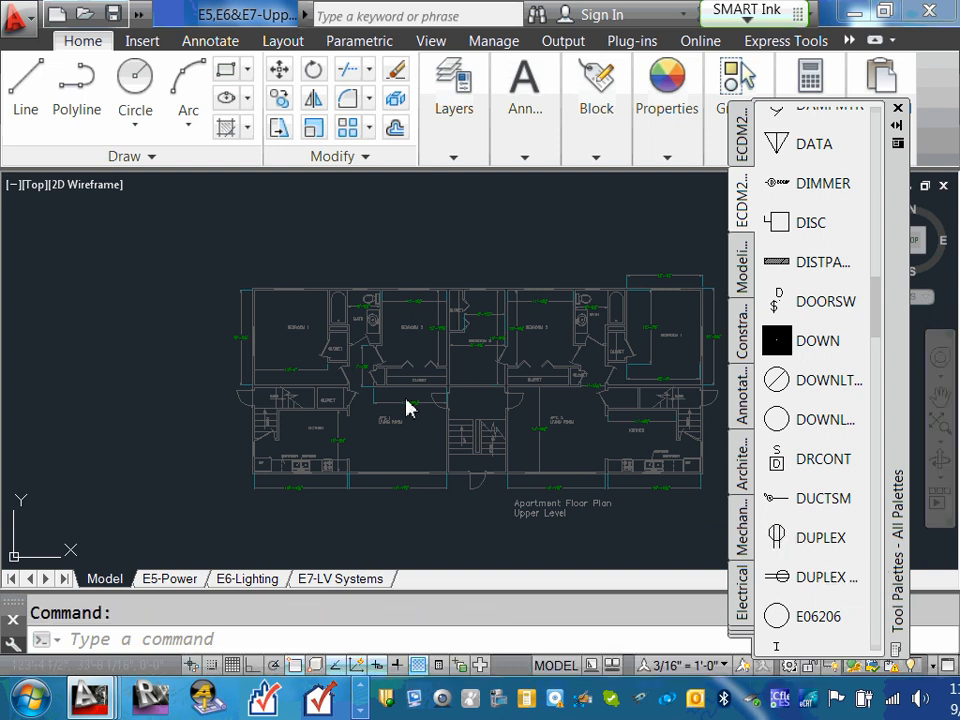
scroll(356, 367, "up", 5)
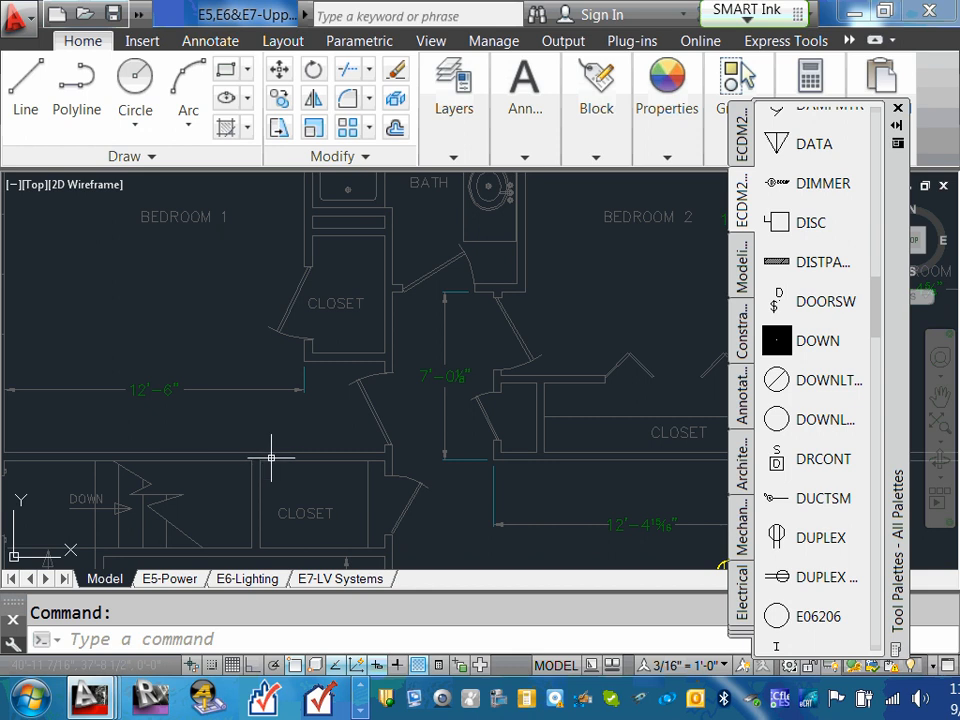
scroll(272, 454, "up", 5)
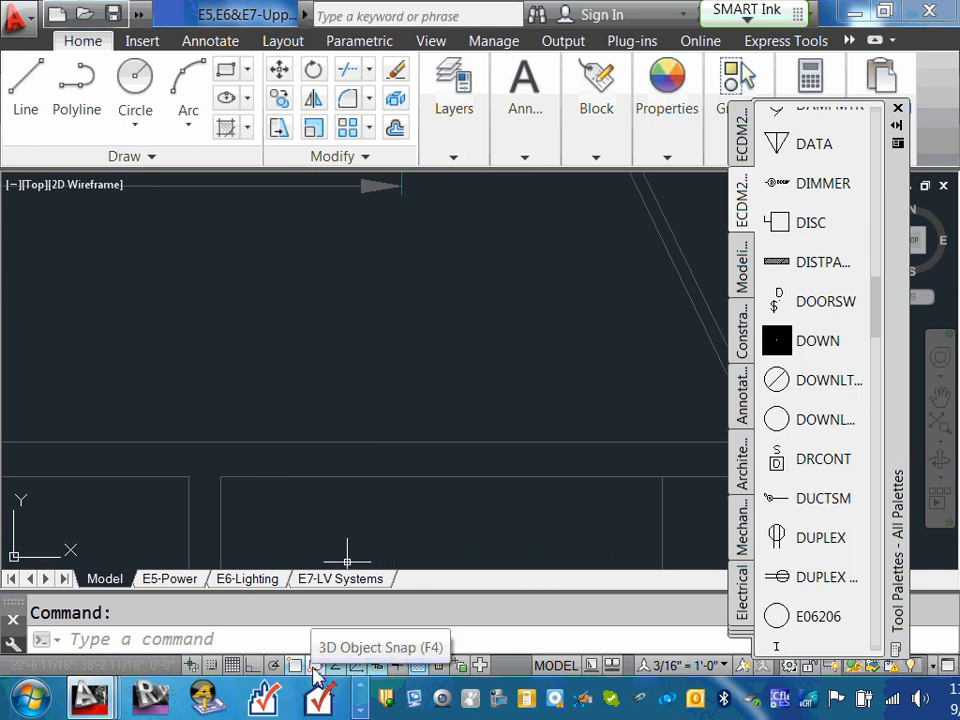
left_click(345, 439)
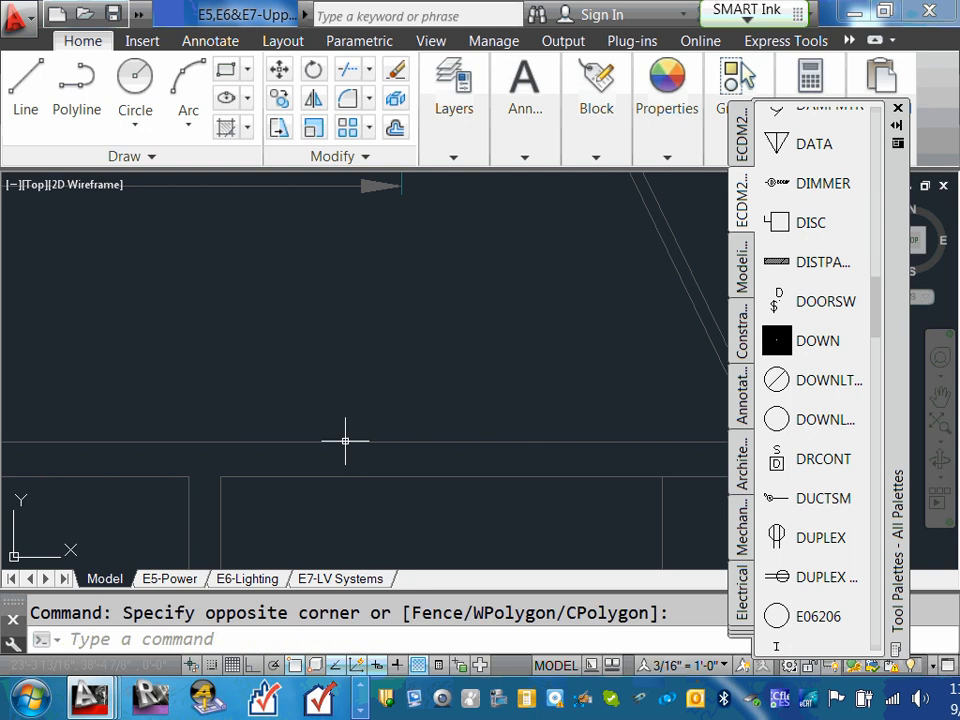
scroll(450, 396, "down", 4)
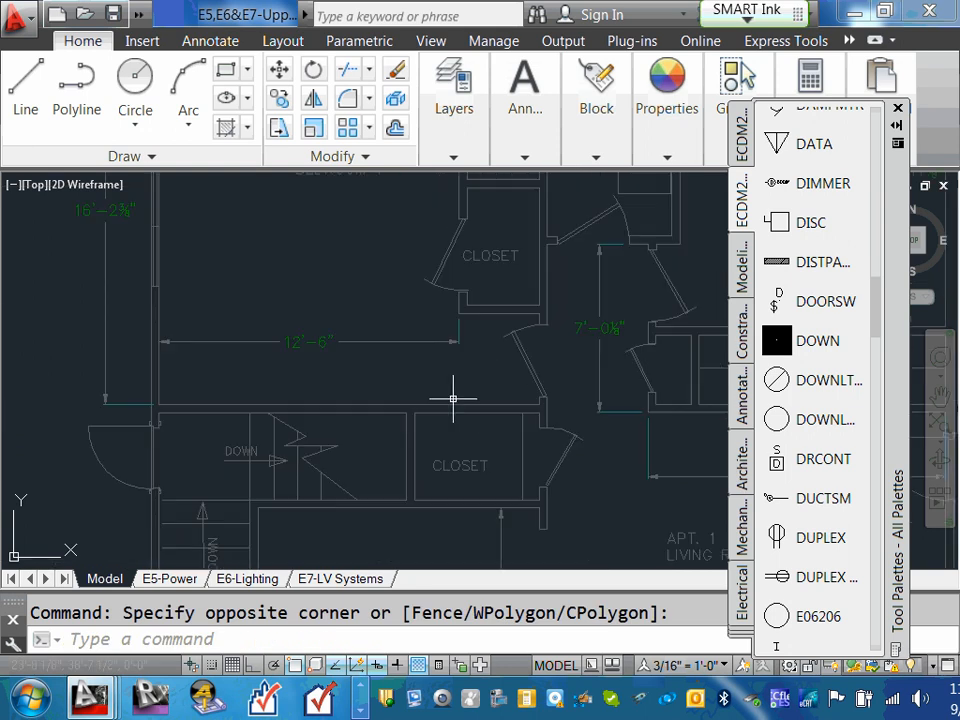
scroll(373, 403, "down", 4)
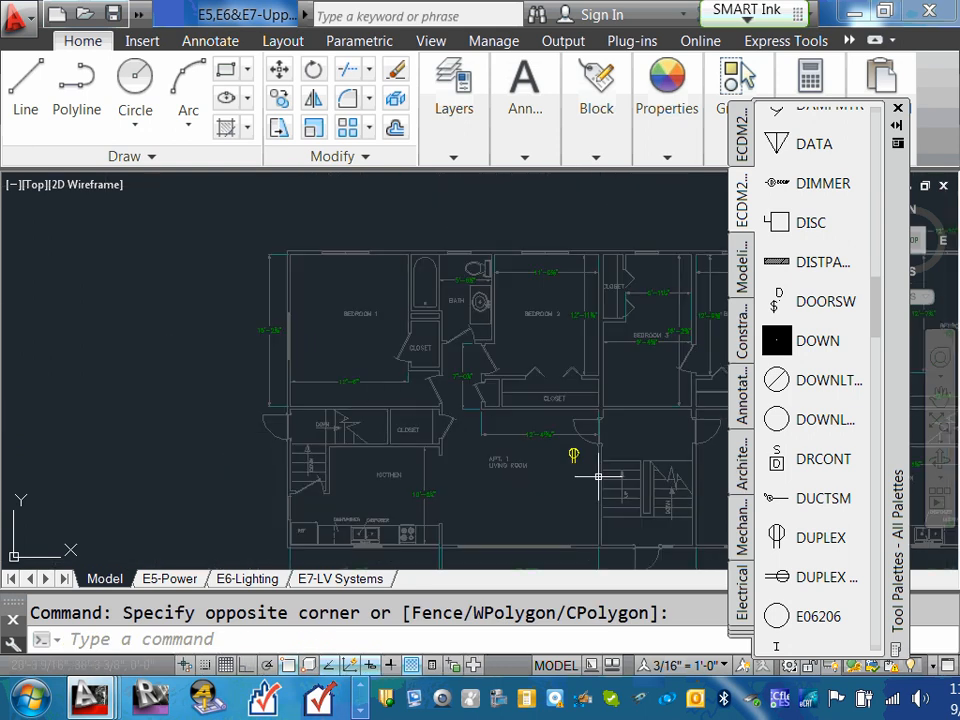
Erase both overlapping duplex receptacle symbols from the Apt. 1 living room
scroll(598, 477, "up", 4)
left_click(538, 424)
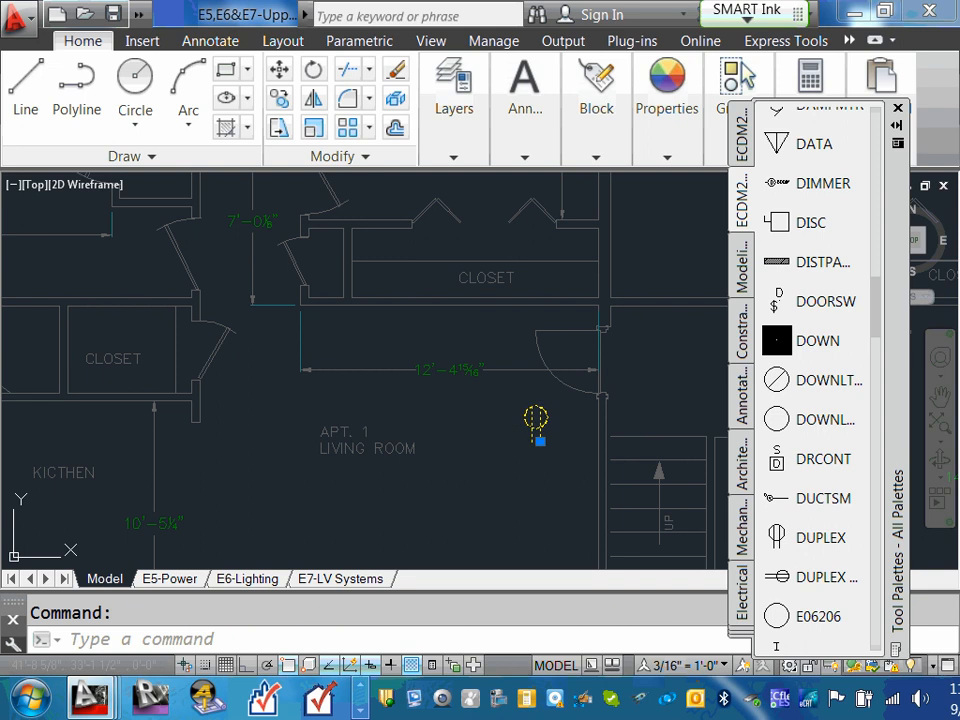
key("Delete")
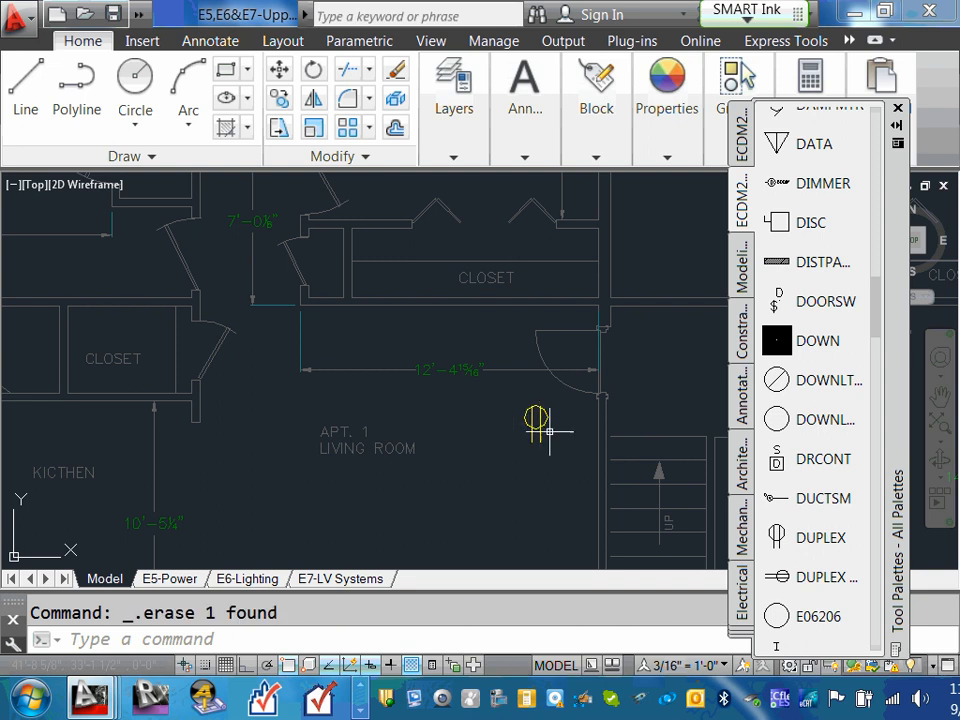
left_click(548, 418)
key("Delete")
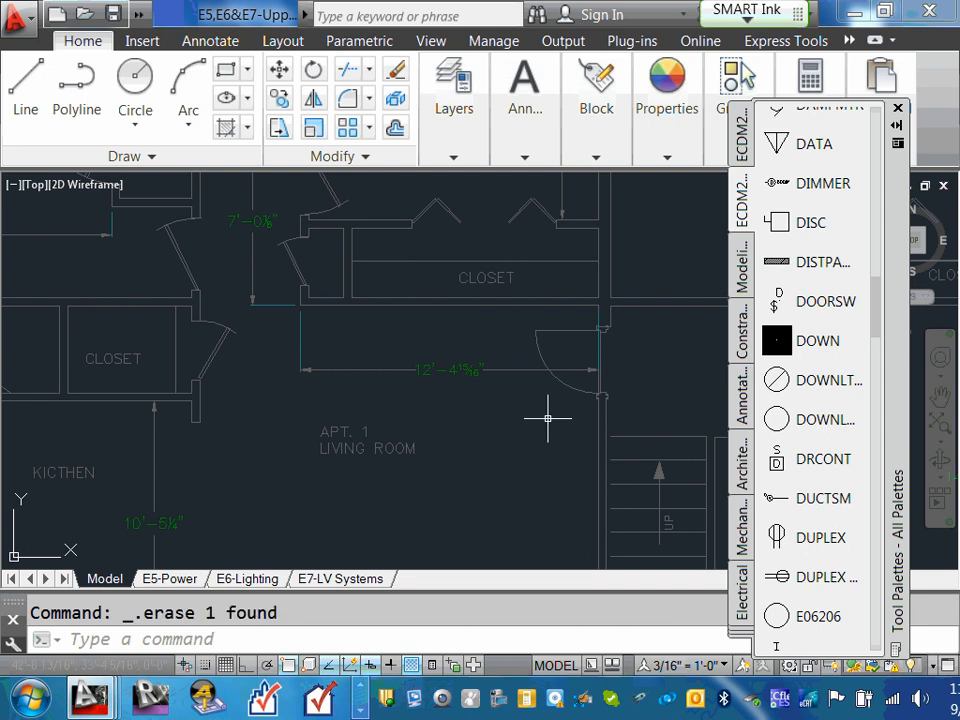
Insert a DUPLEX receptacle snapped to the Bedroom 1 side of the wall it shares with the hall closet below
left_click(781, 538)
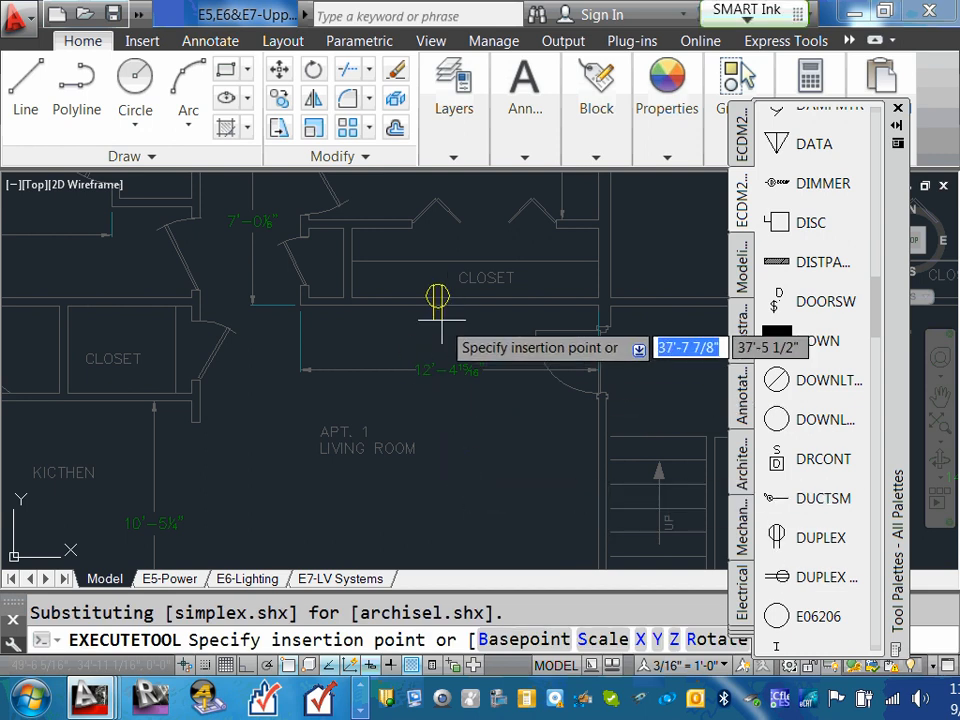
scroll(420, 380, "down", 3)
scroll(245, 340, "up", 3)
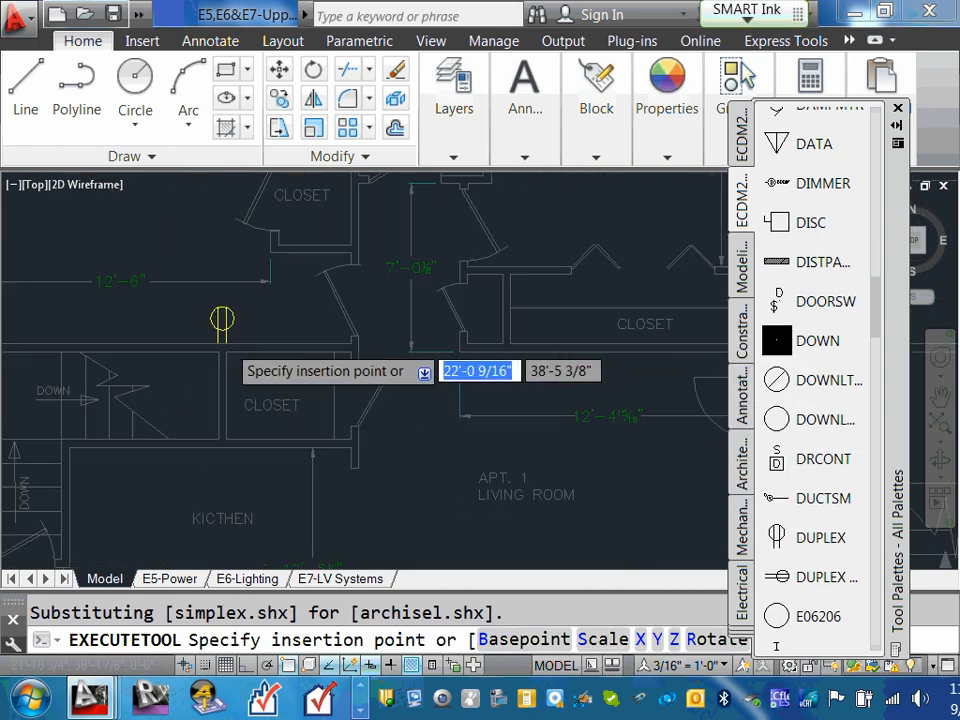
scroll(222, 330, "up", 4)
scroll(262, 290, "down", 2)
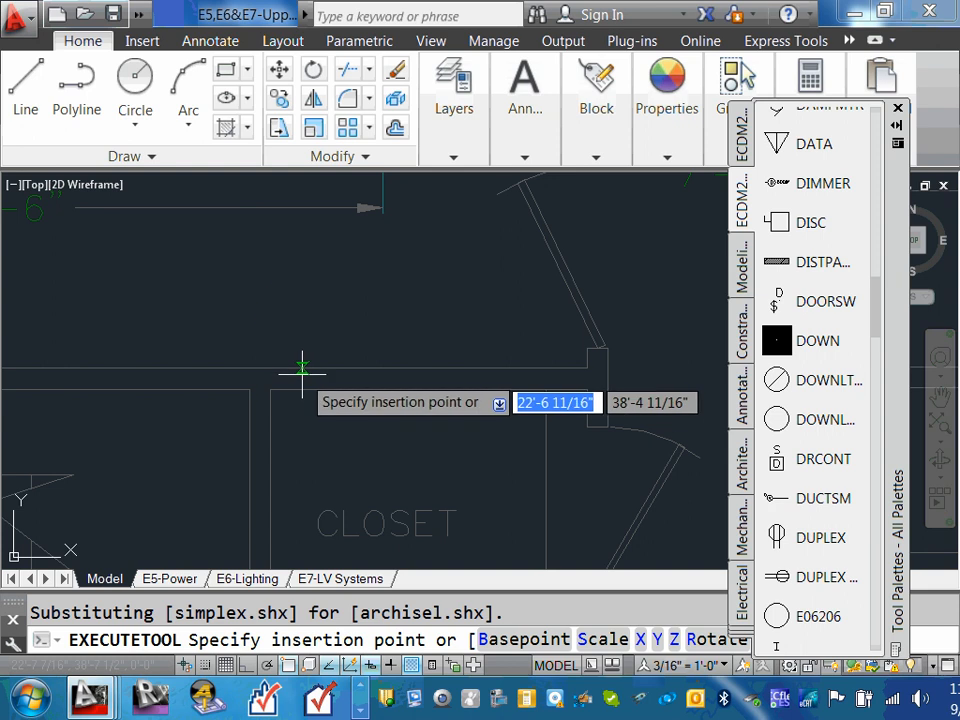
scroll(296, 366, "up", 3)
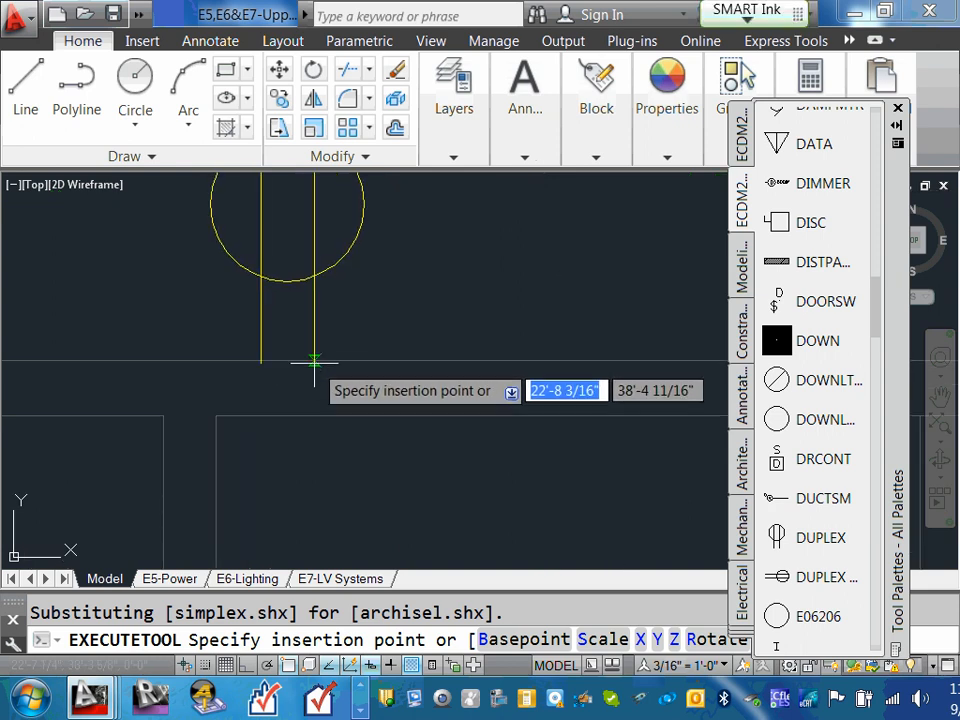
scroll(324, 361, "down", 2)
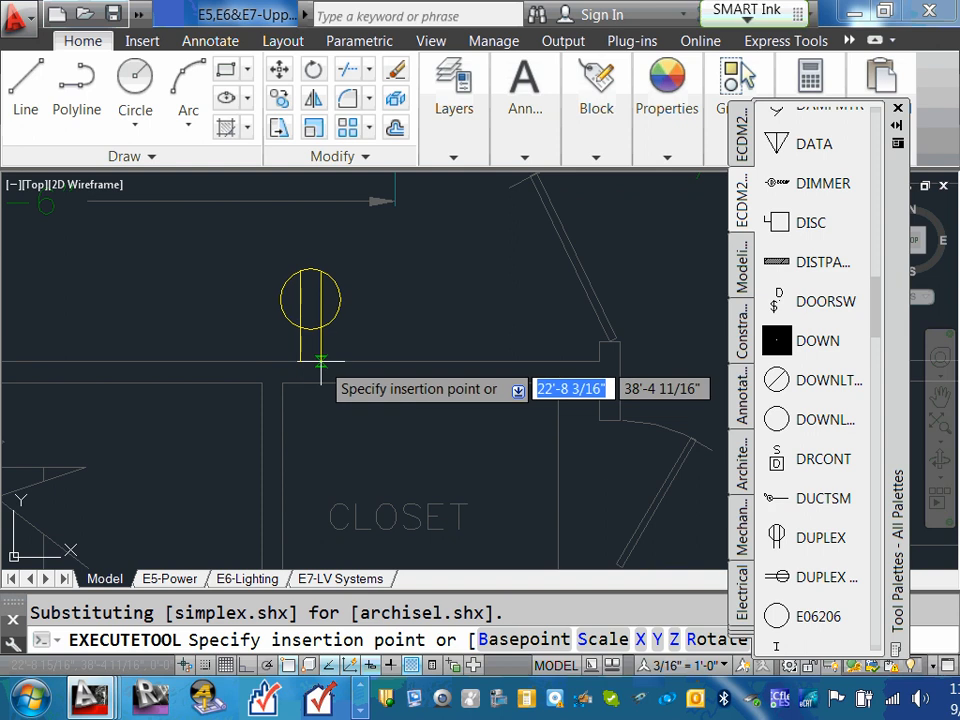
scroll(318, 362, "up", 3)
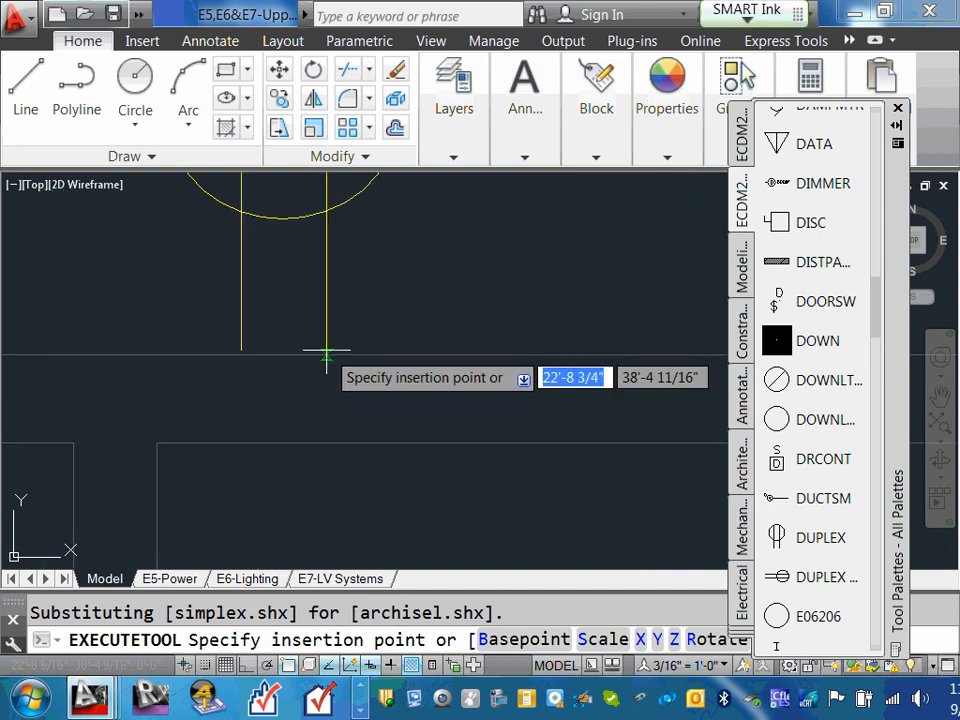
left_click(327, 354)
scroll(237, 387, "down", 8)
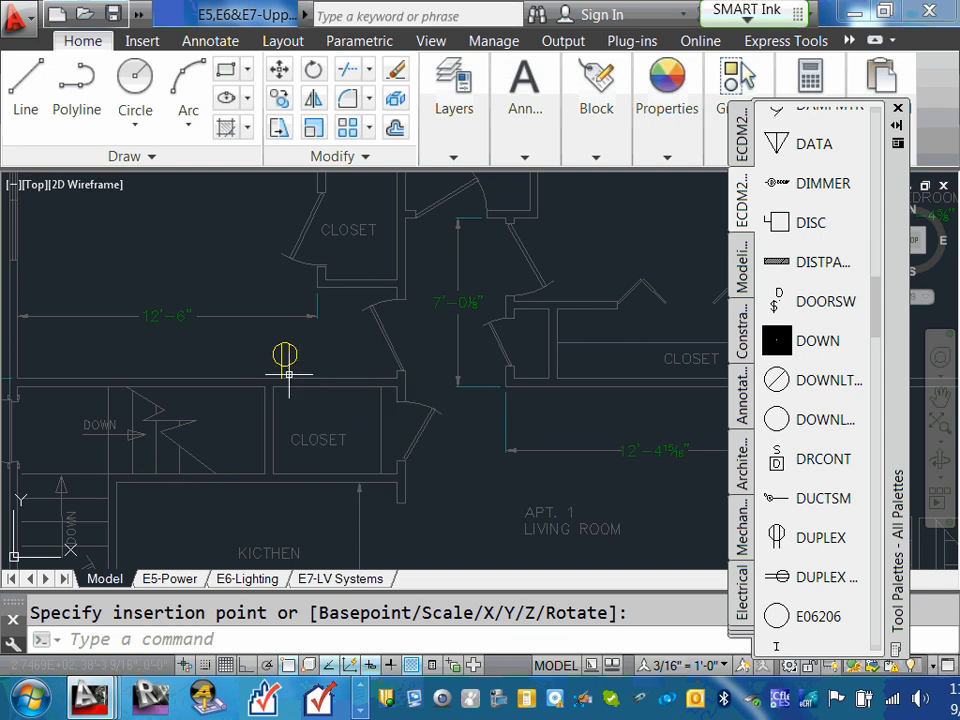
Check which layer the duplex receptacle on the Bedroom 1 wall is on, and clear the selection
scroll(285, 372, "up", 2)
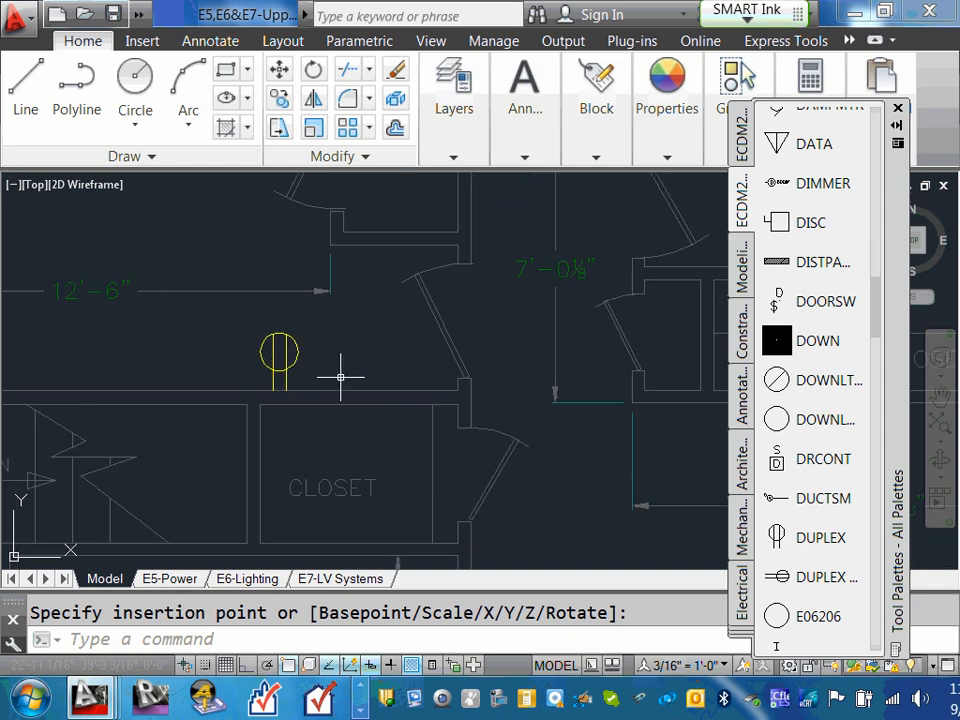
scroll(340, 377, "down", 5)
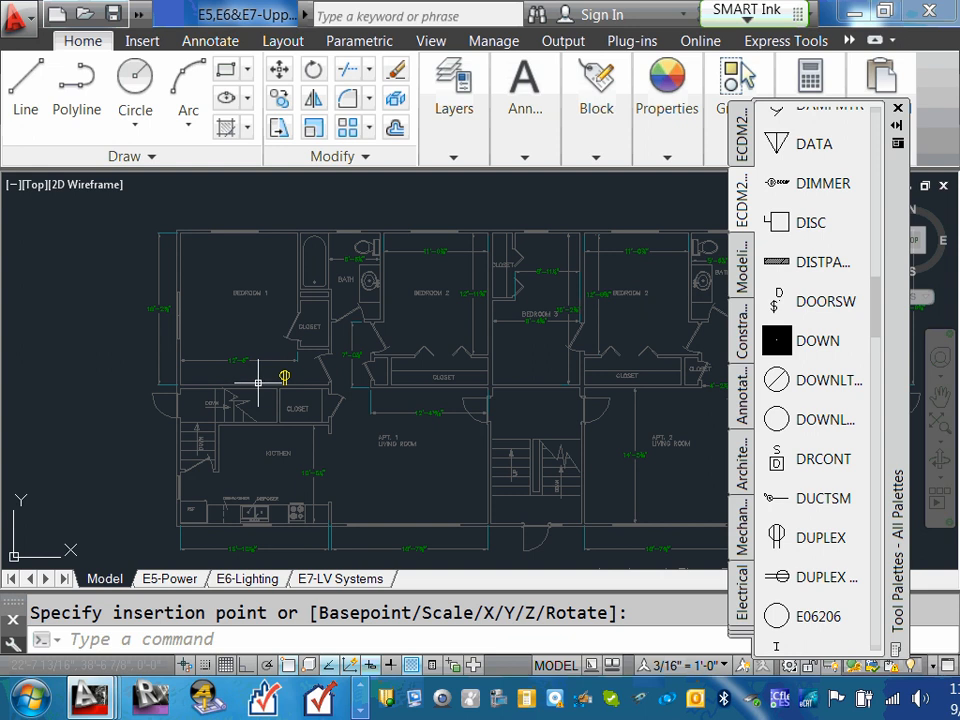
scroll(260, 381, "up", 2)
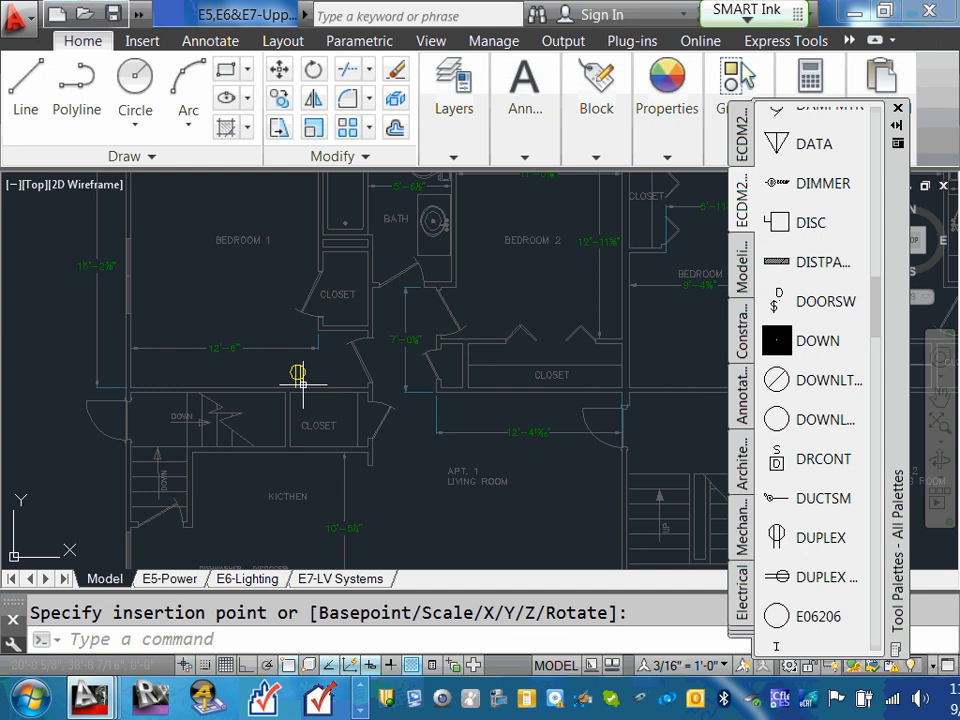
scroll(300, 377, "up", 3)
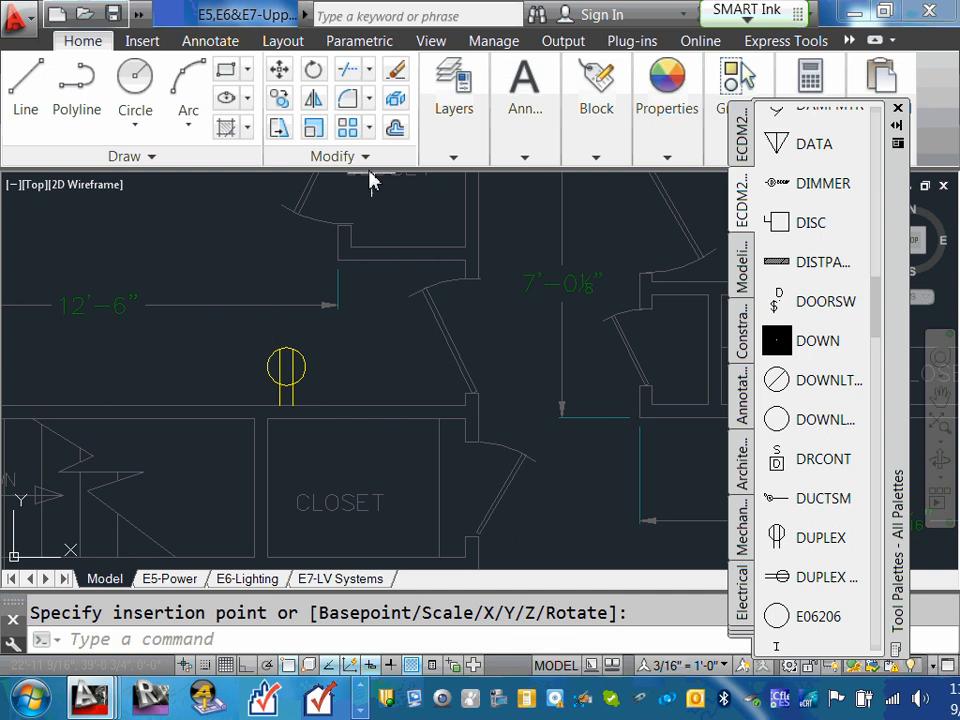
left_click(302, 367)
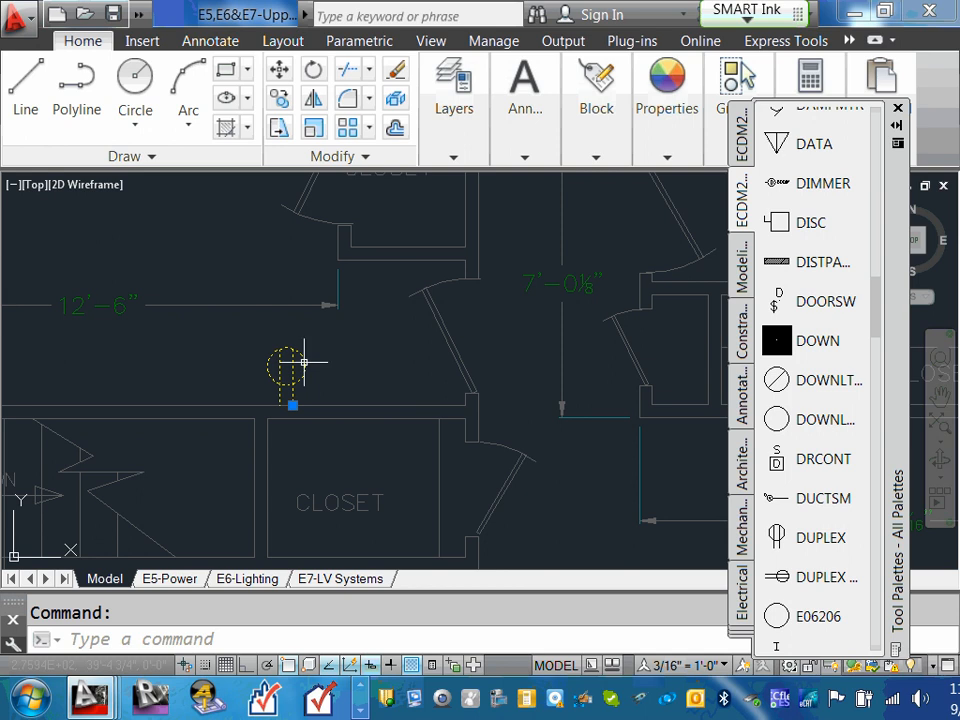
left_click(454, 158)
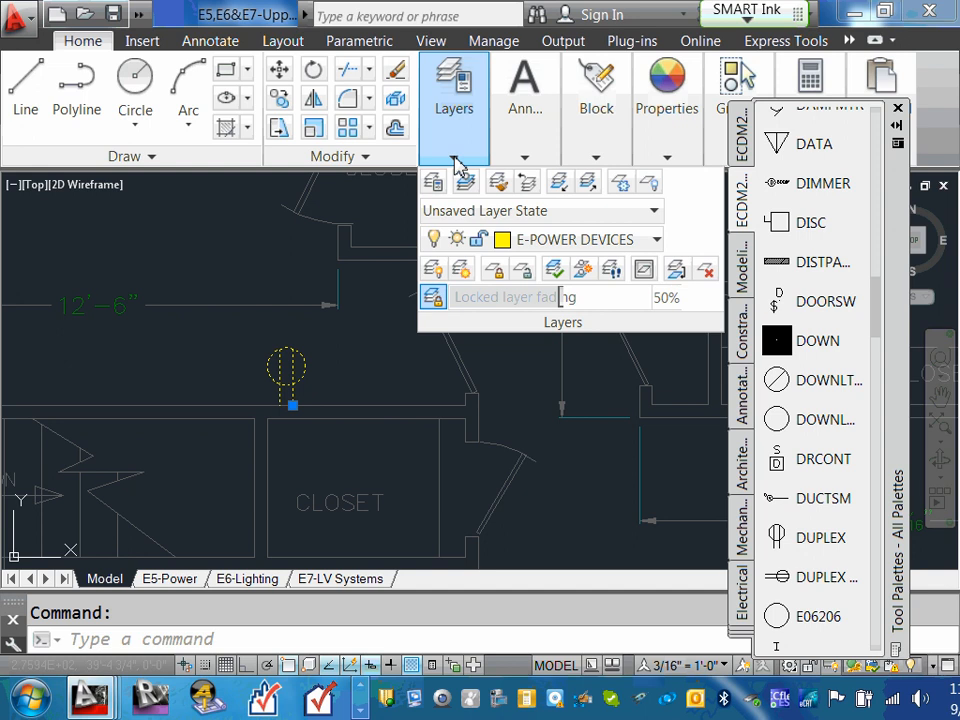
left_click(658, 243)
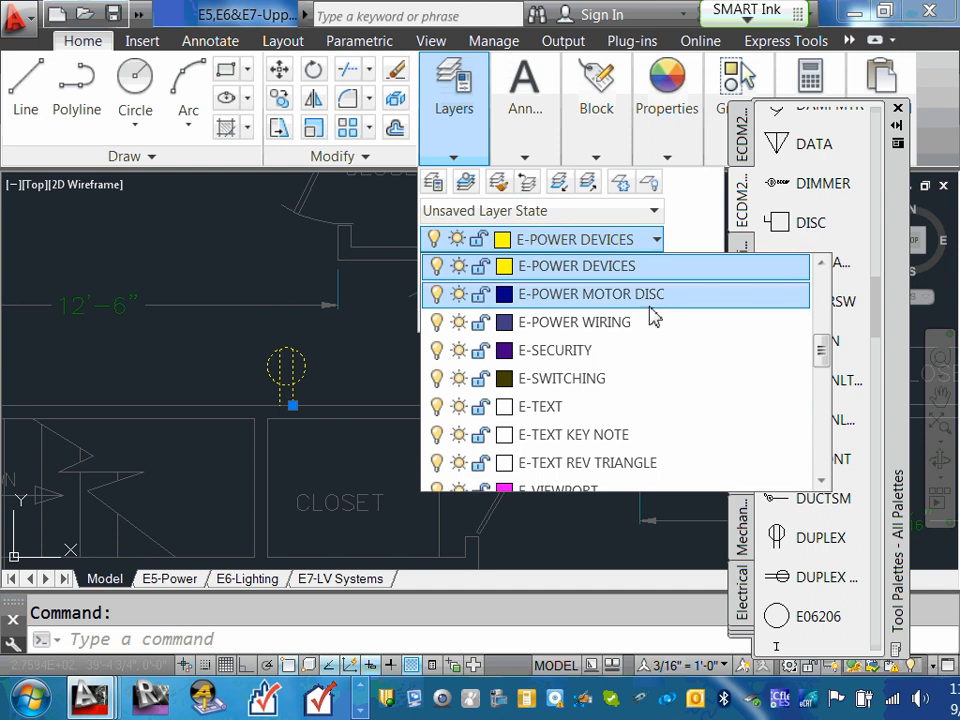
mouse_move(827, 351)
left_mouse_down()
mouse_move(837, 315)
mouse_move(821, 289)
mouse_move(823, 356)
left_mouse_up()
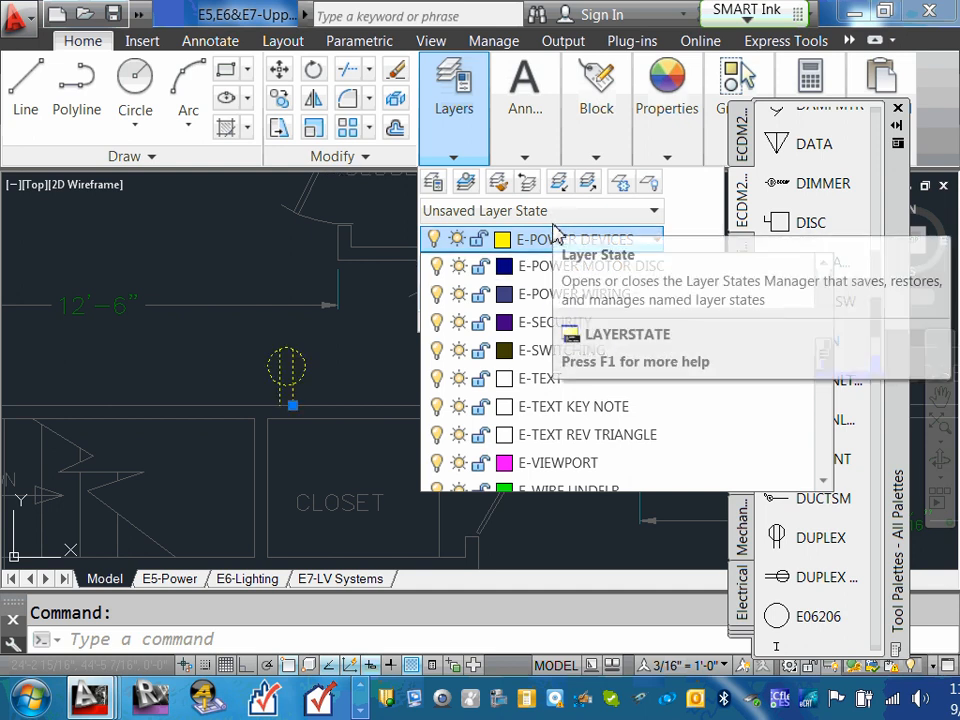
left_click(553, 247)
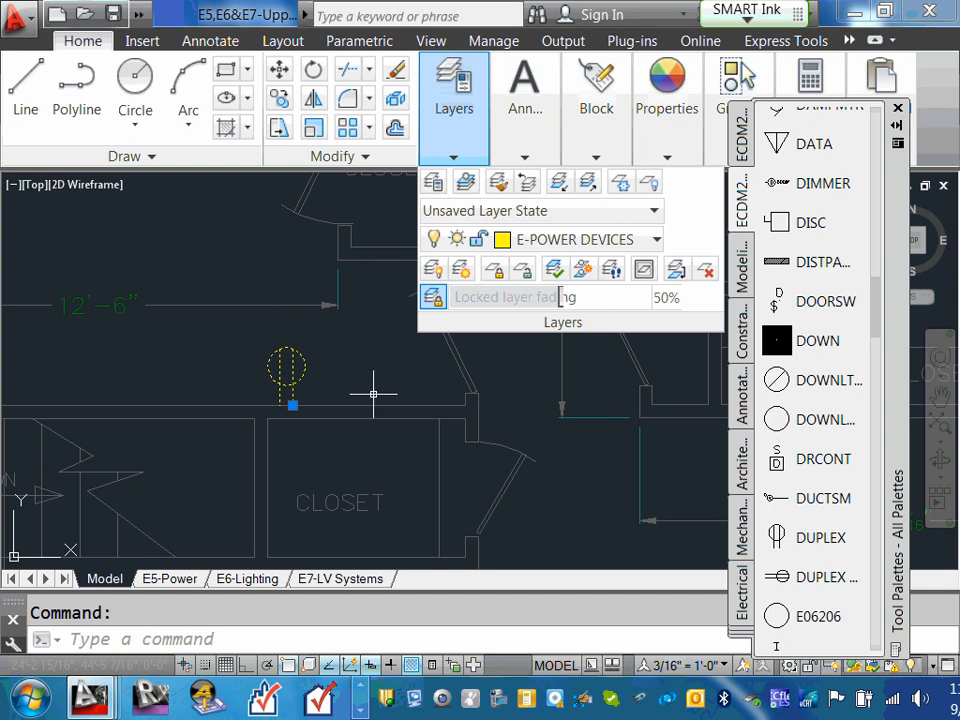
key("Escape")
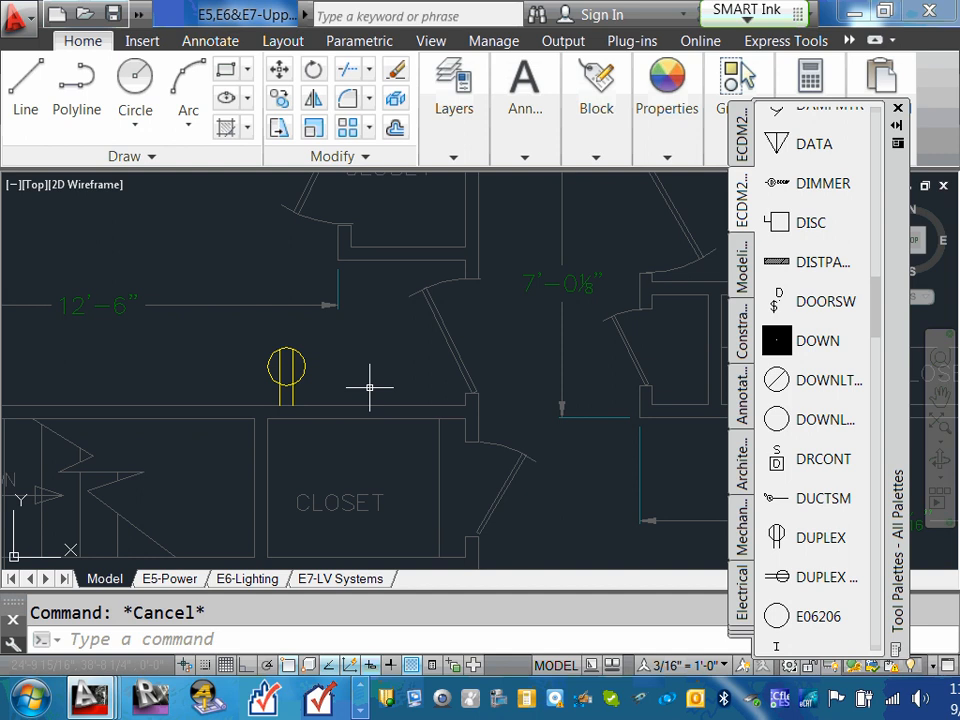
Inspect the Bedroom 1 wall on the E5-Power sheet for the duplex receptacle placed in model space
scroll(370, 387, "down", 2)
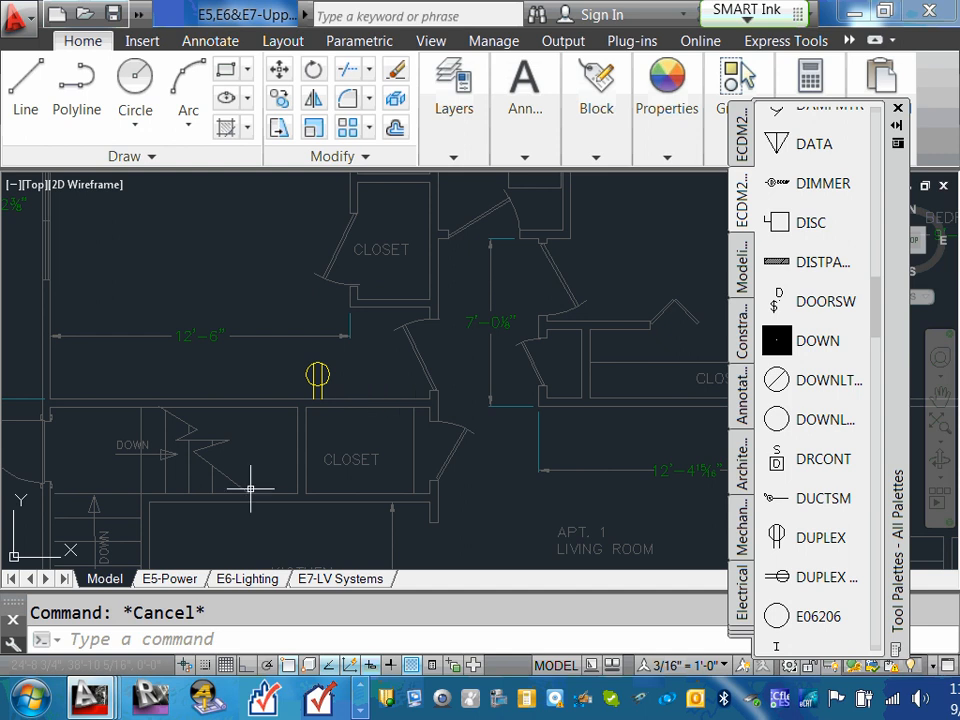
mouse_move(183, 584)
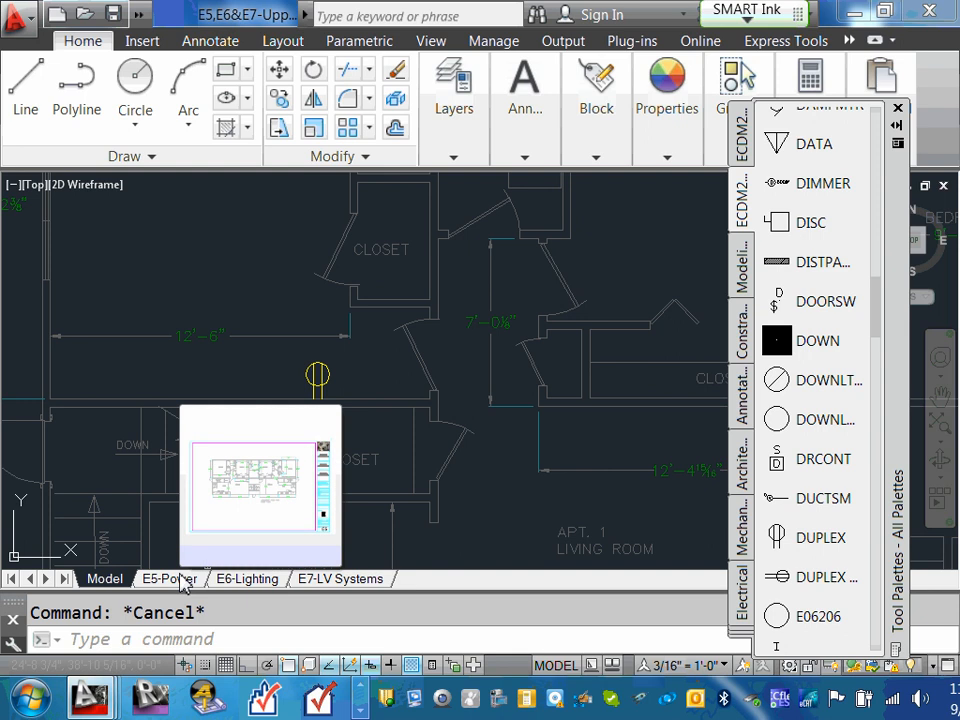
left_click(176, 579)
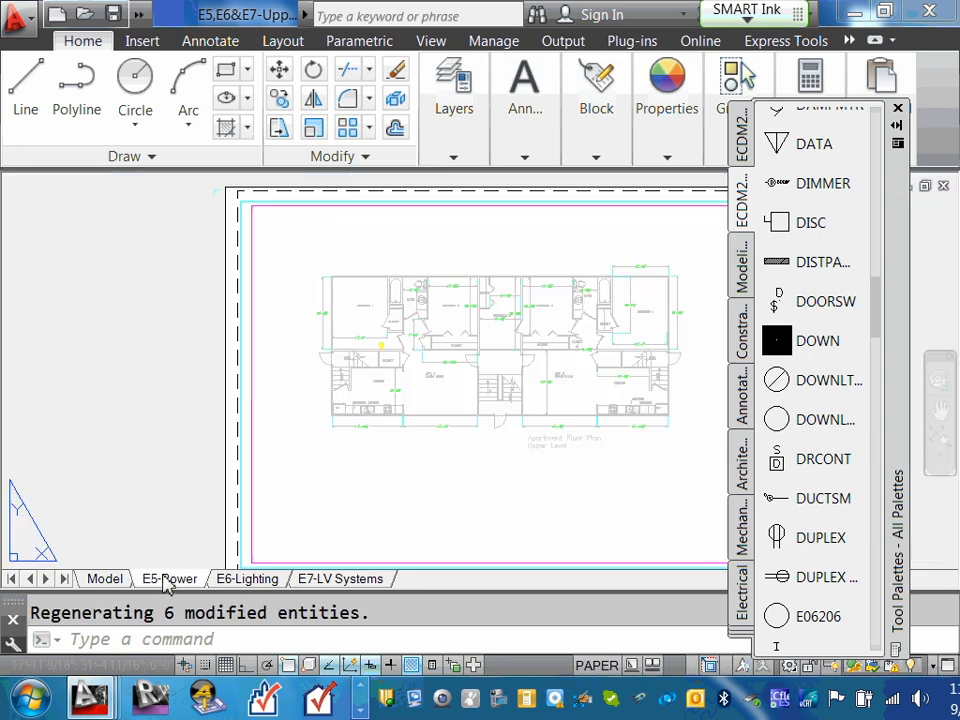
scroll(323, 388, "up", 6)
scroll(375, 379, "down", 3)
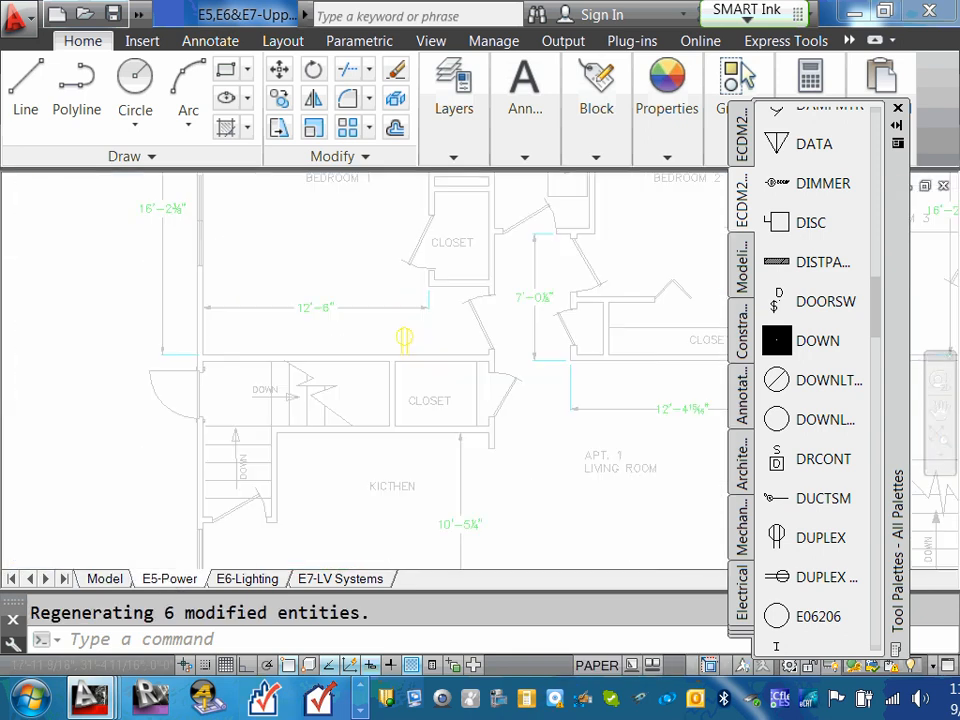
scroll(403, 348, "down", 3)
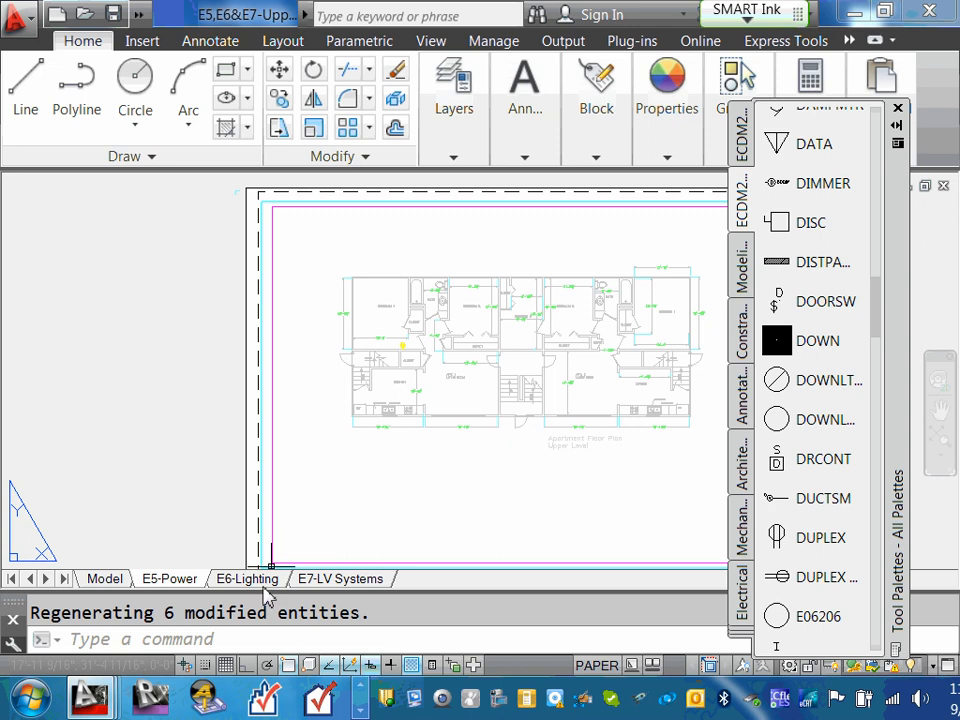
Check the E6-Lighting and E7-LV Systems sheets for the duplex receptacle on the Bedroom 1 wall
mouse_move(263, 577)
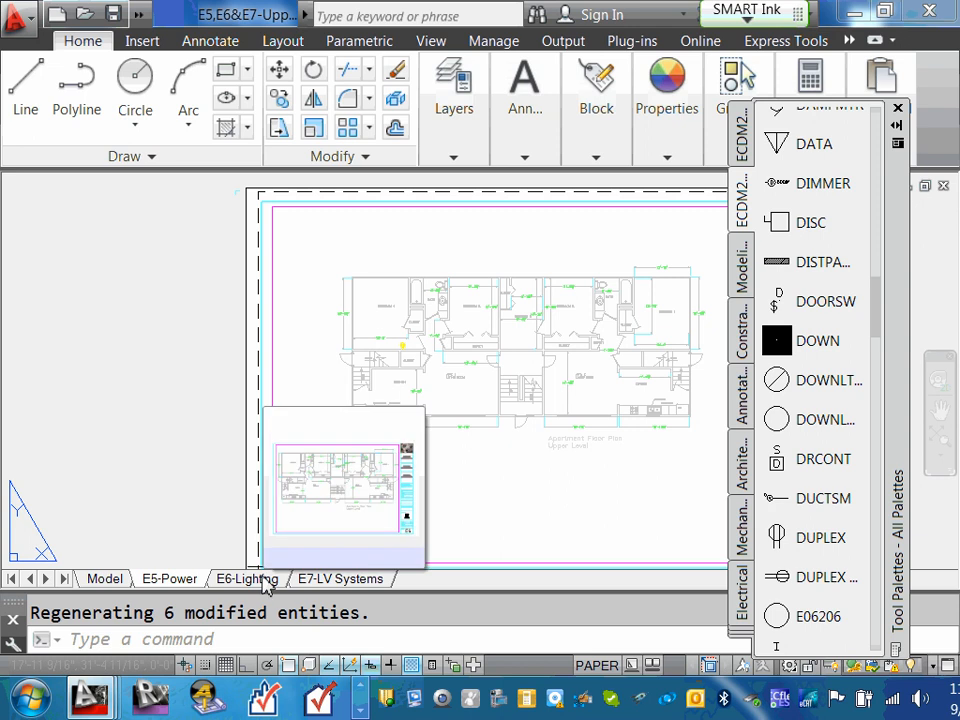
scroll(372, 300, "up", 6)
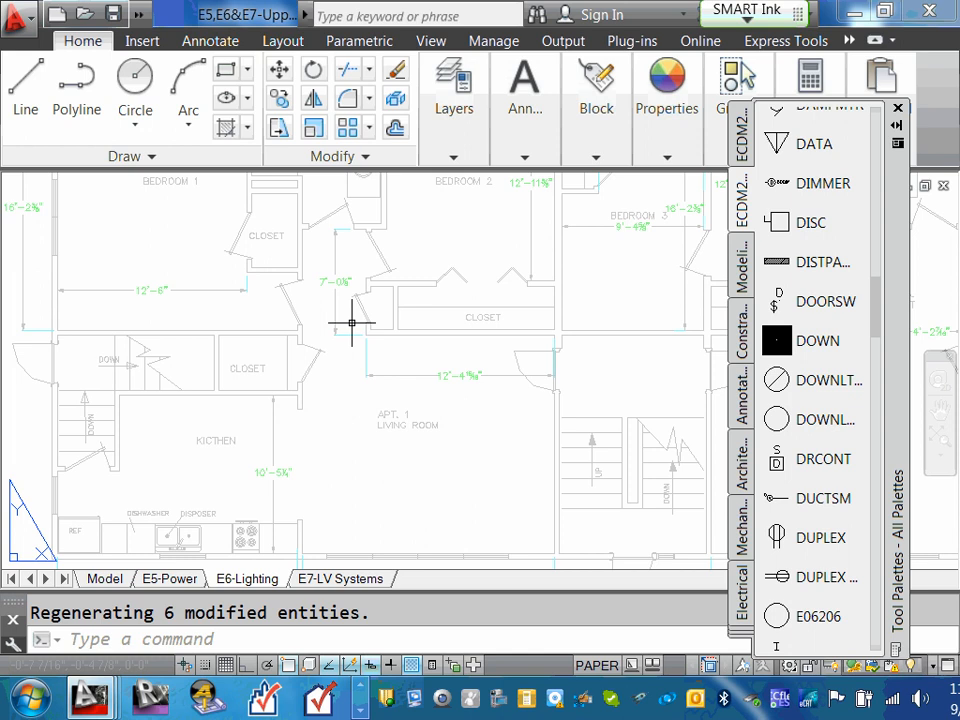
left_click(339, 580)
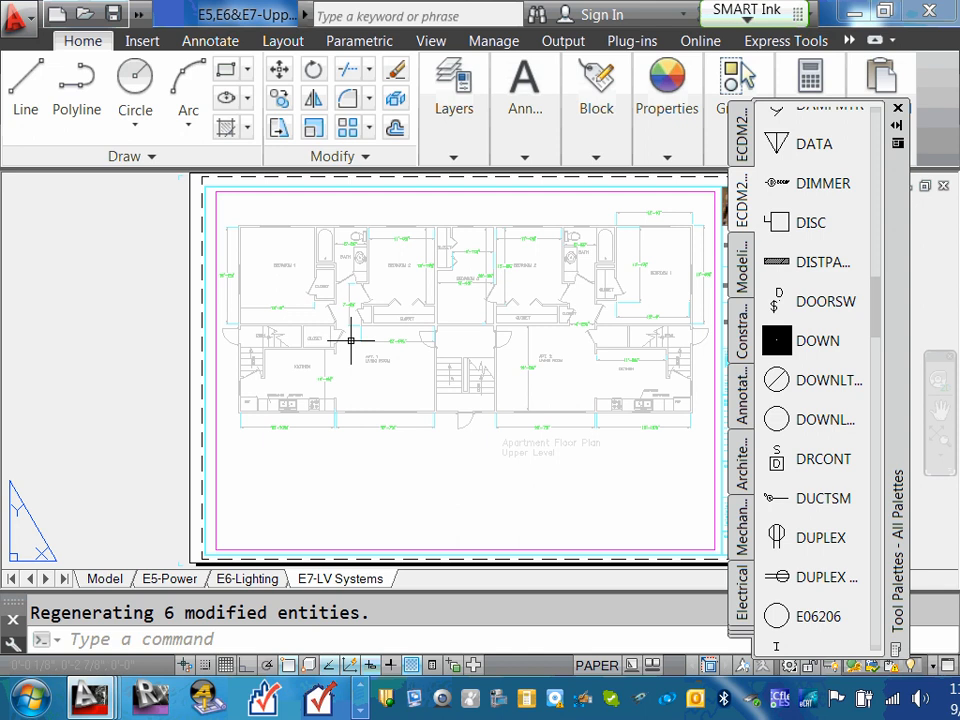
Switch to Windows Explorer and review the list of drawing files in the ELEC folder
left_click(362, 697)
mouse_move(315, 692)
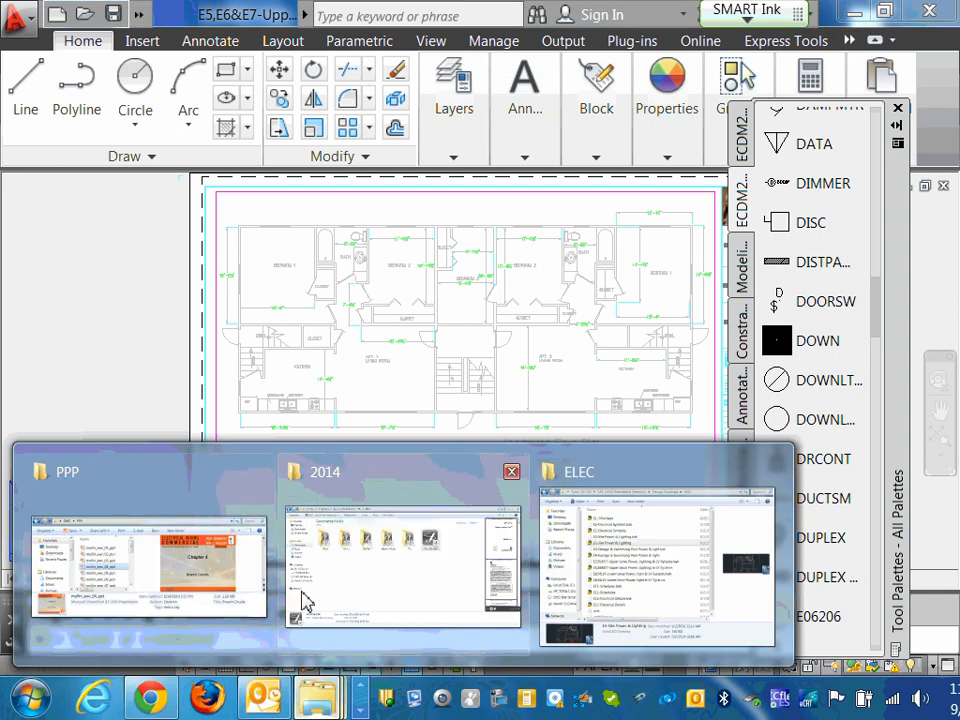
left_click(664, 561)
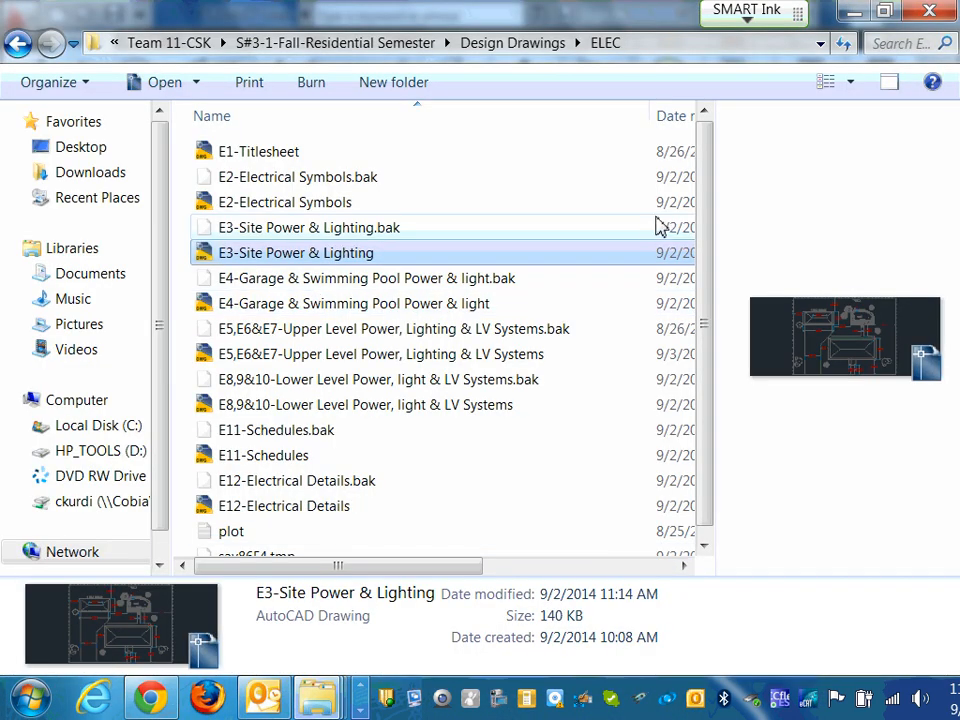
left_click_drag(703, 183, 710, 203)
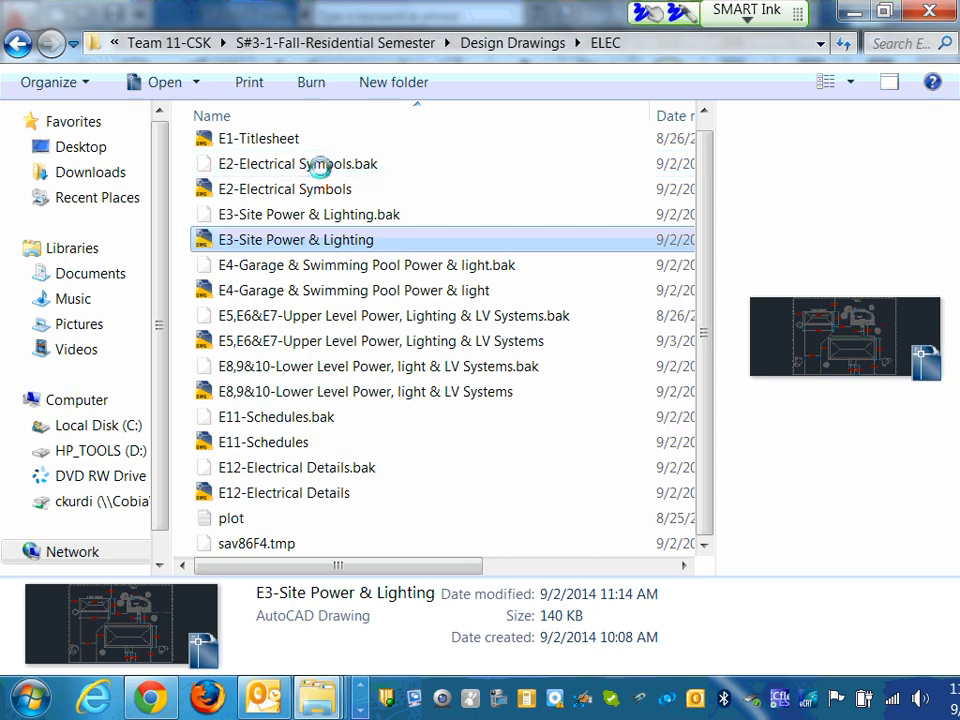
Draw ink check marks over the file list for the E1, E2, E3 and E4 drawings
left_click_drag(343, 133, 374, 112)
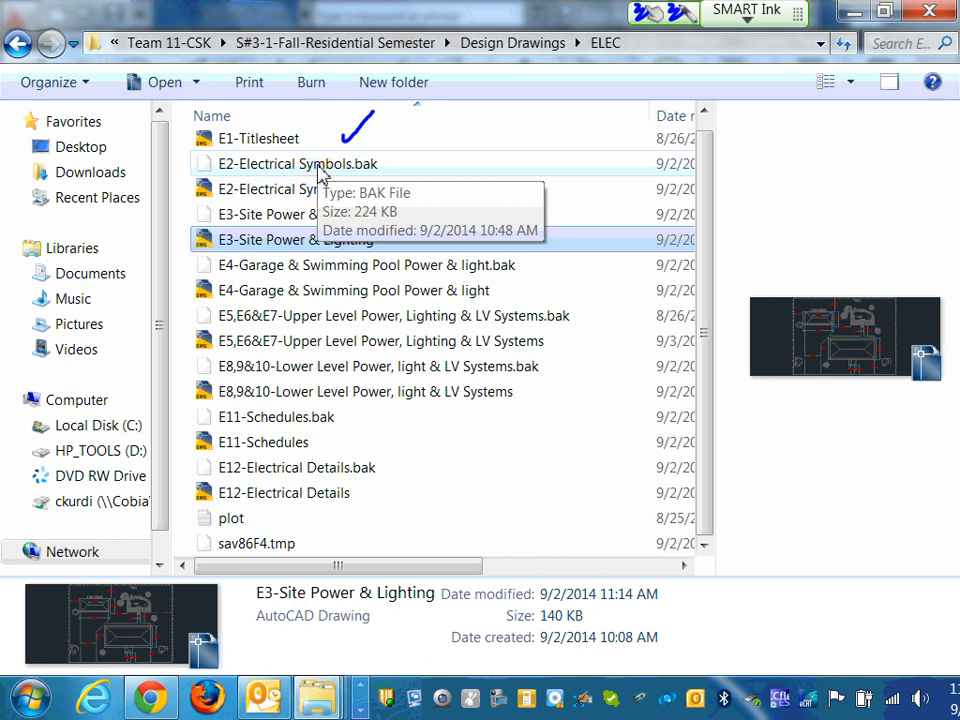
left_click_drag(582, 179, 627, 154)
left_click_drag(280, 241, 311, 201)
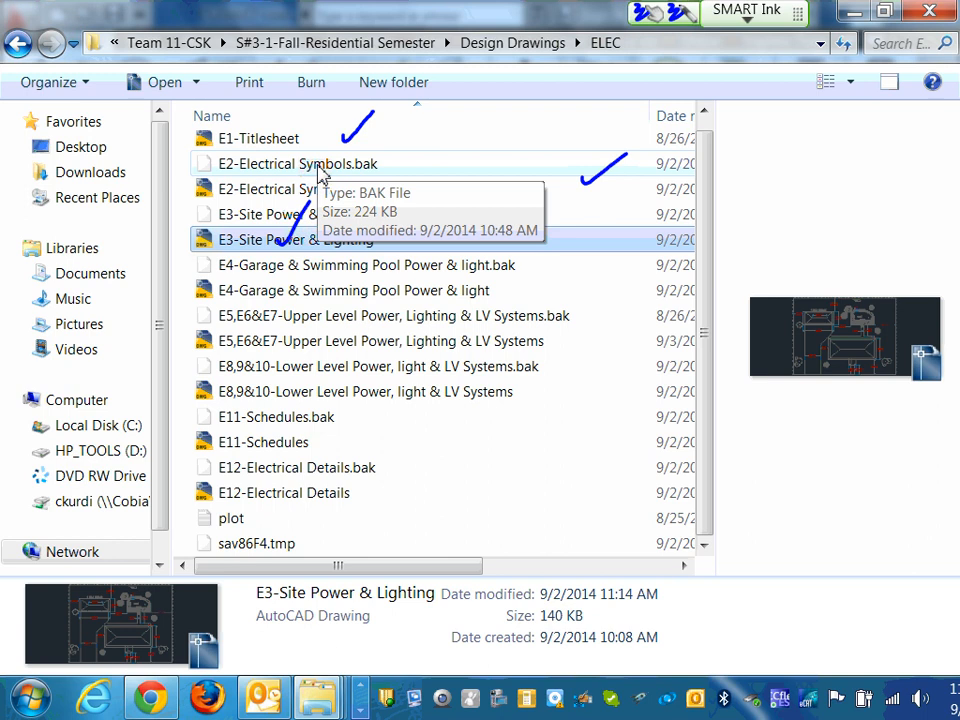
left_click_drag(266, 292, 291, 267)
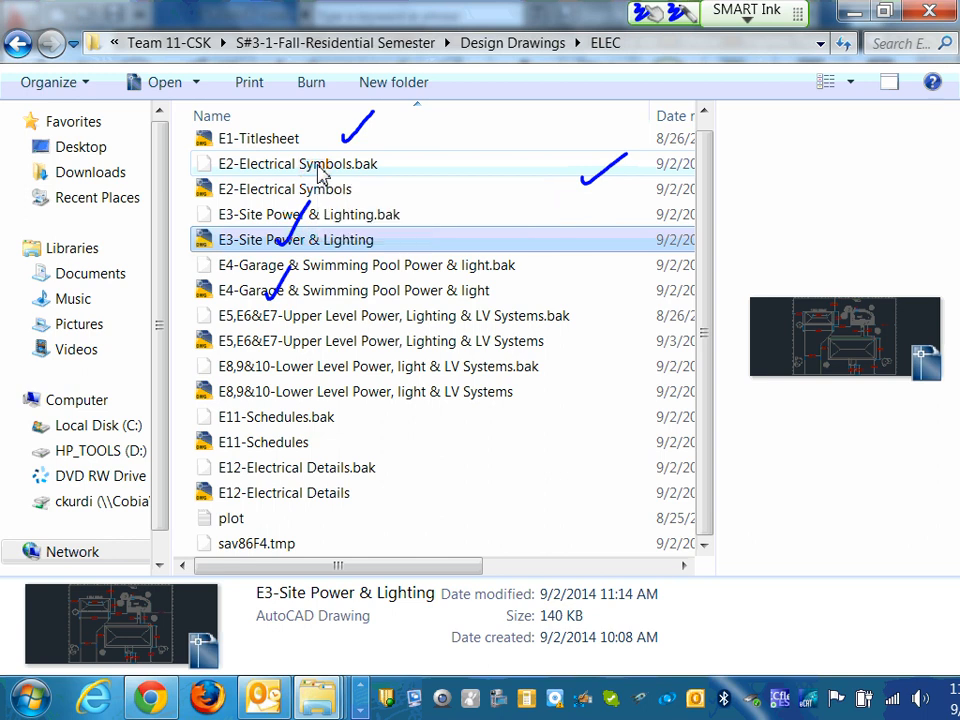
Circle and check the E5,E6&E7 and E8,9&10 drawings in ink, and cross out E11-Schedules and E12-Electrical Details
mouse_move(300, 318)
left_mouse_down()
mouse_move(218, 332)
mouse_move(280, 356)
mouse_move(446, 281)
left_mouse_up()
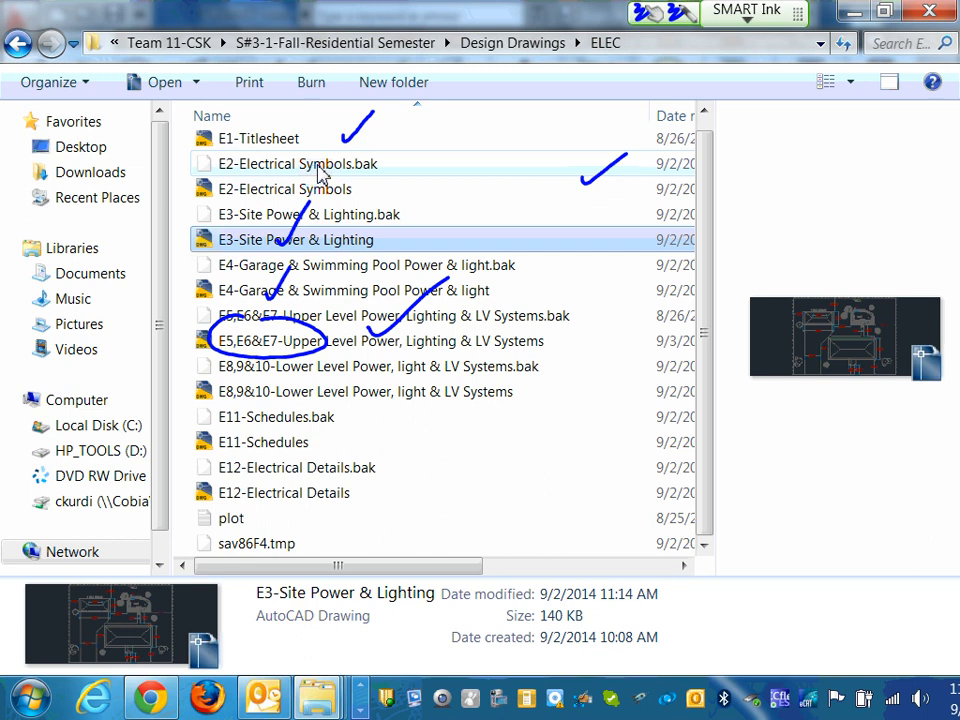
mouse_move(300, 370)
left_mouse_down()
mouse_move(250, 408)
mouse_move(365, 398)
mouse_move(372, 388)
left_mouse_up()
left_click_drag(400, 380, 502, 320)
mouse_move(241, 428)
left_mouse_down()
mouse_move(283, 463)
mouse_move(257, 475)
mouse_move(284, 511)
left_mouse_up()
left_click_drag(284, 477, 265, 531)
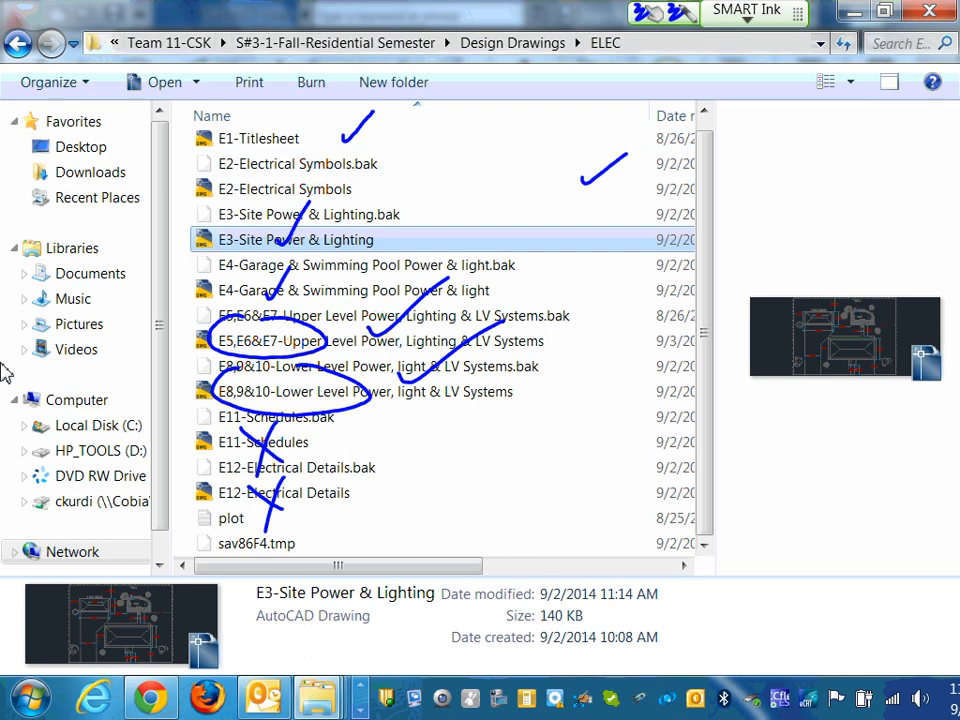
left_click(360, 697)
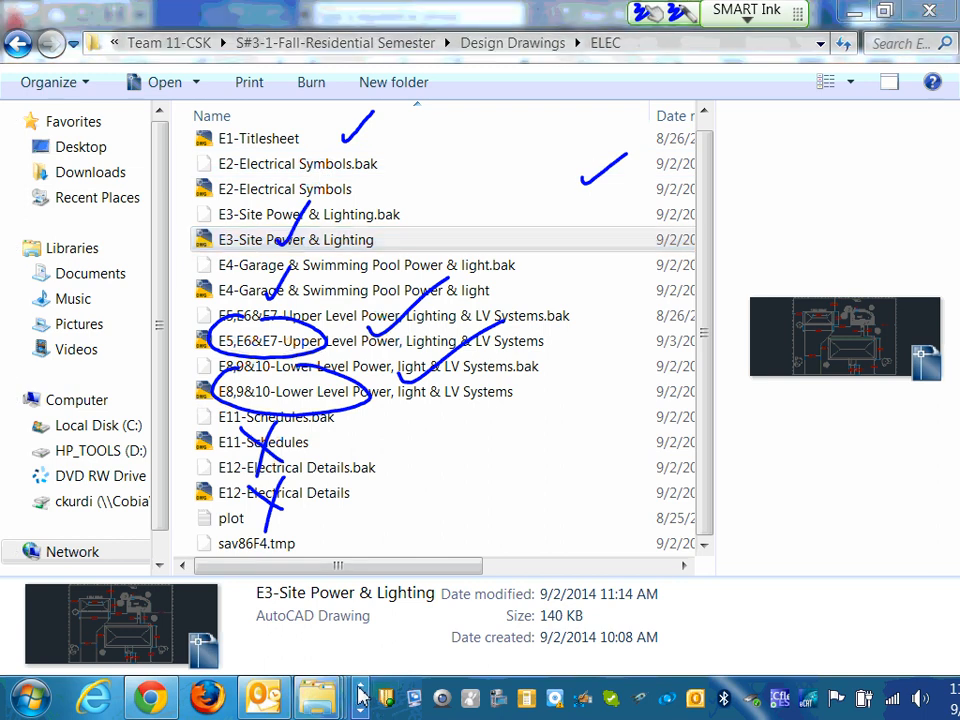
left_click(360, 690)
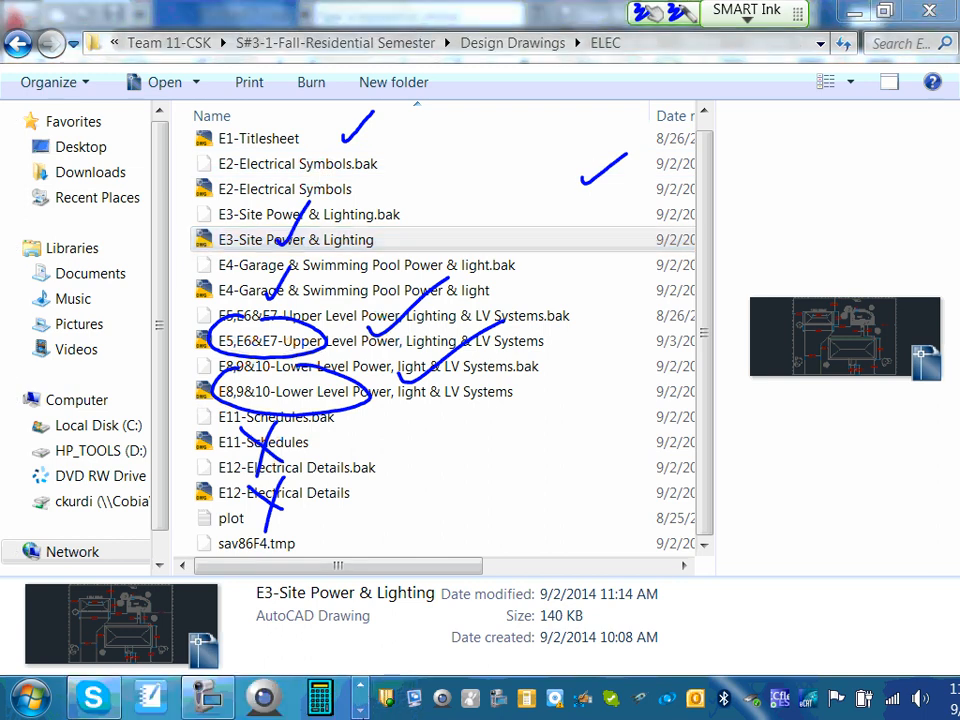